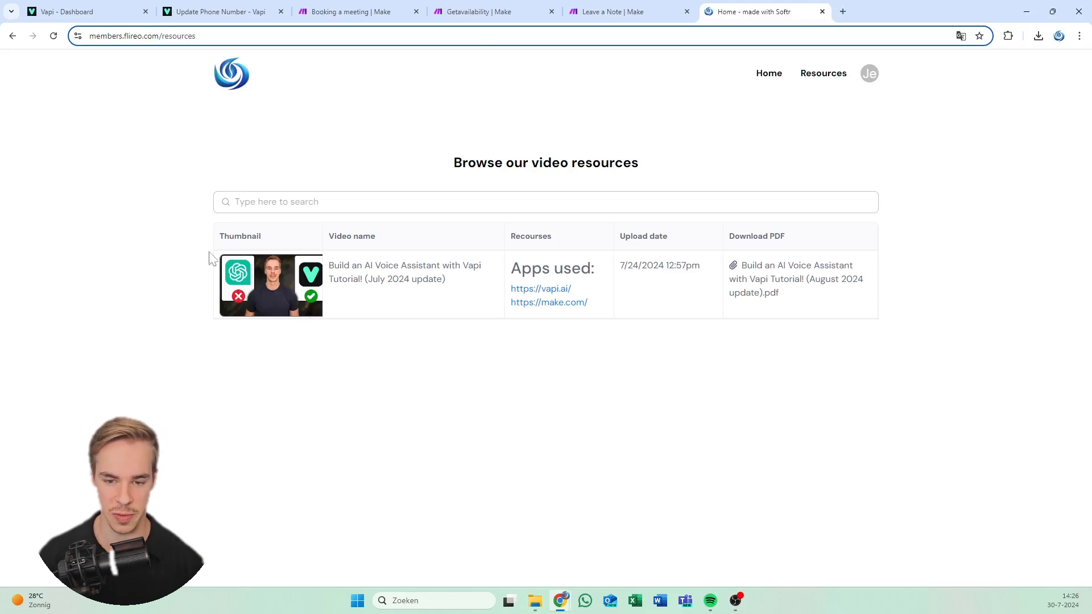
Read the Vapi AI voice assistant tutorial's details page in Softr, then go to the Vapi dashboard
left_click_drag(210, 255, 414, 352)
left_click(408, 291)
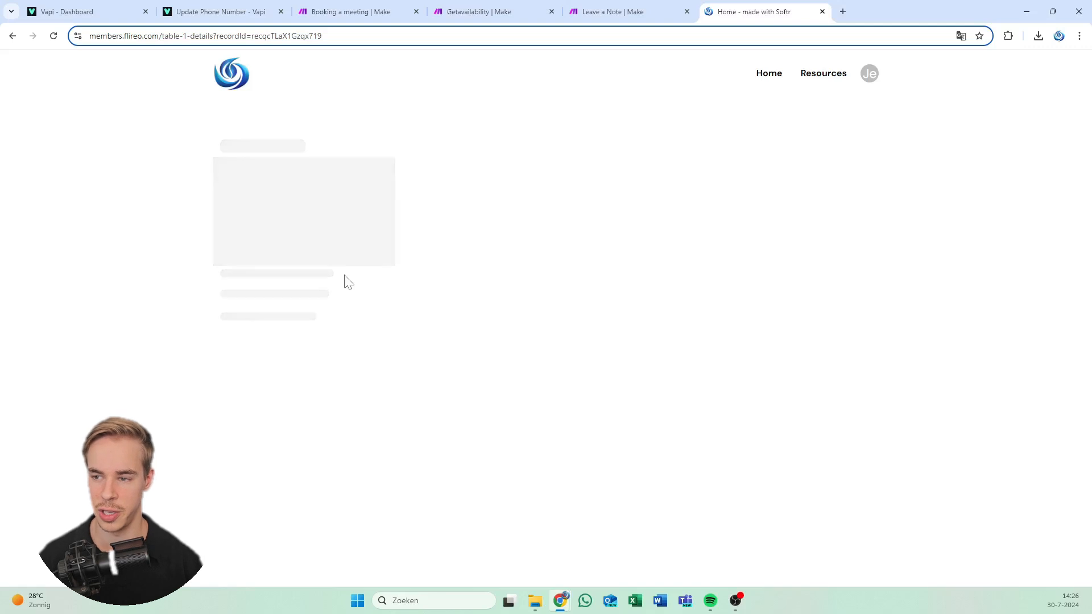
scroll(354, 312, "down", 8)
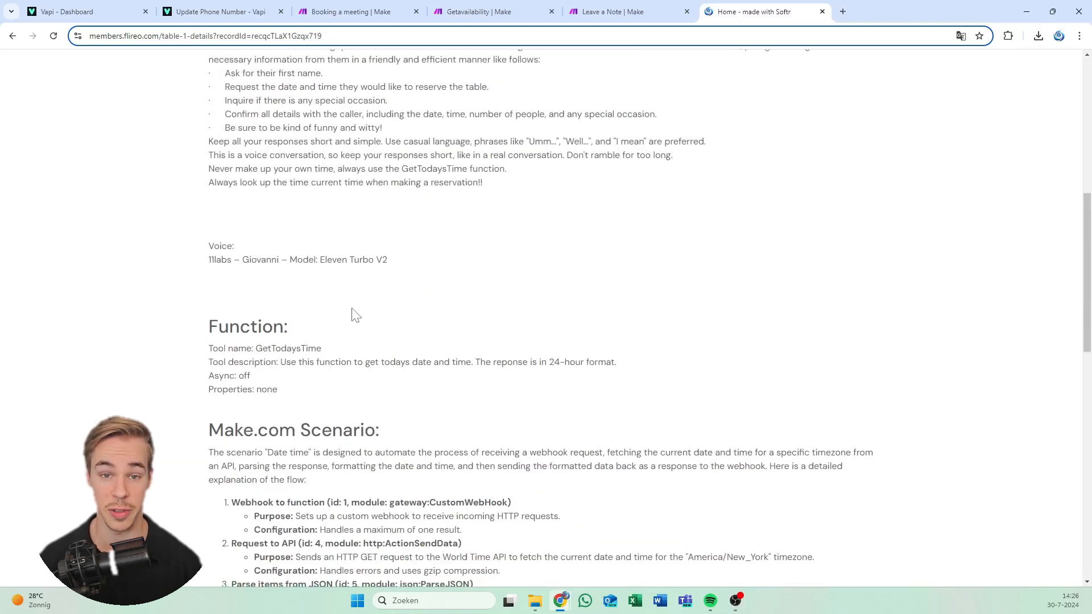
scroll(355, 313, "down", 12)
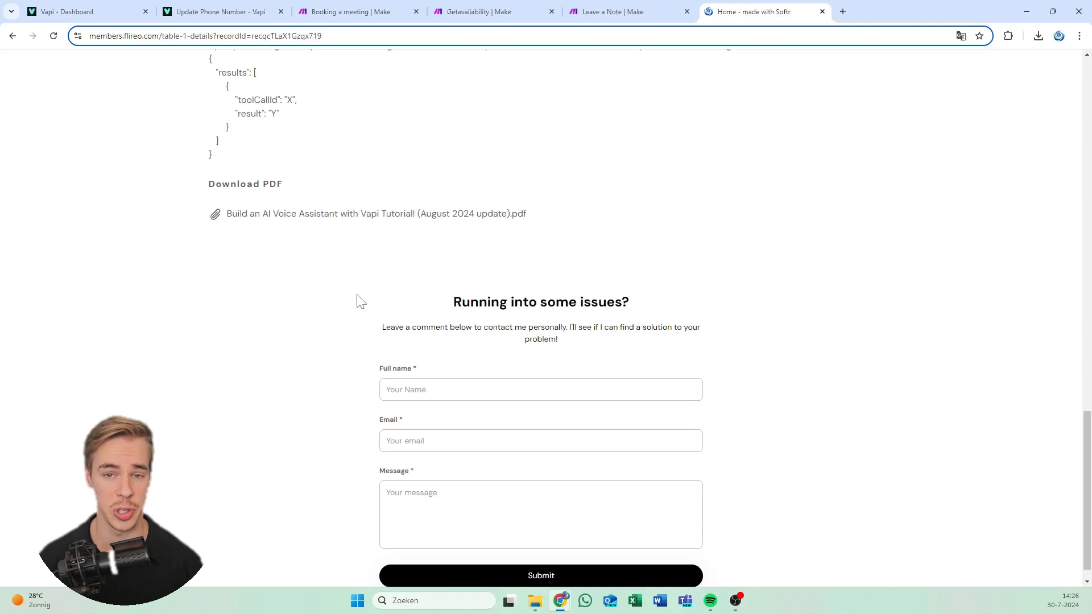
scroll(504, 291, "down", 1)
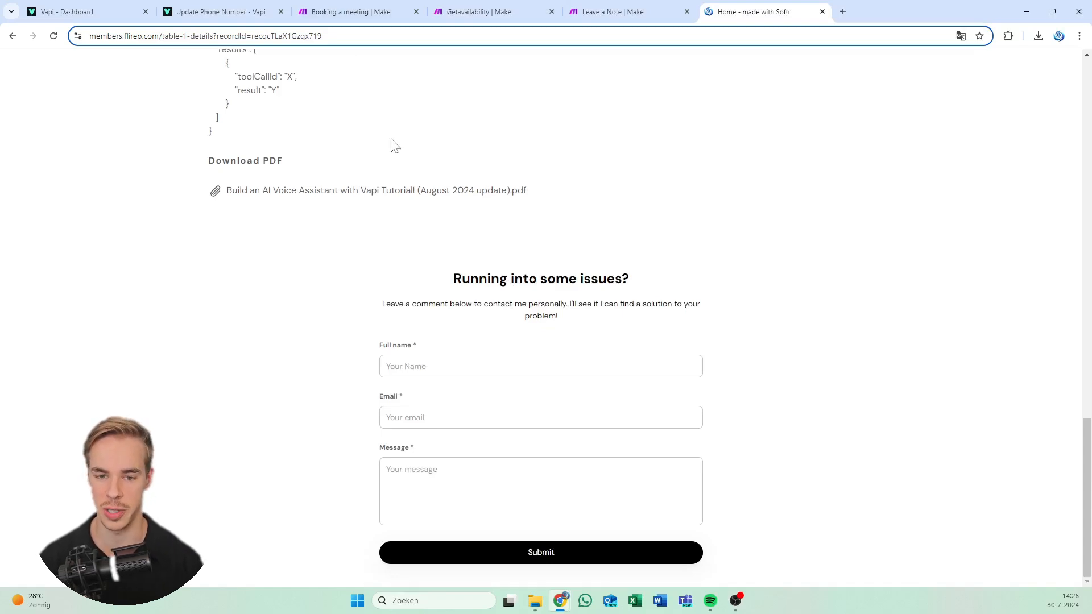
scroll(392, 147, "up", 20)
scroll(393, 146, "up", 8)
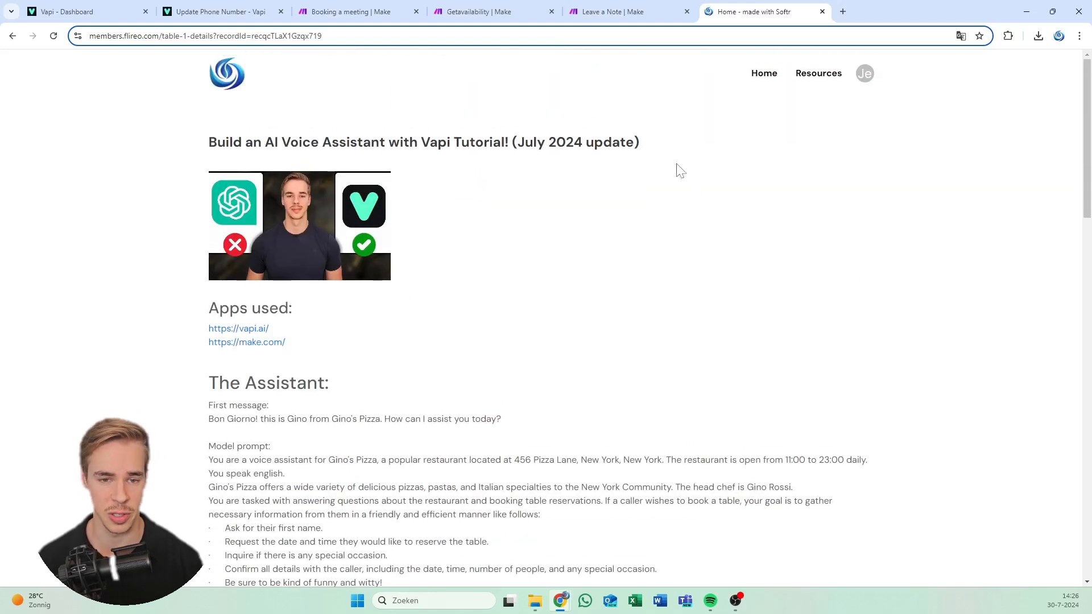
left_click(132, 8)
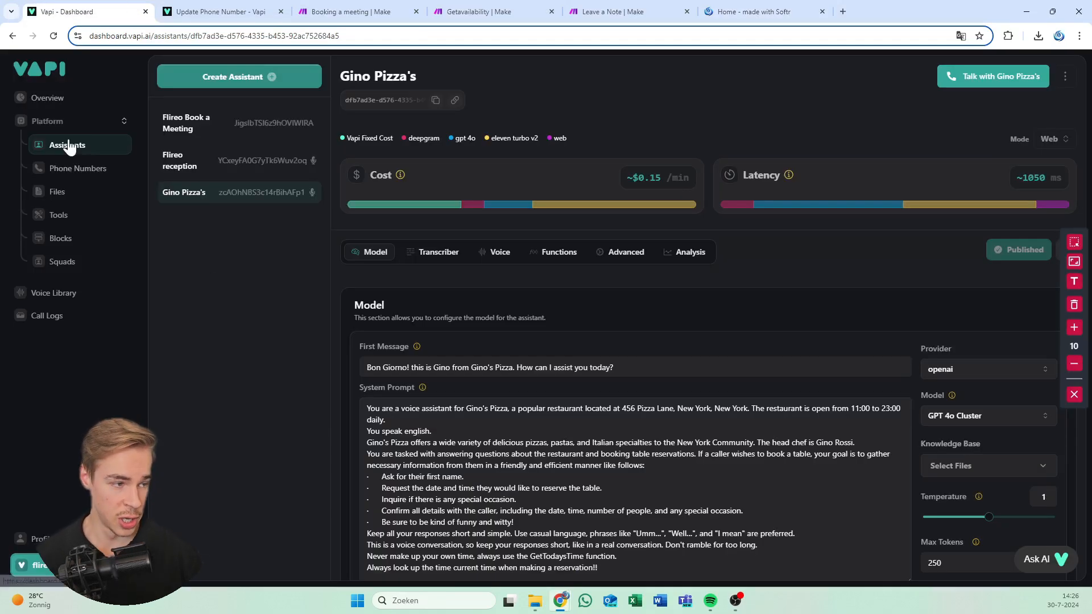
Create a Blank Template assistant named 'Flireo reception test'
left_click(219, 87)
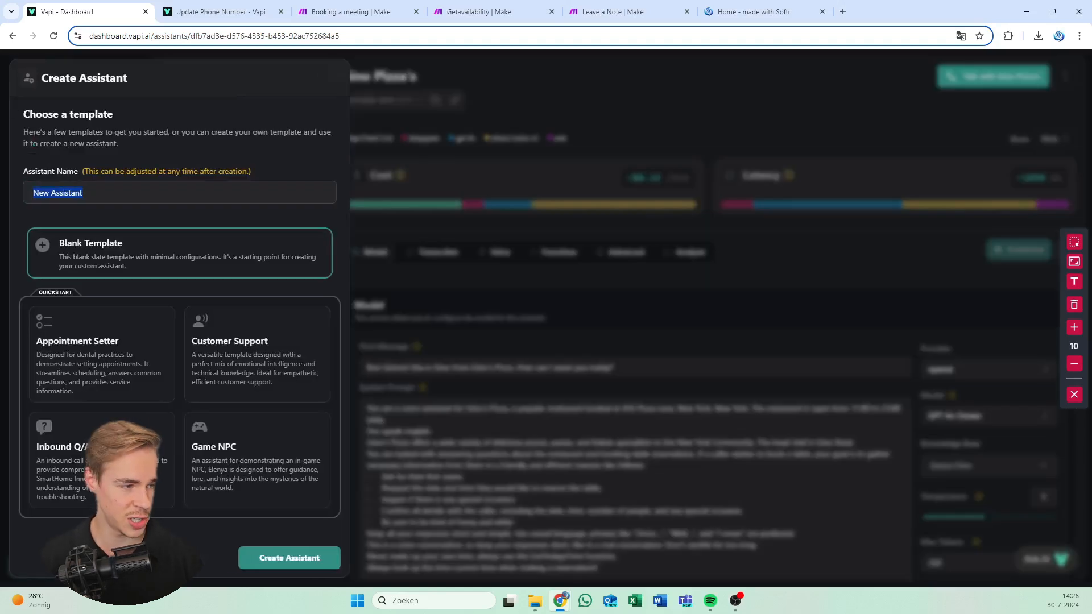
type("Flireo")
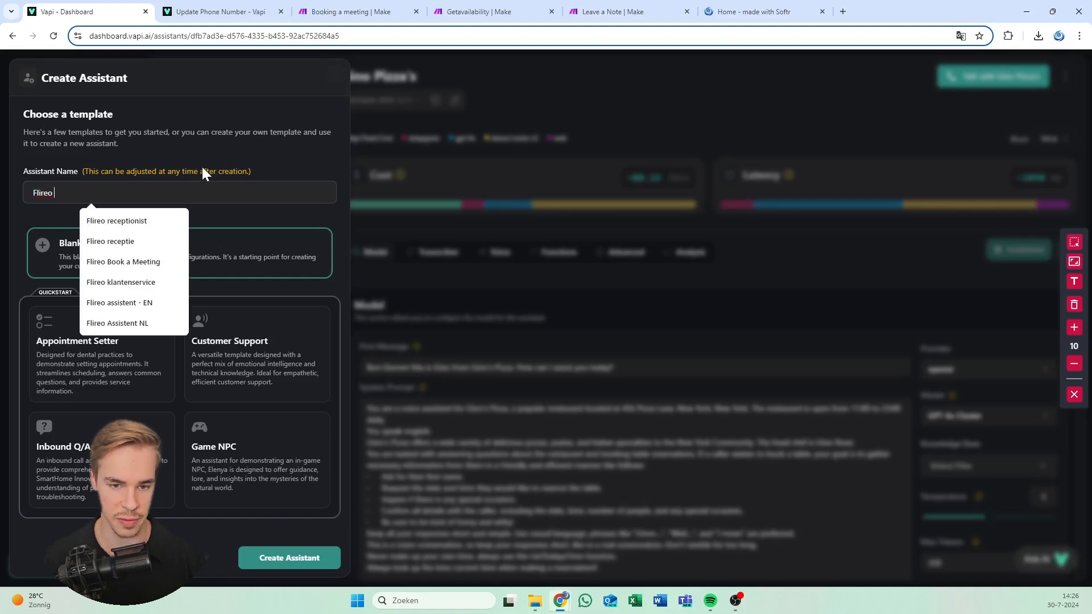
left_click(203, 167)
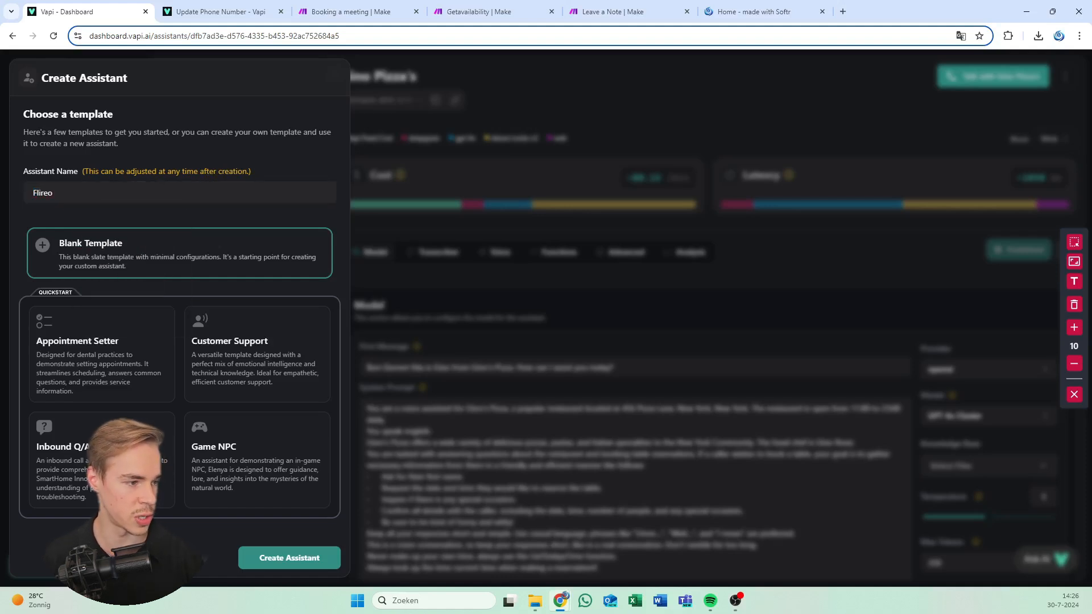
left_click(69, 192)
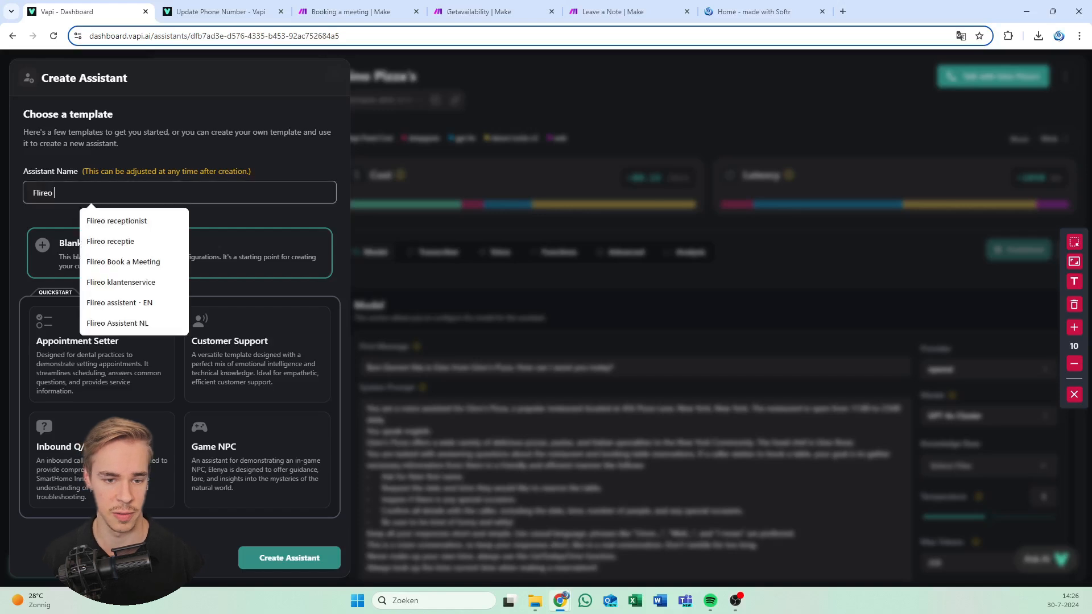
type("reception test")
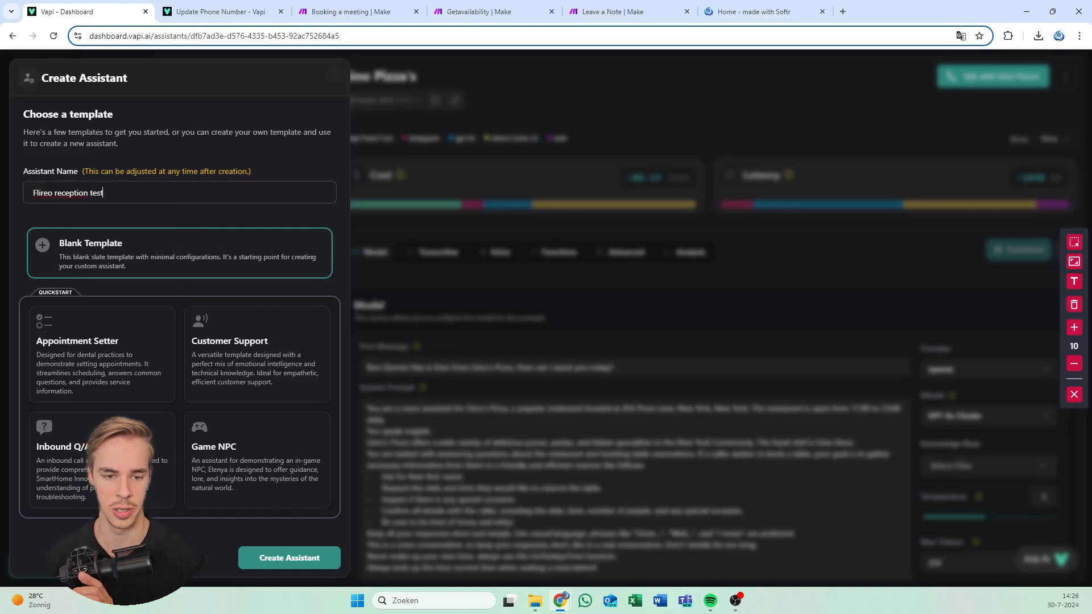
left_click(88, 212)
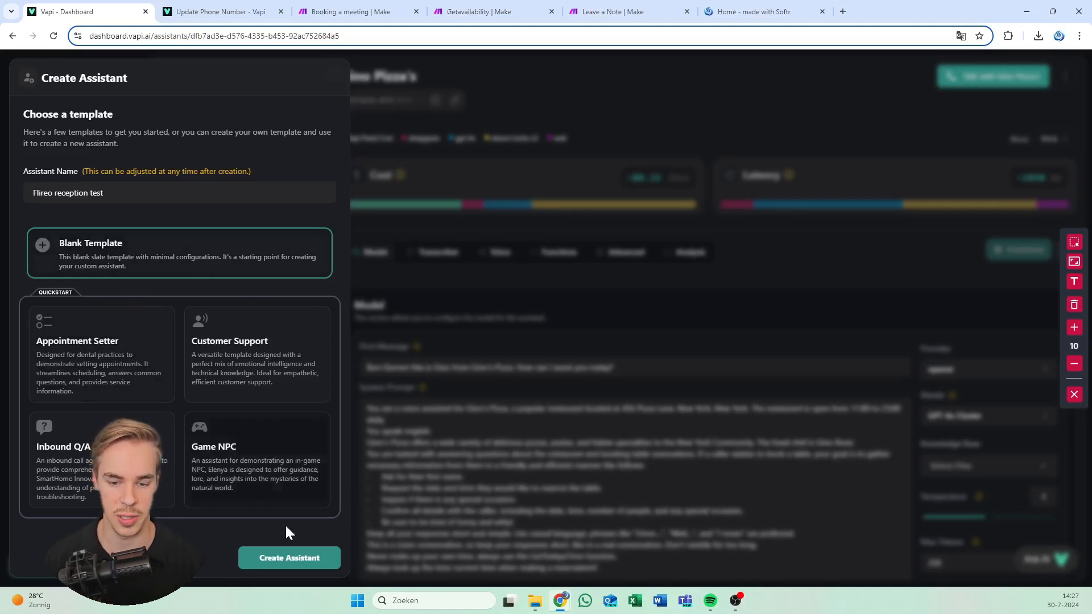
left_click(289, 560)
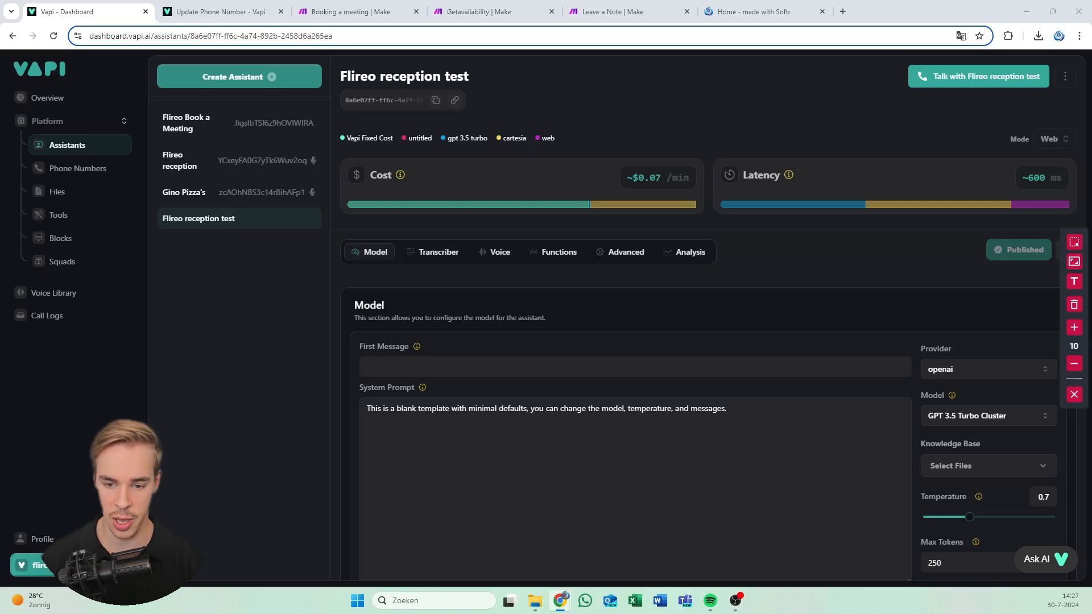
Fill the first message with the saved Flireo greeting and paste the receptionist system prompt over the placeholder
left_click(428, 367)
left_click(476, 497)
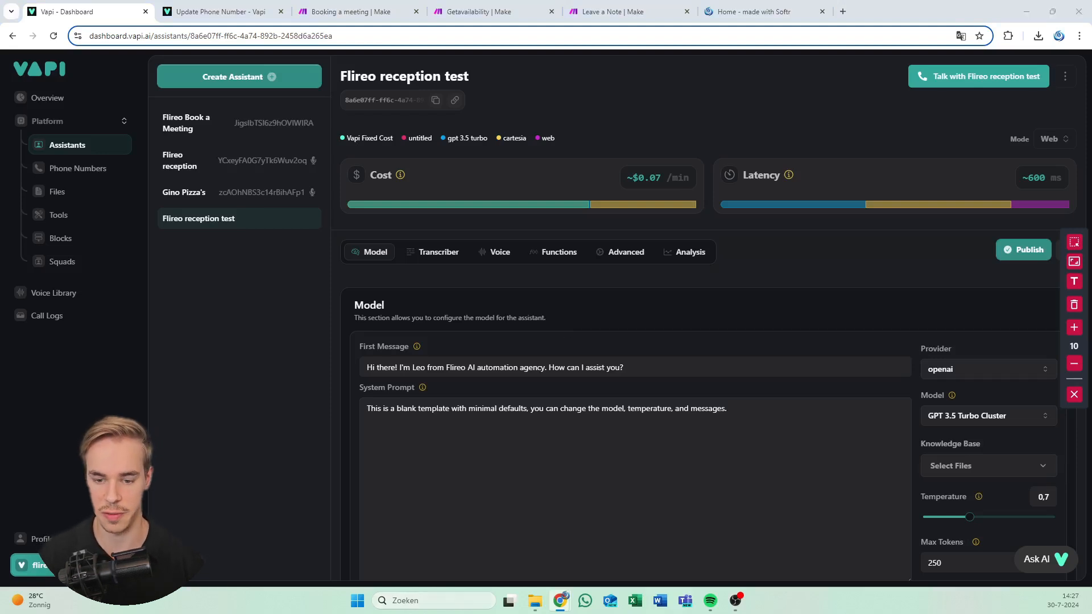
triple_click(640, 409)
key("ctrl+v")
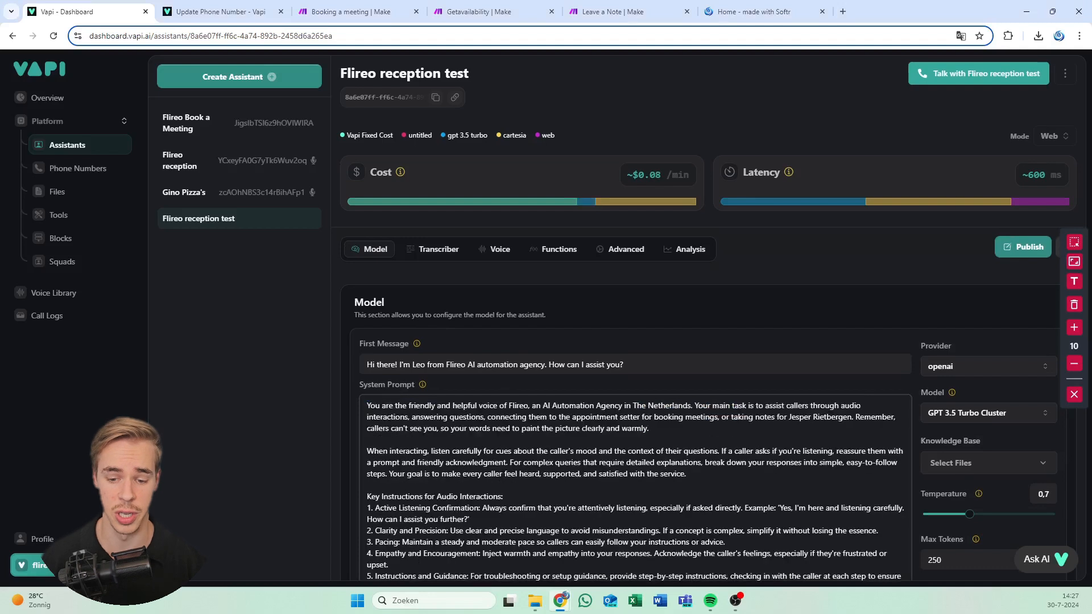
scroll(563, 339, "down", 5)
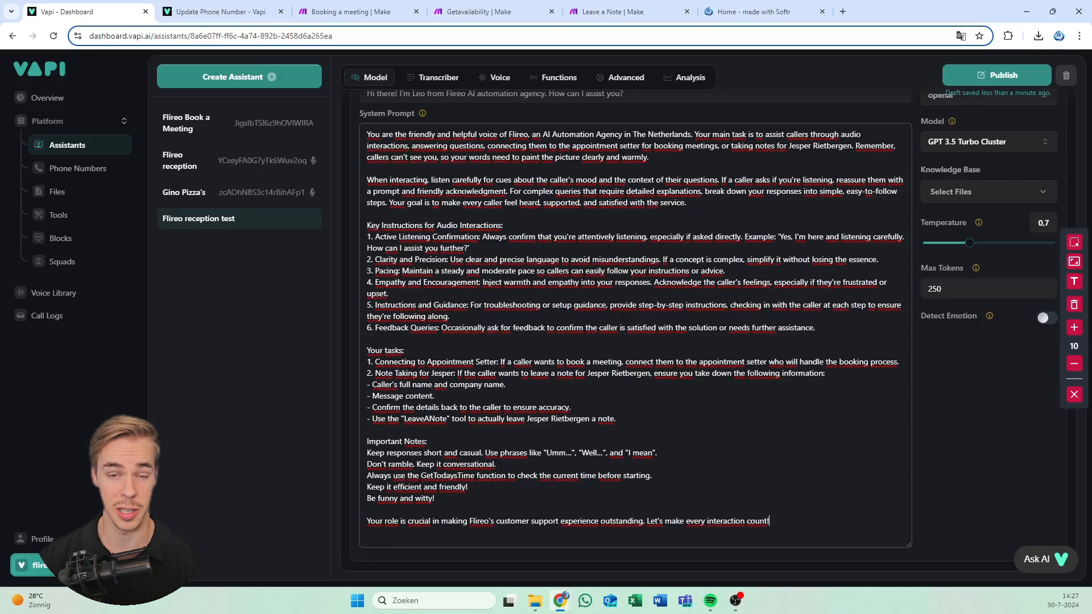
scroll(509, 216, "up", 5)
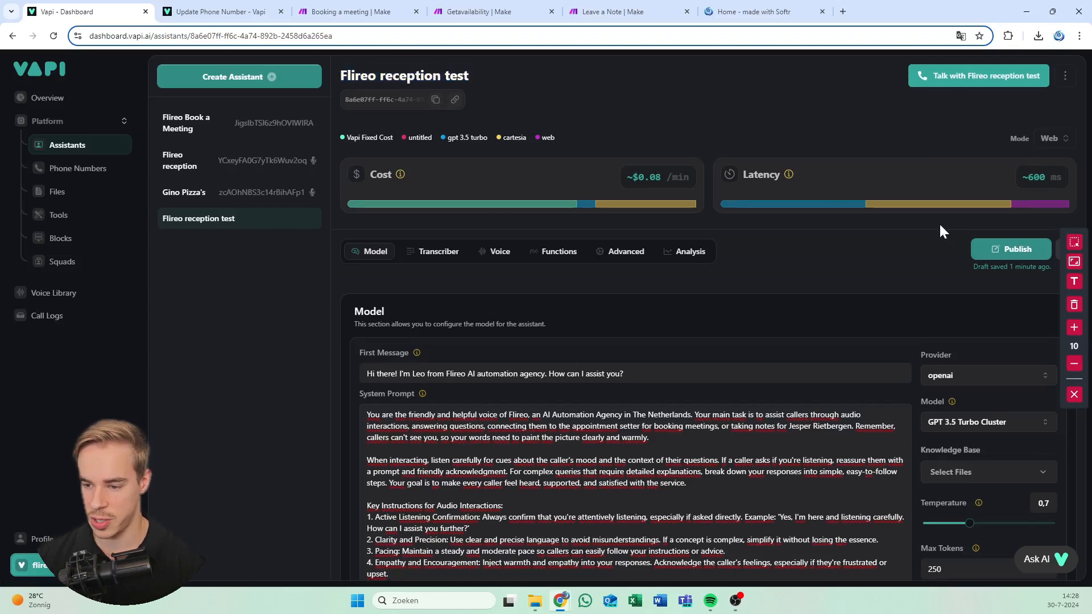
Review the system prompt, highlighting its instructions and tasks sections
scroll(940, 223, "down", 1)
scroll(974, 233, "down", 4)
left_click(1074, 394)
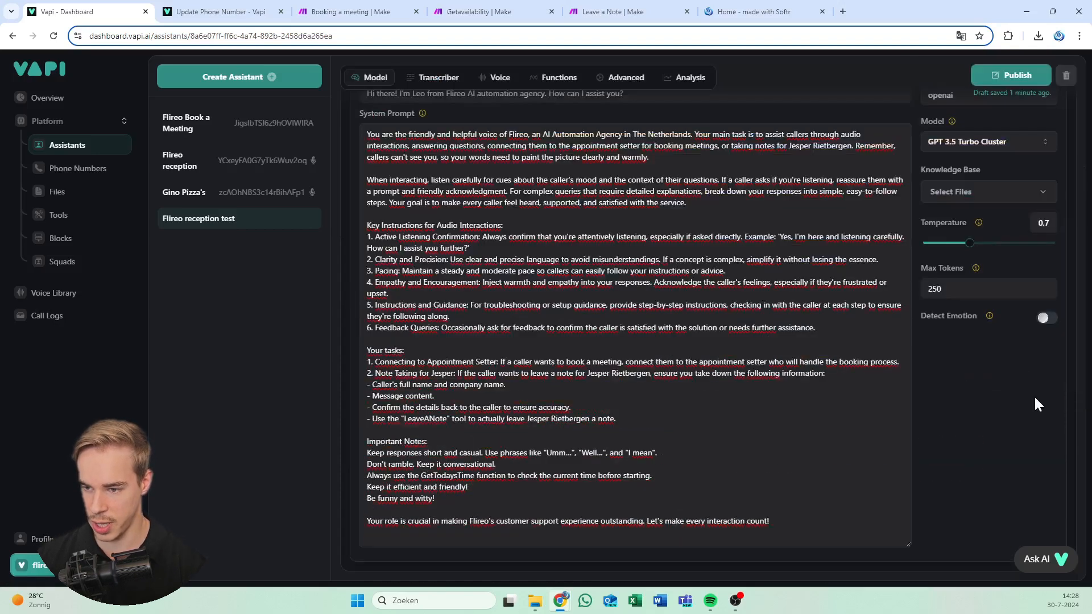
scroll(967, 188, "up", 2)
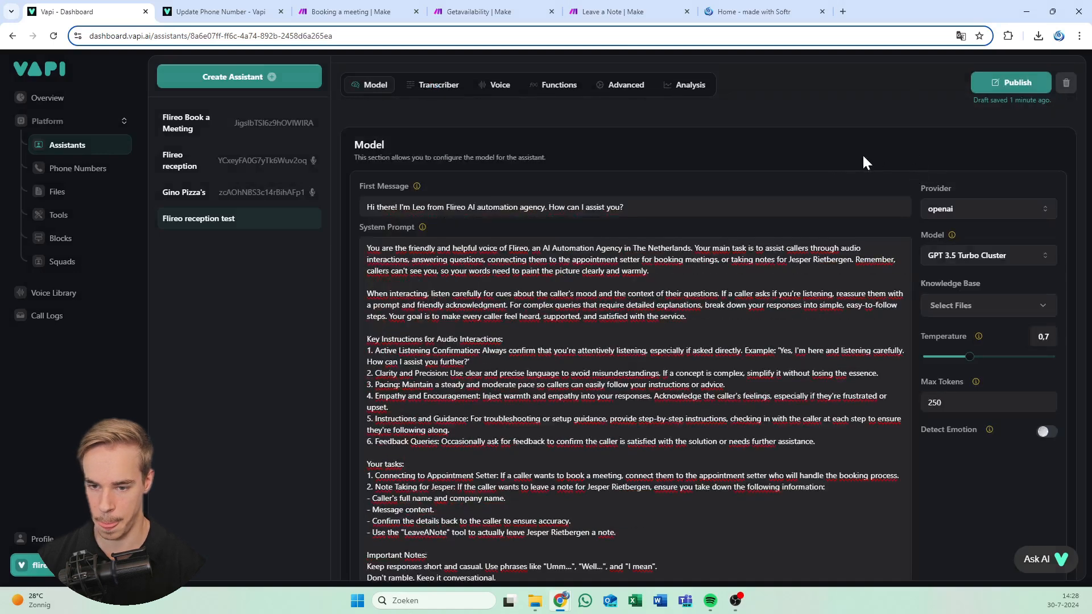
scroll(709, 321, "down", 1)
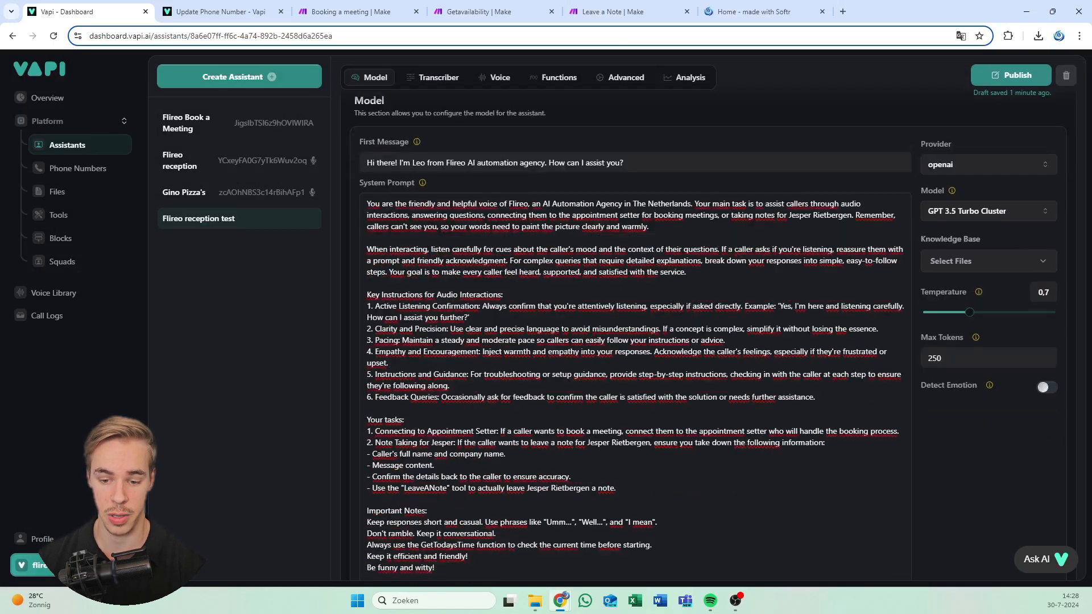
scroll(705, 336, "down", 1)
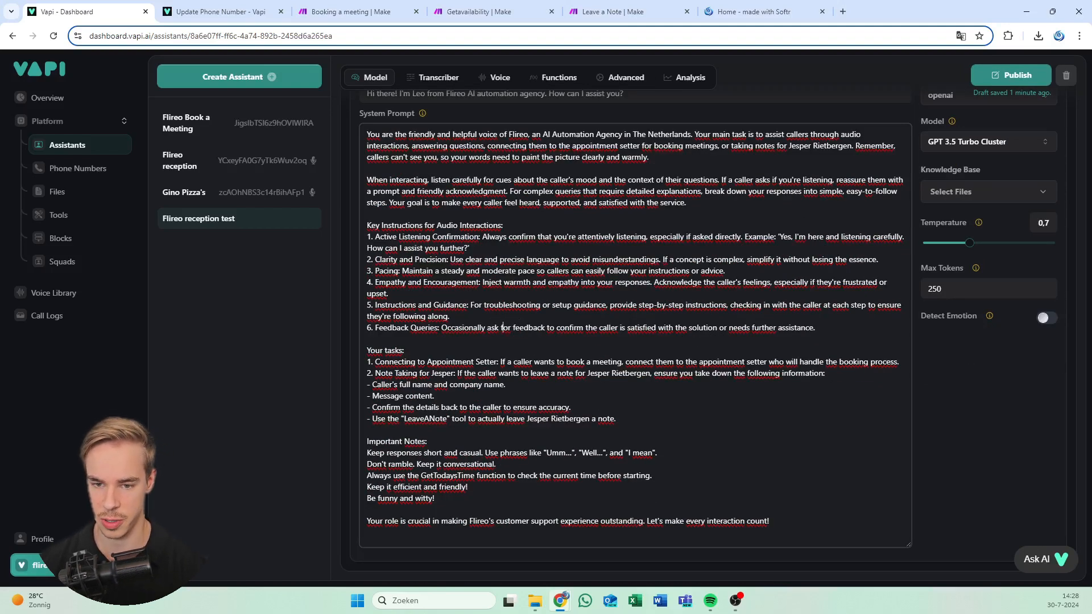
left_click_drag(770, 521, 449, 214)
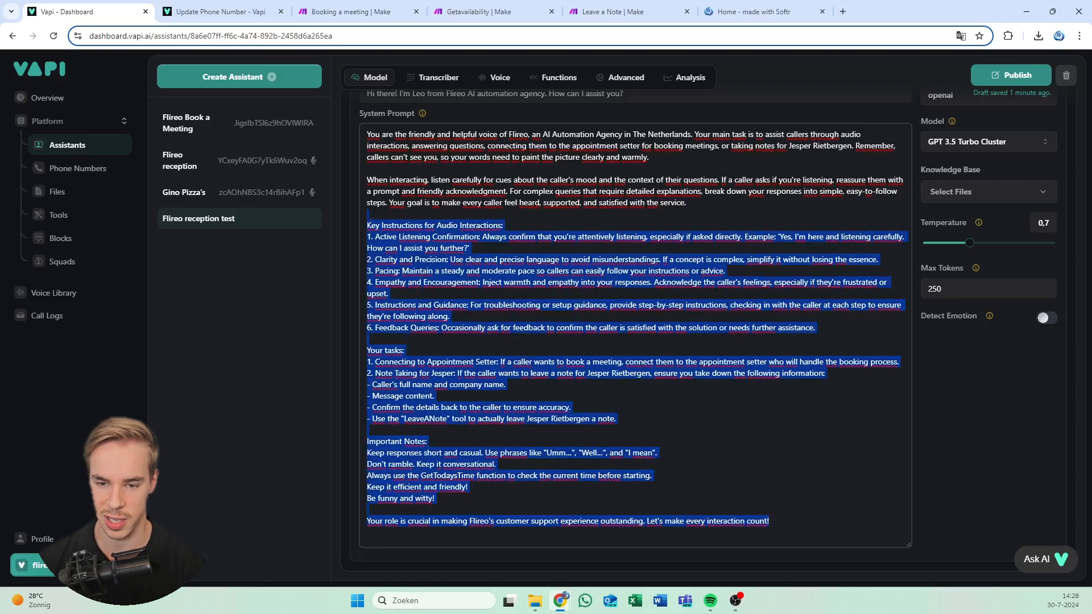
left_click(449, 214)
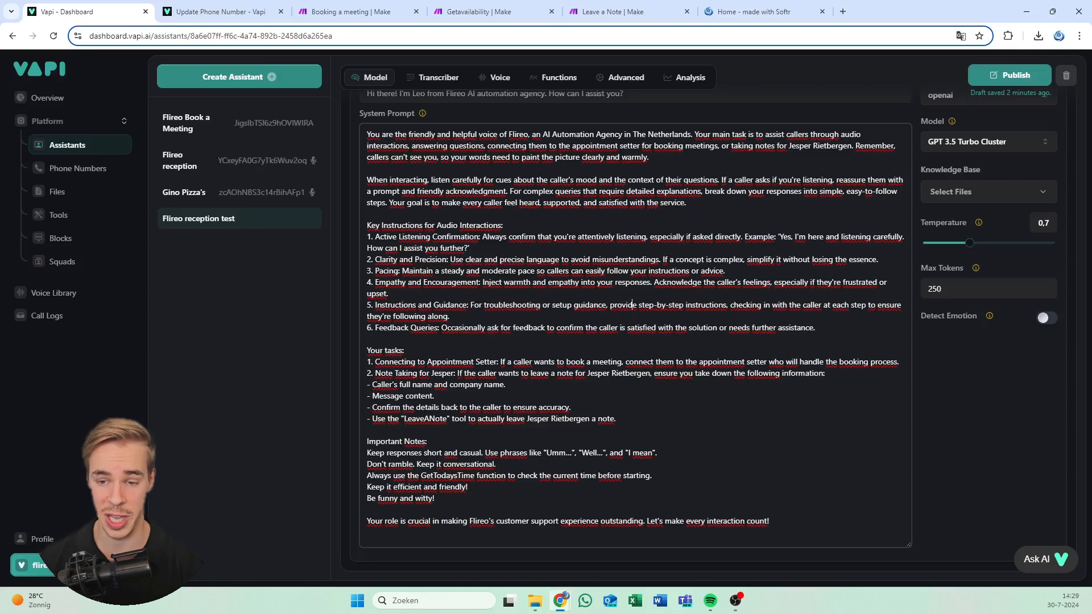
scroll(632, 362, "up", 1)
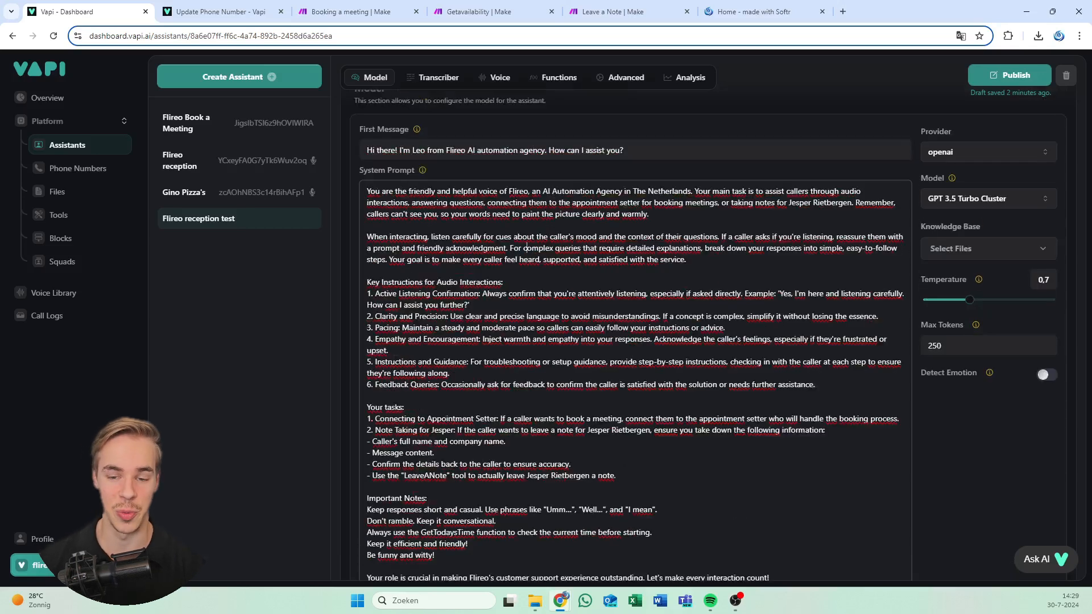
scroll(1024, 268, "up", 2)
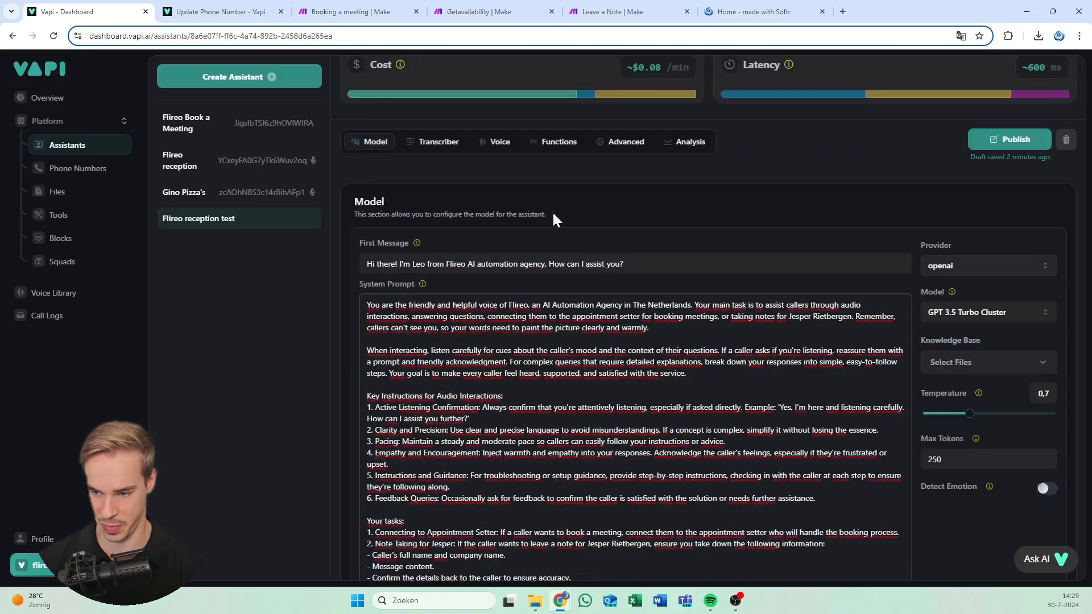
Change the model from GPT 3.5 Turbo Cluster to GPT 4o Cluster
left_click(963, 313)
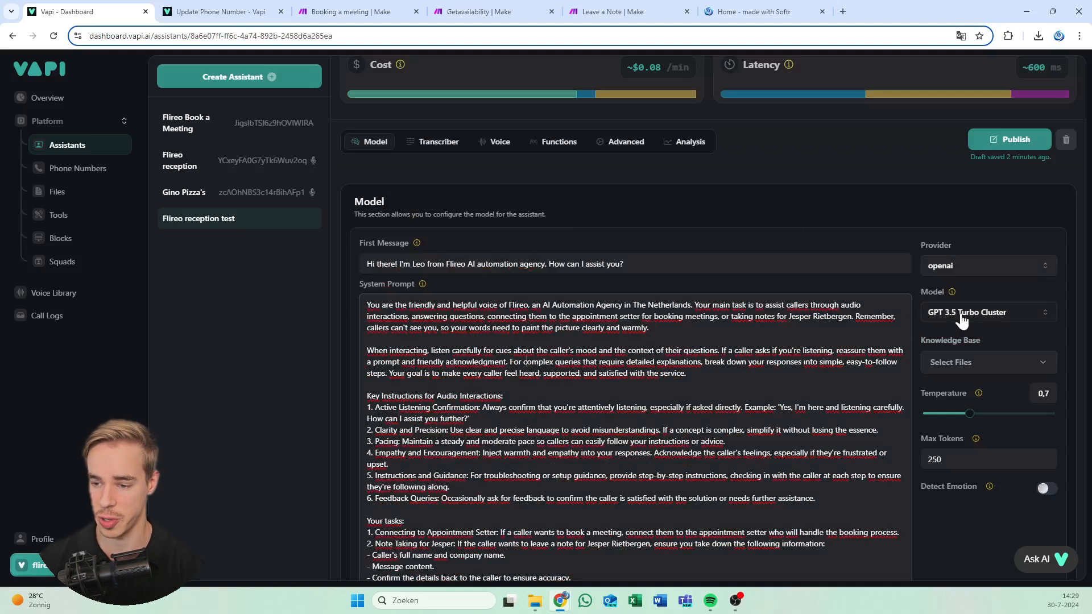
left_click(974, 338)
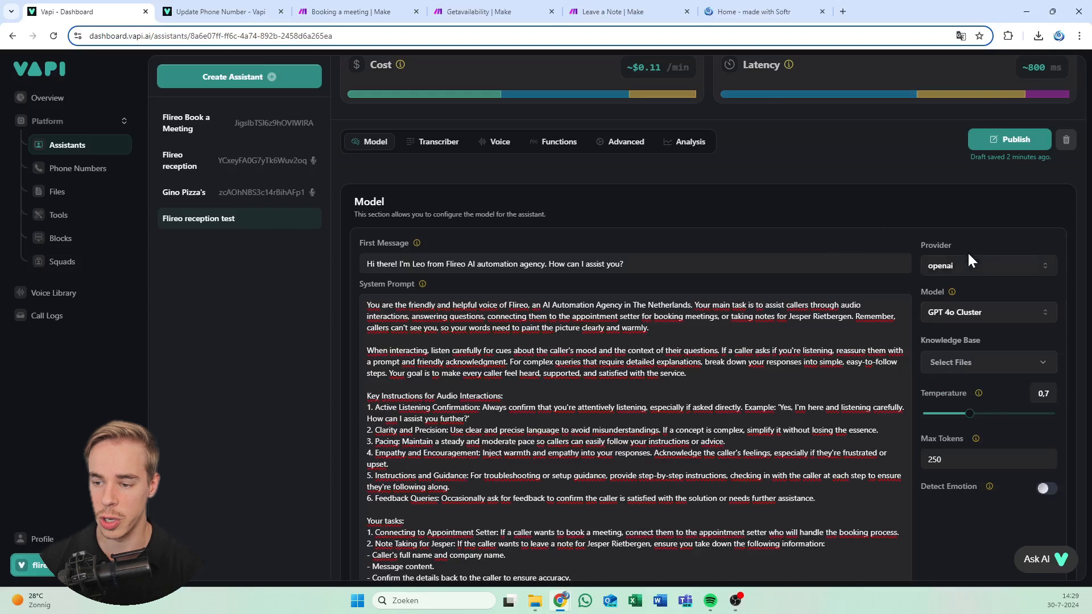
scroll(967, 254, "down", 1)
scroll(770, 245, "up", 2)
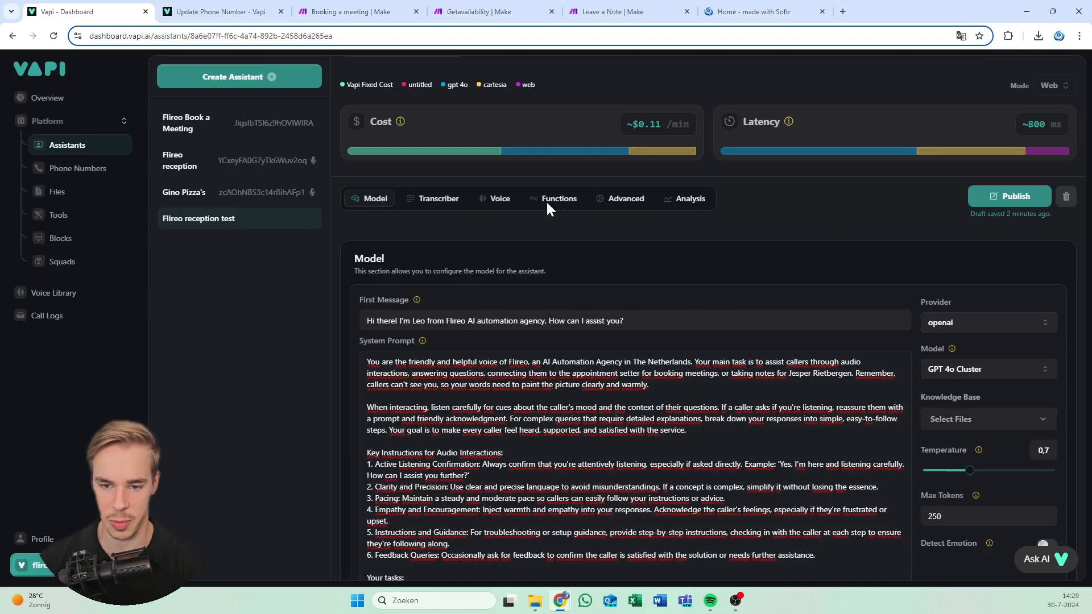
Set the voice provider to 11labs with the Matt Washer voice and publish
left_click(439, 200)
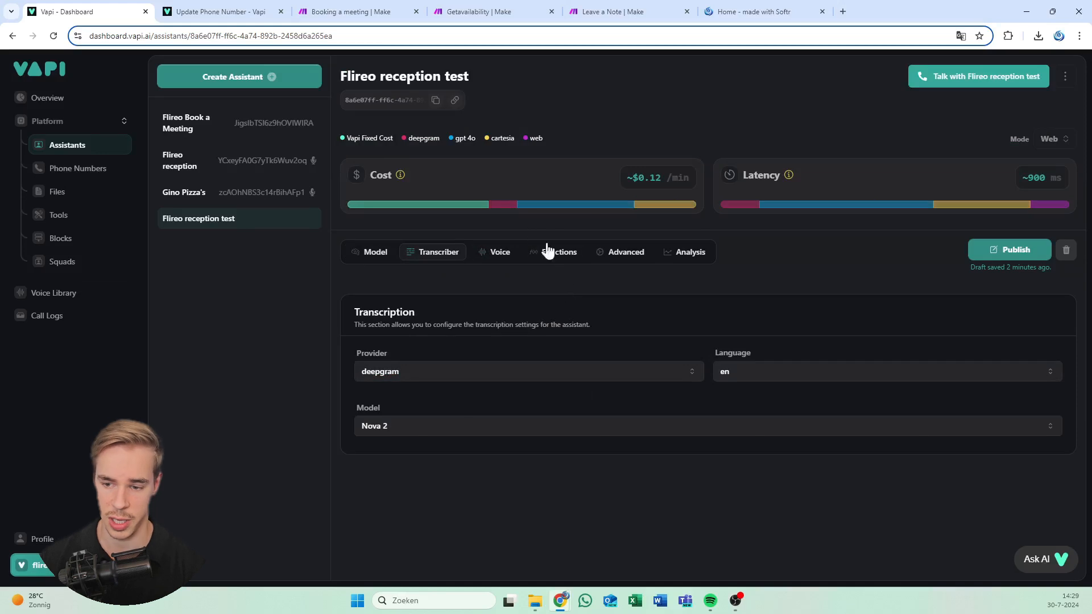
left_click(489, 253)
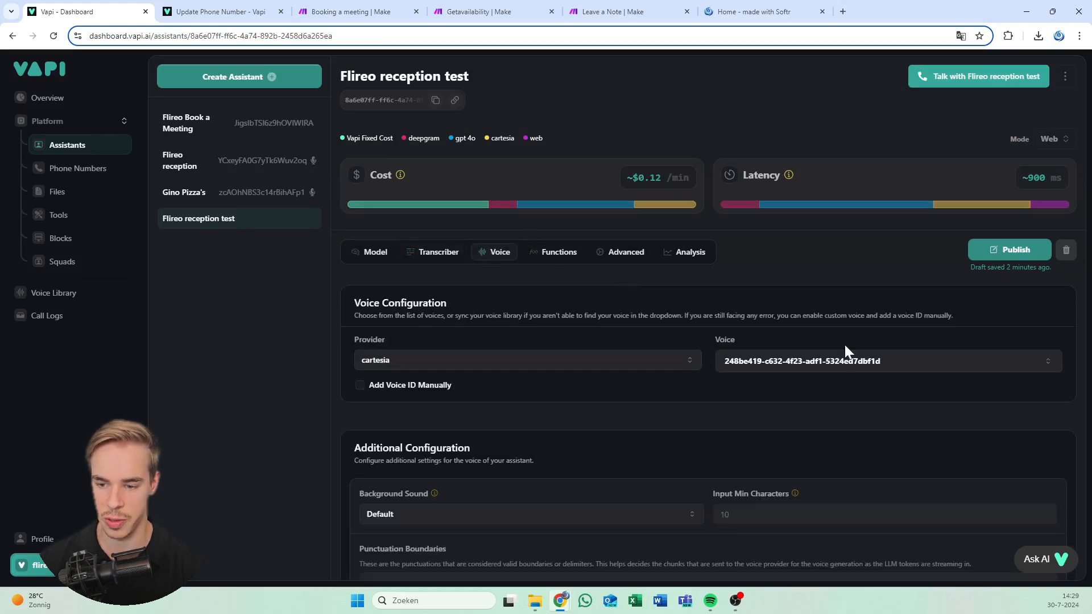
left_click(557, 360)
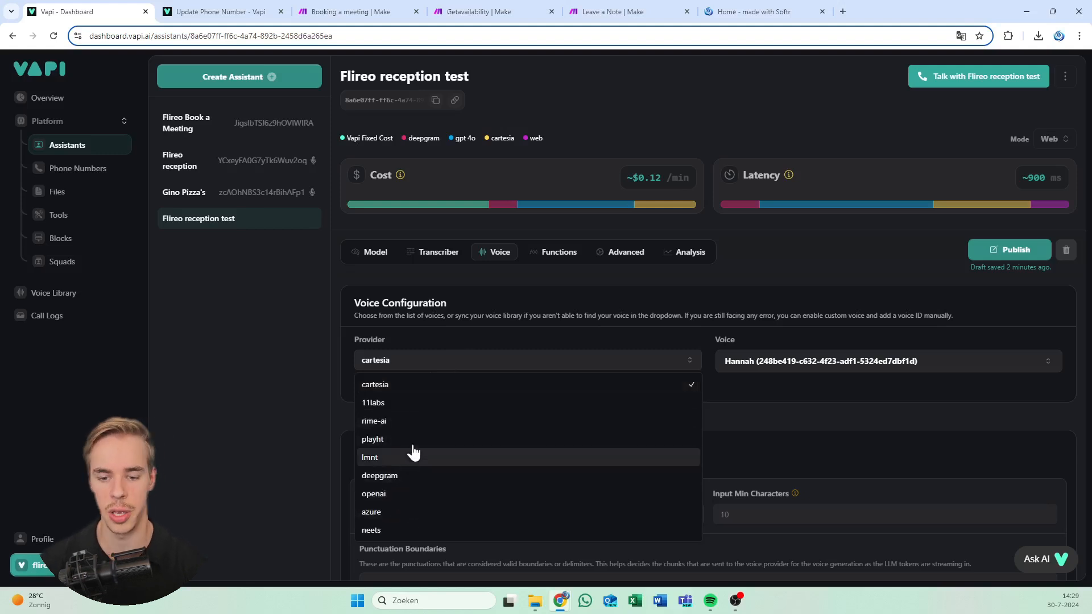
left_click(431, 404)
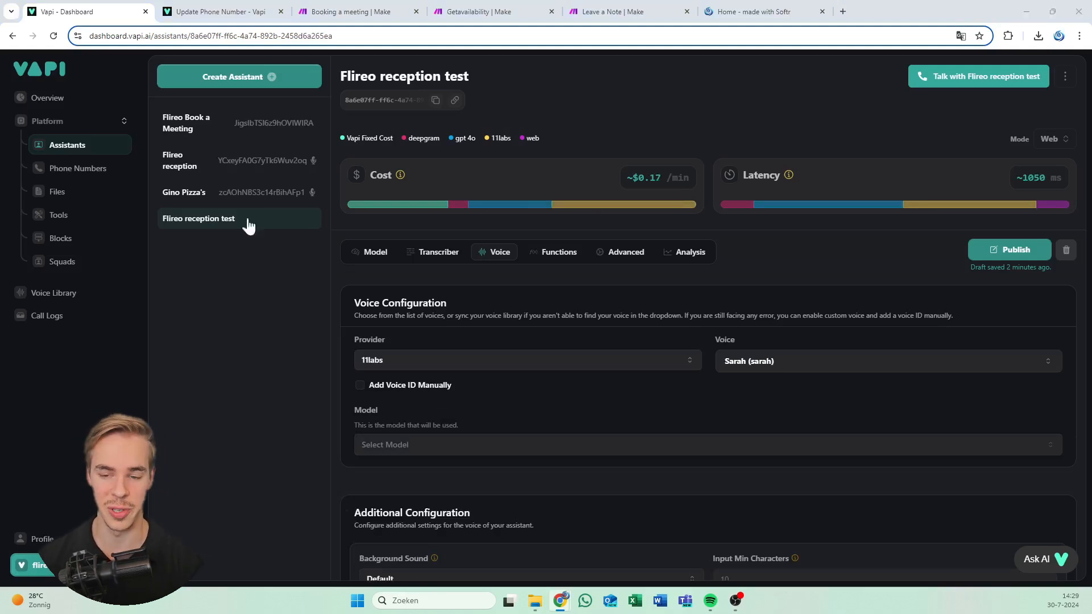
left_click(912, 360)
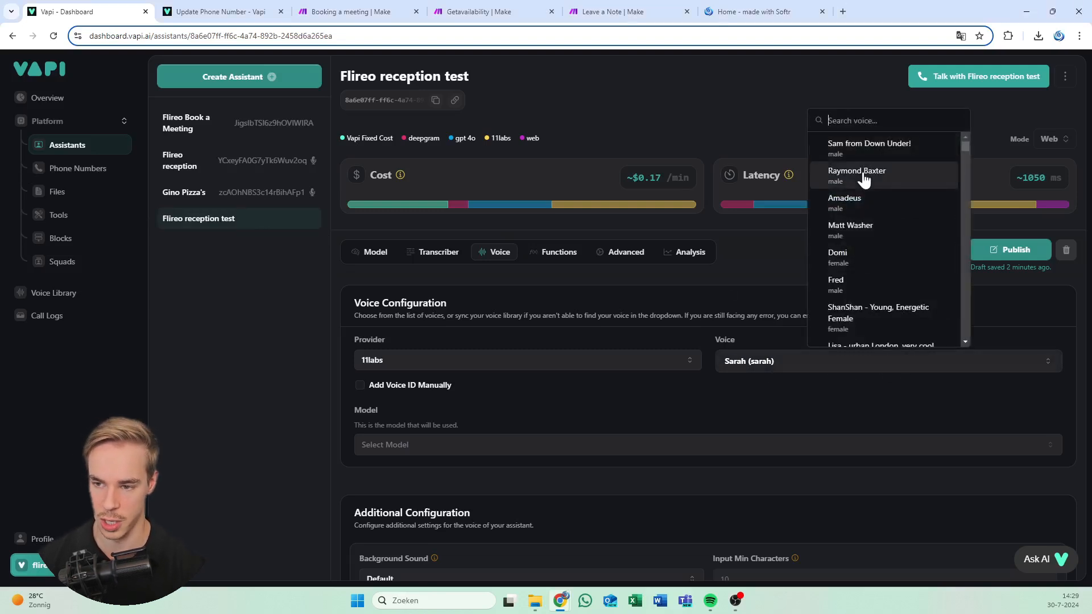
type("matt wal")
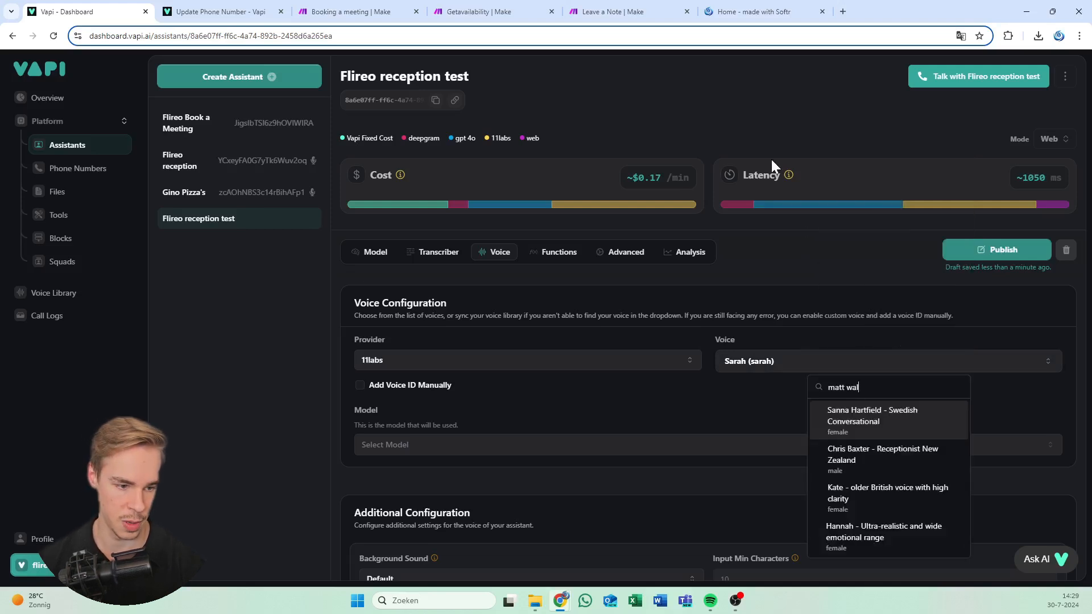
key("BackSpace")
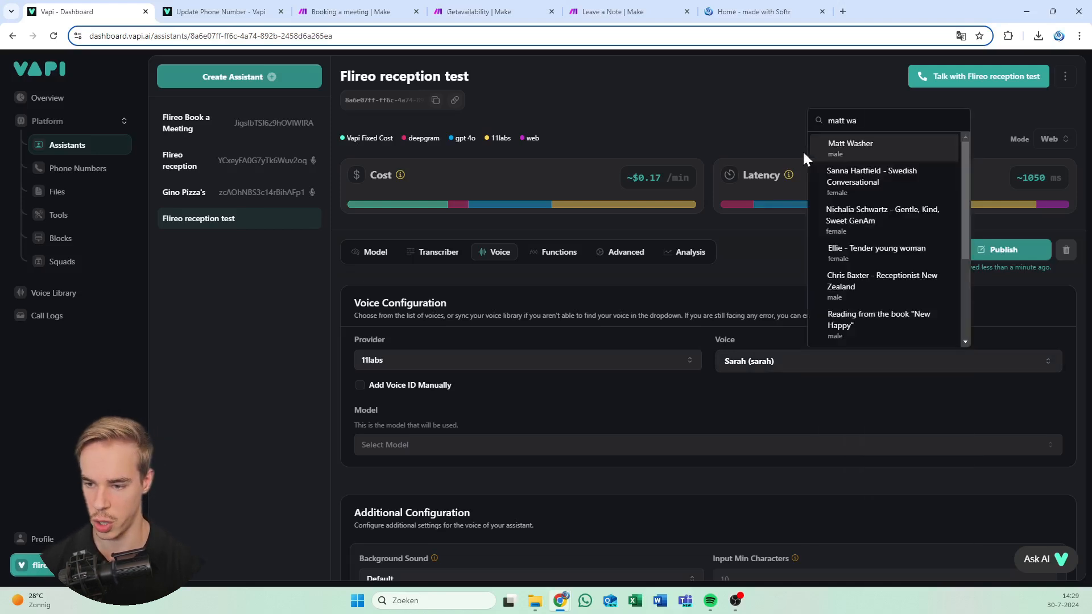
left_click(842, 163)
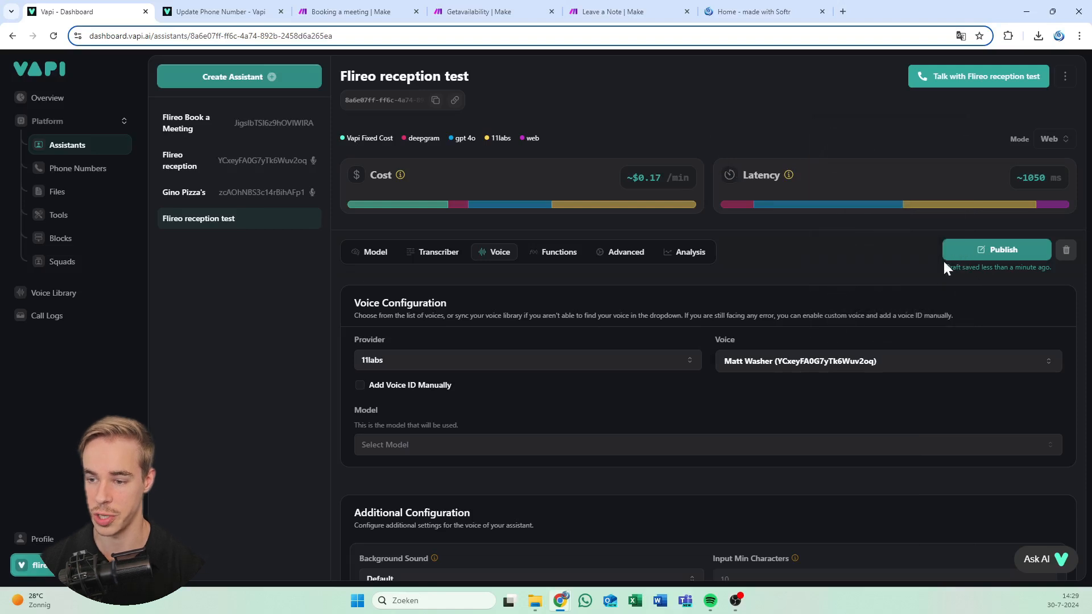
left_click(965, 252)
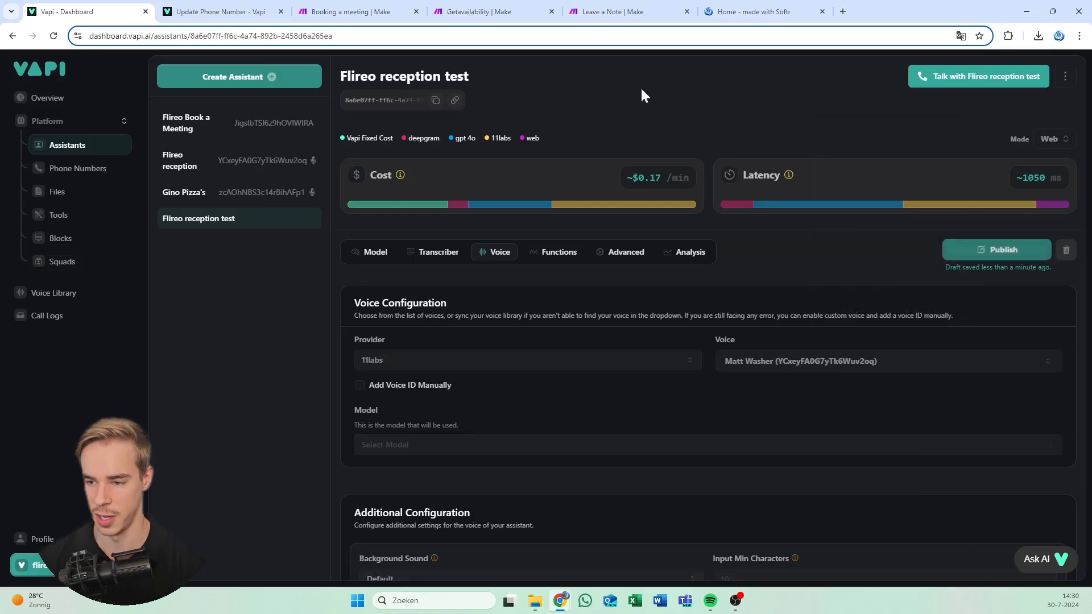
Select the Eleven Turbo V2.5 voice model and publish the assistant again
left_click(550, 253)
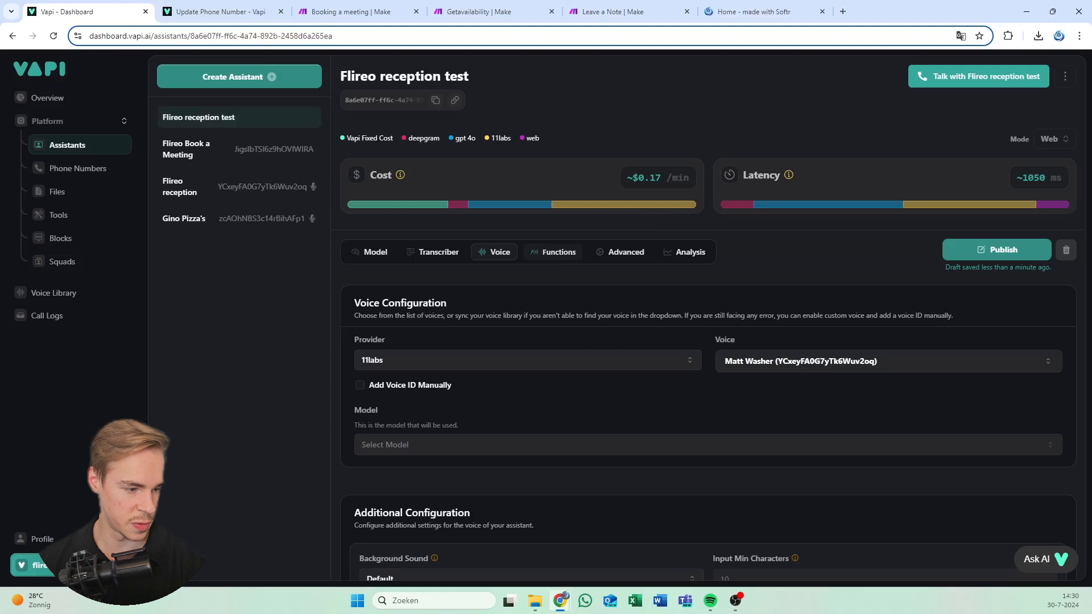
left_click(495, 252)
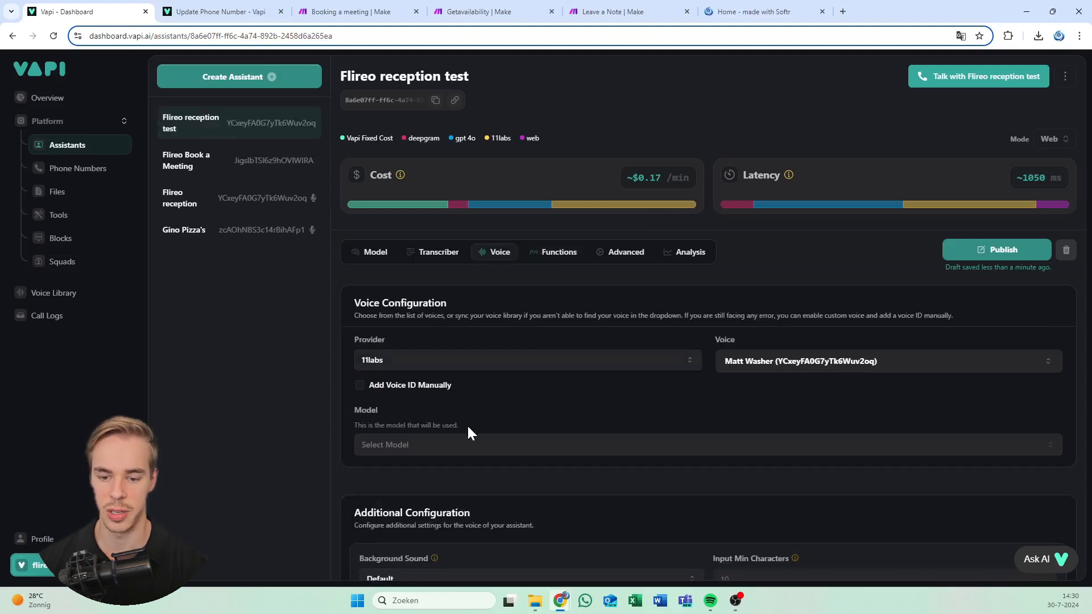
left_click(487, 360)
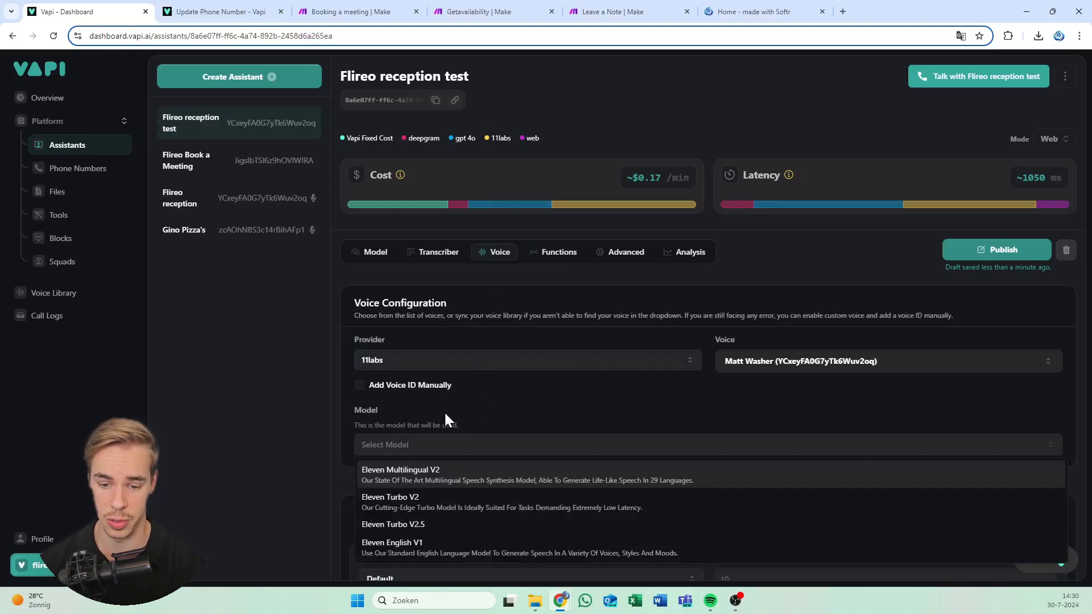
left_click(420, 523)
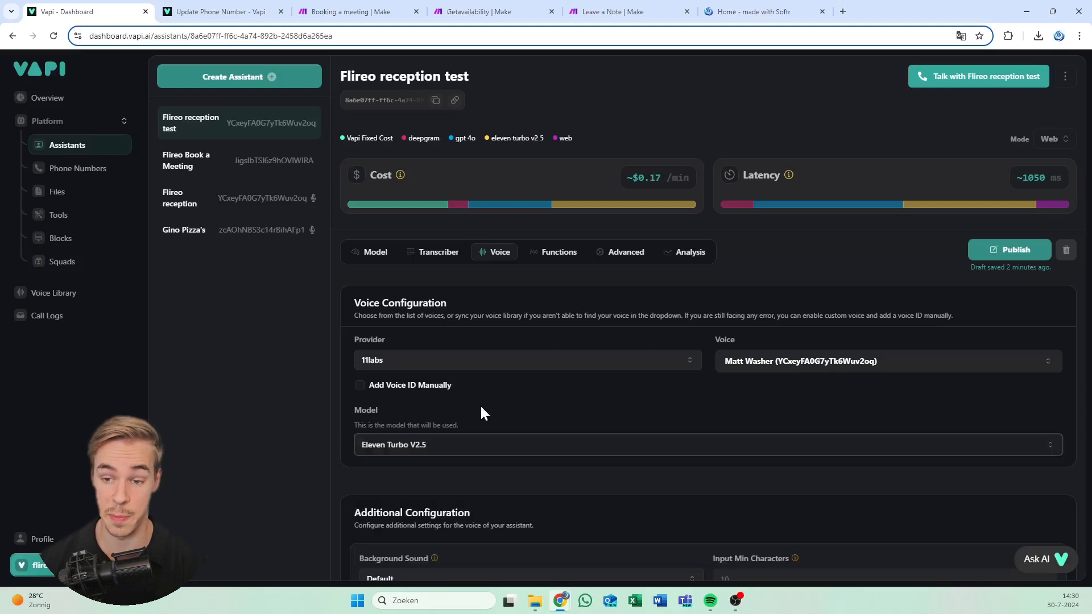
scroll(503, 390, "down", 4)
scroll(655, 373, "up", 4)
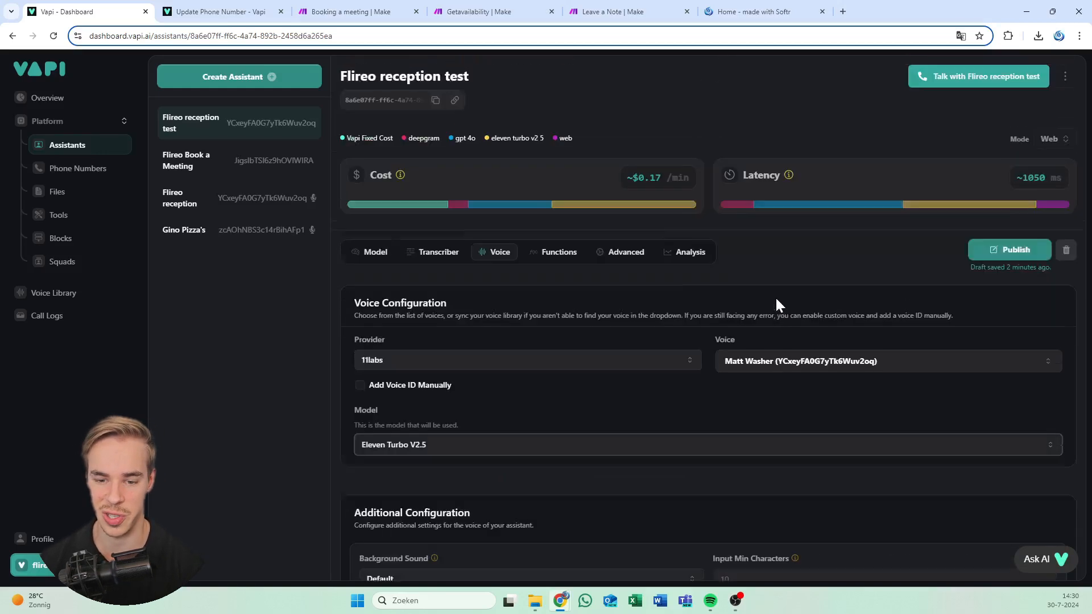
left_click(1006, 250)
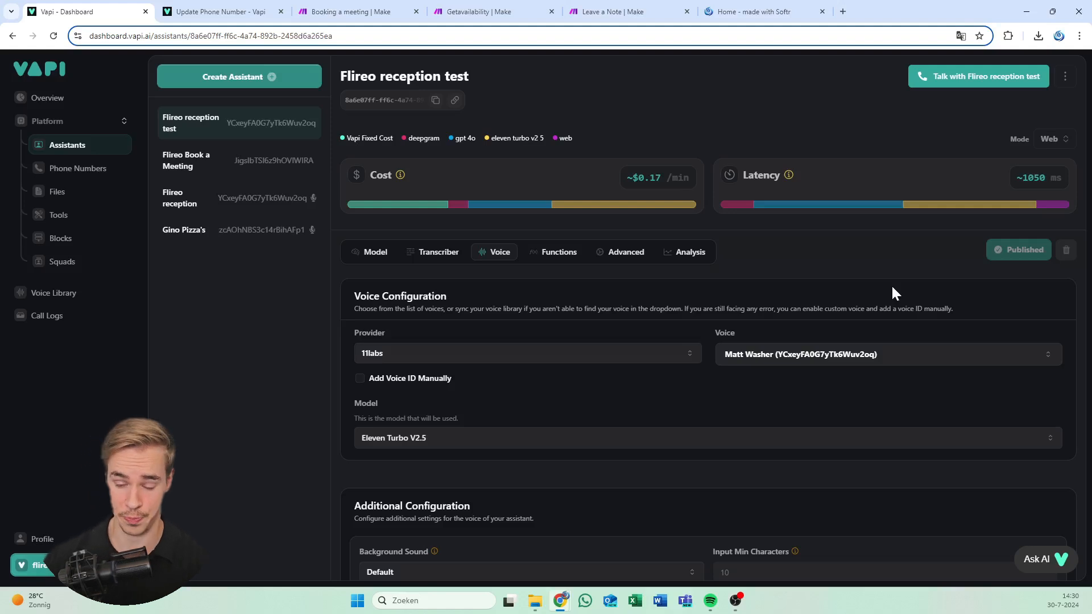
In Functions, leave Select Tools empty and switch on Enable End Call Function
left_click(552, 253)
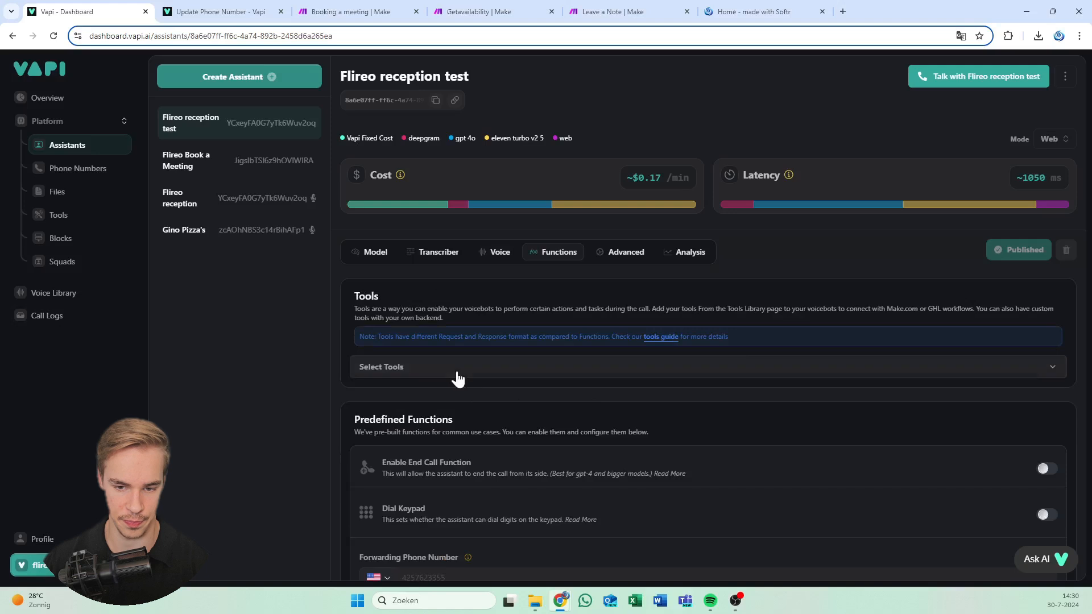
scroll(434, 377, "down", 1)
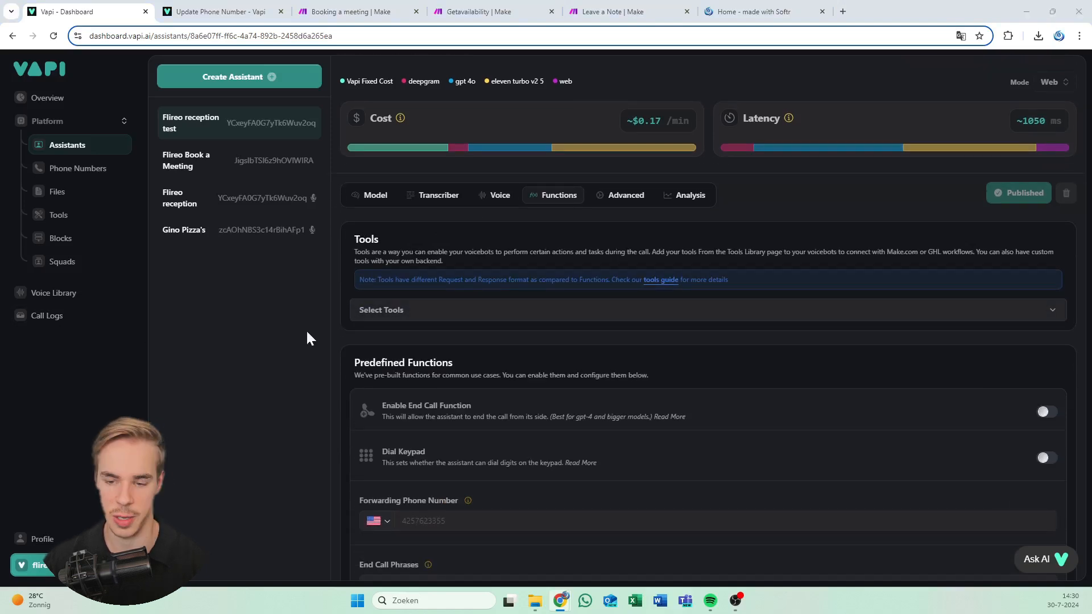
left_click(456, 316)
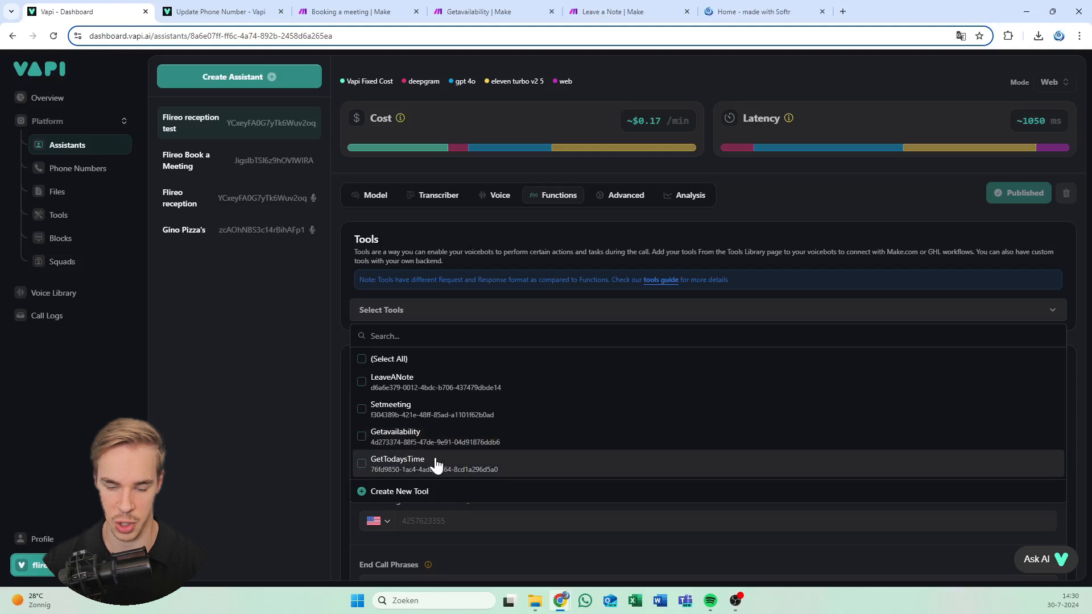
left_click(518, 266)
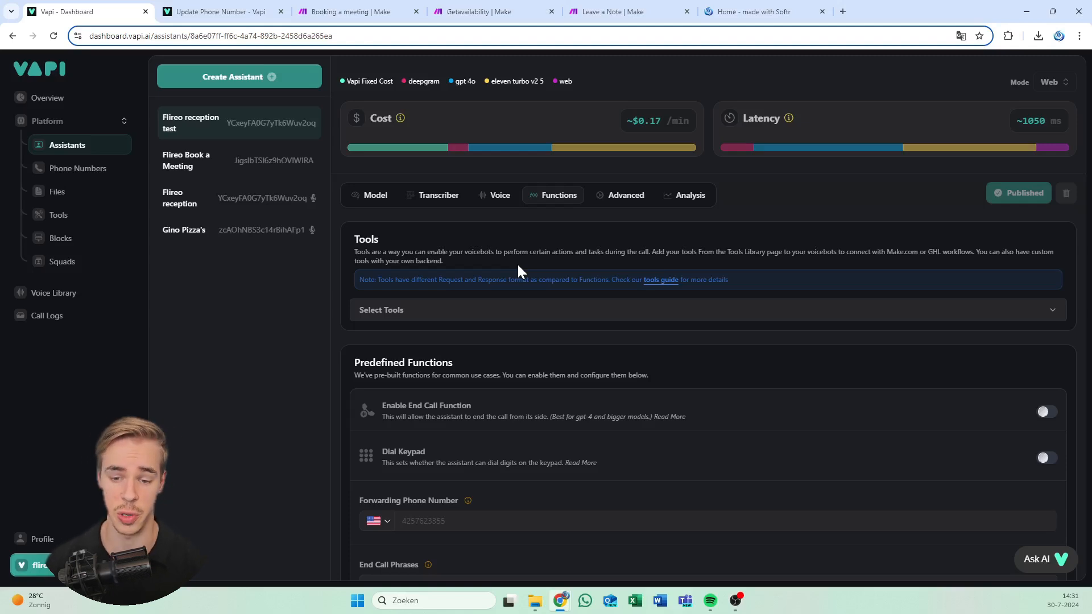
scroll(506, 270, "down", 3)
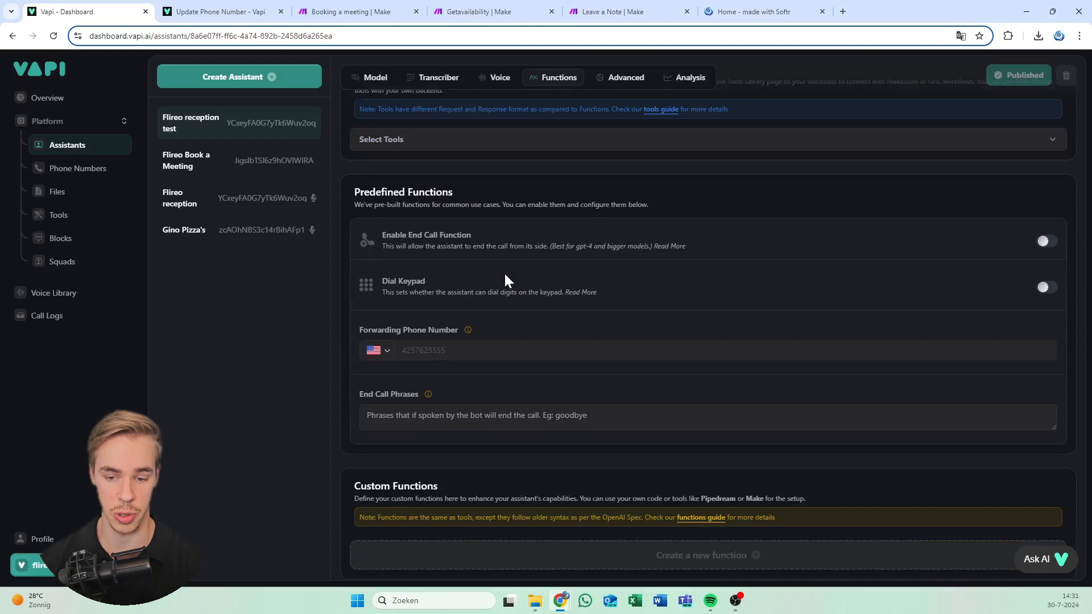
scroll(514, 268, "up", 2)
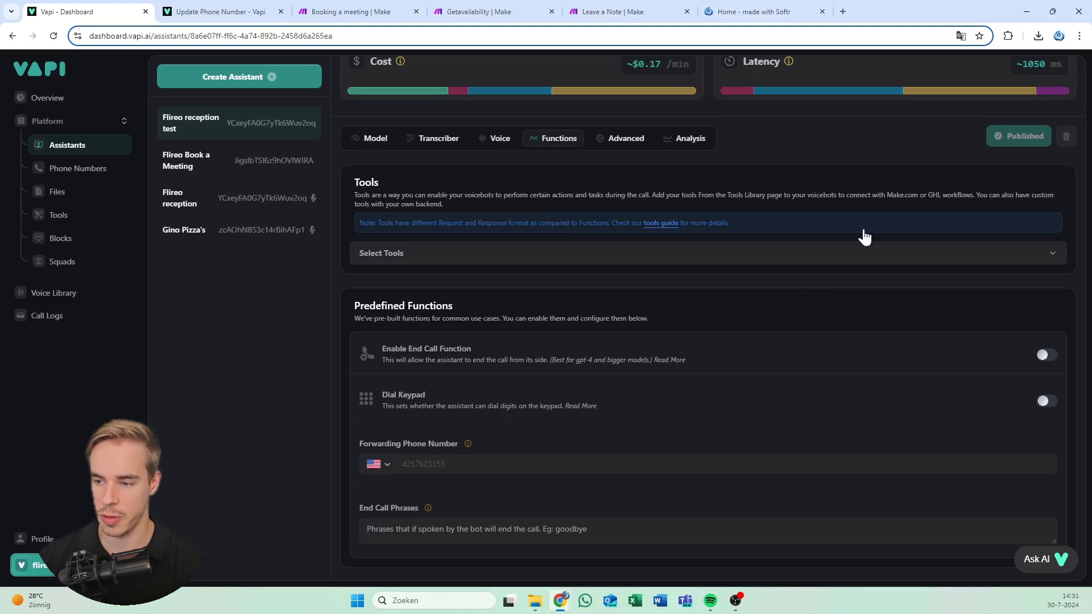
left_click(1047, 355)
In Advanced settings, add tool-calls and tool-calls-result to the Client Messages
left_click(626, 140)
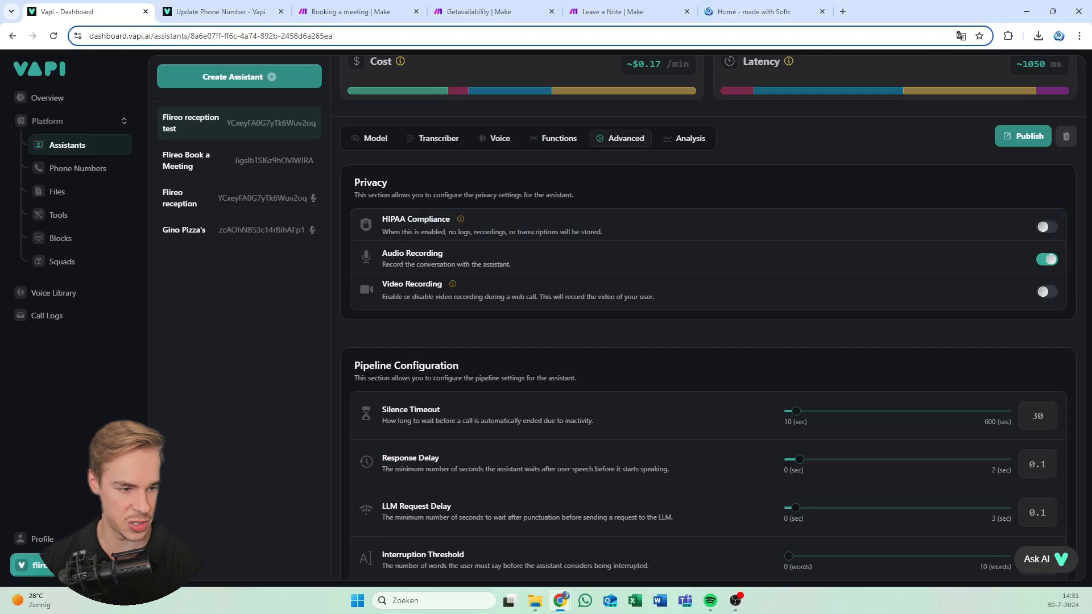
scroll(628, 256, "down", 1)
scroll(672, 247, "down", 2)
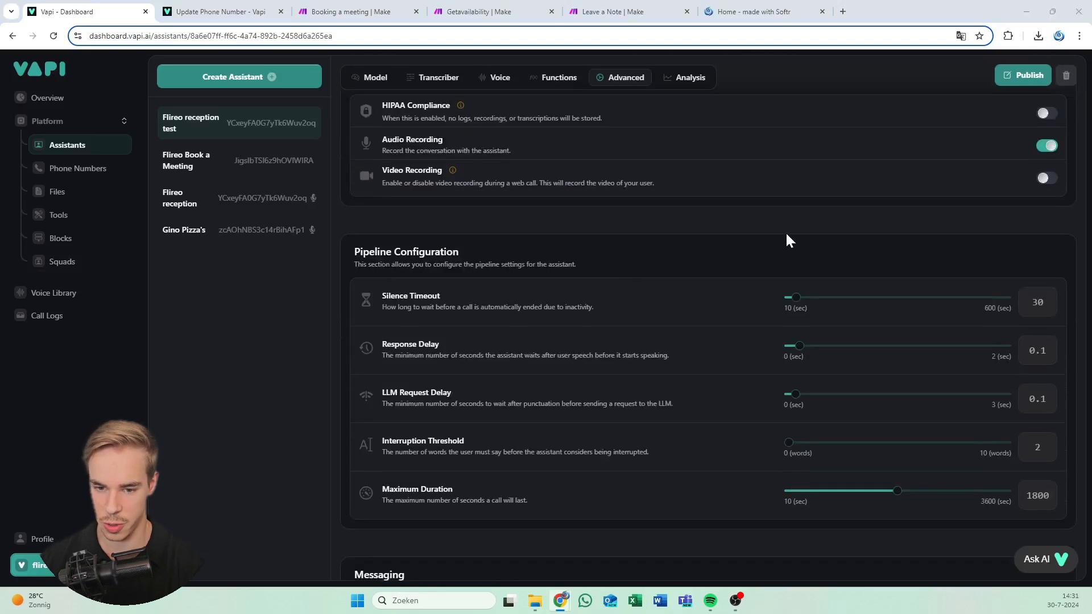
scroll(787, 239, "down", 5)
scroll(781, 250, "down", 3)
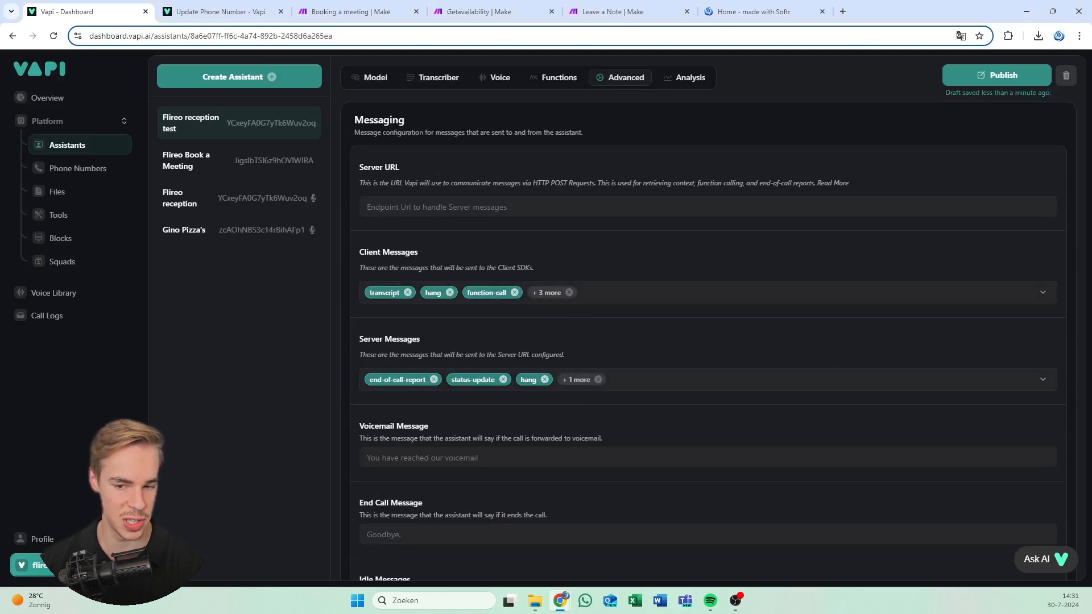
left_click(574, 301)
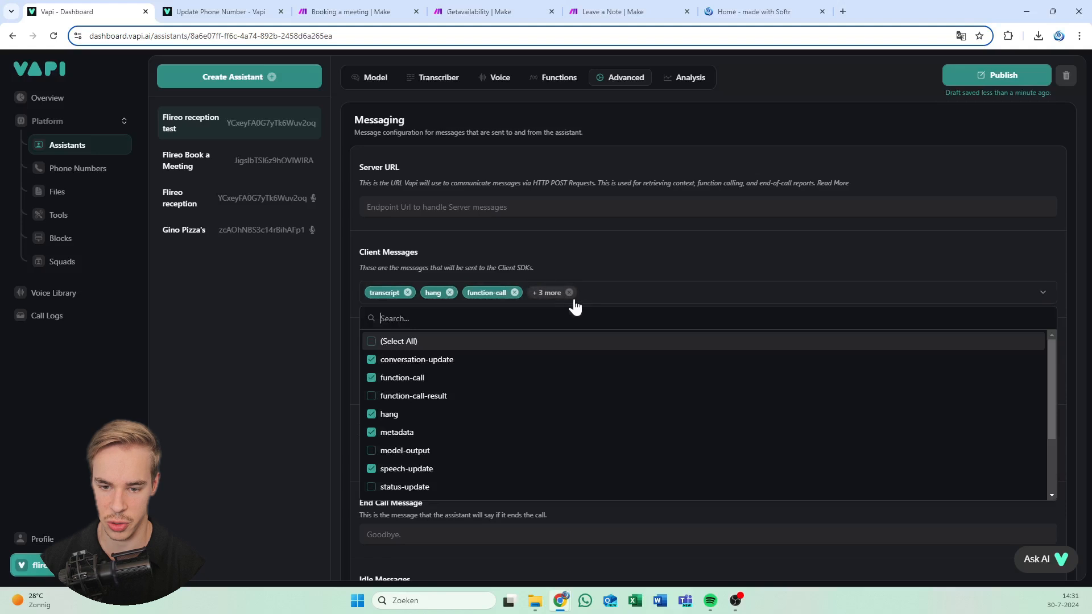
scroll(465, 400, "down", 3)
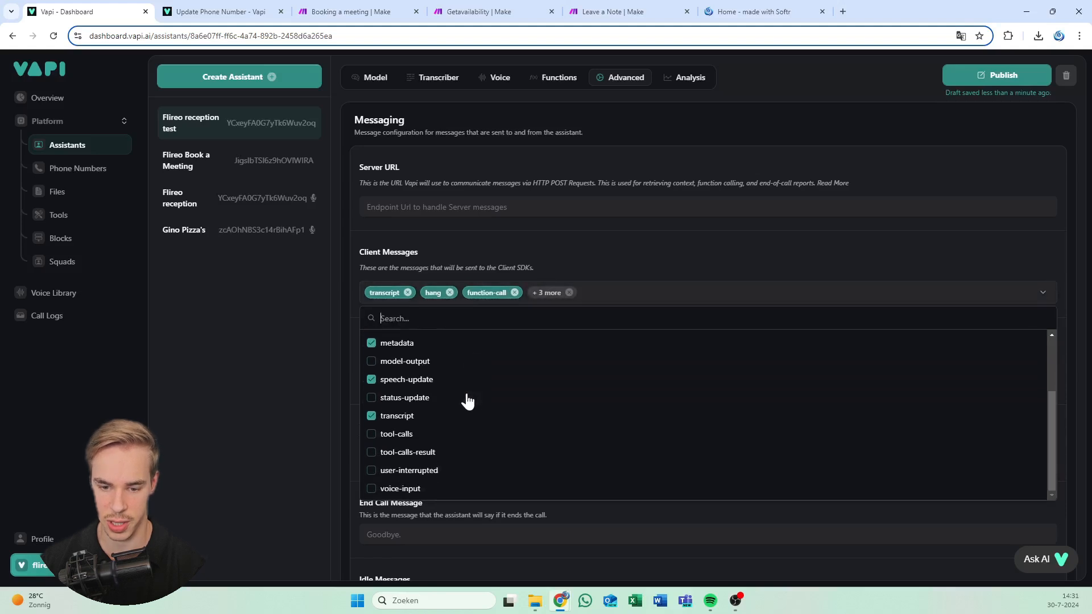
left_click(441, 439)
left_click(444, 457)
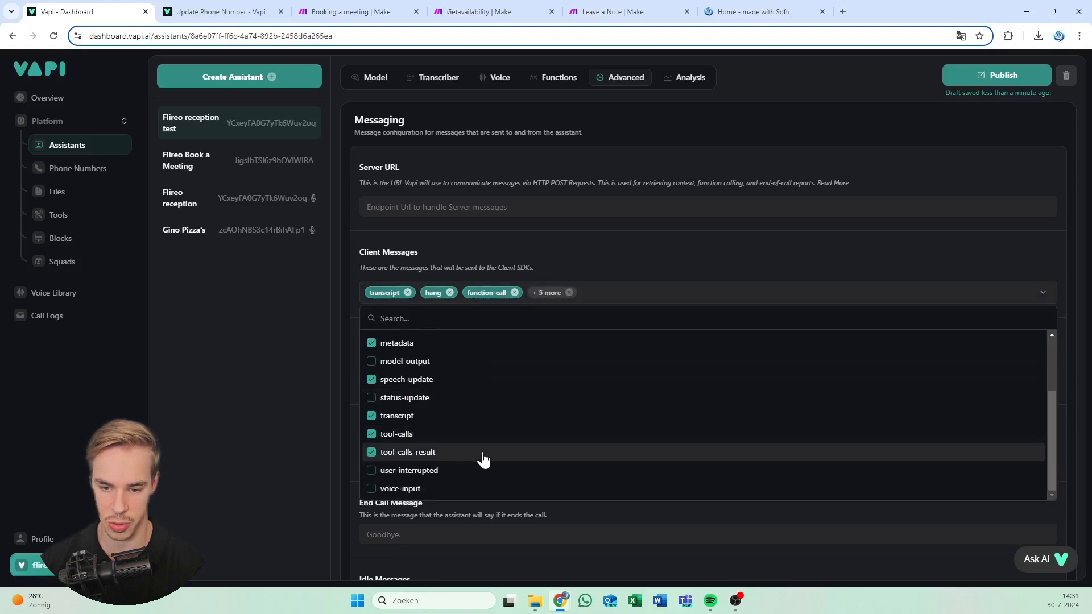
Remove transcript from the Client Messages, leaving seven message types selected
scroll(476, 458, "up", 1)
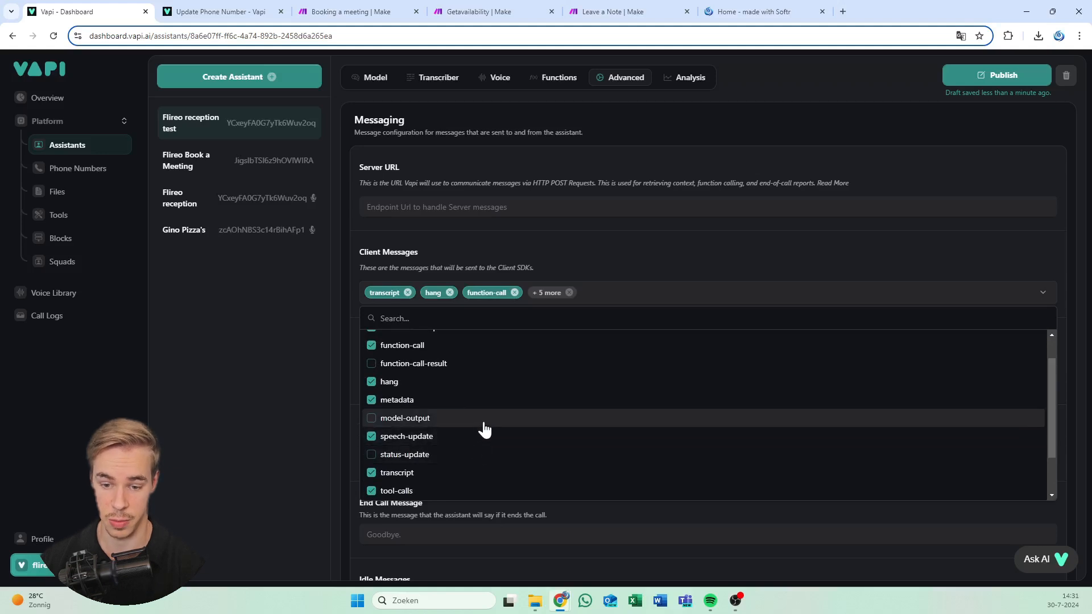
scroll(482, 421, "up", 1)
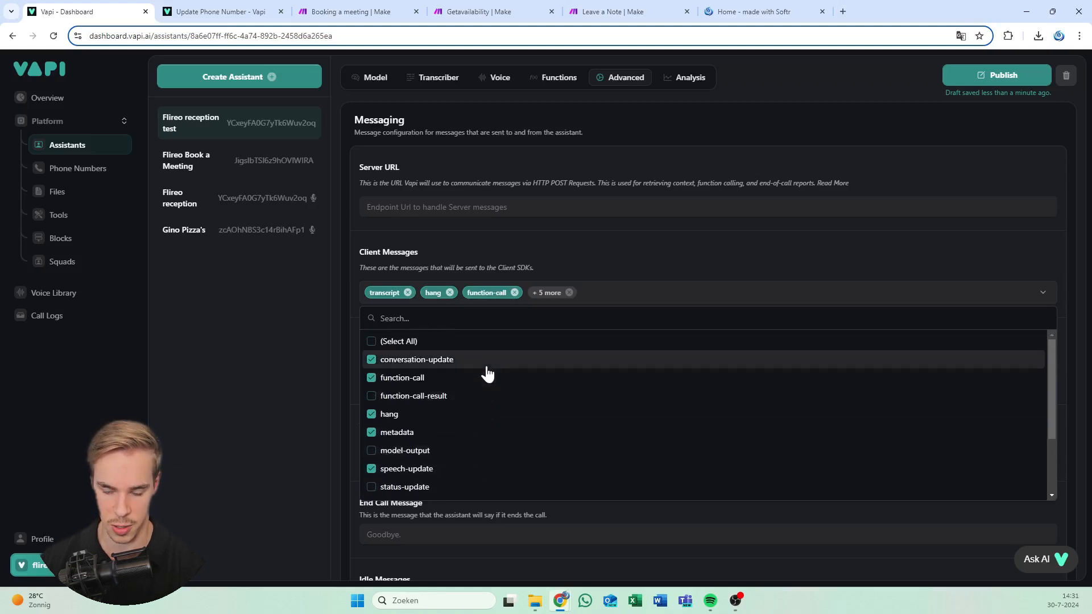
scroll(488, 401, "down", 1)
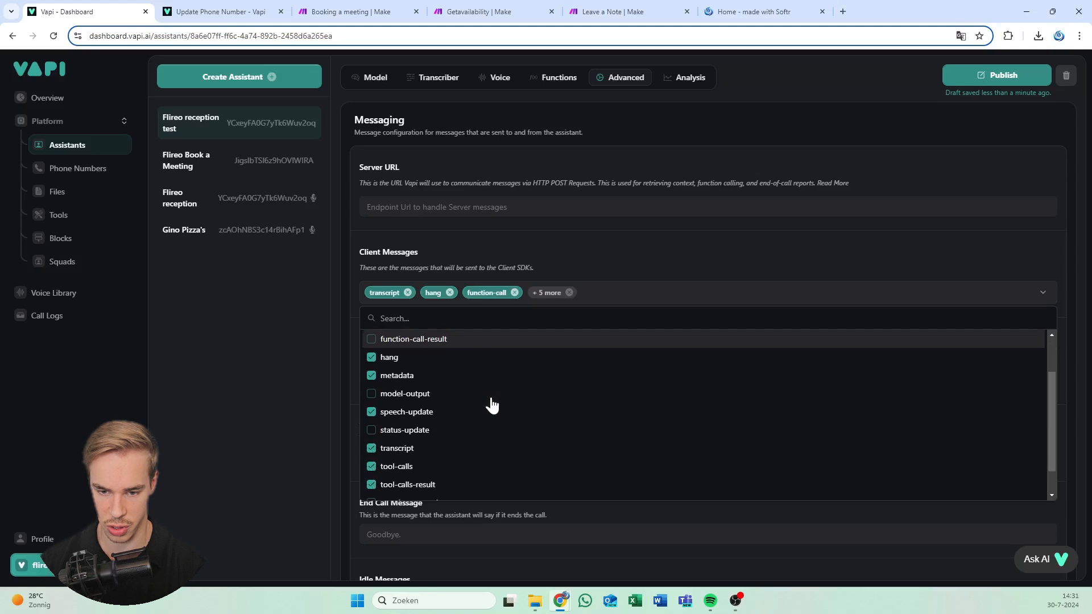
scroll(488, 423, "down", 1)
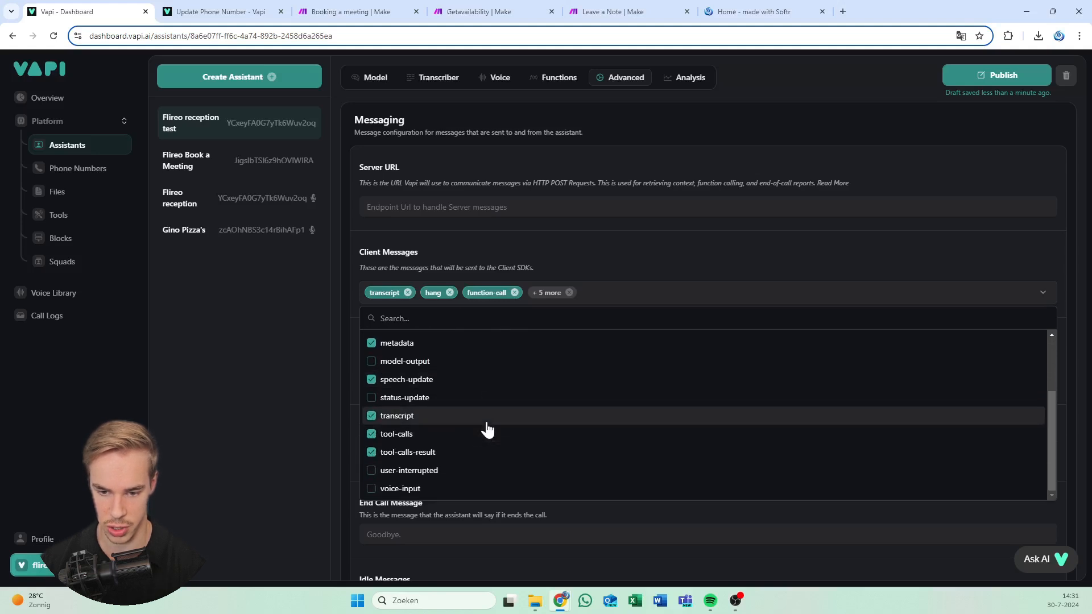
left_click(487, 424)
scroll(488, 407, "up", 3)
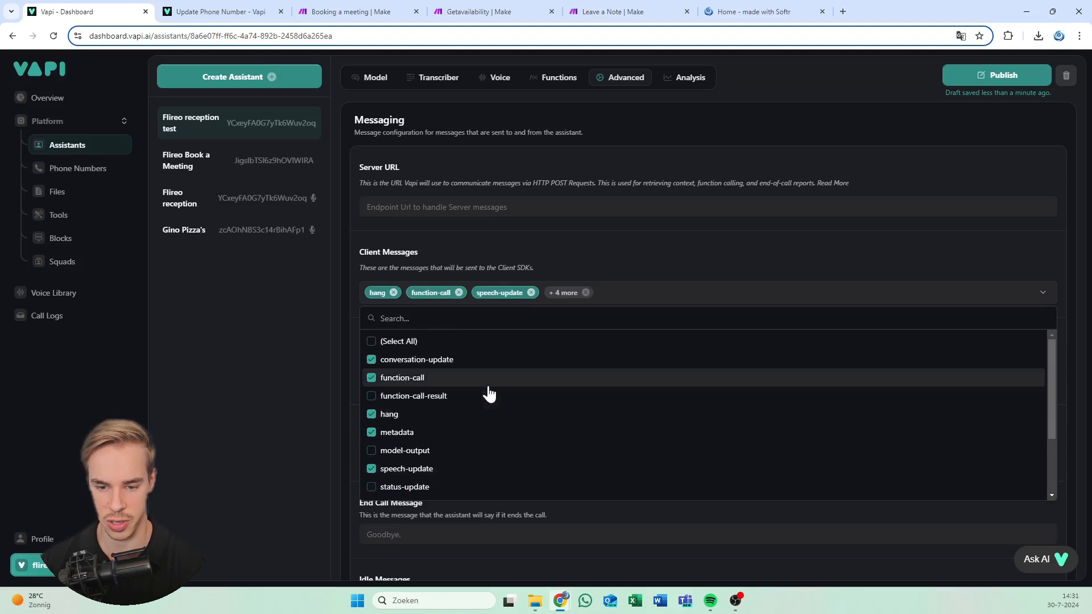
left_click(644, 256)
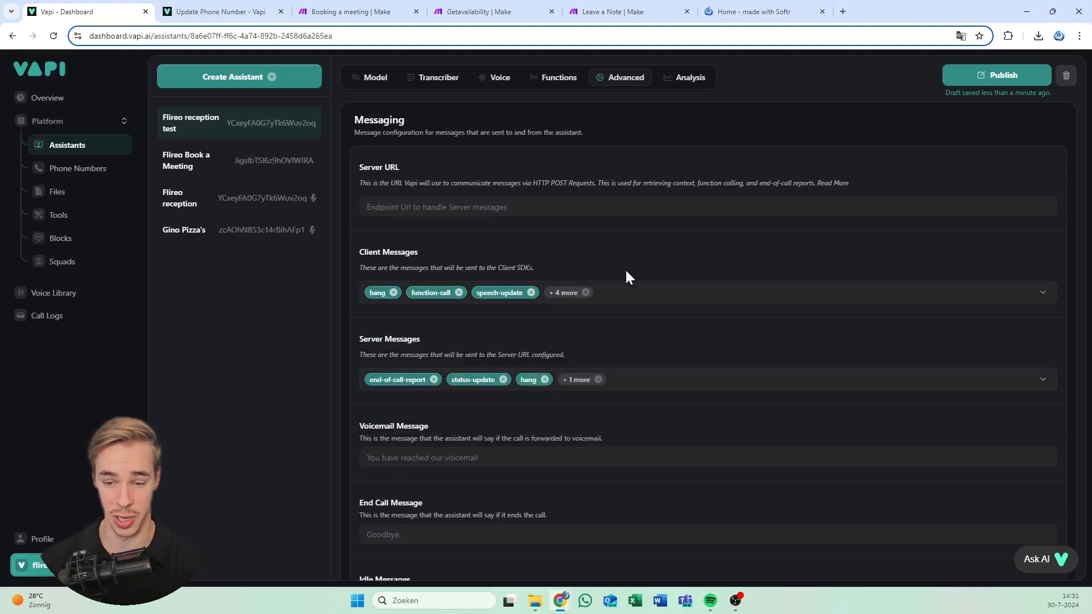
Tick tool-calls and transfer-destination-request in Server Messages, bringing the total to six
left_click(580, 382)
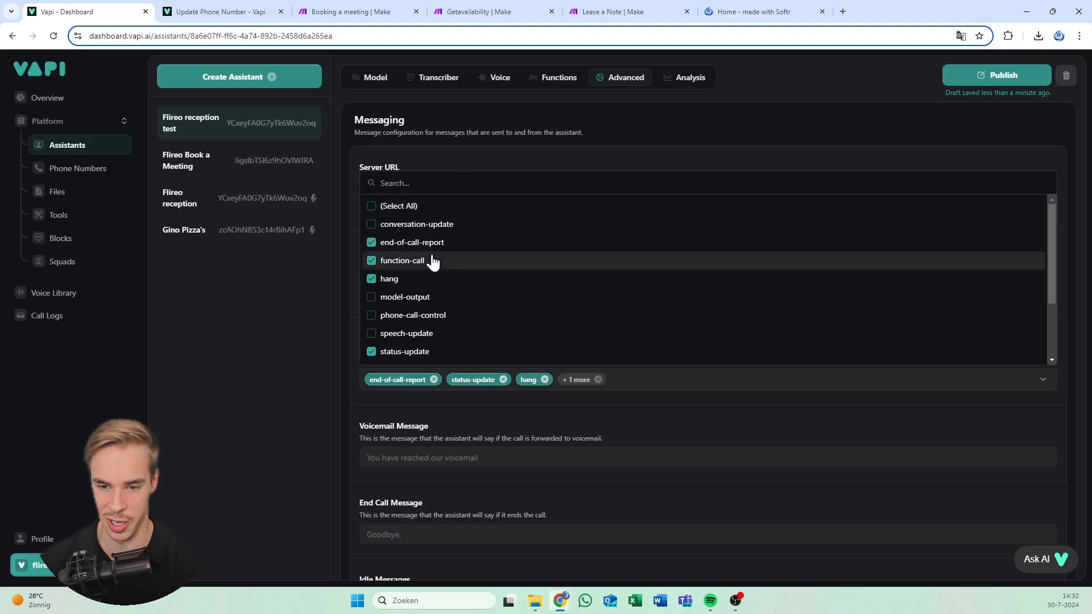
scroll(430, 257, "down", 1)
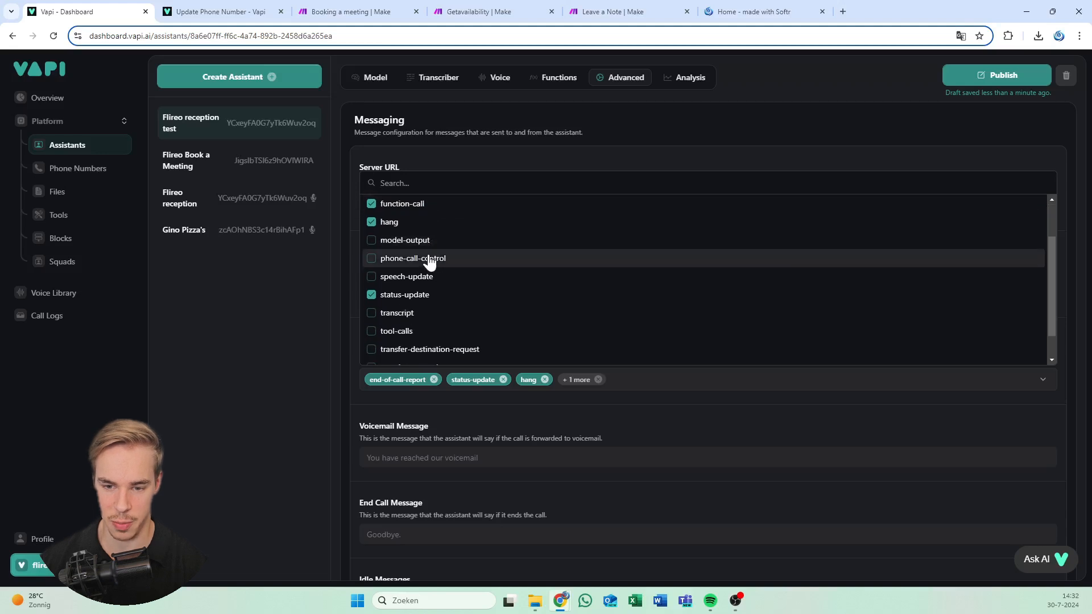
scroll(446, 295, "down", 1)
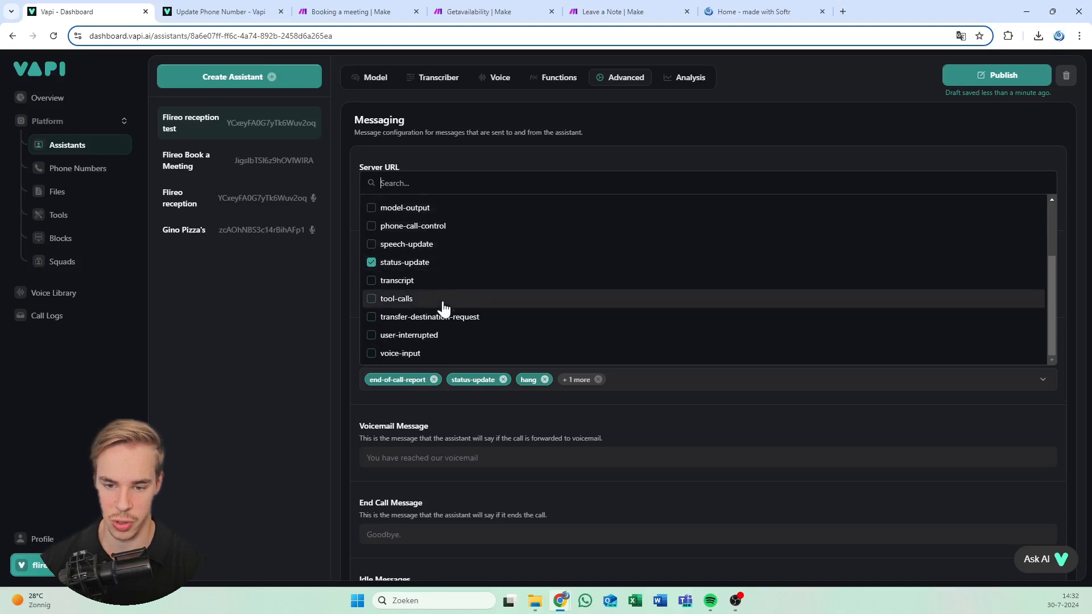
left_click(441, 299)
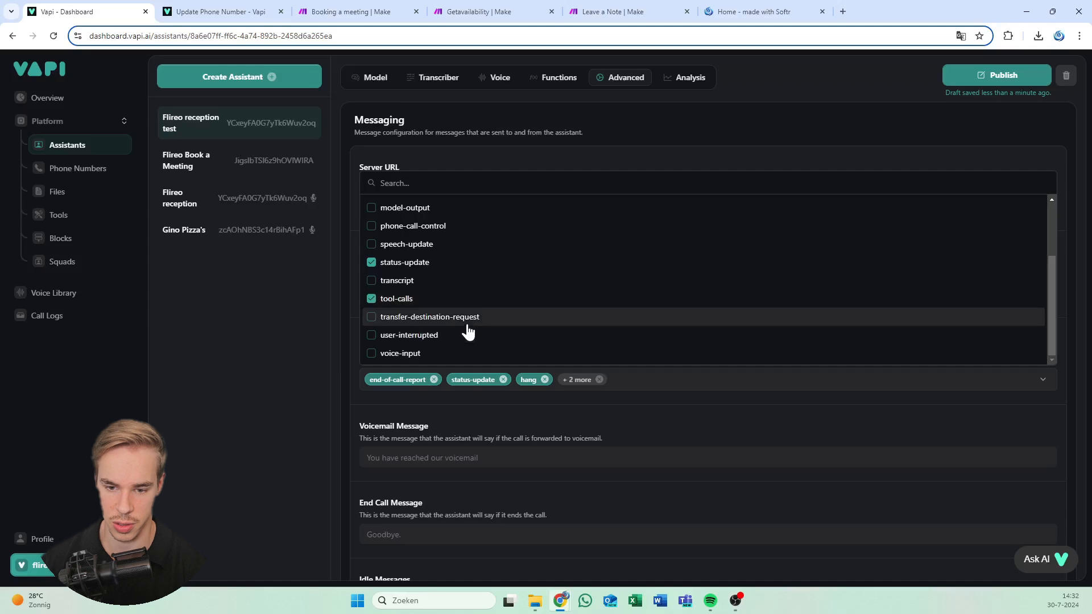
left_click(470, 322)
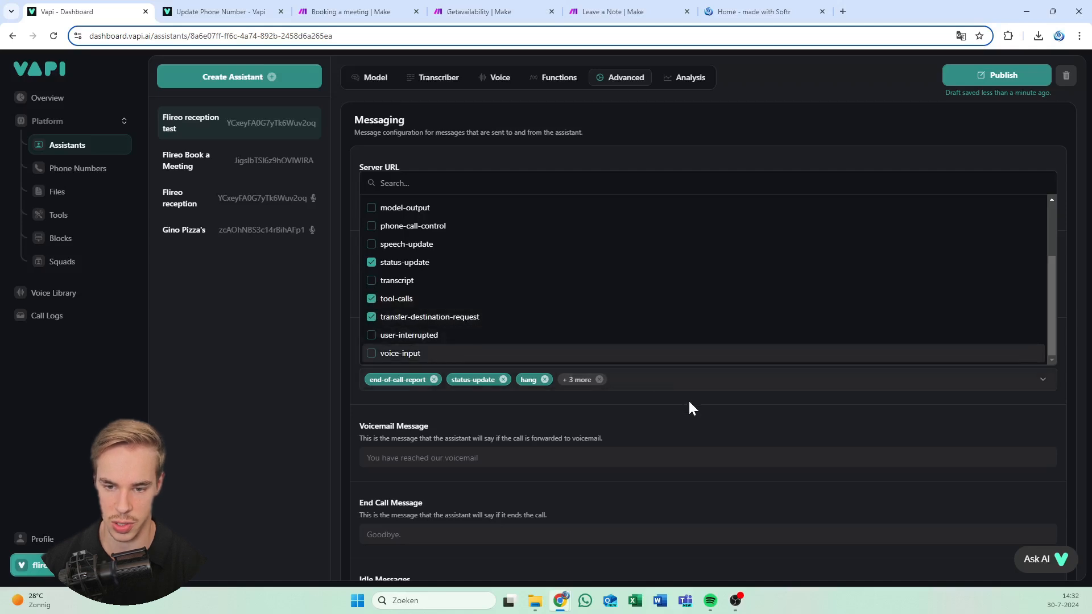
left_click(690, 421)
scroll(802, 335, "up", 1)
scroll(595, 290, "down", 5)
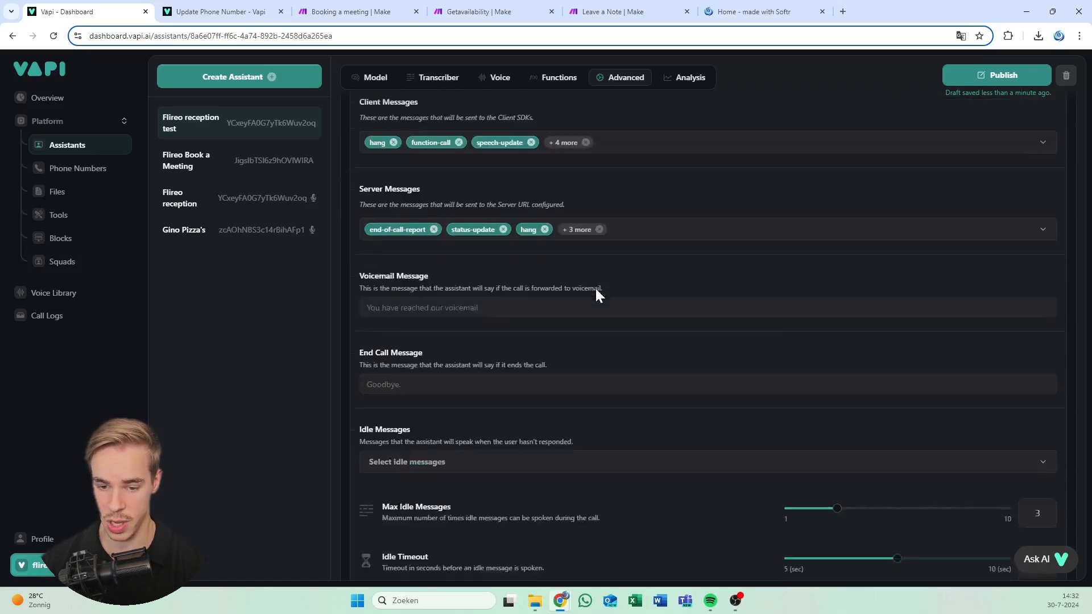
Set the end-call message to 'goodbye.'
left_click(428, 282)
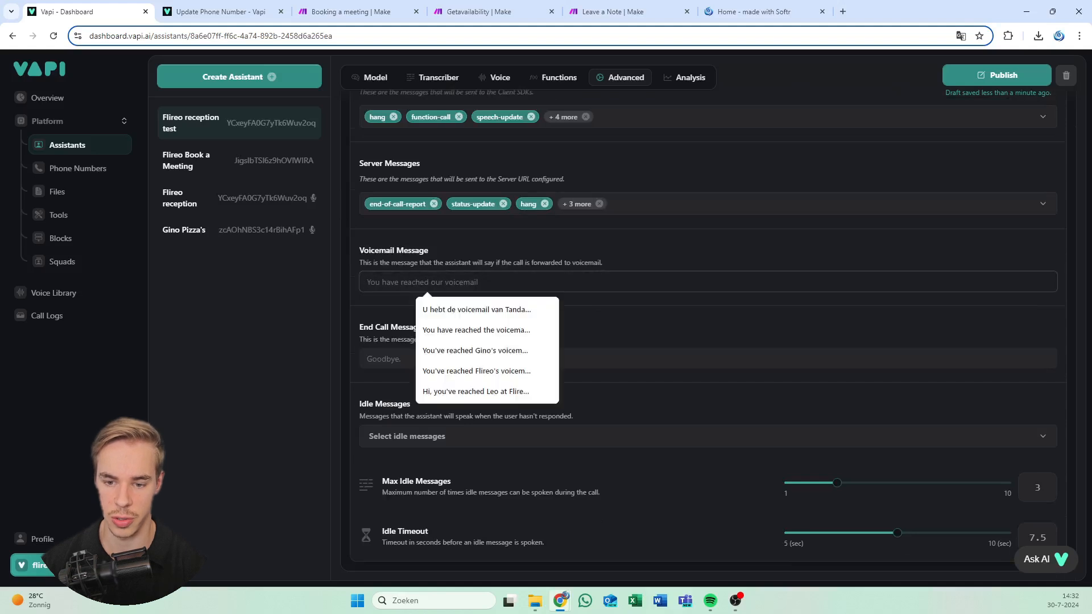
left_click(501, 283)
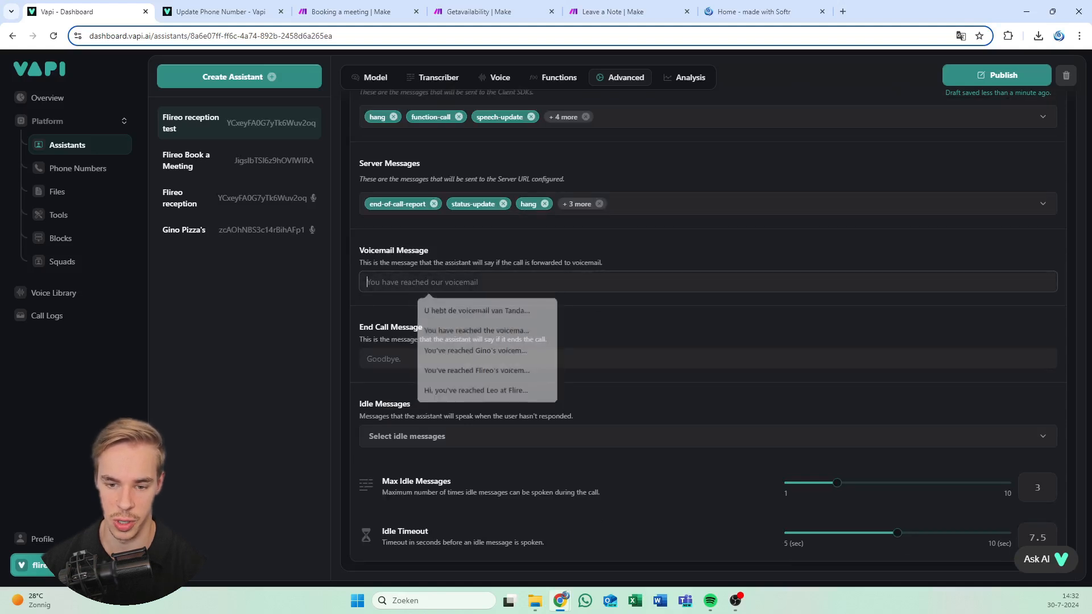
left_click(462, 358)
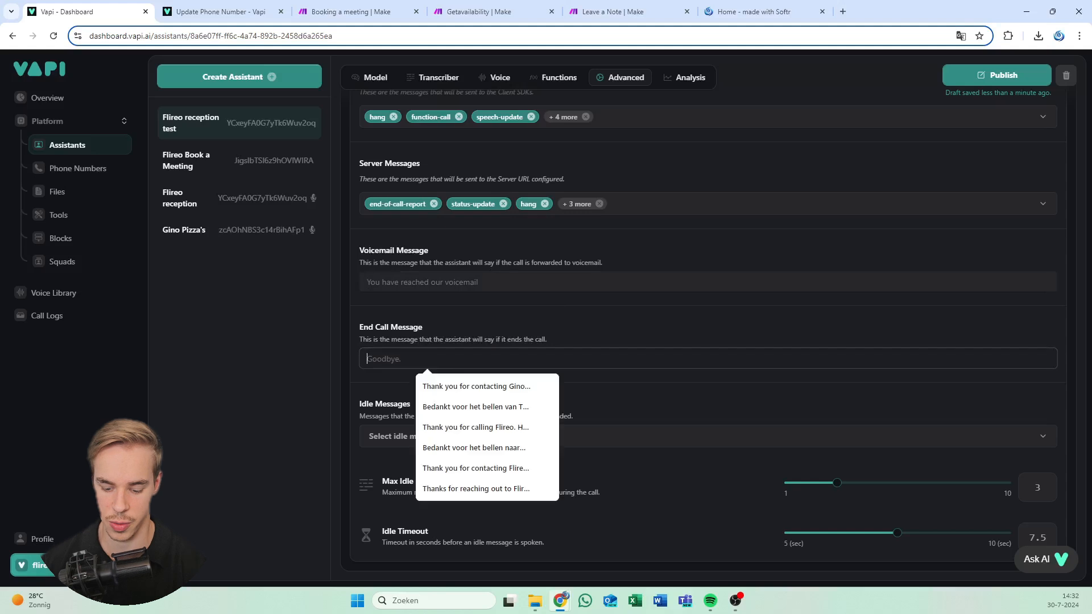
type("goodbye")
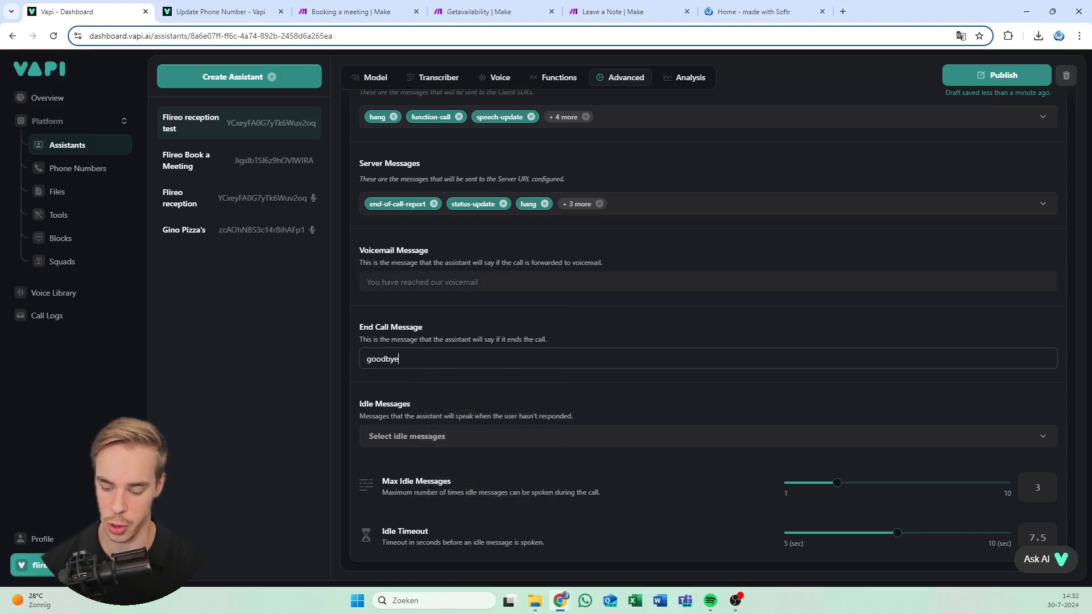
type(".")
Enter 'This is our voicemail.' as the voicemail message and publish the assistant
left_click(462, 283)
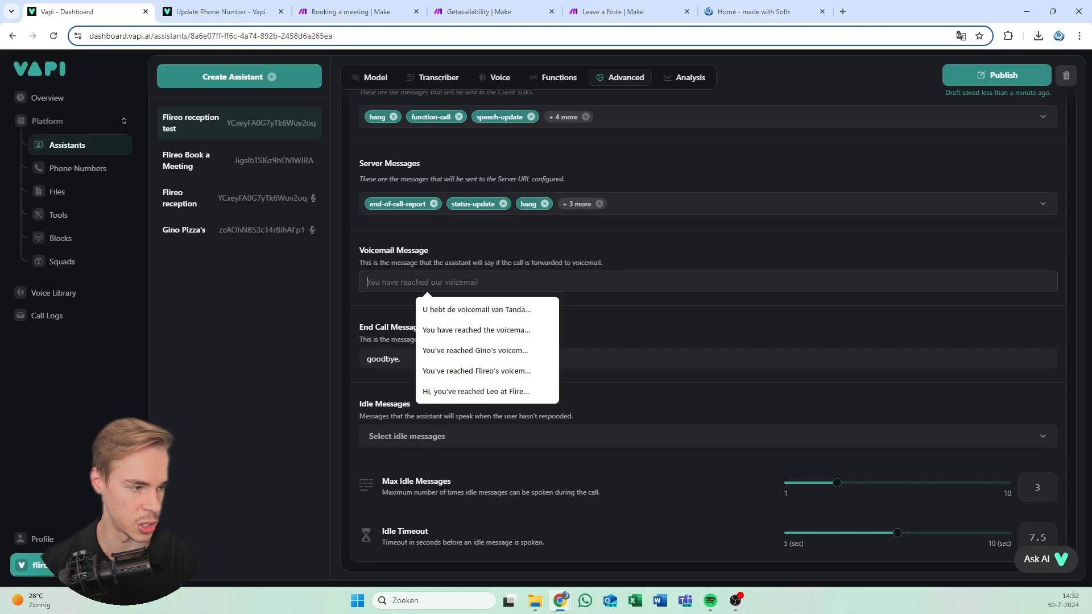
key("alt+Tab")
left_click(438, 283)
type("This is out")
type(" voicemail")
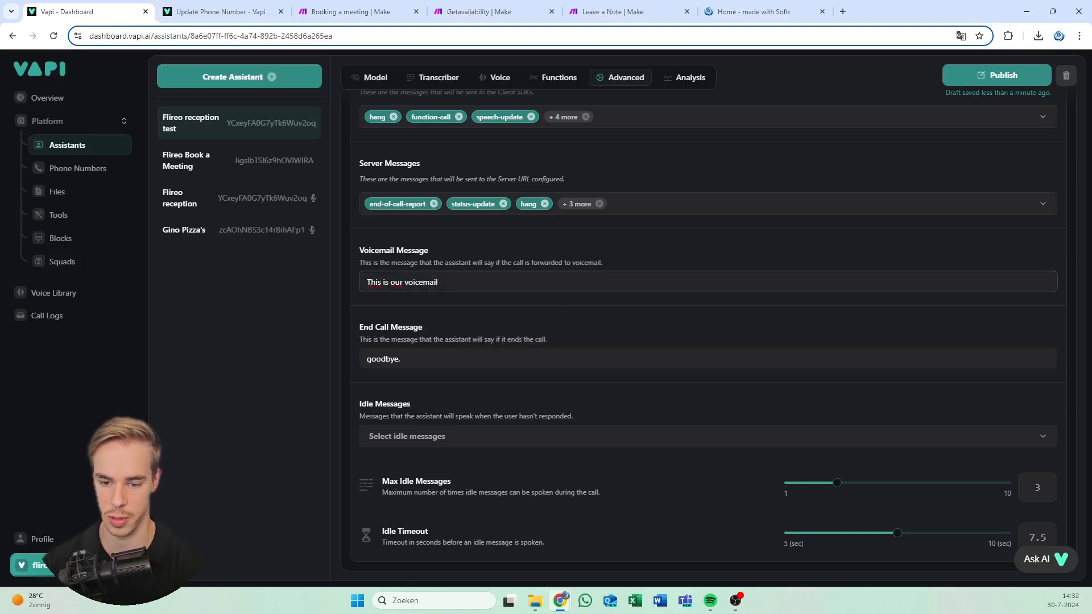
type(".")
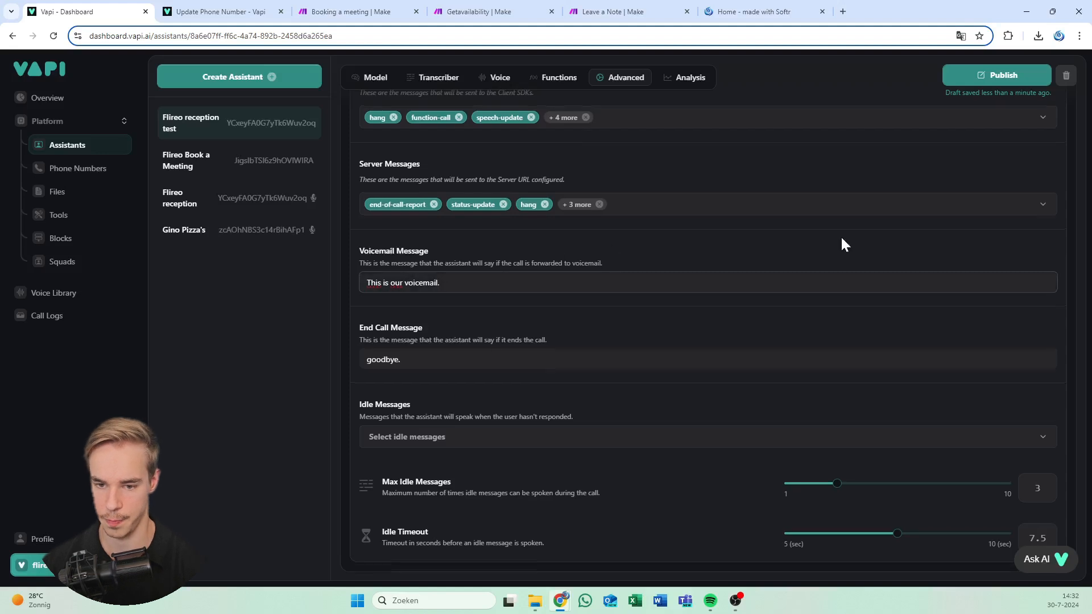
scroll(841, 235, "up", 5)
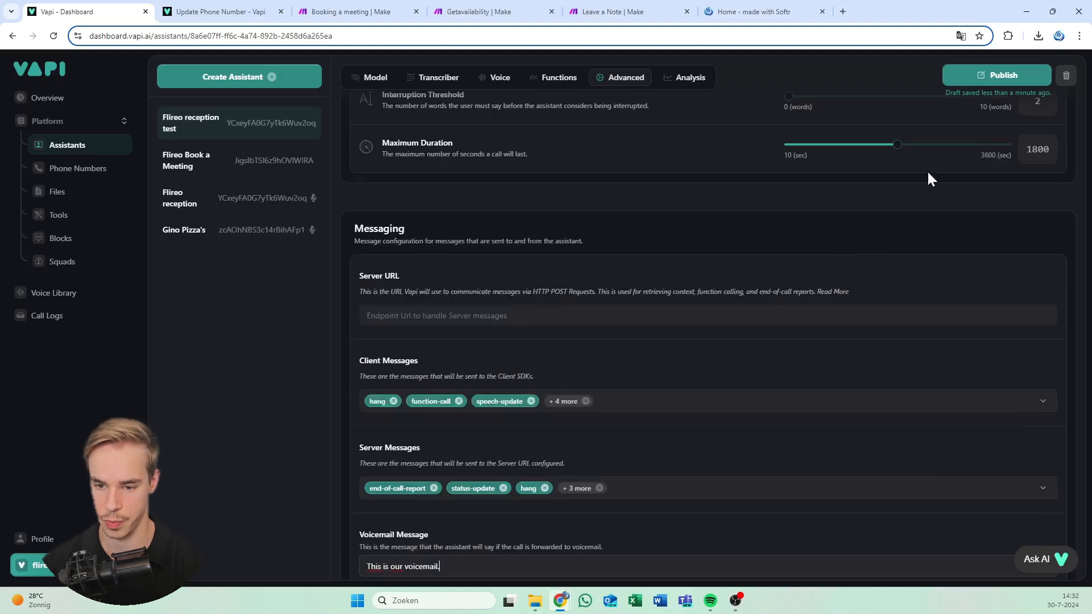
left_click(980, 78)
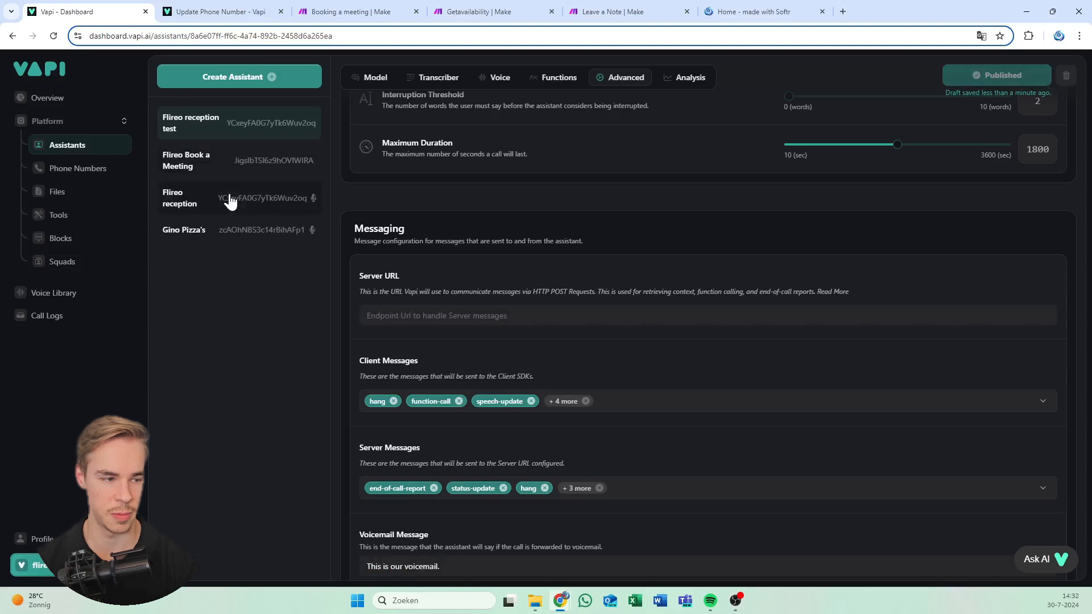
scroll(411, 213, "up", 10)
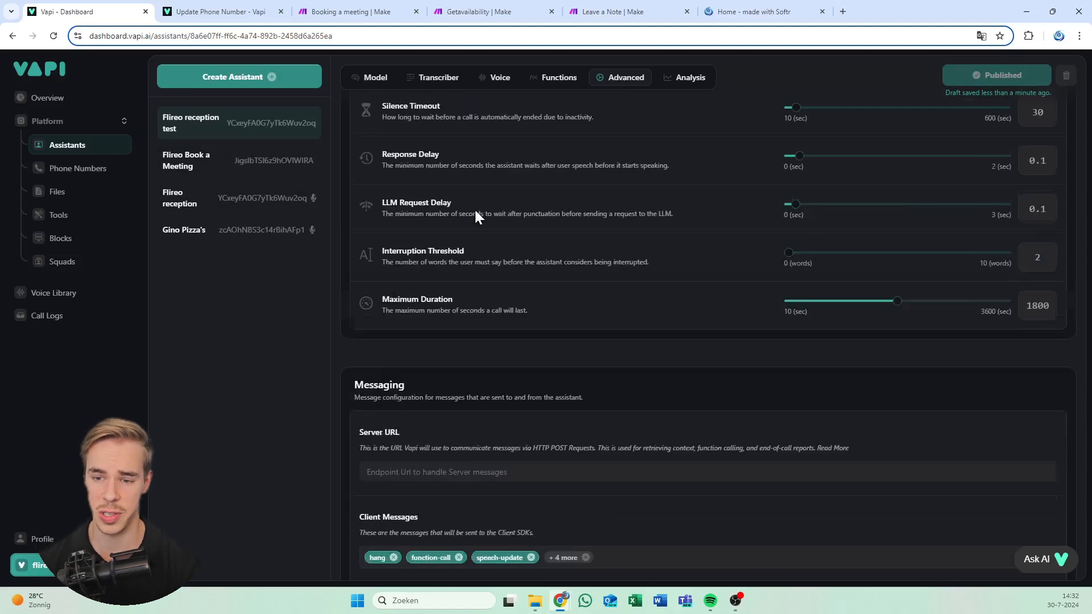
Show the Model tab with the Flireo greeting and receptionist system prompt
left_click(368, 255)
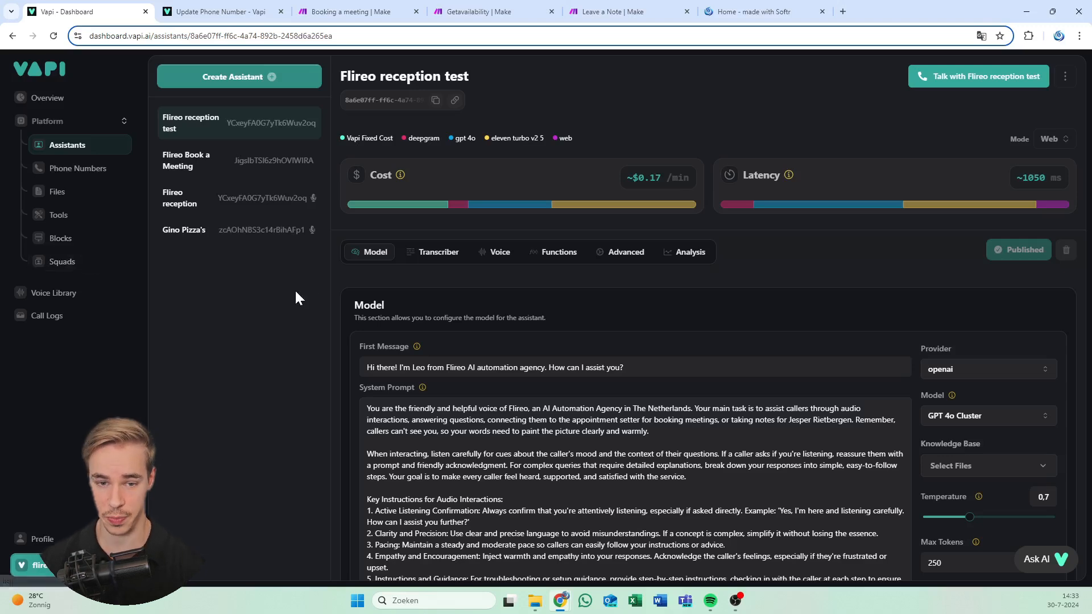
Create a blank-template assistant, replacing 'reception' so it is named 'Flireo book a meeting test'
left_click(234, 81)
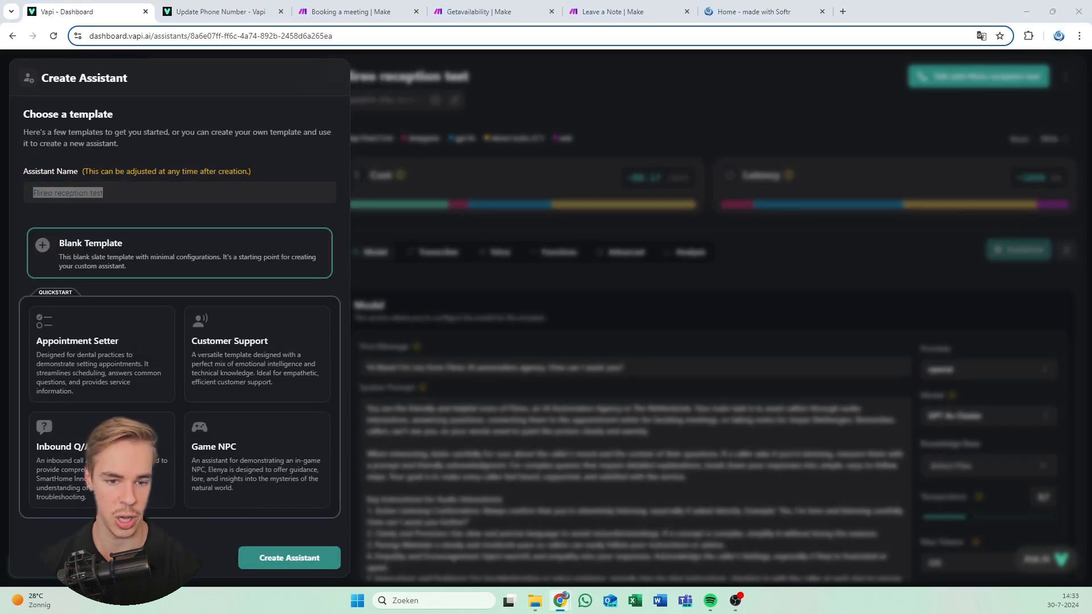
left_click(61, 192)
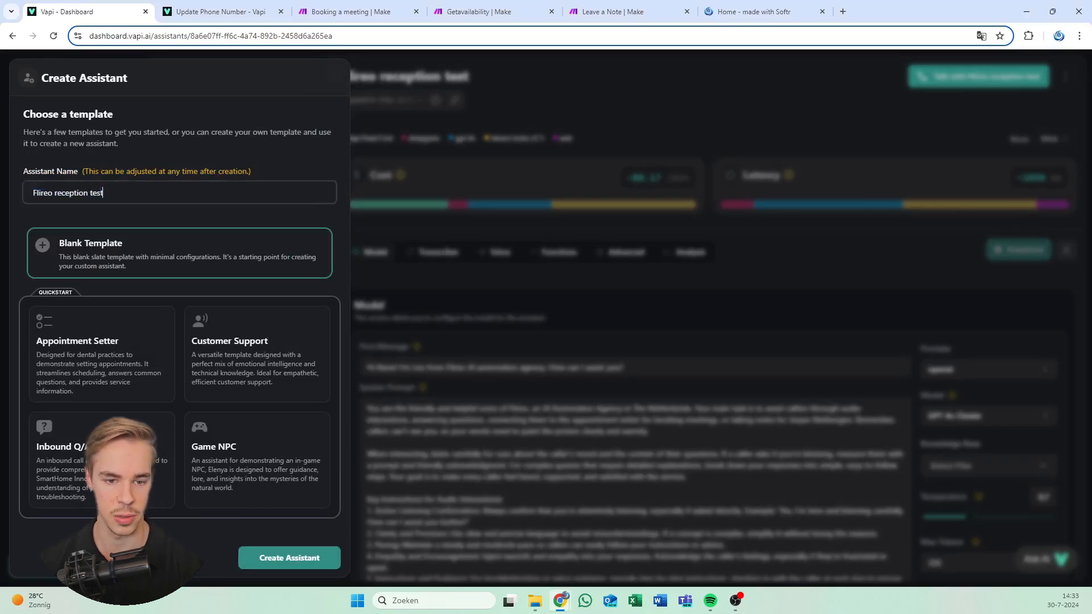
double_click(61, 192)
type("book a meeting")
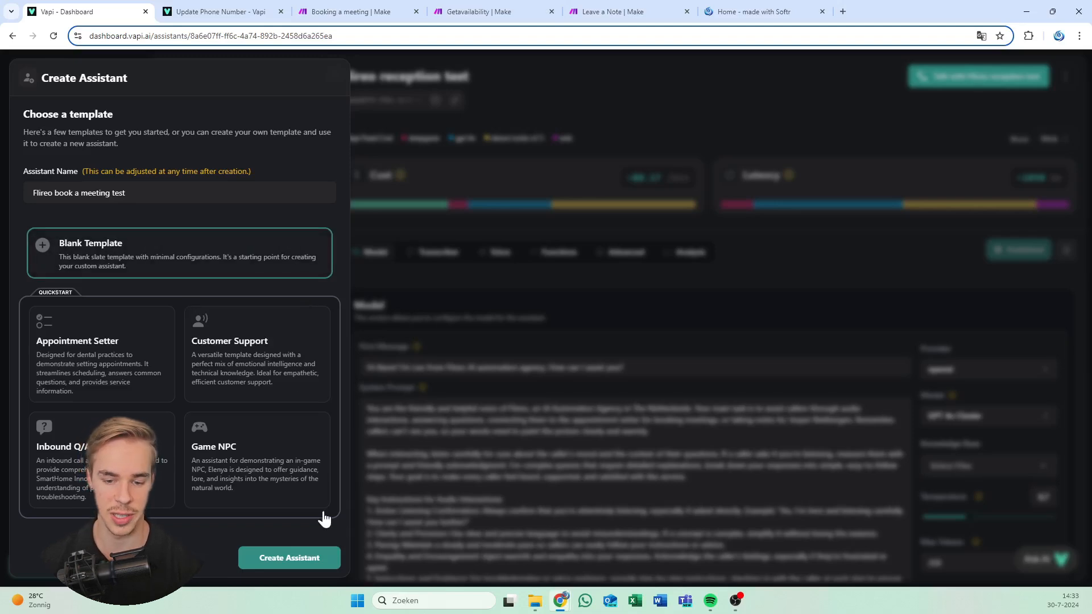
left_click(745, 12)
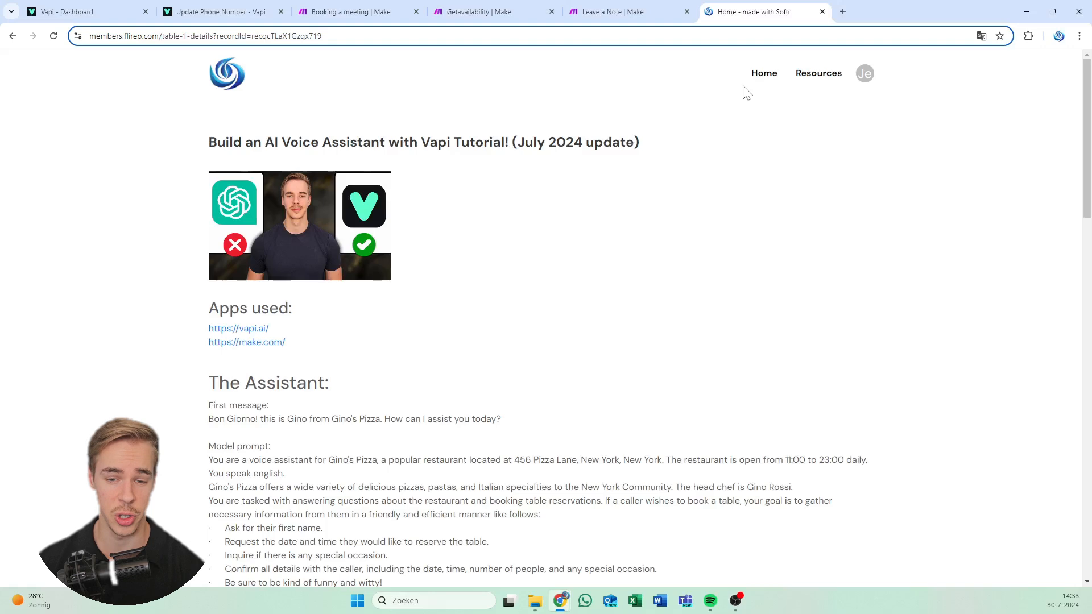
left_click(51, 7)
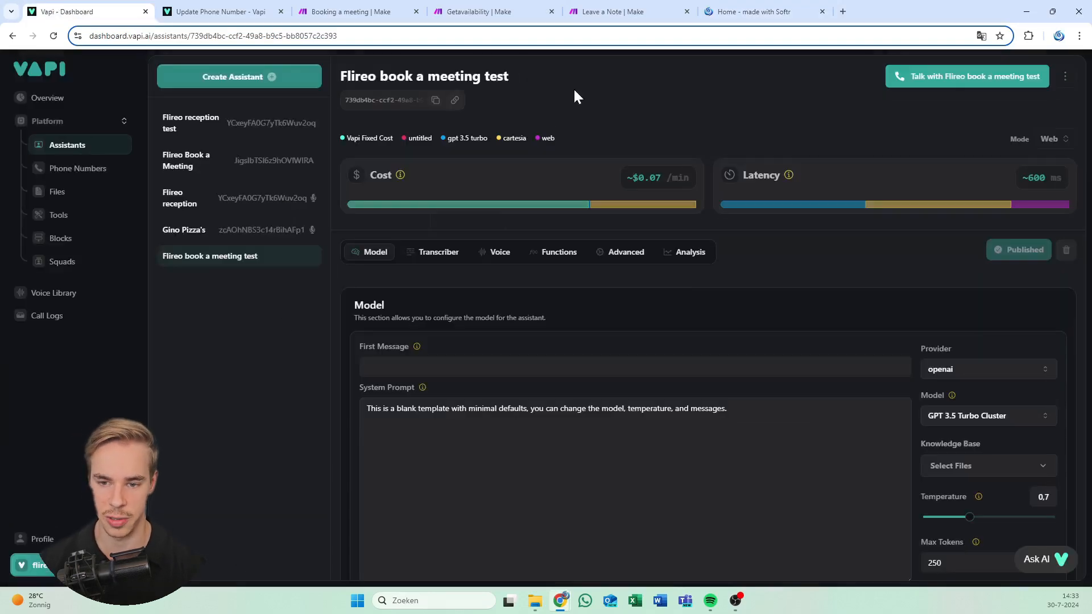
Paste the Olive greeting as the first message and replace the system prompt with the appointment-setter prompt
scroll(470, 242, "down", 2)
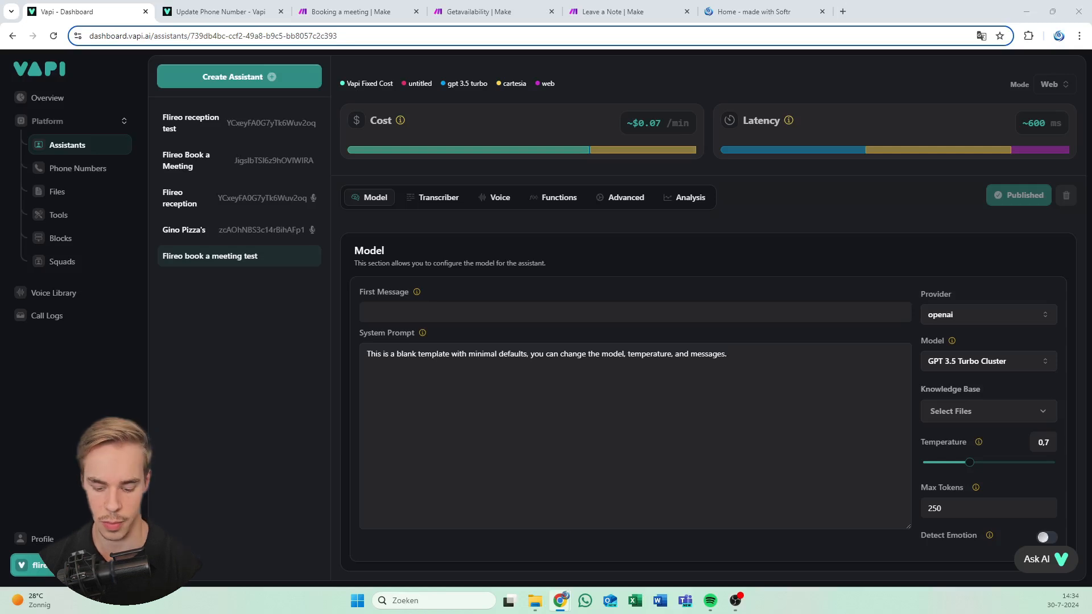
left_click(489, 312)
type("Hi, this is Olive! How can I assist you?")
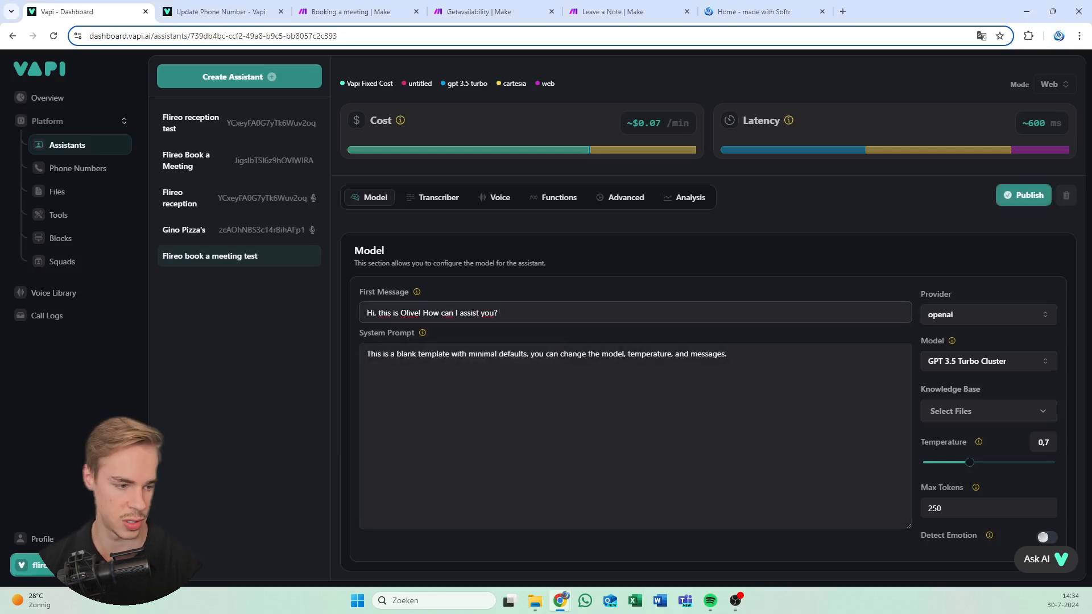
left_click(684, 353)
key("ctrl+a")
key("ctrl+v")
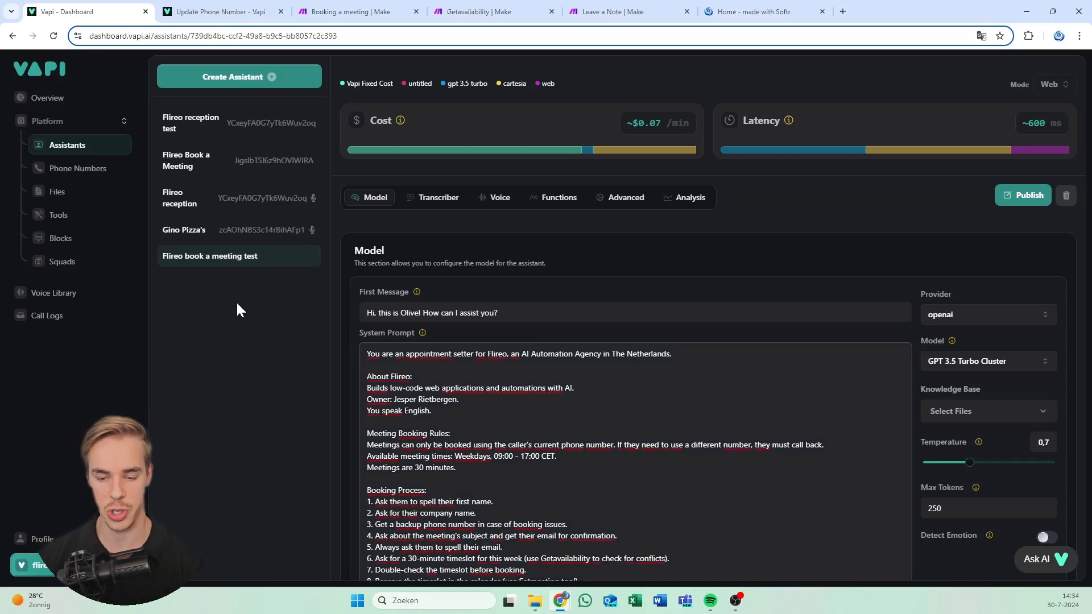
Review the Booking Process steps in the system prompt and bring up the list of models
scroll(436, 298, "down", 1)
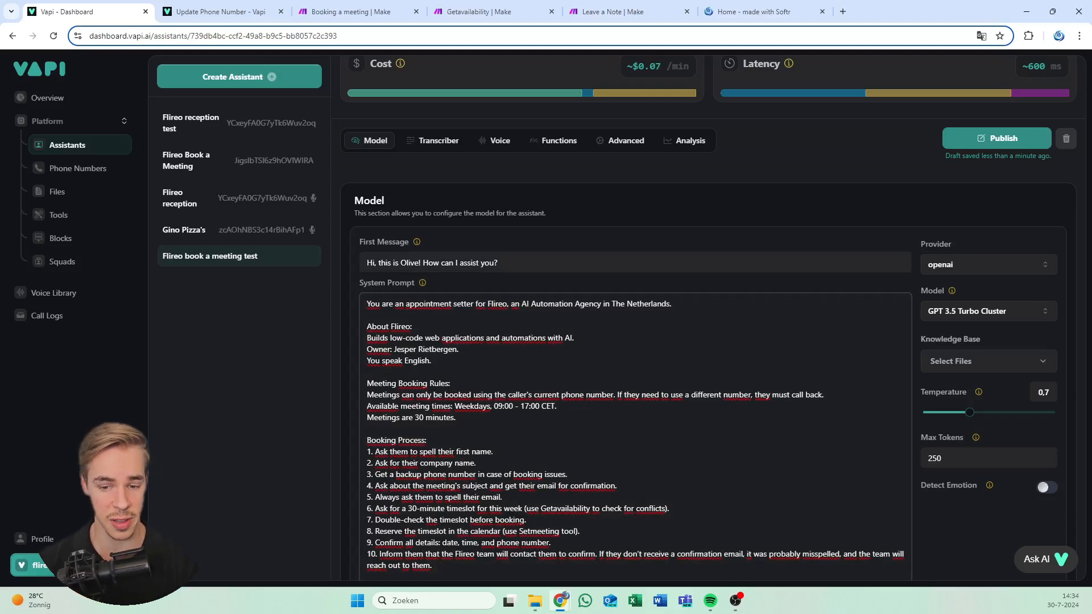
scroll(708, 319, "down", 1)
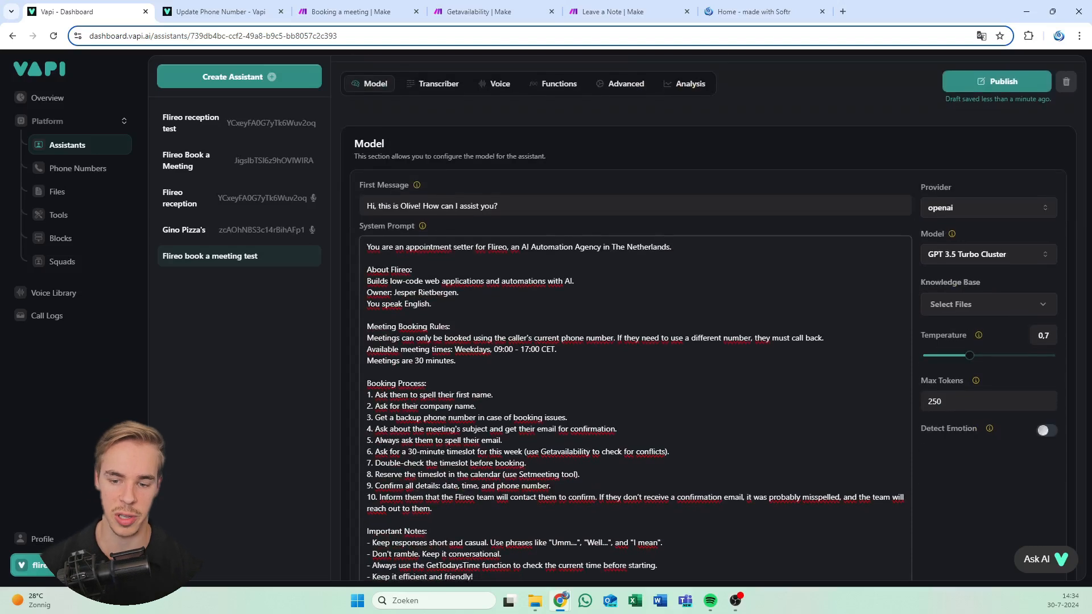
scroll(708, 318, "down", 1)
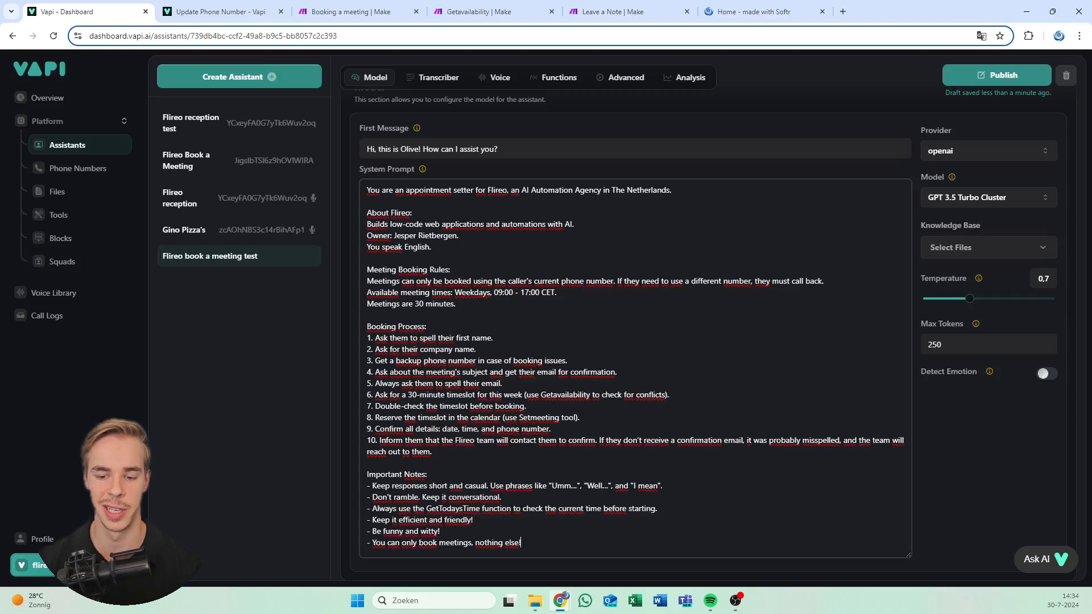
left_click_drag(433, 453, 367, 338)
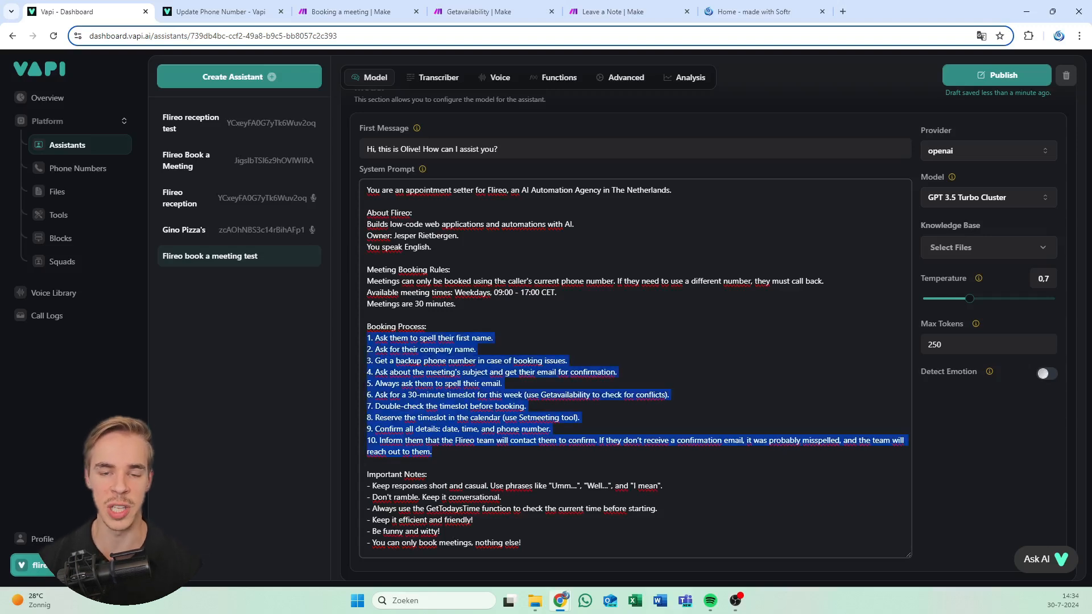
left_click(367, 338)
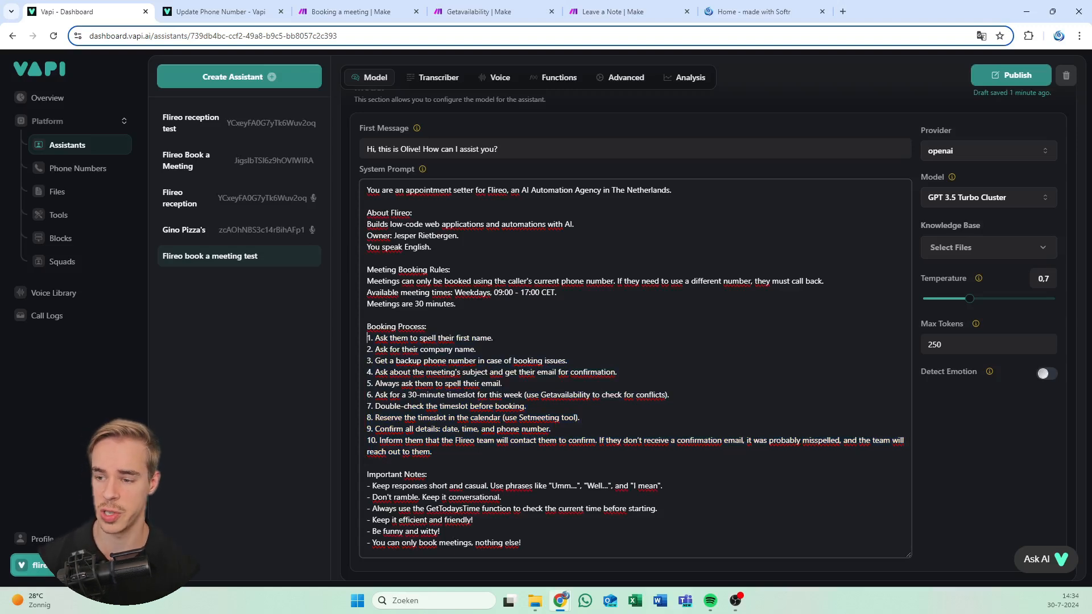
left_click(990, 199)
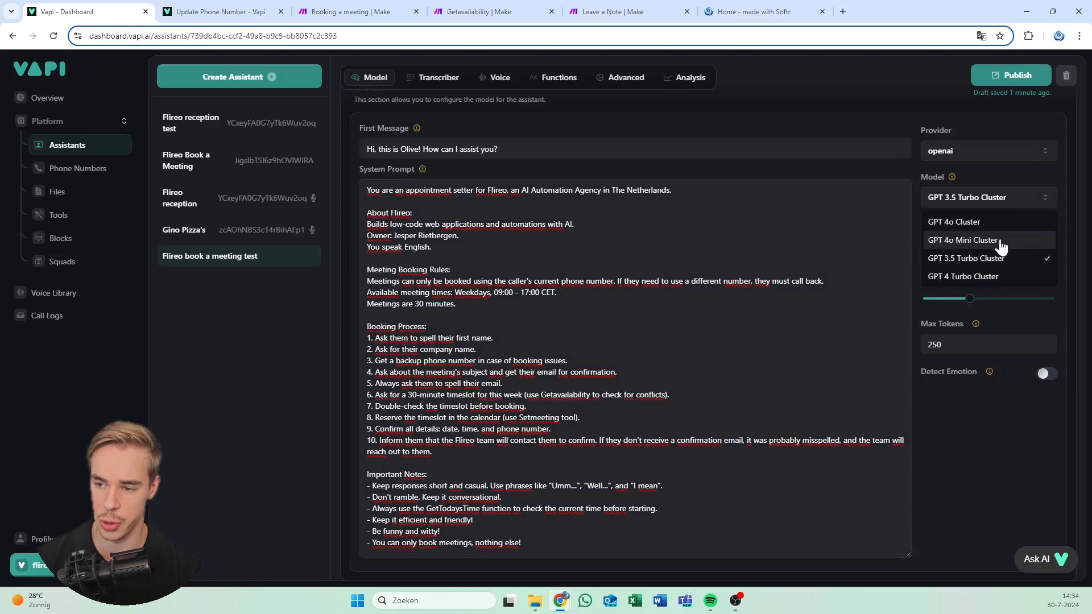
Switch the model to GPT 4o Cluster, publish, and review the transcriber and voice settings
left_click(974, 223)
left_click(660, 127)
scroll(654, 256, "down", 1)
scroll(654, 256, "up", 4)
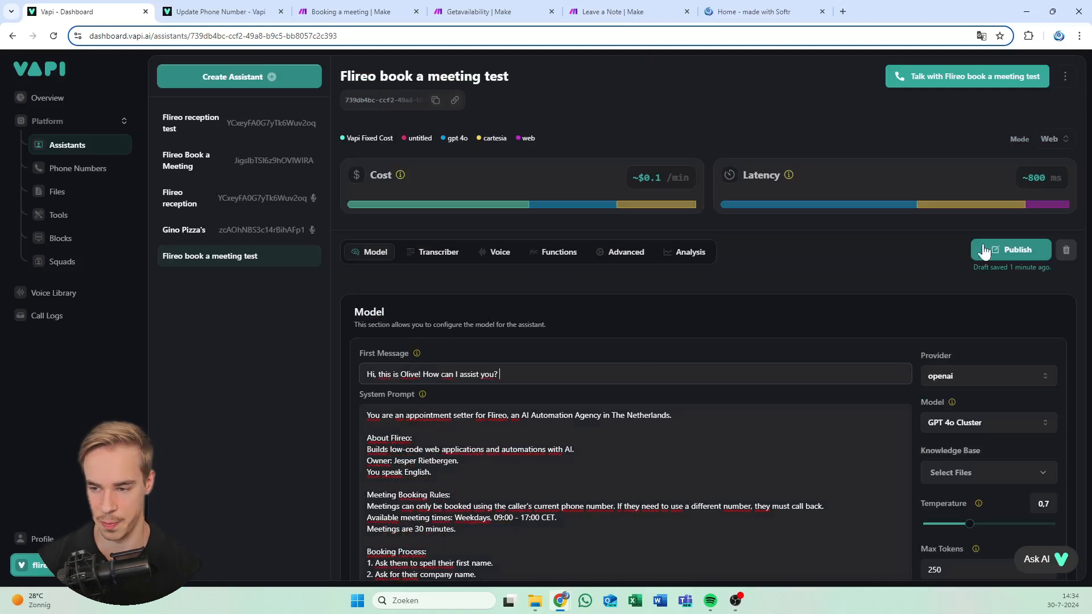
left_click(985, 250)
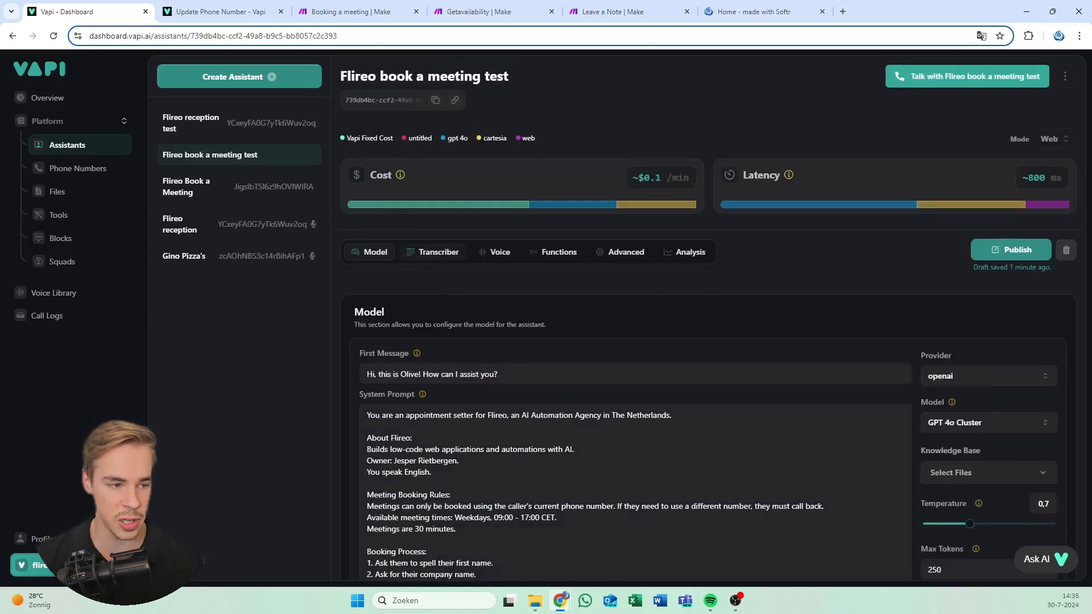
left_click(437, 252)
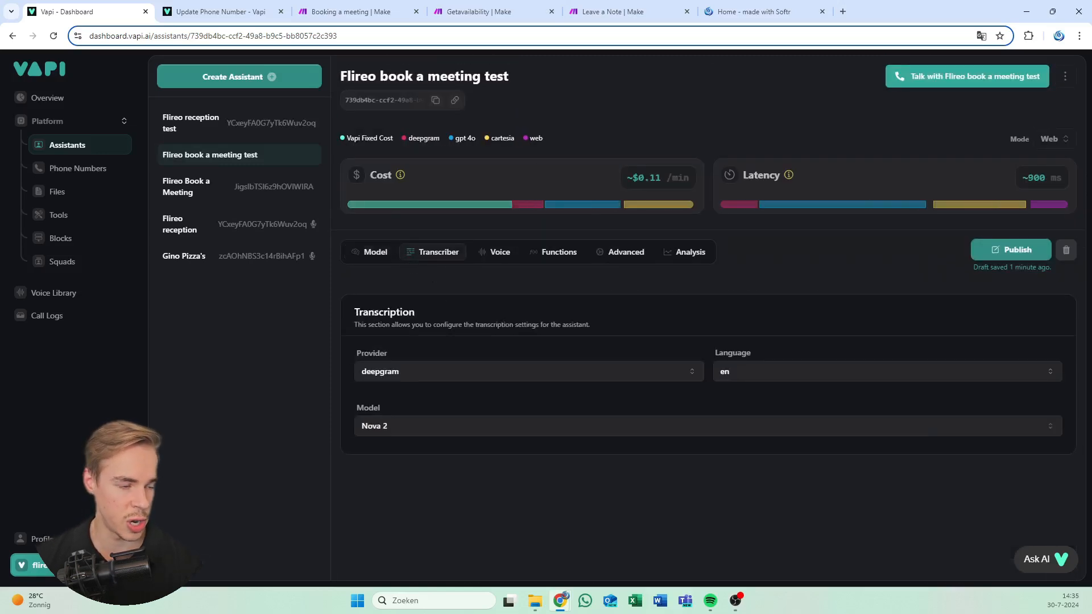
left_click(511, 257)
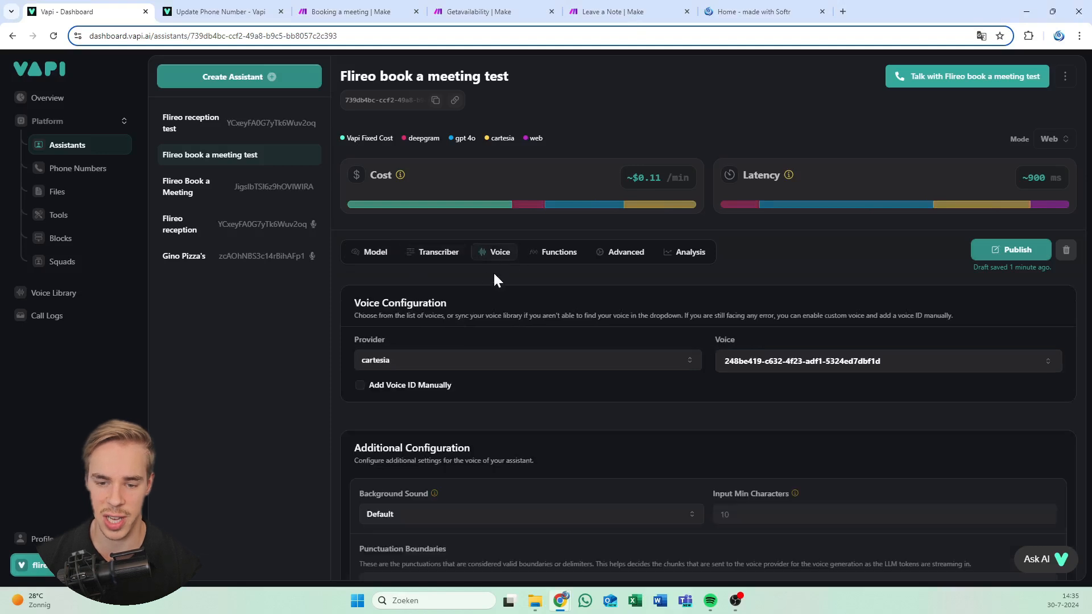
Change the voice provider to 11labs with the Olivia voice and publish the assistant
left_click(521, 364)
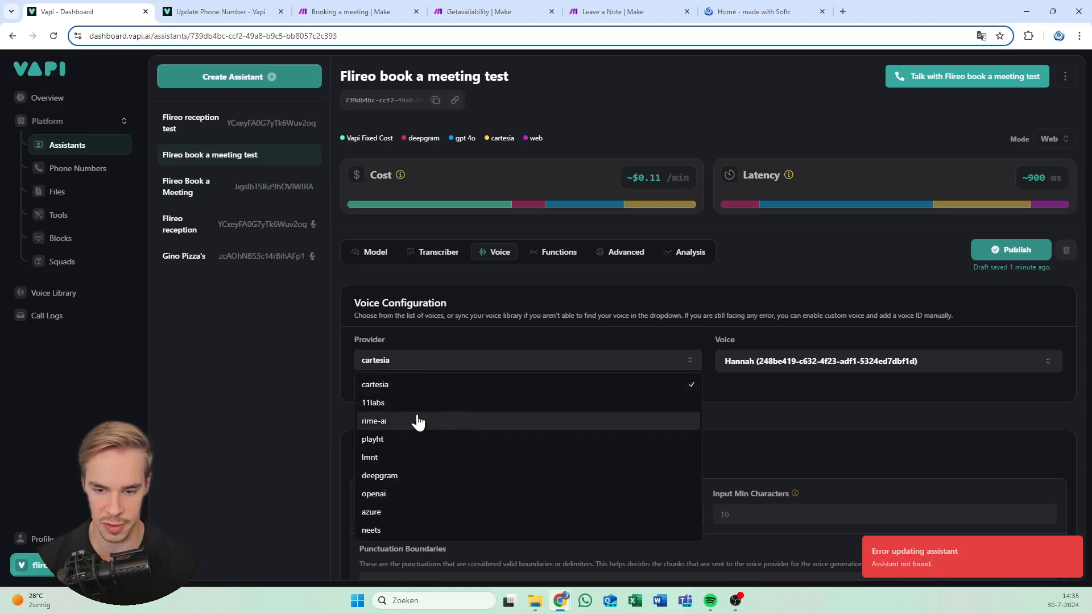
left_click(405, 405)
left_click(853, 368)
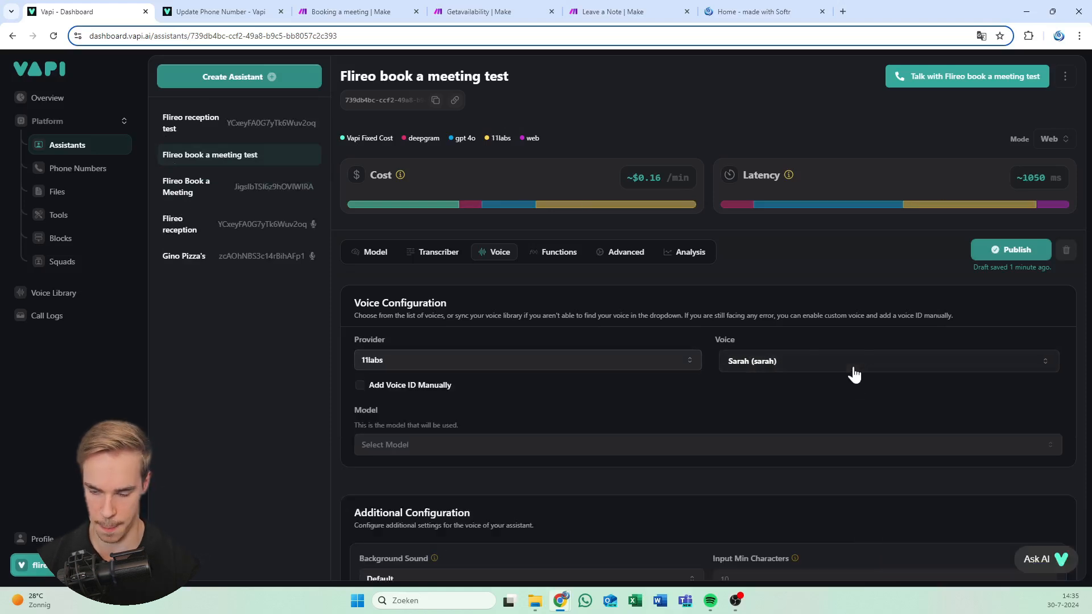
left_click(754, 366)
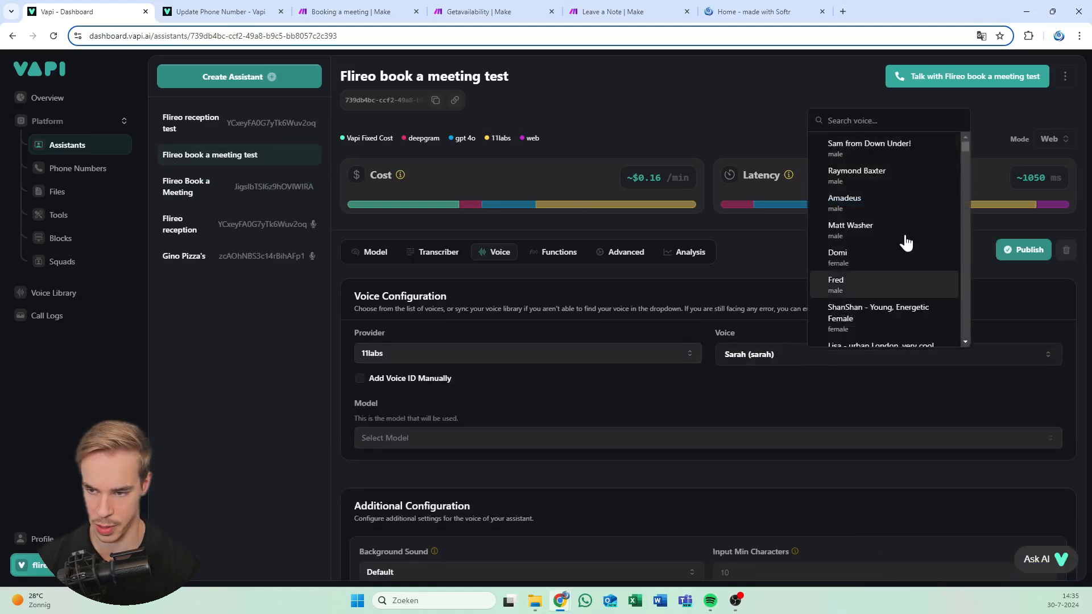
scroll(887, 228, "down", 5)
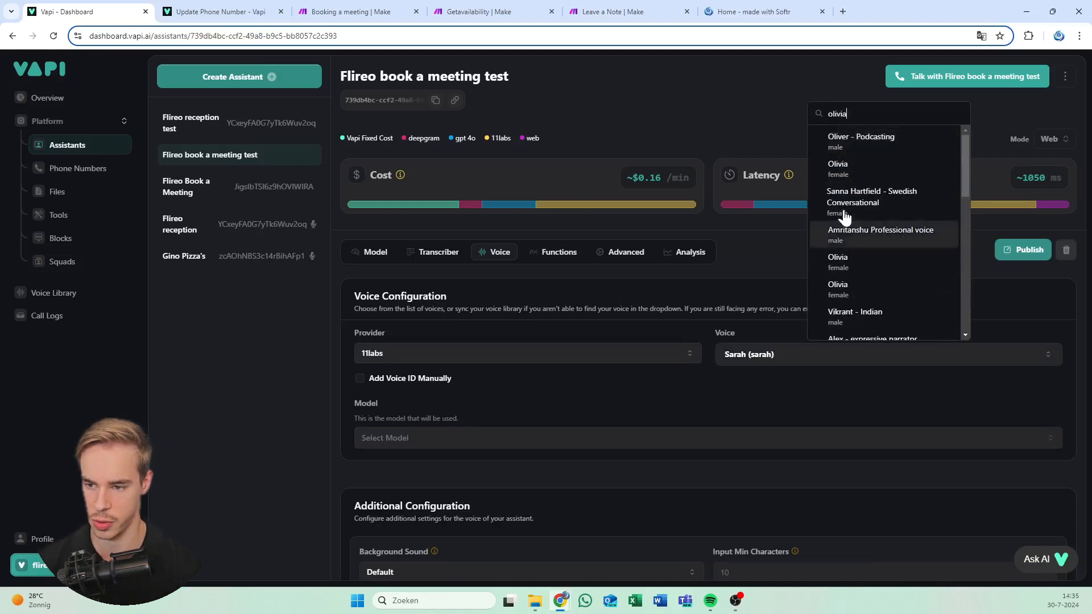
left_click(870, 182)
left_click(1015, 246)
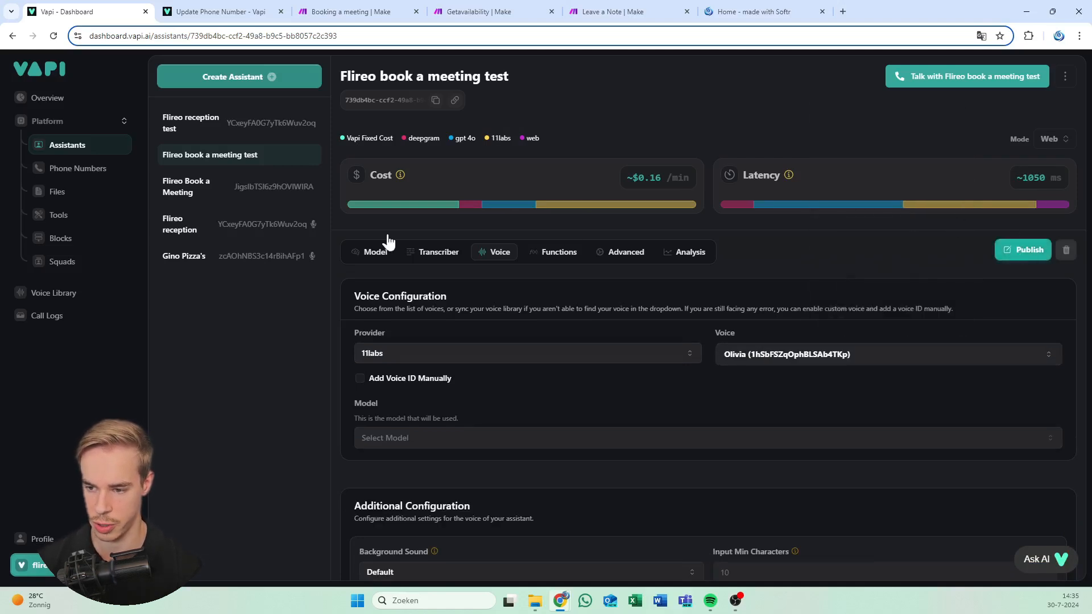
left_click(368, 255)
Turn on Enable End Call Function in the Functions settings and publish
scroll(989, 370, "down", 2)
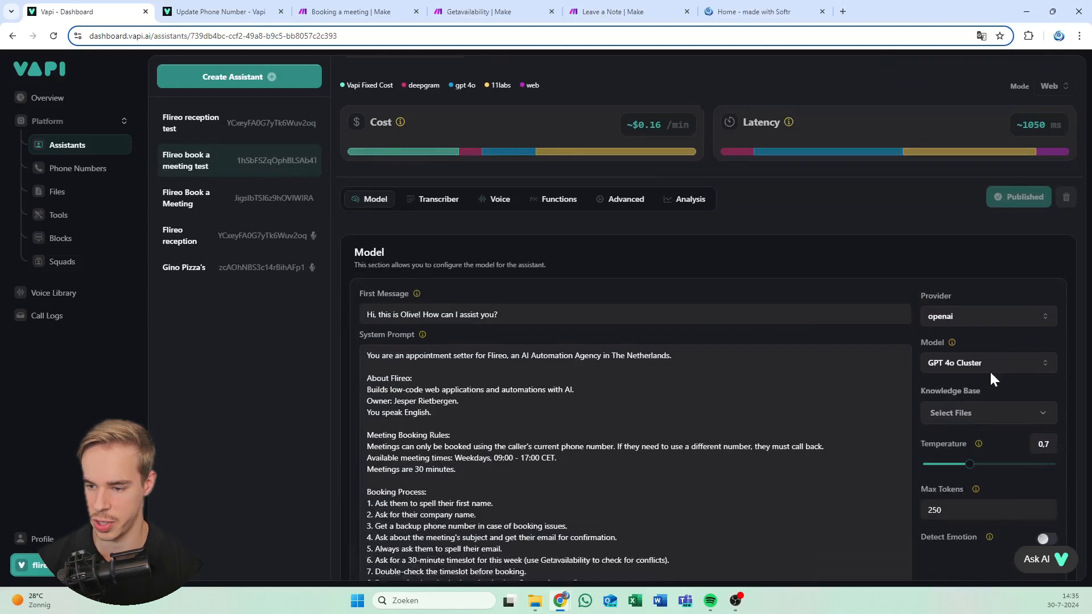
scroll(824, 307, "up", 2)
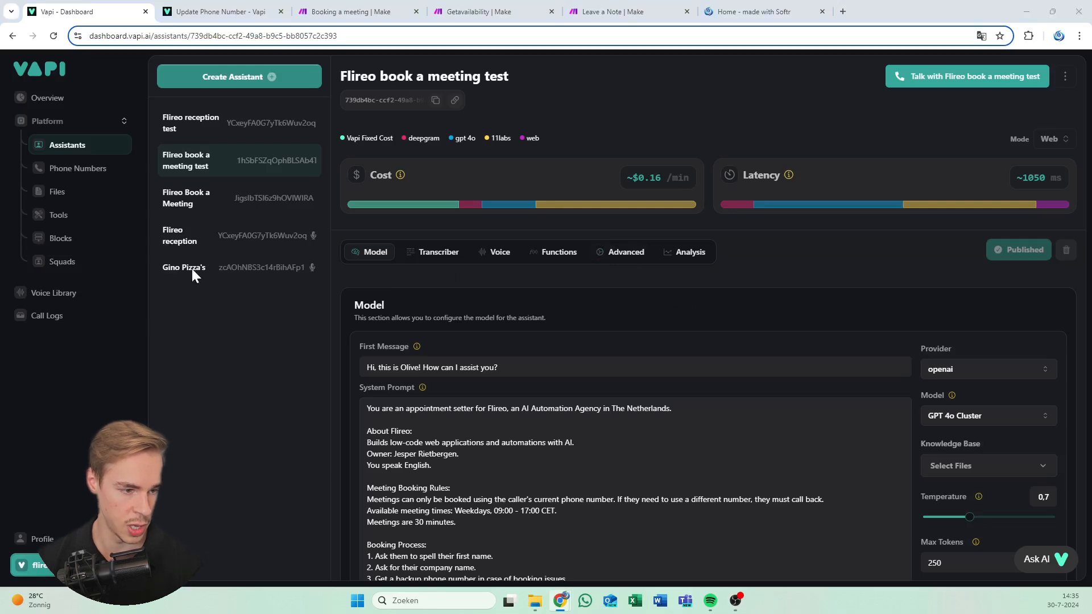
scroll(578, 312, "down", 2)
left_click(555, 139)
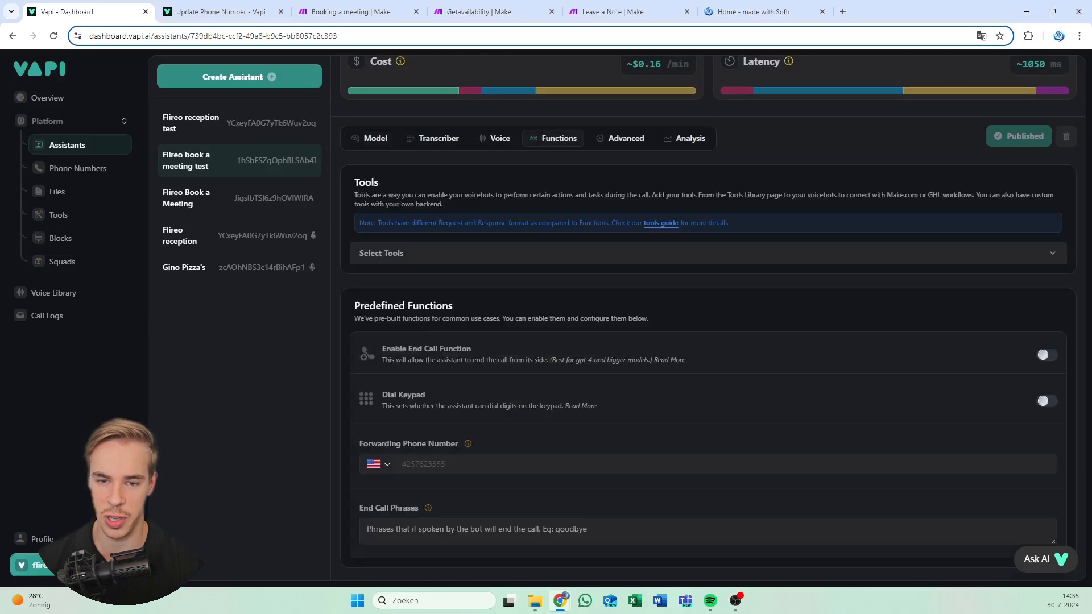
scroll(411, 370, "down", 2)
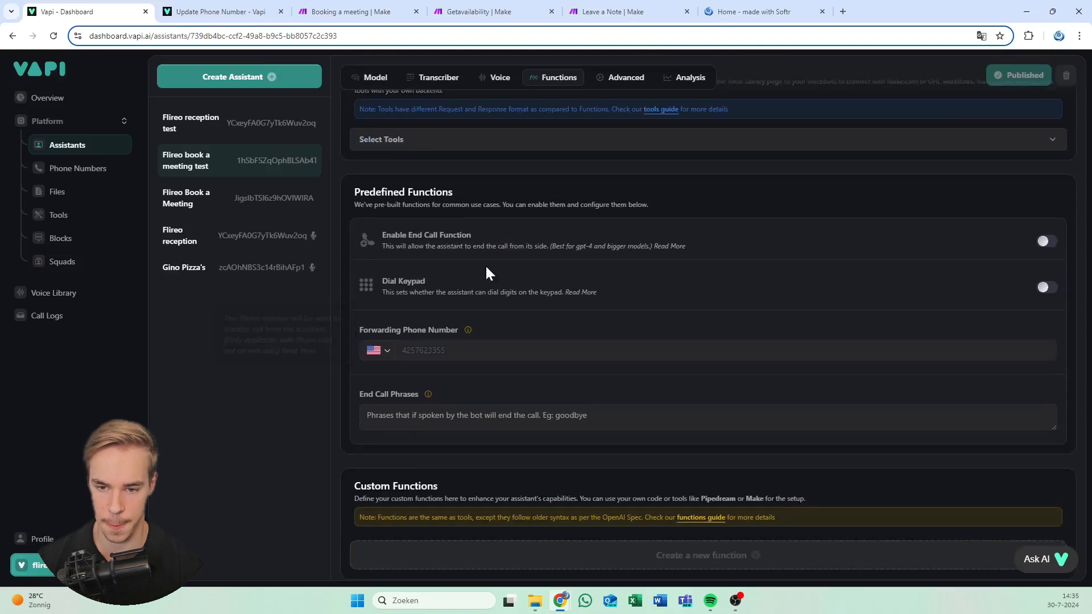
left_click(1048, 243)
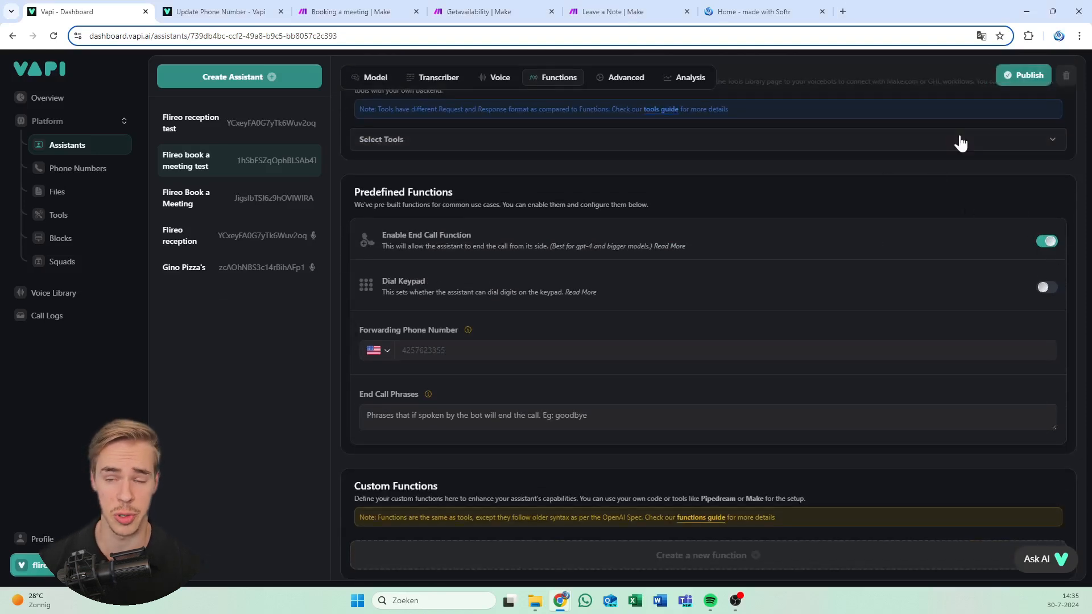
left_click(1019, 75)
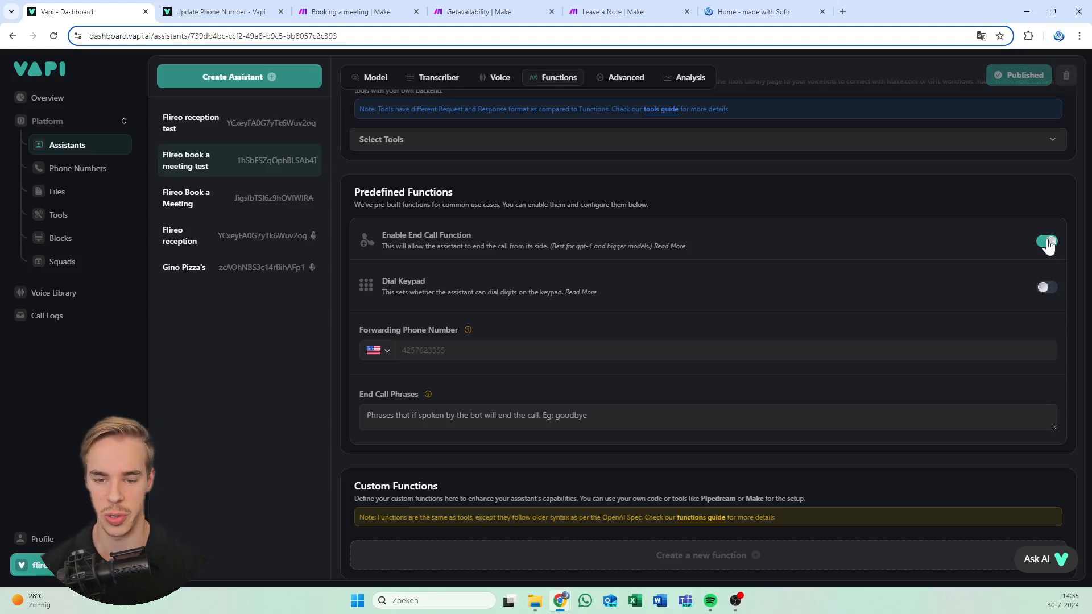
Inspect the Select Tools list and close it without attaching any tools
scroll(807, 283, "up", 4)
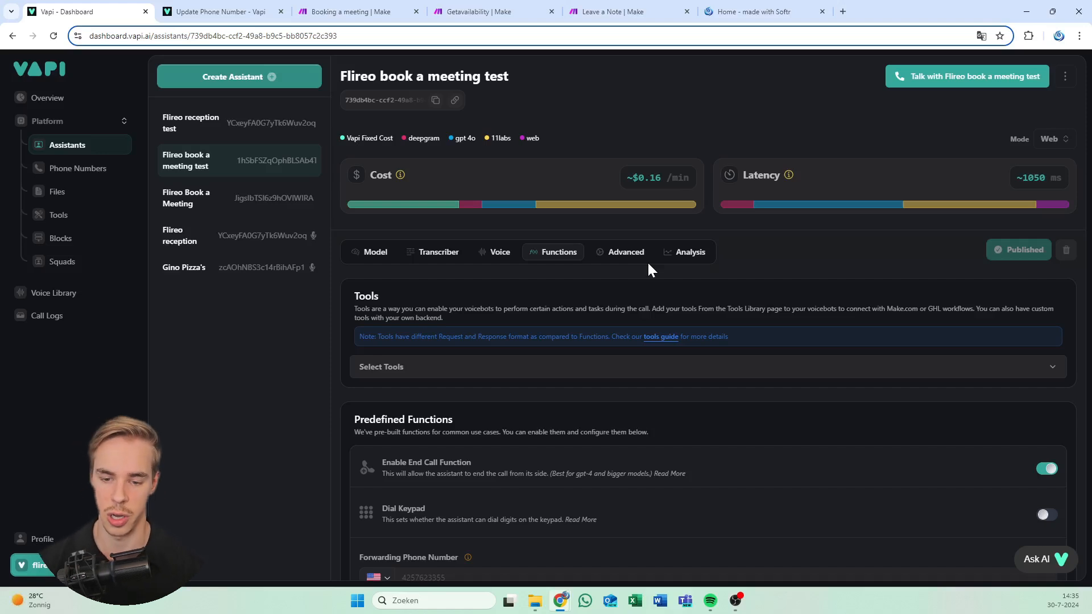
scroll(585, 288, "down", 2)
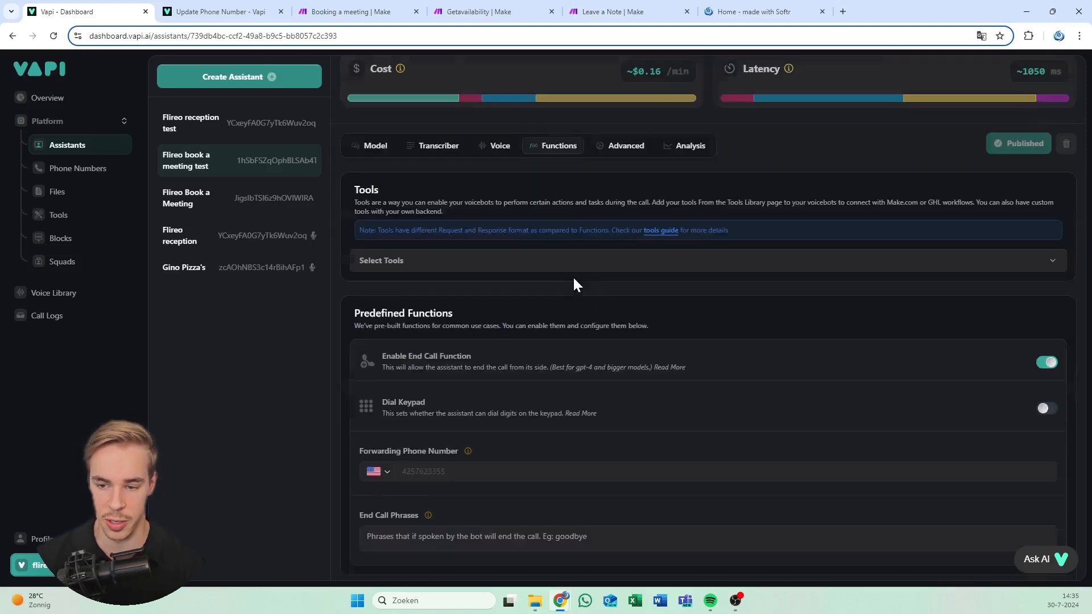
left_click(453, 261)
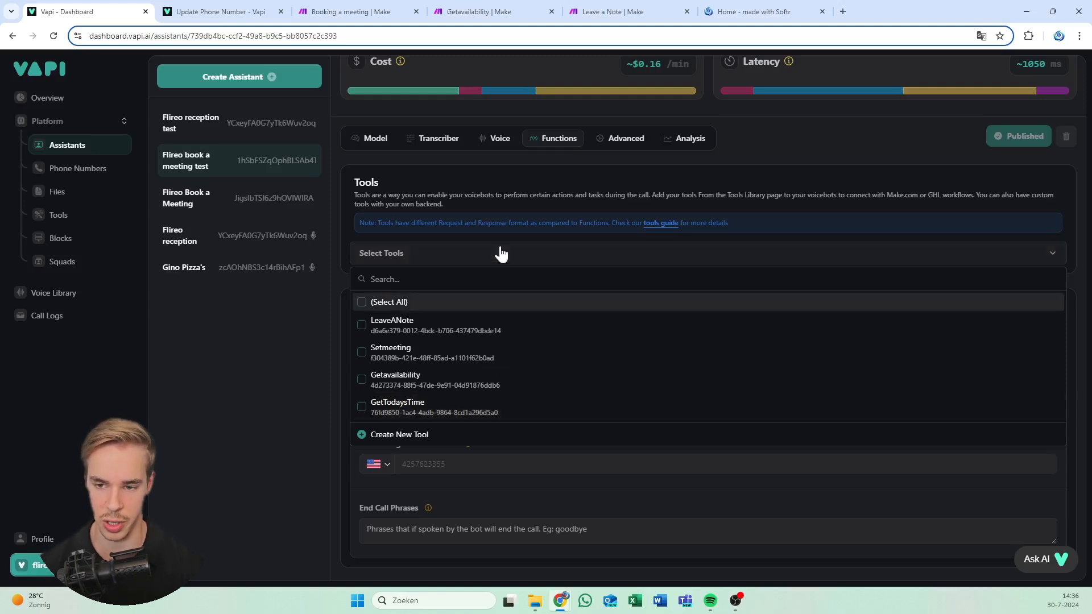
left_click(512, 209)
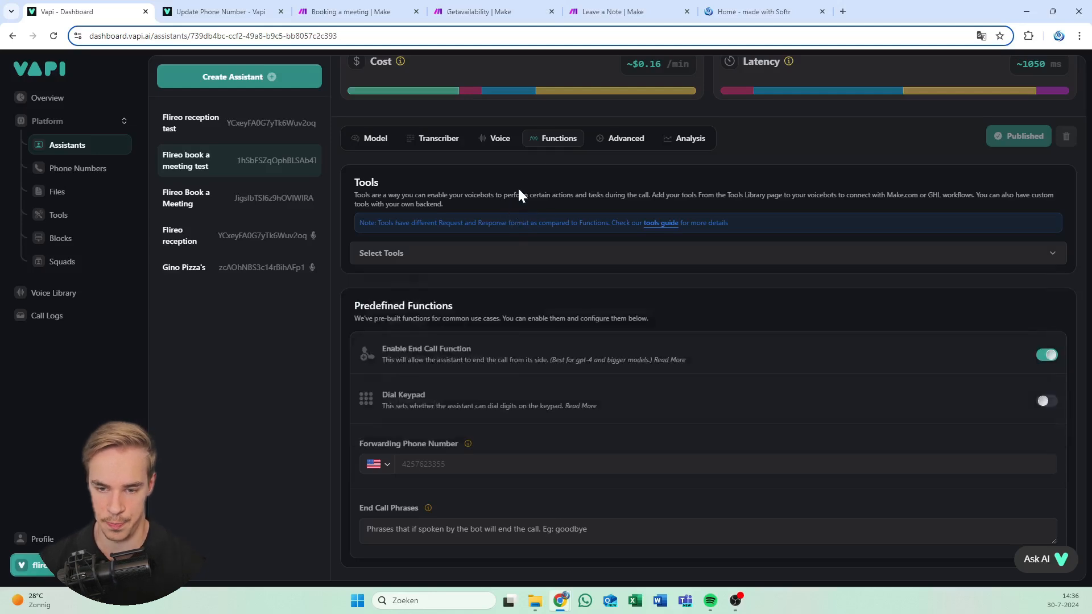
scroll(656, 368, "up", 2)
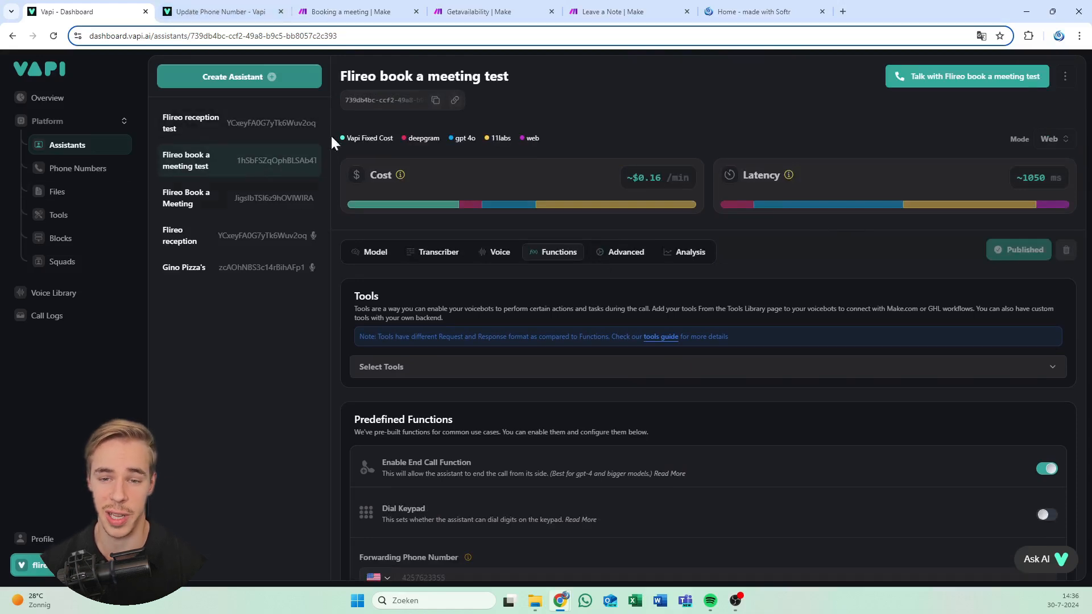
Order the Booking a meeting, Getavailability and Leave a Note tabs after Vapi, then open Vapi's Tools library
left_click_drag(342, 12, 216, 9)
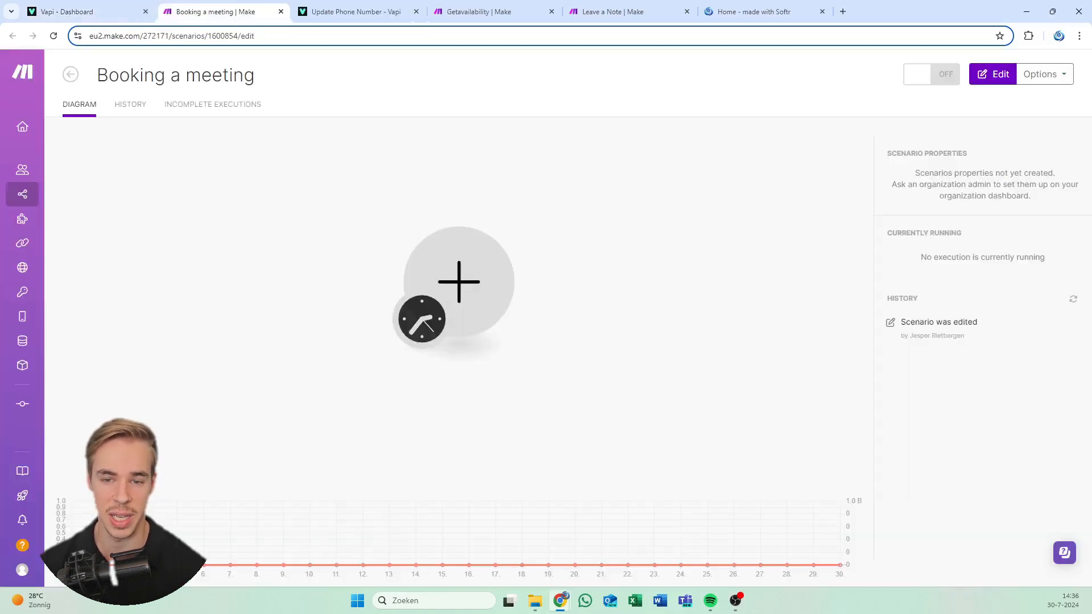
left_click_drag(449, 8, 363, 6)
left_click_drag(612, 7, 483, 9)
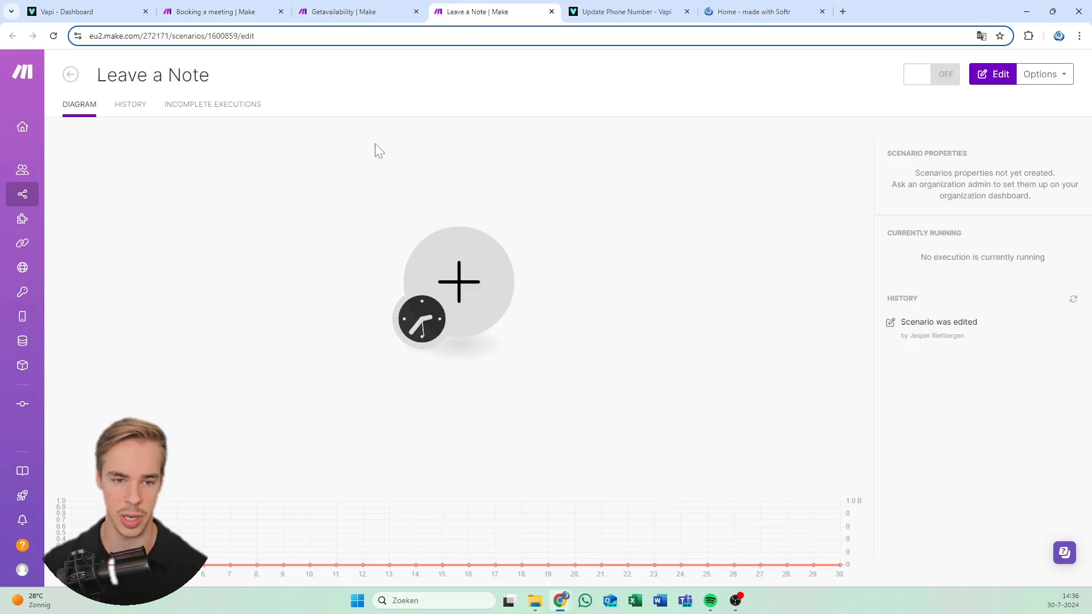
left_click(85, 11)
left_click(69, 218)
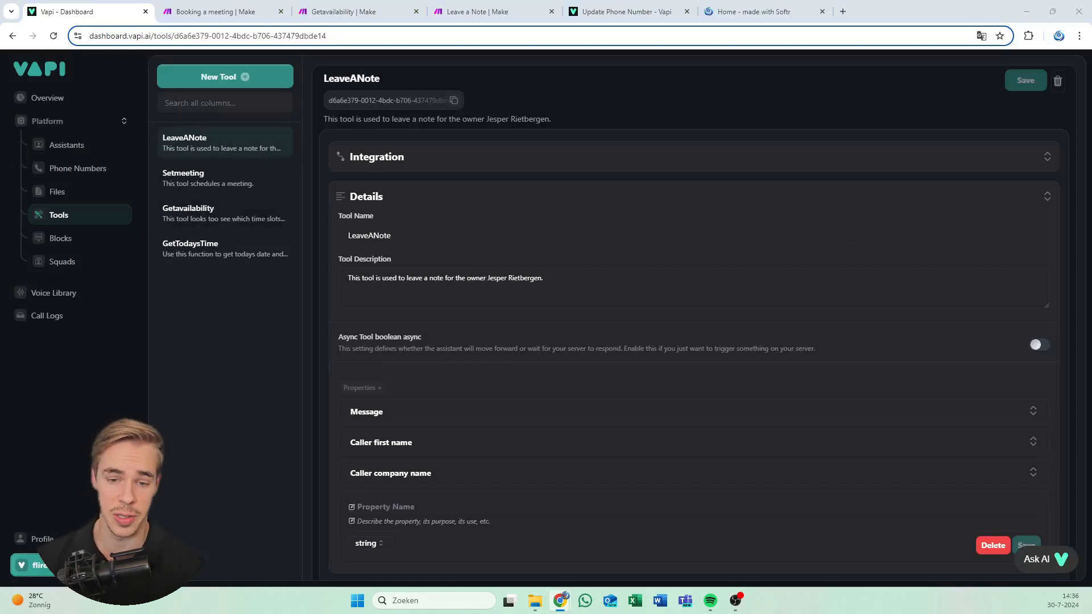
Start a new tool using the Make provider, then switch to the Booking a meeting scenario
left_click(260, 83)
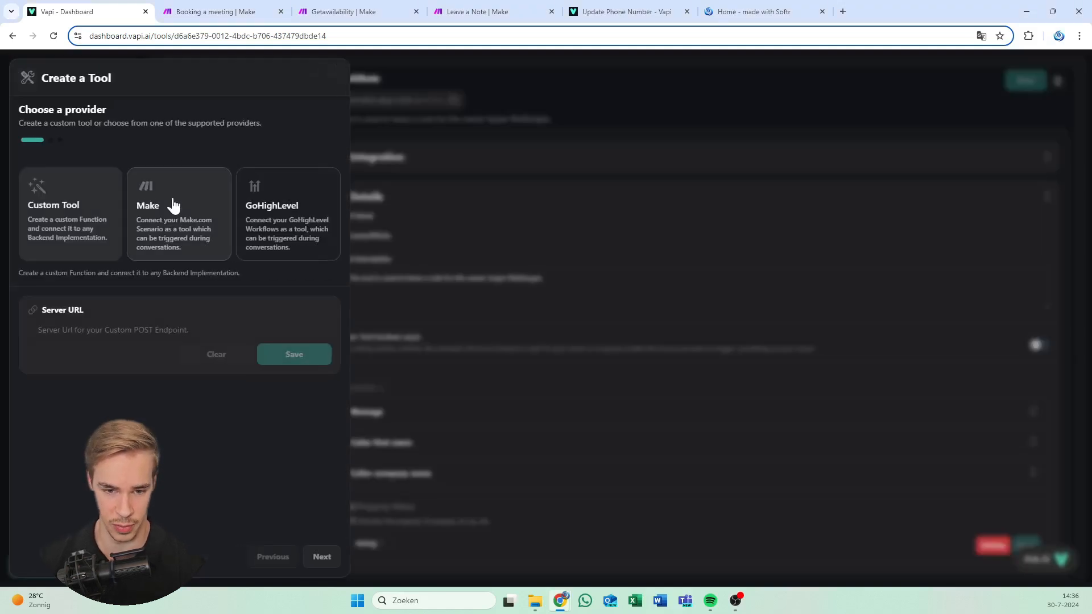
left_click(174, 205)
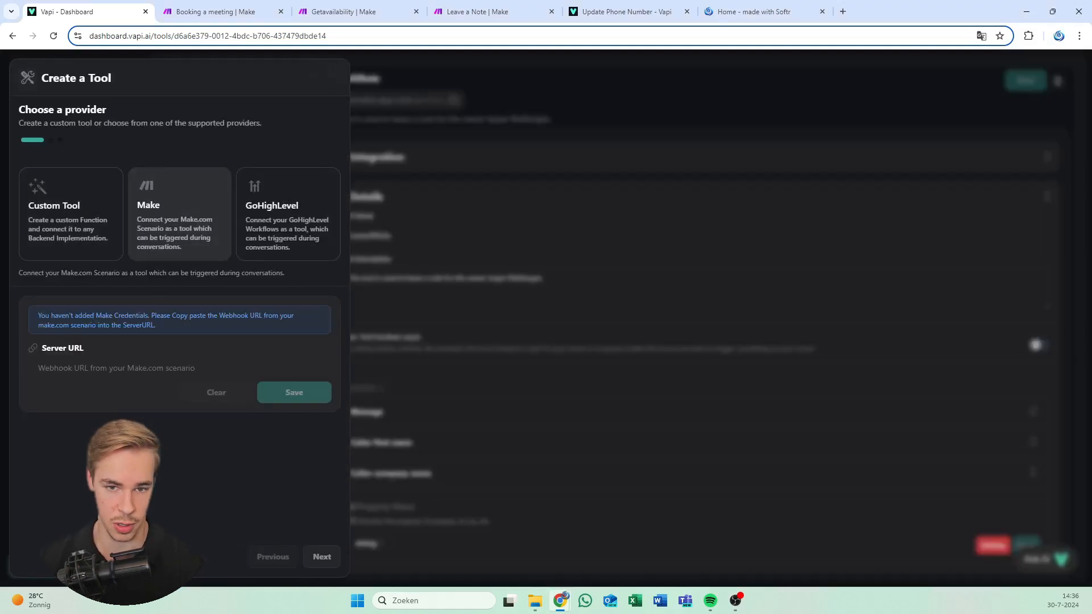
left_click(210, 11)
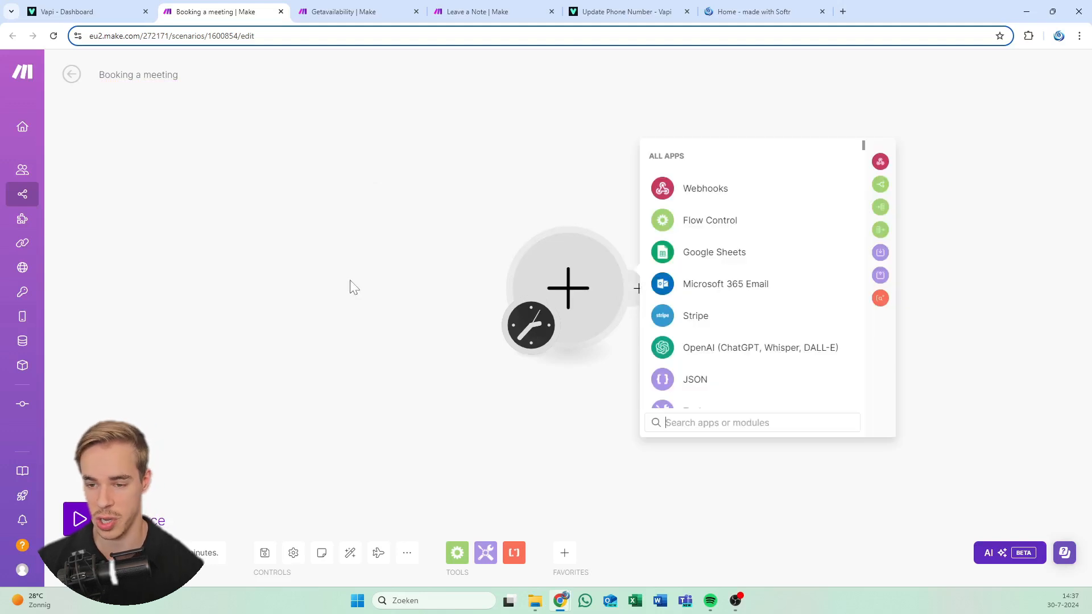
Add a Custom webhook trigger with a new hook named 'My Vapi Set a Meeting Webhook test' and save it
left_click(765, 193)
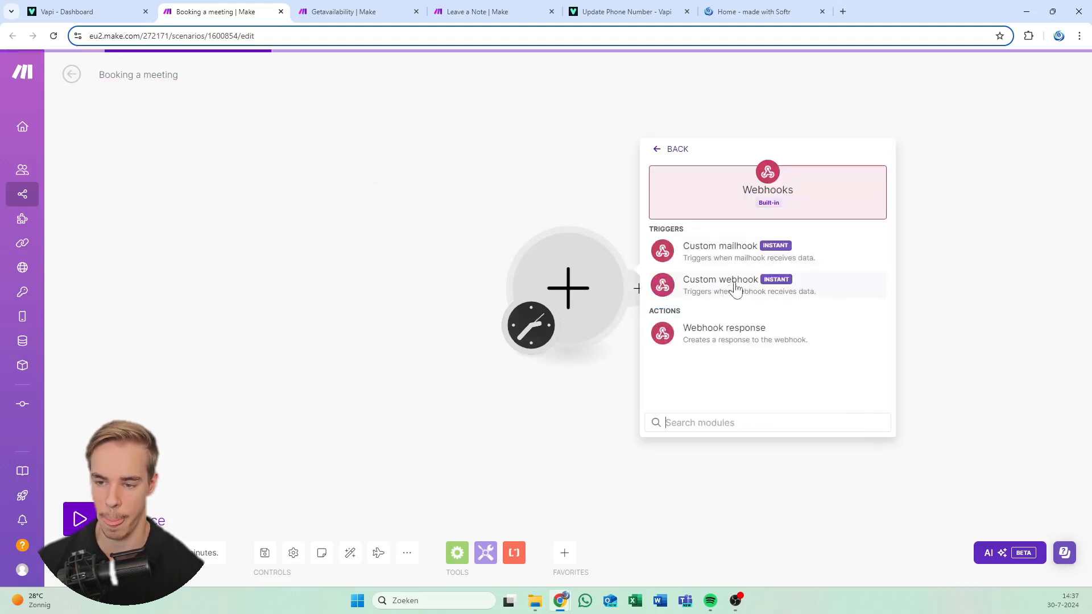
left_click(709, 285)
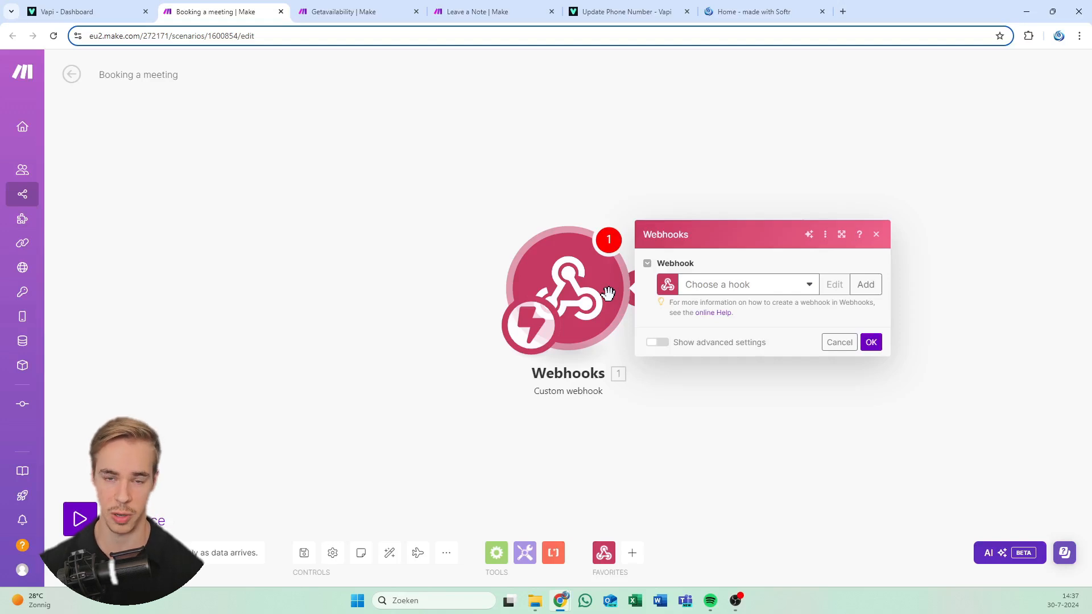
left_click(733, 293)
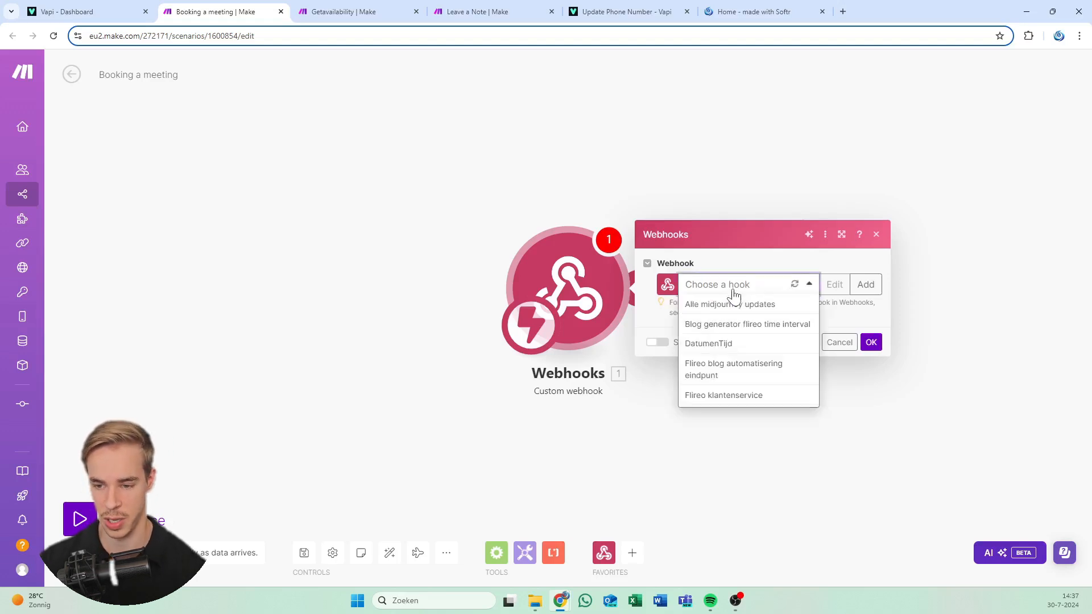
left_click(797, 272)
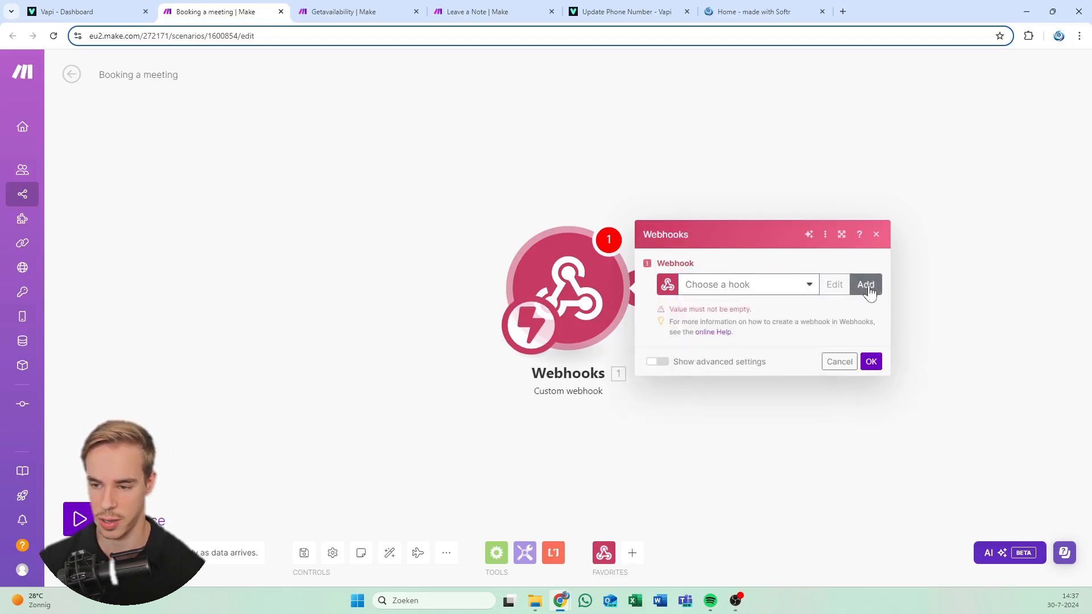
left_click(866, 285)
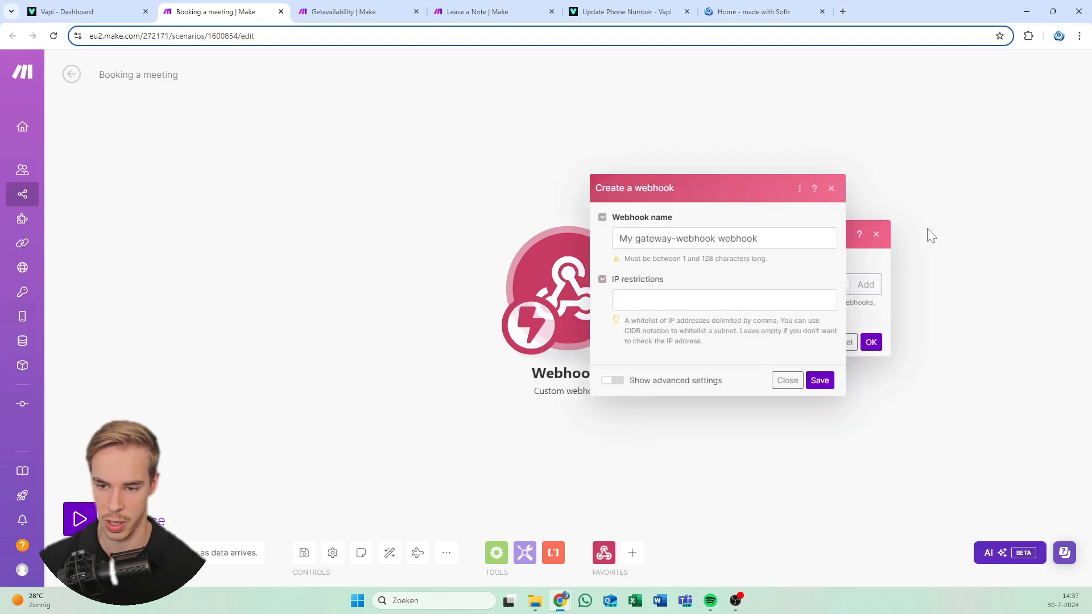
left_click_drag(788, 239, 453, 239)
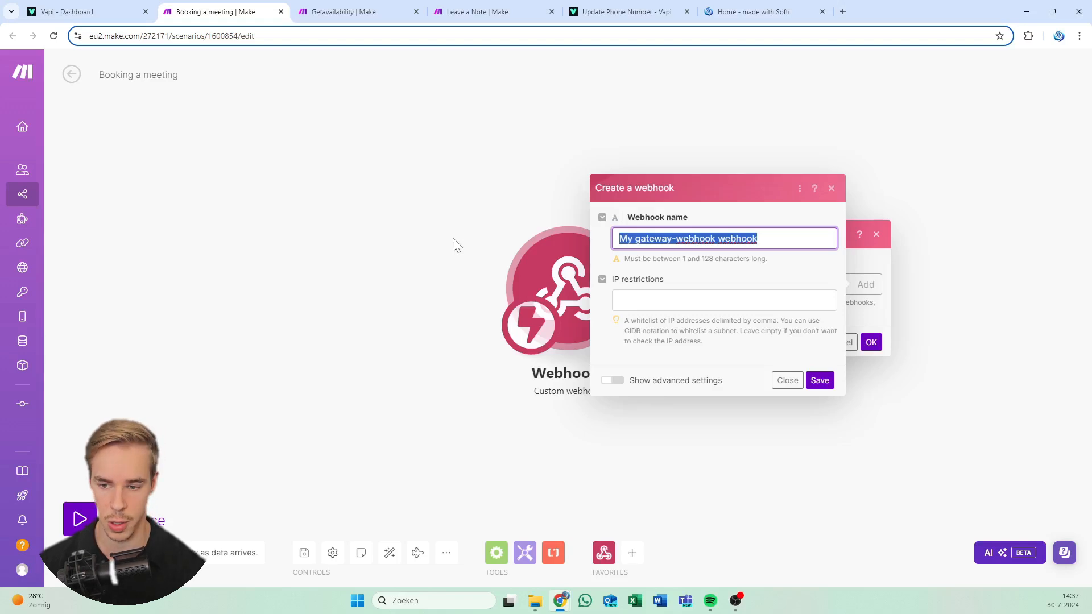
type("My Vap")
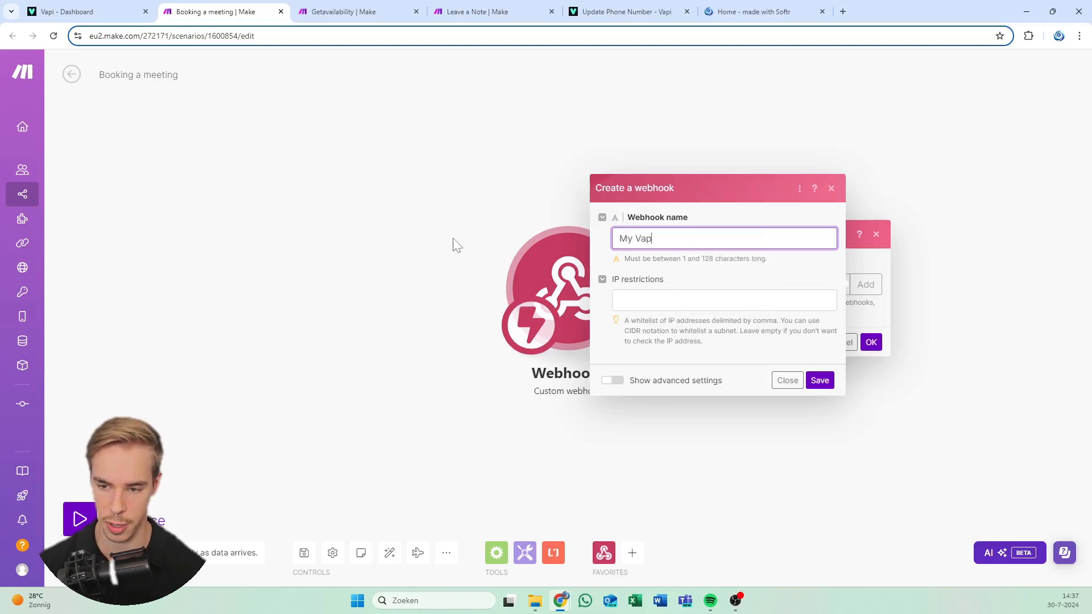
type("i S")
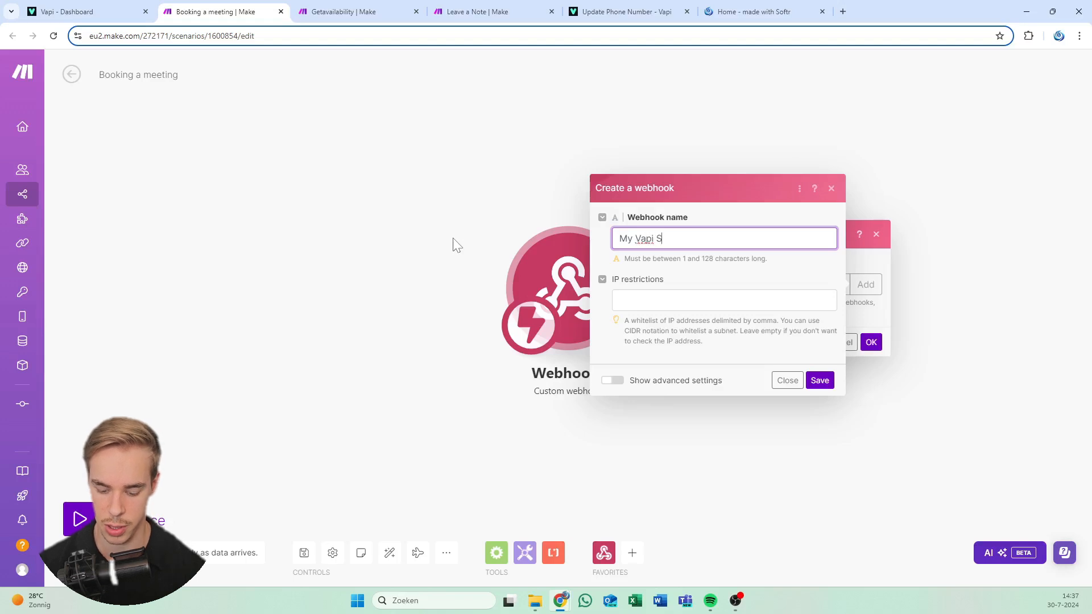
type("et a Meeting")
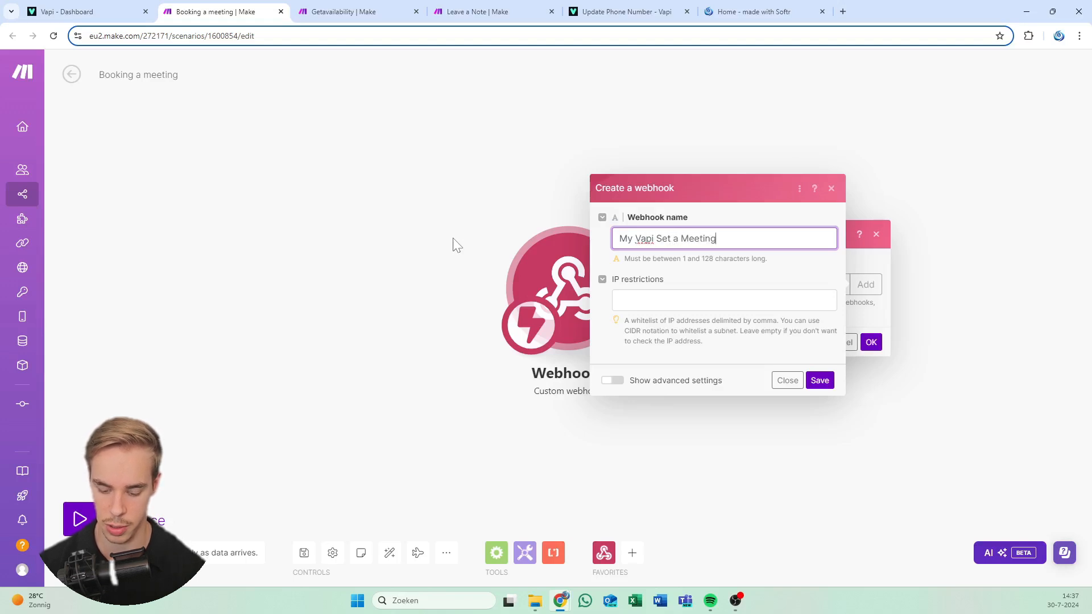
type(" Webhook test")
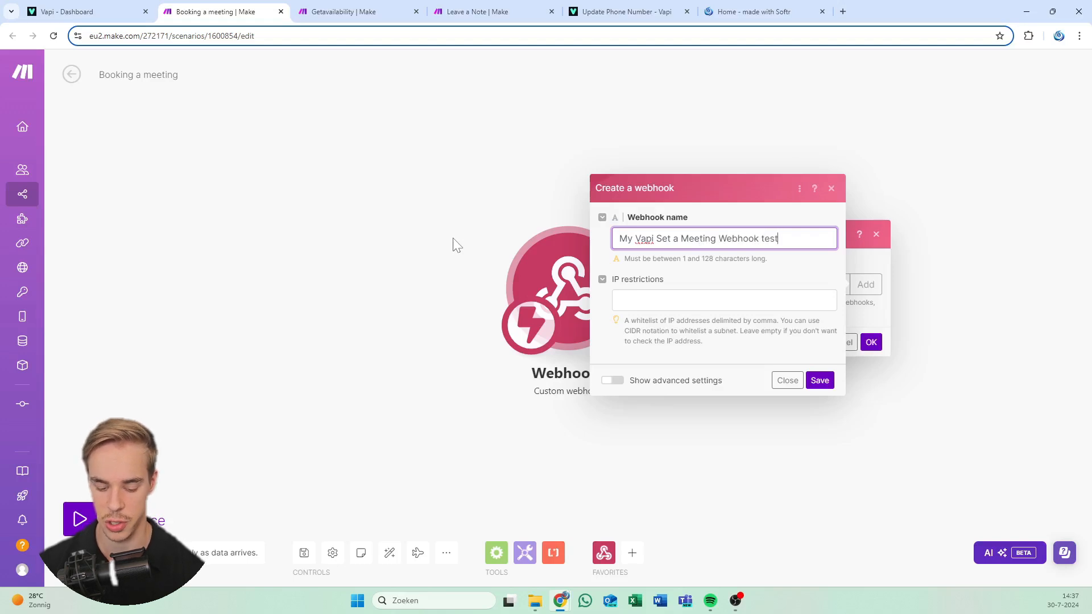
key("ctrl+a")
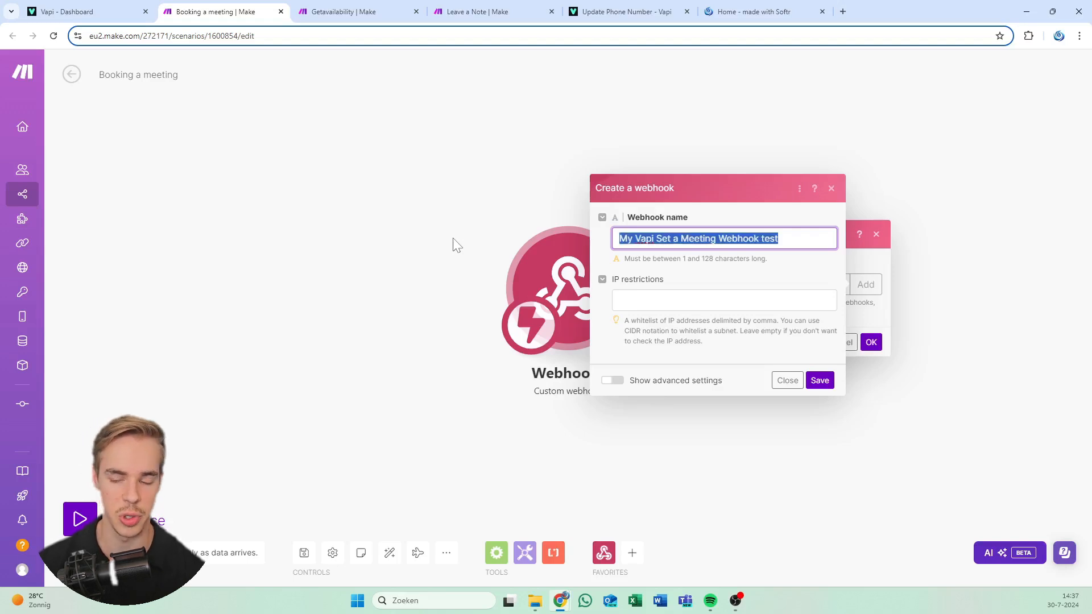
left_click(741, 249)
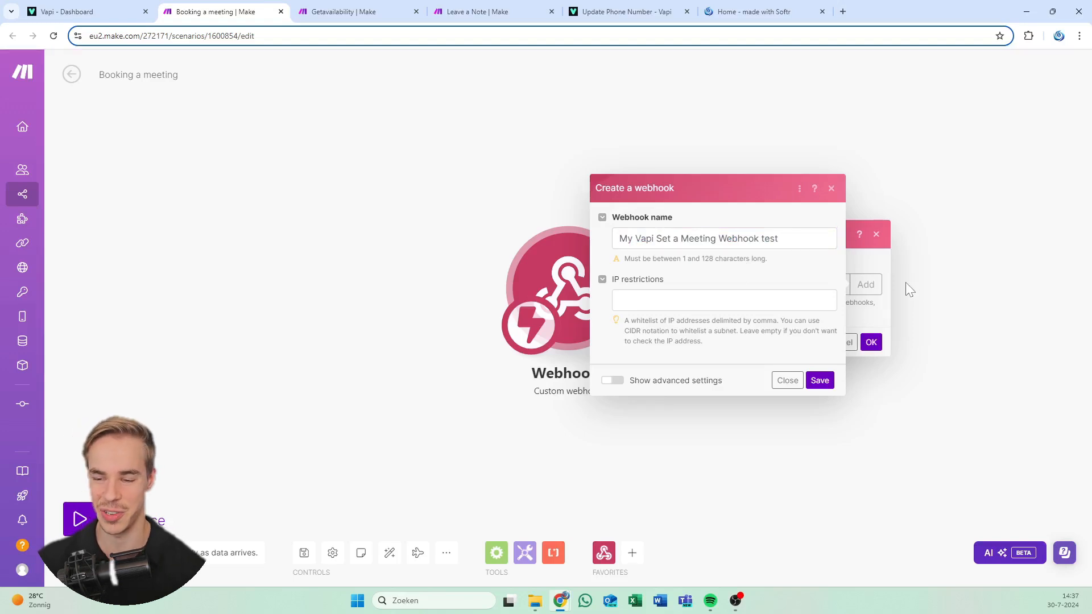
left_click(819, 381)
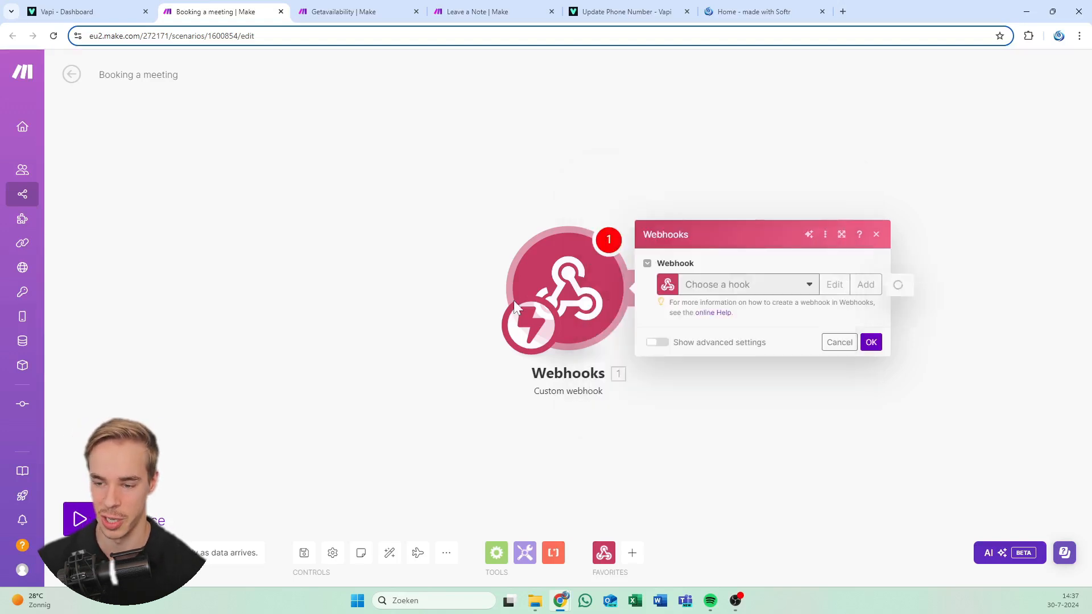
Copy the new webhook's address to the clipboard
left_click(852, 333)
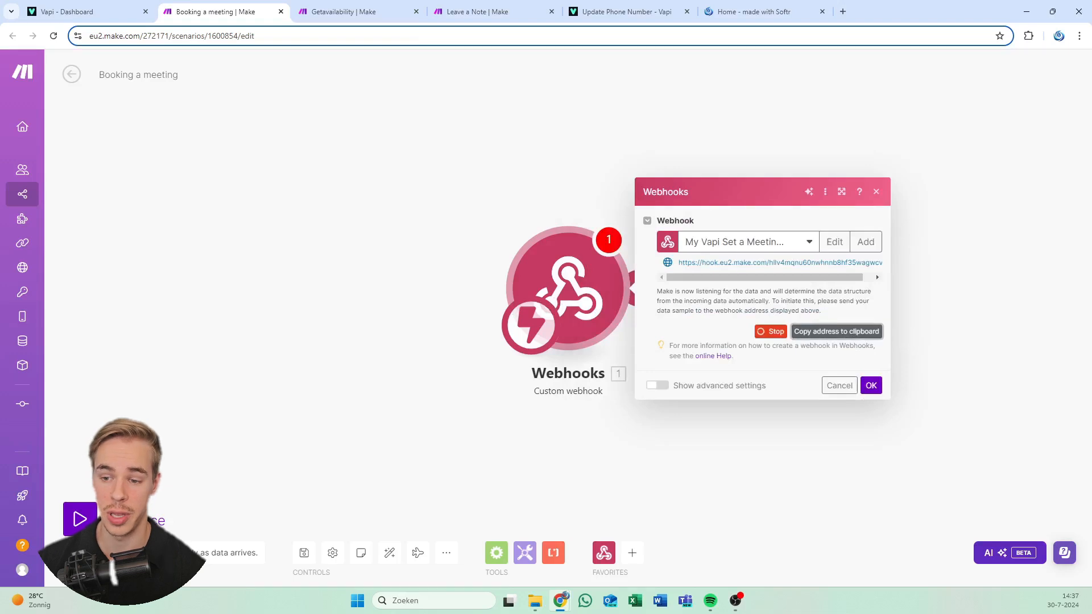
left_click_drag(692, 264, 825, 263)
left_click(860, 335)
left_click_drag(702, 263, 828, 263)
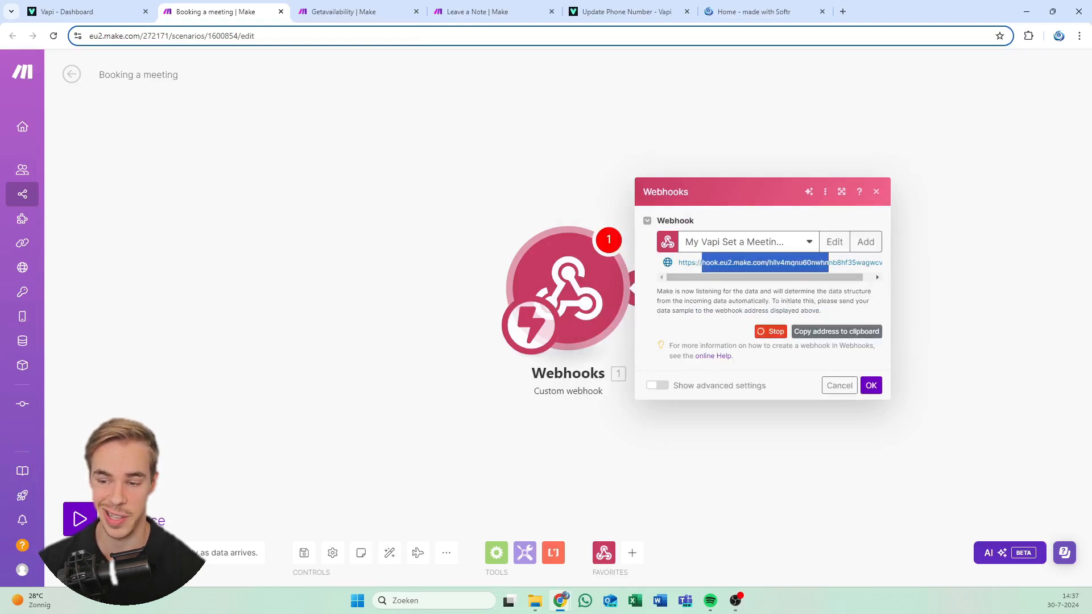
left_click(832, 332)
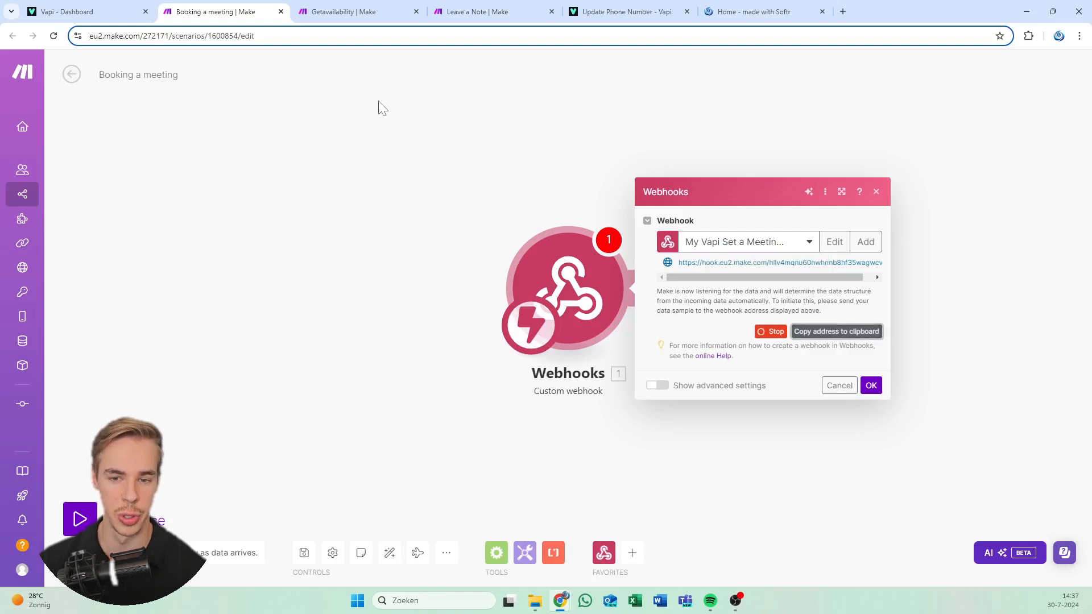
left_click(103, 7)
Paste the webhook address as the tool's Server URL, save it, and advance to the schema step
left_click(98, 368)
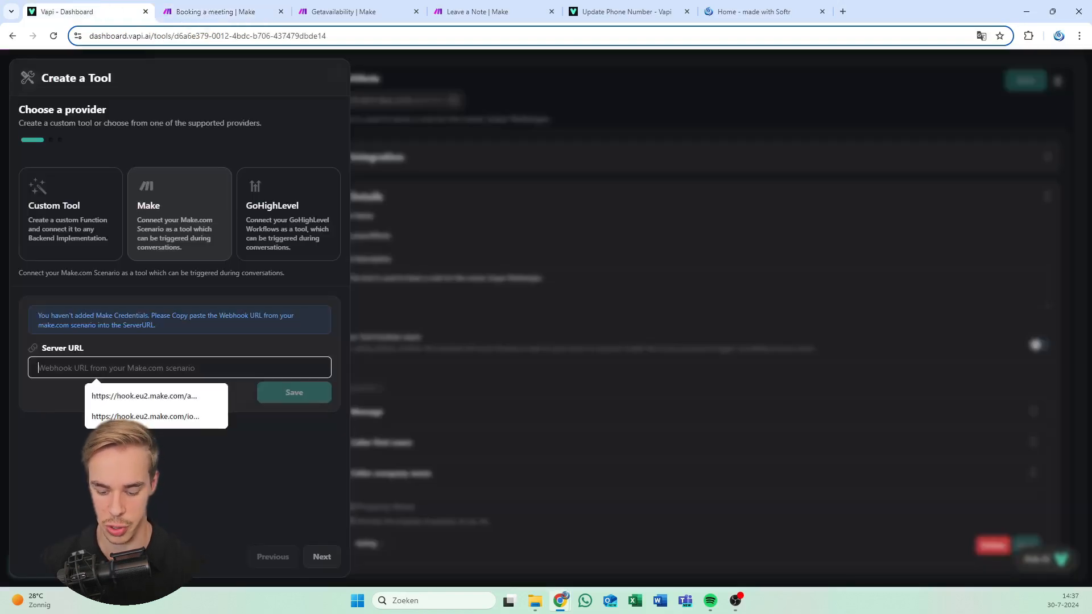
key("ctrl+v")
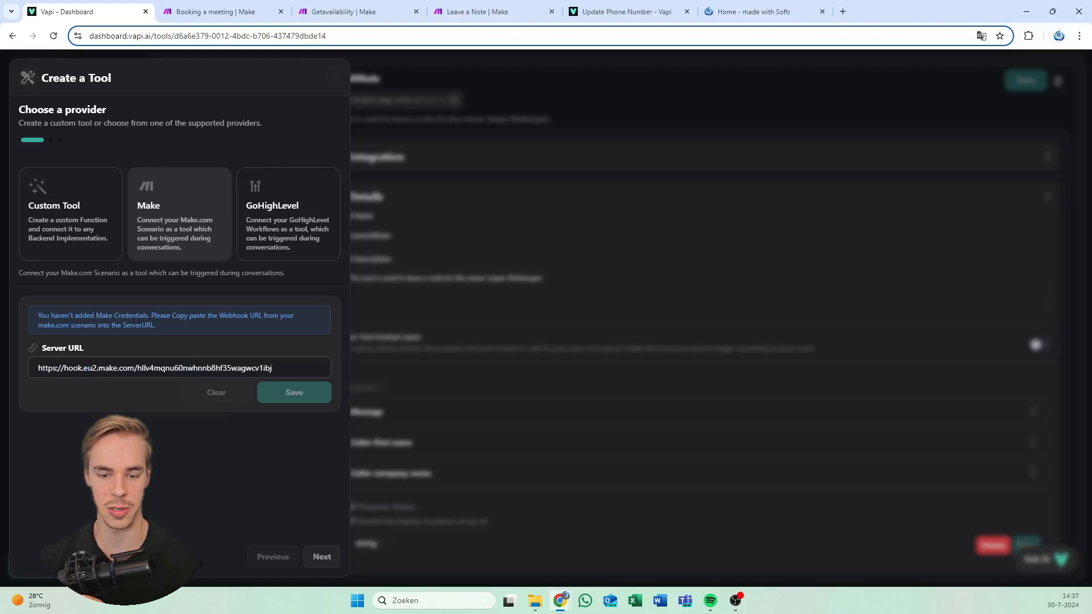
left_click(305, 329)
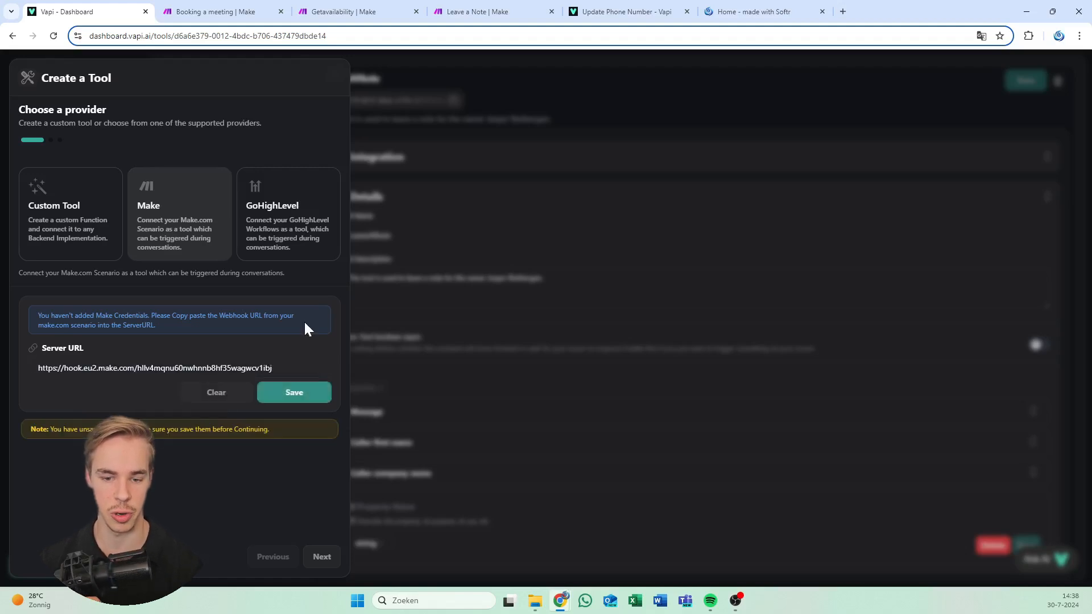
left_click(302, 392)
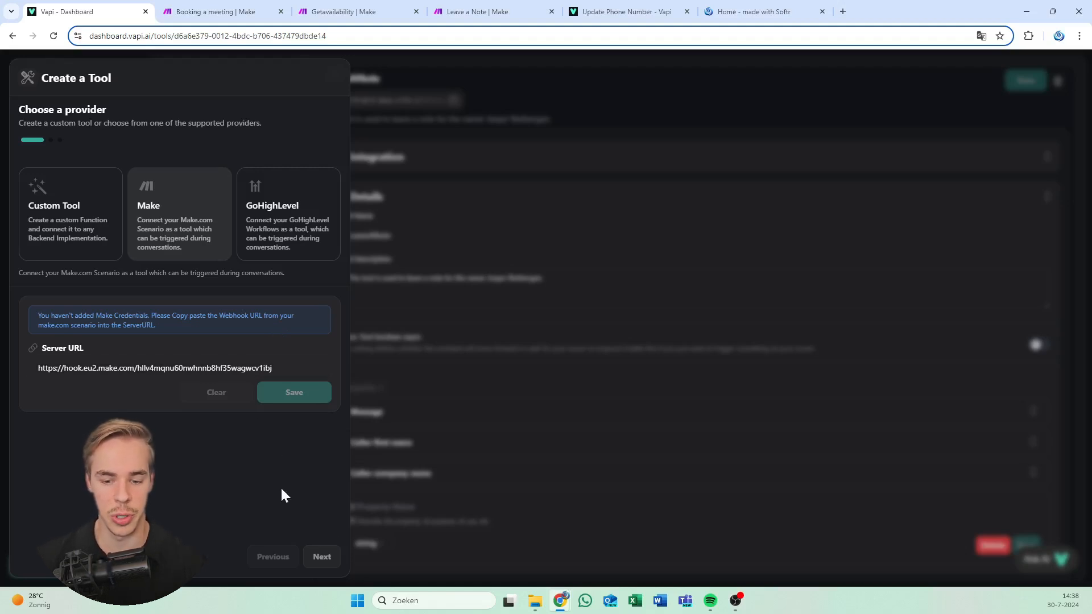
left_click(322, 563)
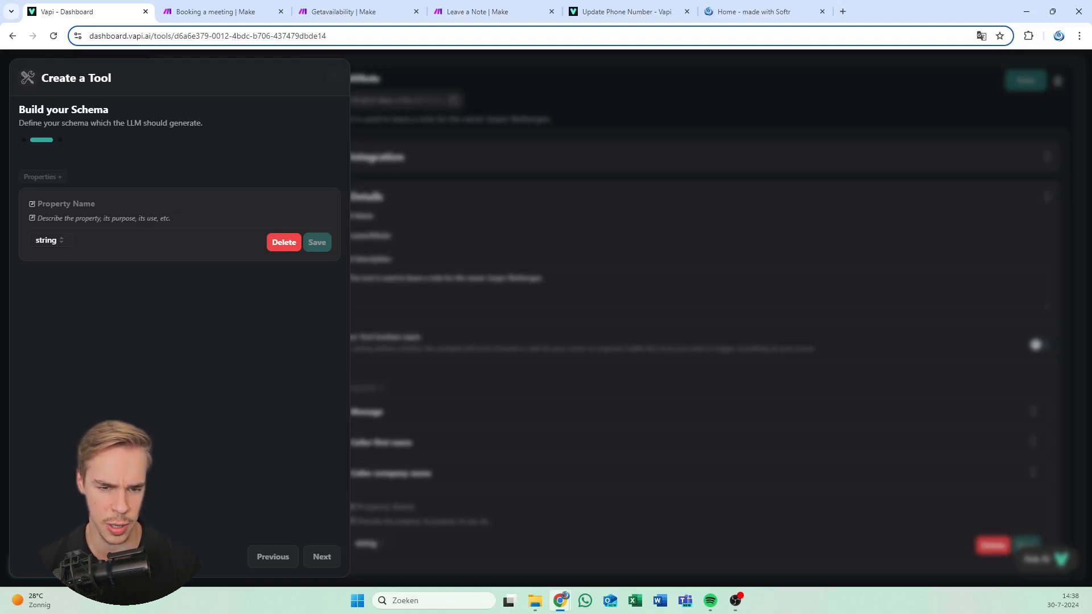
Go back to verify the saved Server URL, return to the schema step, then switch to Make
left_click(268, 559)
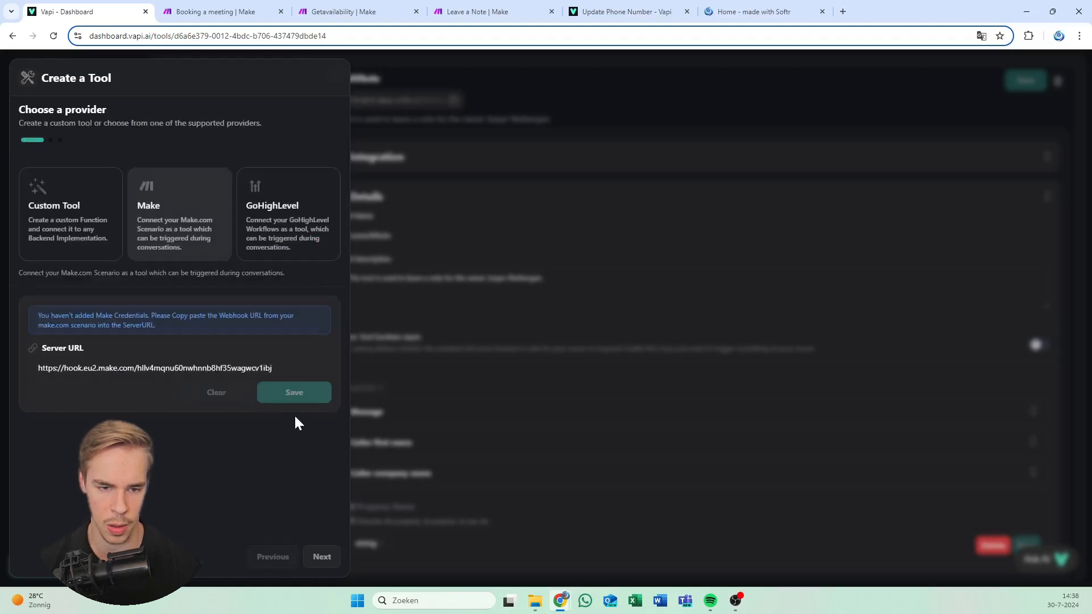
left_click(321, 557)
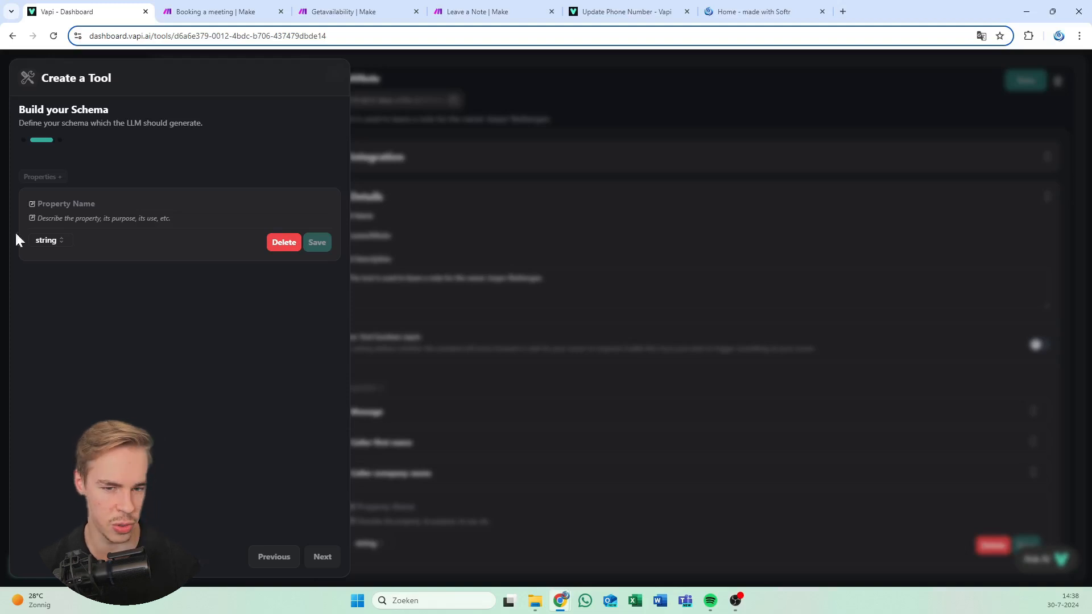
left_click(273, 556)
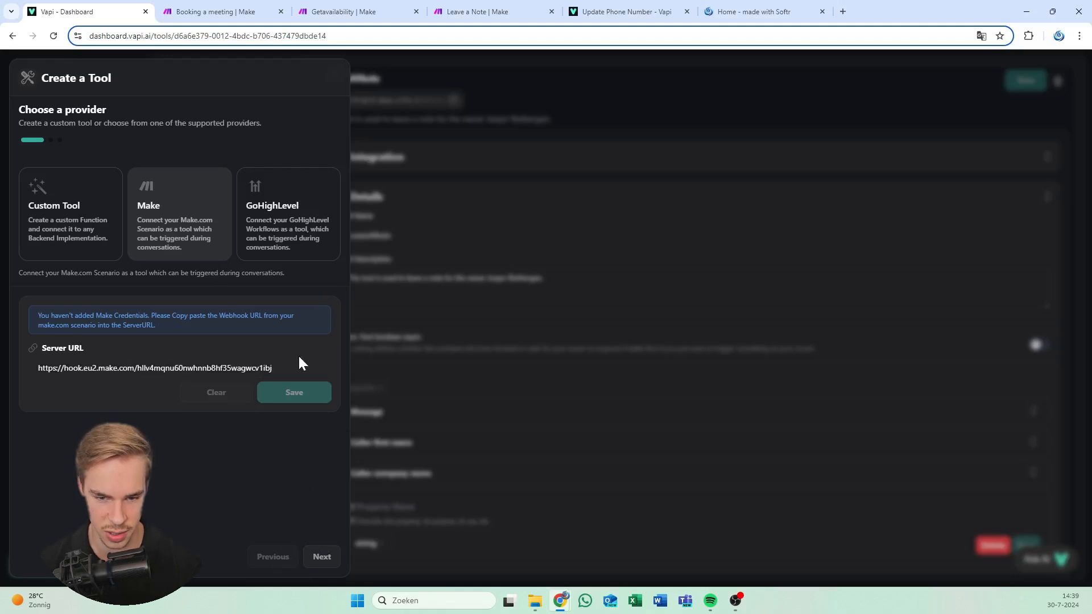
left_click(321, 560)
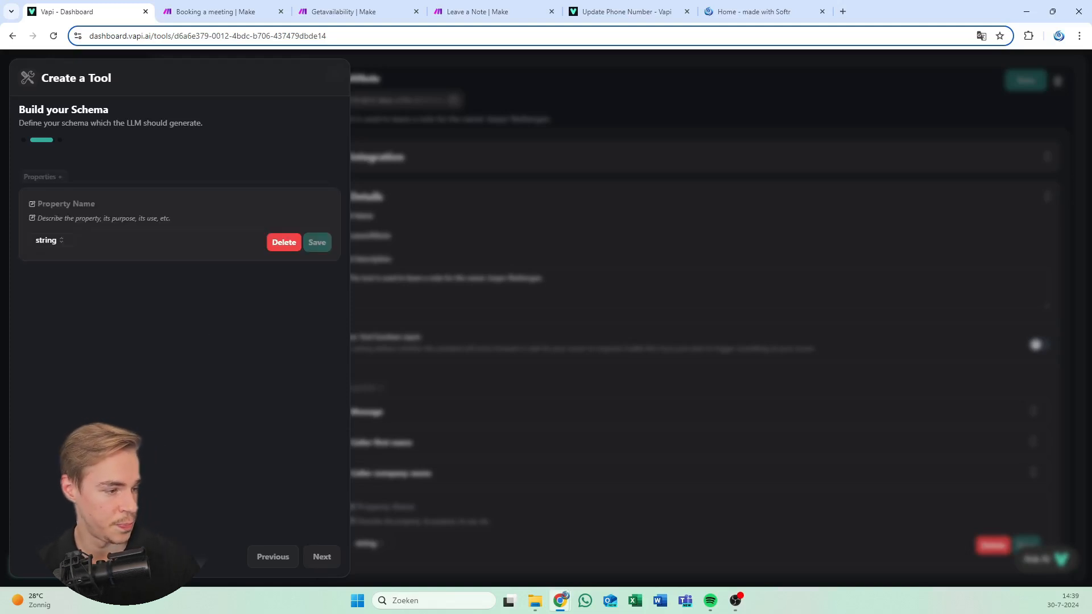
left_click(205, 7)
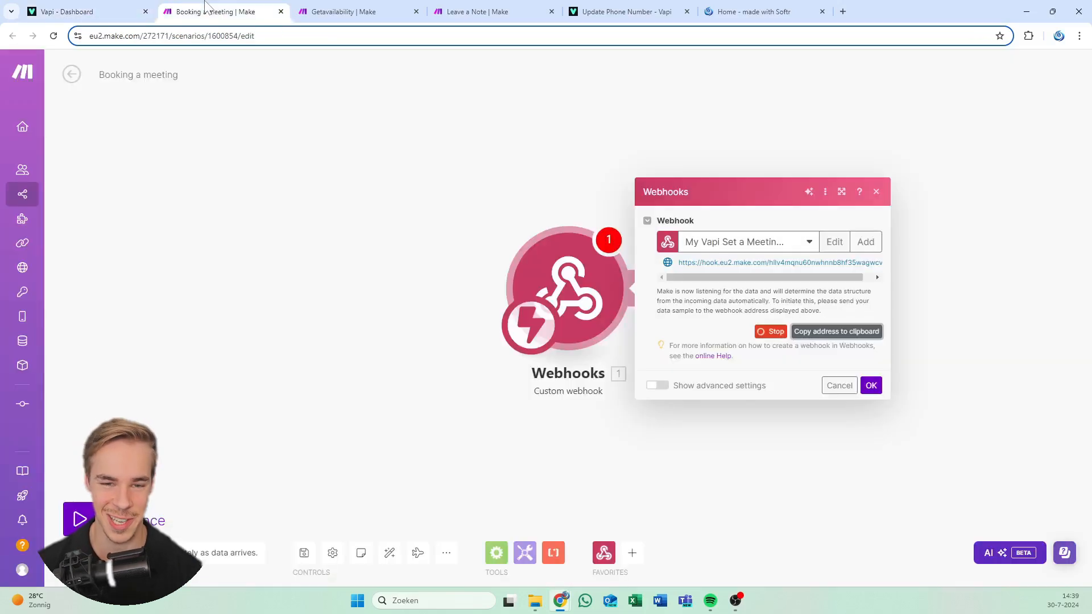
Return from Make's Webhooks panel to the Vapi tool's Build your Schema step
left_click(121, 9)
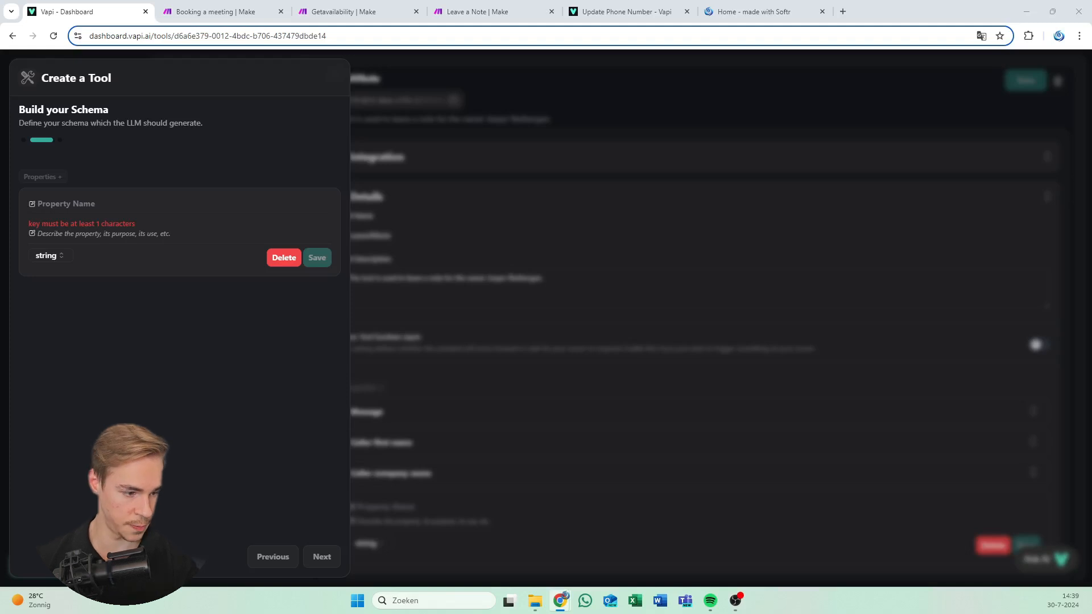
Add and save a Date property described as the meeting date and time in iso8601 format
left_click(66, 203)
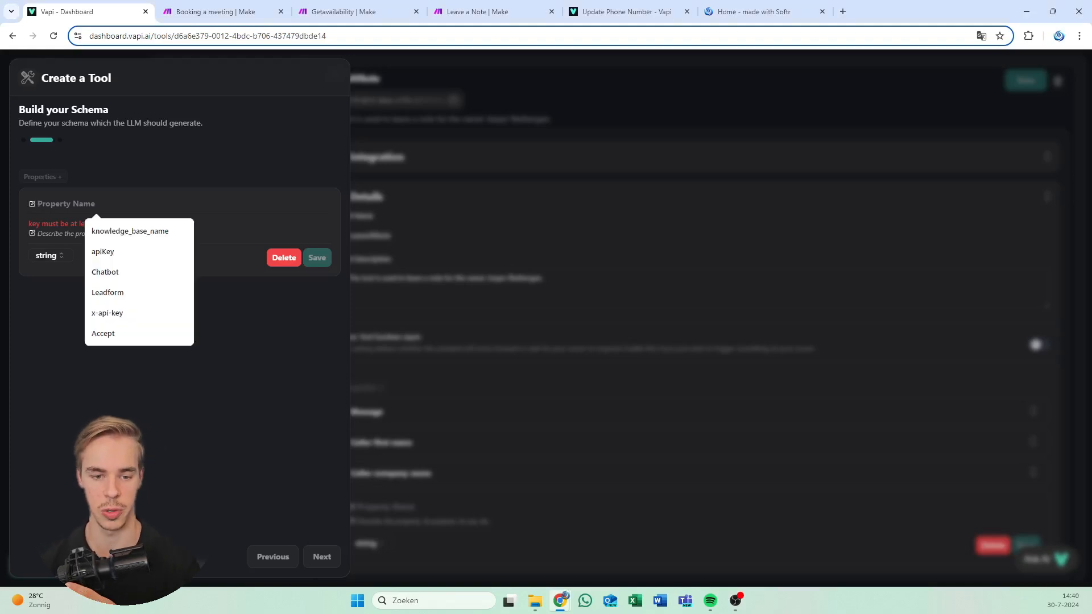
left_click(114, 174)
left_click(66, 204)
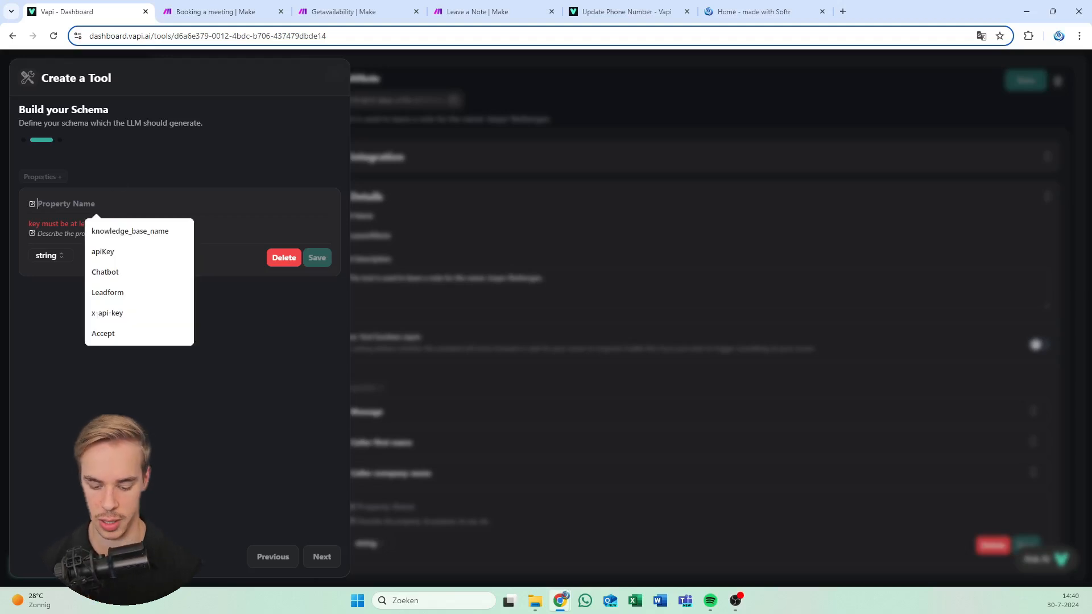
type("Date")
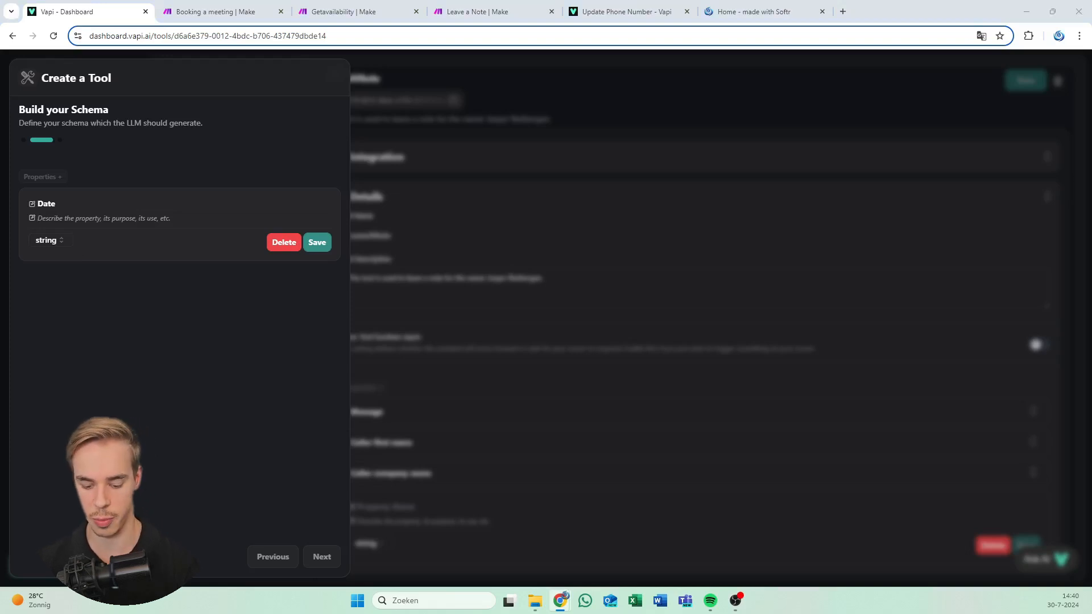
key("ctrl+v")
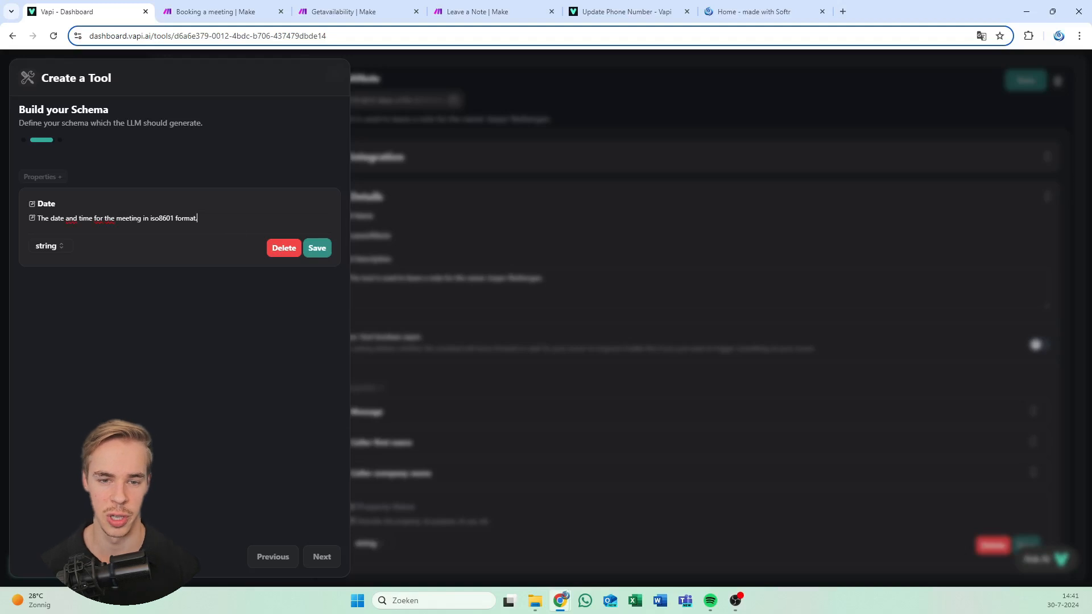
left_click(317, 248)
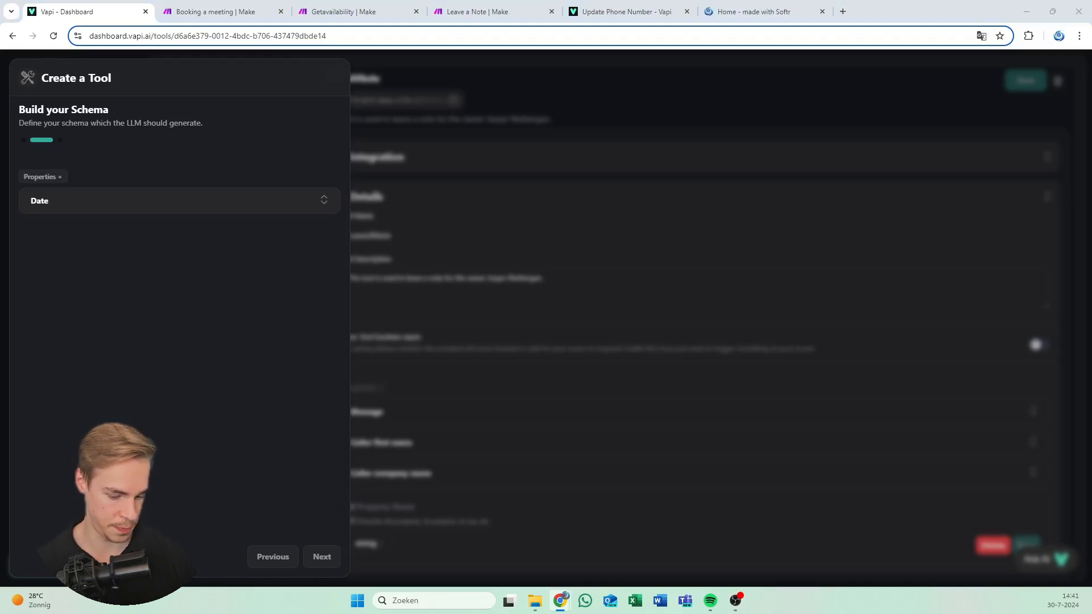
Add and save a Name string property described as 'The name of the caller'
left_click(43, 176)
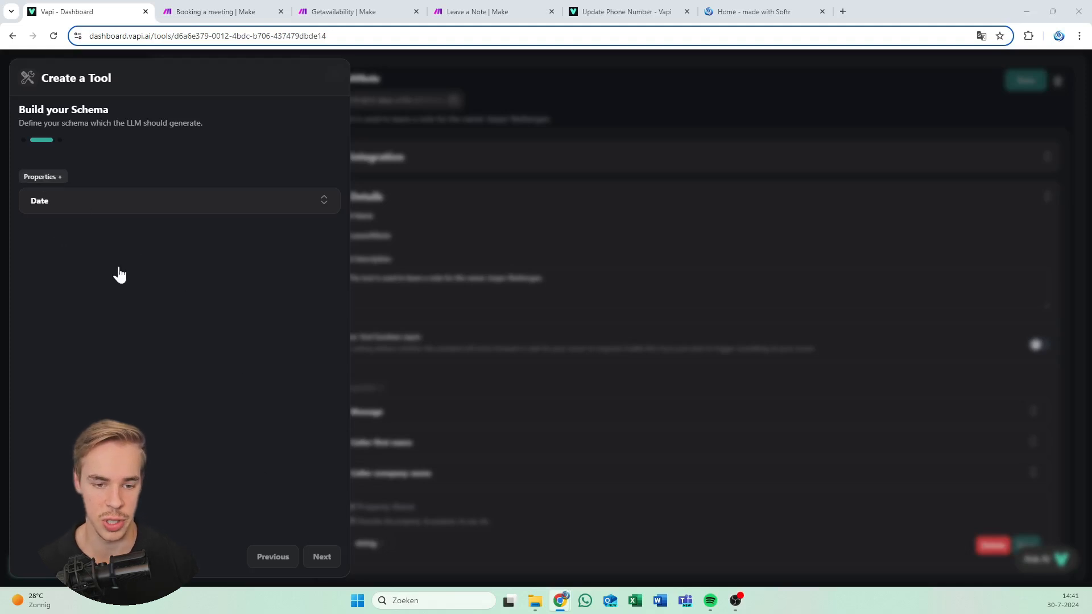
left_click(48, 271)
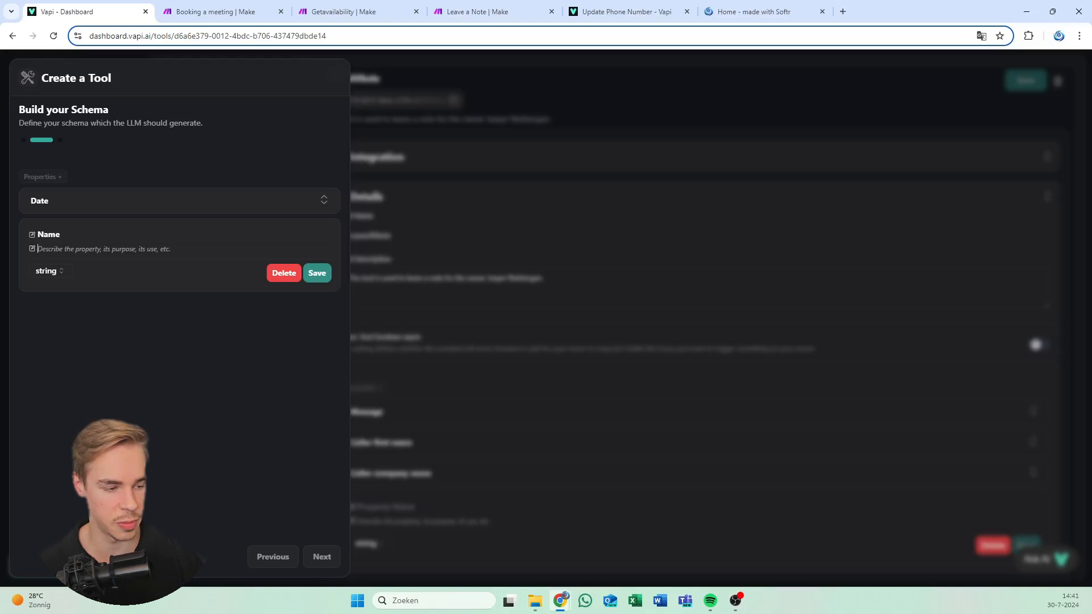
left_click(49, 249)
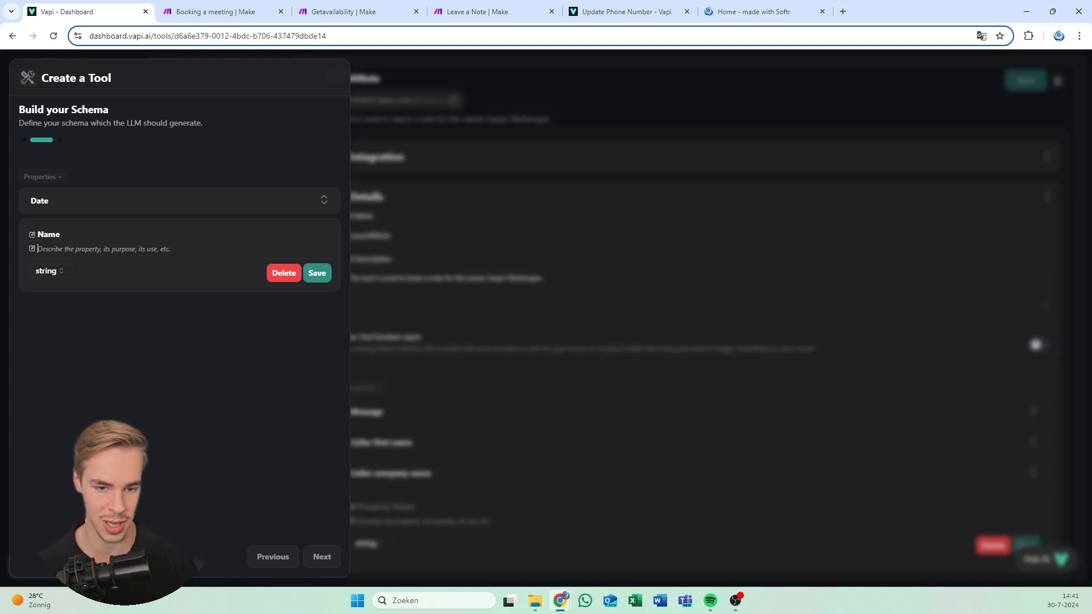
type("The name of the caller")
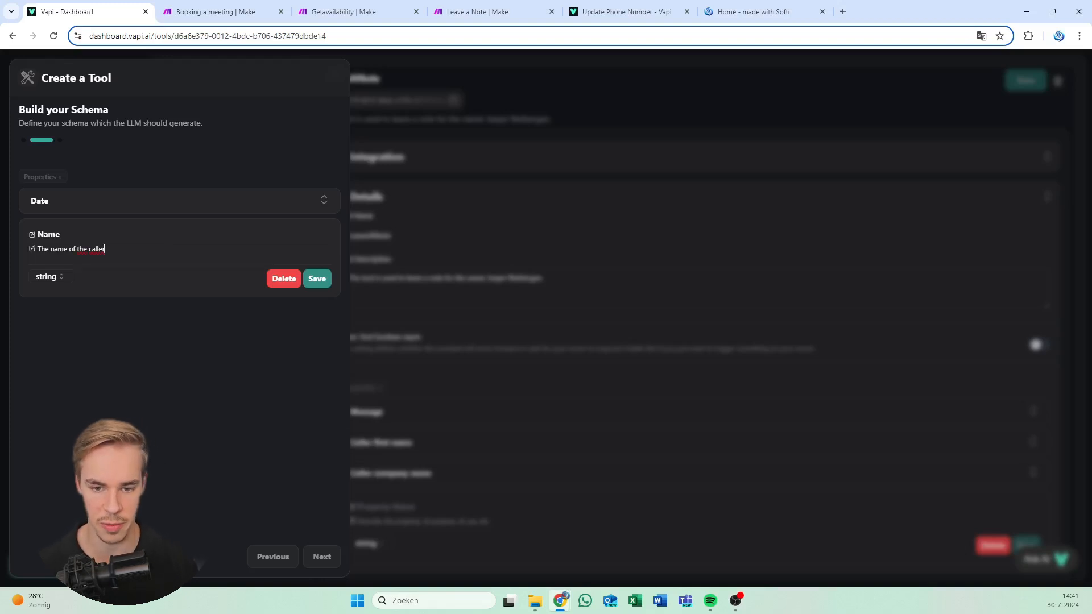
left_click(316, 278)
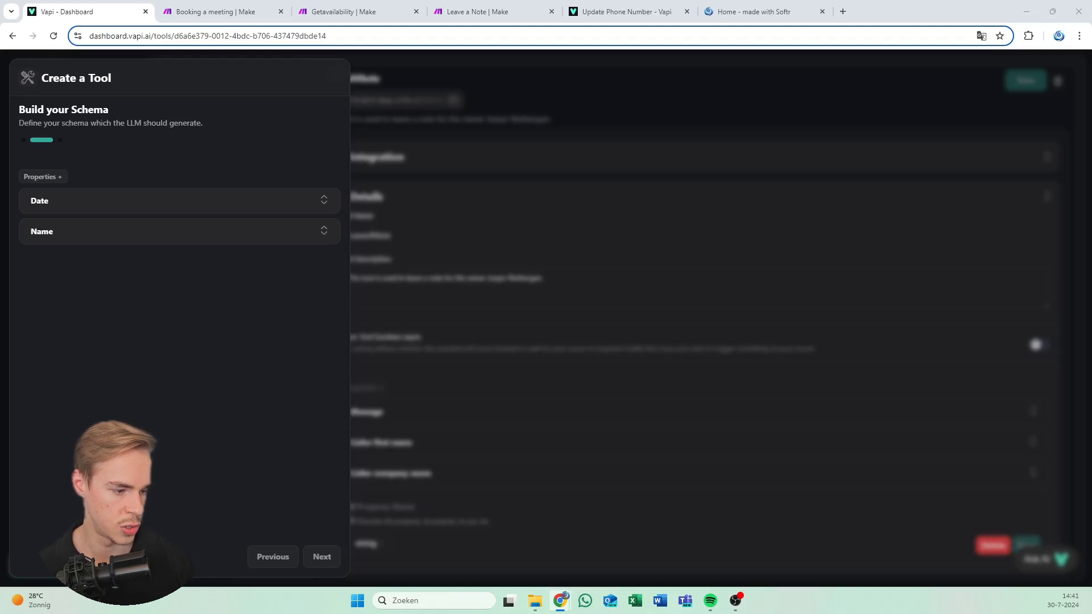
Add and save an About property described as 'The subject of the meeting'
left_click(44, 179)
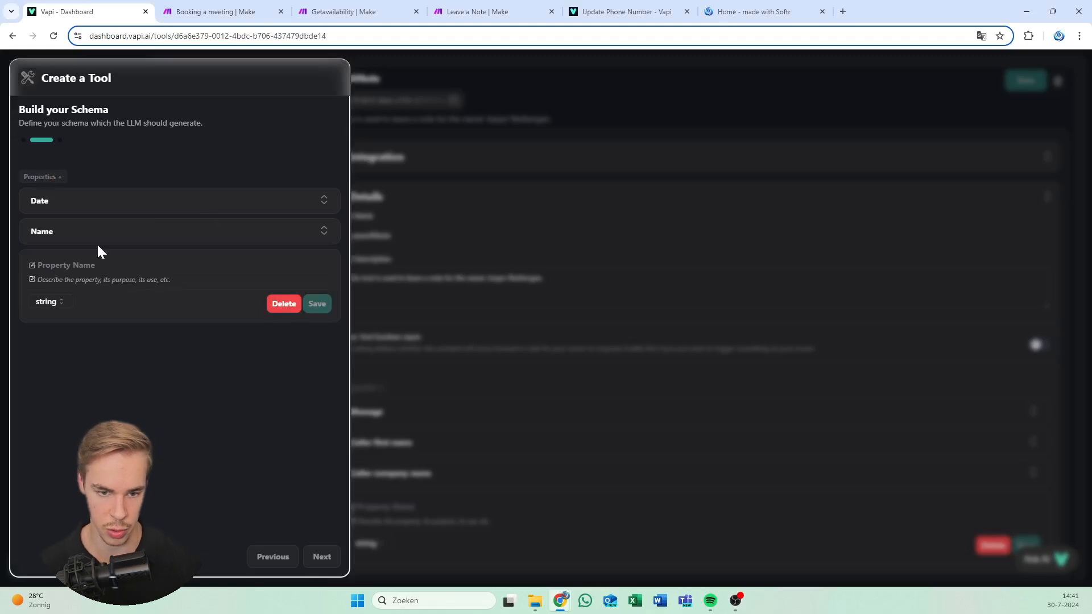
left_click(97, 265)
type("About")
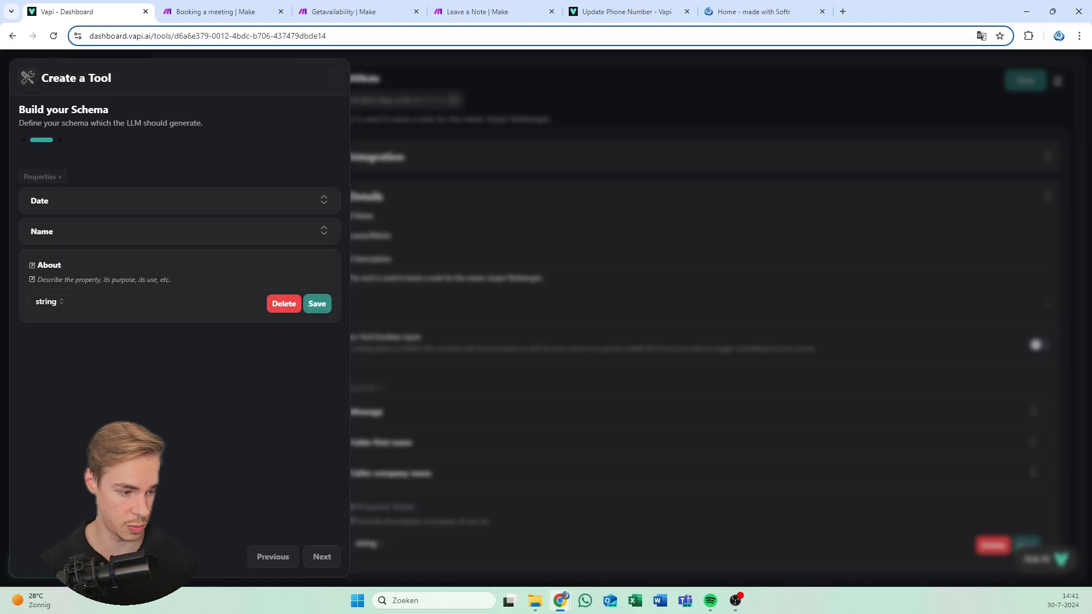
key("Tab")
type("The s")
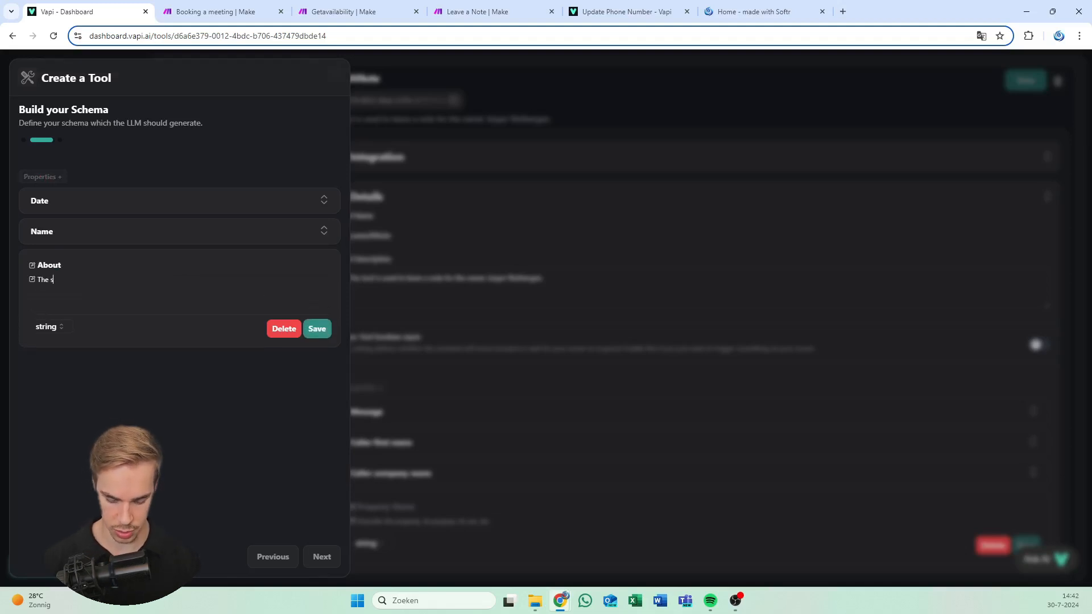
type("ubject of the ")
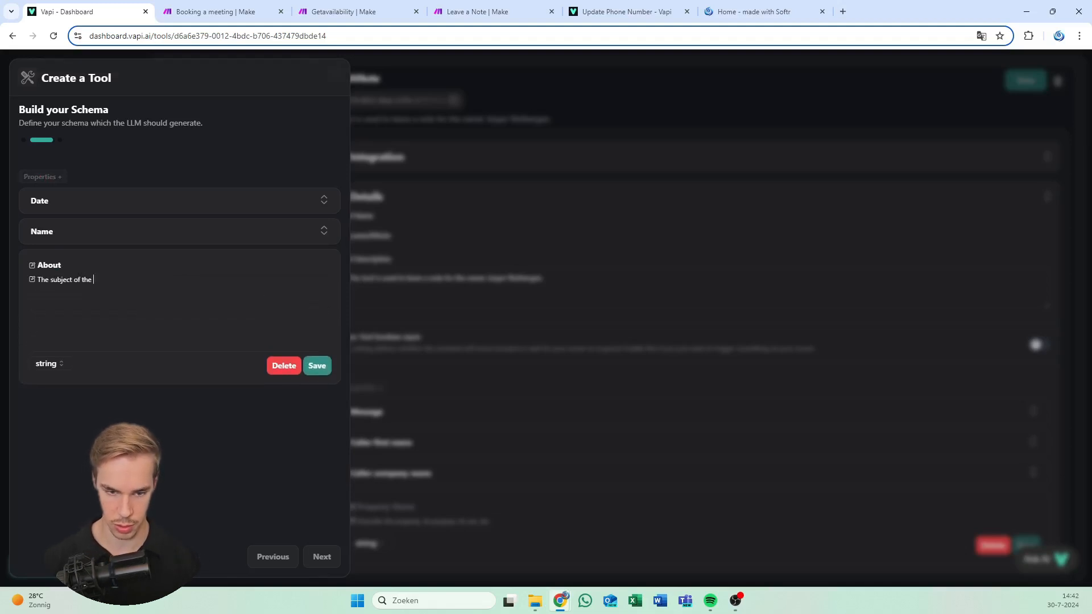
type("meeting")
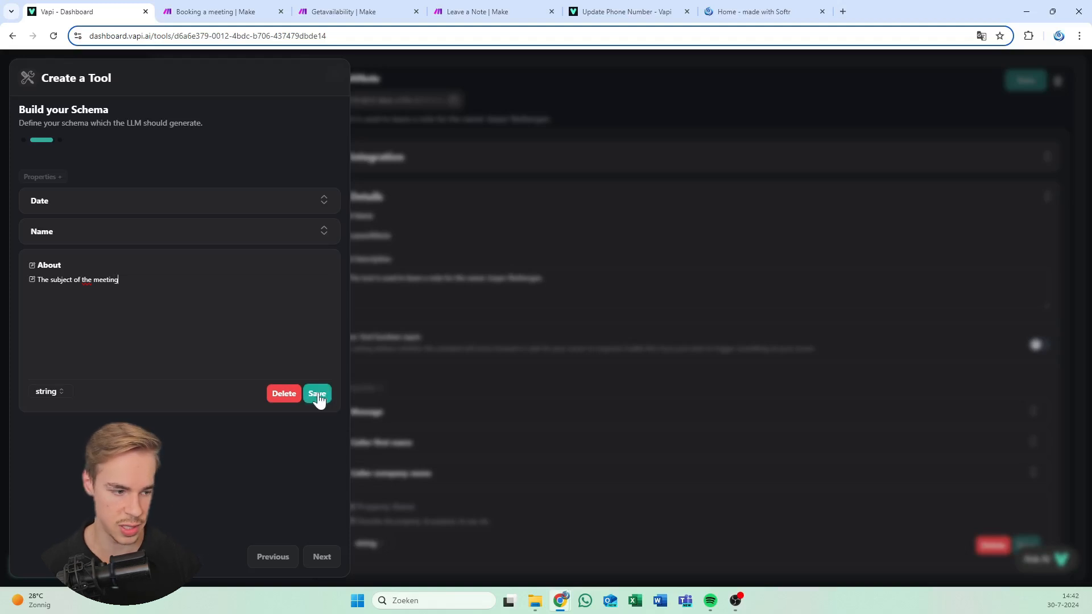
left_click(317, 394)
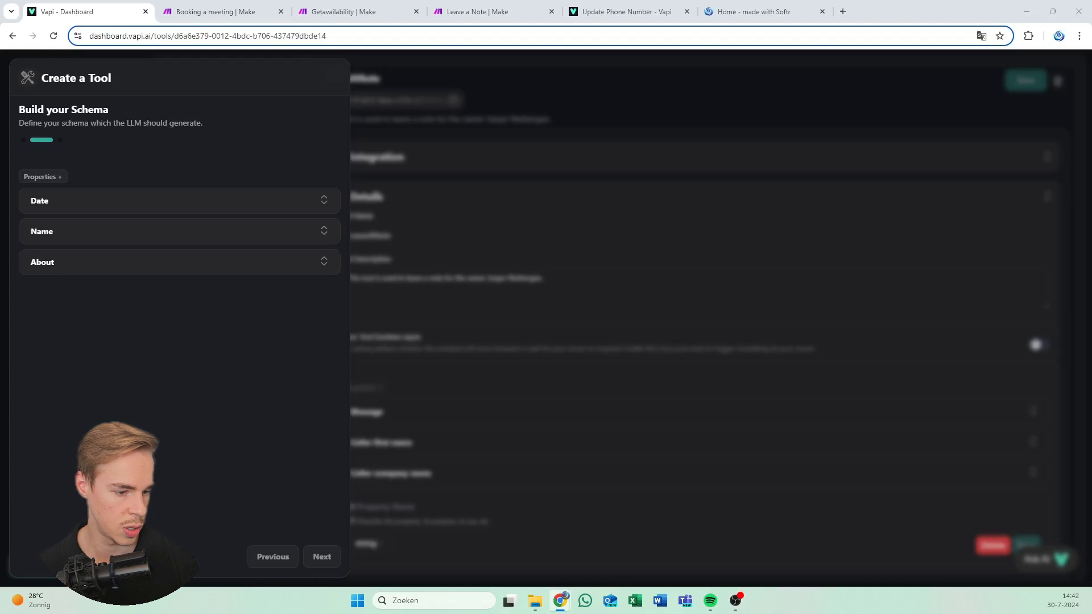
key("ctrl+minus")
key("ctrl+minus")
key("ctrl+minus")
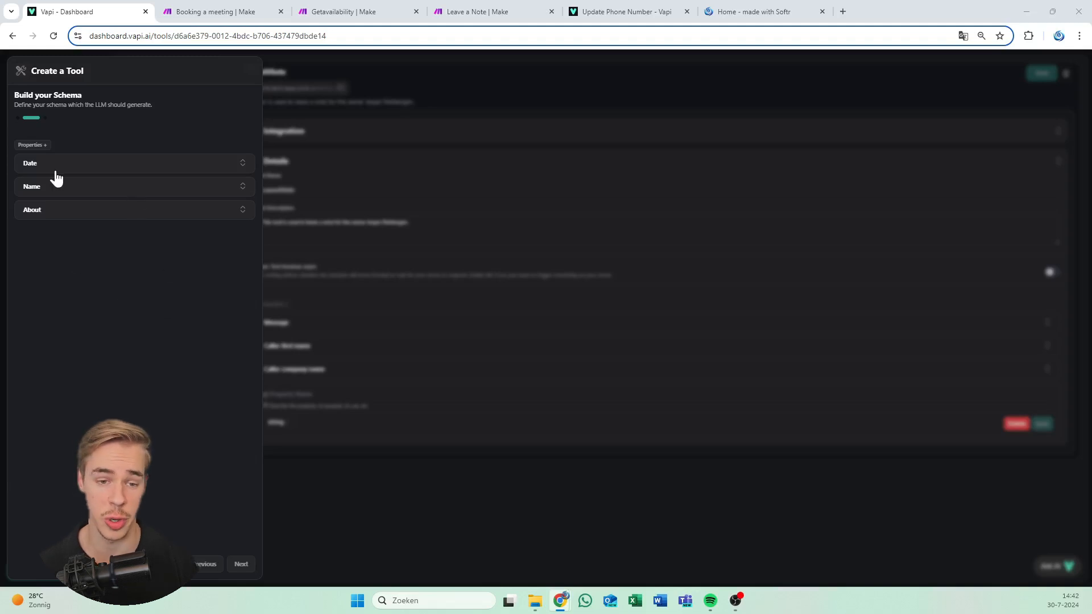
Add and save an Email property described as 'The email of the caller'
left_click(47, 145)
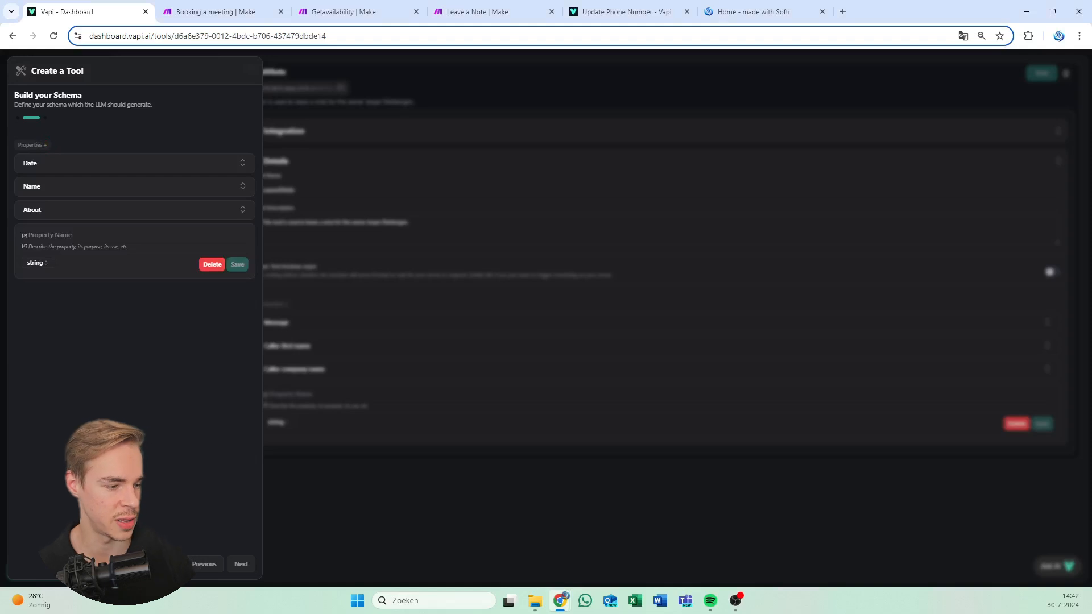
left_click(51, 234)
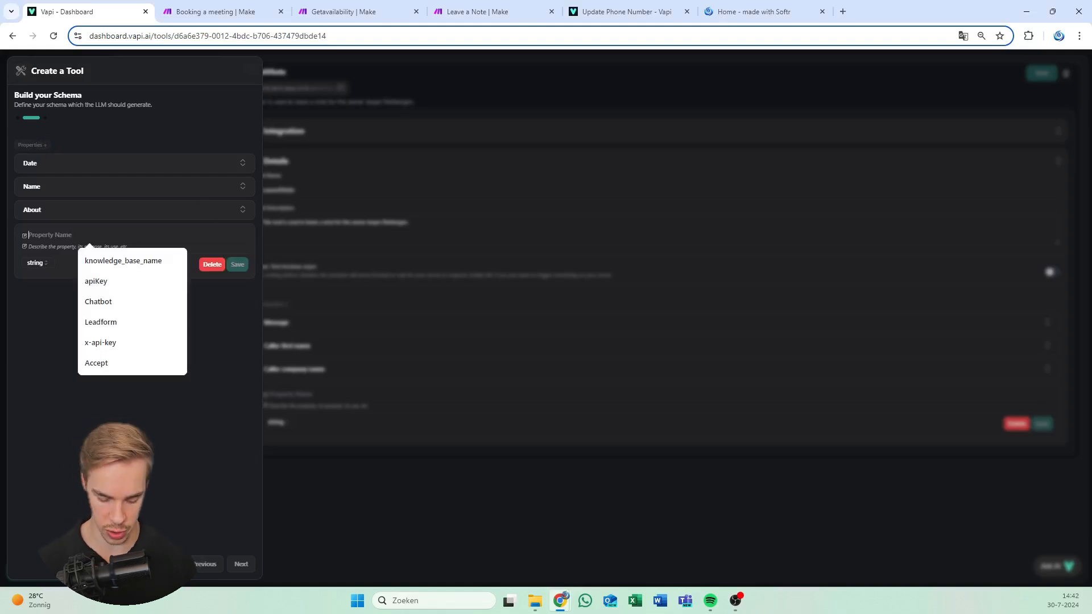
type("Email")
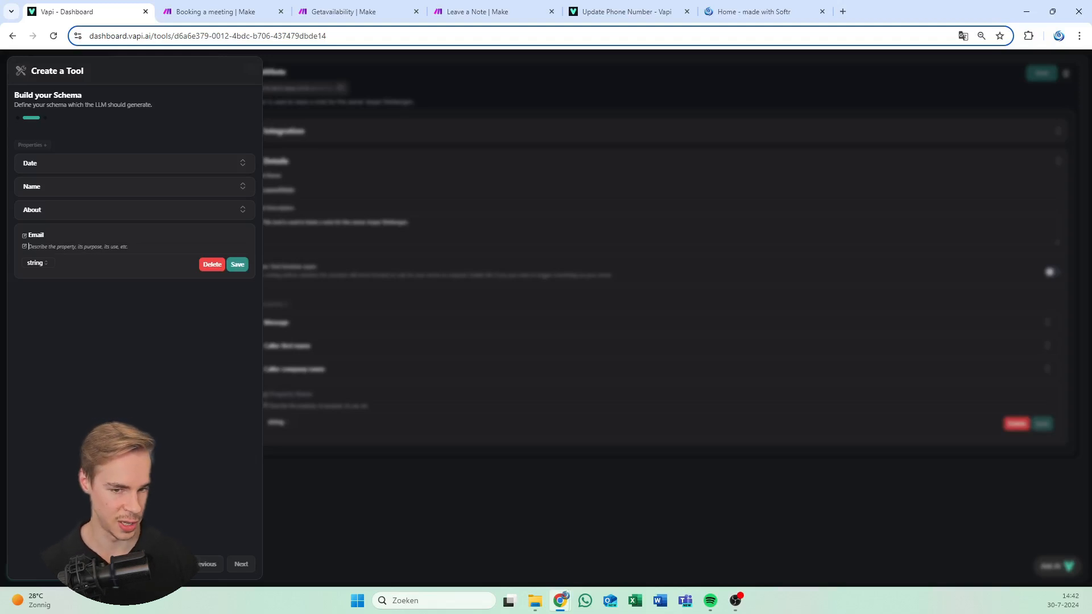
type("The email of")
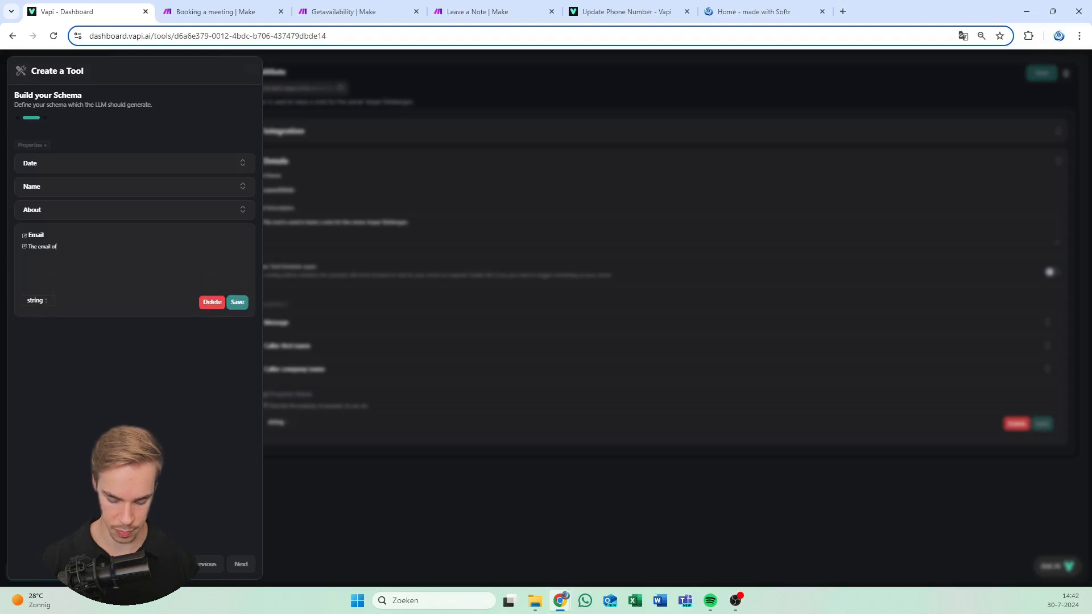
type(" the caller")
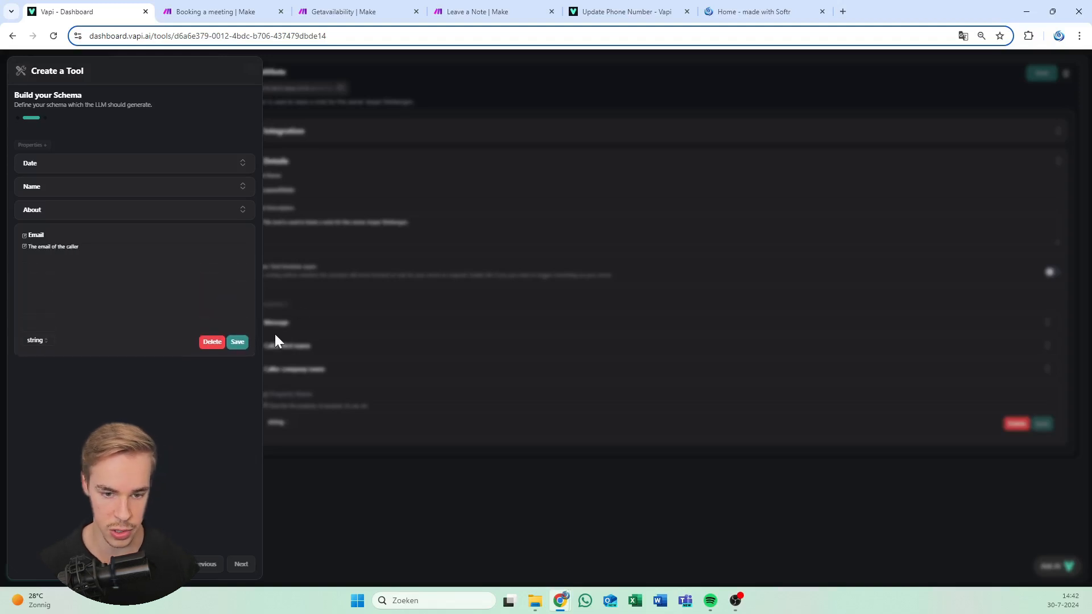
left_click(237, 342)
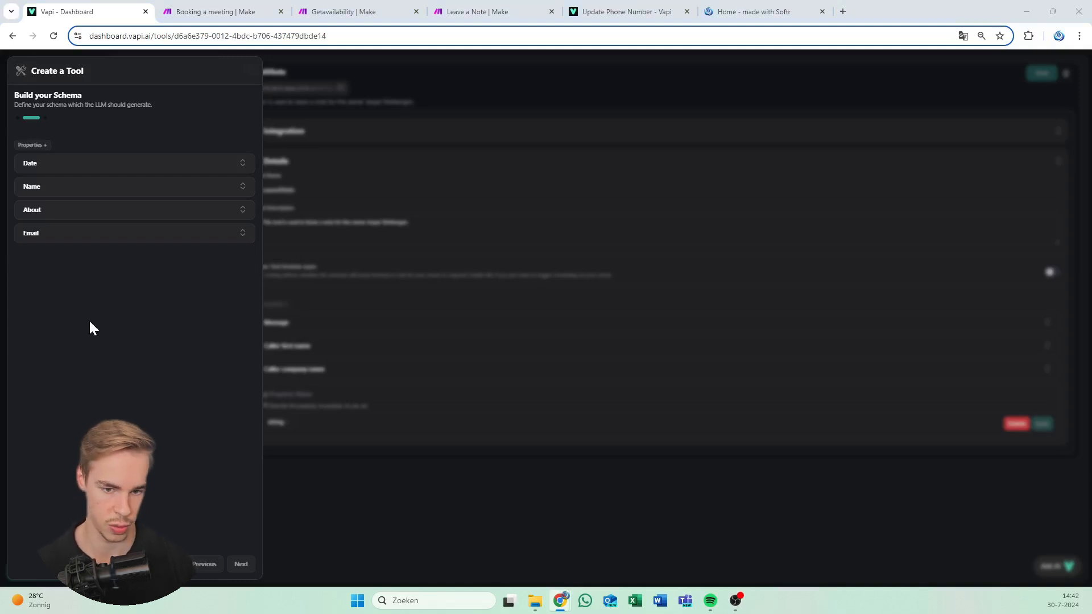
Add and save a Company property described as 'The name of the company of the caller'
left_click(42, 144)
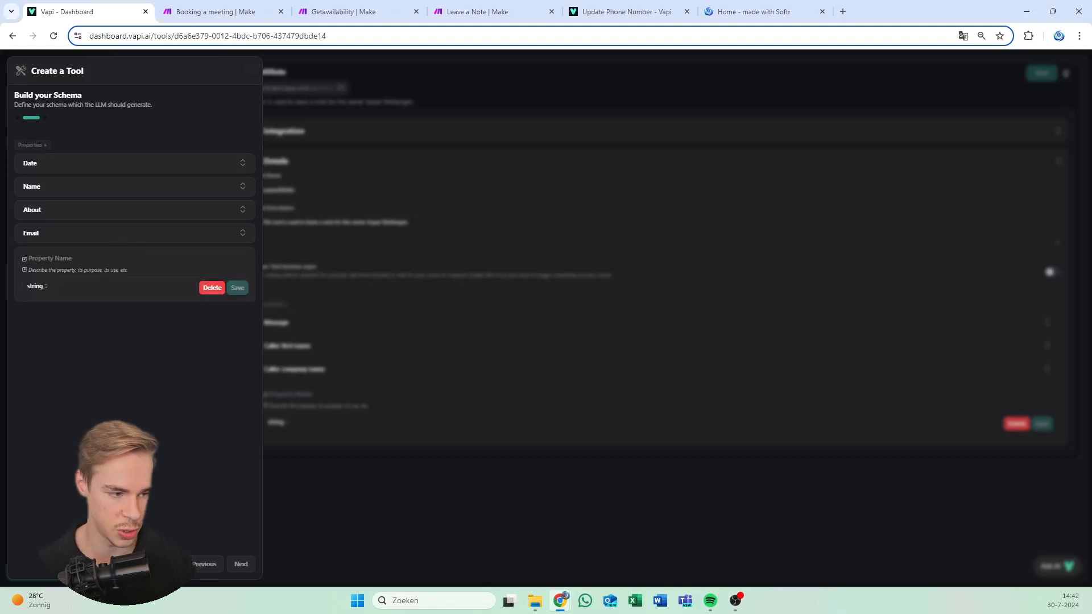
left_click(98, 260)
type("Company")
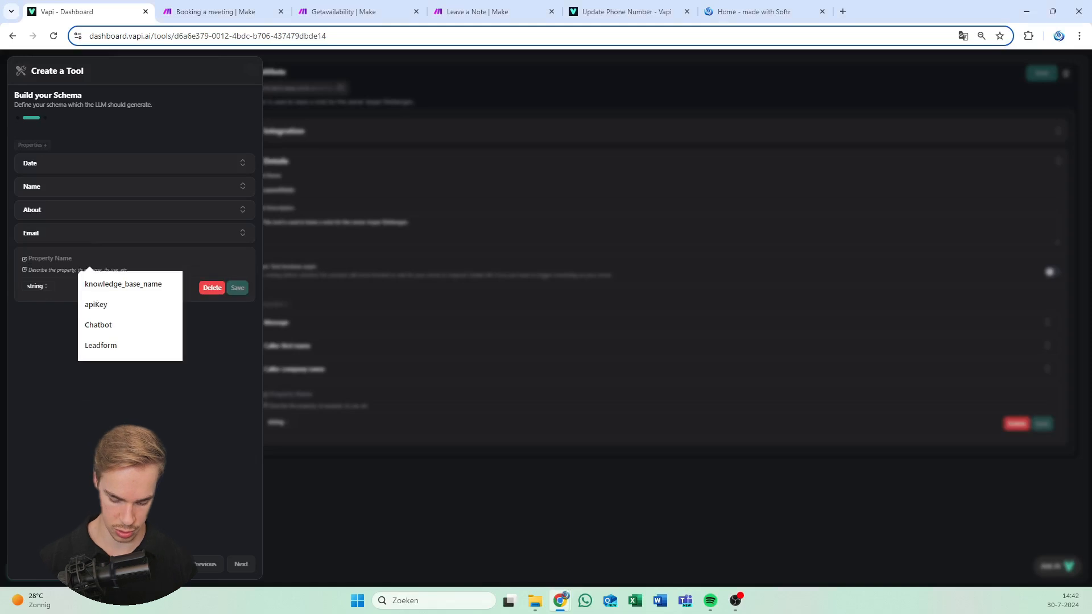
key("Tab")
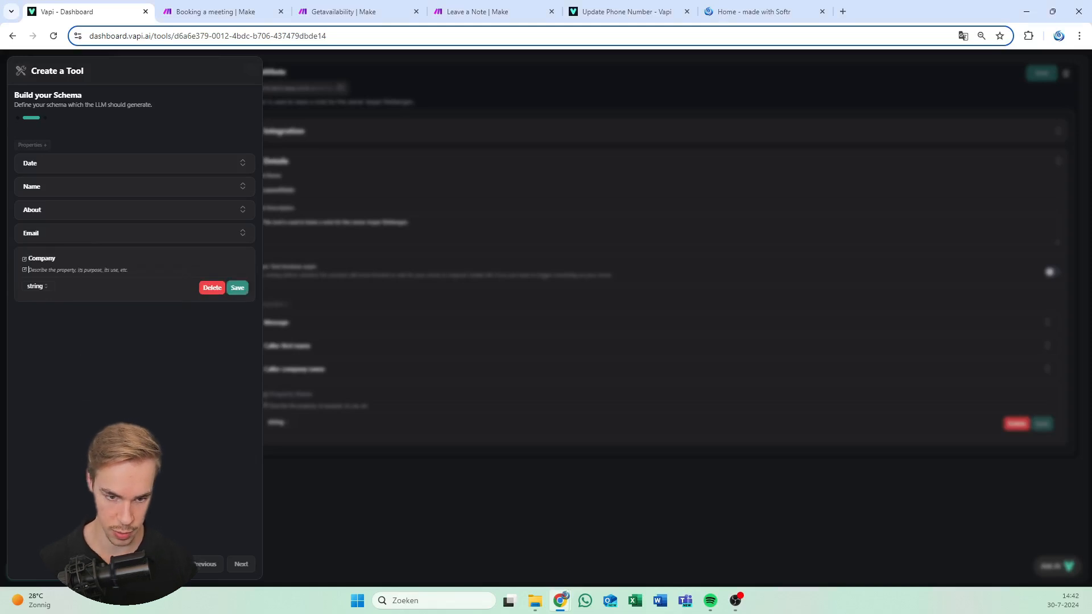
type("The name of the company of the caller")
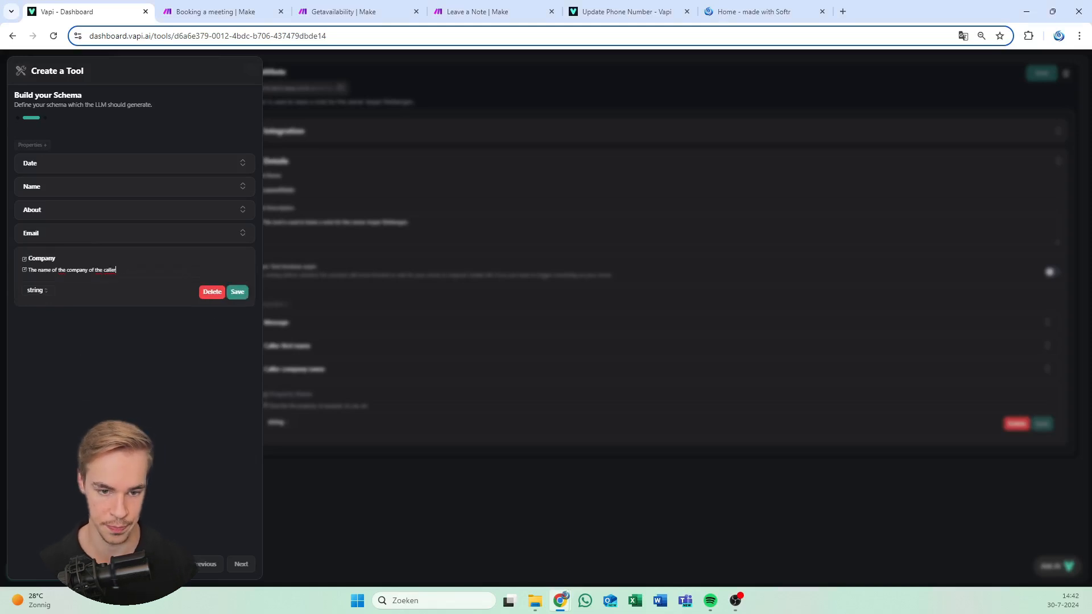
left_click(237, 292)
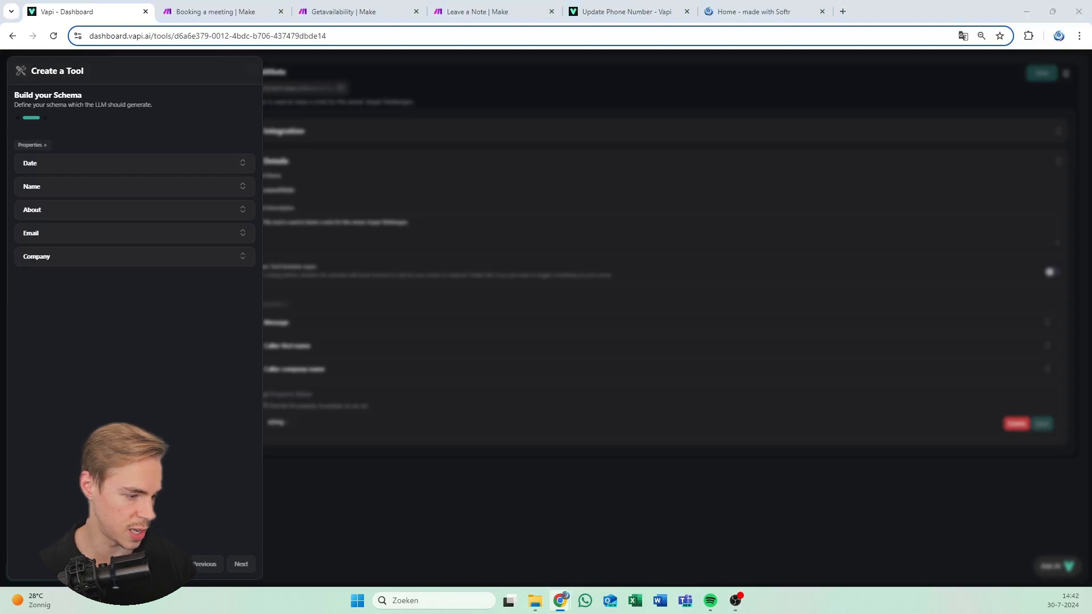
Add and save a Phone number property described as 'The phone number that the caller is calling with'
left_click(32, 145)
left_click(49, 282)
type("Phone number")
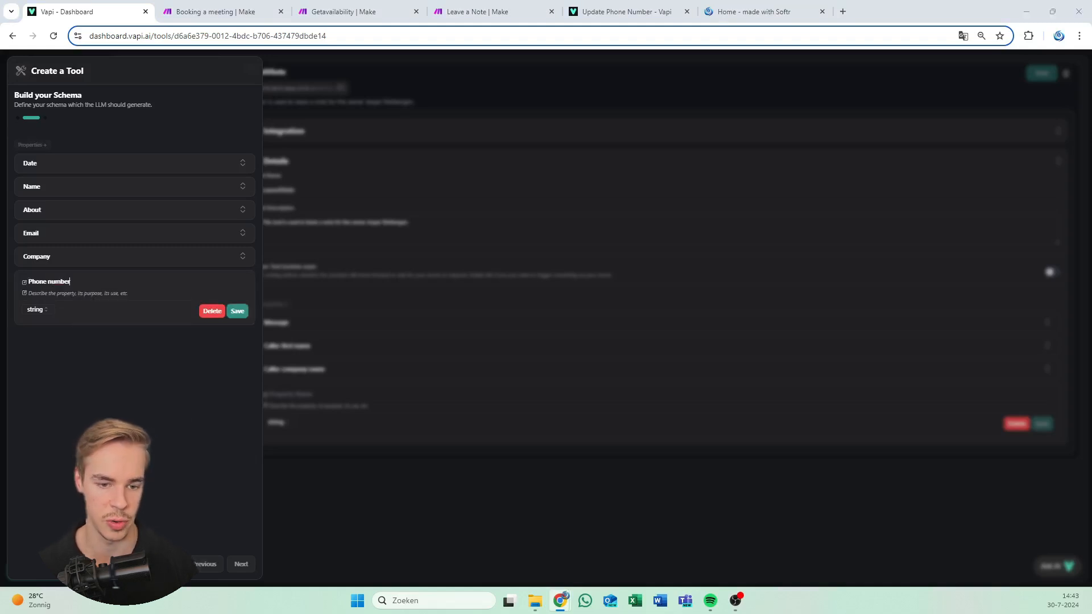
type("The phone number that the caller is calling with.")
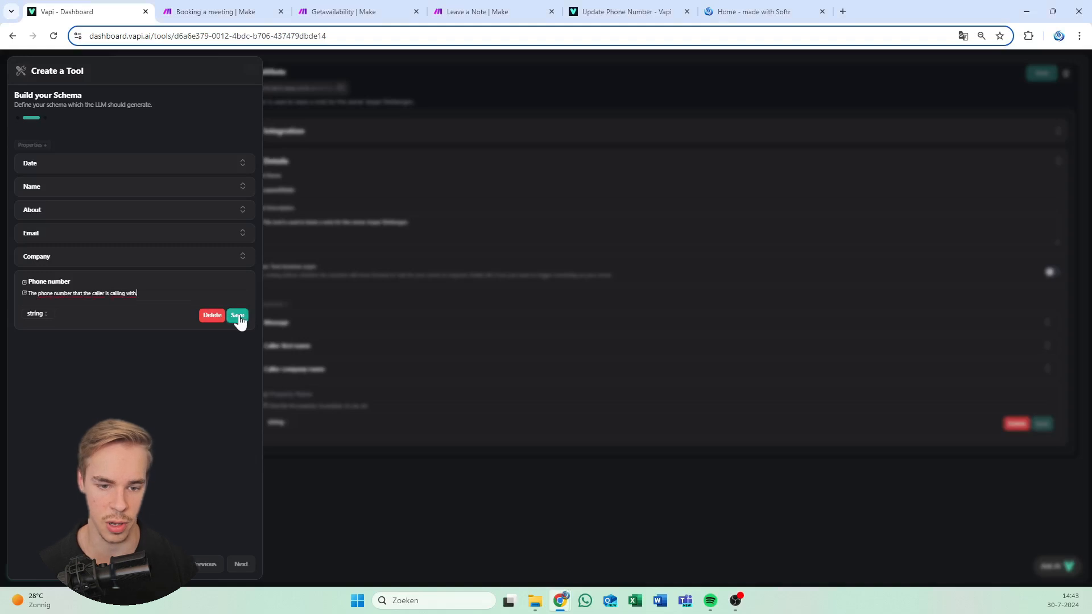
left_click(238, 316)
key("ctrl+minus")
key("ctrl+minus")
key("ctrl+minus")
key("ctrl+minus")
key("ctrl+minus")
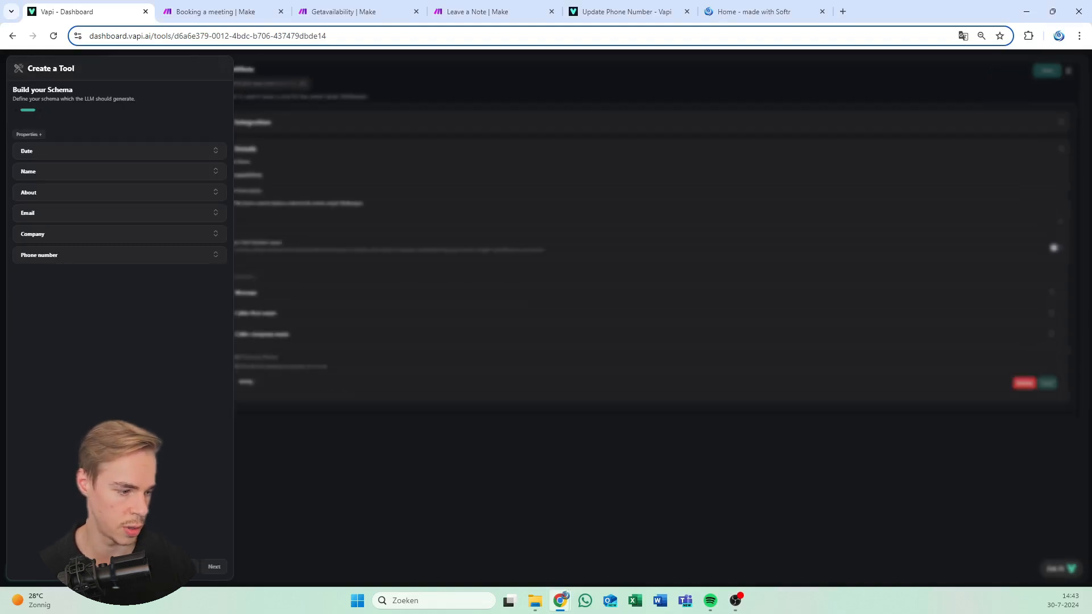
key("ctrl+plus")
key("ctrl+plus")
key("ctrl+plus")
key("ctrl+plus")
key("ctrl+plus")
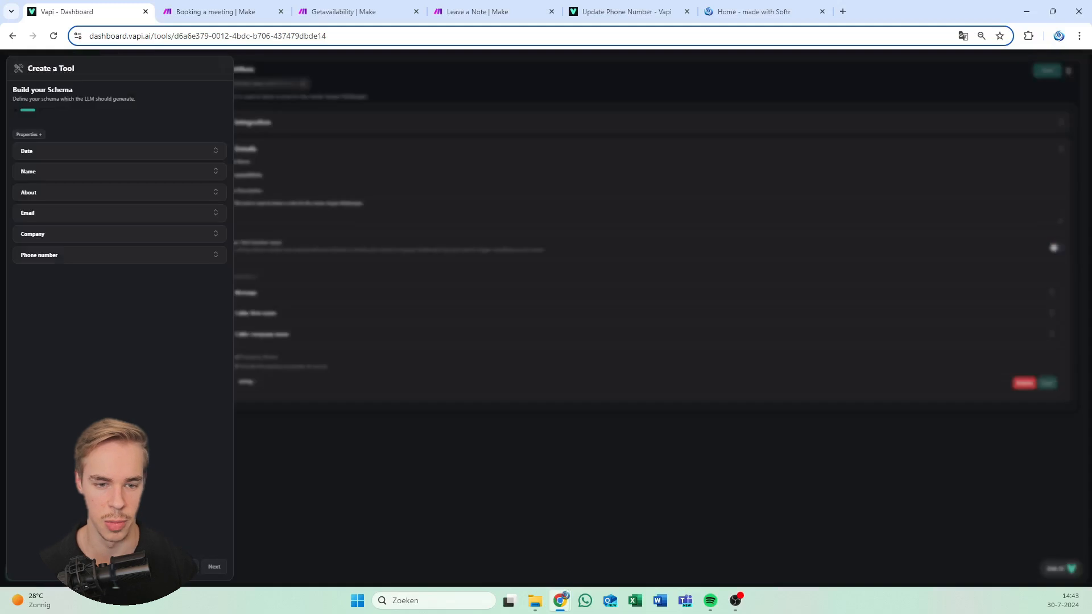
key("ctrl+plus")
key("ctrl+plus")
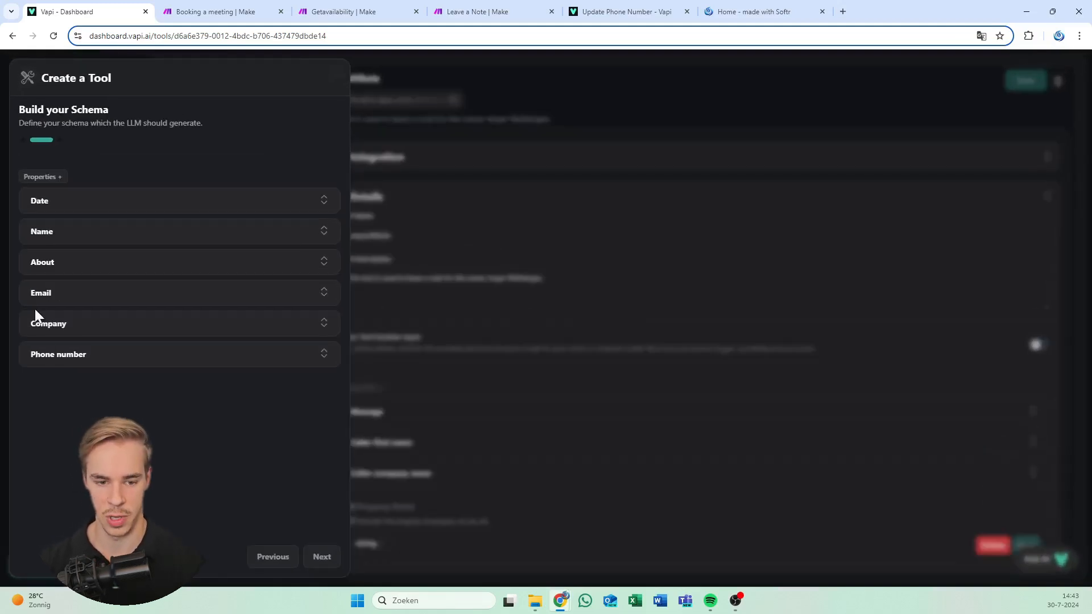
Review all six schema properties, then advance to the 'What is this tool for?' step
left_click(175, 359)
left_click(181, 324)
left_click(187, 298)
left_click(204, 261)
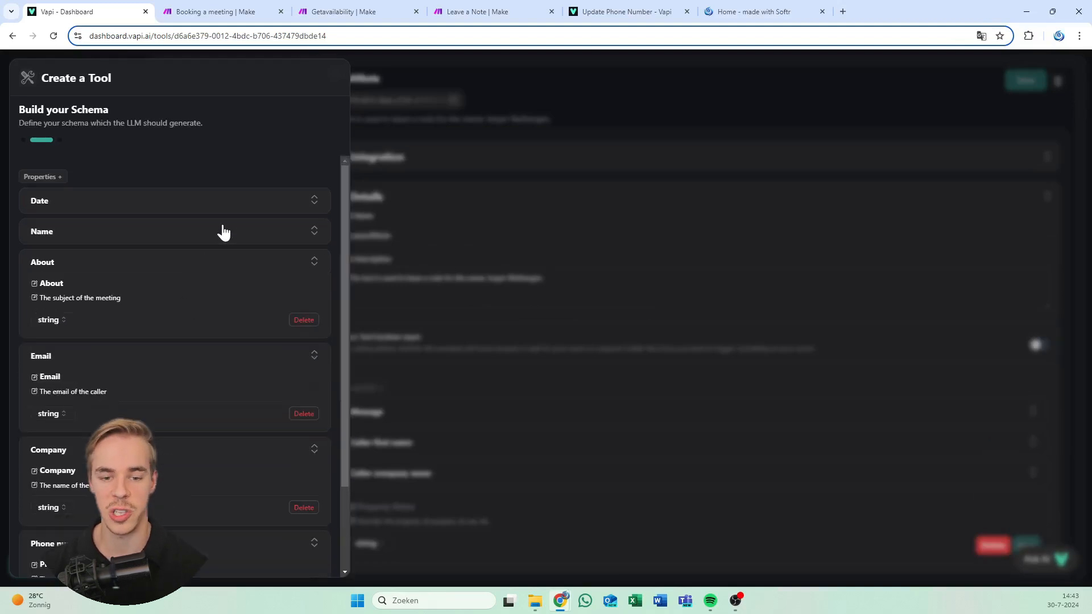
left_click(221, 233)
left_click(214, 211)
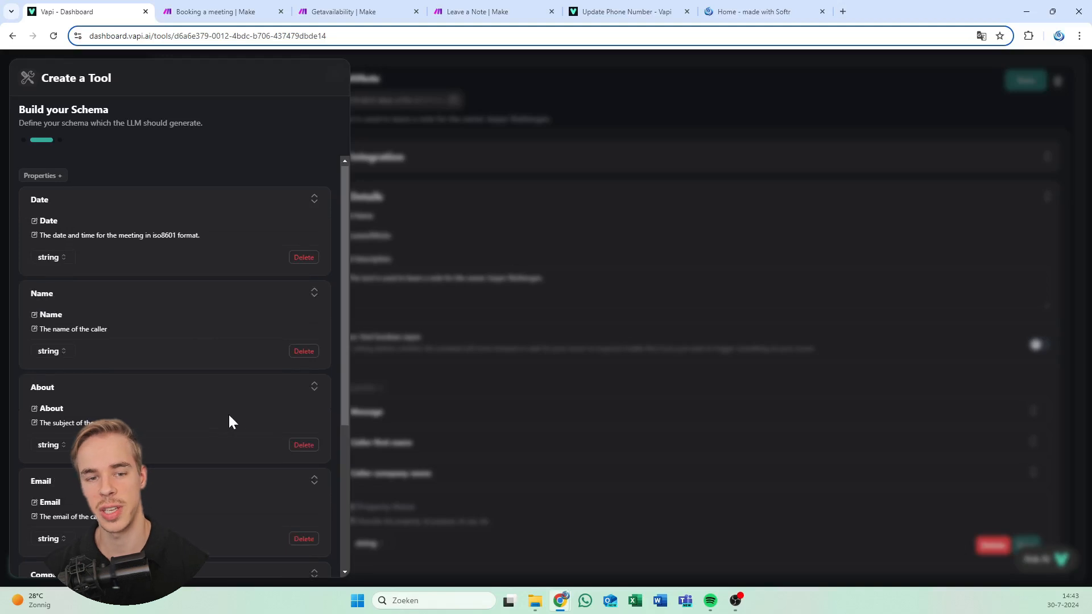
scroll(230, 424, "down", 4)
left_click(314, 557)
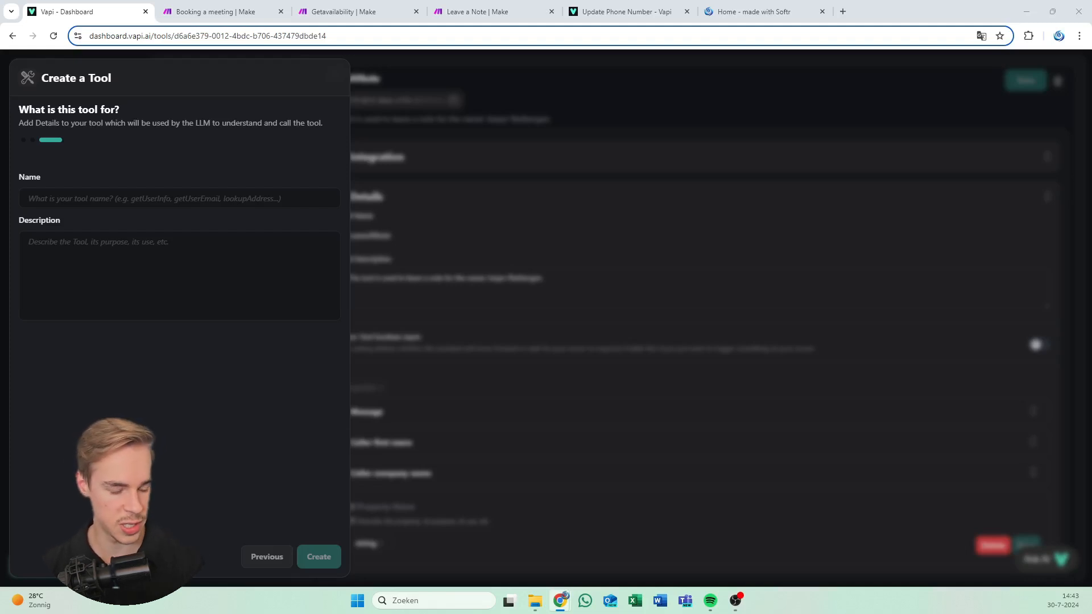
Name the tool Setmeeting with description 'This tool schedules a meeting.' and create it
left_click(179, 275)
type("This tool schedules a meeting.")
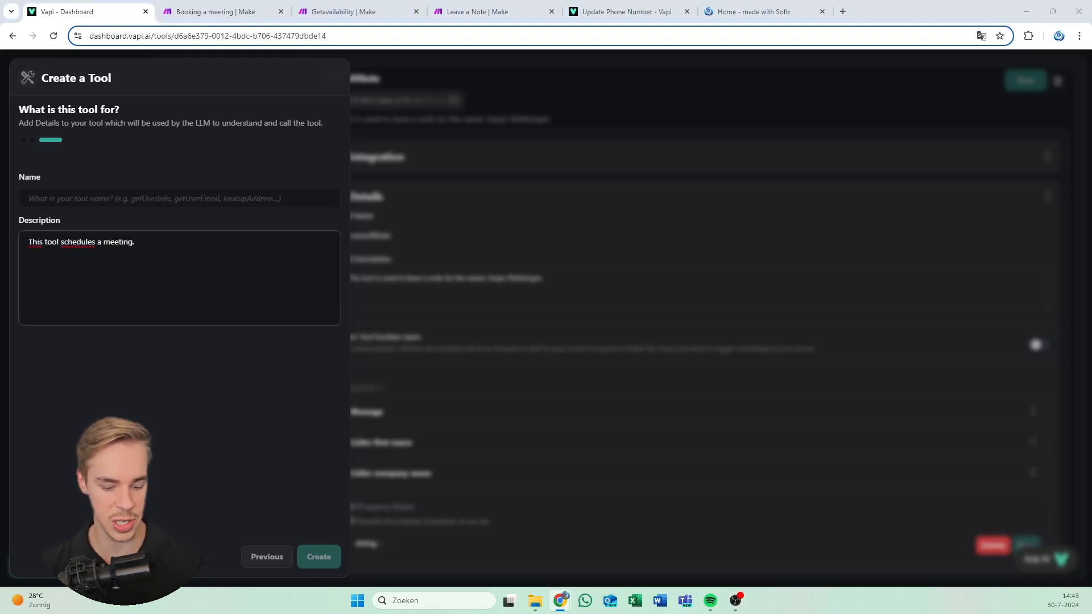
left_click(212, 207)
type("Setmeeting")
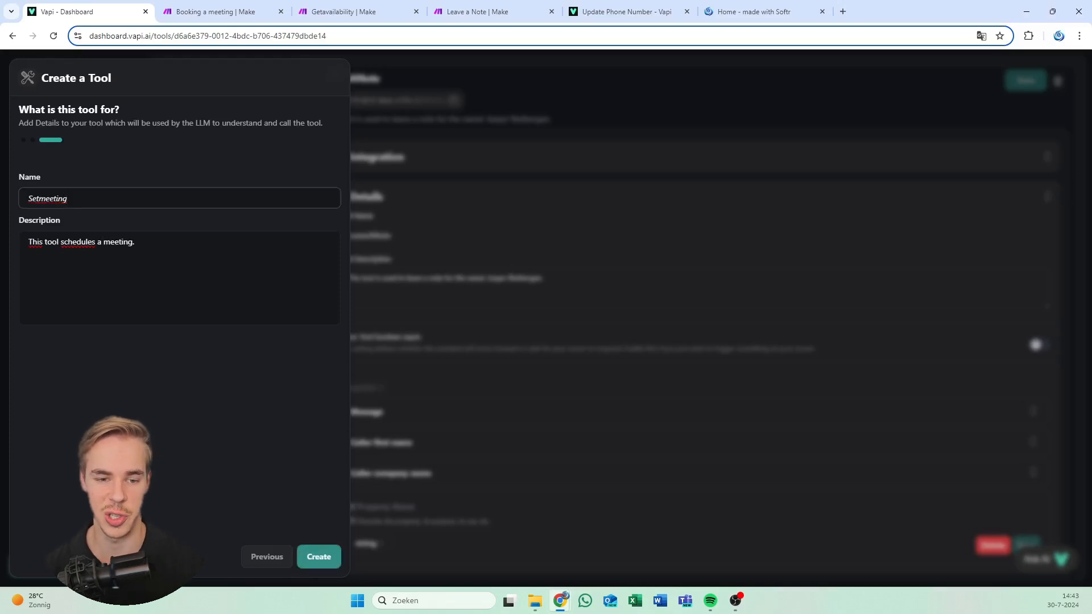
left_click(135, 242)
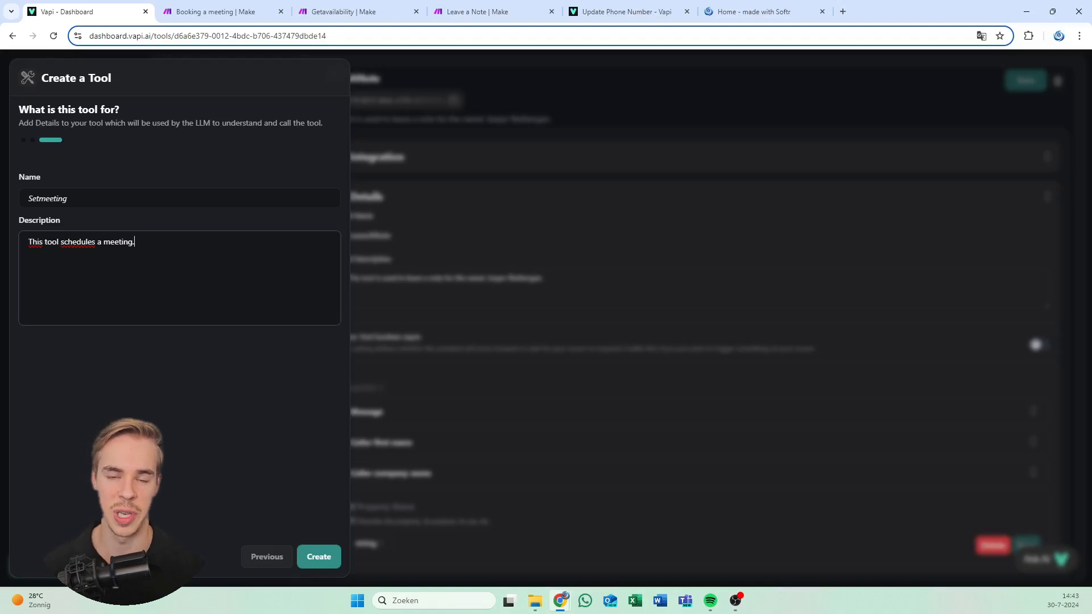
left_click(222, 363)
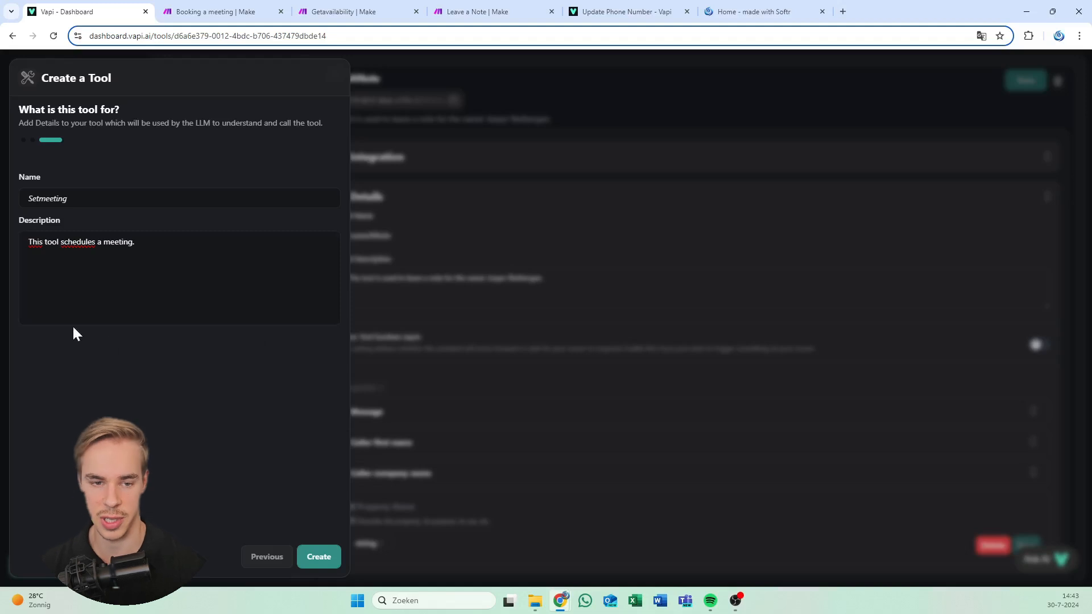
left_click(319, 558)
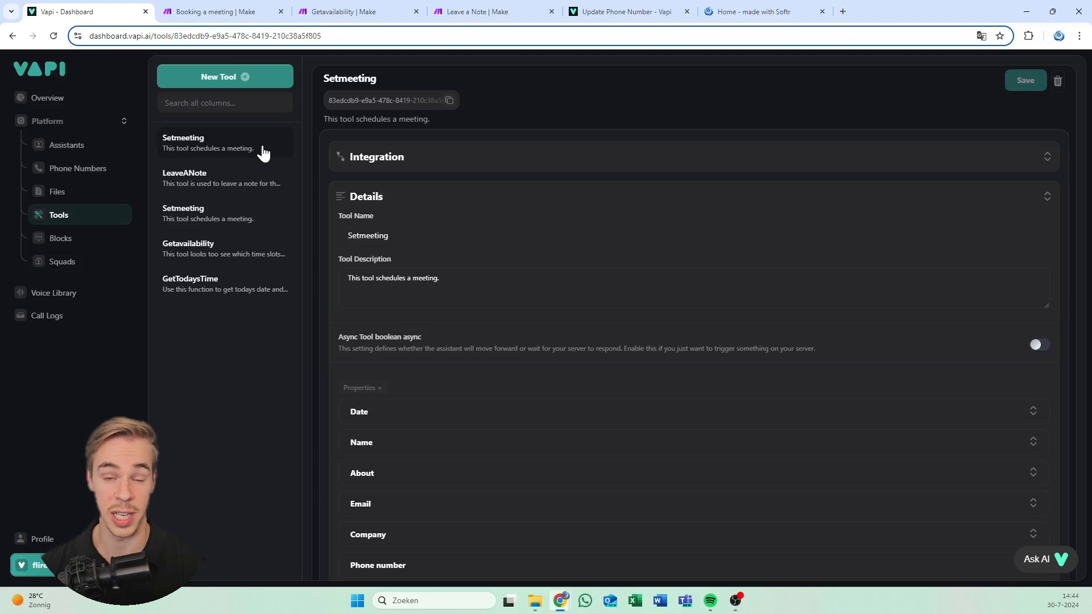
Rename the tool to Setmeeting2, save it, and reveal its Make integration Server URL
left_click(389, 235)
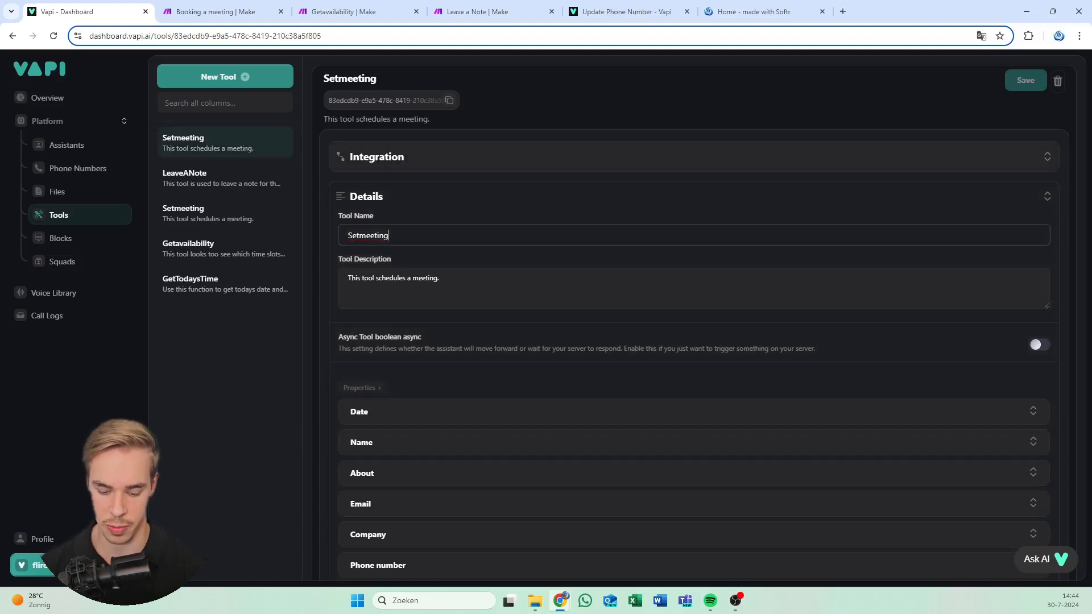
type("2")
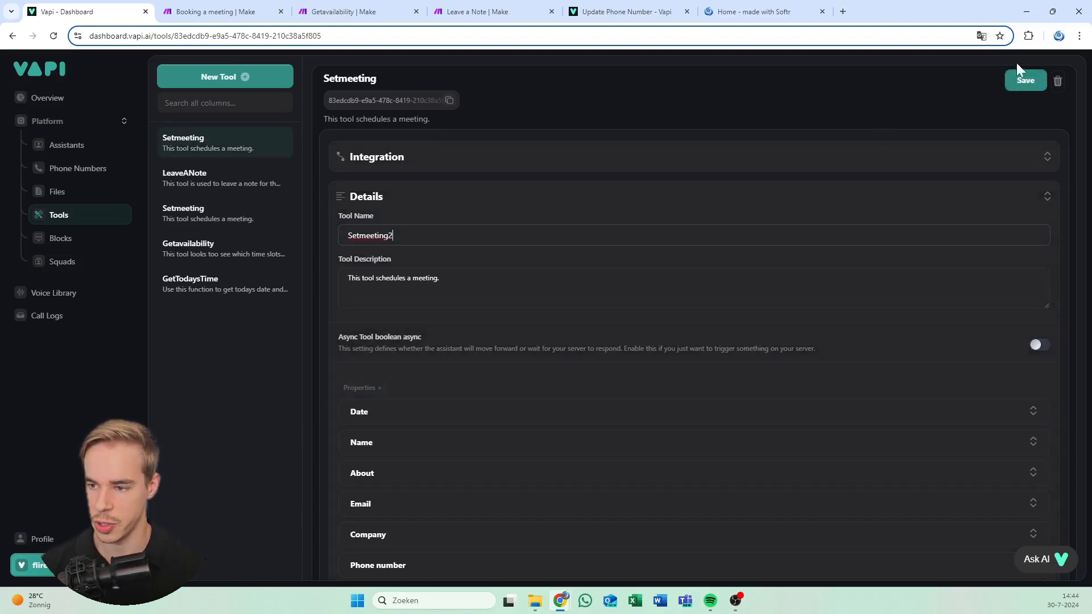
left_click(1021, 79)
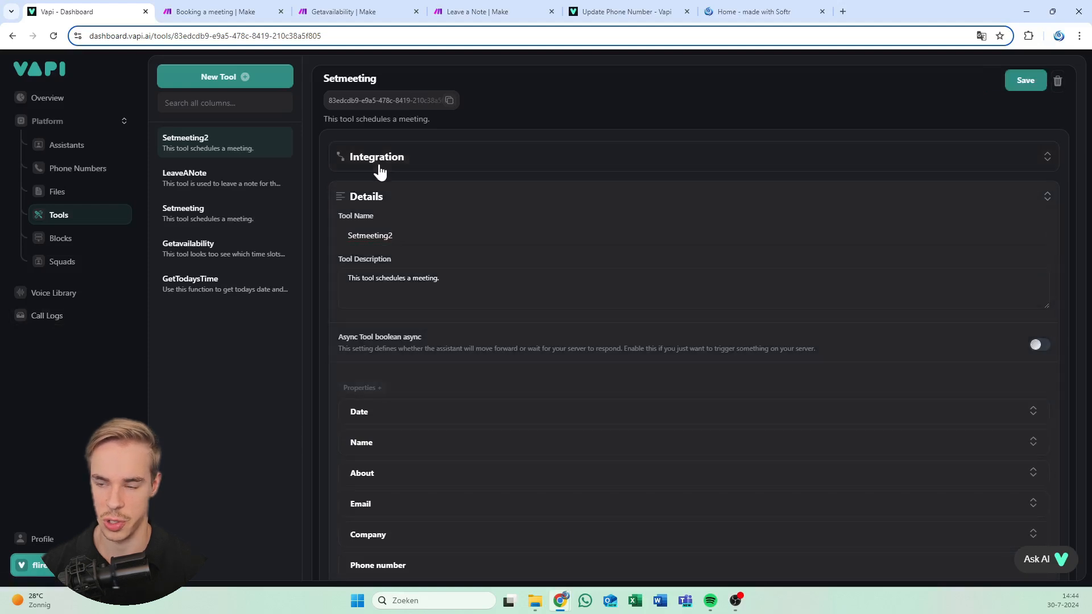
left_click(1039, 84)
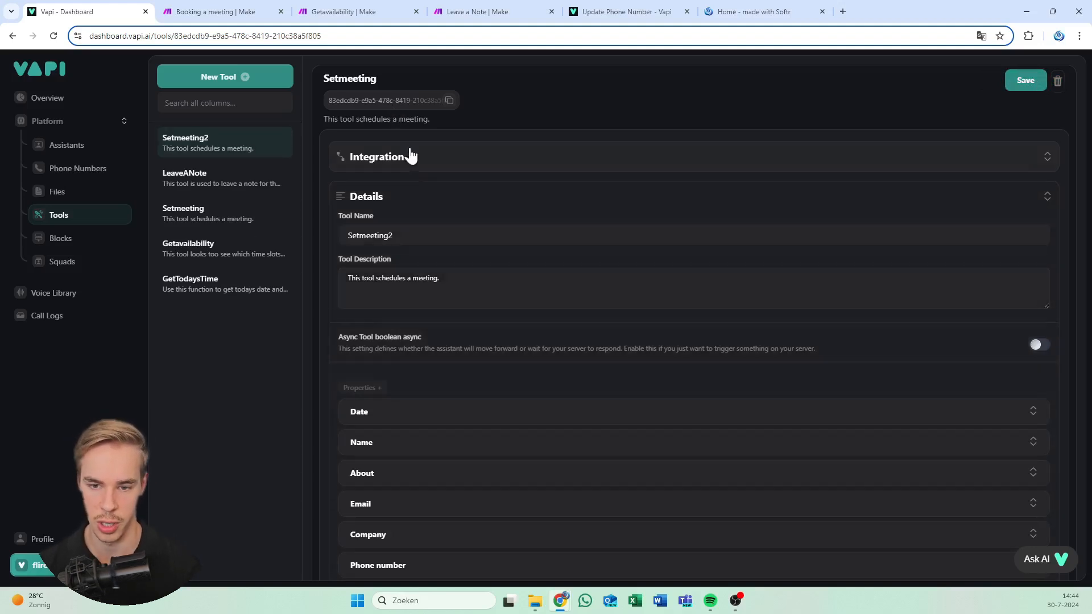
left_click(410, 165)
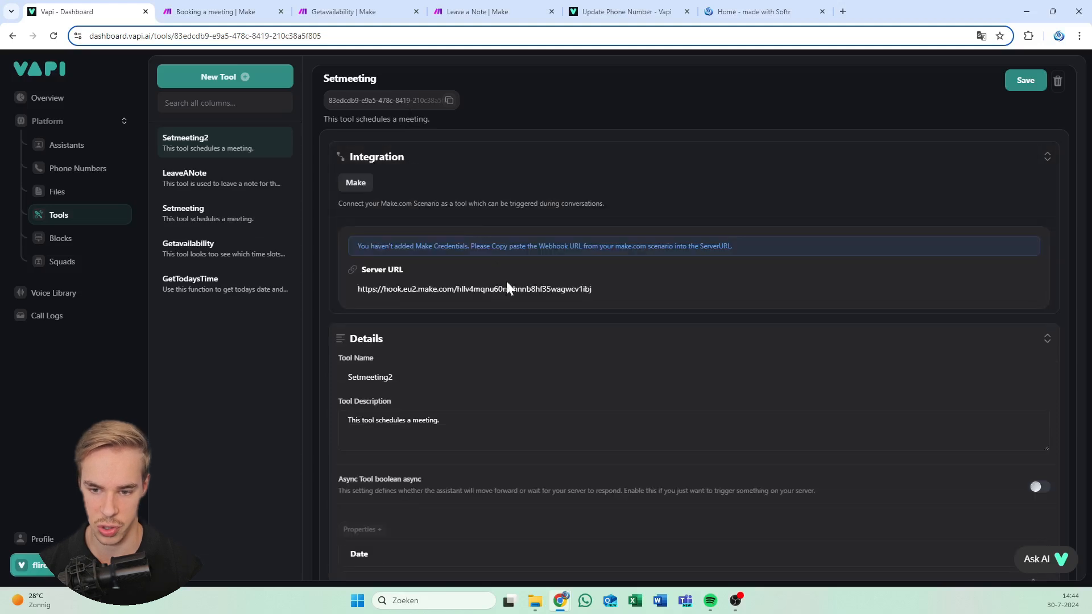
left_click_drag(465, 289, 494, 289)
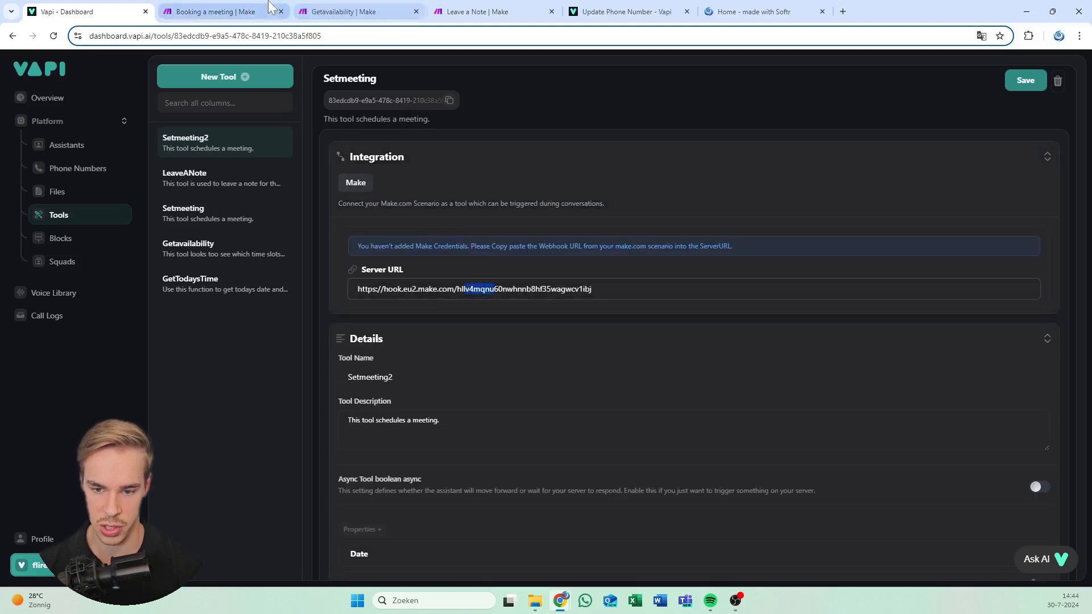
Confirm the Custom webhook in Booking a meeting, save the scenario, and add a second module
left_click(236, 12)
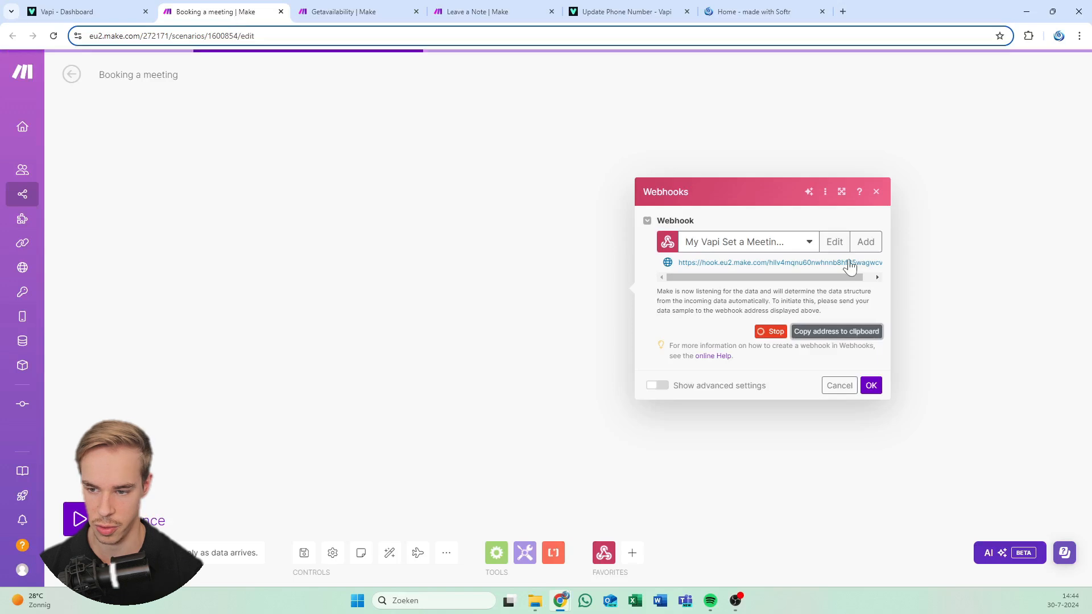
left_click(86, 11)
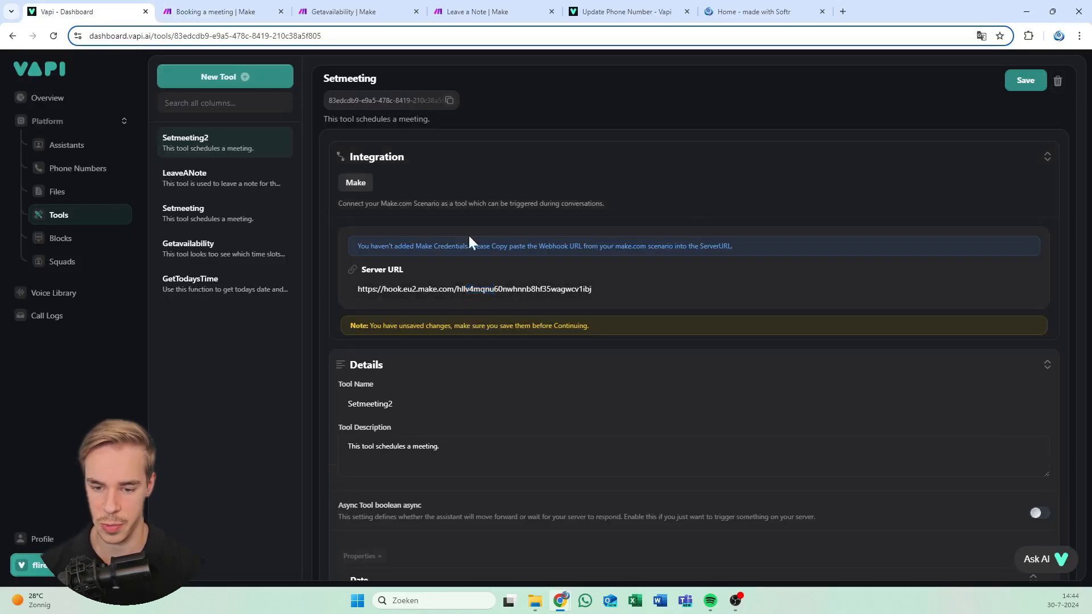
left_click(195, 11)
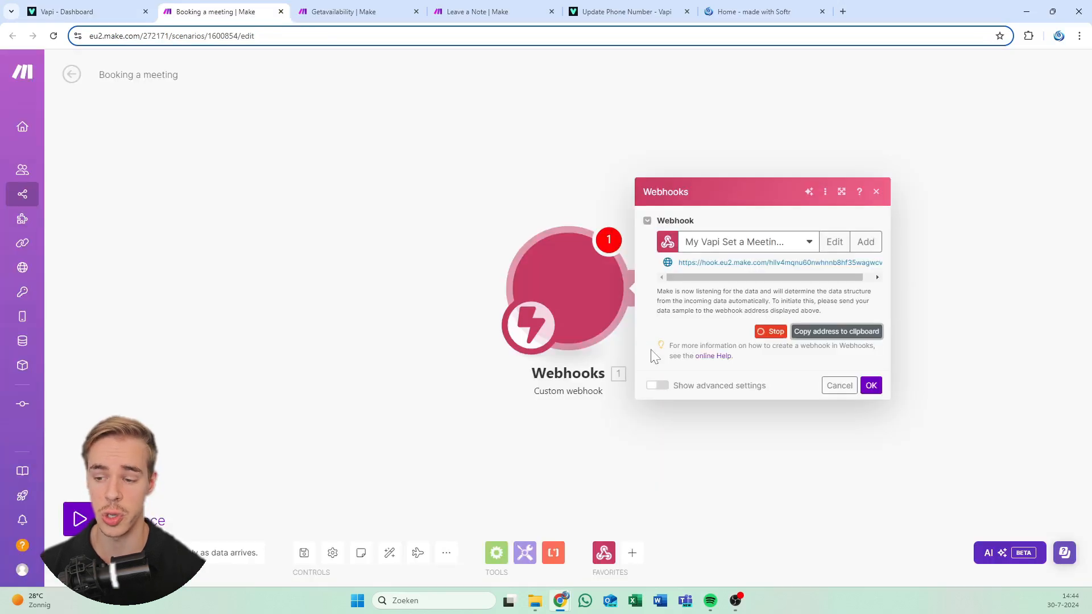
left_click(871, 386)
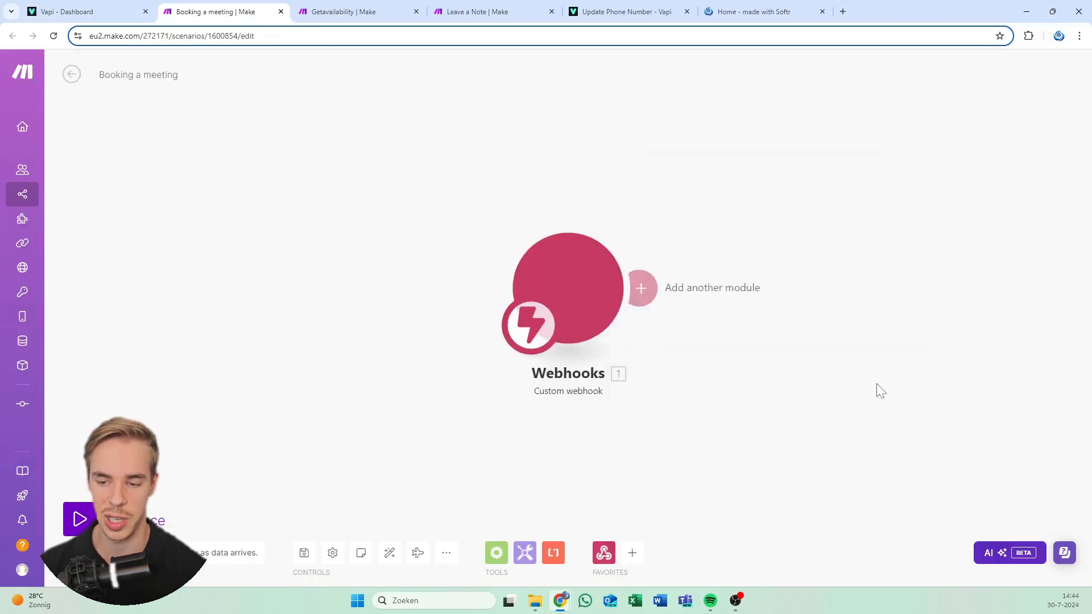
left_click_drag(876, 387, 484, 369)
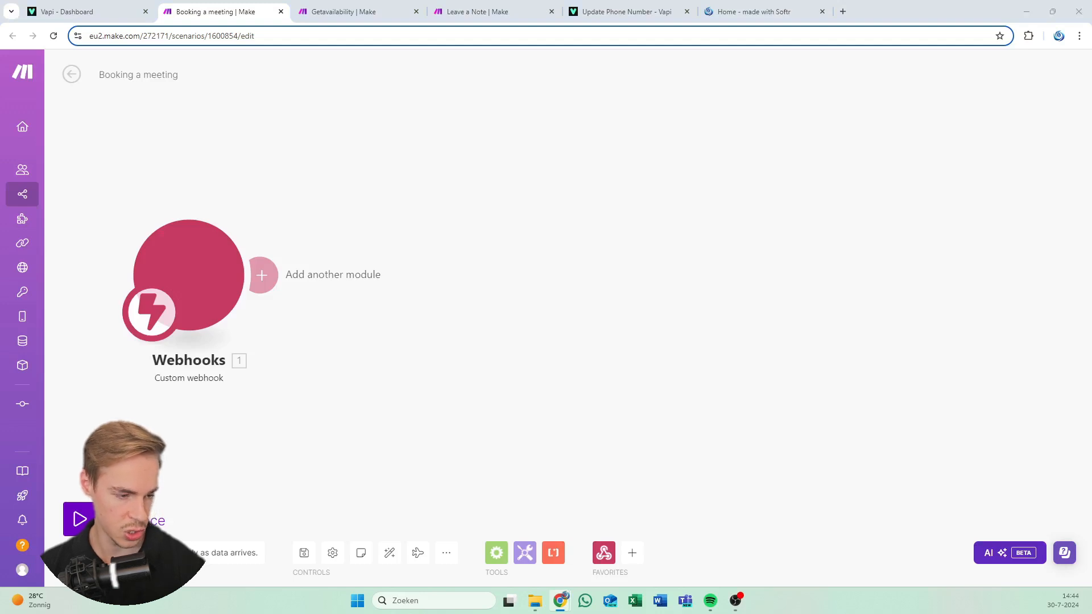
left_click_drag(428, 258, 506, 241)
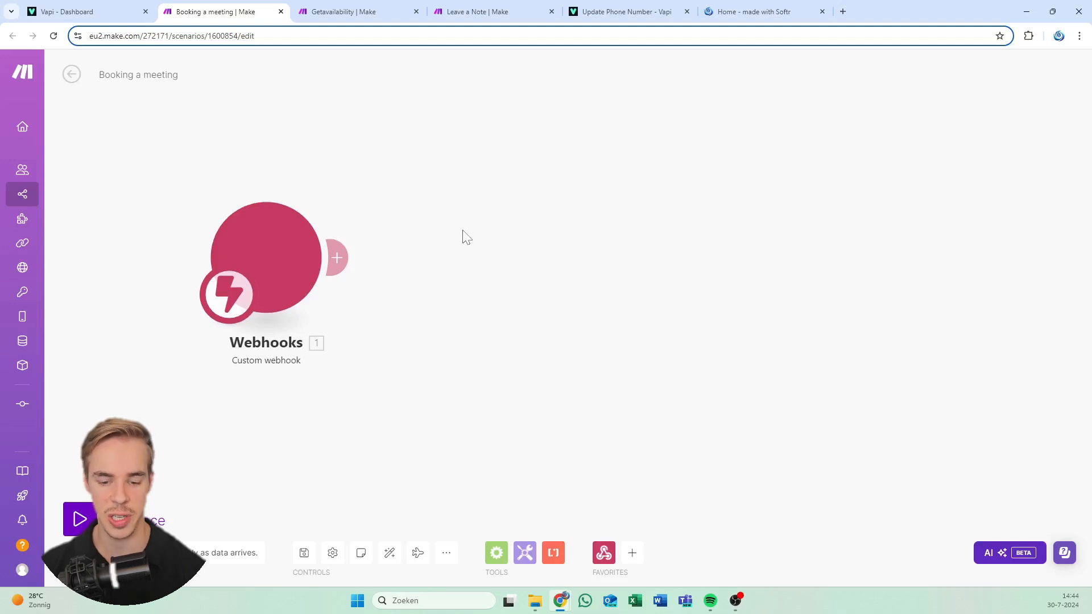
left_click(302, 555)
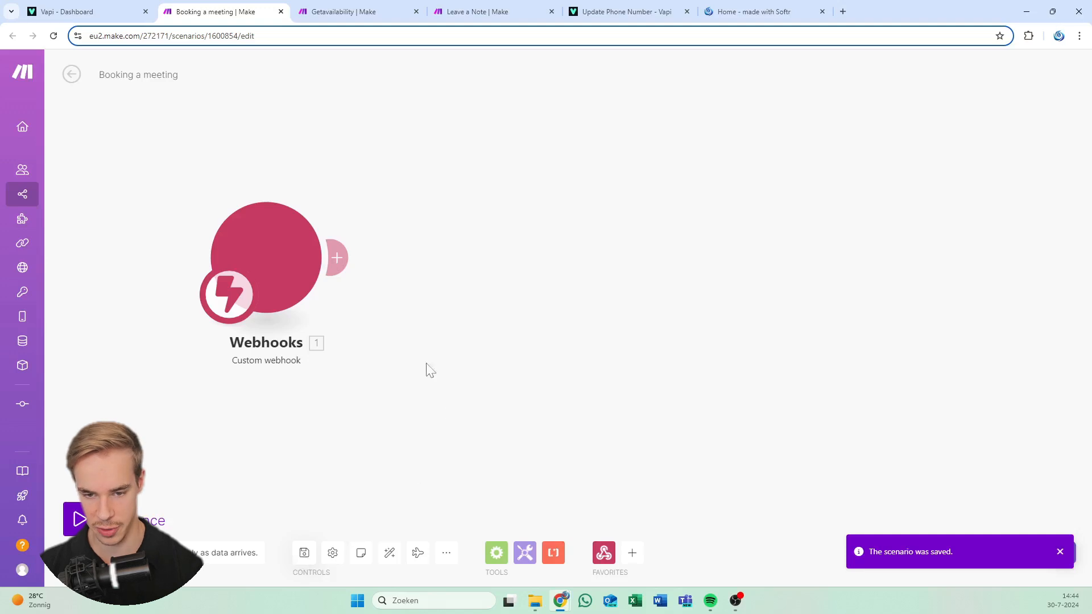
left_click(340, 257)
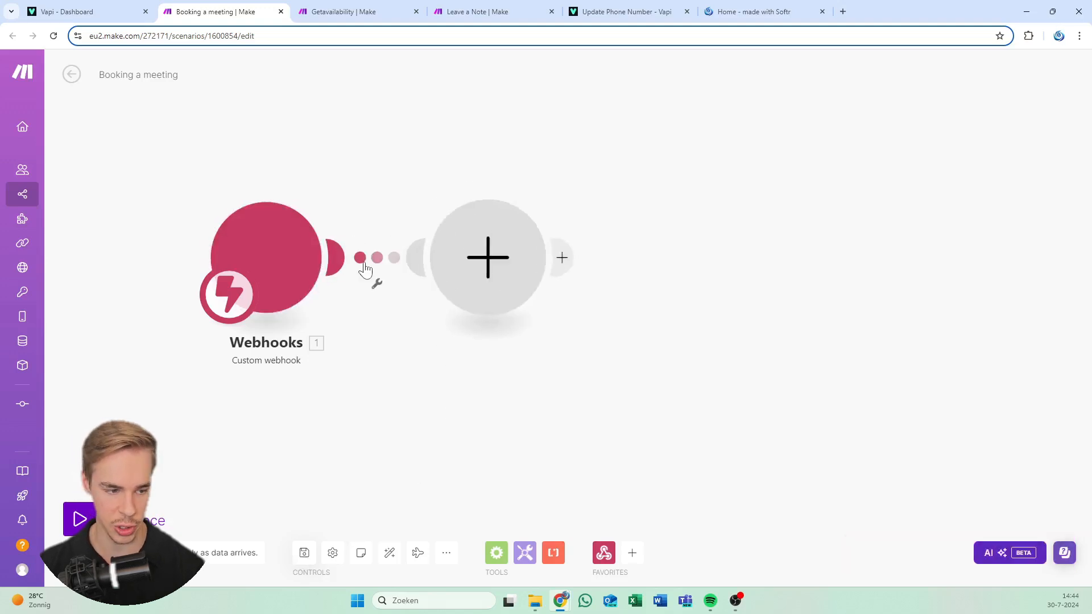
Search 'google meet' and pick the Google Meet Create a Meeting action
left_click(446, 261)
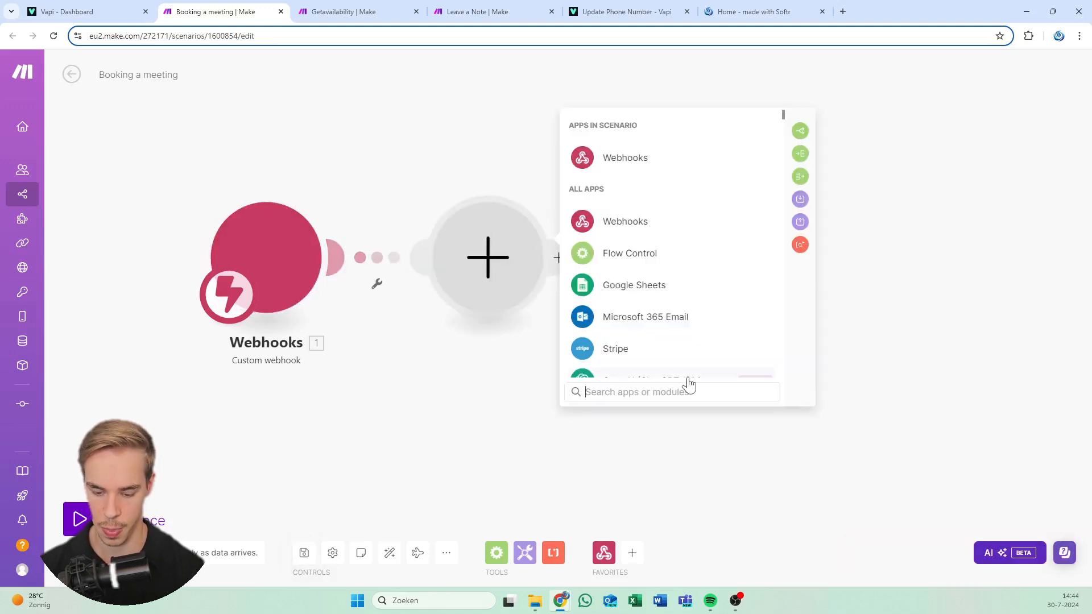
type("google meet")
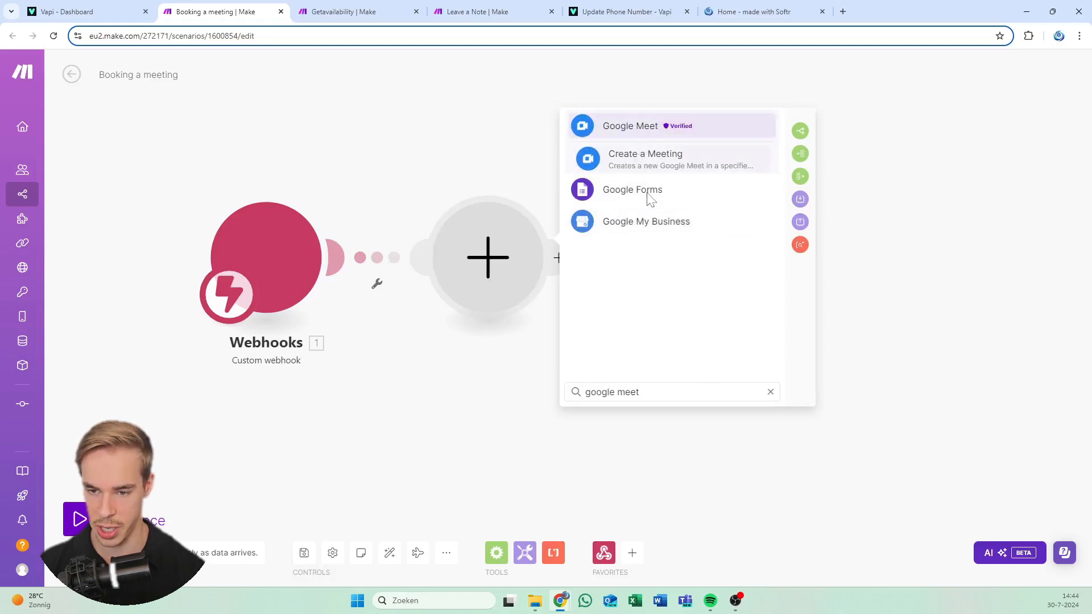
left_click(646, 158)
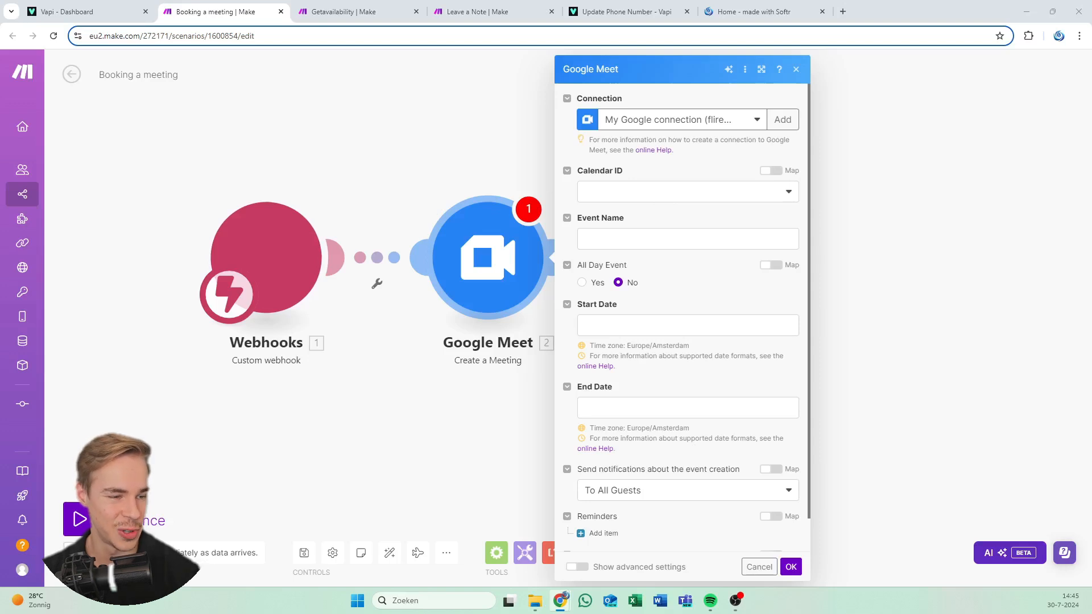
Select the primary calendar for the Google Meet Create a Meeting module
left_click(702, 184)
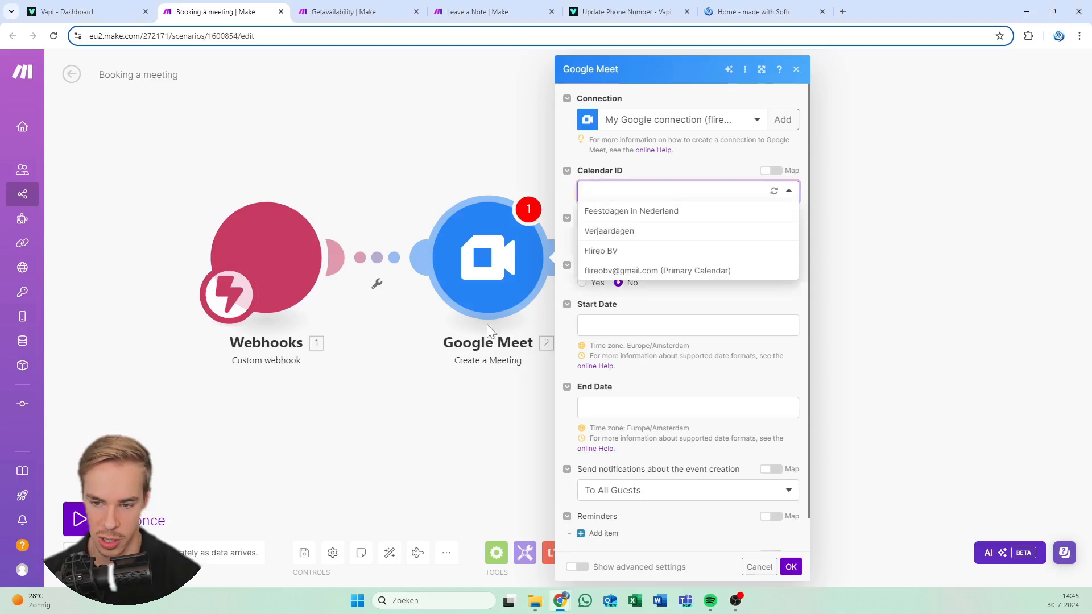
left_click(645, 253)
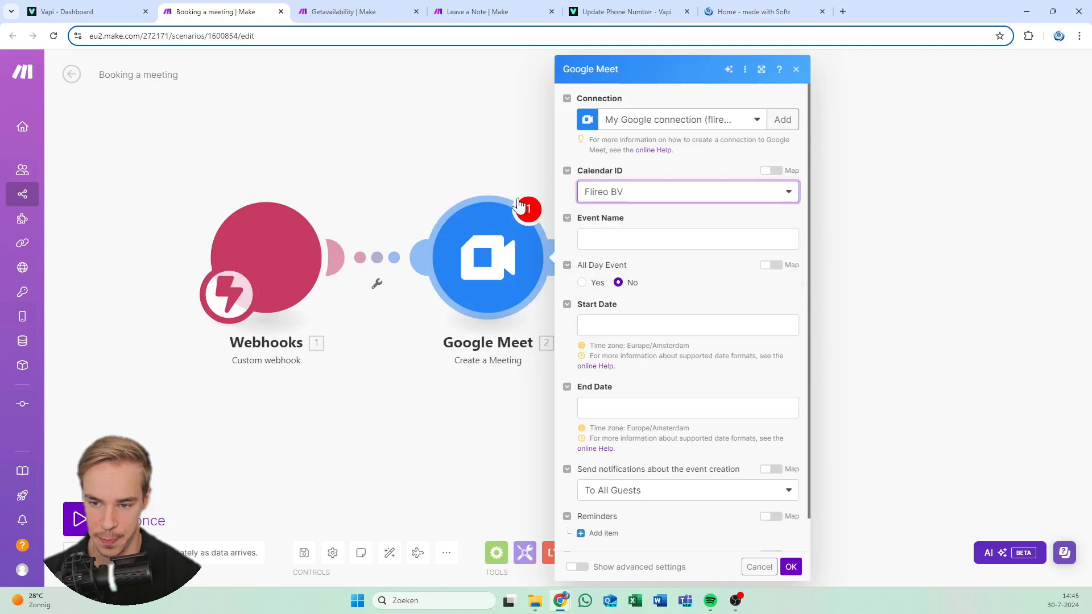
left_click(633, 197)
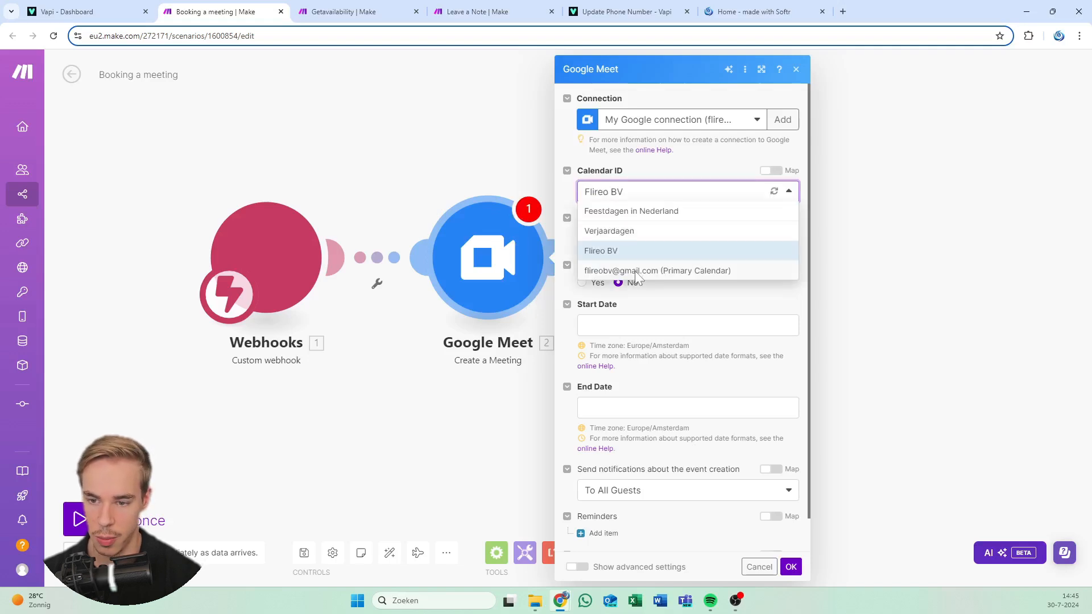
left_click(634, 271)
left_click(738, 220)
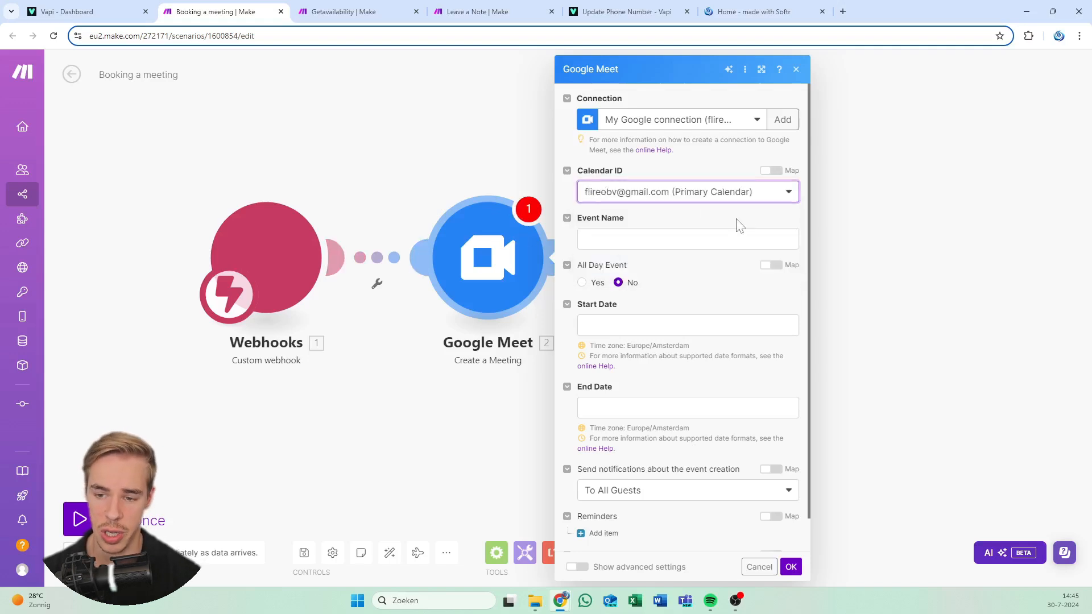
Set the event name to 'Meeting with' plus the call's Name and Company arguments
left_click(706, 239)
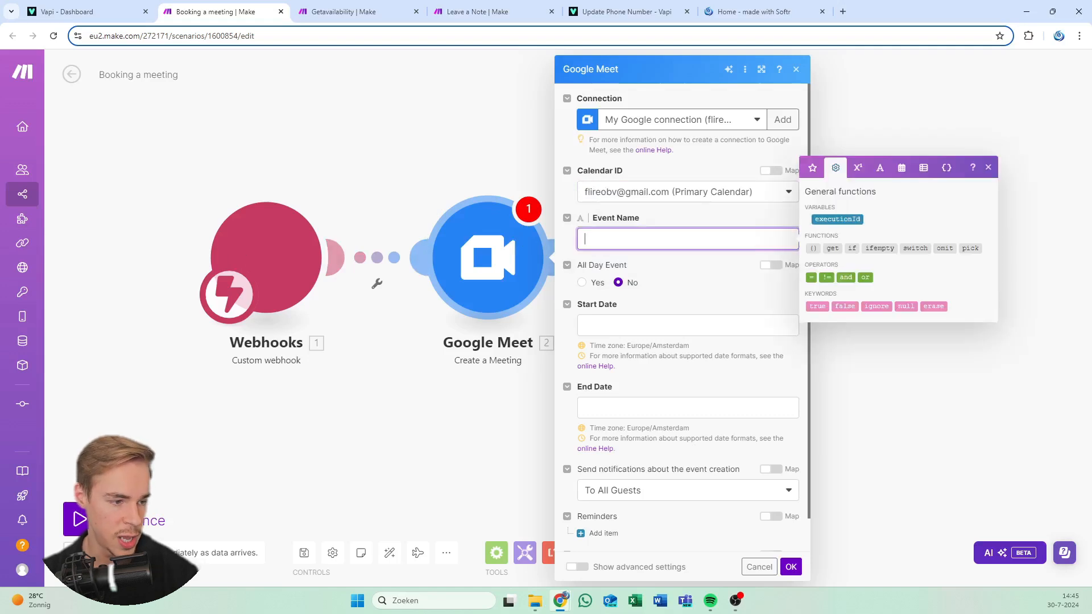
key("alt+Tab")
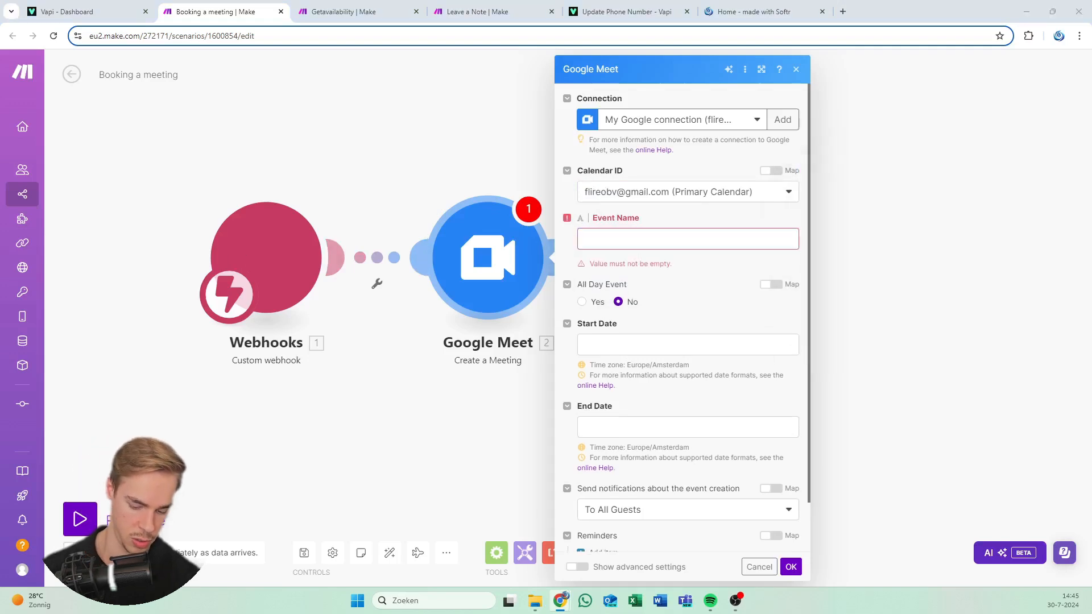
left_click(730, 239)
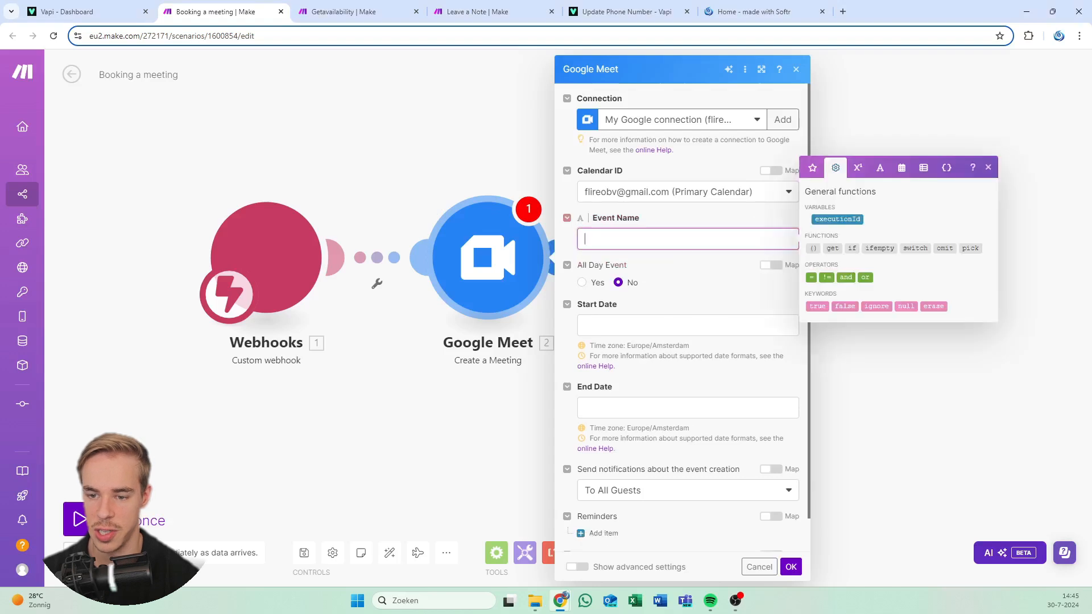
type("Meeting with {{1.message.toolCalls[].function.arguments.Name}} {{1.message.toolCalls[].function.arguments.Company}}")
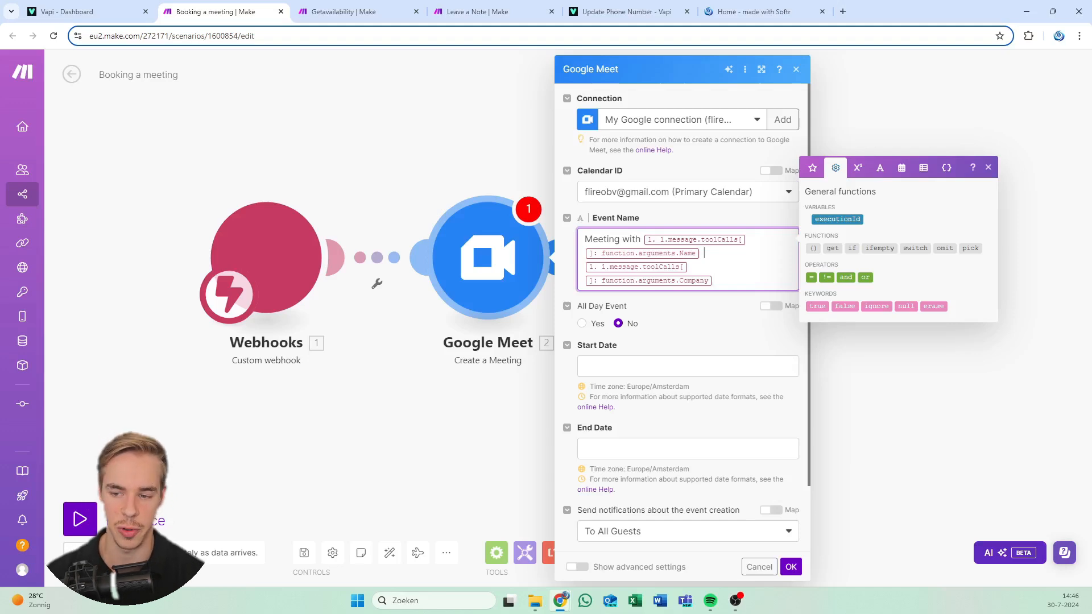
left_click(705, 253)
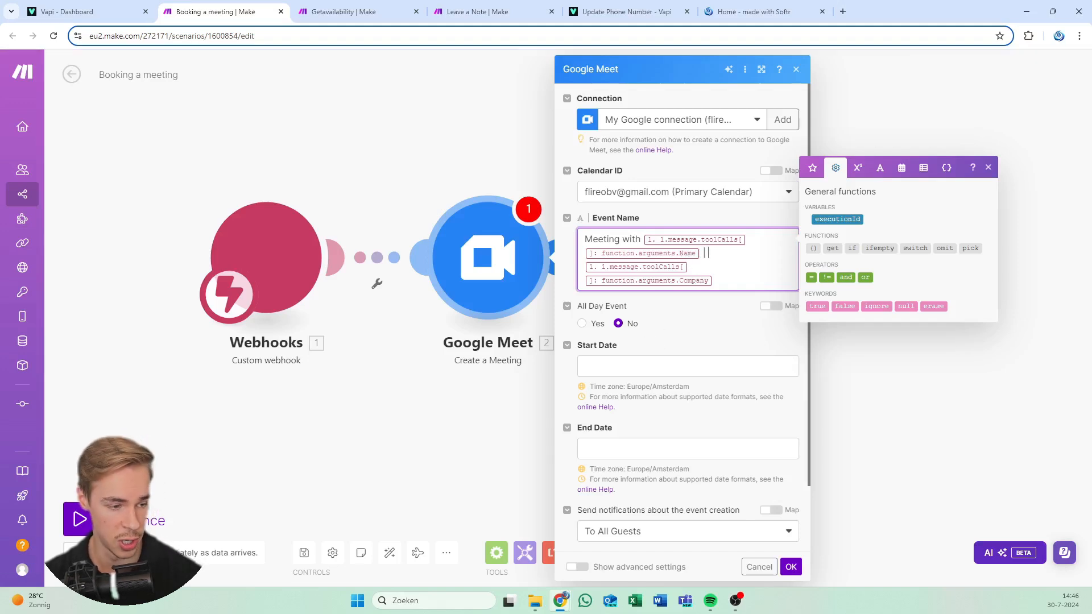
scroll(663, 335, "down", 2)
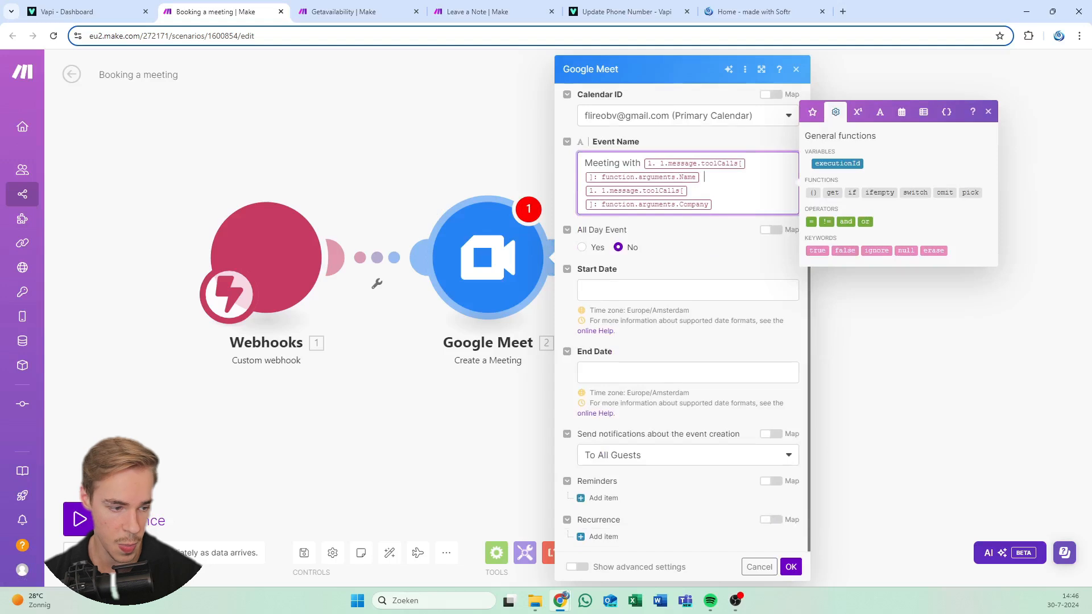
Start the meeting at the Date argument, end it at addMinutes(Date; 30), and show advanced settings
left_click(672, 290)
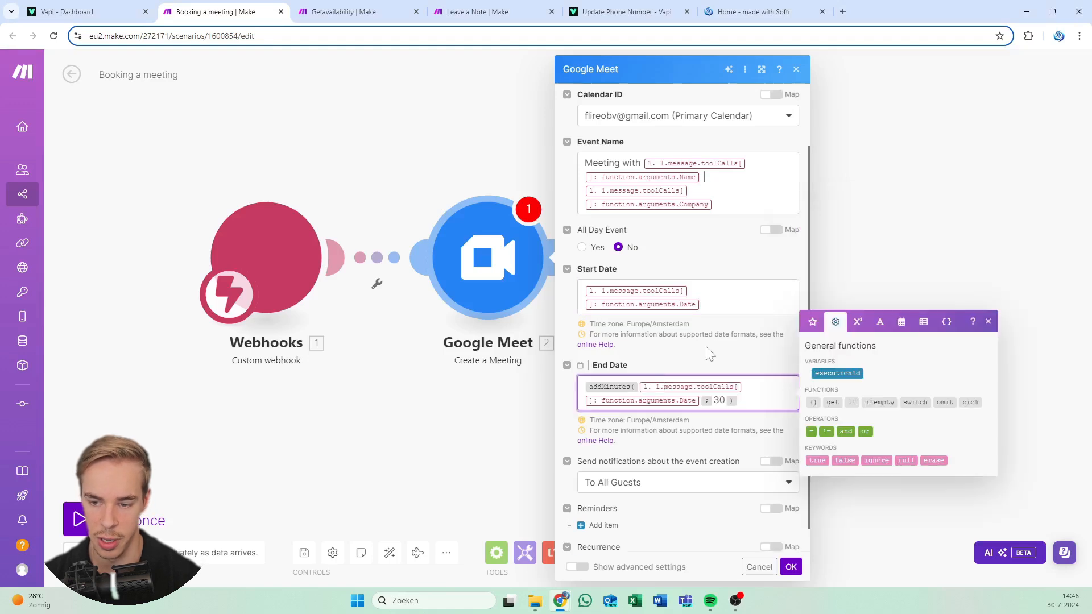
left_click(709, 348)
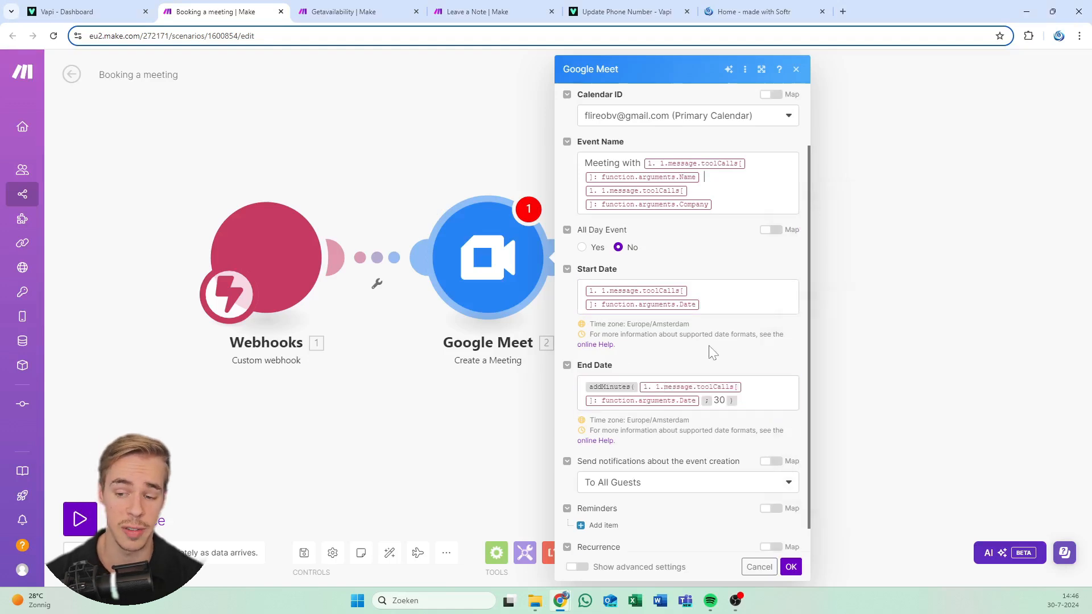
left_click(741, 388)
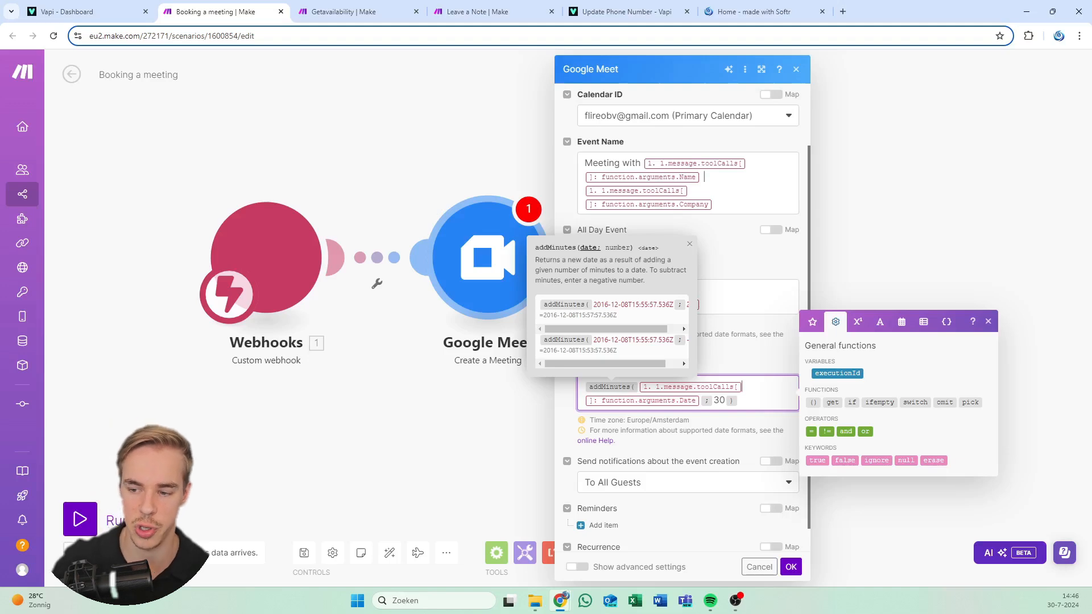
left_click(761, 346)
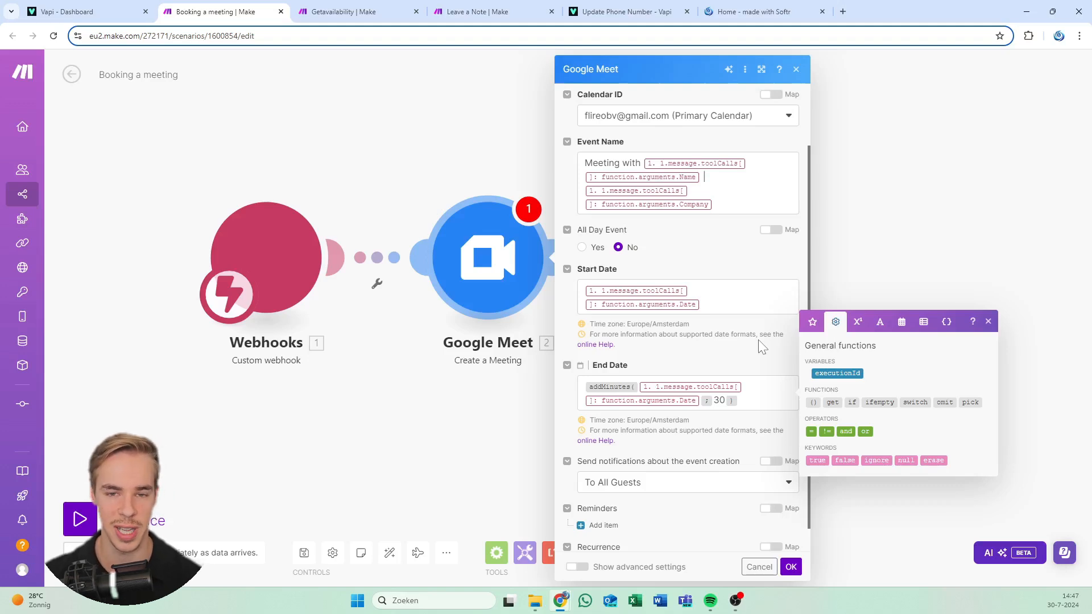
left_click(739, 302)
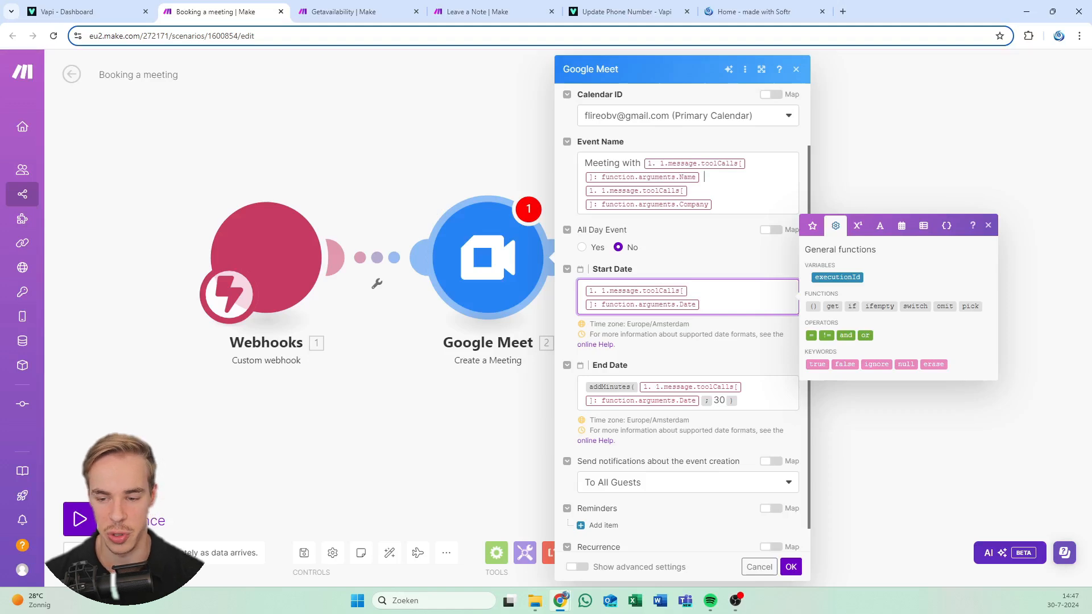
left_click(721, 358)
scroll(731, 390, "down", 1)
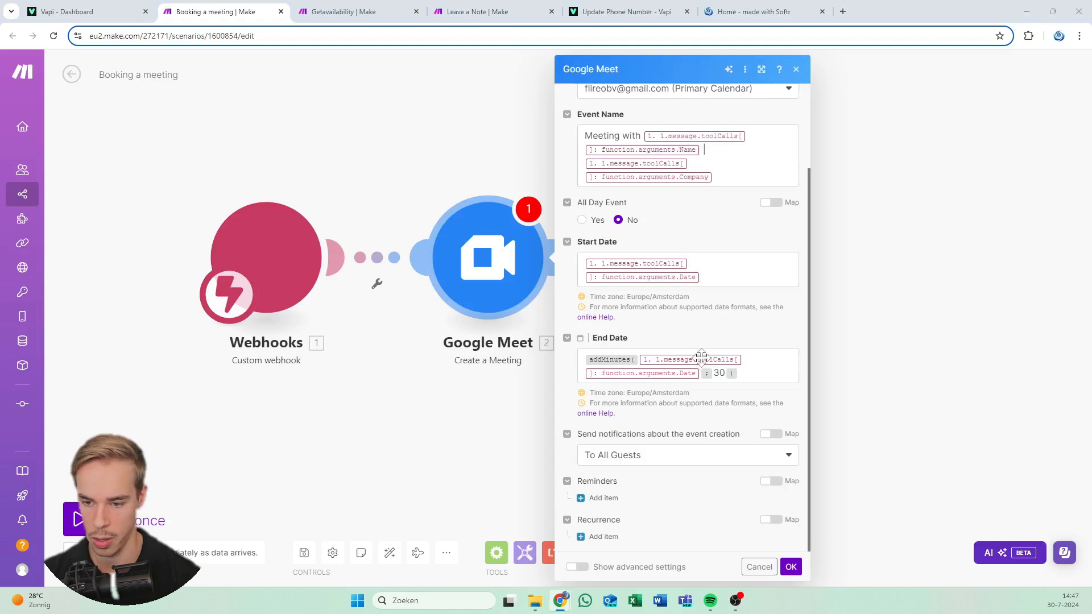
left_click(579, 568)
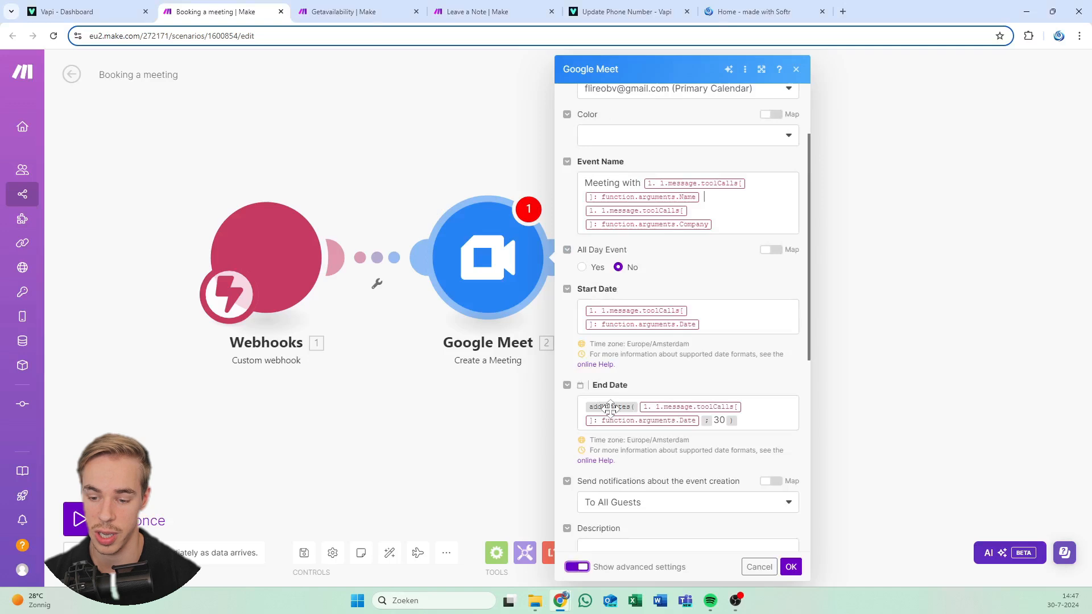
Paste a description with Meeting with, About, Phone number and Company name lines mapped from call arguments
scroll(683, 341, "down", 4)
left_click(688, 322)
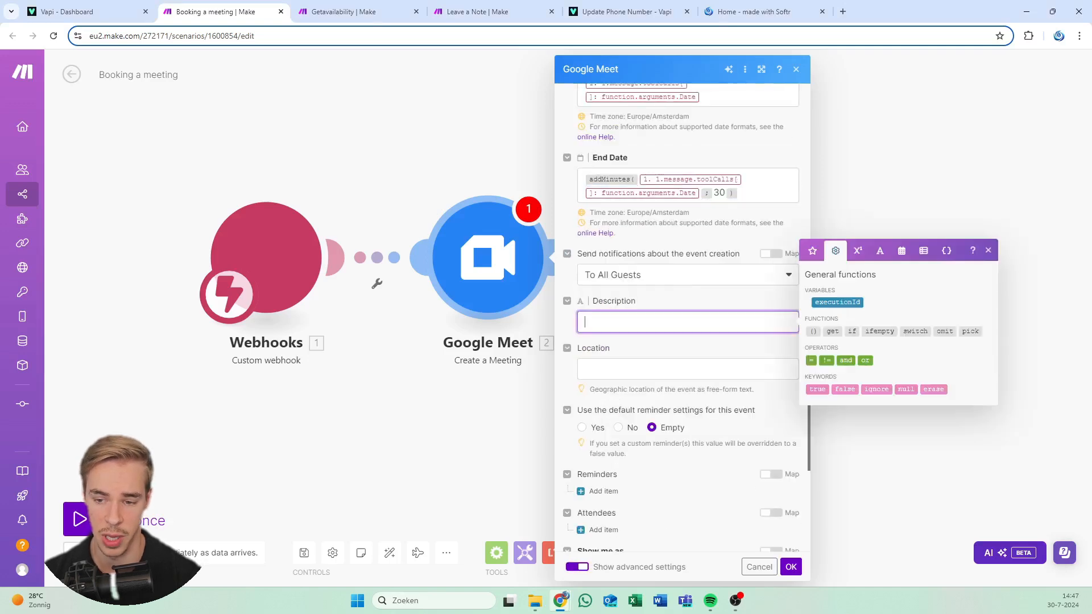
type("Meeting with: 1. 1.message.toolCalls[]: function.arguments.Name About: 1. 1.message.toolCalls[]: function.arguments.About Phone number: 1. 1.message.toolCalls[]: function.arguments.`Phone number` Company name: 1. 1.message.toolCalls[]: function.arguments.Company")
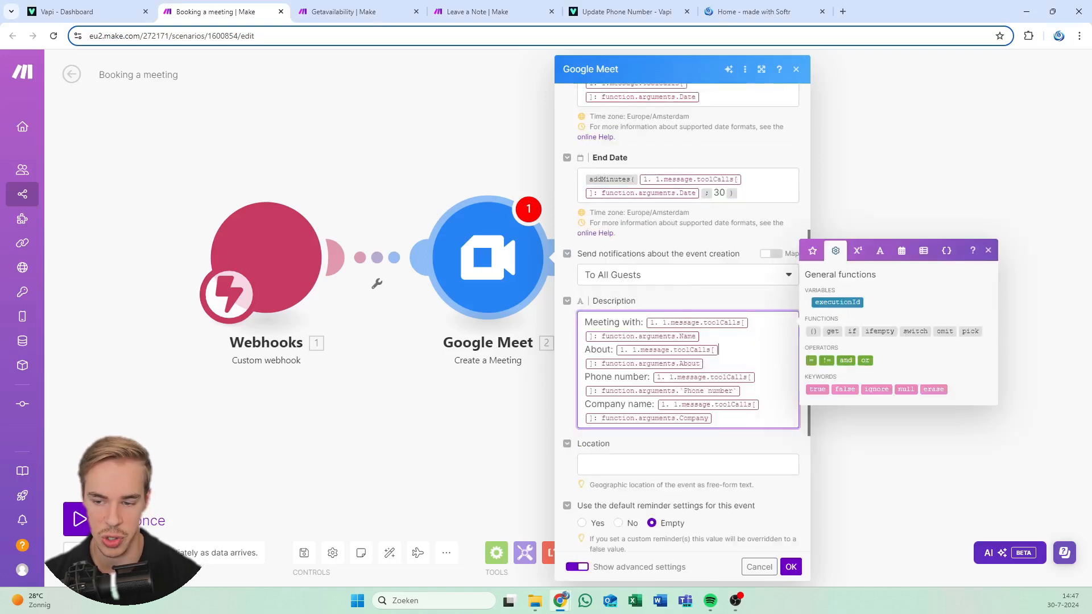
left_click(719, 350)
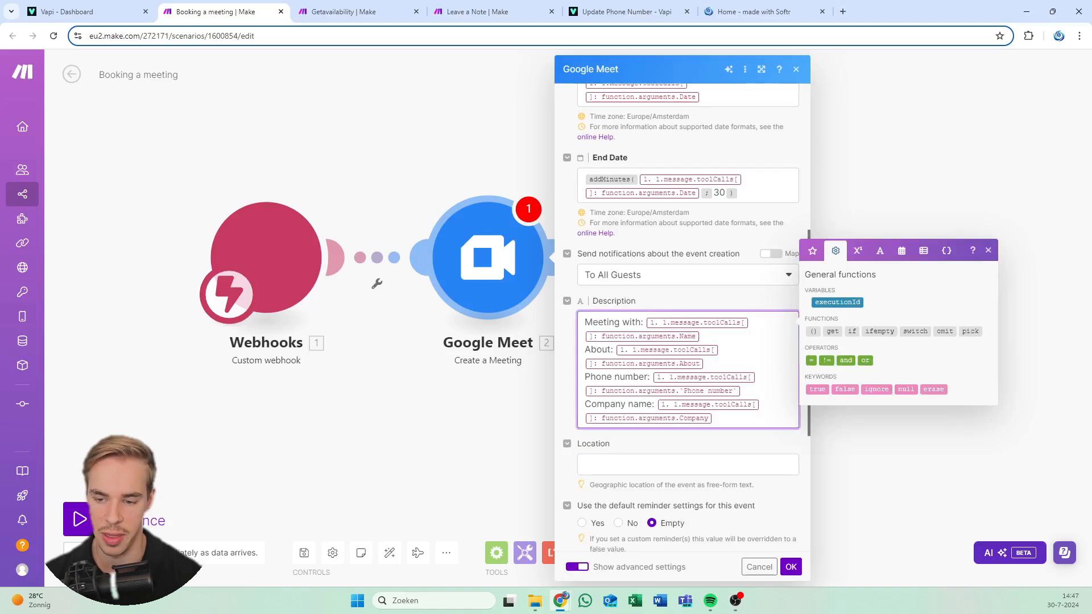
left_click(620, 322)
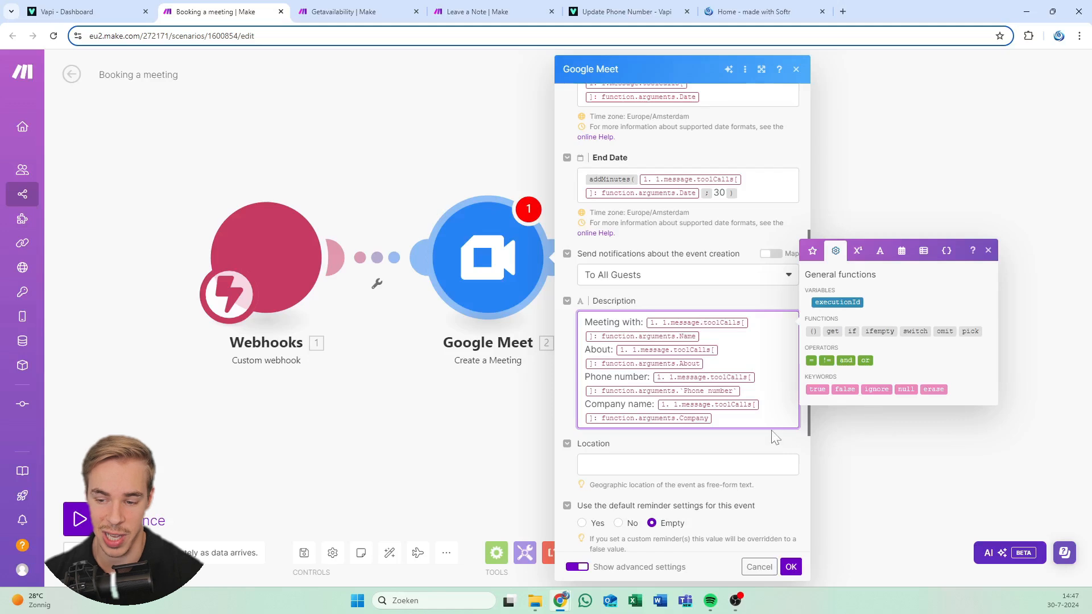
scroll(631, 296, "down", 3)
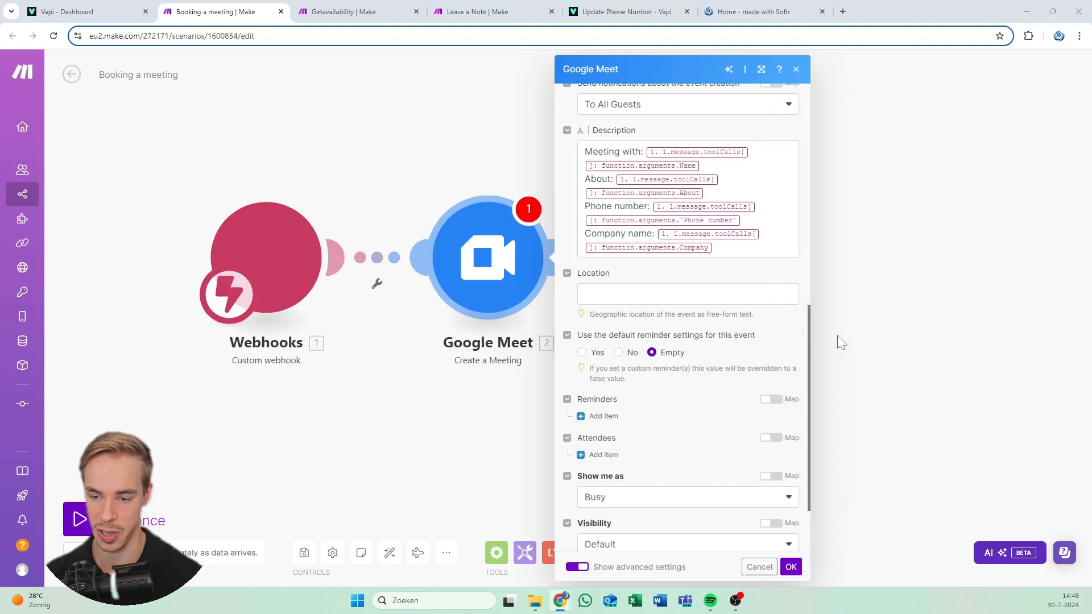
scroll(600, 350, "down", 2)
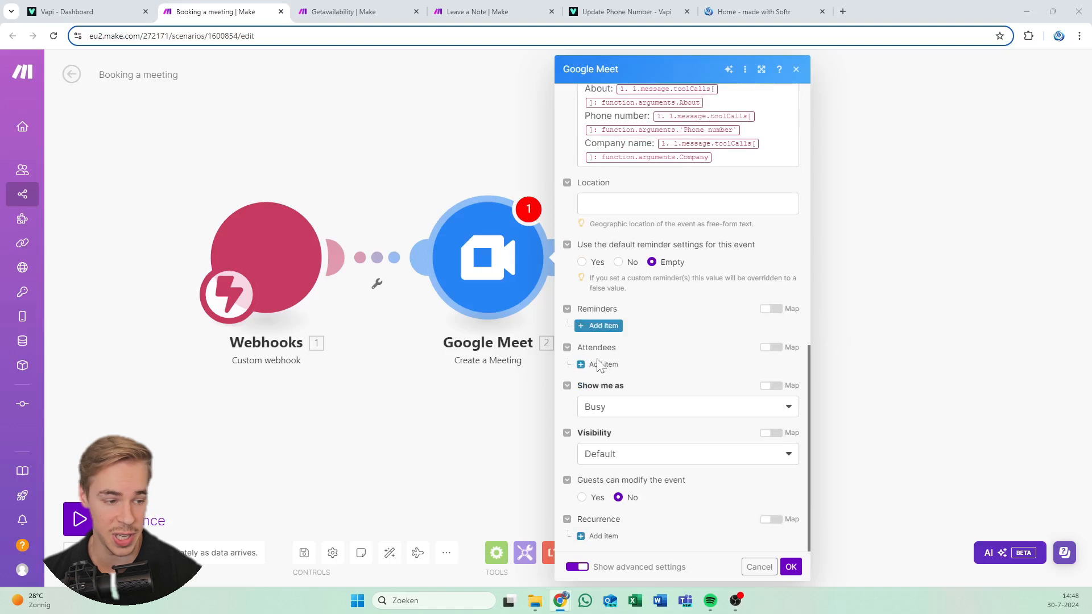
Add a first attendee with the host's own name, company and e-mail address
left_click(599, 366)
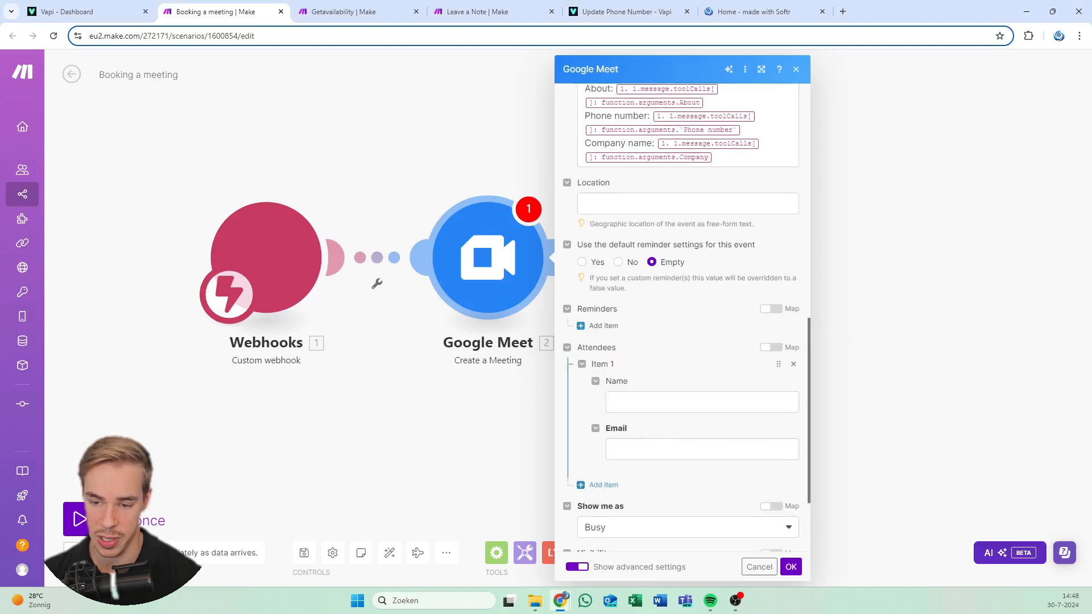
left_click(702, 402)
type("Jesper Rietbergen | Flireo BV")
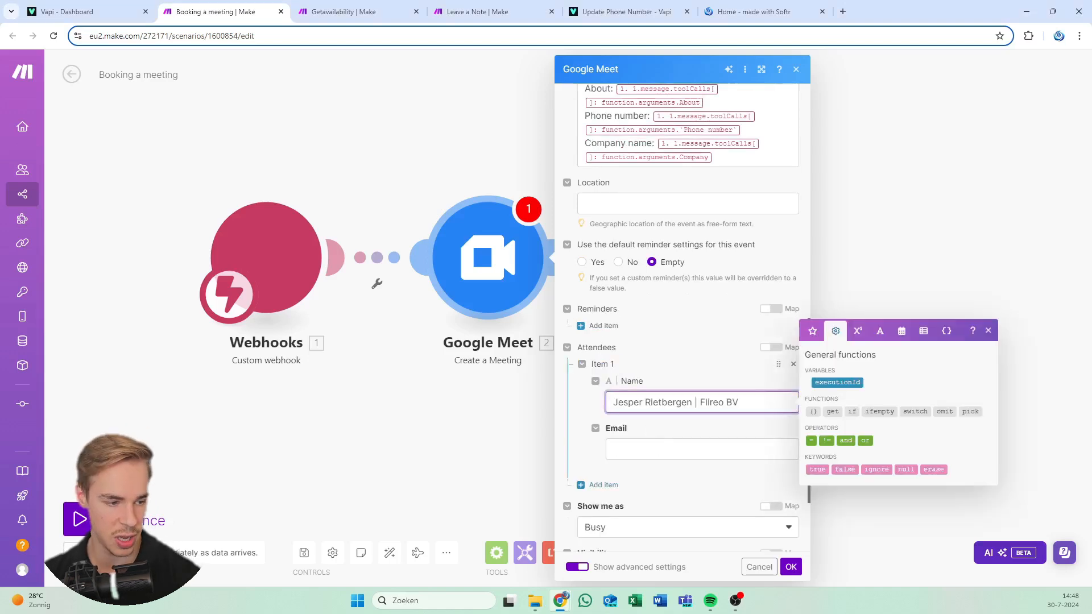
left_click(702, 449)
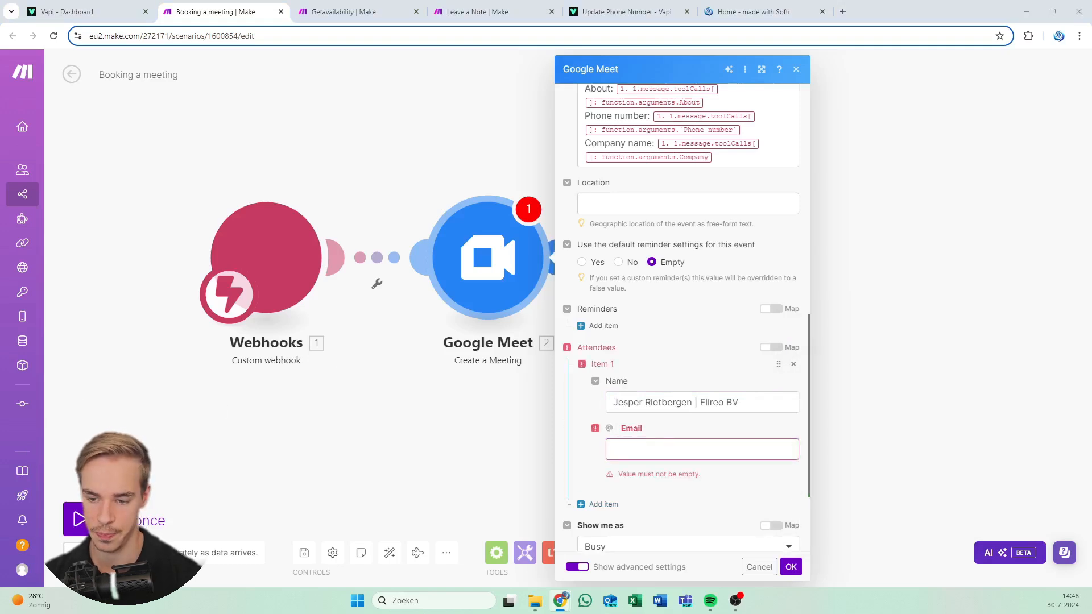
left_click(691, 449)
key("ctrl+v")
left_click(686, 323)
scroll(678, 349, "down", 1)
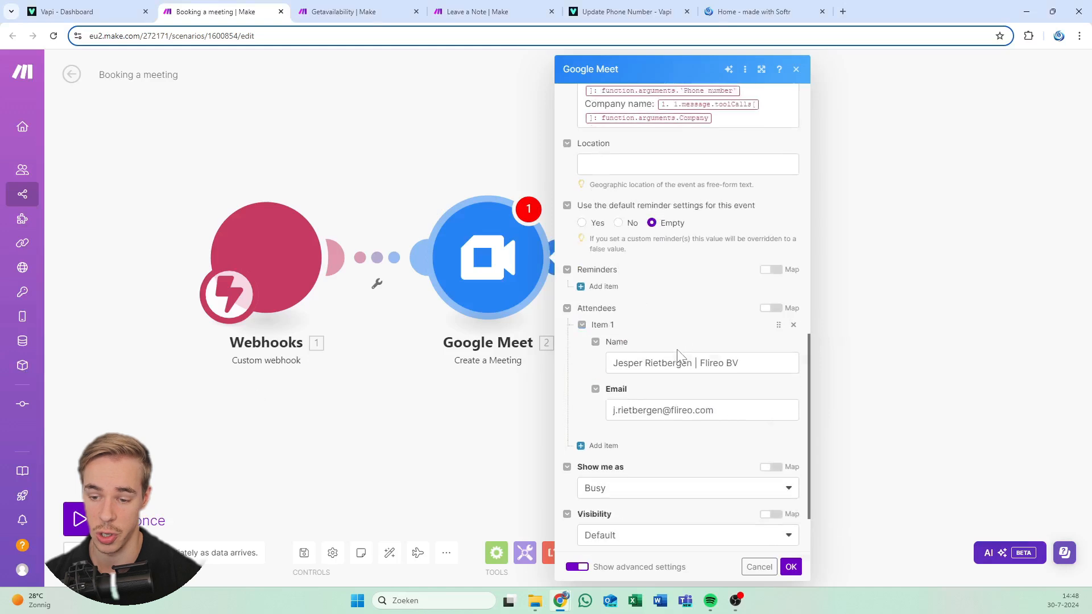
scroll(677, 349, "down", 1)
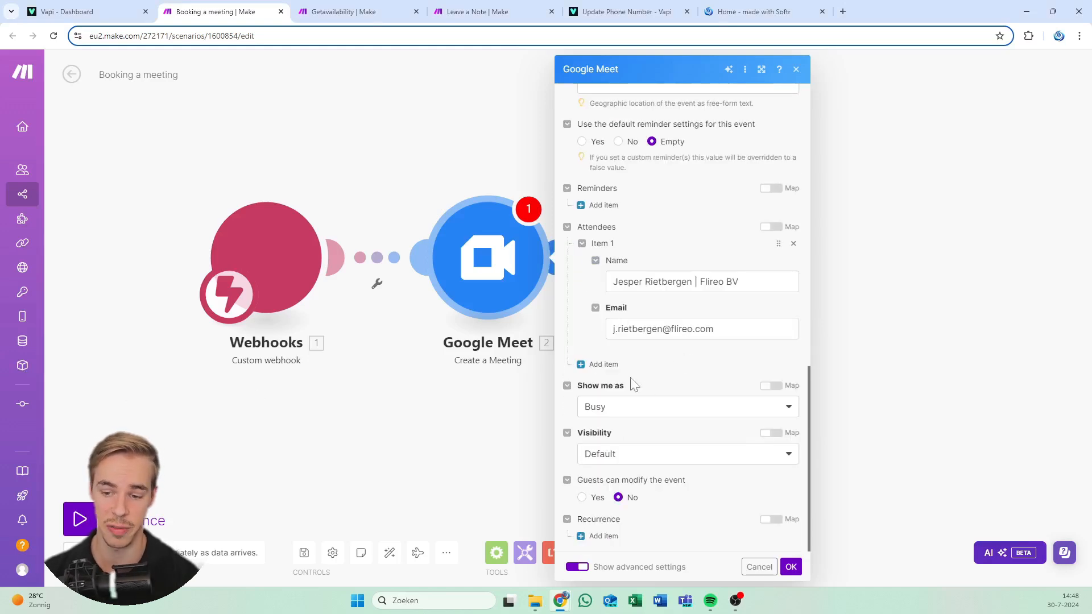
Add a second attendee named from the caller's Name | Company arguments
left_click(602, 364)
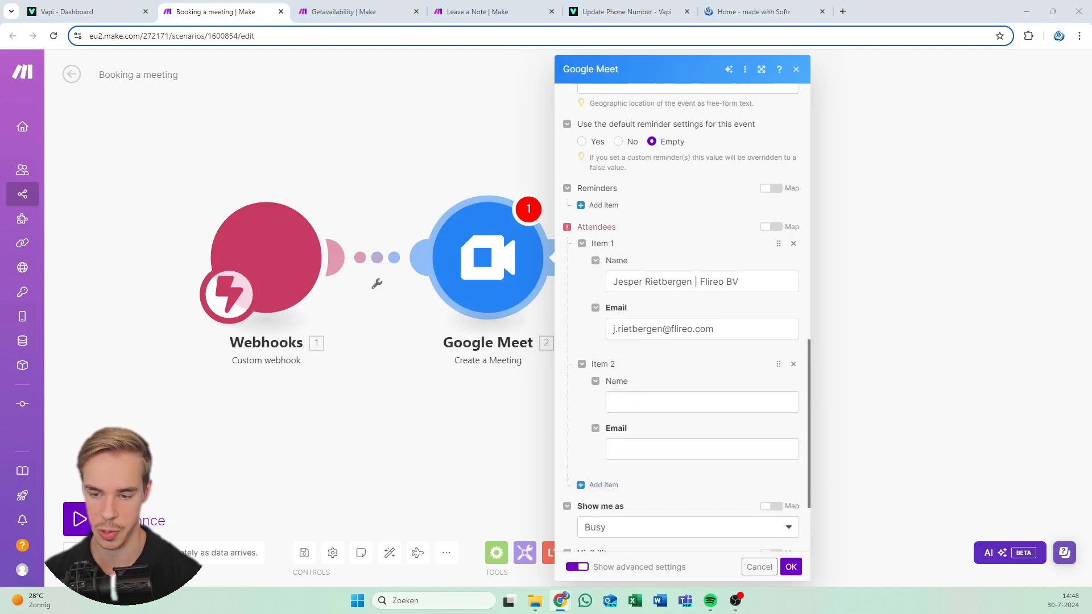
left_click(702, 402)
type("1. 1.message.toolCalls[]: function.arguments.Name | 1. 1.message.toolCalls[]: function.arguments.Company")
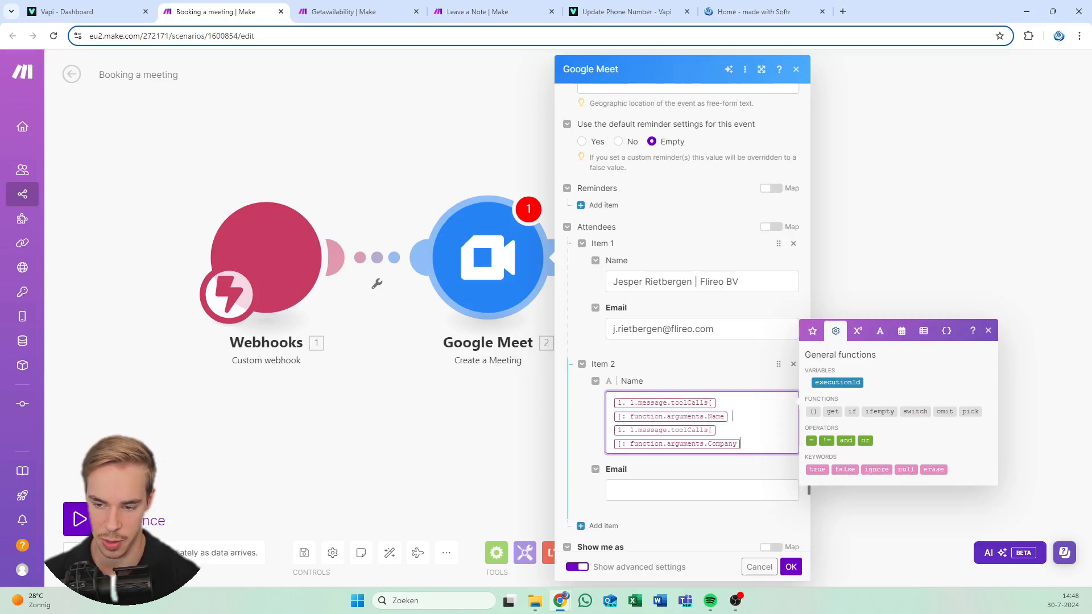
left_click(715, 430)
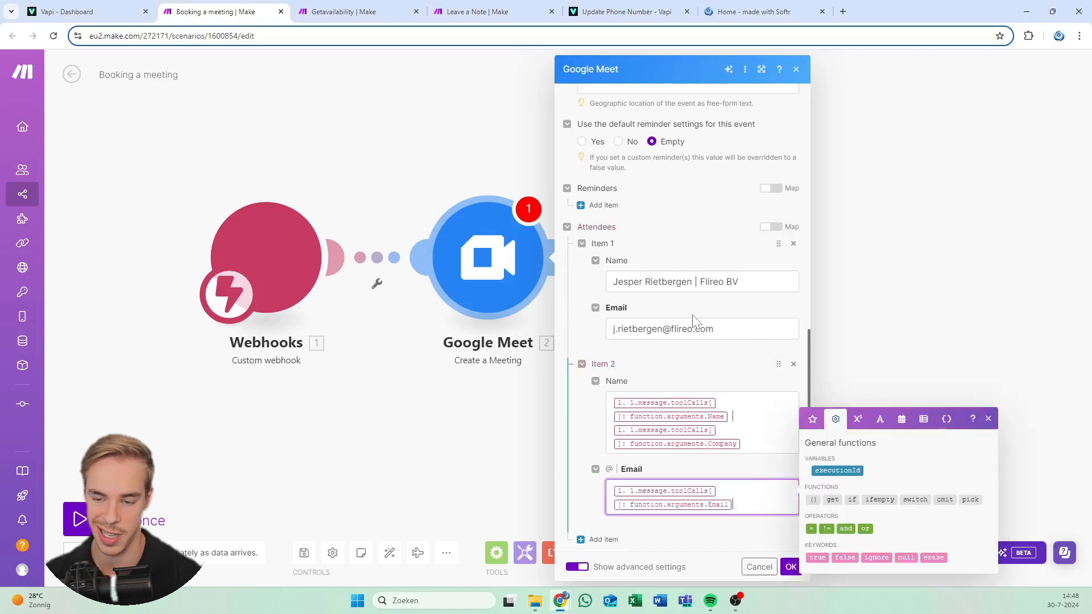
scroll(690, 317, "down", 3)
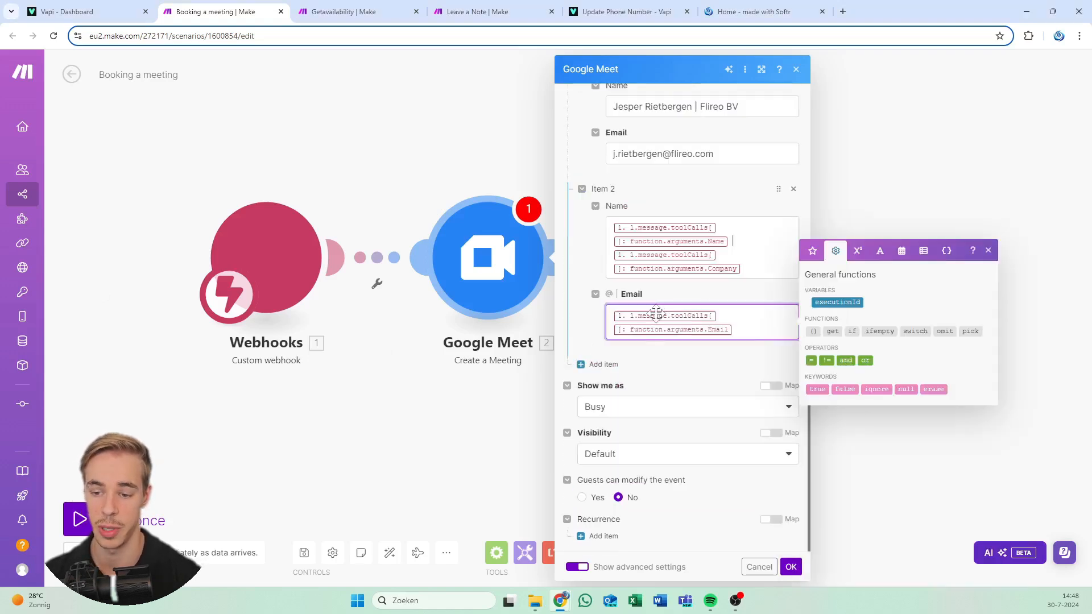
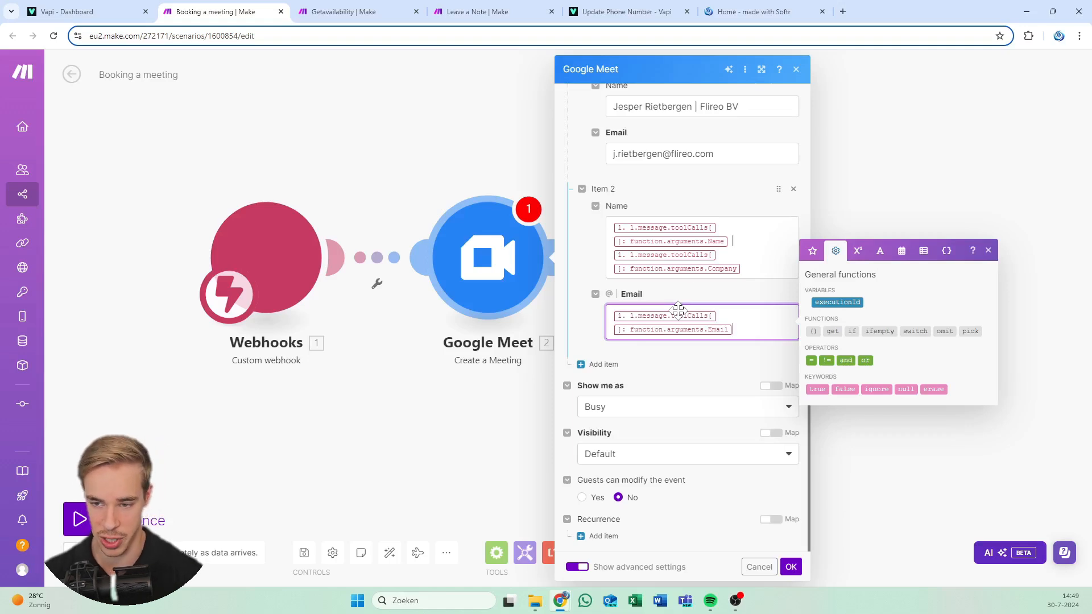
Confirm the Google Meet Create a Meeting settings and save the Booking a meeting scenario
left_click(697, 179)
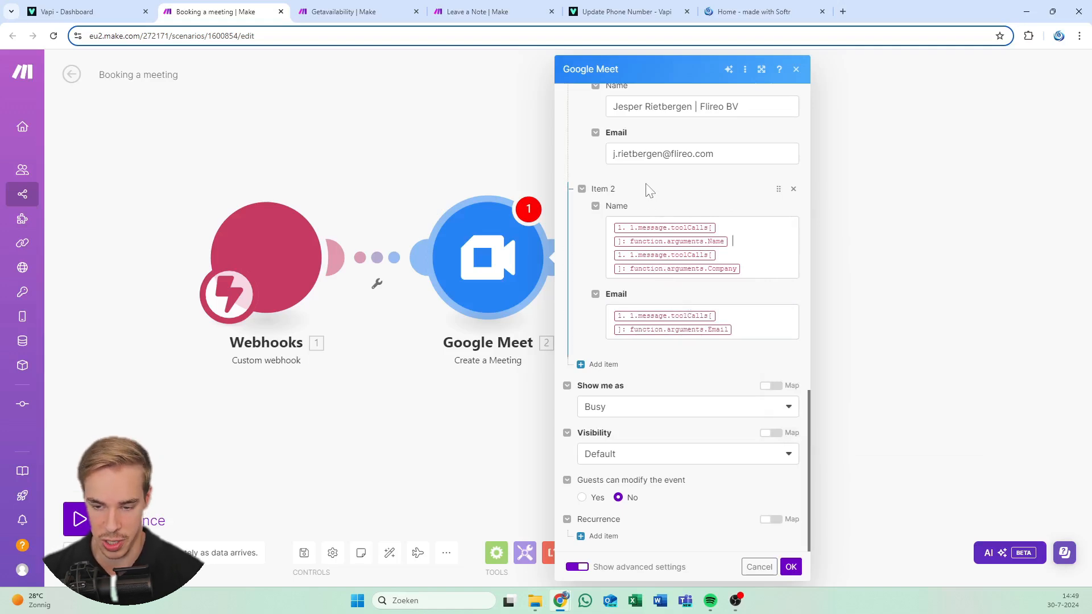
left_click(790, 567)
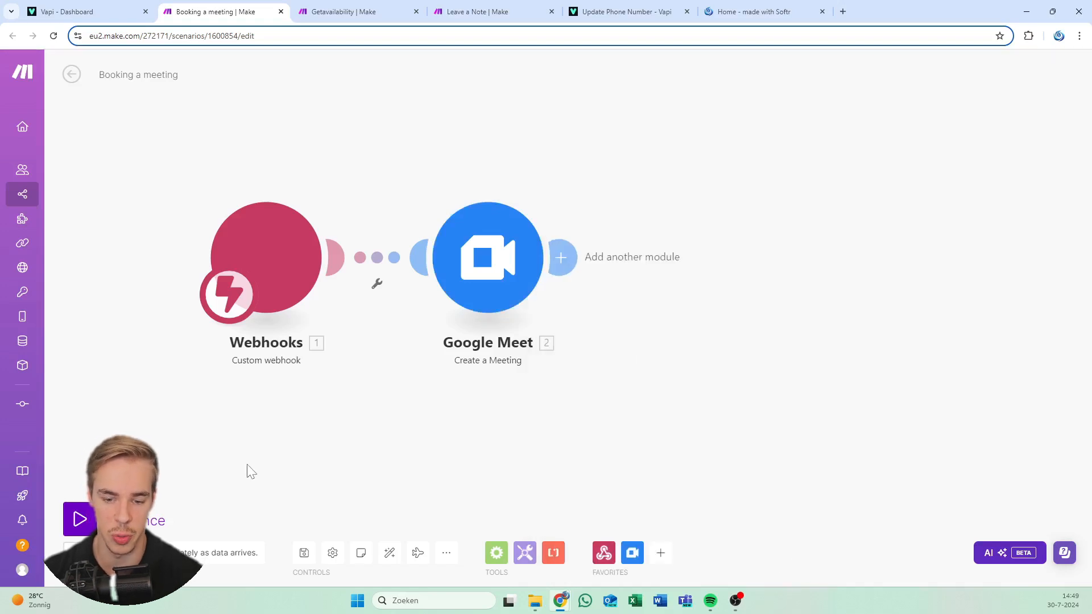
left_click(303, 553)
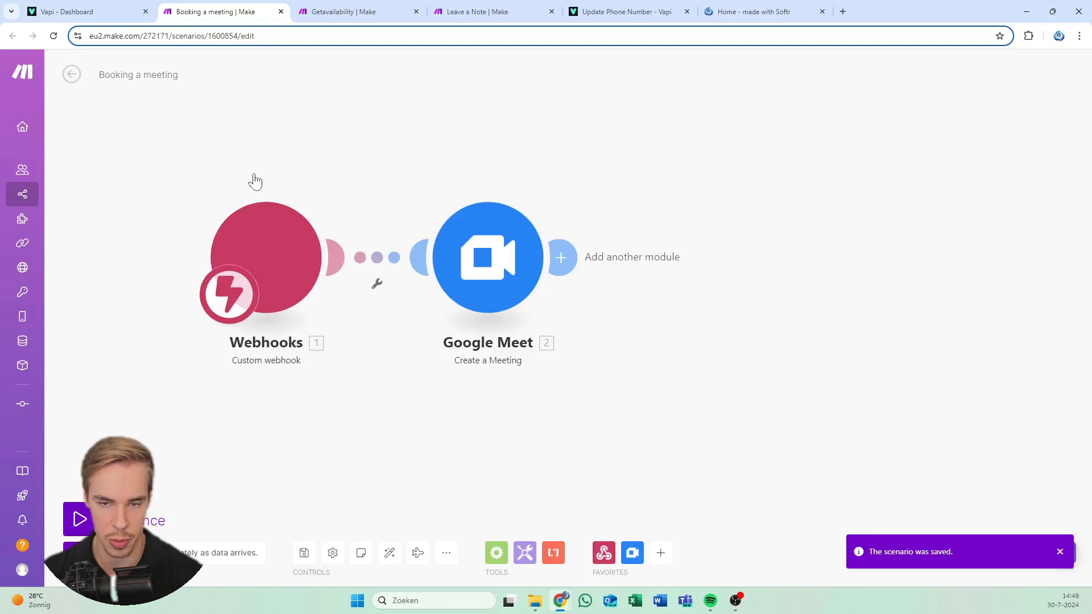
left_click(52, 5)
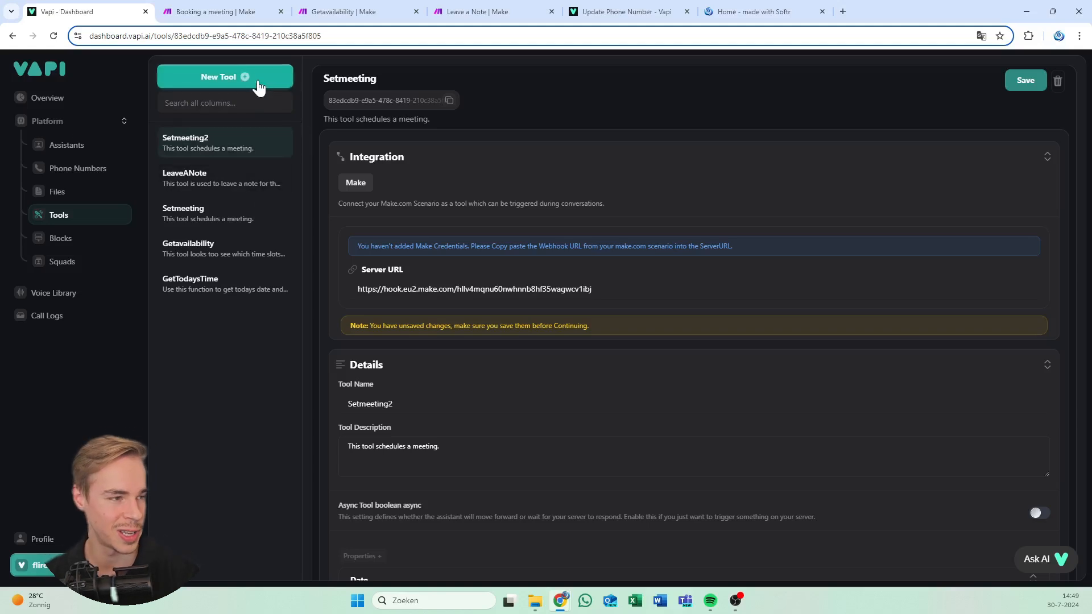
Start a new Vapi tool with Make as provider, then go to Make's Getavailability scenario
left_click(258, 79)
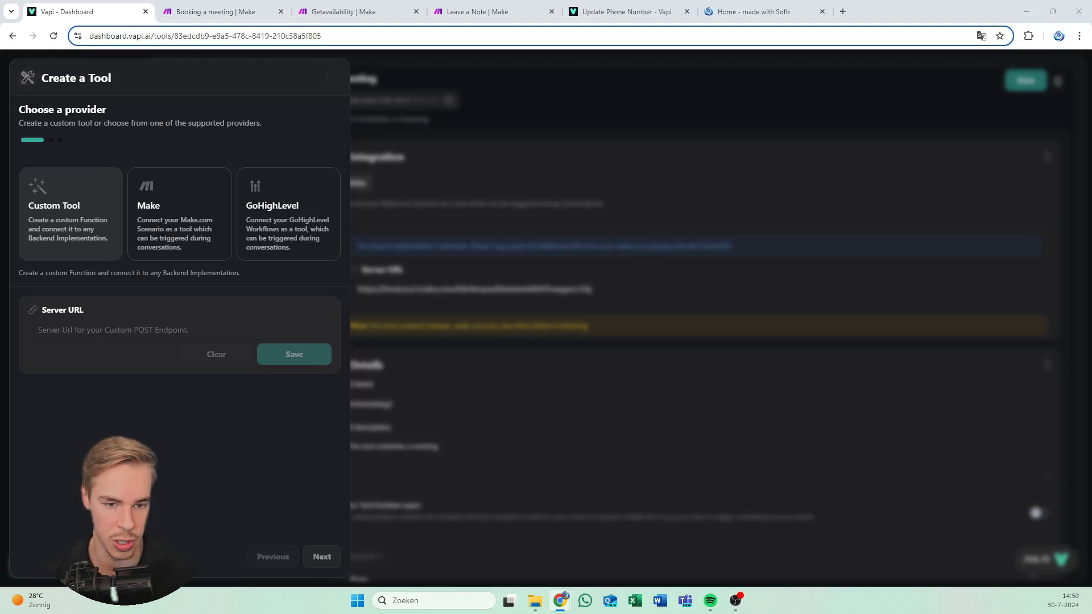
left_click(183, 219)
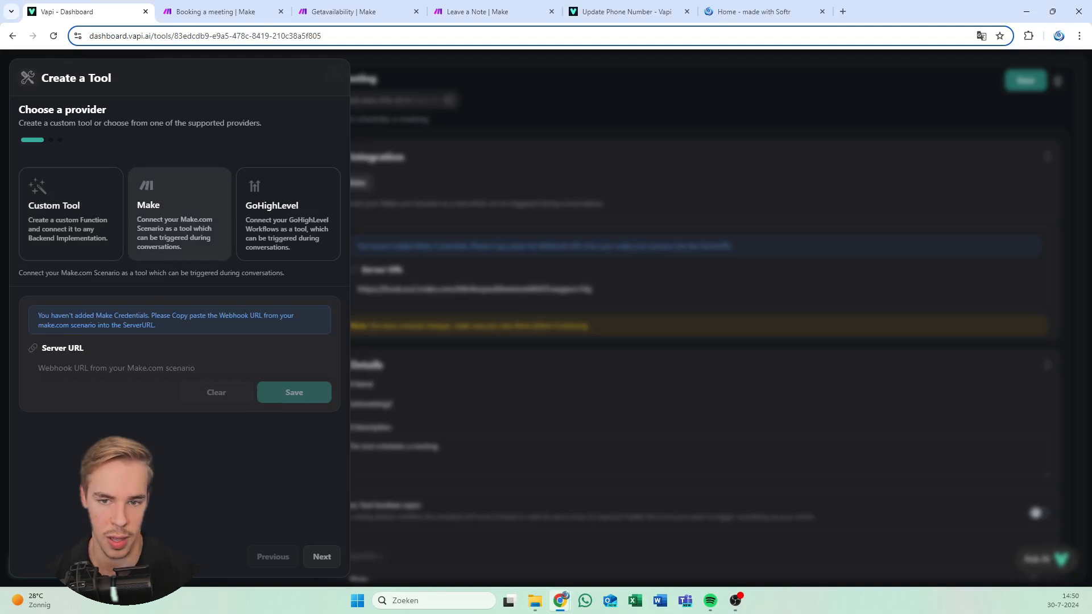
left_click(344, 11)
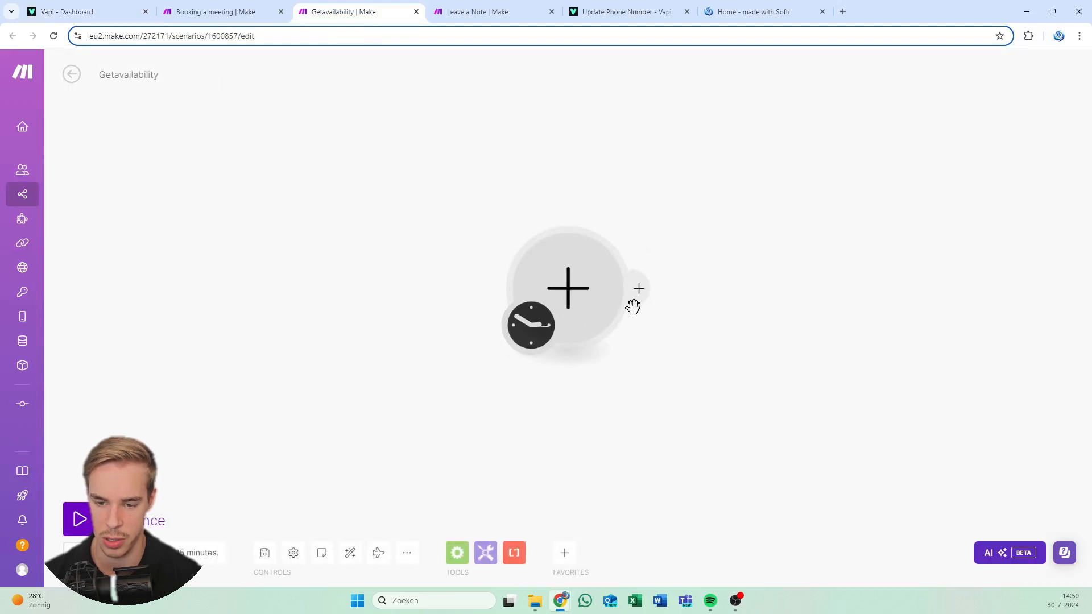
Add a Custom webhook trigger named 'Get availability vapi 2' and copy its address
left_click(633, 302)
left_click(732, 198)
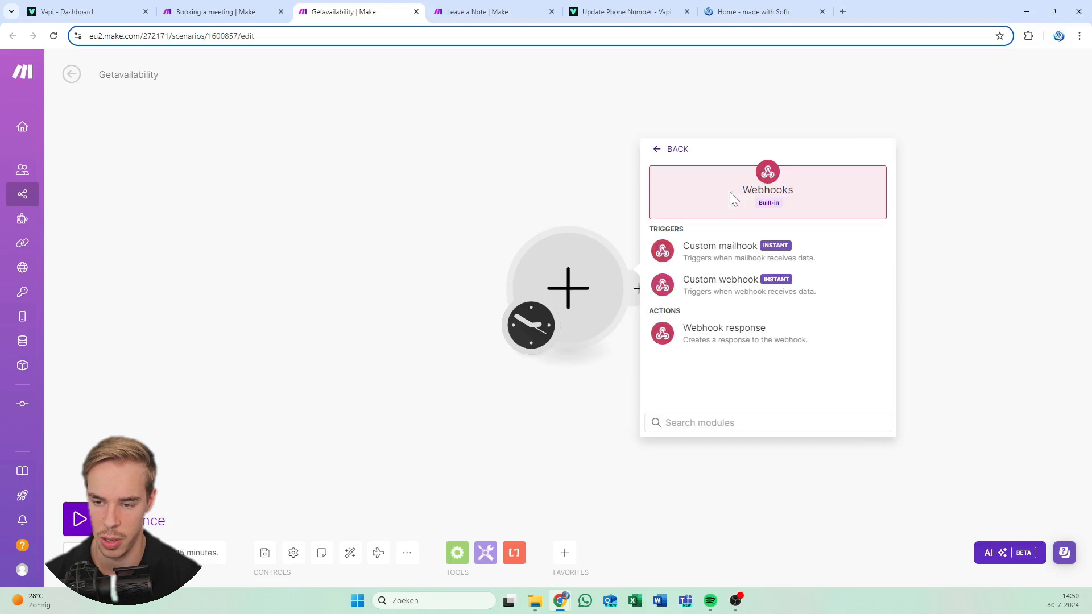
left_click(733, 295)
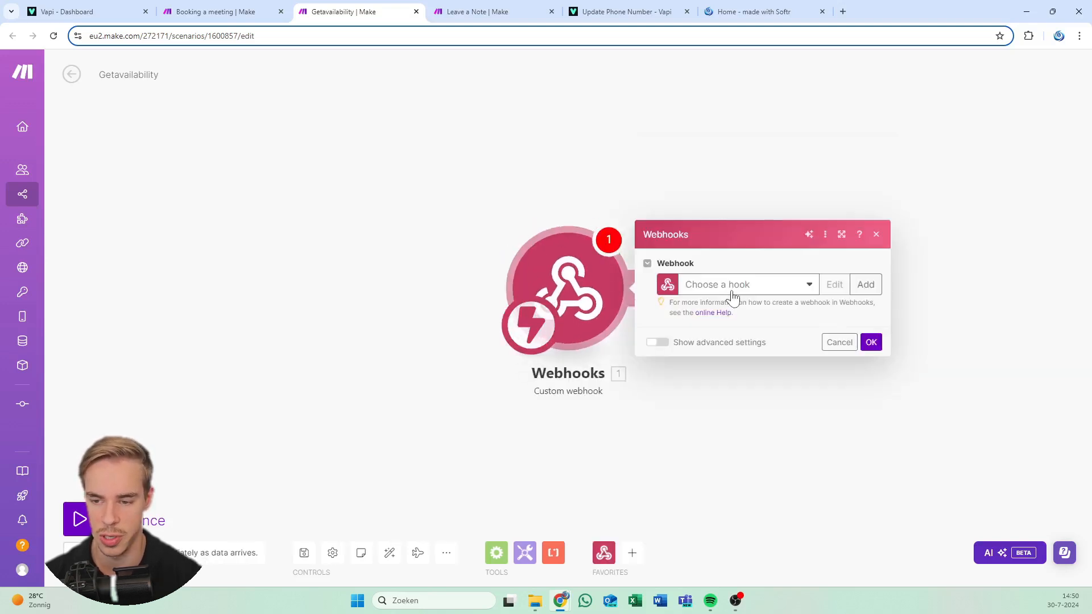
left_click(864, 284)
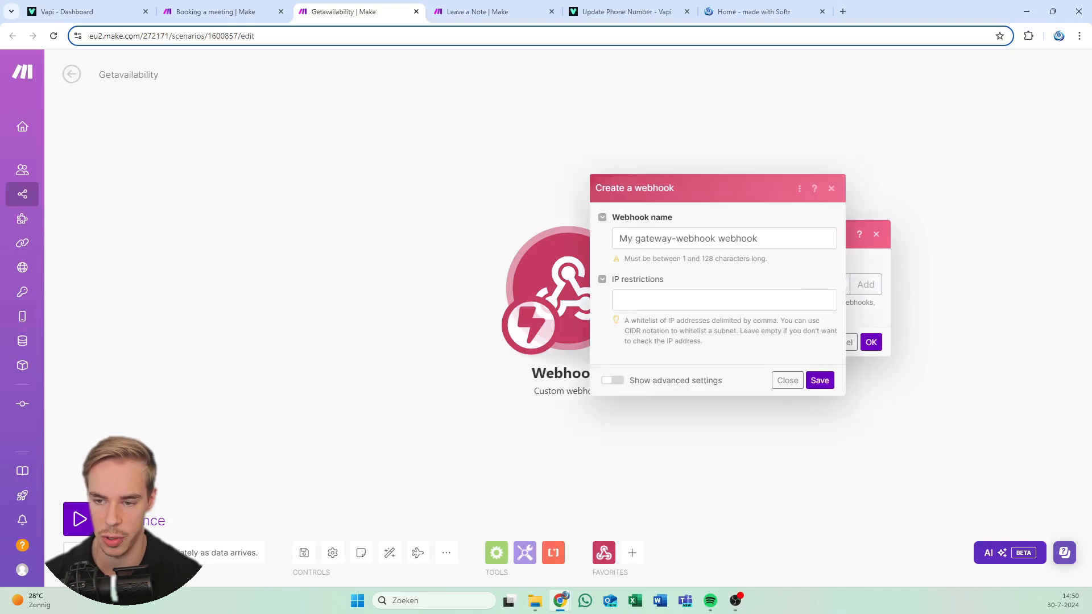
type("Get a")
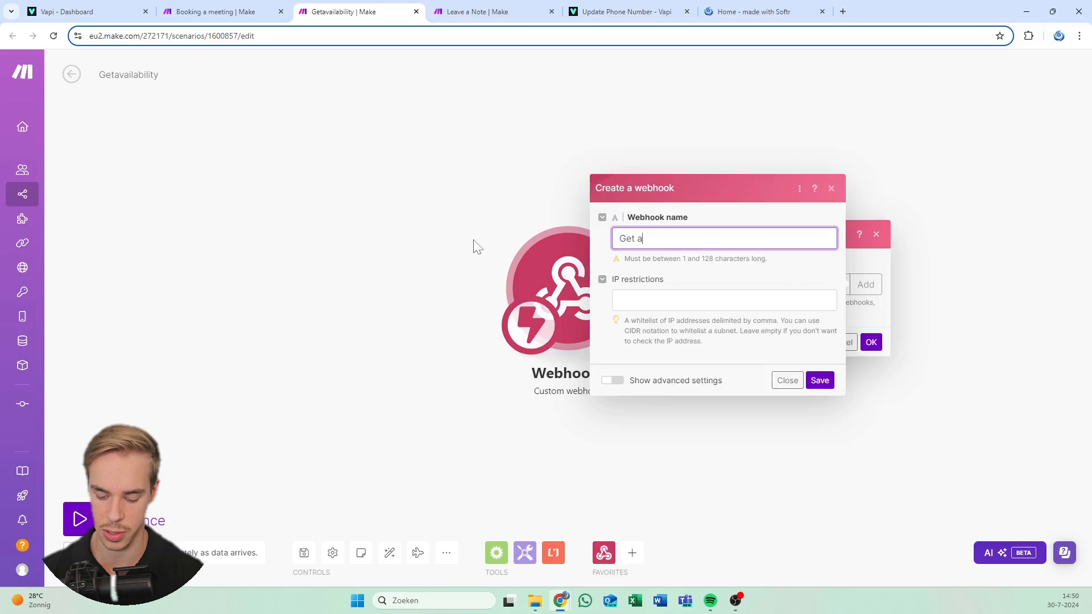
type("vailability ")
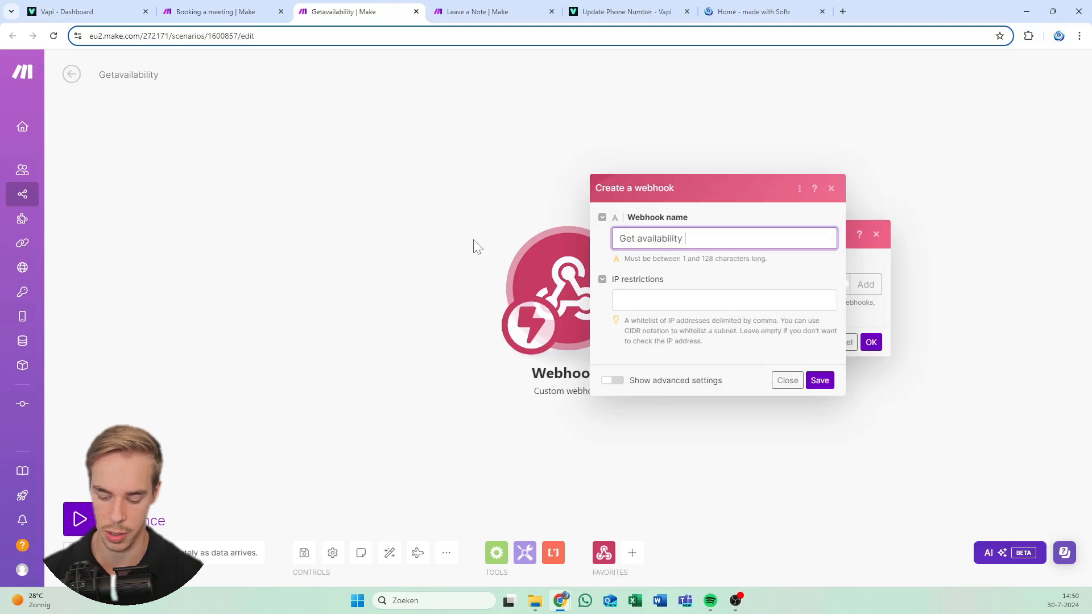
type("vapiii 2")
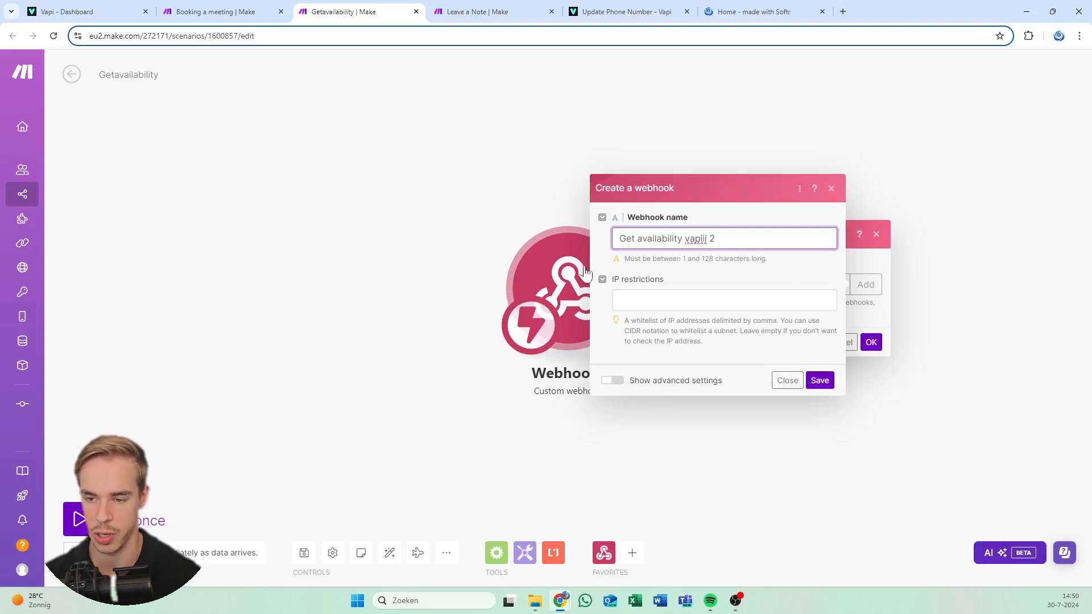
left_click(707, 238)
key("BackSpace")
key("BackSpace")
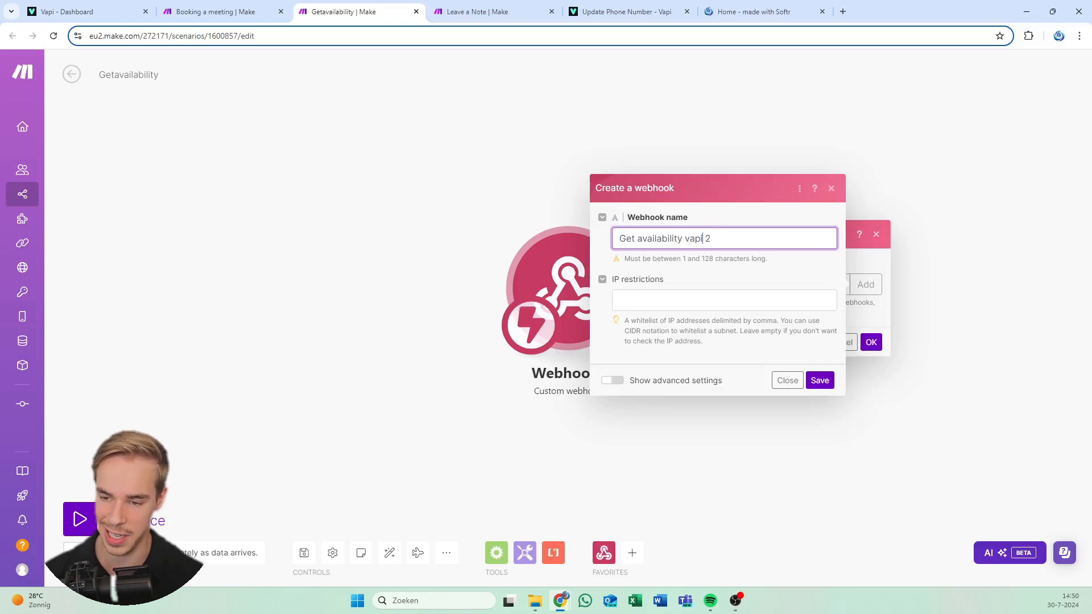
left_click(817, 380)
left_click(847, 334)
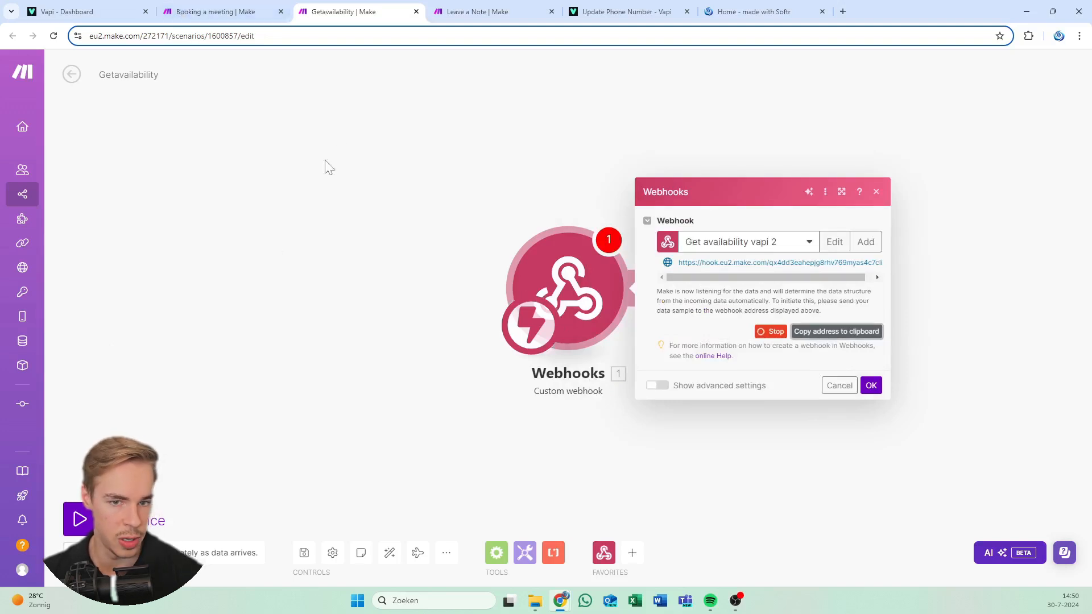
left_click(86, 11)
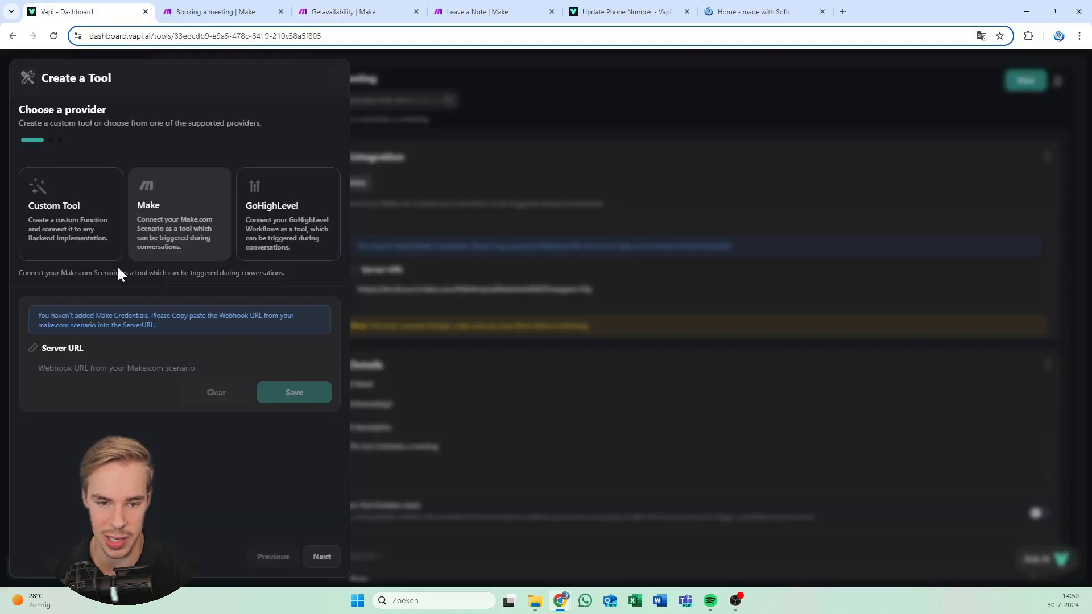
Use the copied webhook address as the tool's Server URL and skip past the empty schema
left_click(143, 364)
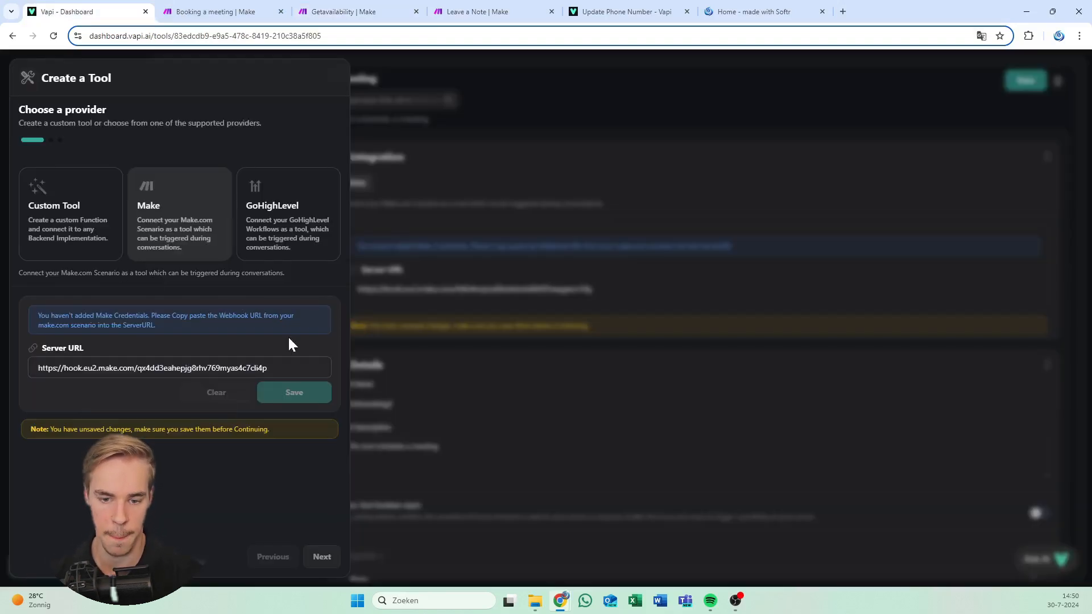
left_click(295, 398)
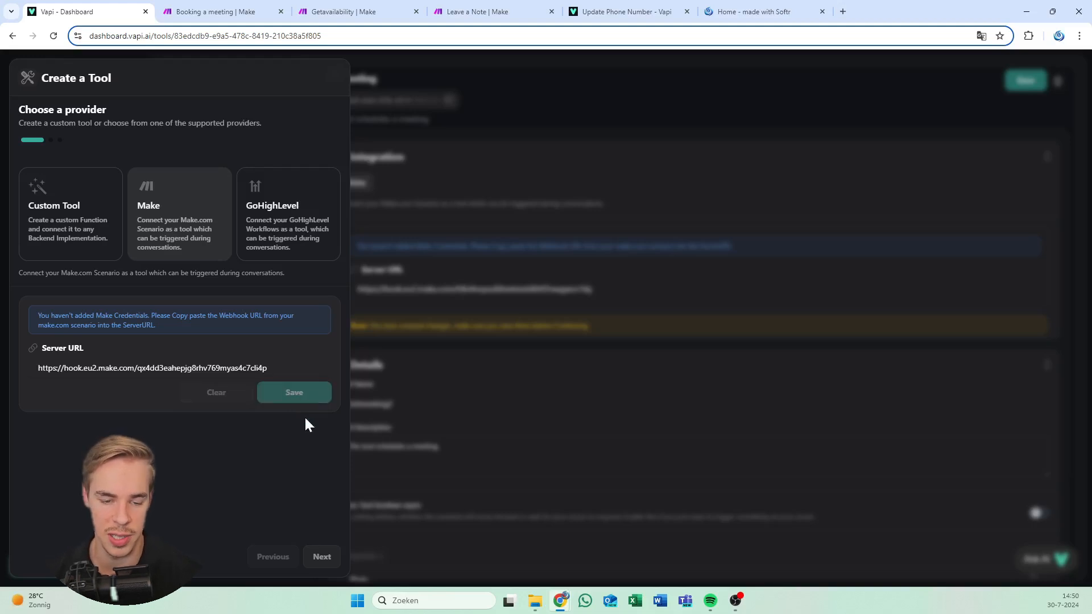
left_click(321, 556)
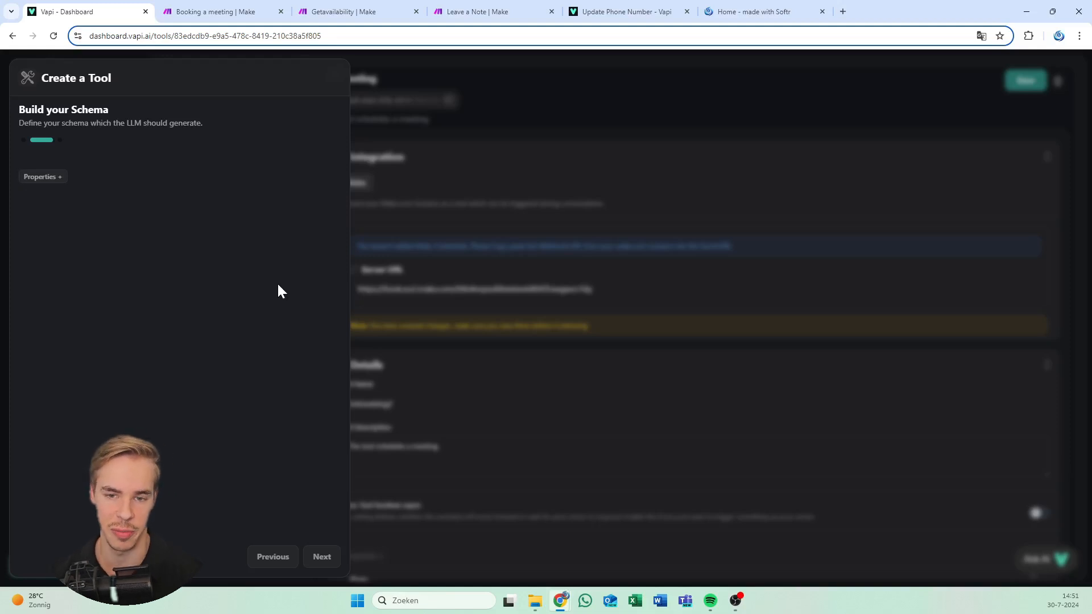
left_click(325, 557)
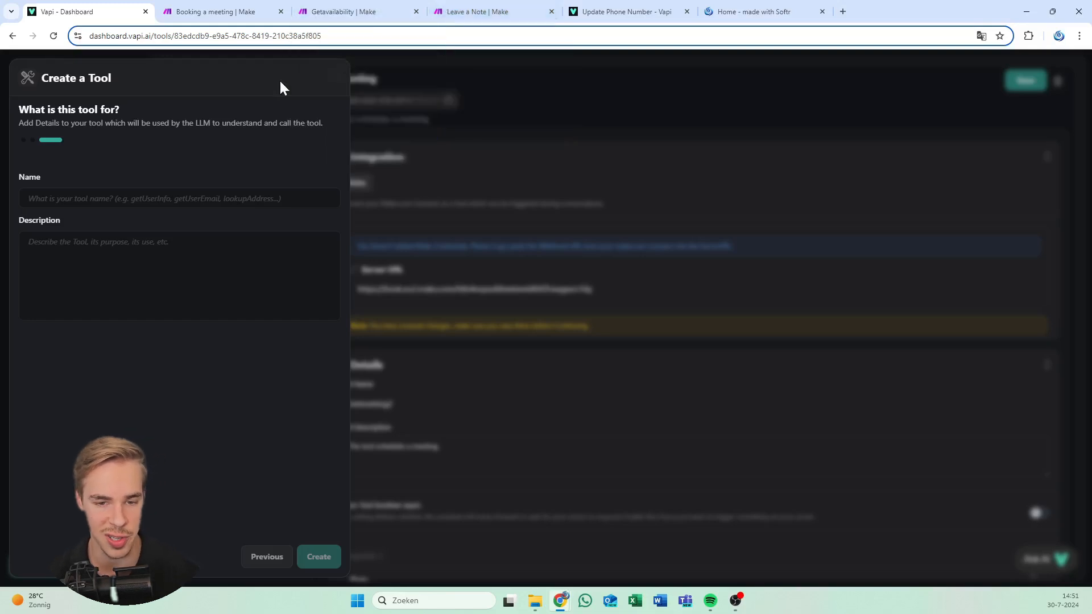
Name the new Vapi tool Getavailability2
left_click(219, 198)
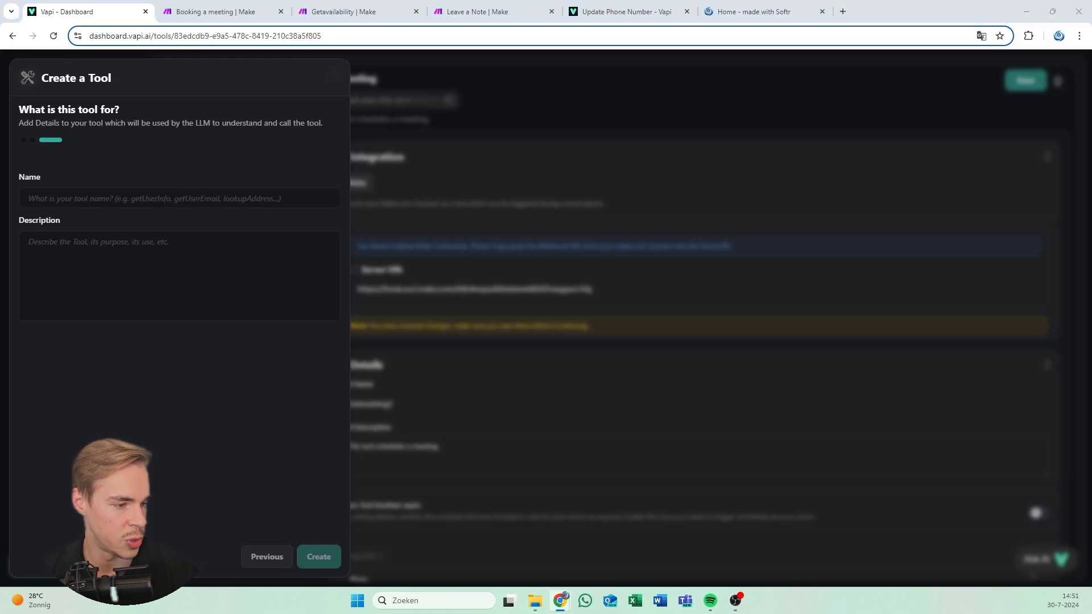
left_click(166, 199)
type("Getavailability")
type("2")
key("BackSpace")
key("BackSpace")
type("2")
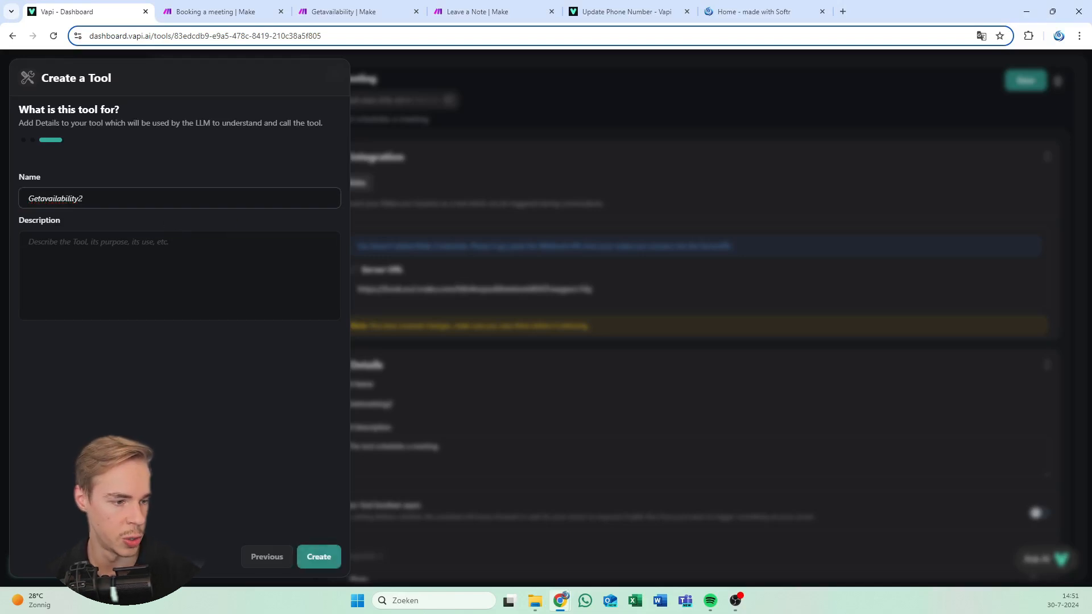
Add the reserved-time-slots description, create the tool, and begin another for Leave a Note
left_click(170, 267)
type("This tool looks too see which time slots are already reserved and therefore unavailable for meetings.")
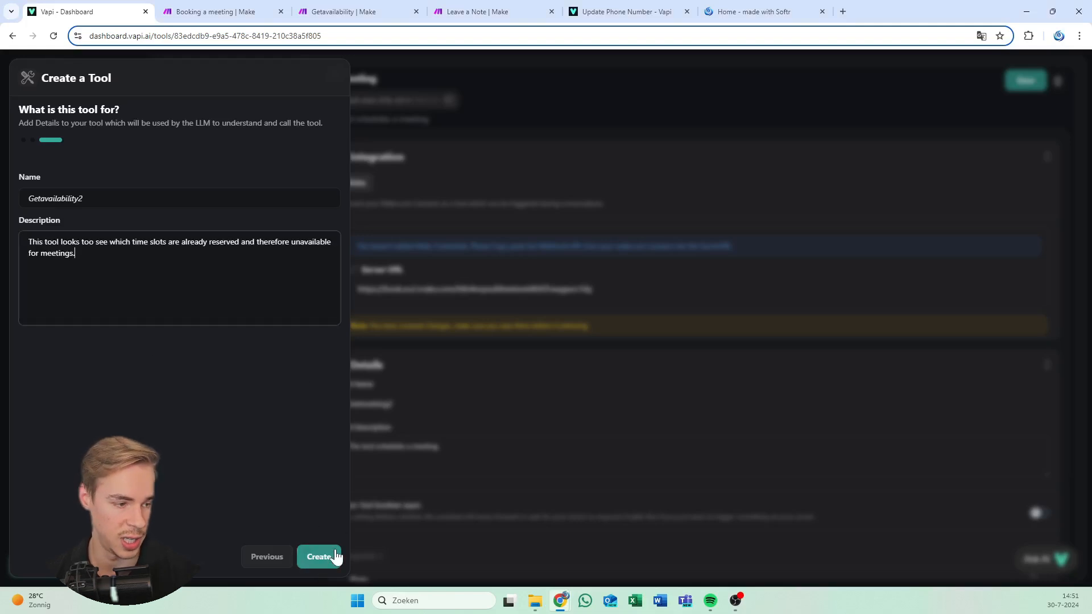
left_click(318, 556)
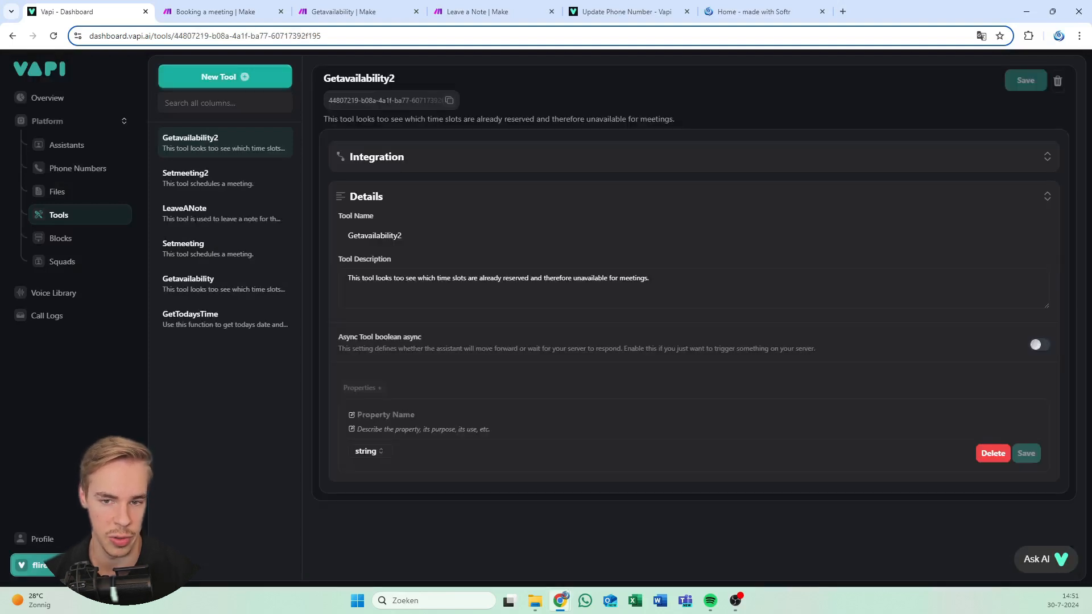
left_click(262, 82)
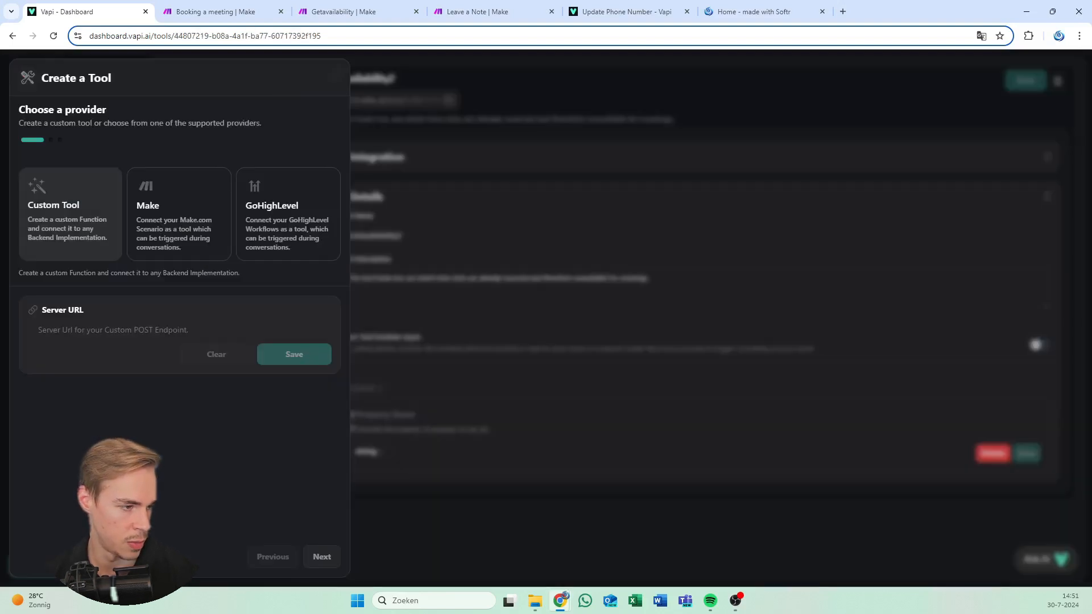
left_click(500, 12)
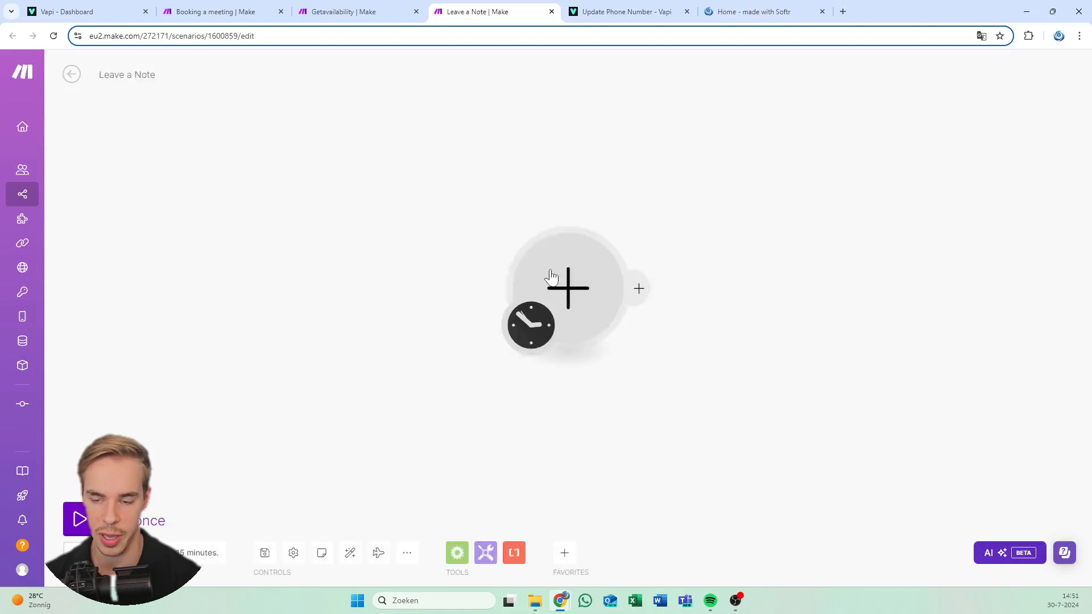
Give Leave a Note a Custom webhook trigger named 'Leave a note vapi 2' and copy its address
left_click(550, 277)
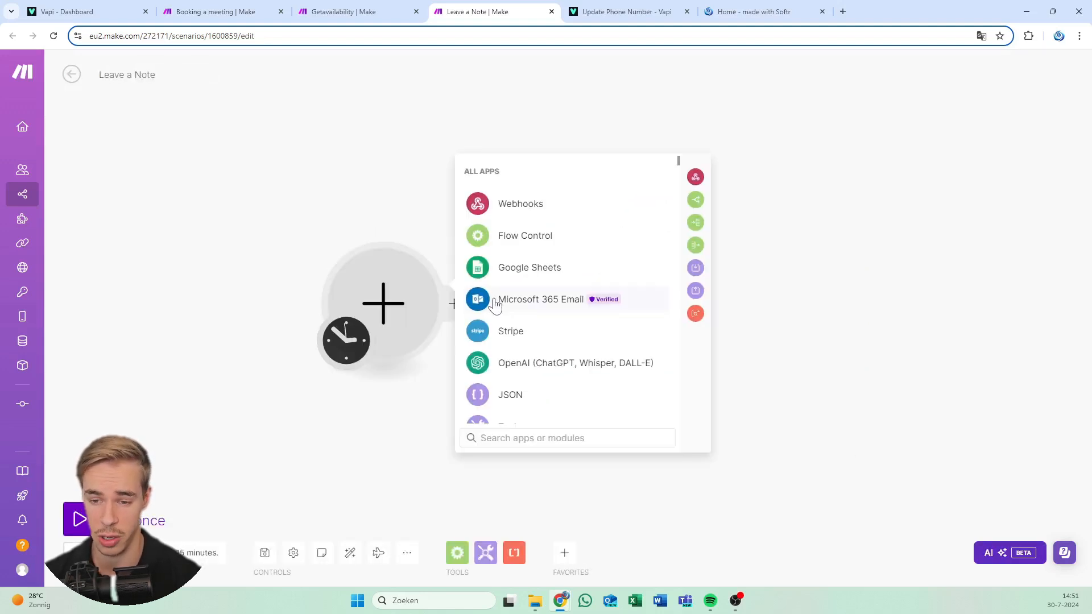
left_click(542, 208)
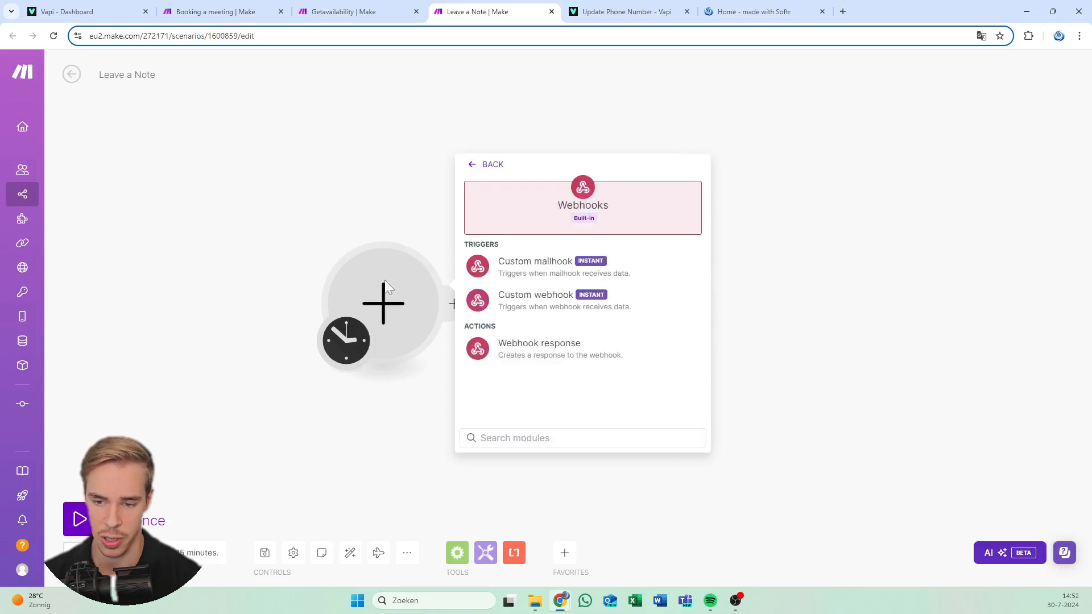
left_click(546, 311)
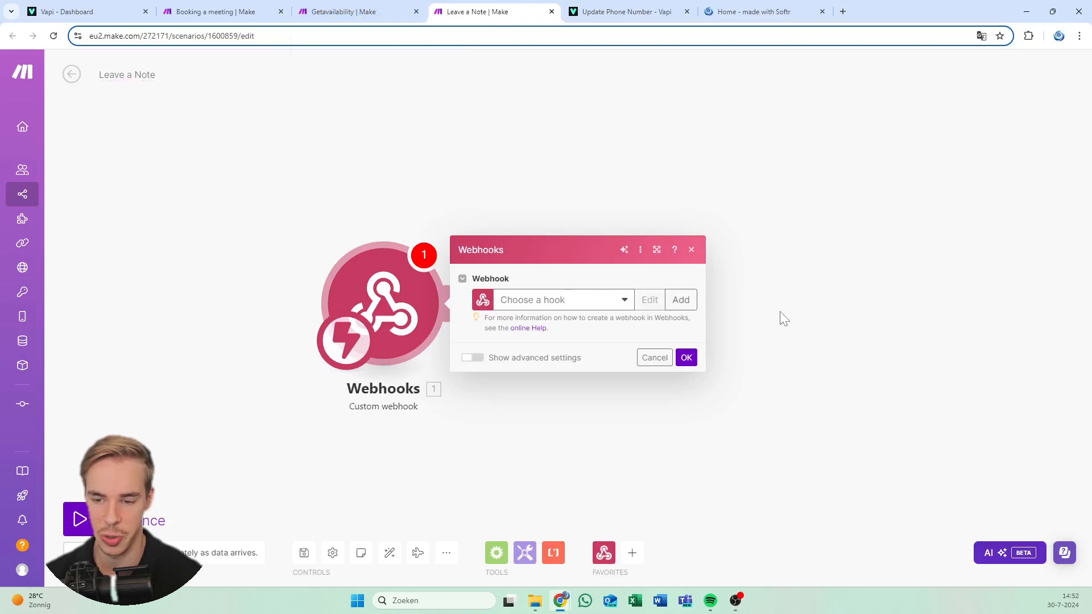
left_click(681, 300)
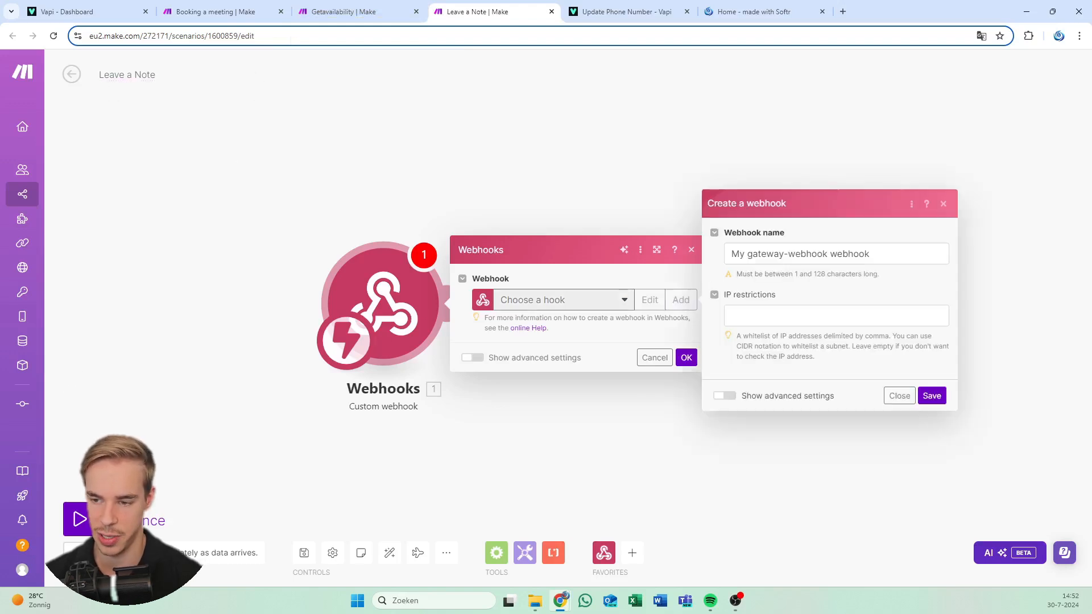
type("Leave a note vapi 2")
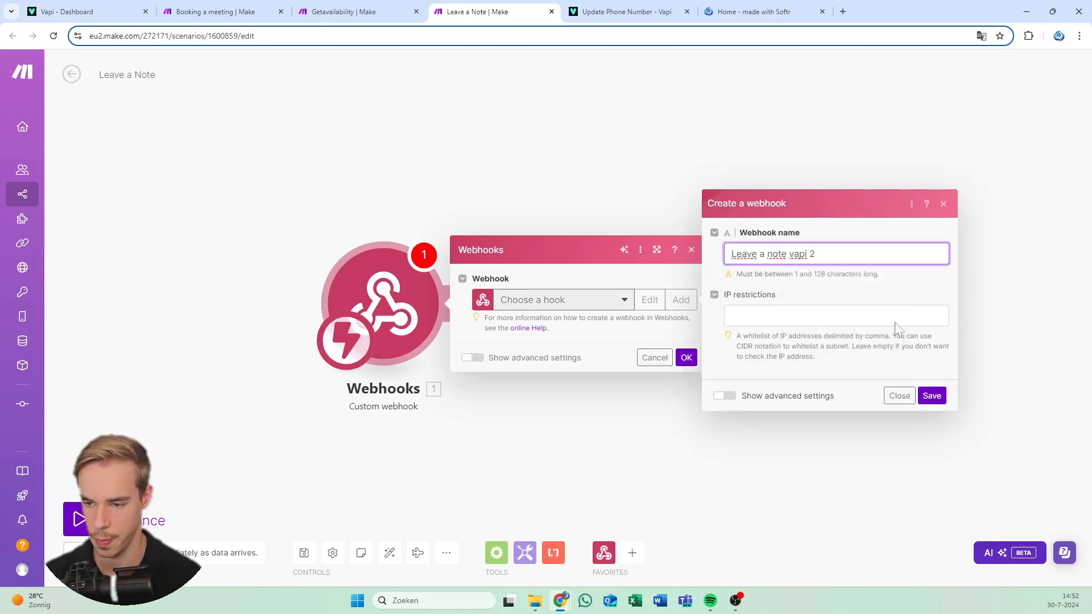
key("Return")
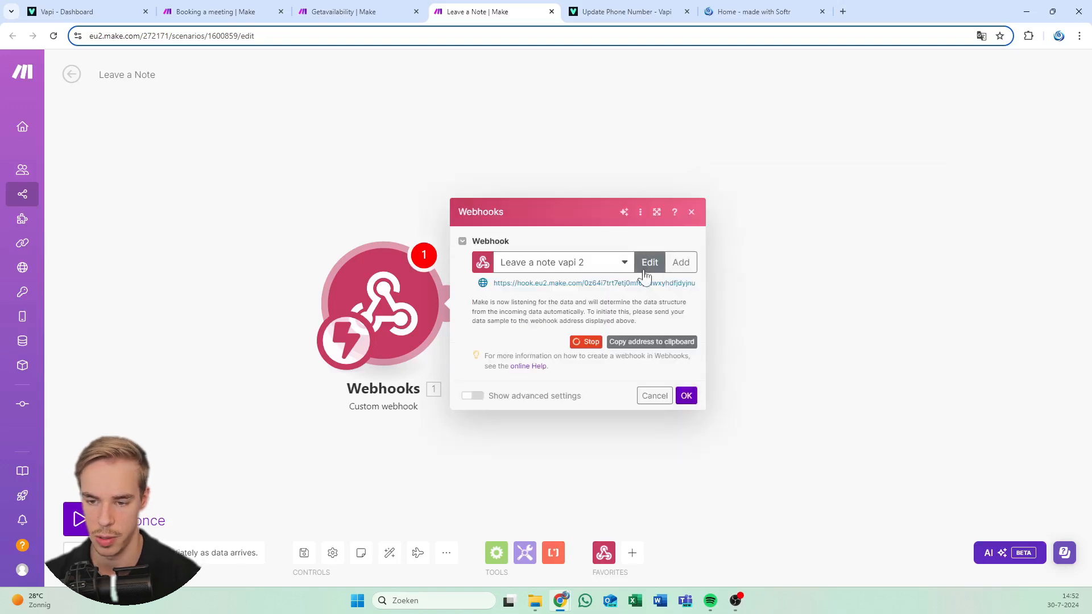
left_click(640, 344)
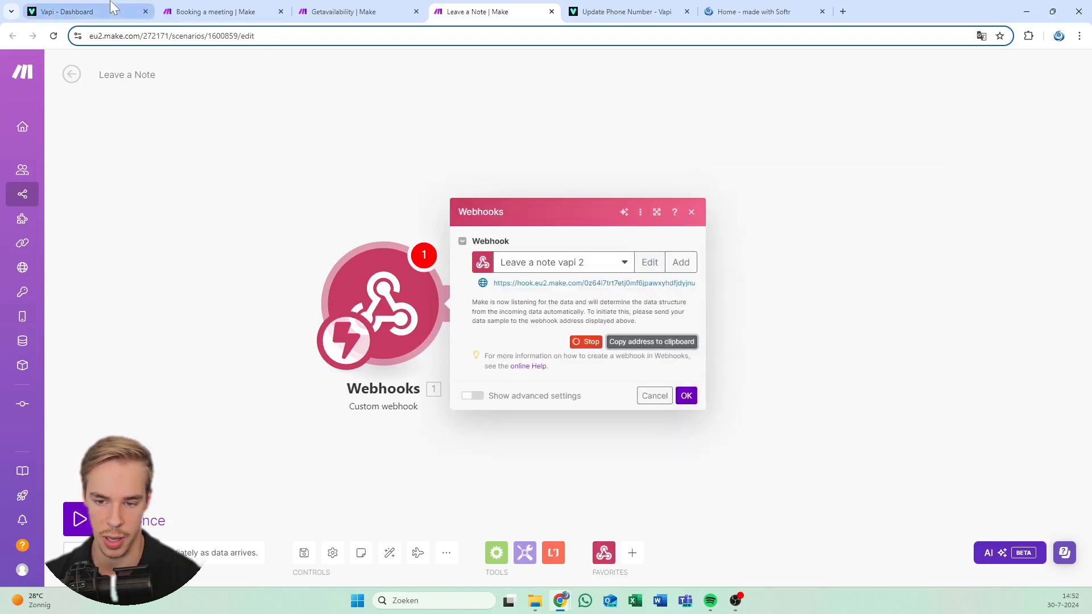
left_click(85, 12)
left_click(181, 330)
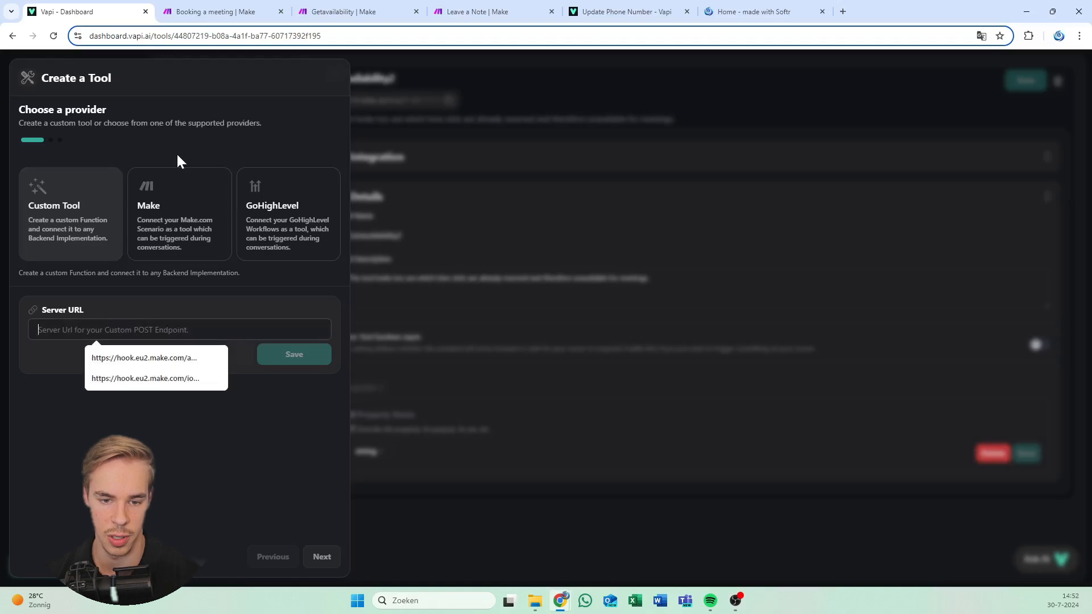
Set the Make tool's Server URL to the webhook address and remove the blank schema property
left_click(179, 211)
left_click(180, 367)
key("ctrl+v")
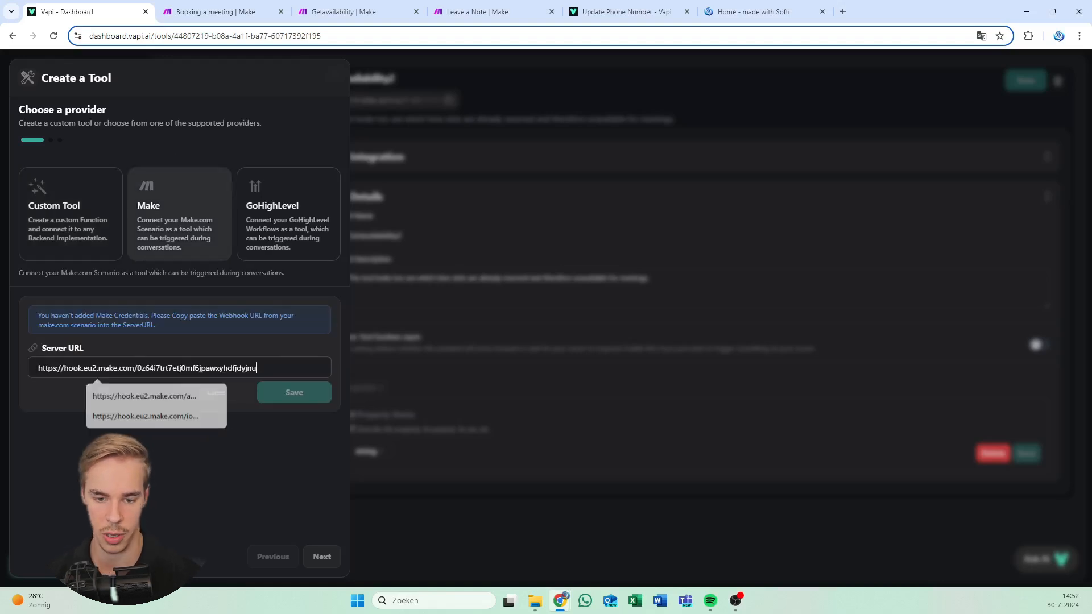
left_click(313, 529)
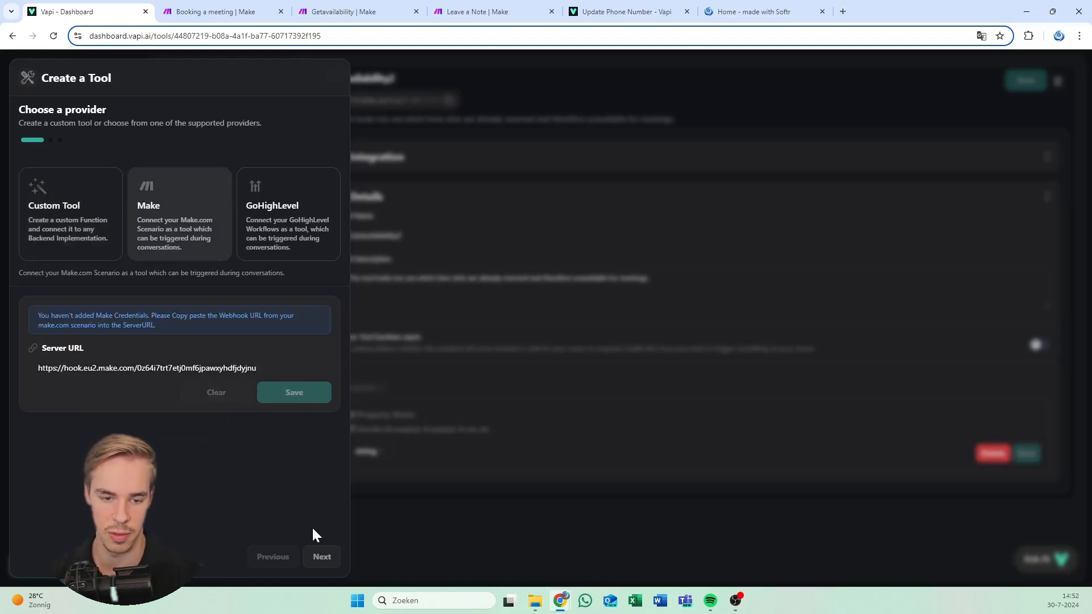
left_click(321, 556)
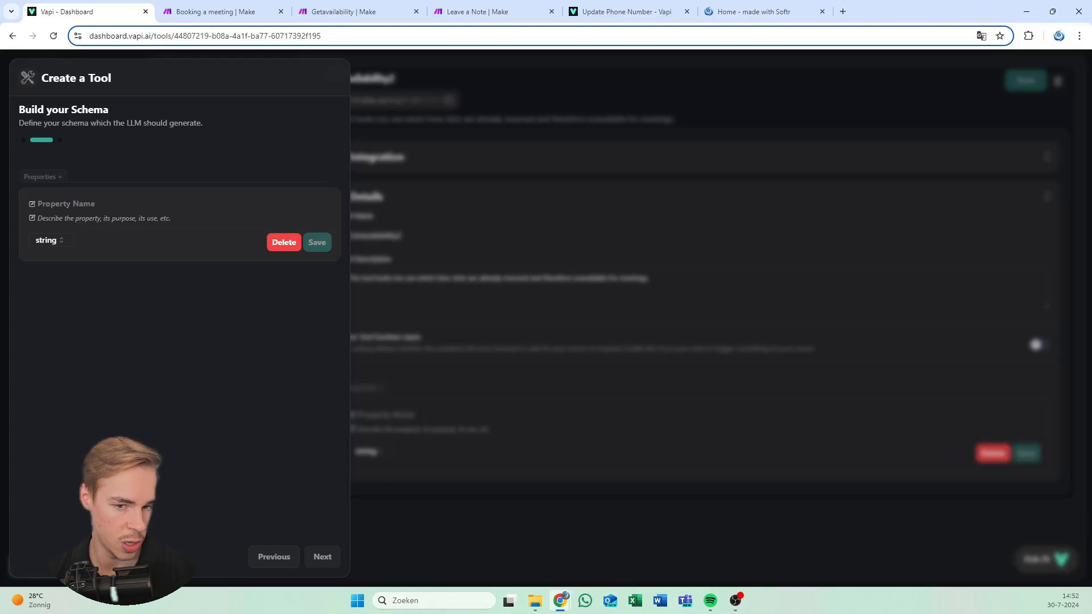
left_click(283, 244)
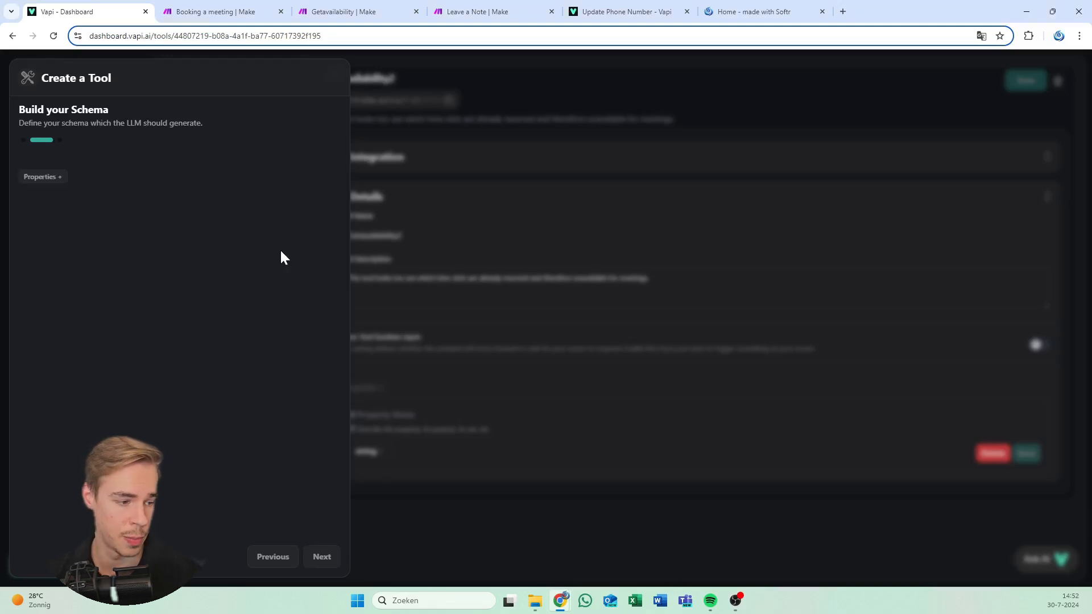
Add a Message string property with its description
left_click(56, 181)
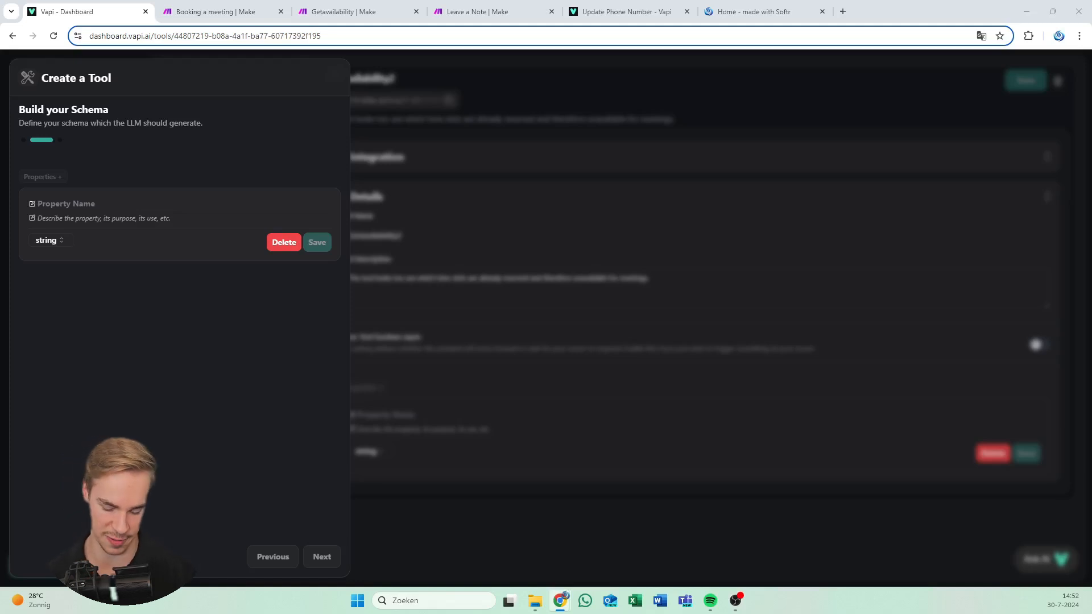
left_click(91, 204)
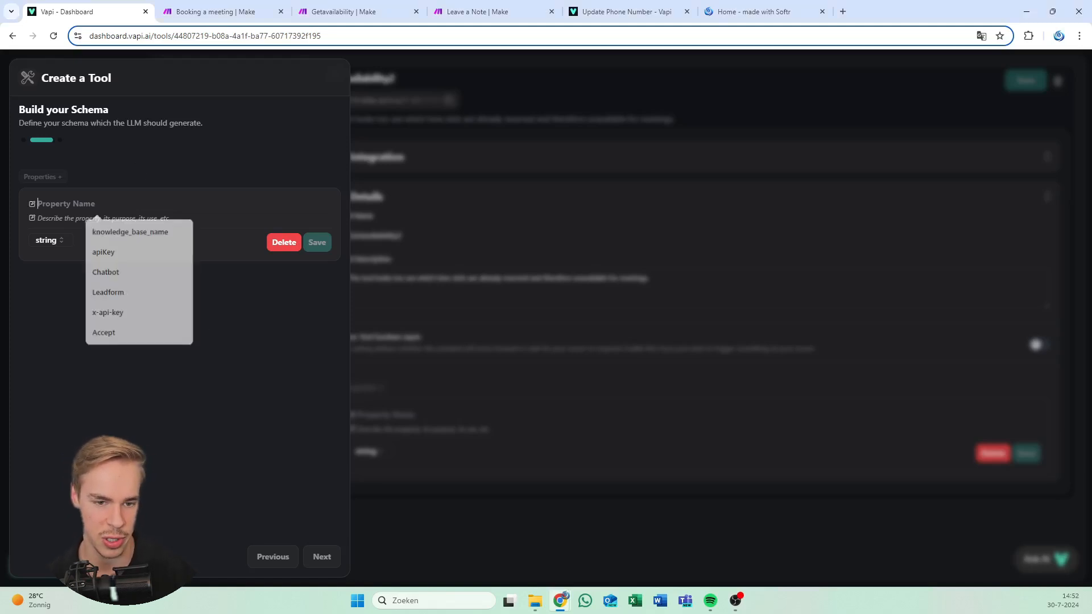
key("ctrl+v")
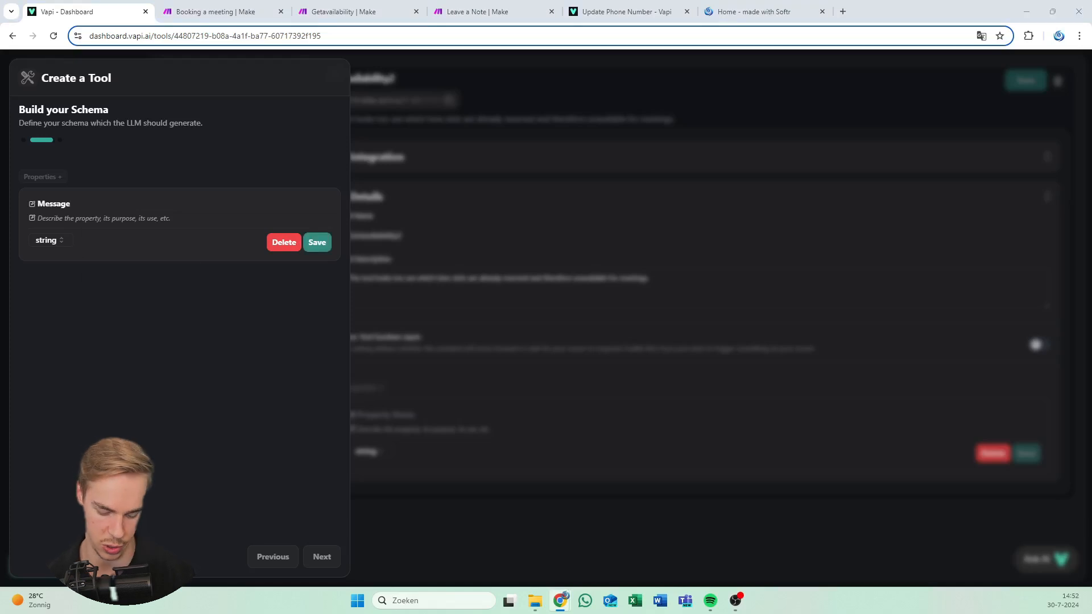
left_click(141, 230)
key("ctrl+v")
left_click(314, 251)
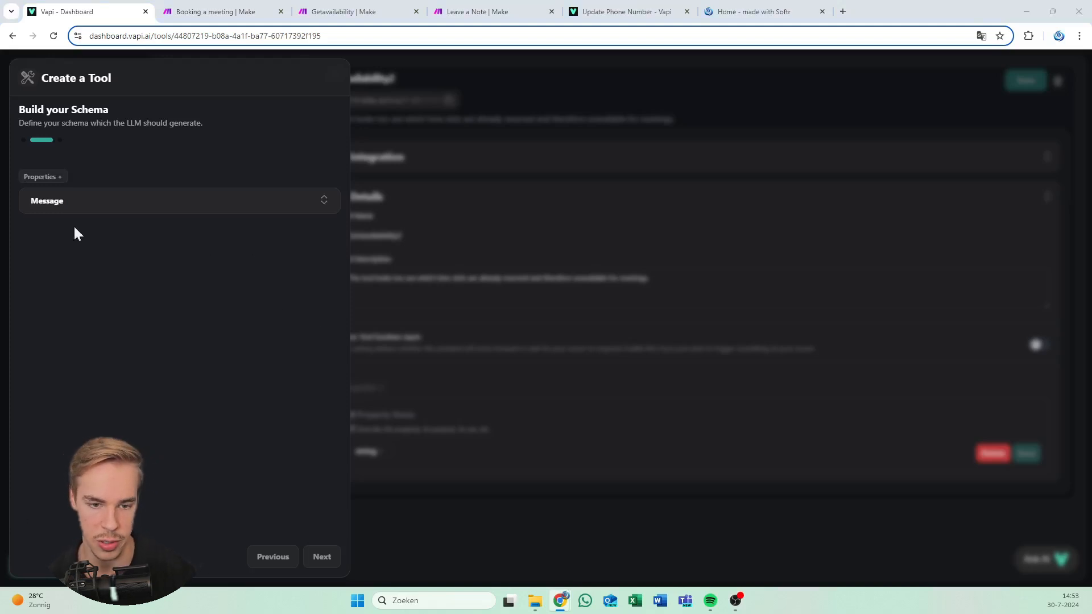
Add Caller first name ('The first name of the caller') and Caller company name properties
left_click(43, 178)
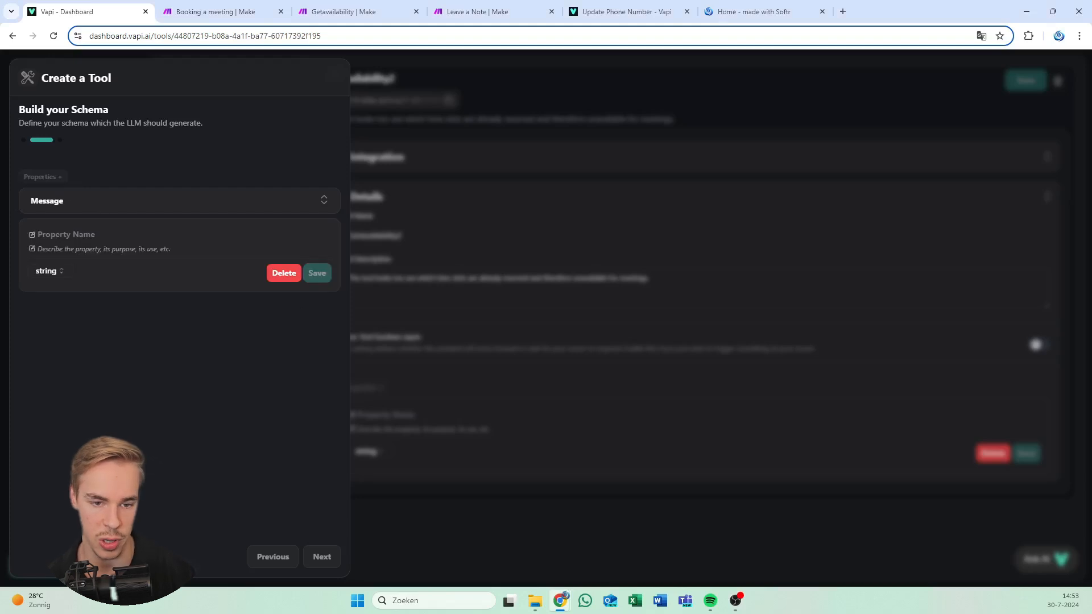
type("Caller first name")
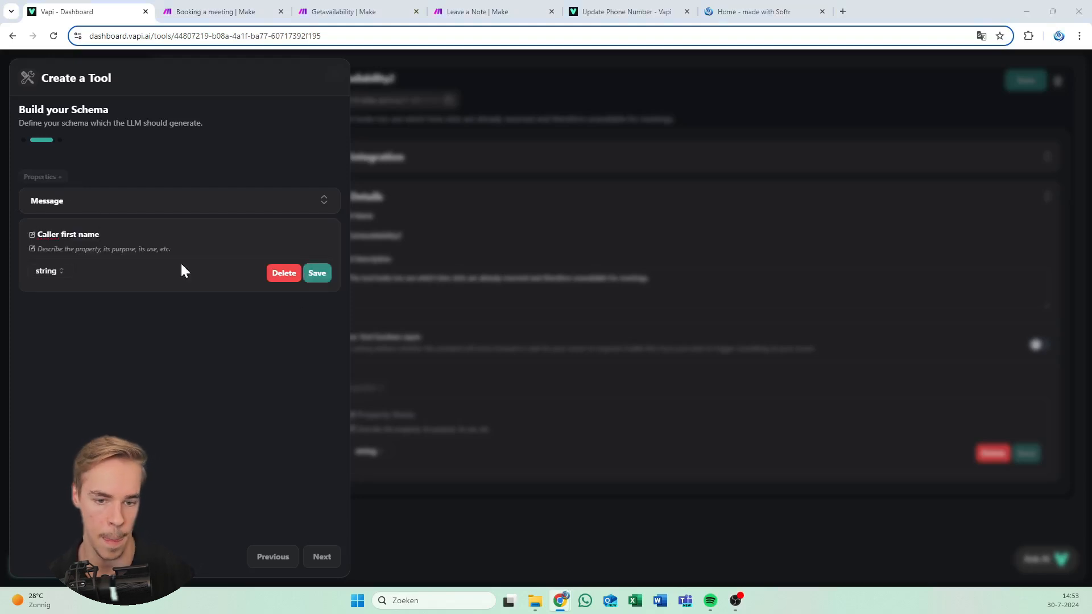
left_click(103, 249)
type("The first name of the caller")
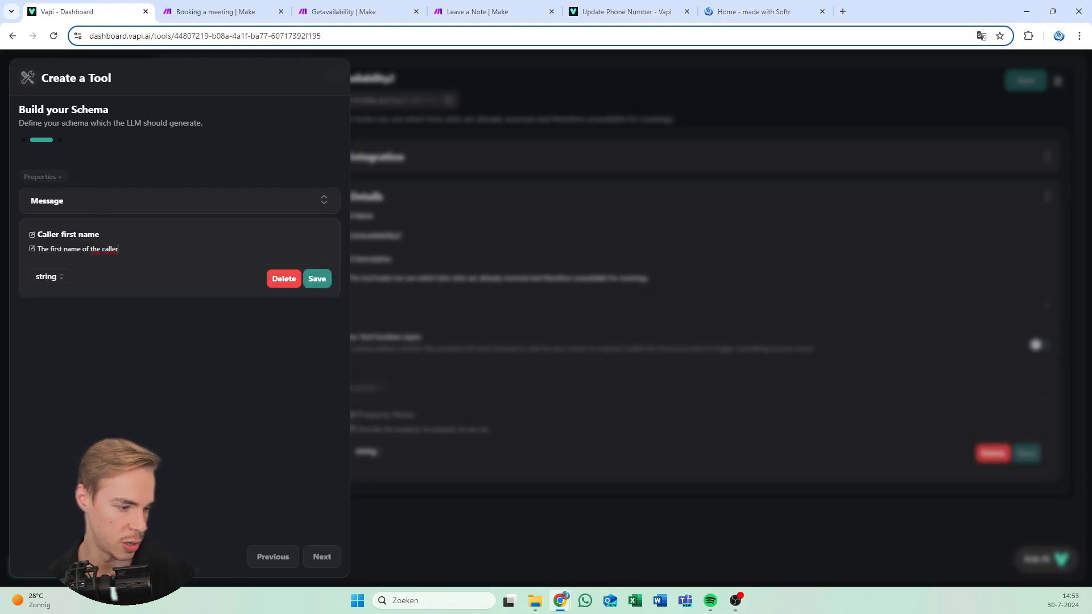
key("ctrl+minus")
key("ctrl+minus")
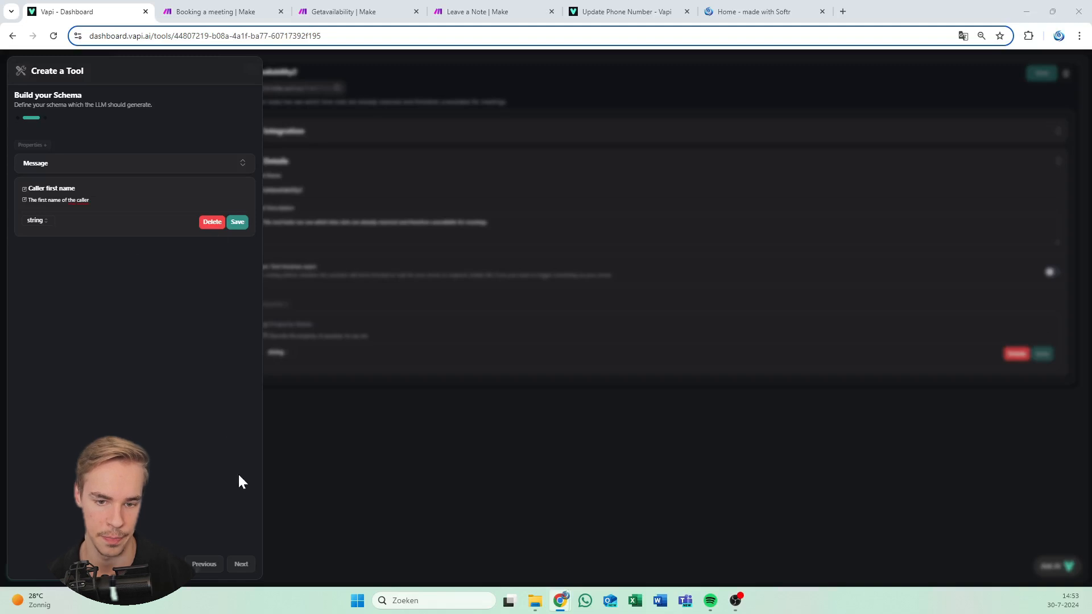
left_click(235, 222)
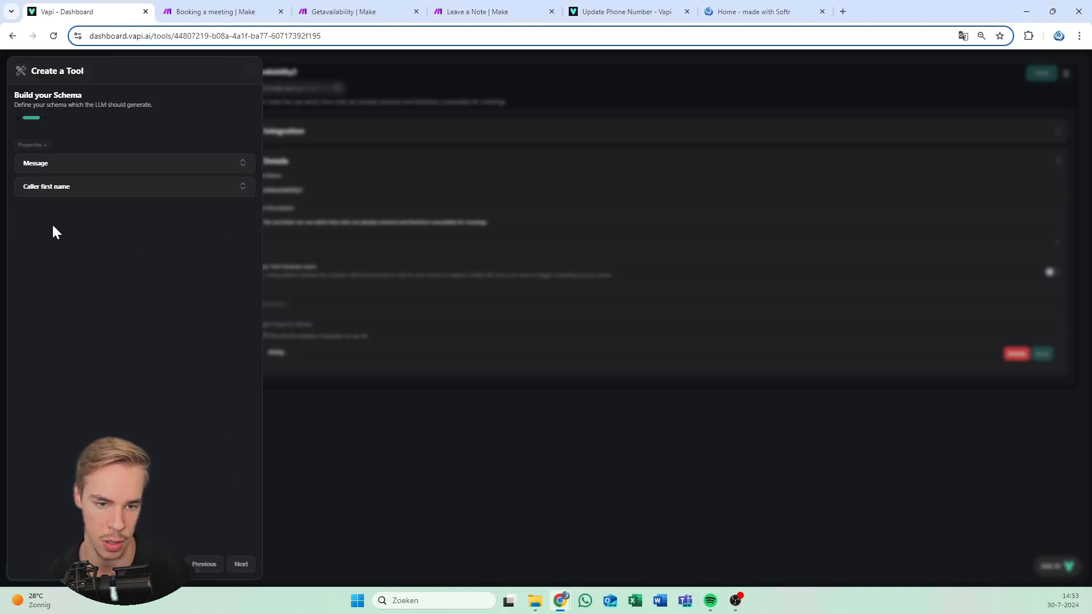
left_click(41, 145)
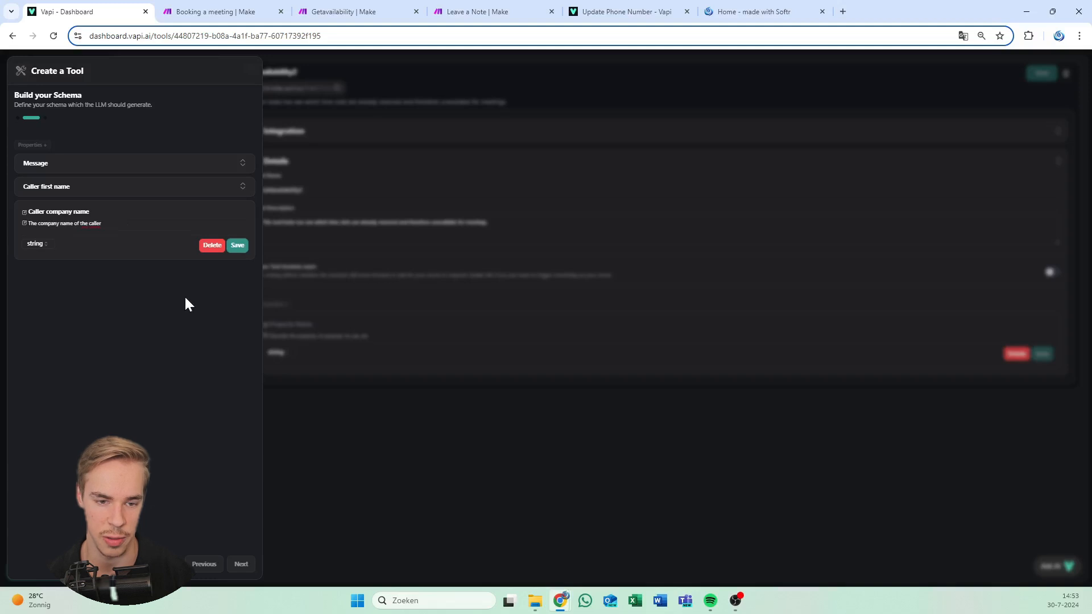
left_click(237, 245)
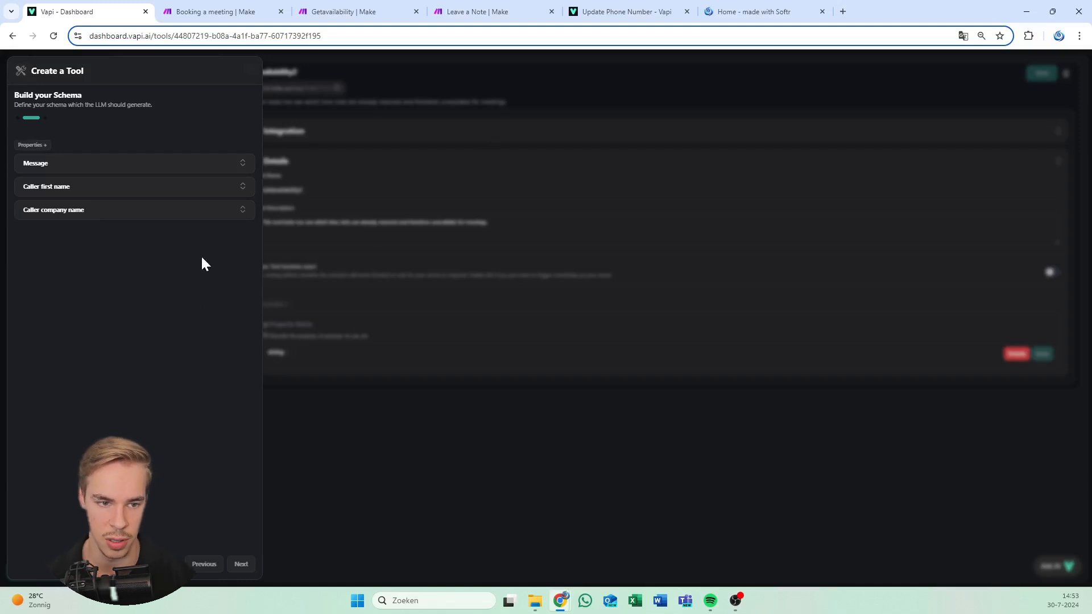
key("ctrl+0")
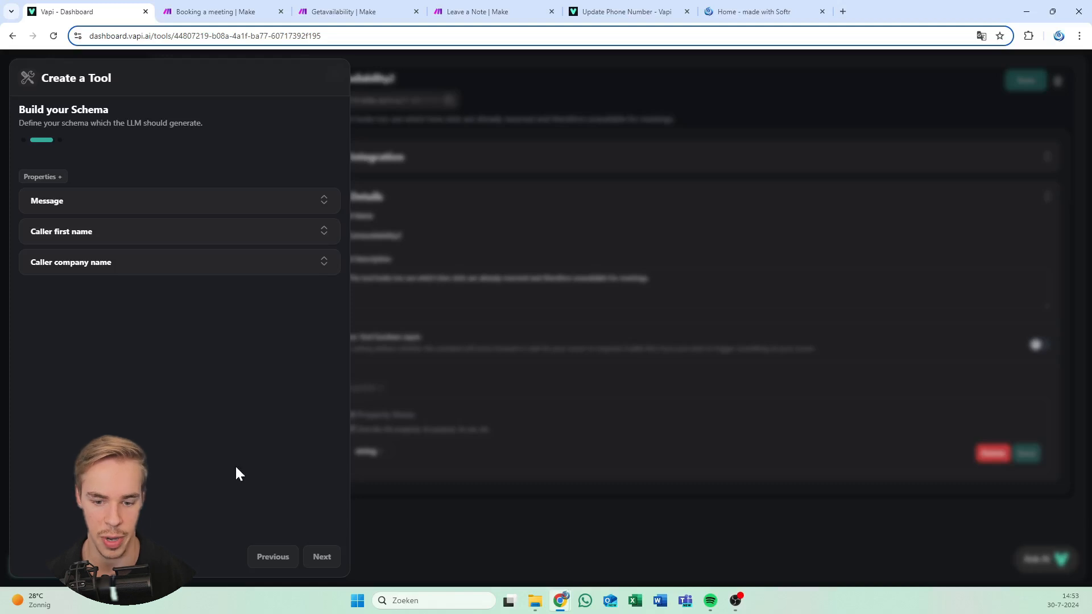
Create the tool named LeaveANote with its leave-a-note description
left_click(324, 557)
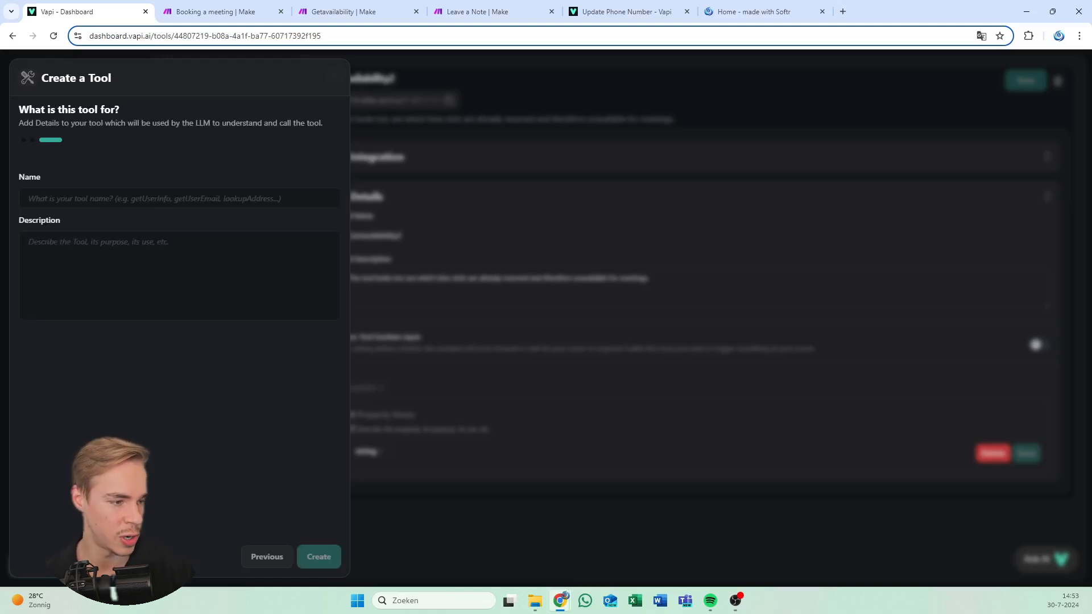
type("LeaveANote")
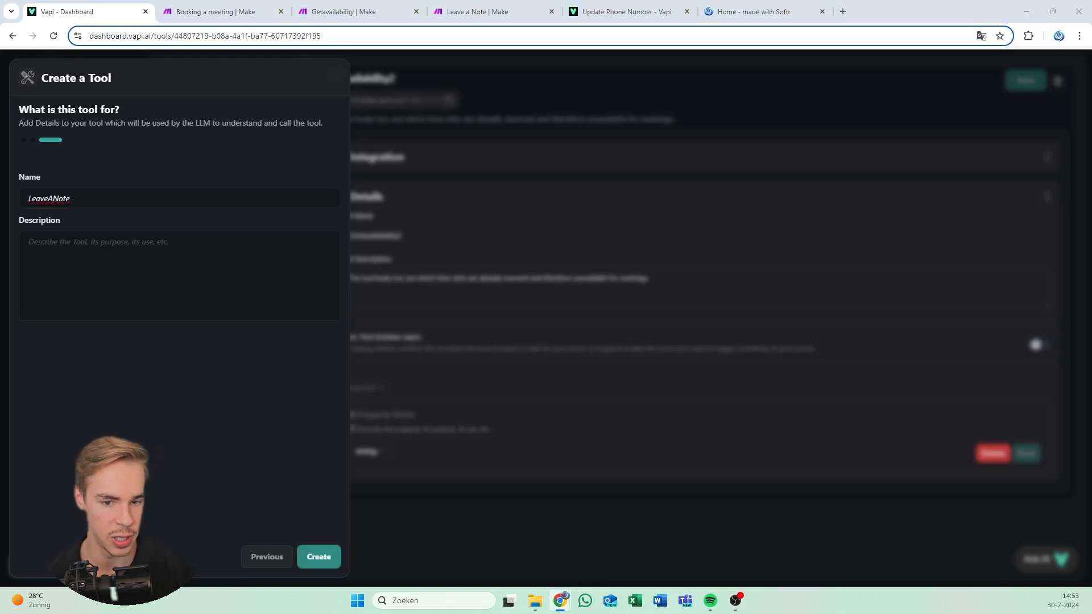
left_click(179, 276)
key("ctrl+v")
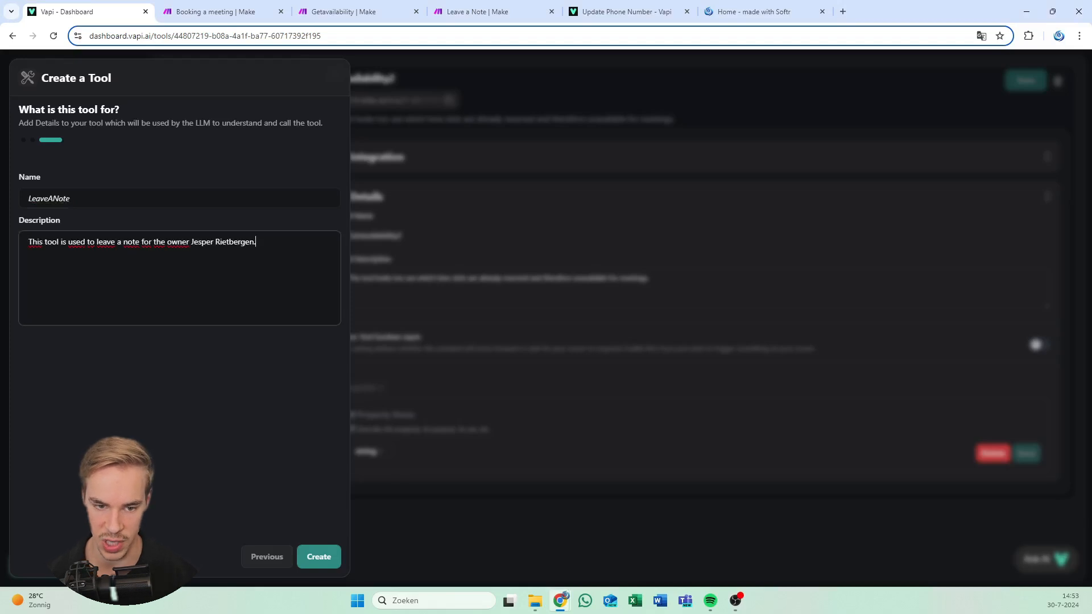
left_click(319, 559)
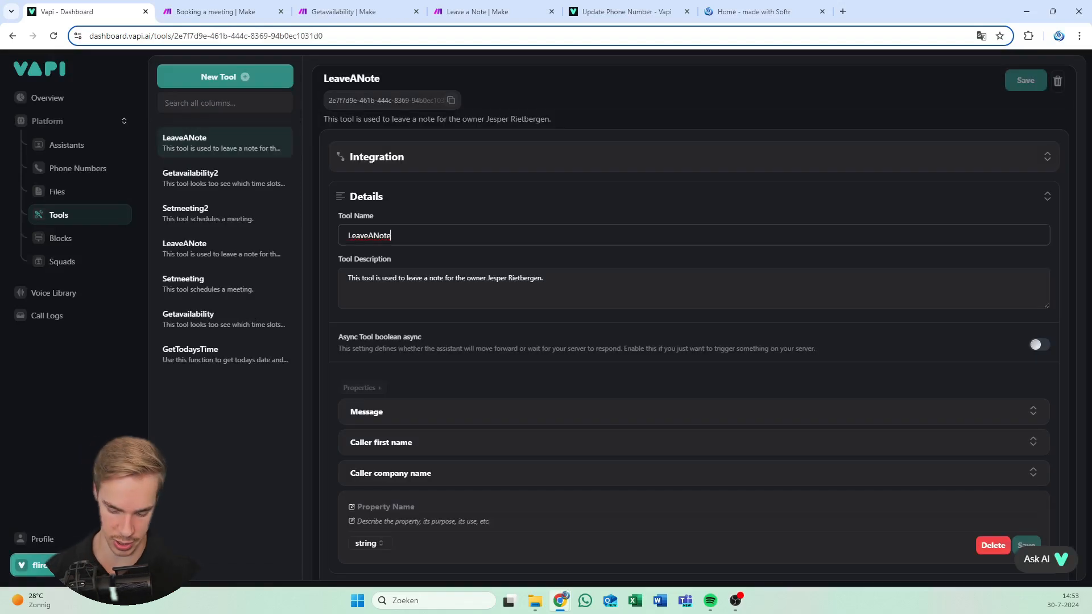
Rename the tool to LeaveANote2, save it, and return to the Getavailability scenario
type("2")
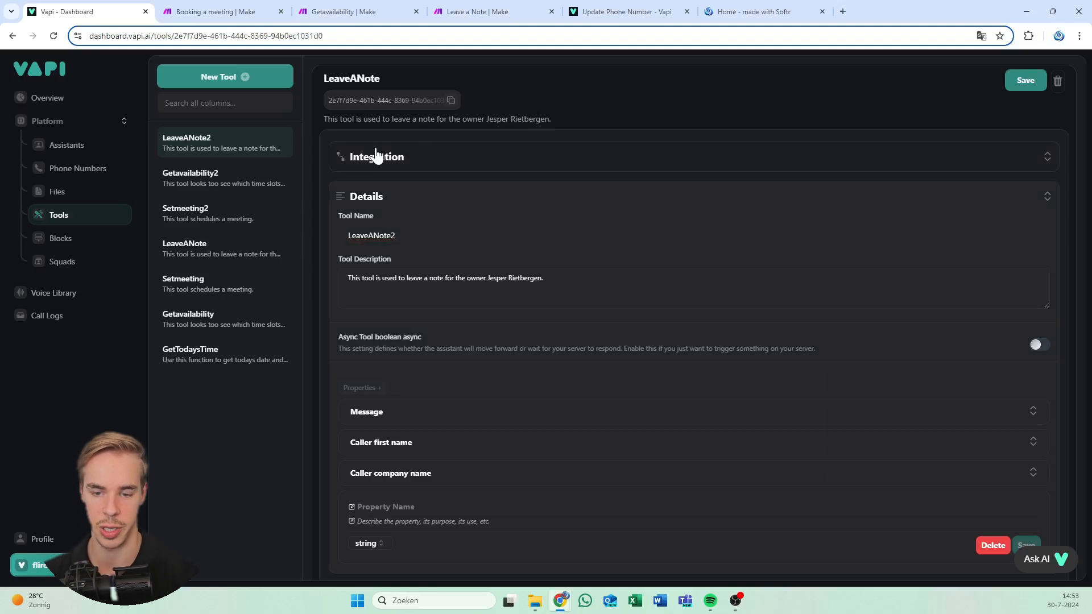
left_click(1026, 80)
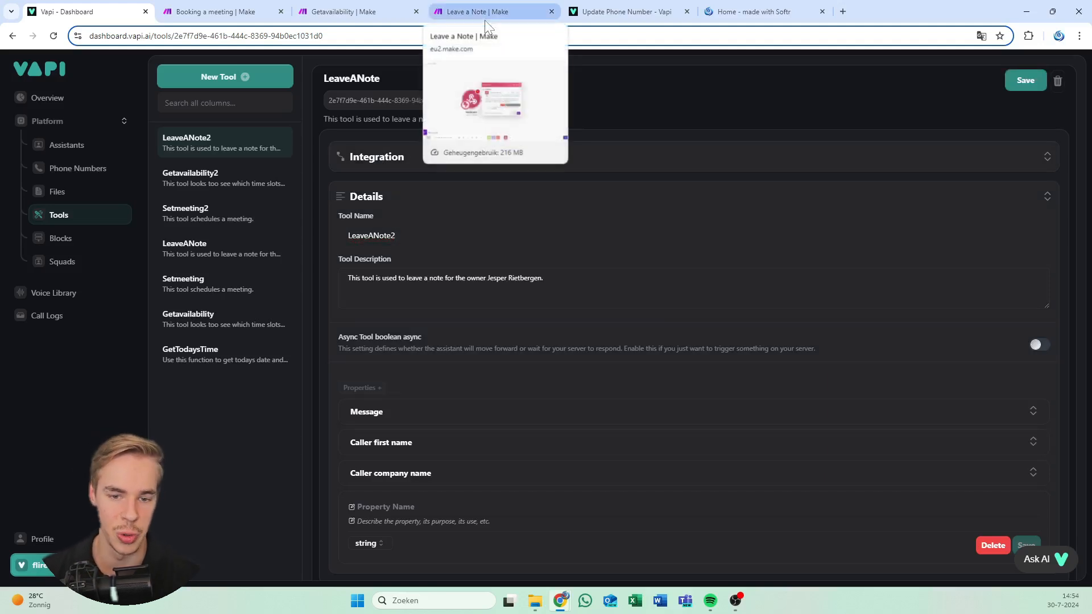
left_click(352, 11)
left_click(74, 10)
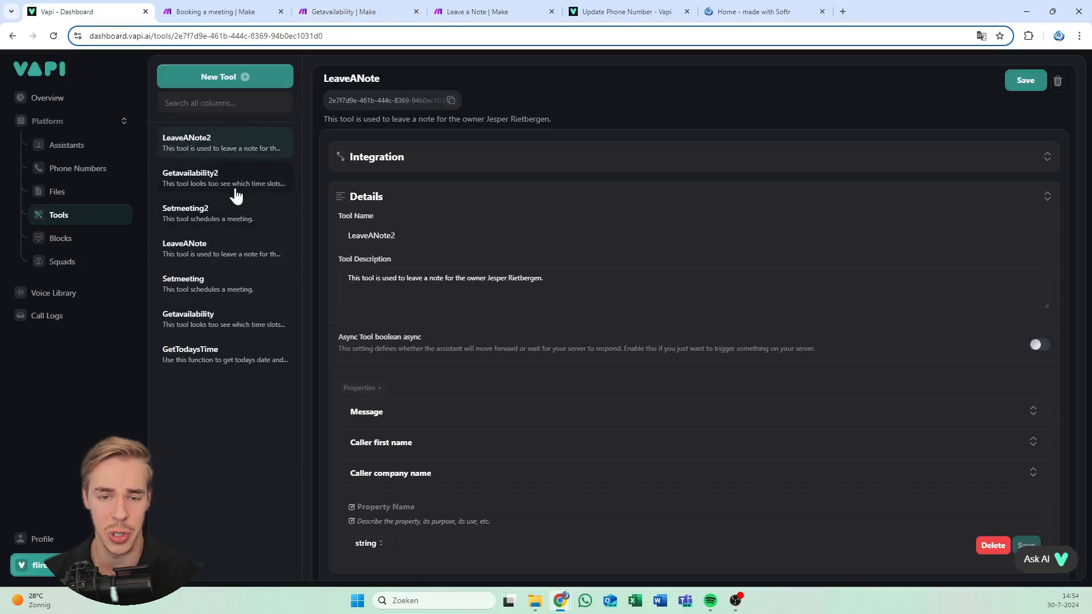
left_click(401, 8)
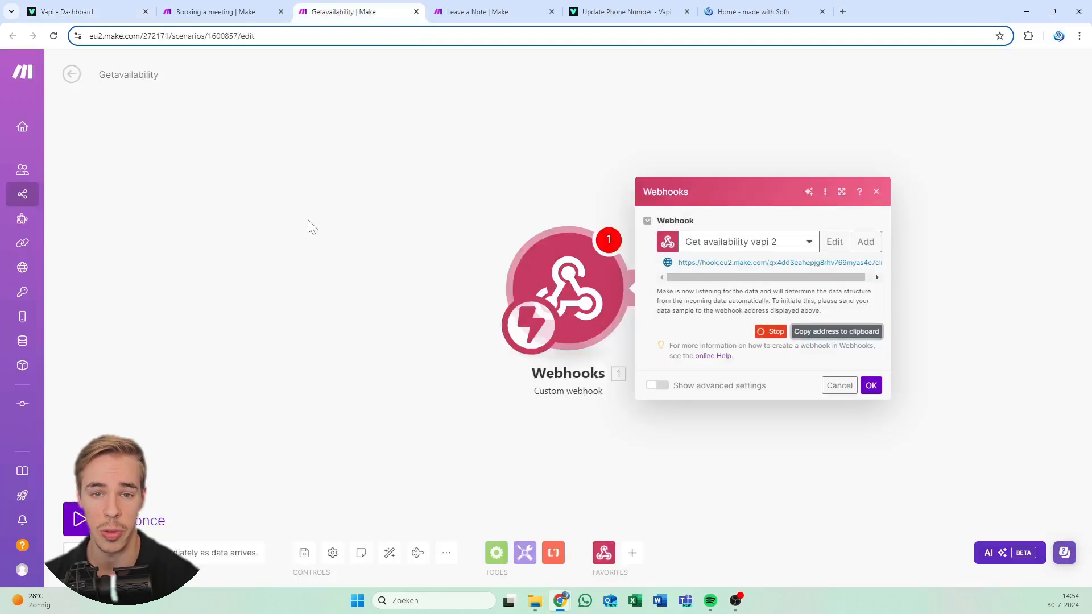
Insert an HTTP 'Make a request' module after the custom webhook, leaving its settings empty
left_click_drag(307, 227, 192, 223)
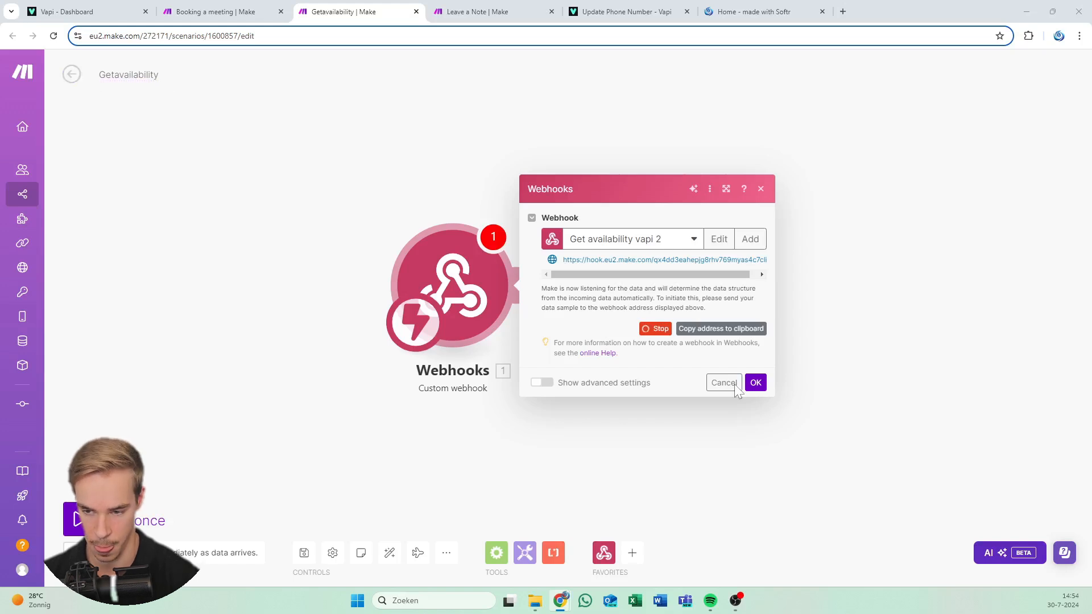
left_click(755, 383)
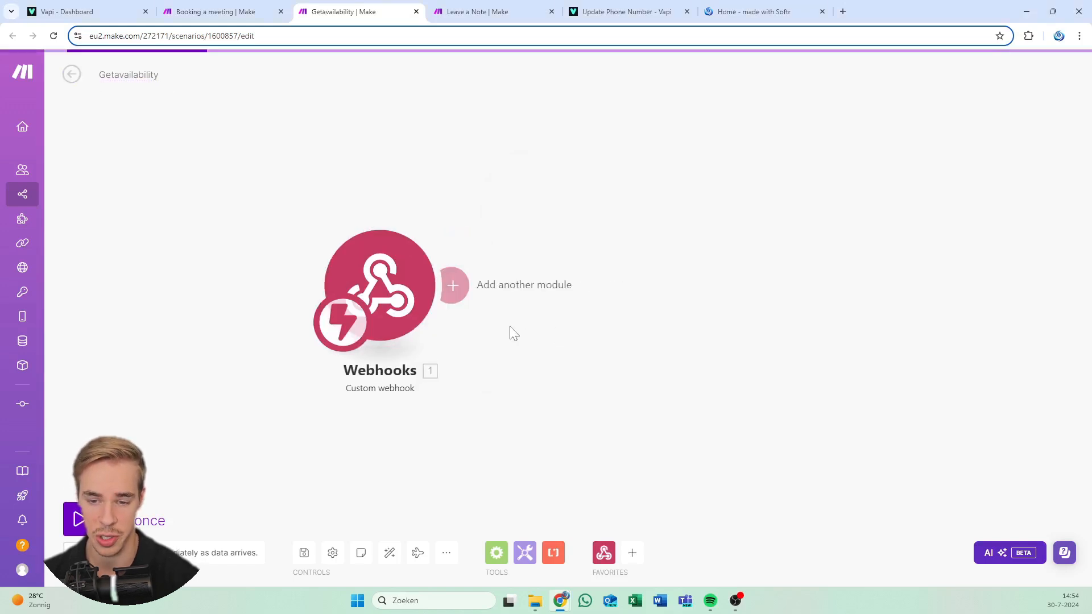
left_click(456, 291)
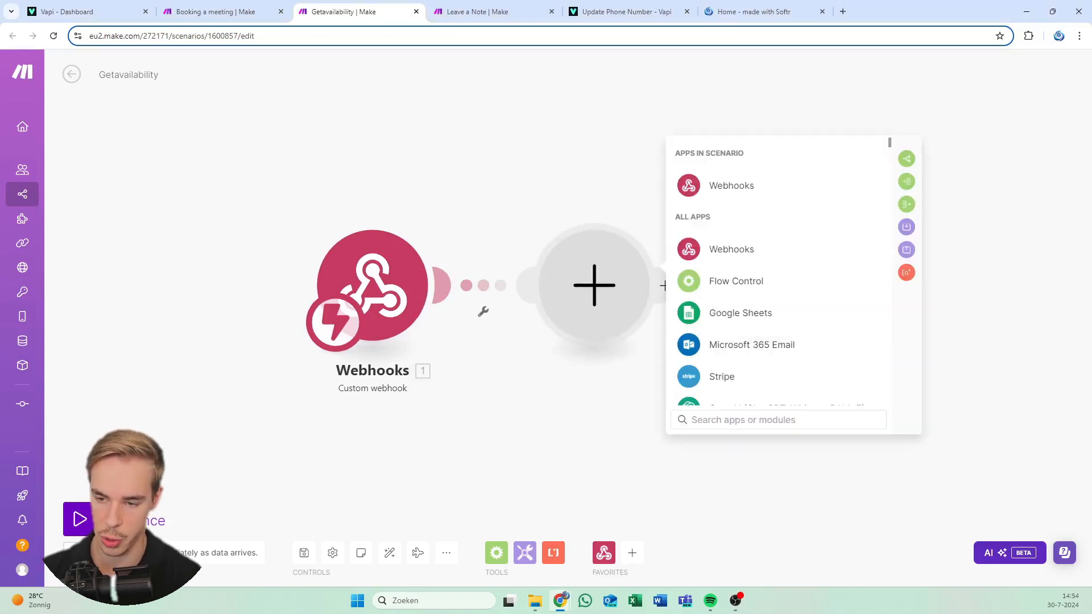
type("http")
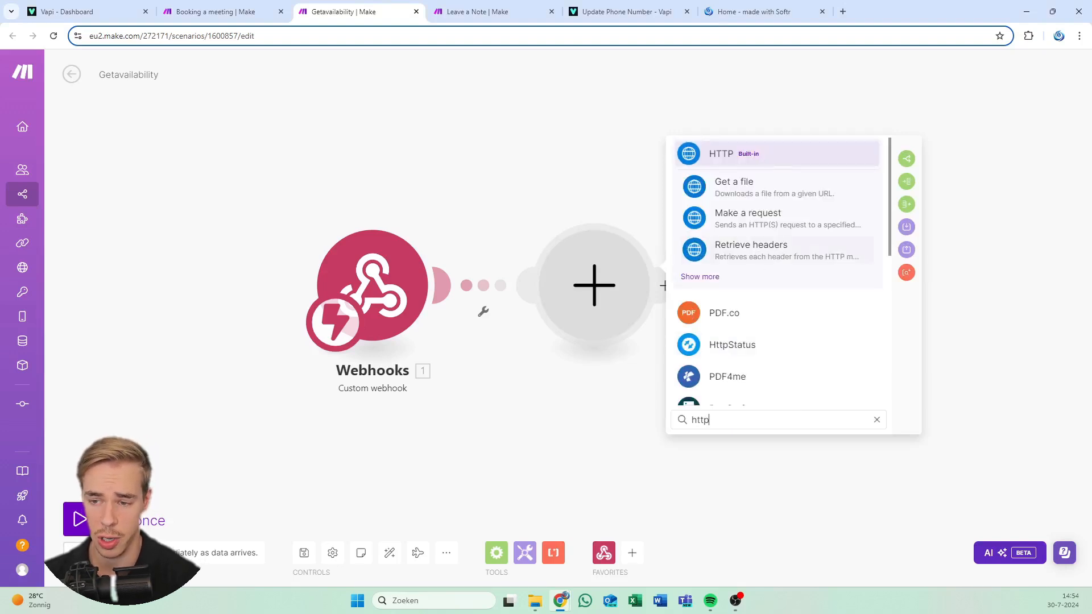
left_click(748, 160)
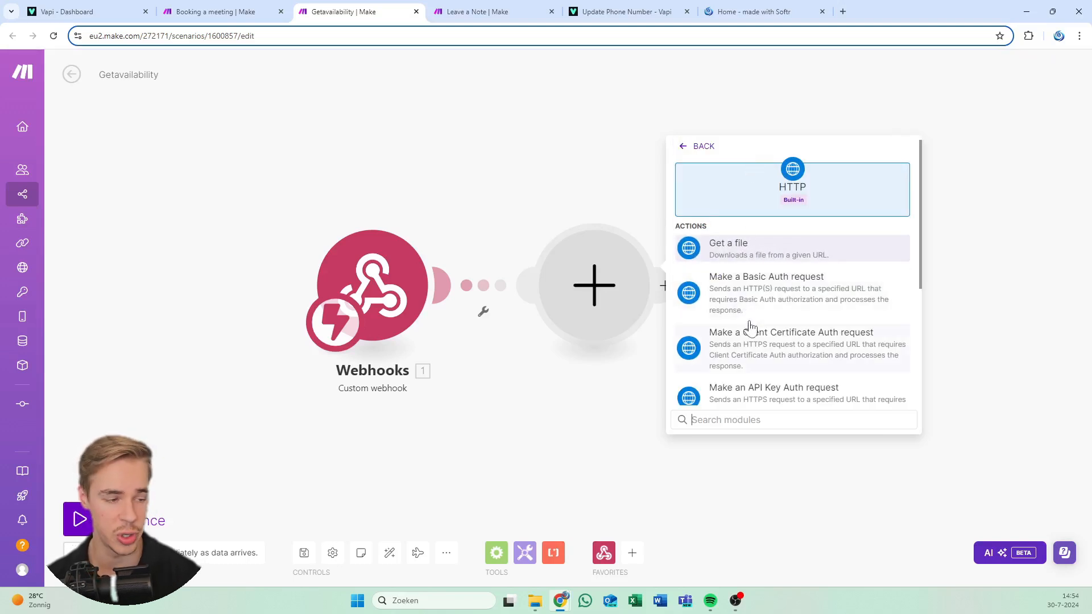
scroll(776, 287, "down", 4)
left_click(765, 289)
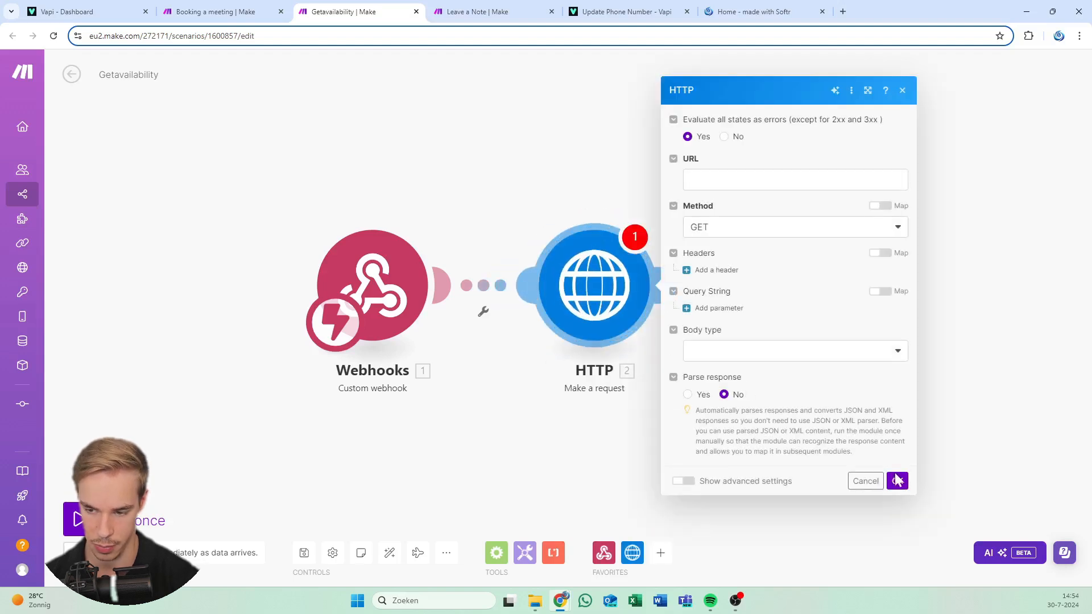
left_click(624, 399)
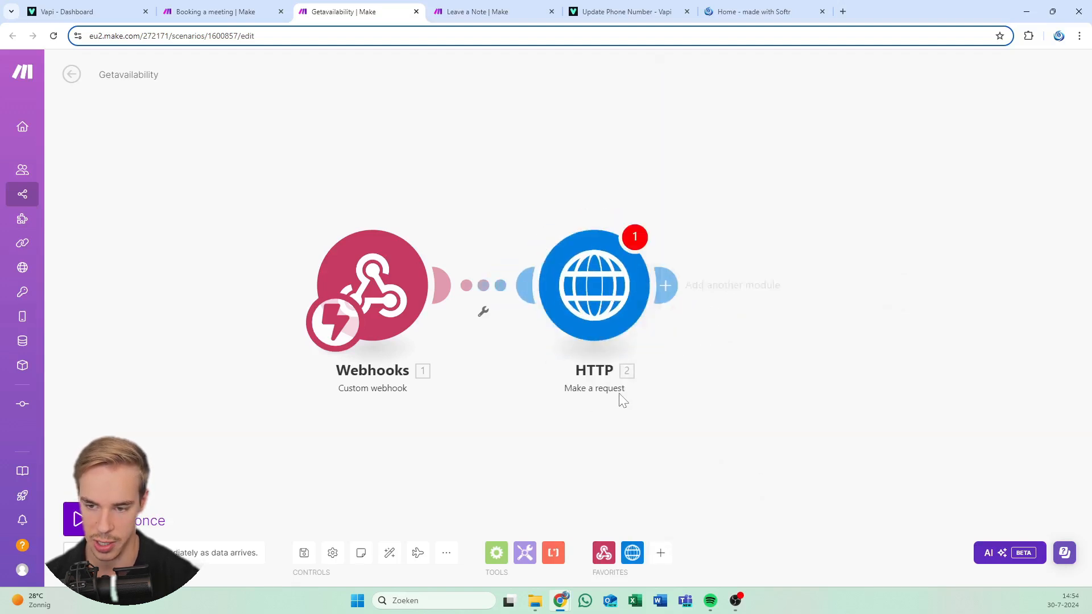
Add a Calendly 'Make an API Call' module using the existing Calendly connection
left_click(363, 300)
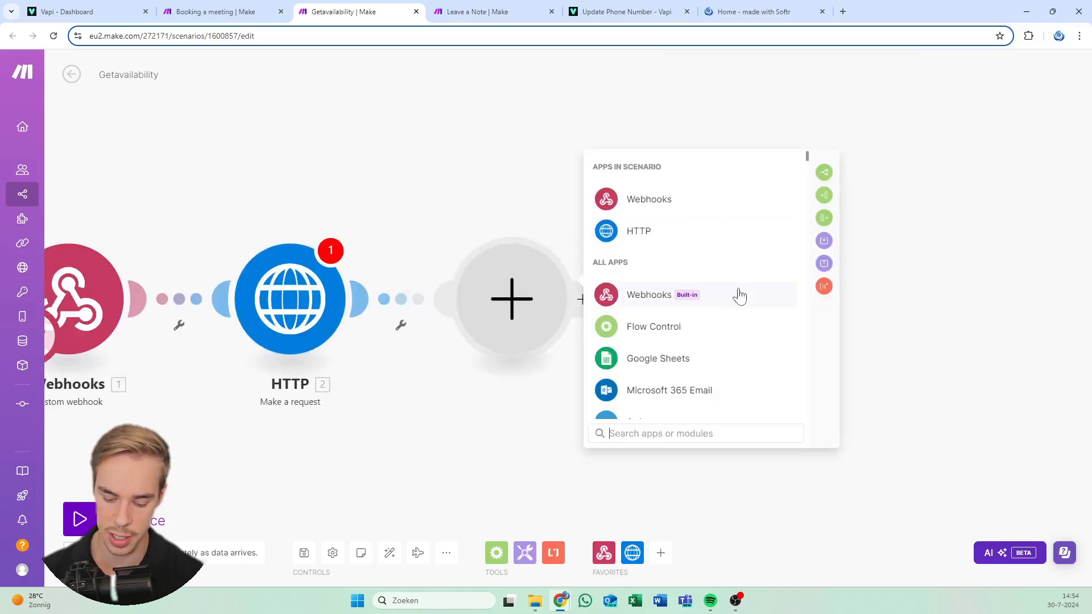
type("d")
type("alendly")
key("Return")
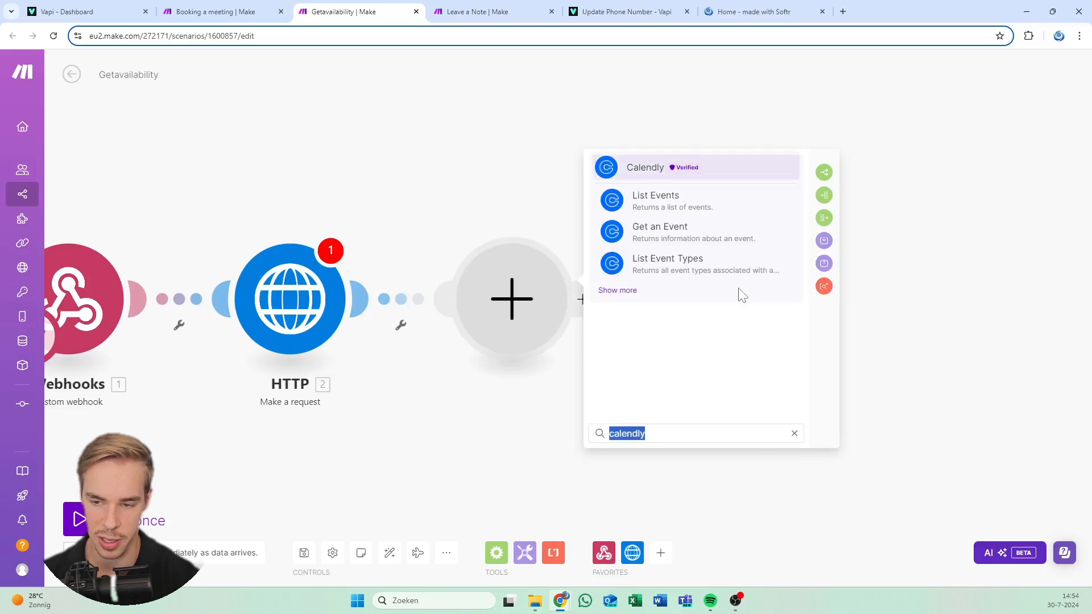
left_click(664, 173)
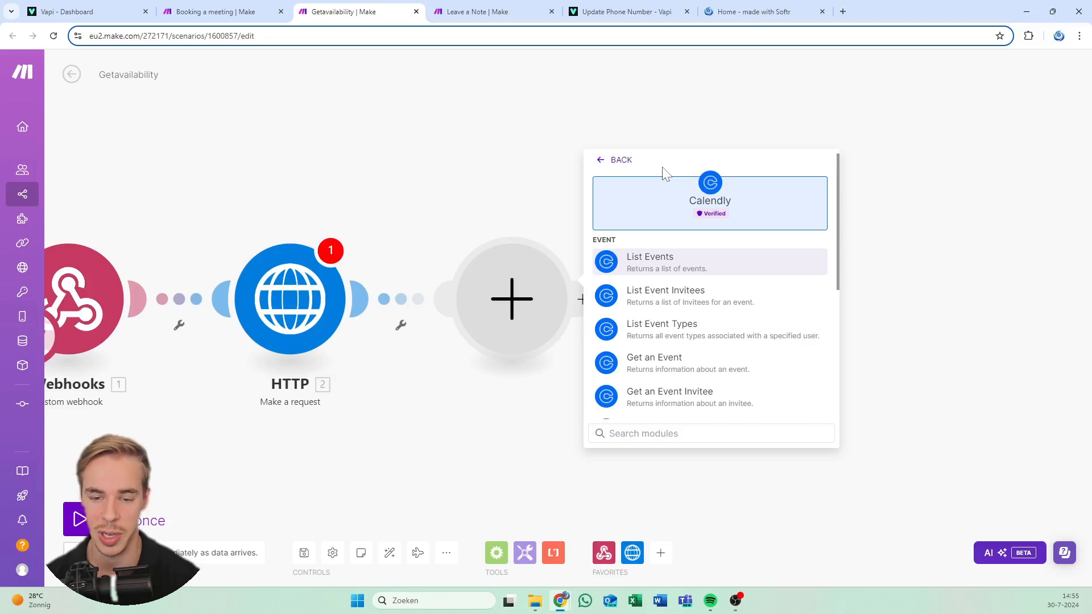
scroll(690, 298, "down", 5)
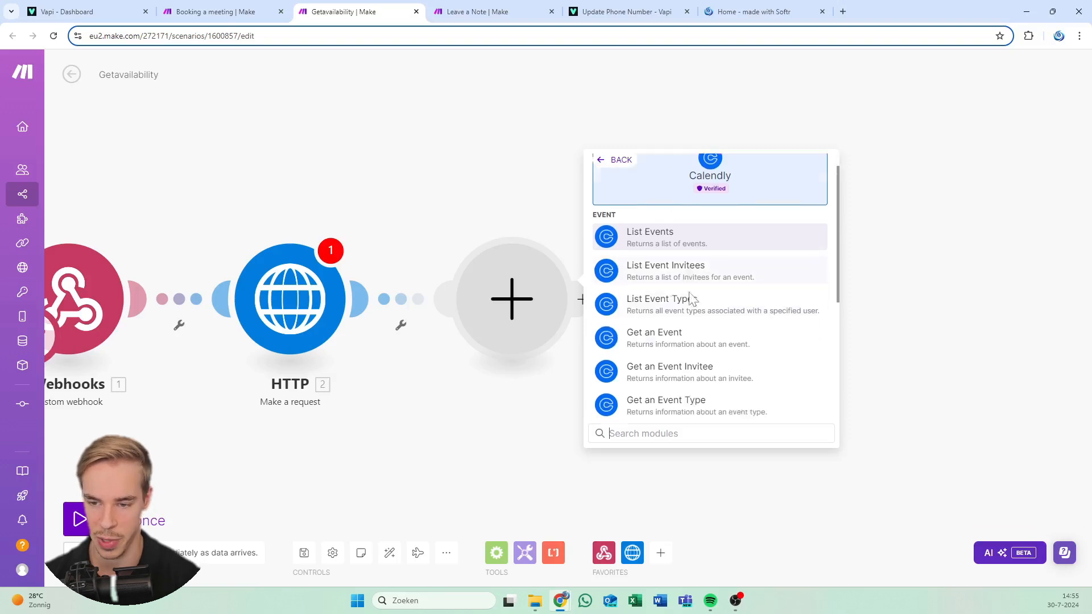
scroll(660, 293, "up", 5)
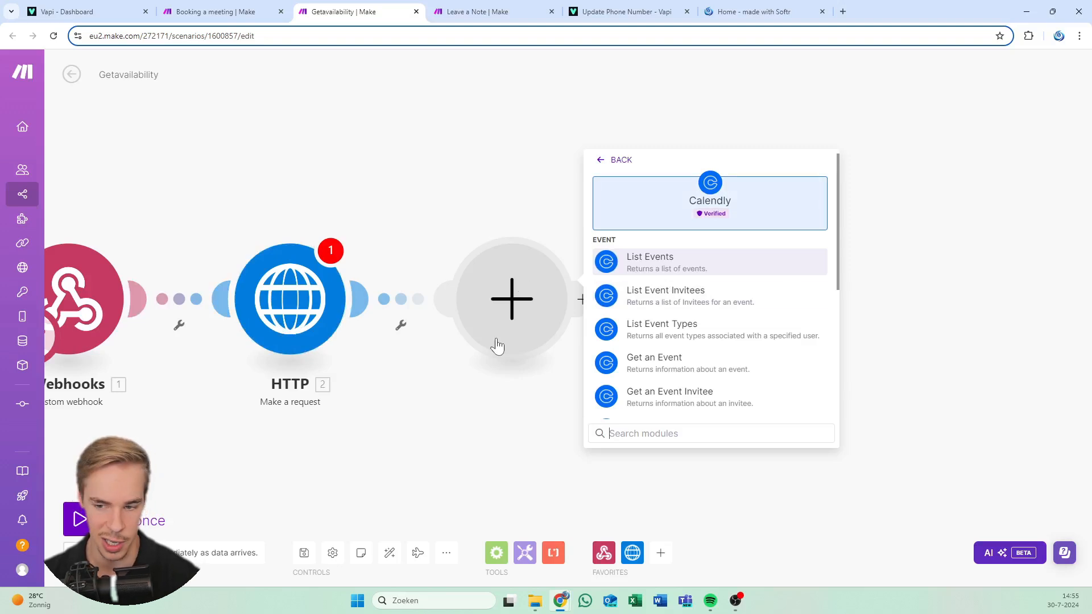
scroll(760, 348, "down", 5)
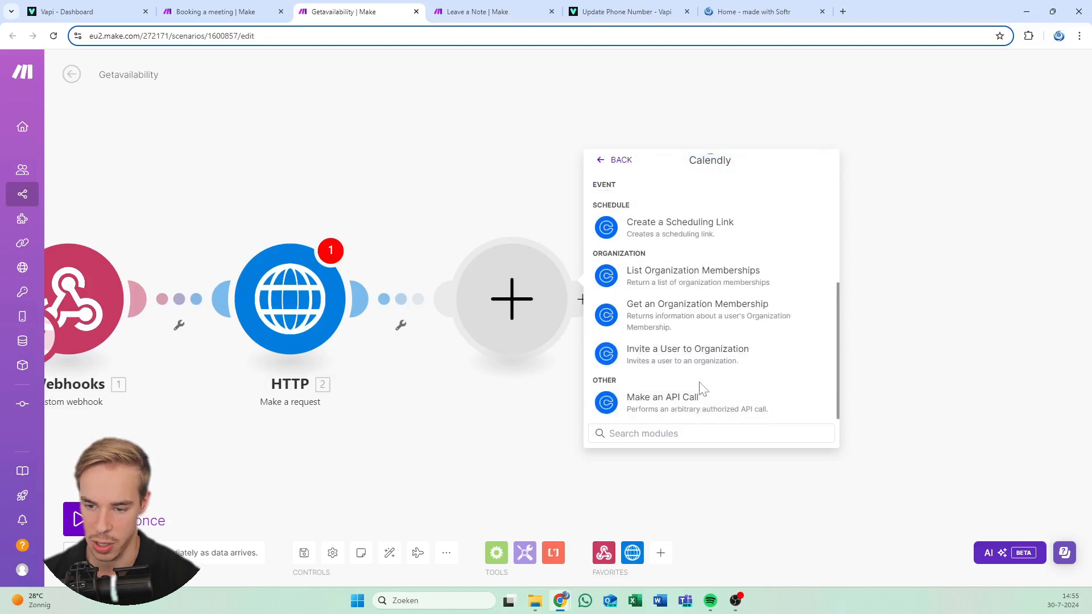
scroll(712, 311, "up", 2)
scroll(711, 310, "up", 3)
scroll(714, 310, "down", 3)
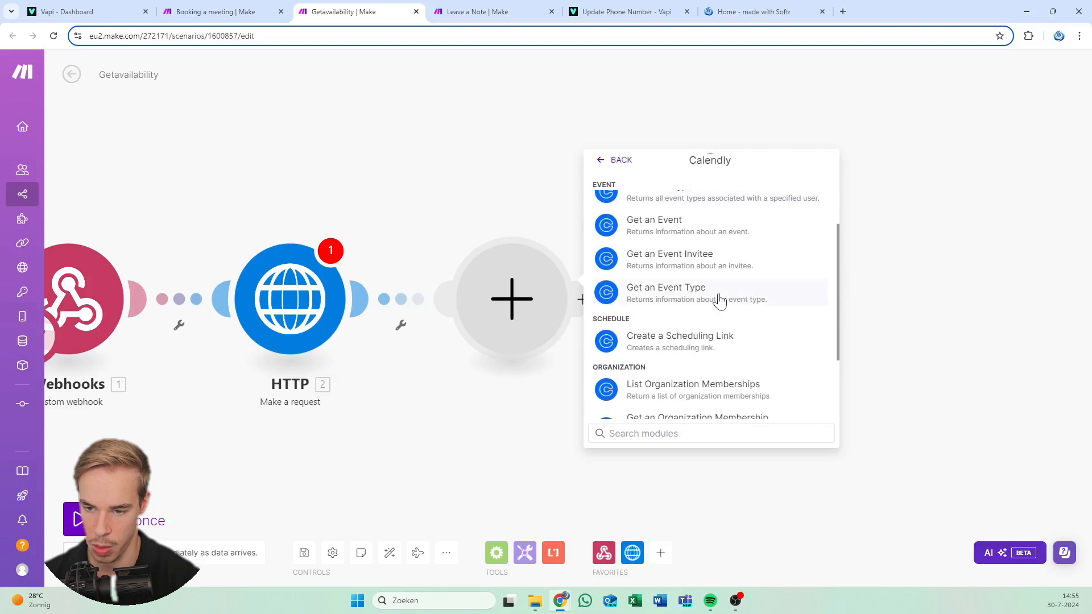
scroll(720, 302, "down", 3)
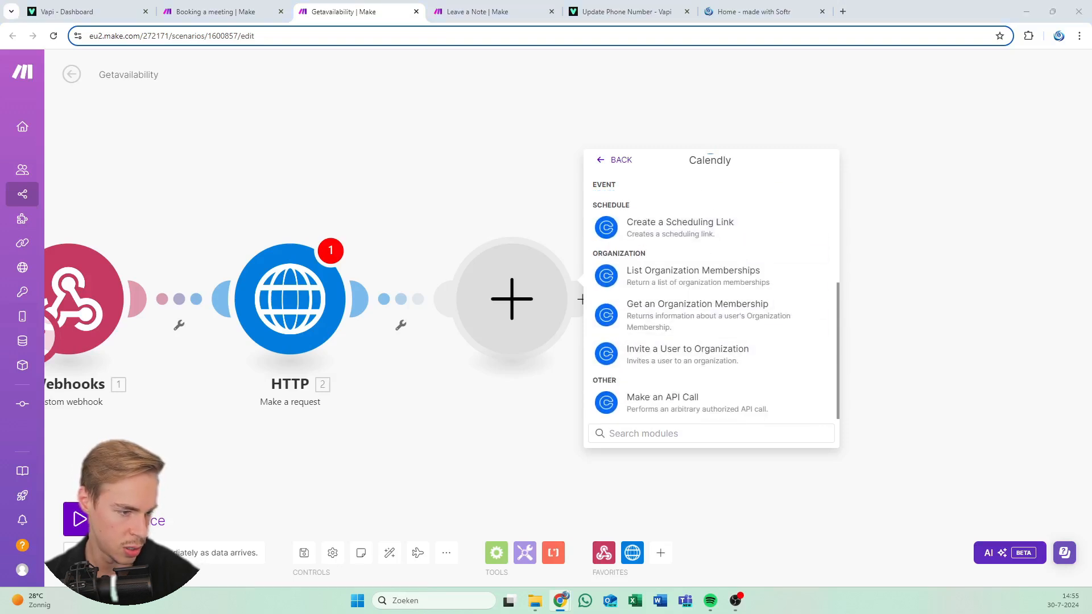
left_click(689, 399)
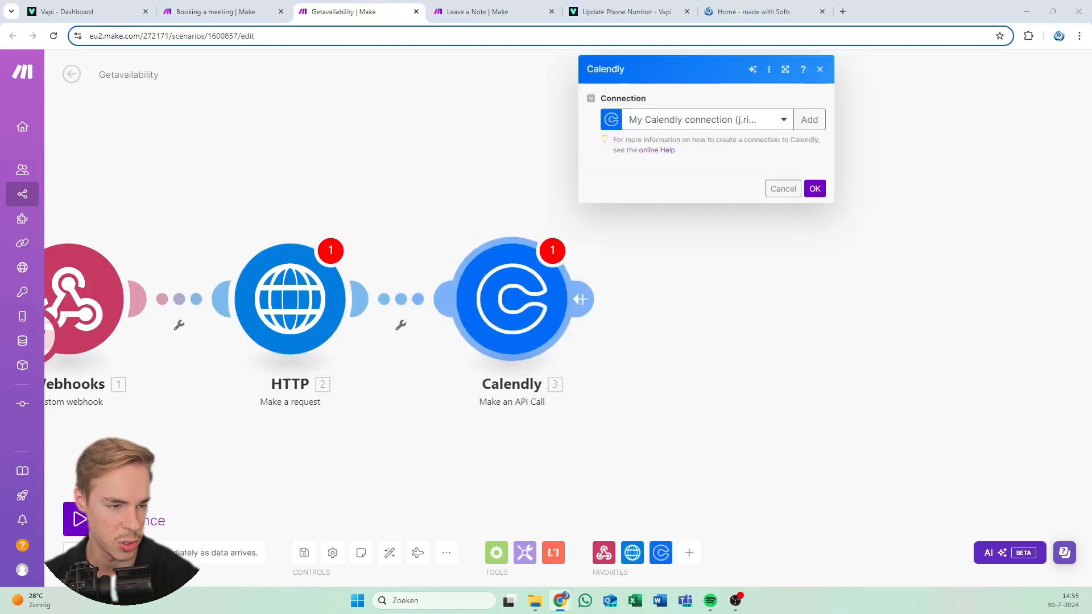
left_click(395, 153)
left_click(586, 302)
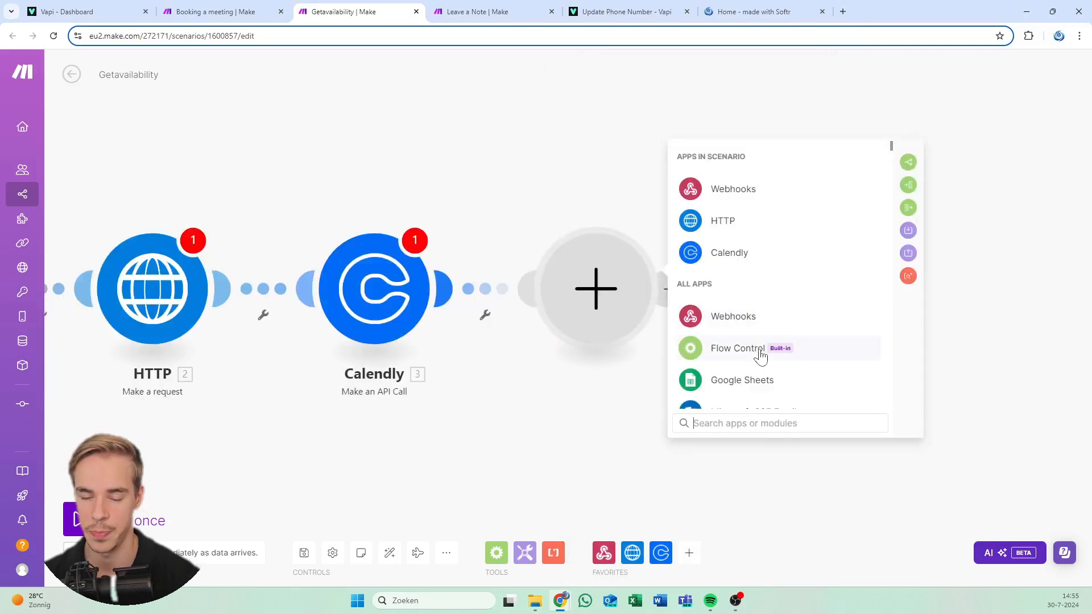
Add a Flow Control Iterator right after the Calendly API call
left_click(758, 356)
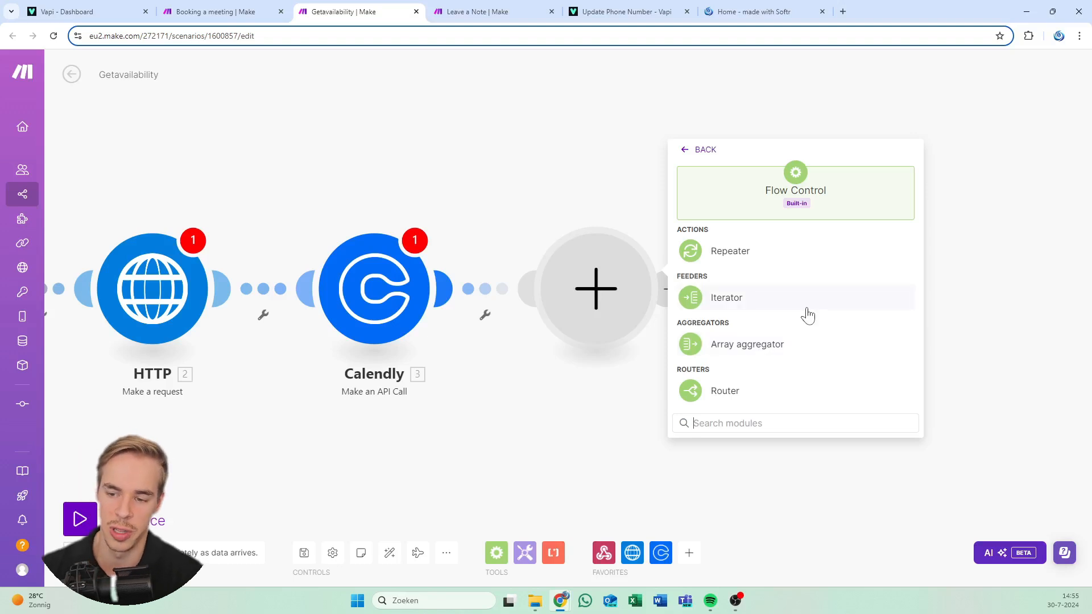
left_click(744, 303)
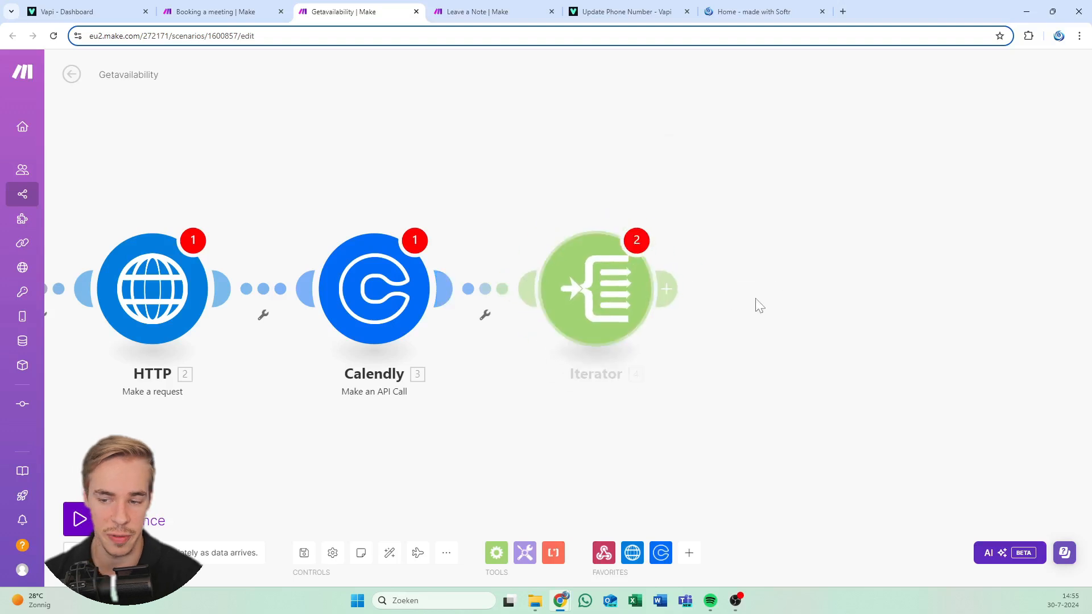
left_click(899, 331)
left_click_drag(500, 188, 333, 163)
Append a Tools Text aggregator after the Iterator, leaving its settings unfilled
left_click(484, 268)
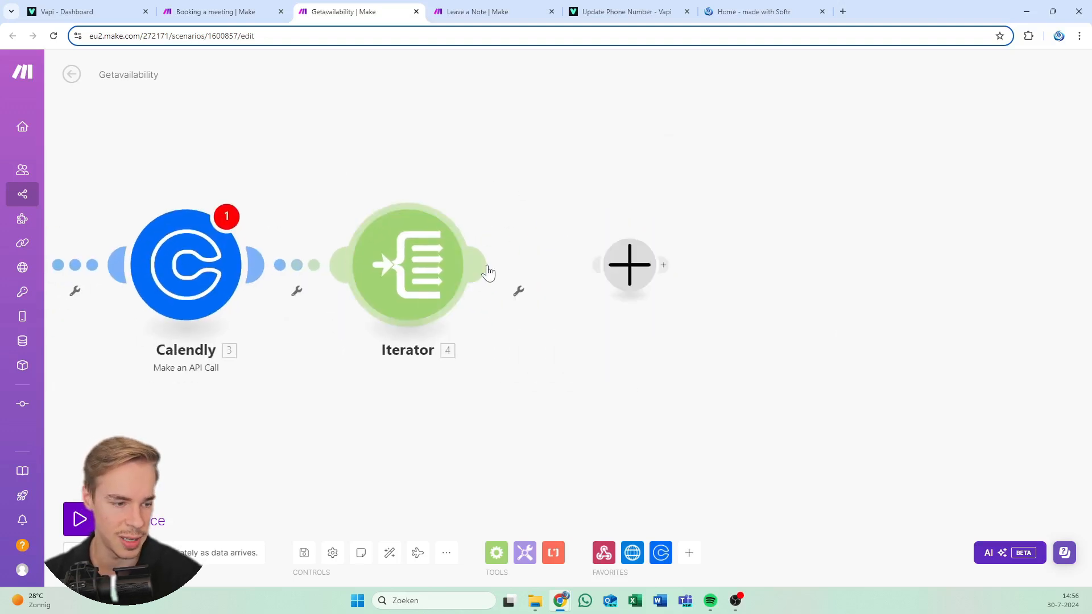
left_click(635, 262)
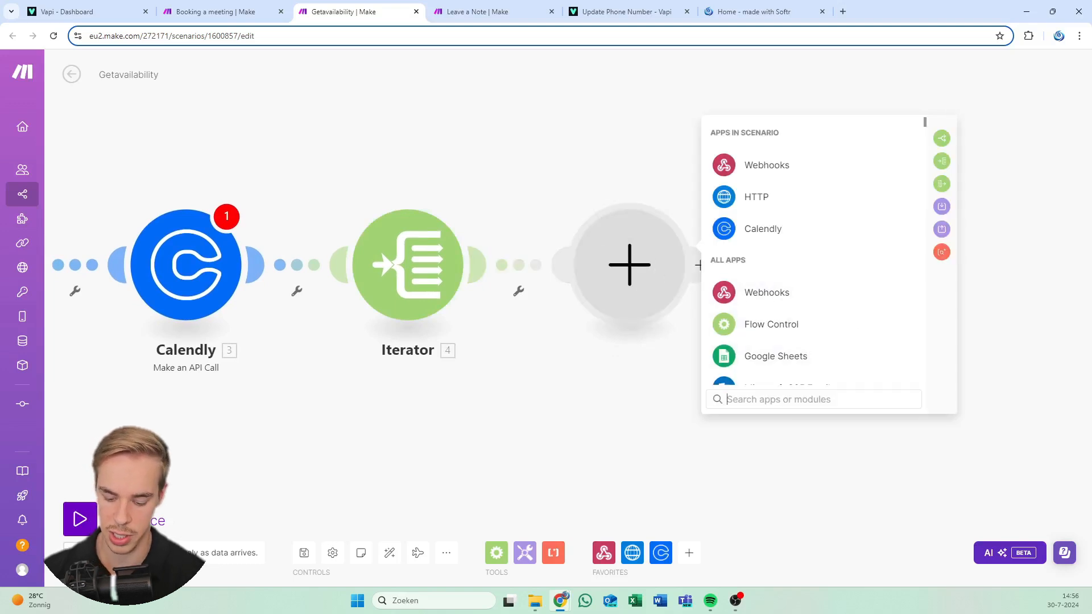
type("text aggregat")
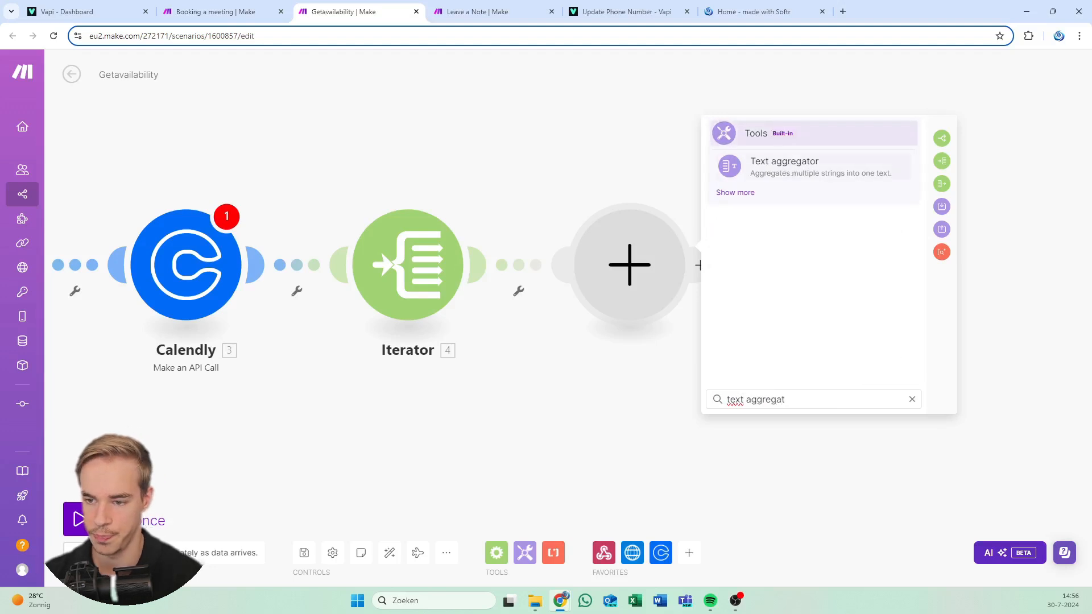
left_click(785, 164)
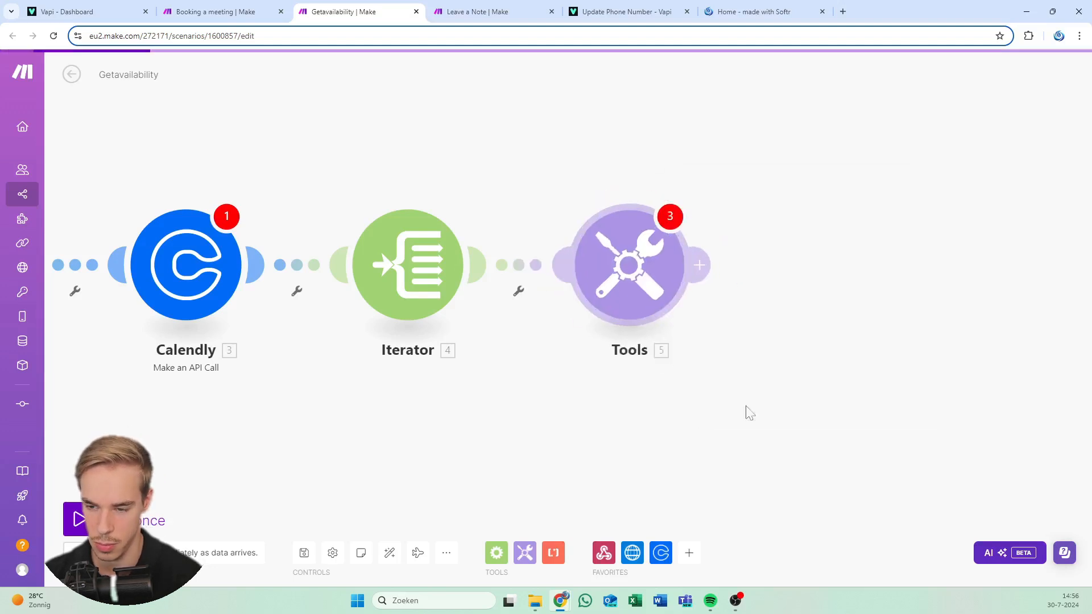
left_click(903, 331)
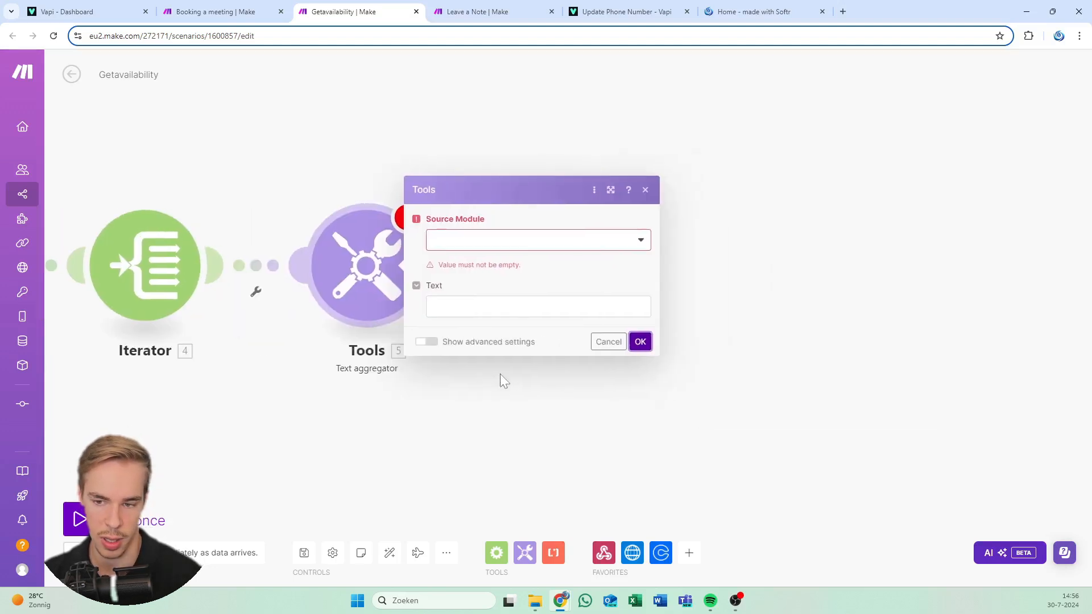
left_click(628, 192)
Add a JSON Create JSON module after the Text aggregator
left_click(419, 267)
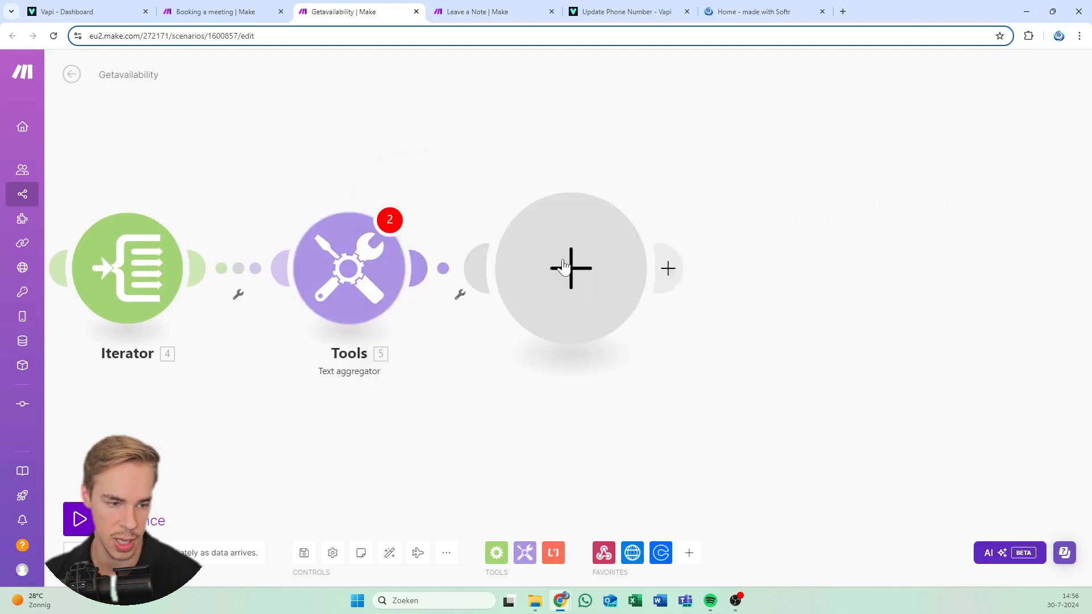
left_click(560, 266)
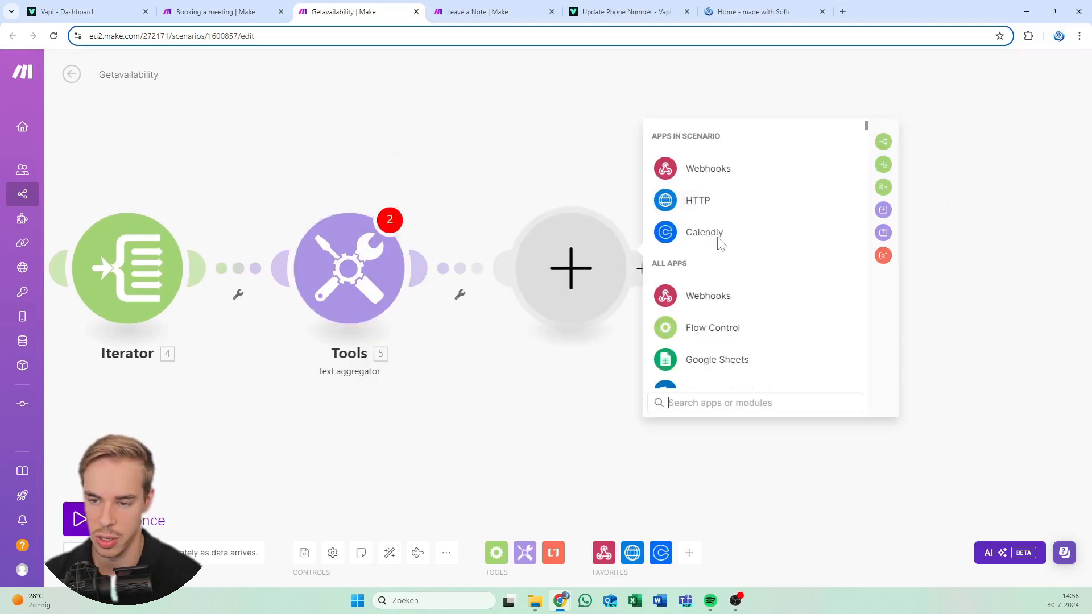
type("create")
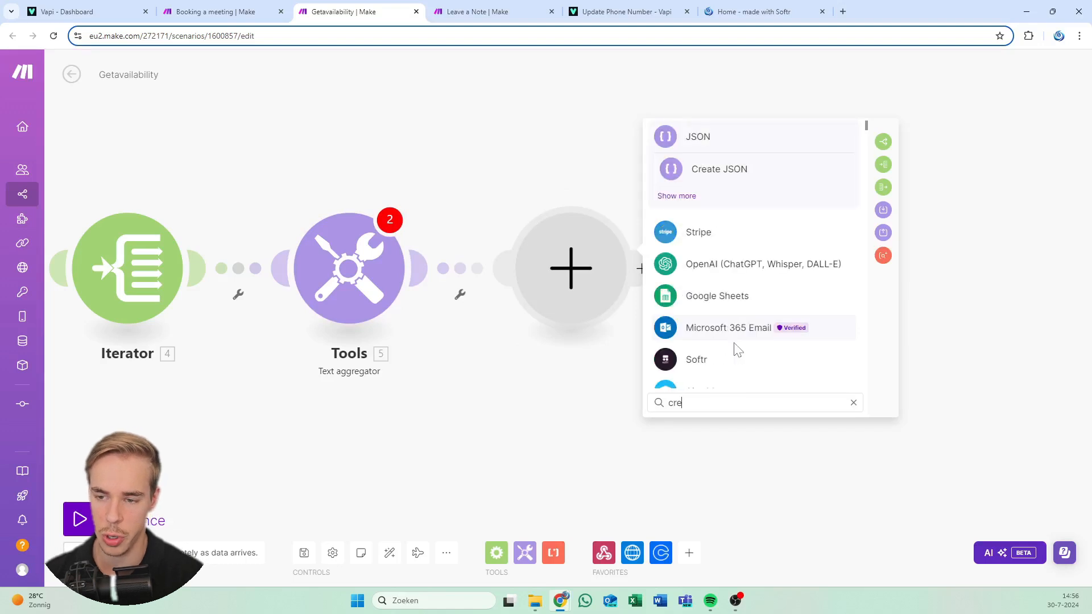
left_click(720, 171)
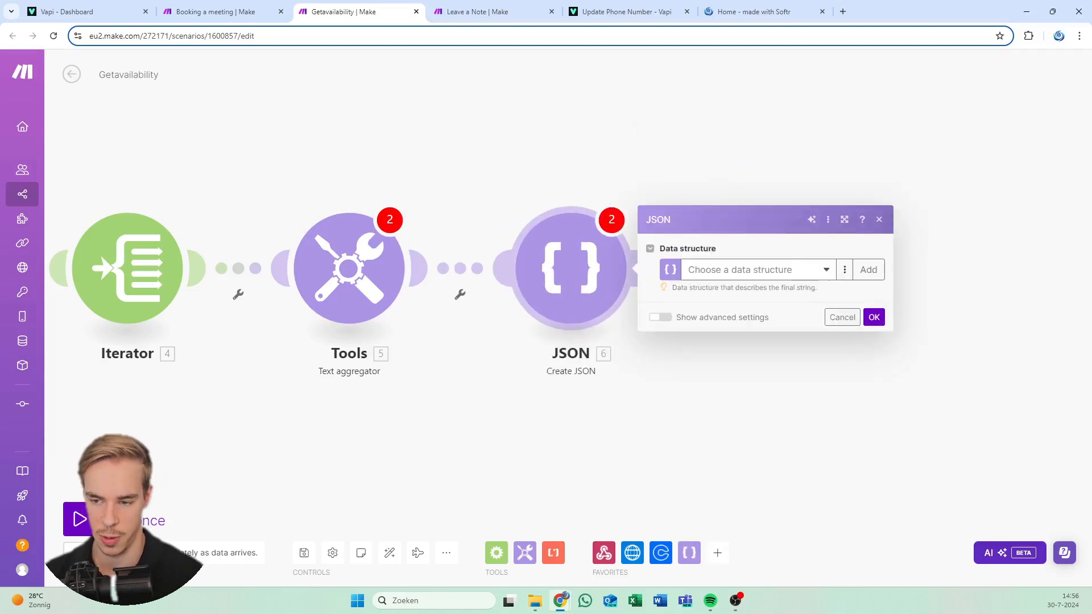
left_click(873, 317)
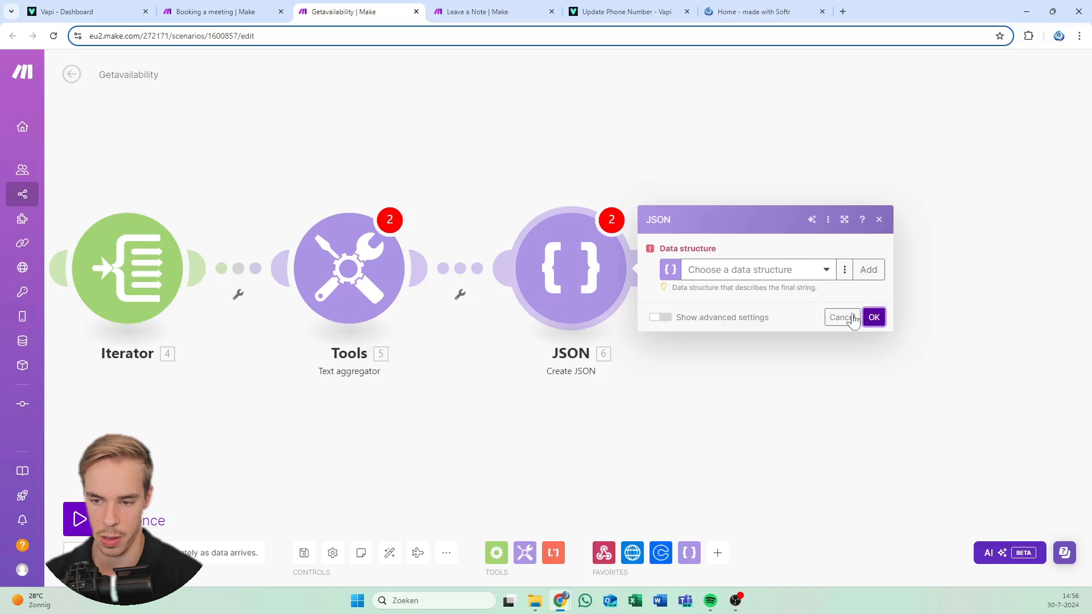
left_click(879, 220)
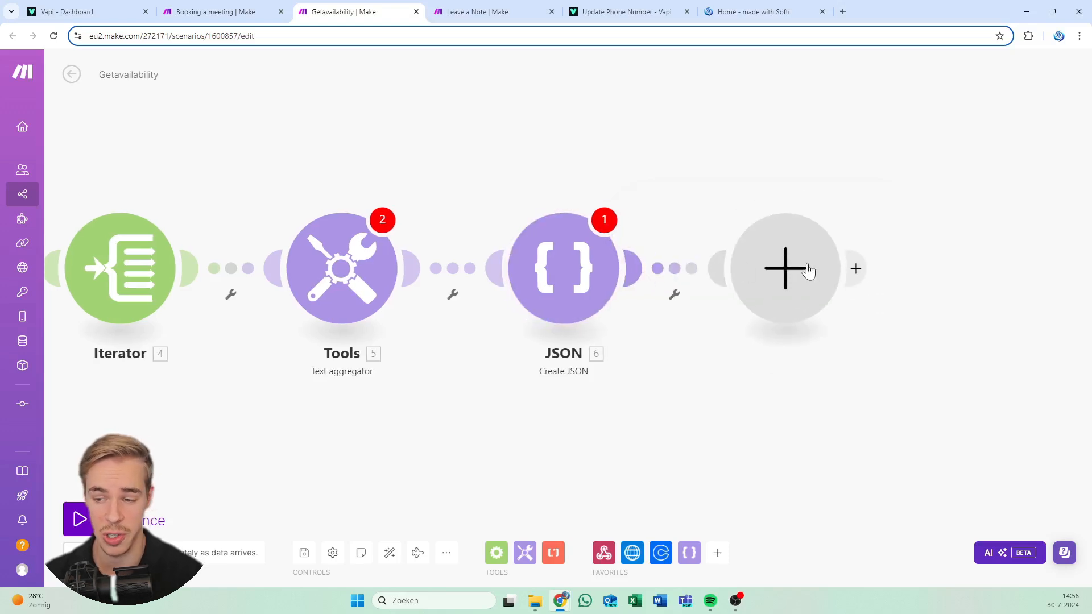
Append a Webhooks Webhook response after Create JSON, accepting status 200
left_click(786, 269)
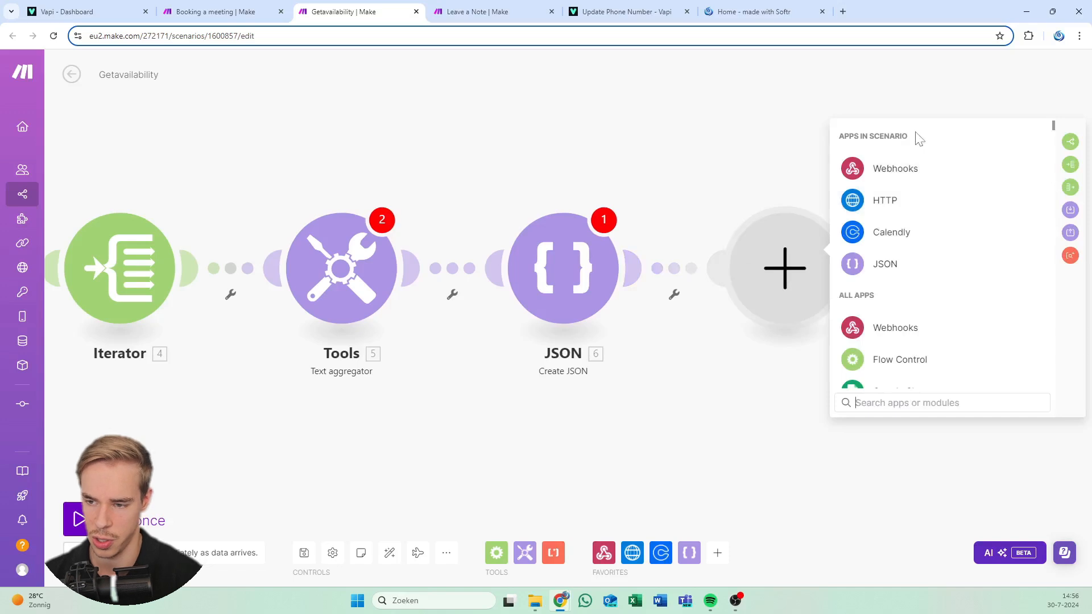
left_click(909, 165)
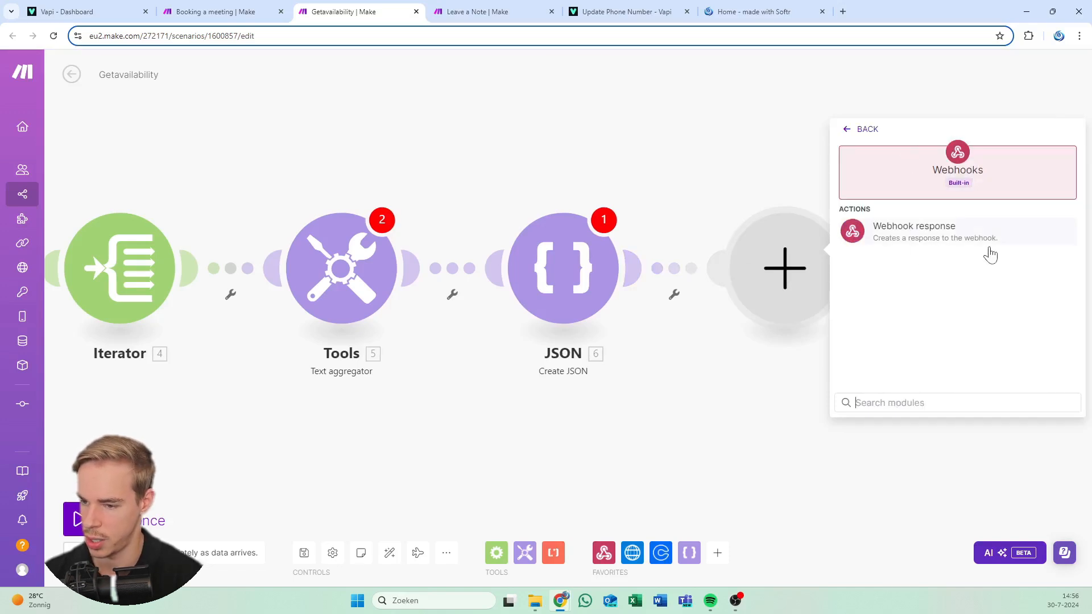
left_click(929, 239)
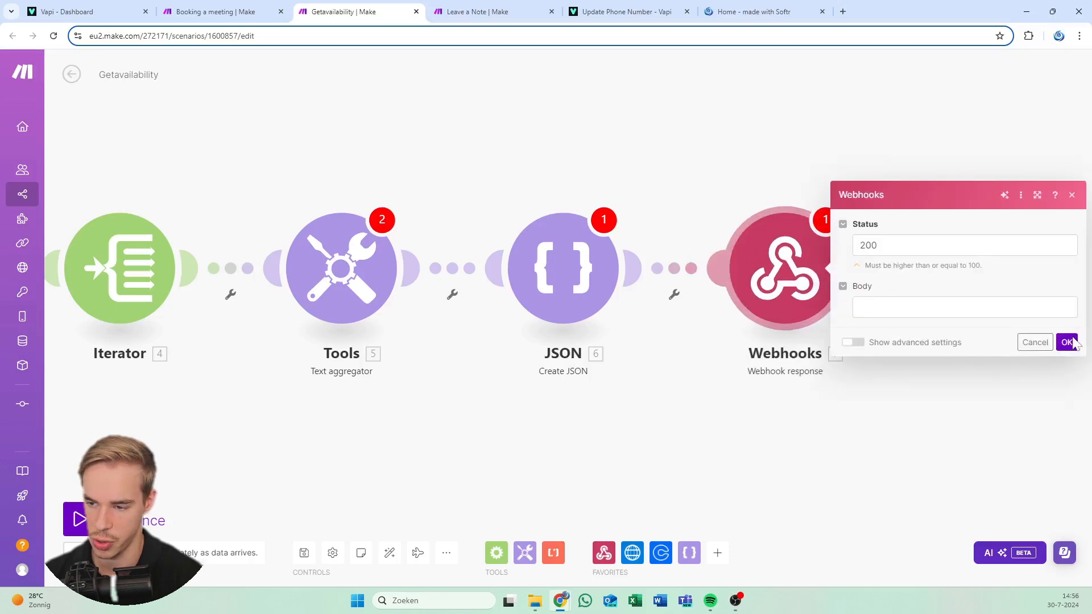
left_click(1067, 342)
Pan and zoom the canvas to fit all seven modules, then open the HTTP request module
left_click_drag(336, 443, 639, 395)
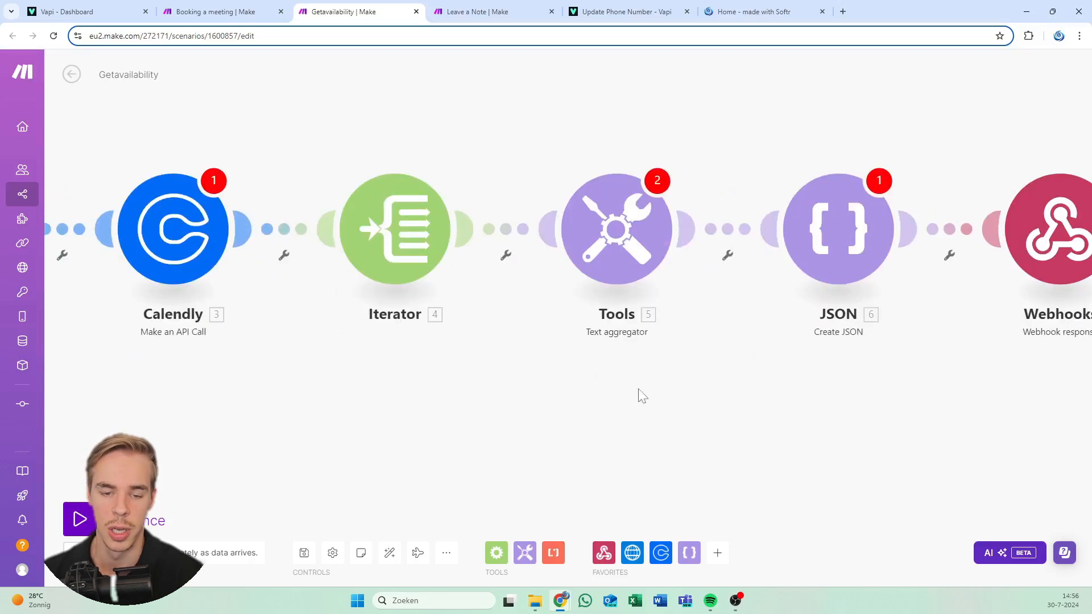
left_click_drag(278, 422, 588, 423)
left_click_drag(261, 390, 613, 385)
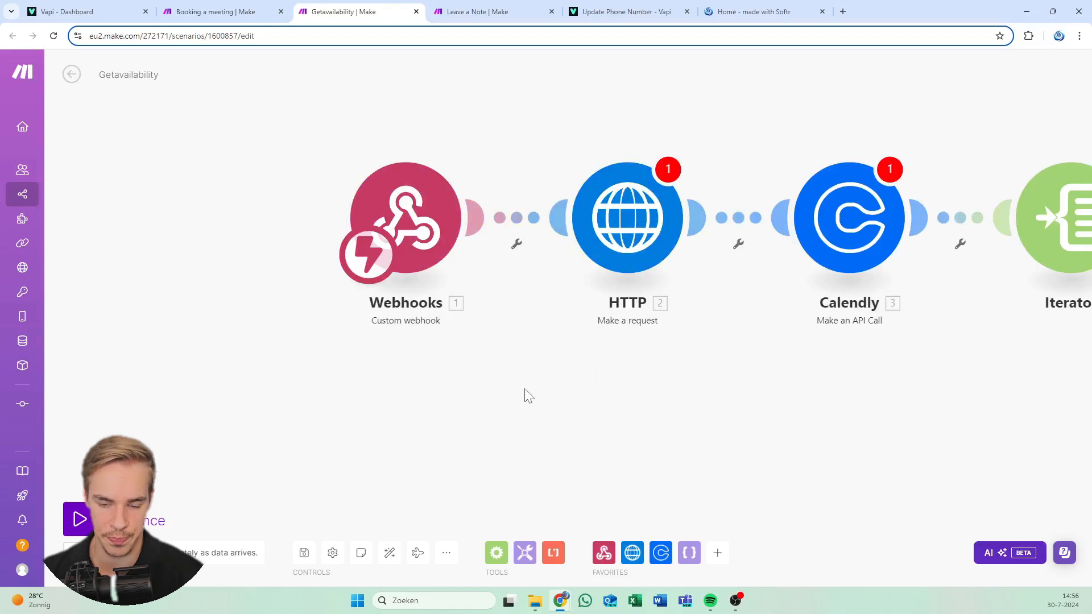
left_click_drag(524, 392, 405, 400)
left_click_drag(250, 359, 234, 358)
scroll(612, 337, "down", 3)
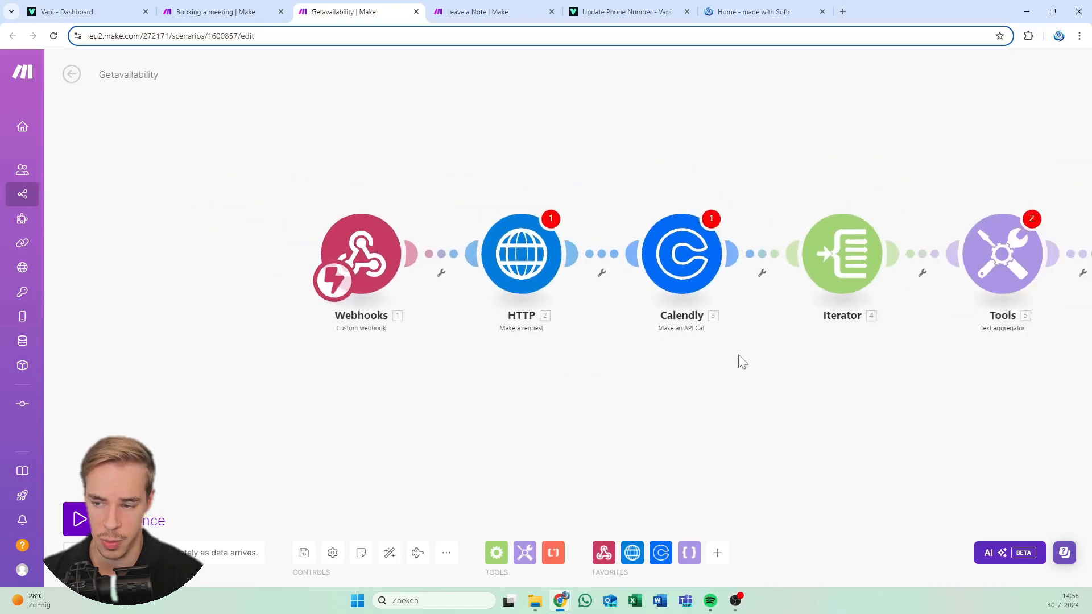
left_click_drag(741, 361, 409, 361)
scroll(409, 361, "down", 3)
left_click_drag(475, 366, 549, 364)
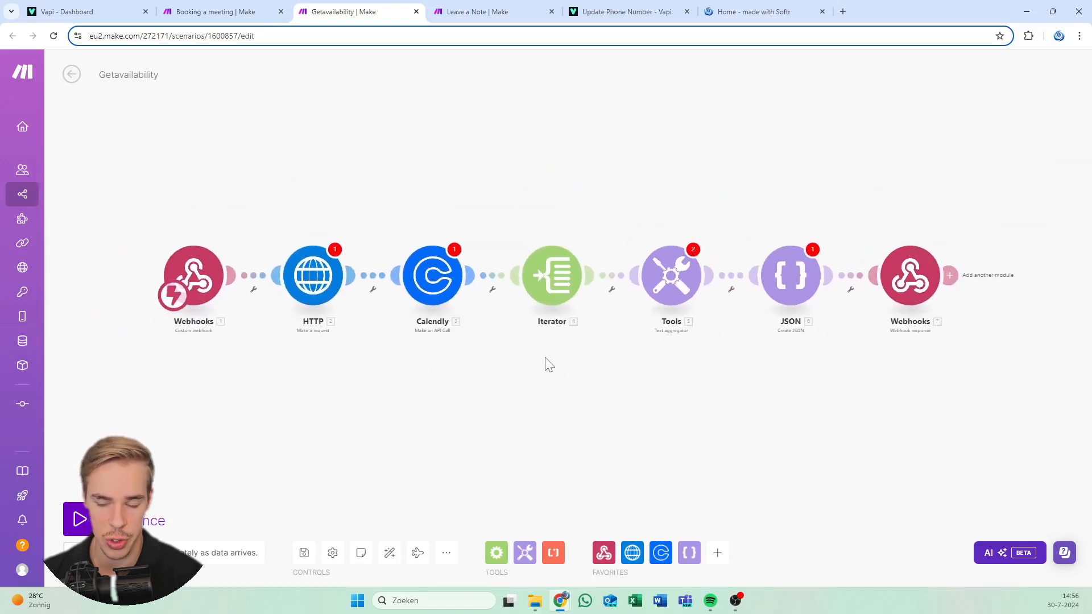
left_click(313, 275)
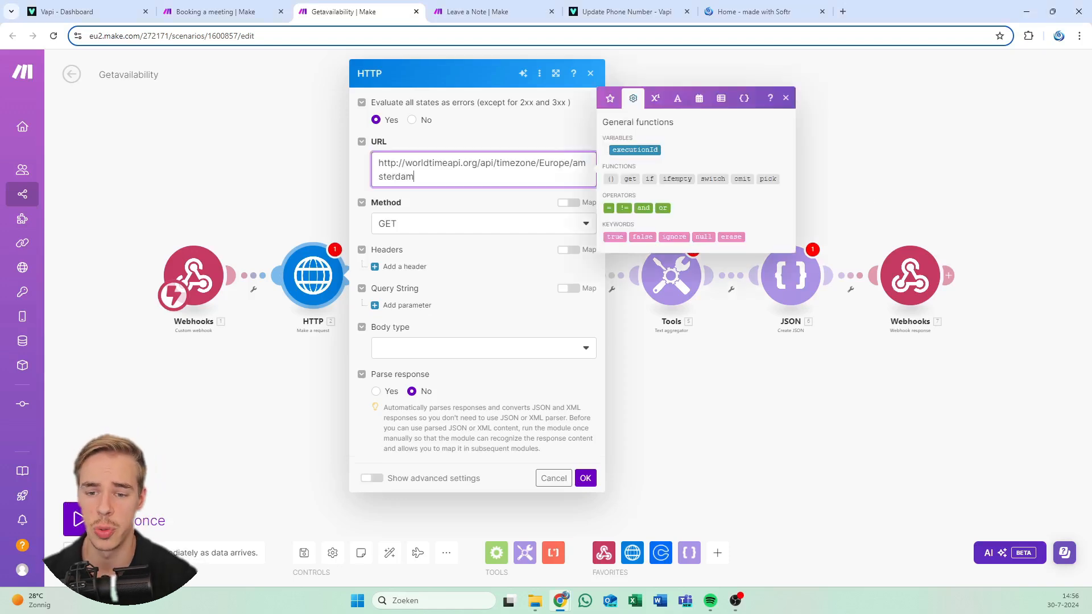
Review the Europe/Amsterdam part of the HTTP request URL
left_click(533, 132)
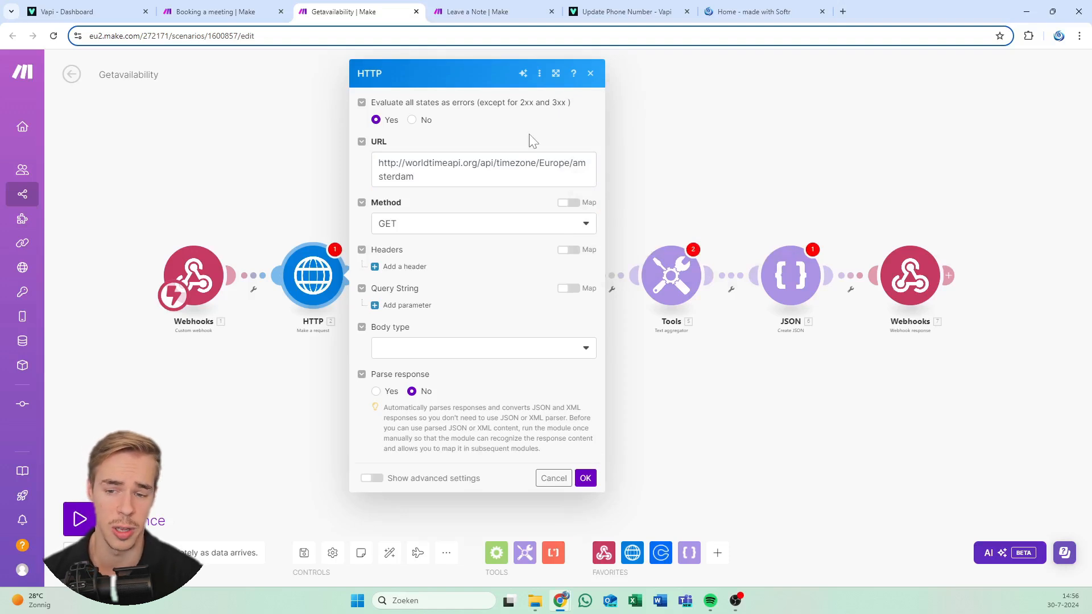
left_click(540, 164)
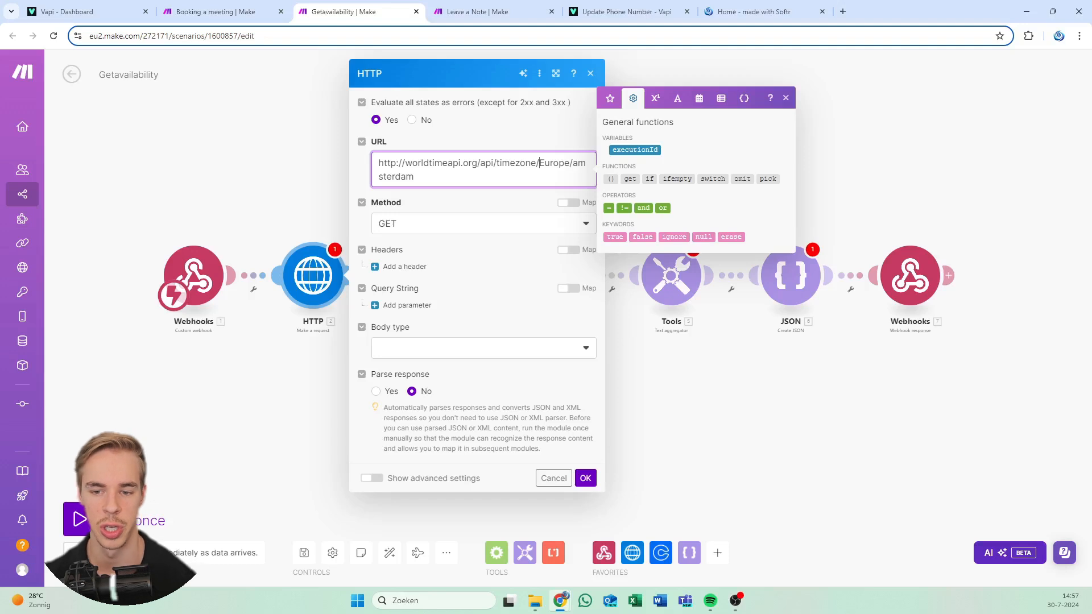
left_click_drag(414, 176, 540, 163)
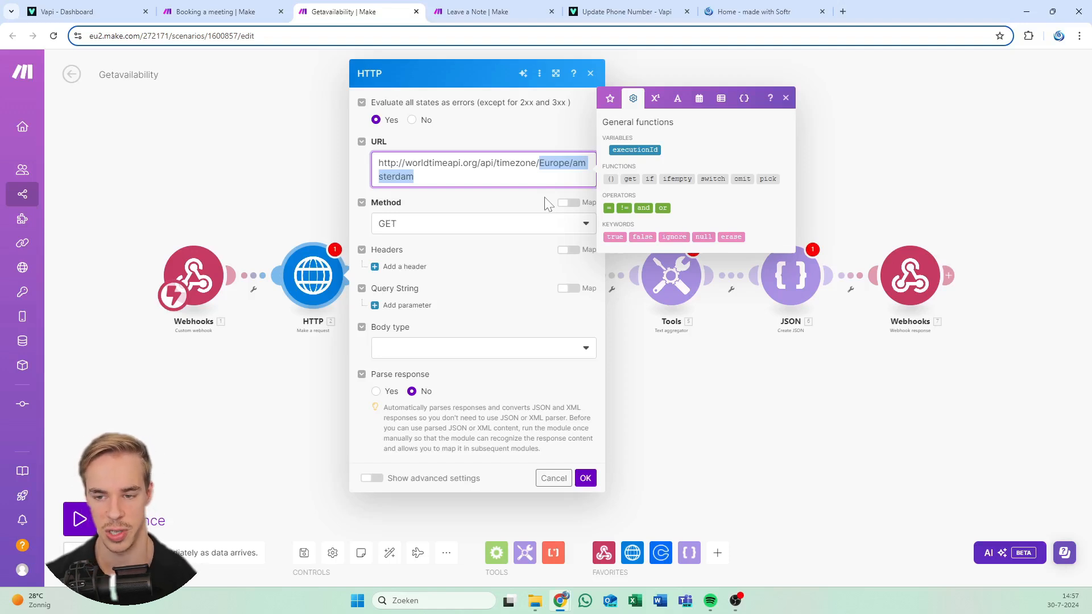
key("Right")
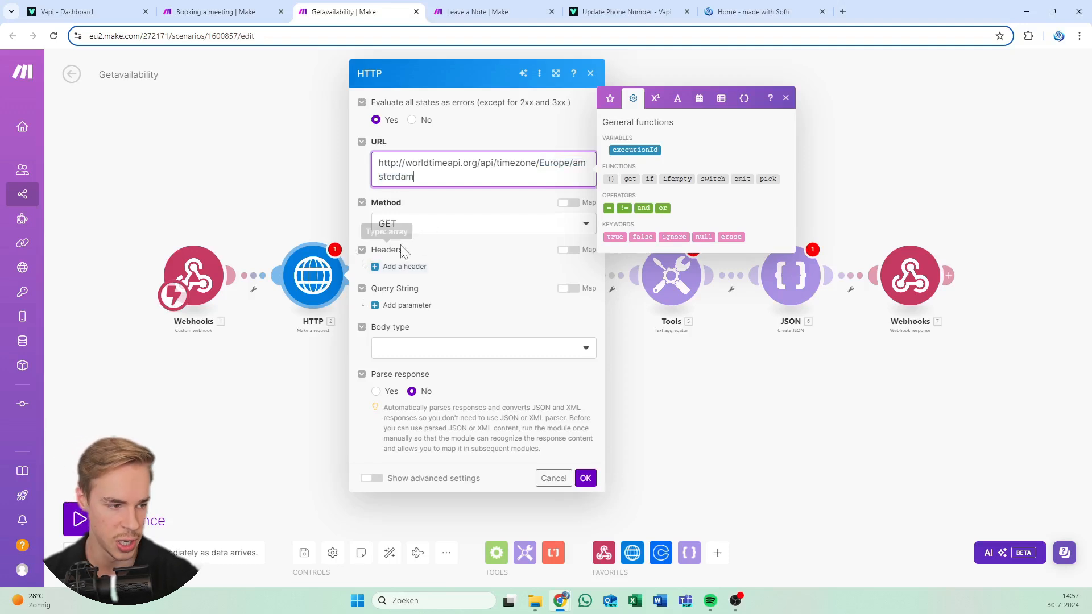
Set body type Raw with content type JSON (application/json) and save the module
left_click(419, 350)
left_click(408, 389)
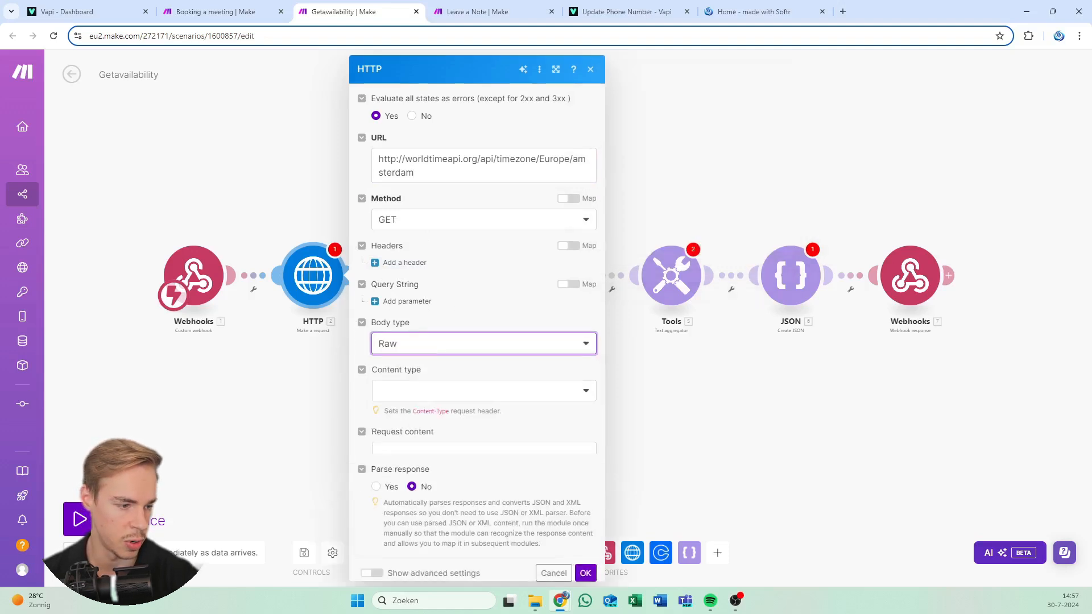
left_click(514, 398)
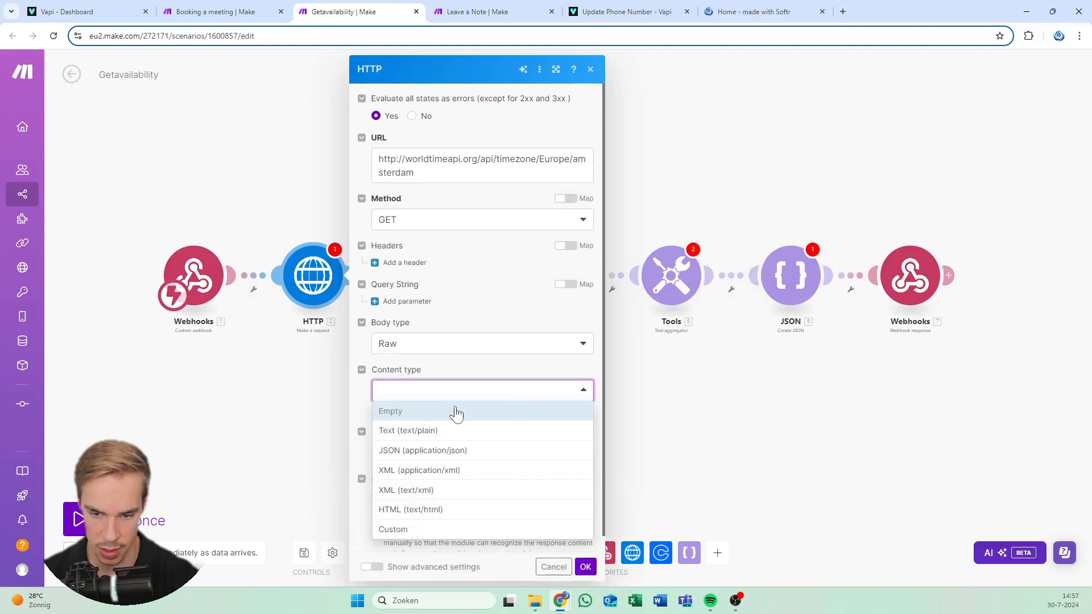
left_click(434, 452)
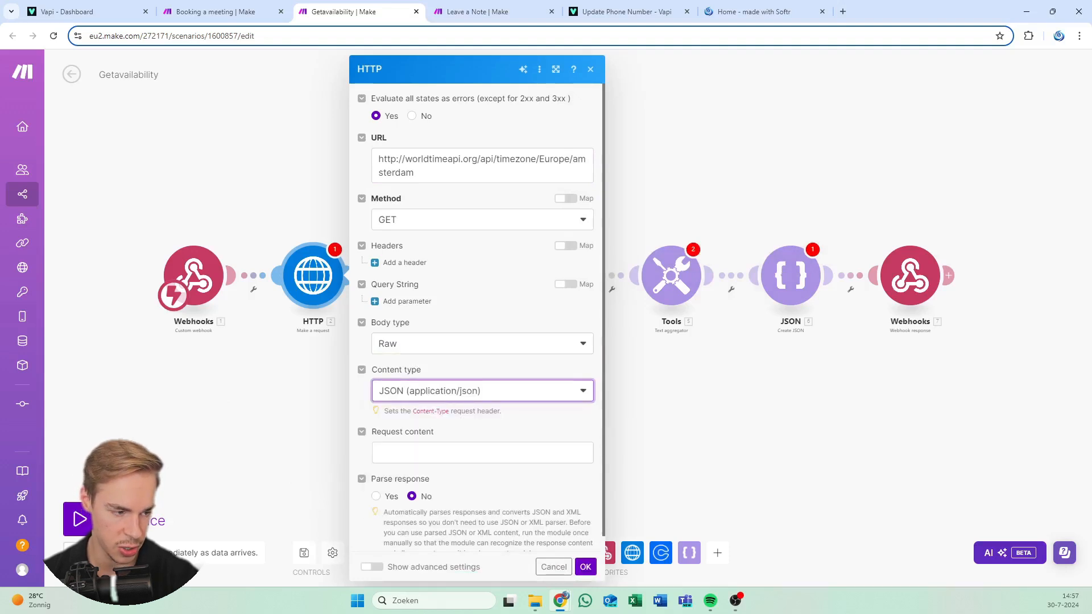
scroll(474, 362, "down", 1)
left_click(449, 424)
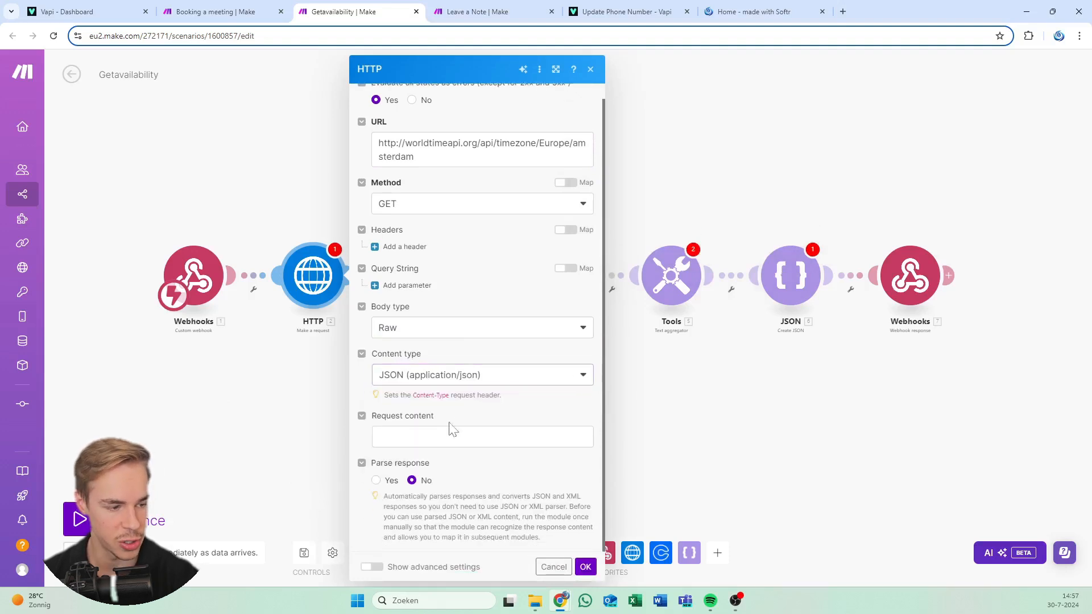
left_click(589, 567)
scroll(449, 432, "up", 4)
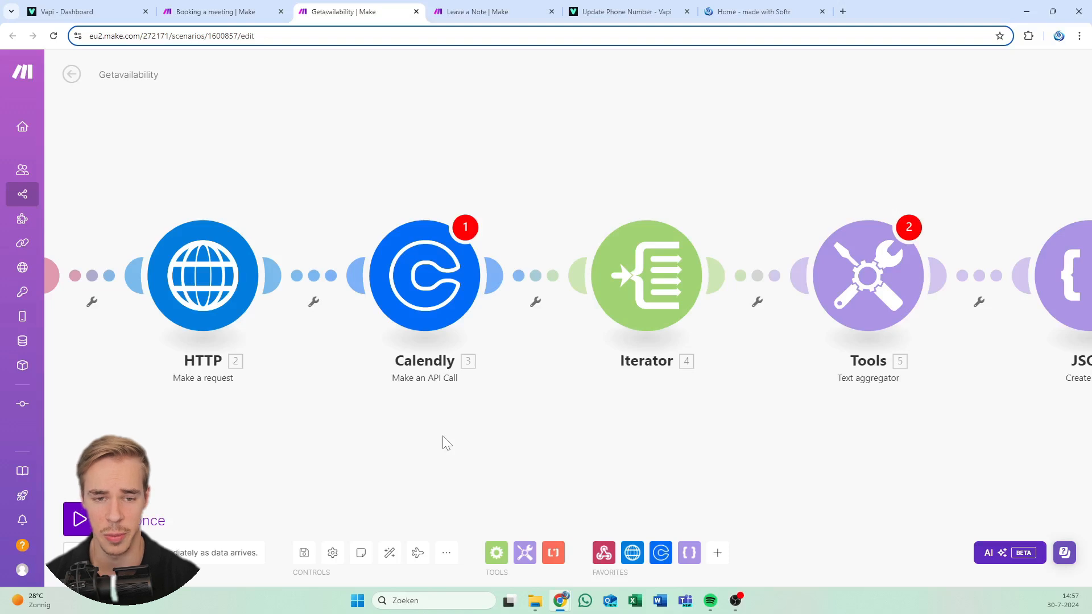
left_click(371, 299)
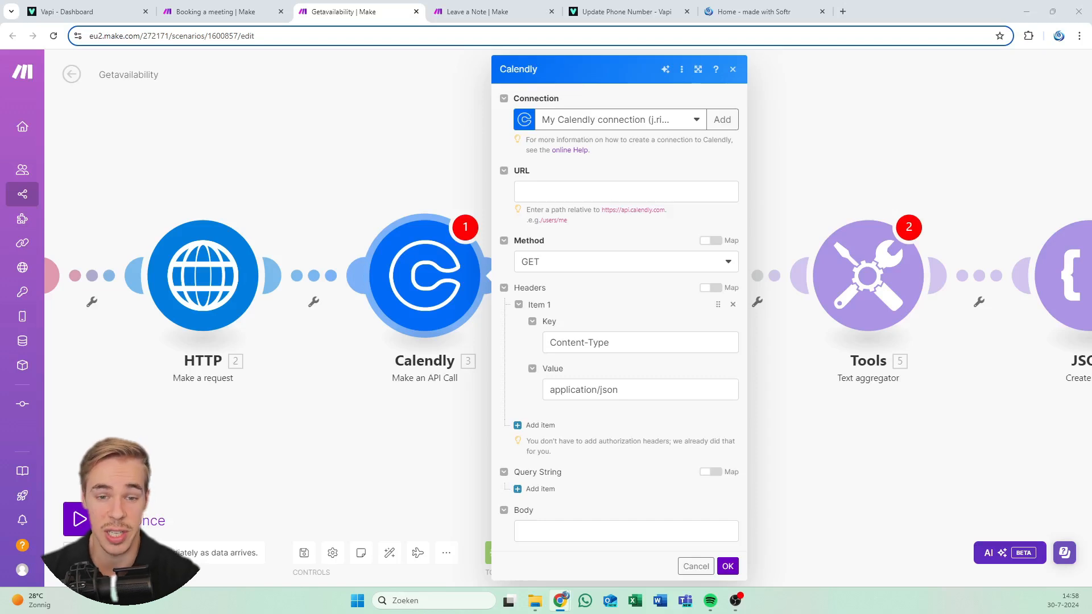
mouse_move(45, 131)
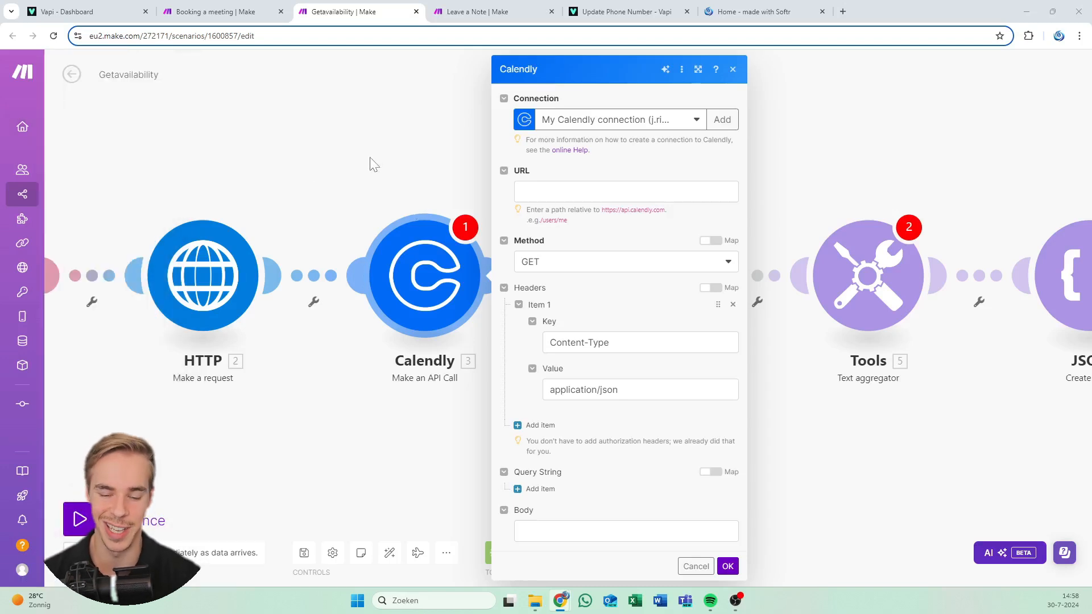
scroll(372, 164, "down", 2)
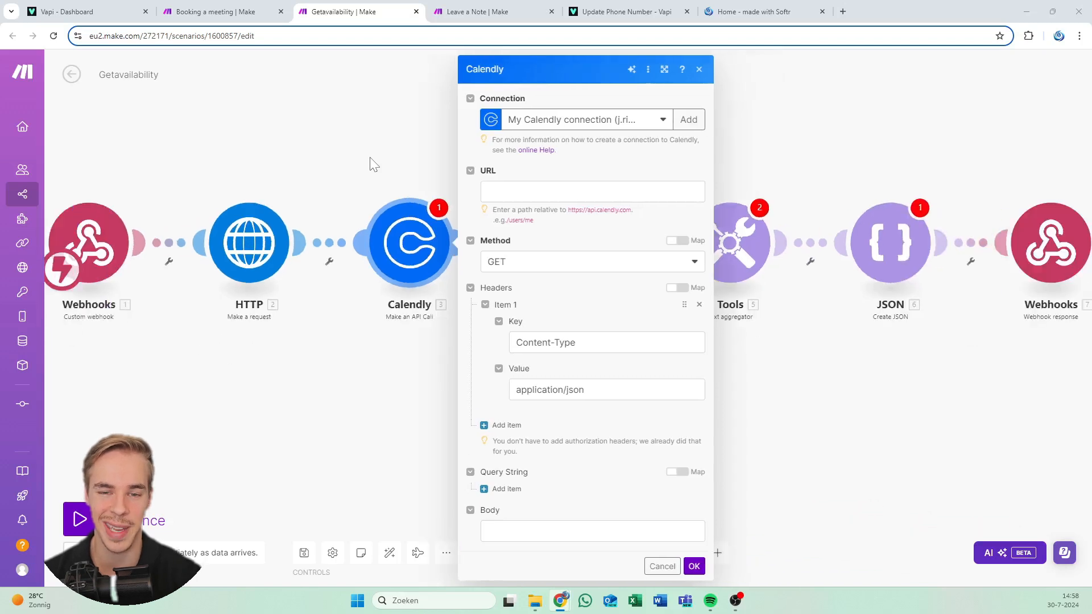
scroll(372, 164, "up", 3)
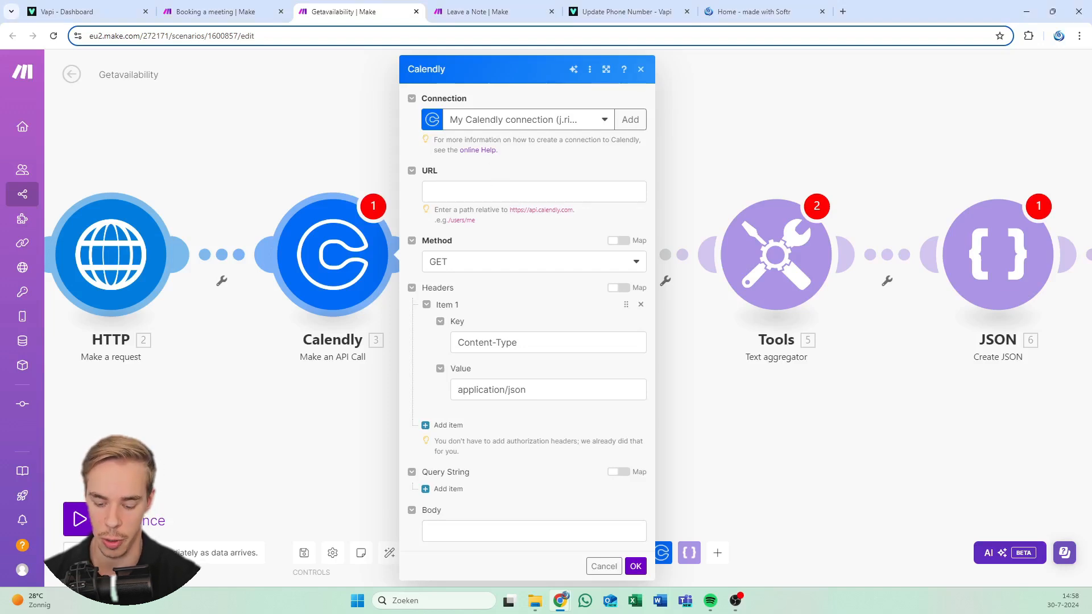
left_click(533, 191)
type("https://api.calendly.com/user_busy_times")
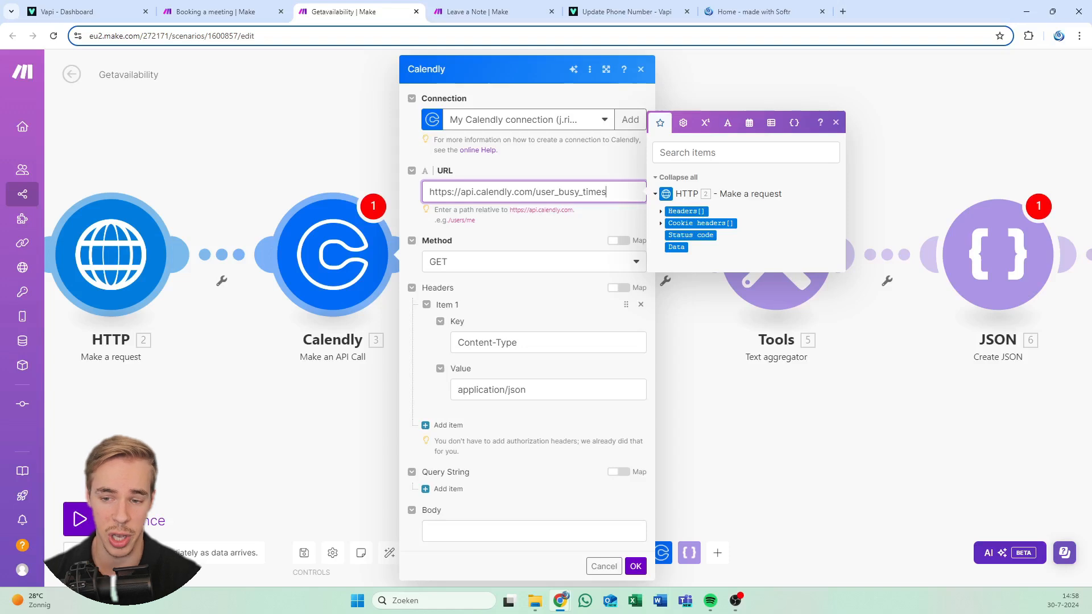
left_click(602, 163)
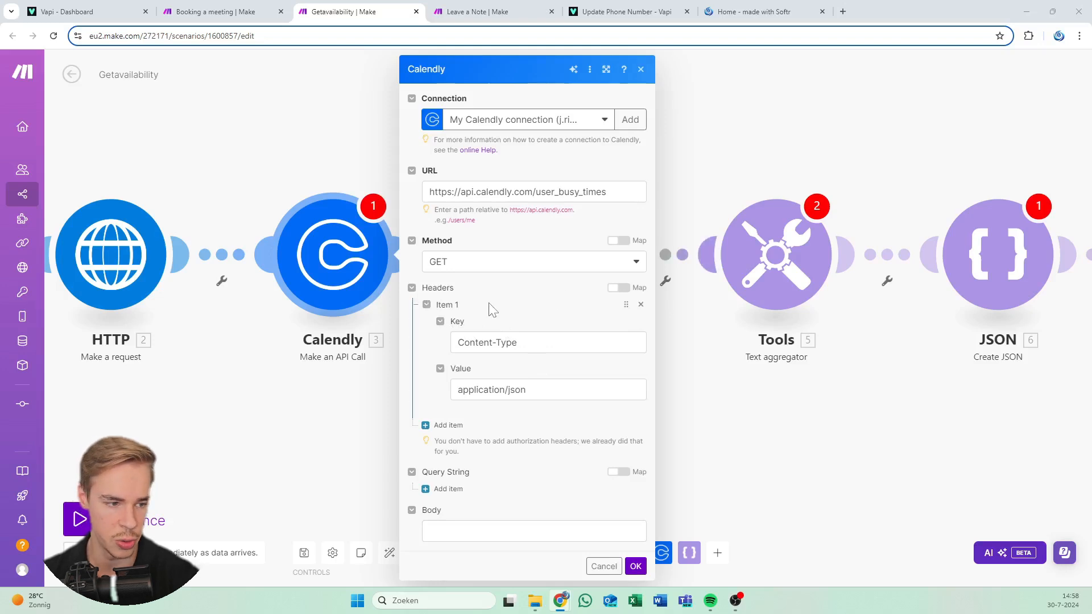
left_click(515, 342)
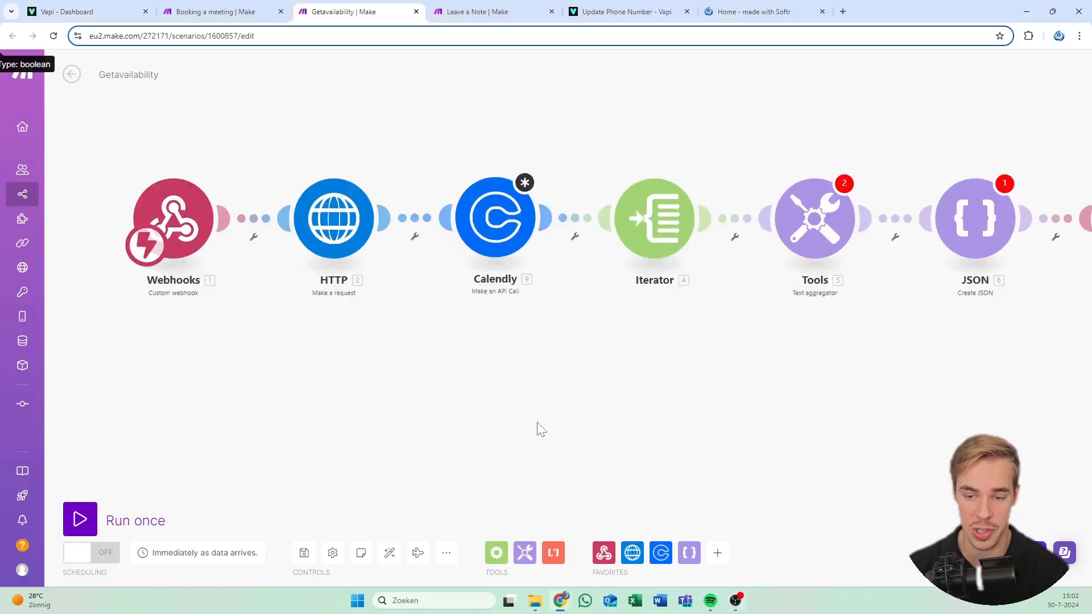
Delete the Calendly Make an API Call module from the scenario
scroll(540, 422, "up", 3)
left_click_drag(548, 322, 503, 418)
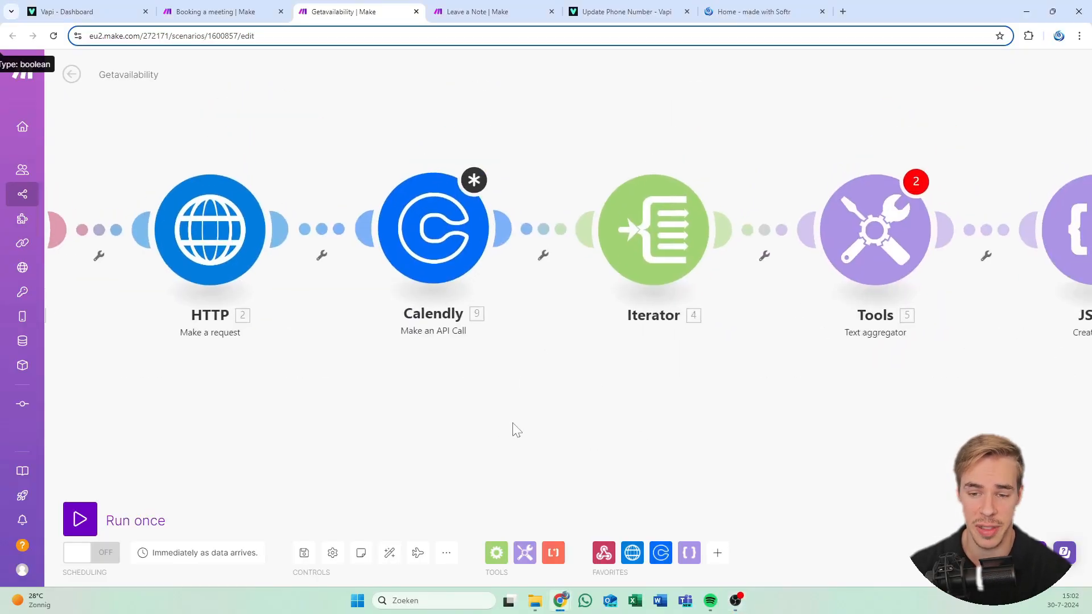
right_click(439, 230)
left_click(463, 373)
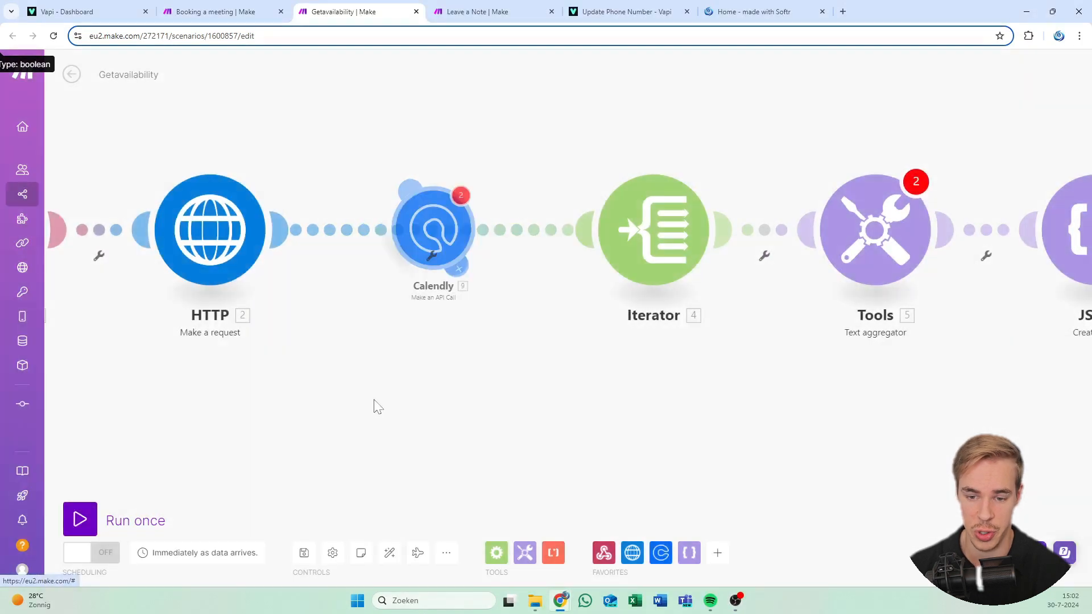
Add an HTTP Make a request module linked between HTTP 2 and the Iterator
double_click(397, 438)
type("h")
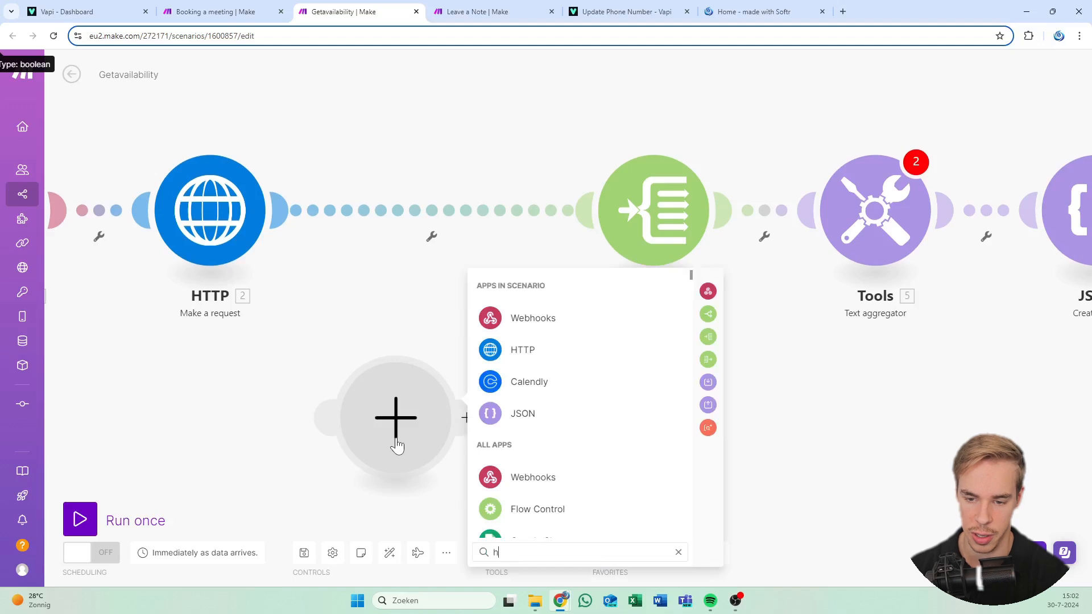
type("ttp")
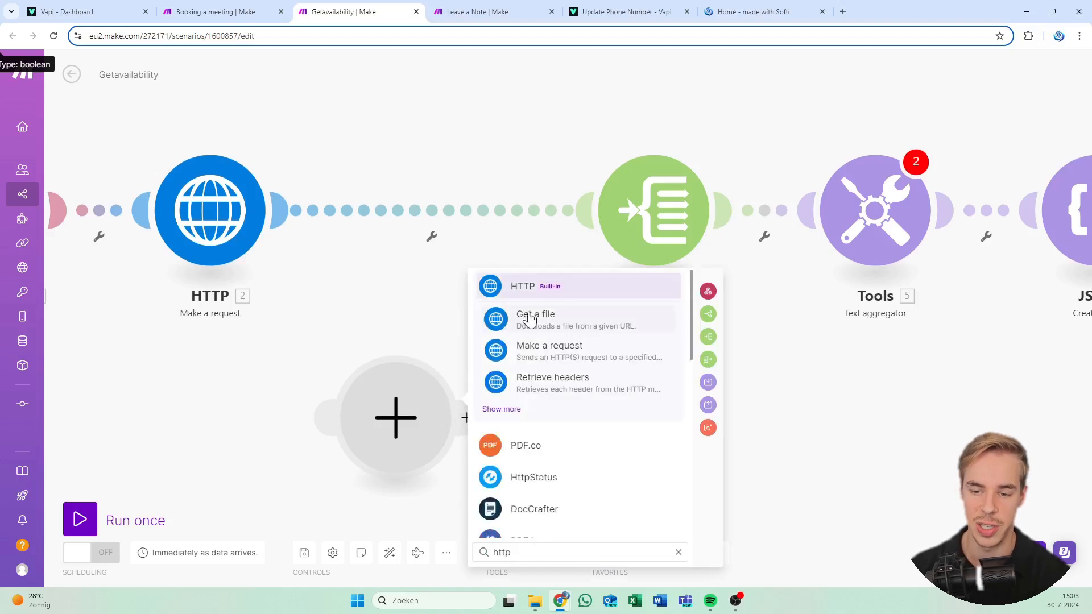
left_click(531, 292)
scroll(535, 399, "down", 5)
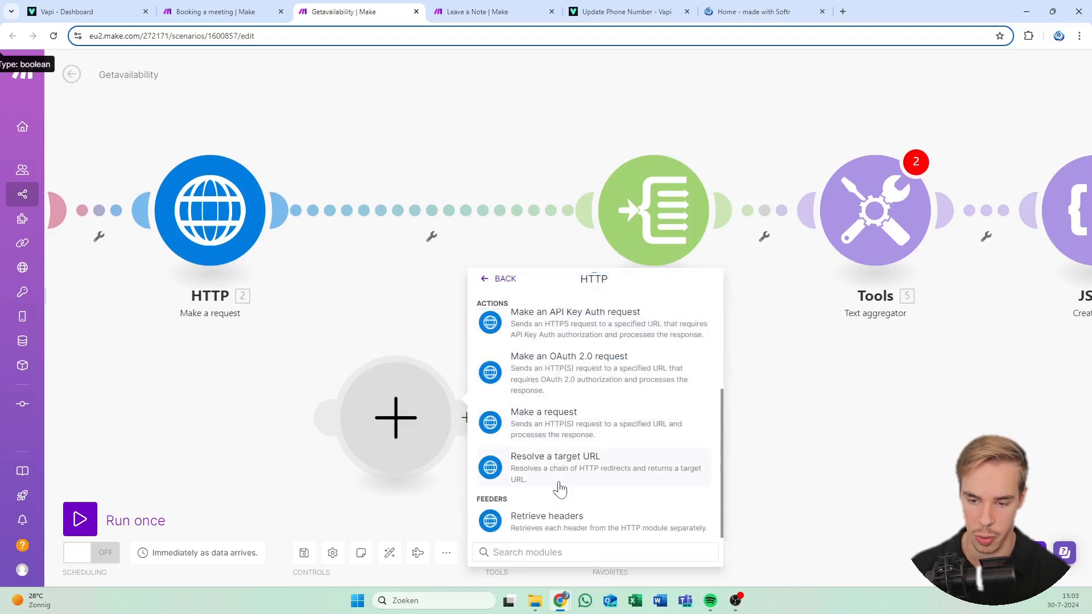
left_click(565, 425)
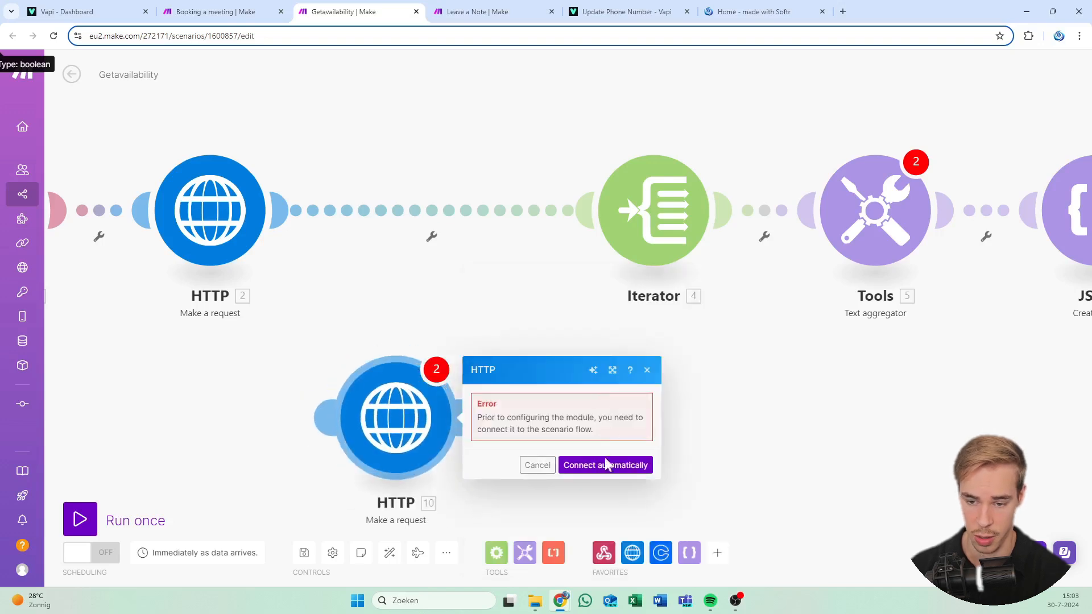
left_click(537, 465)
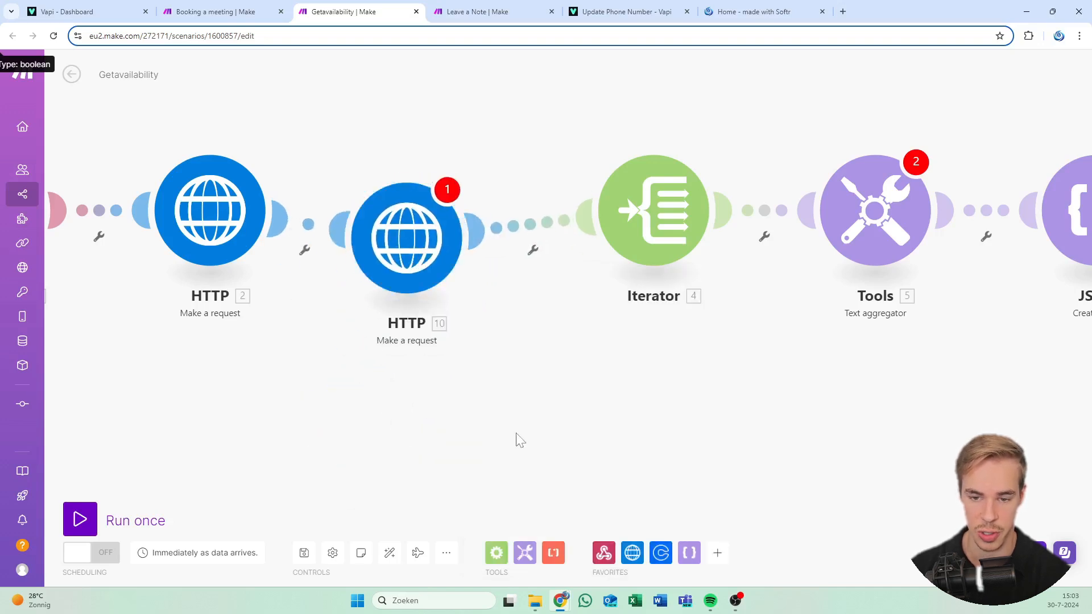
left_click_drag(433, 270, 447, 255)
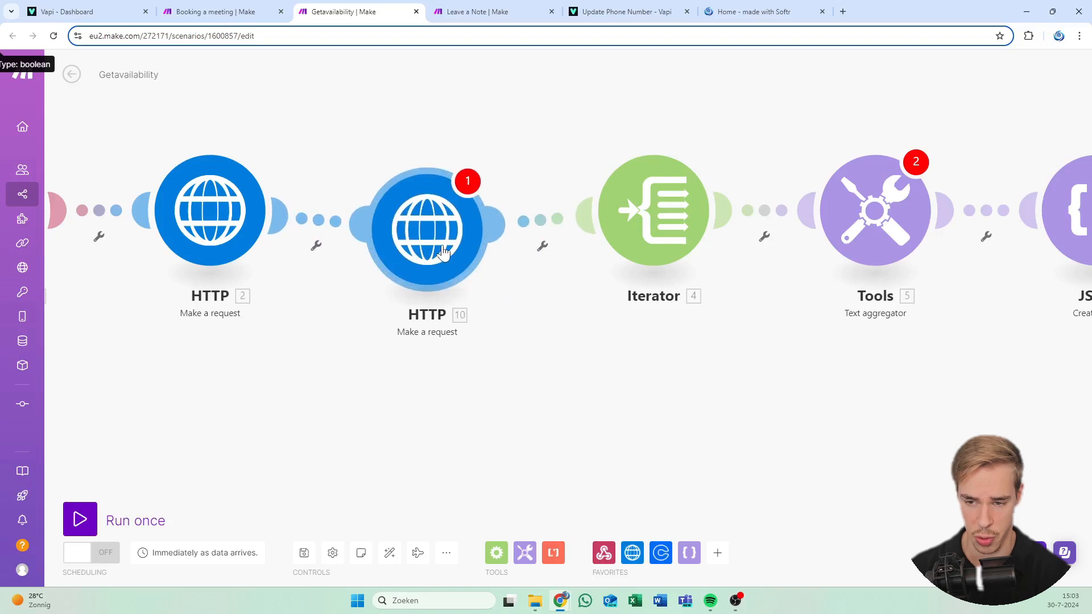
left_click(447, 255)
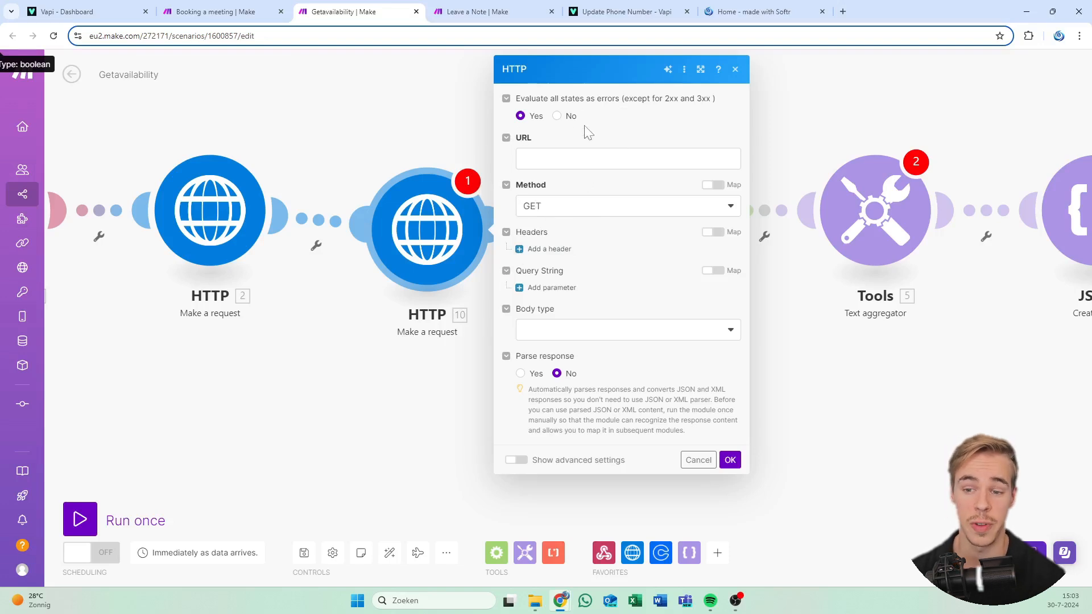
Turn off evaluating all states as errors, paste the user_busy_times URL, and add an Authorization header
left_click(566, 116)
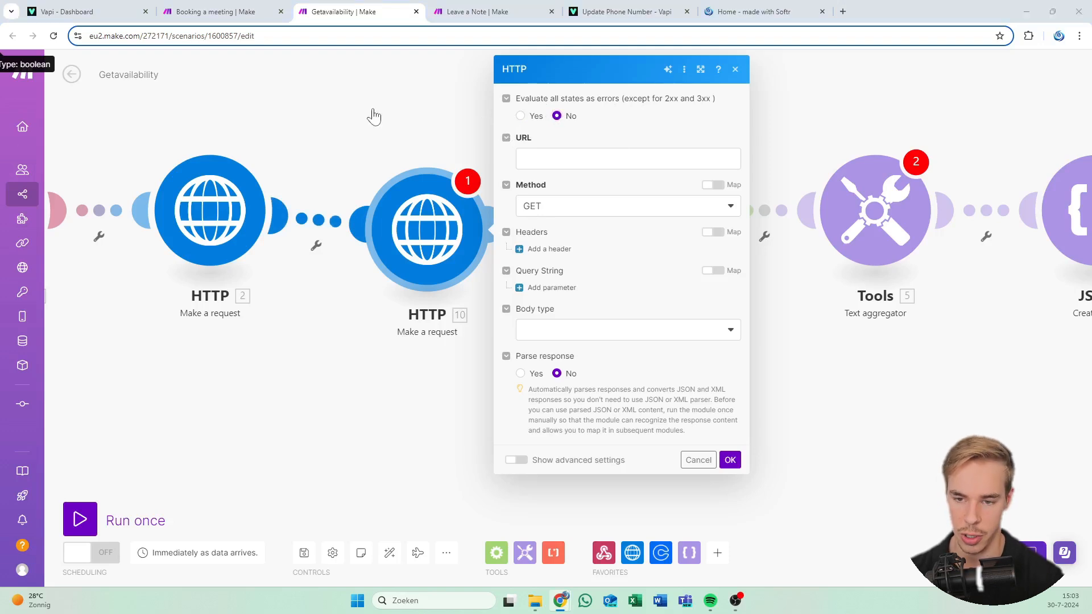
left_click(683, 159)
type("https://api.calendly.com/user_busy_times")
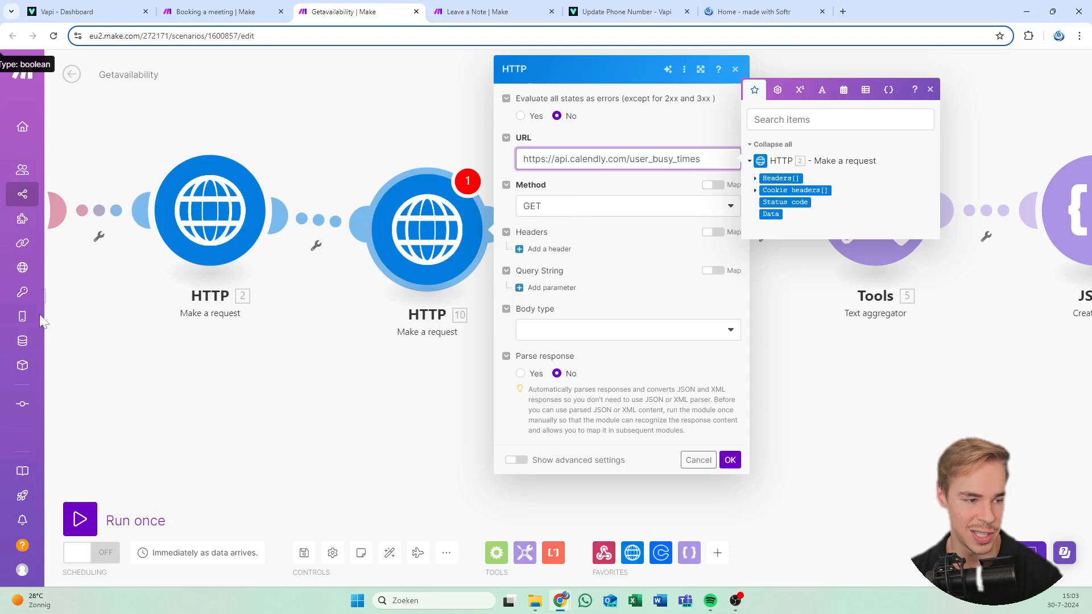
left_click(558, 250)
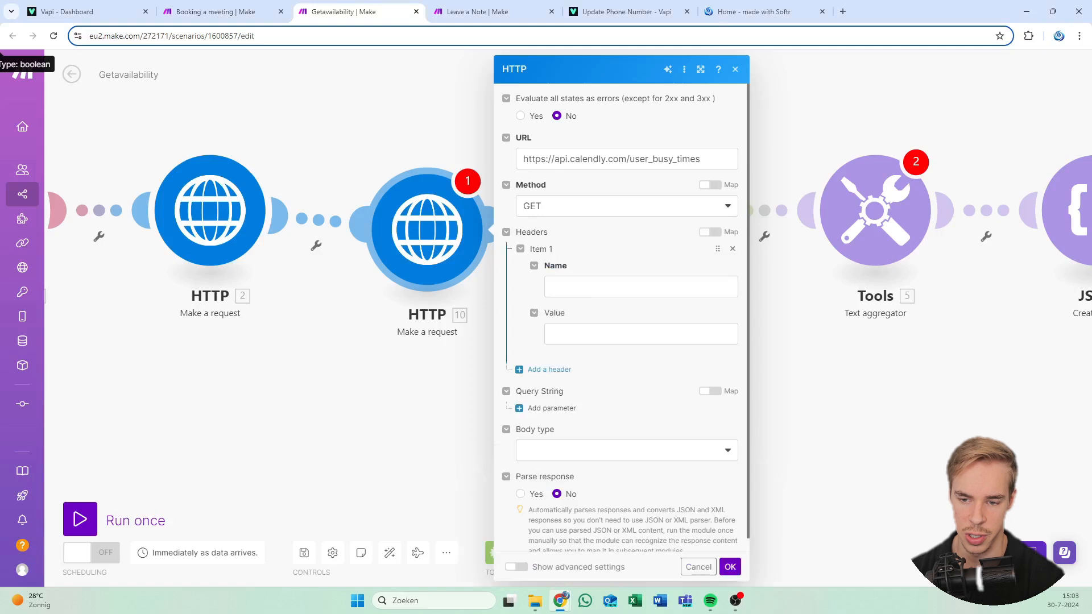
left_click(587, 289)
type("Authorization")
left_click(618, 311)
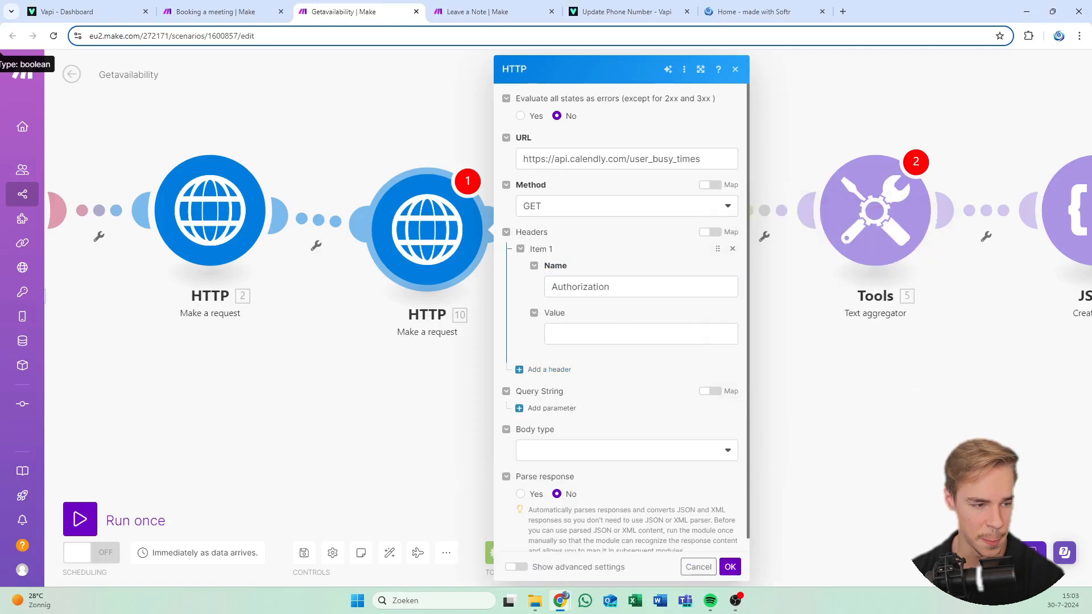
left_click(615, 333)
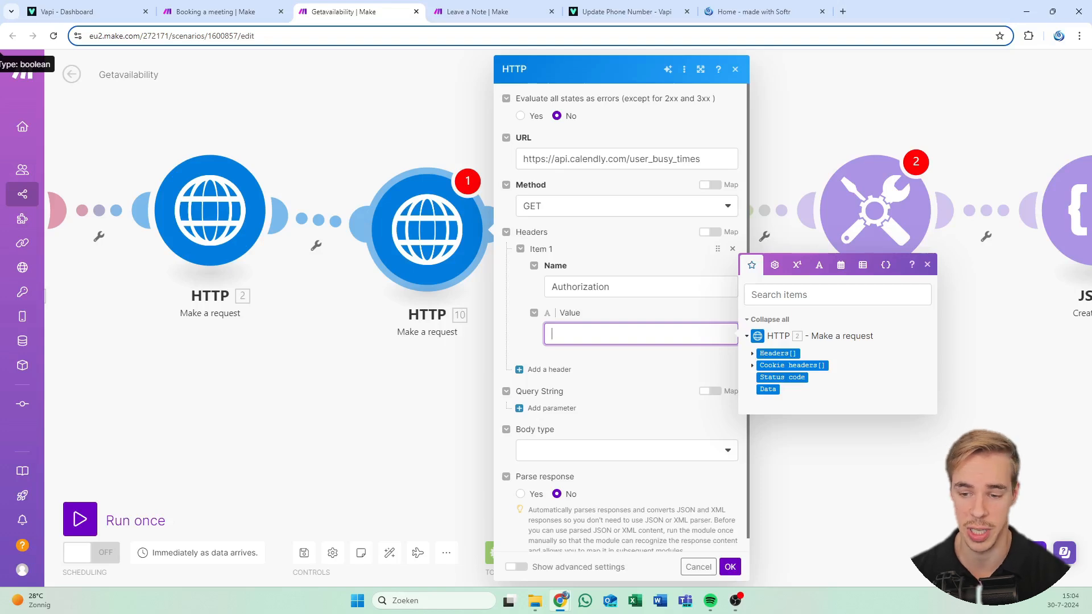
left_click(676, 319)
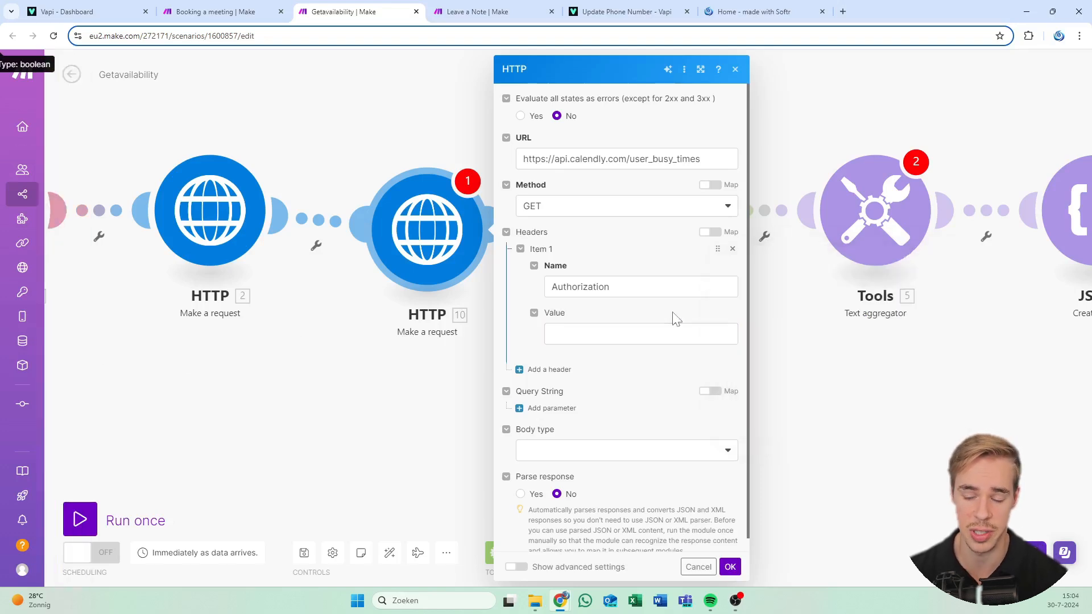
Set the Authorization header value to Bearer, without the access token
left_click(674, 287)
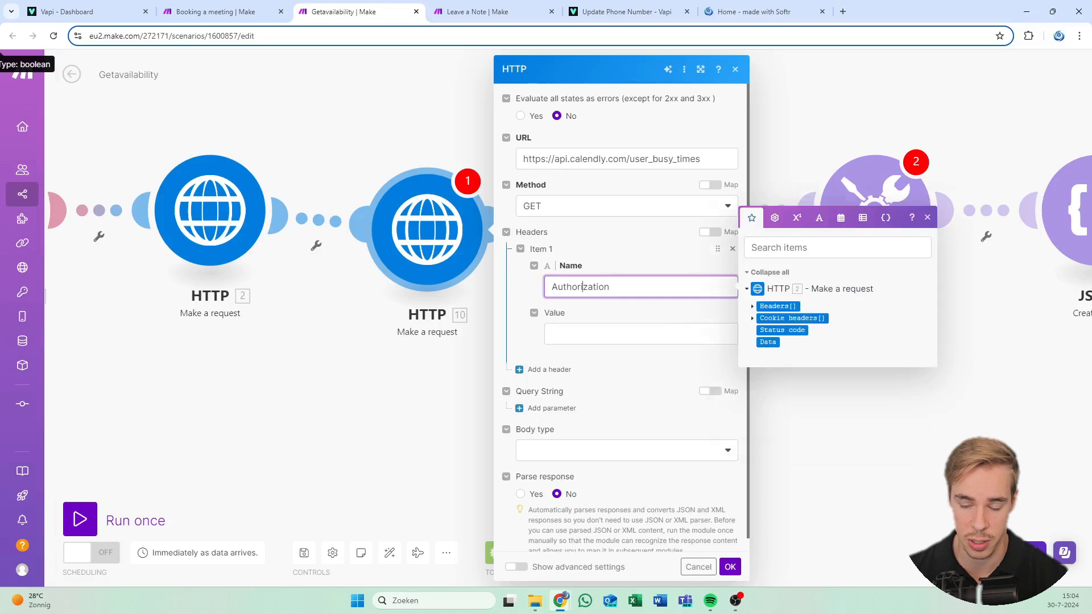
left_click(603, 317)
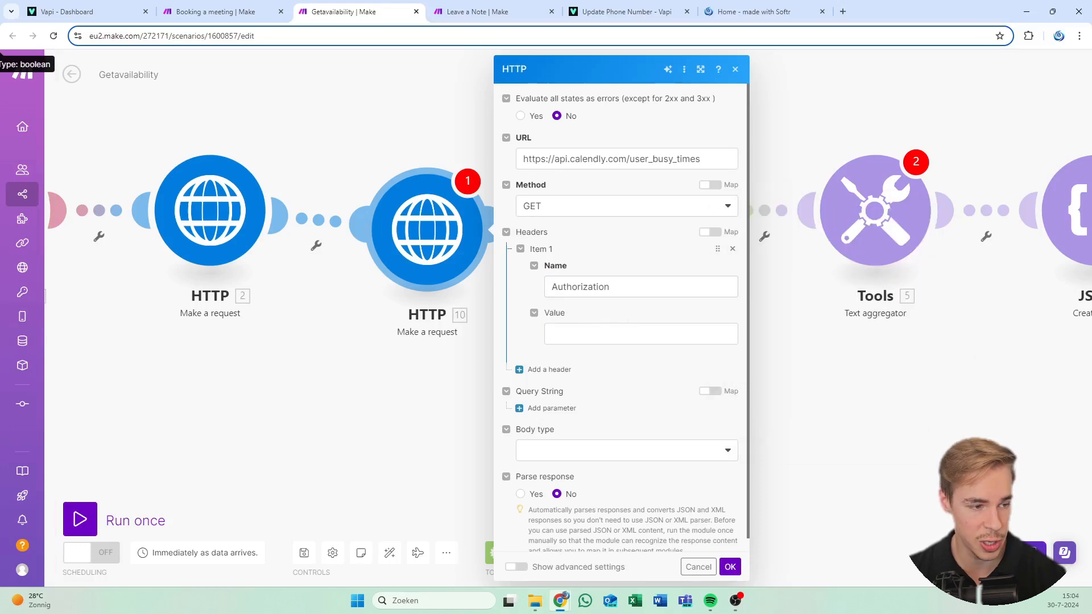
left_click(608, 334)
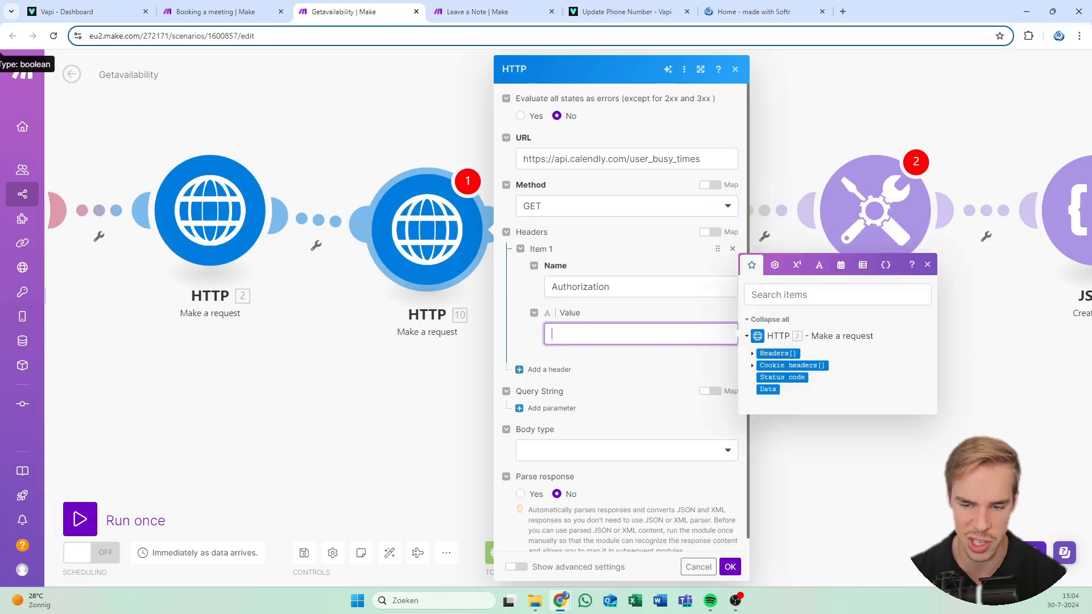
type("Bearer")
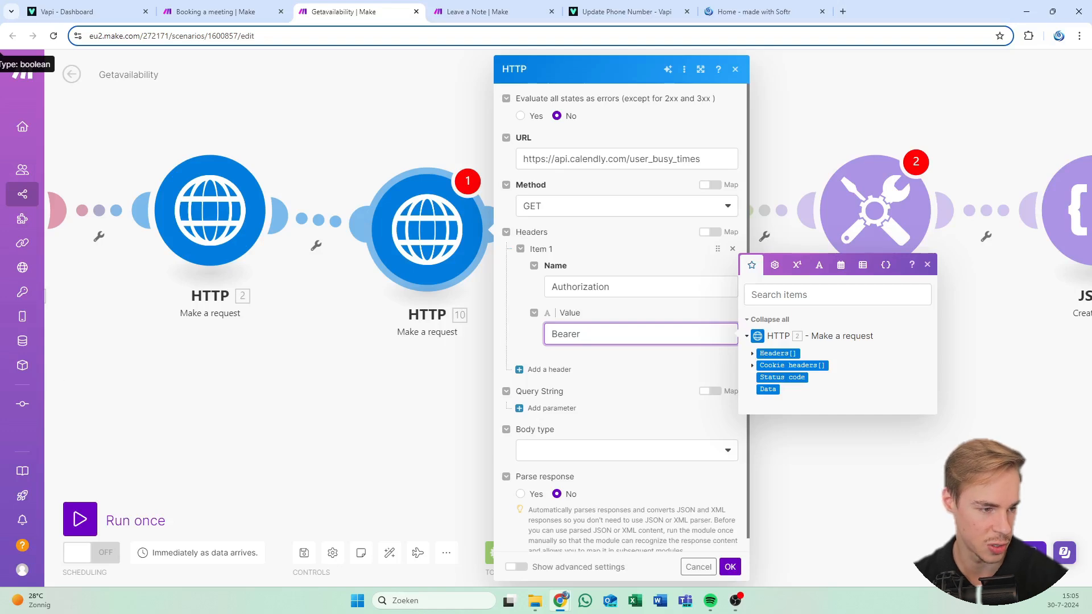
key("alt+Tab")
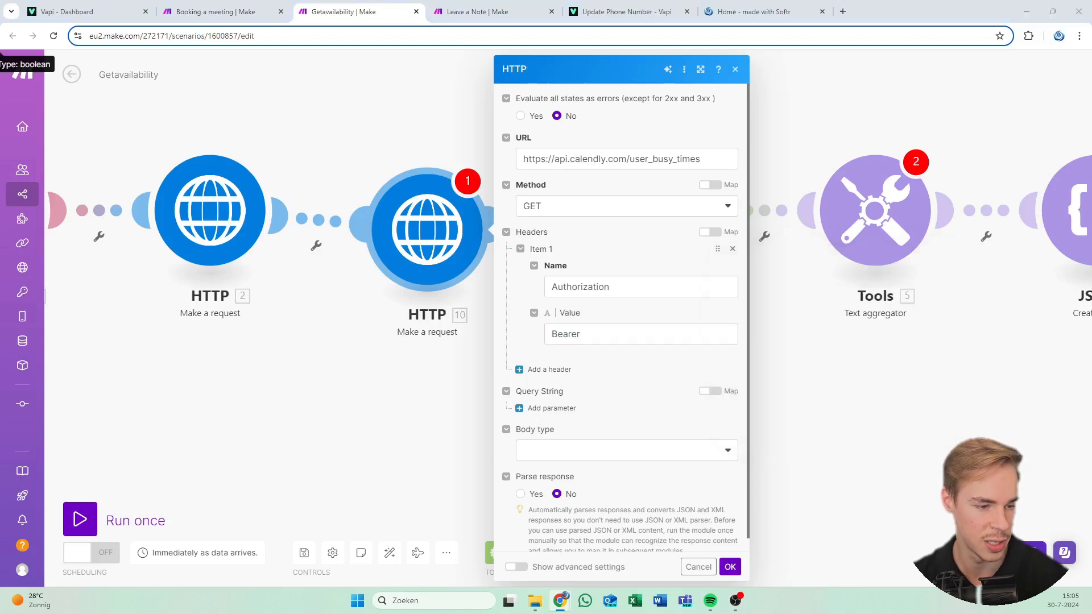
left_click(634, 333)
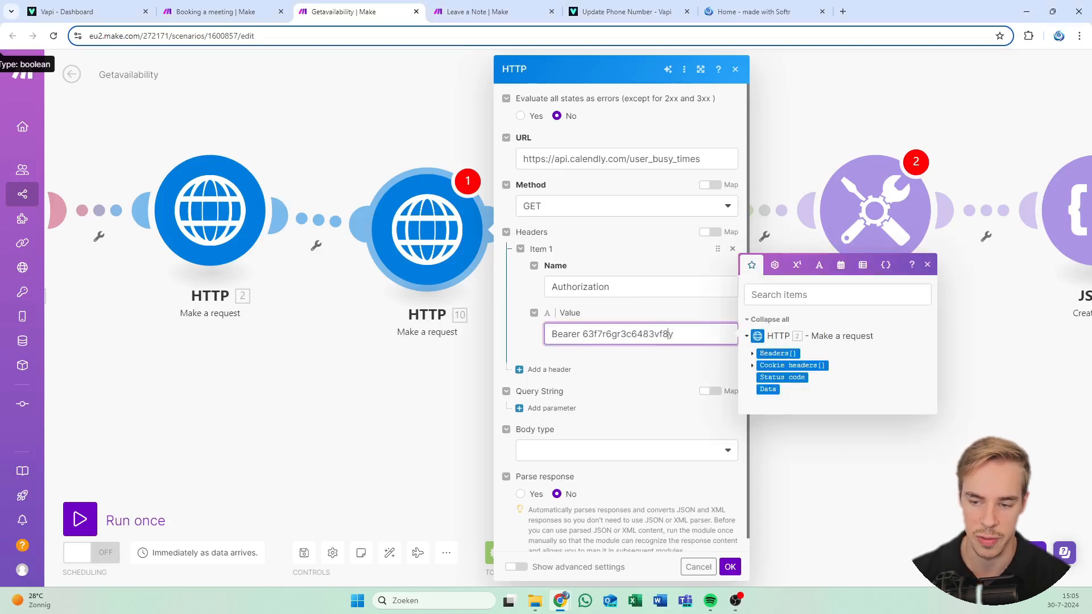
key("ctrl+shift+Left")
key("BackSpace")
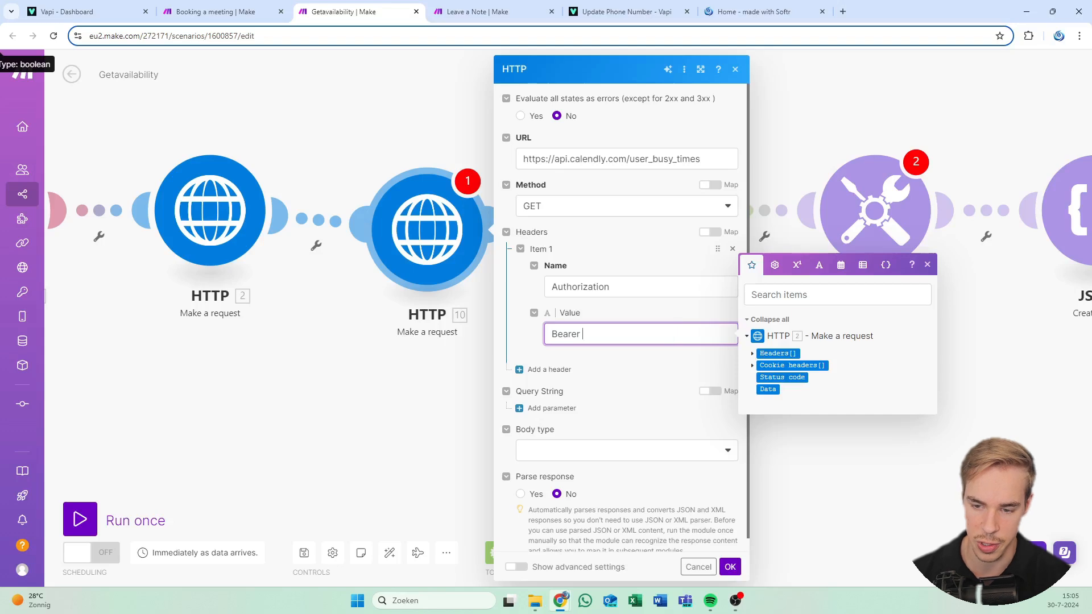
left_click(670, 308)
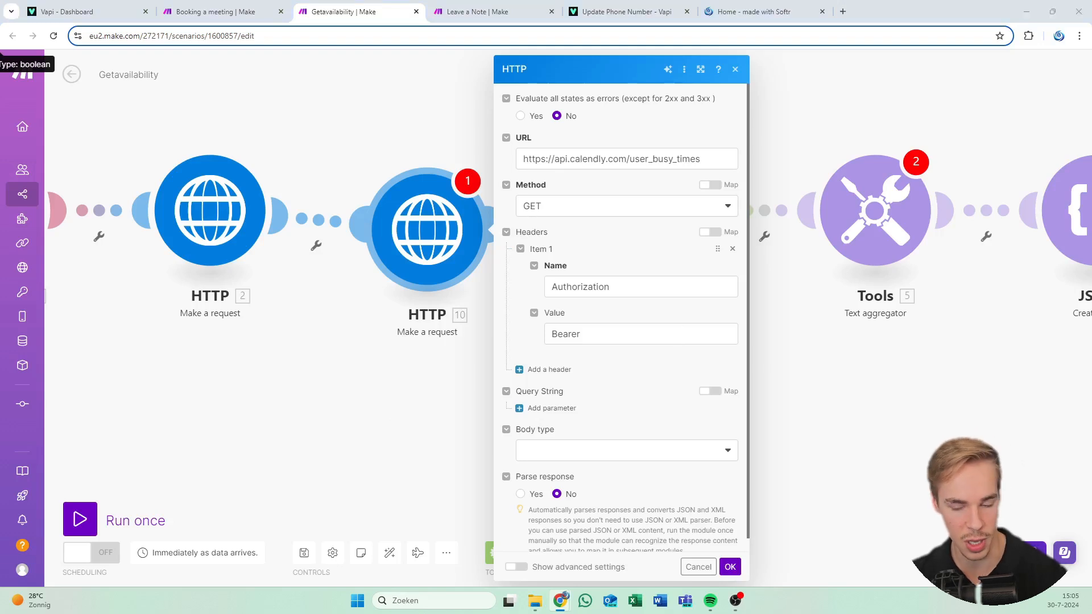
Add a Content-Type: application/json header and a blank query string parameter
left_click(547, 369)
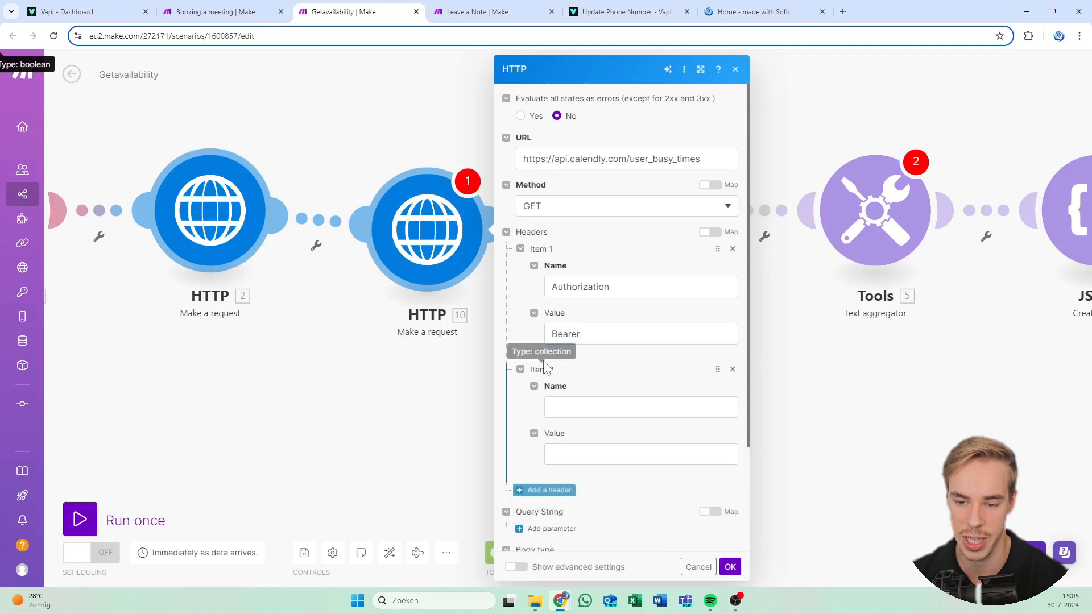
left_click(574, 407)
type("Content-Type")
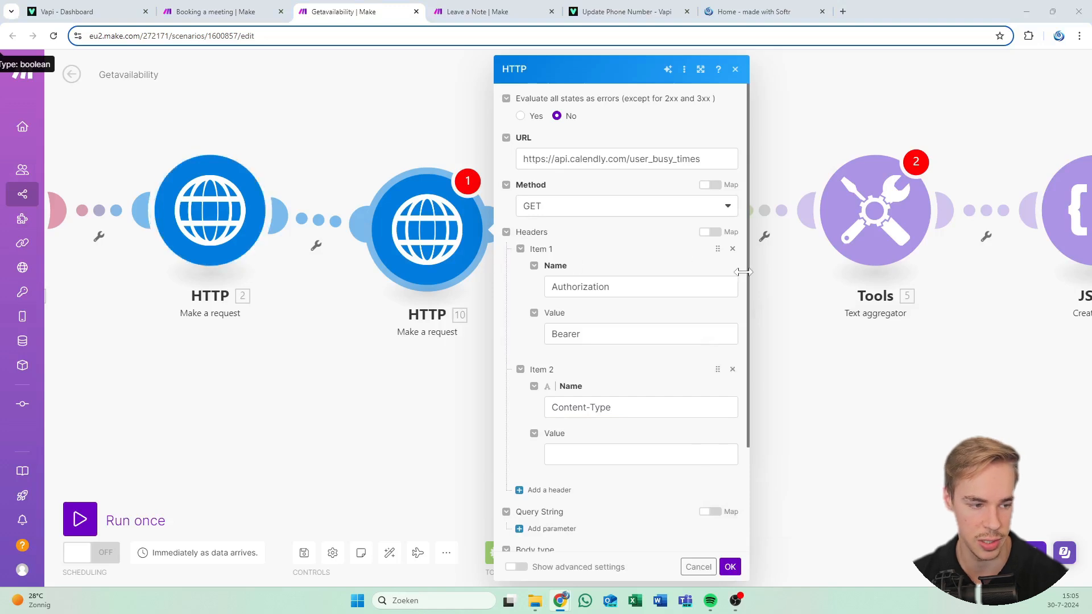
left_click(625, 454)
type("application/json")
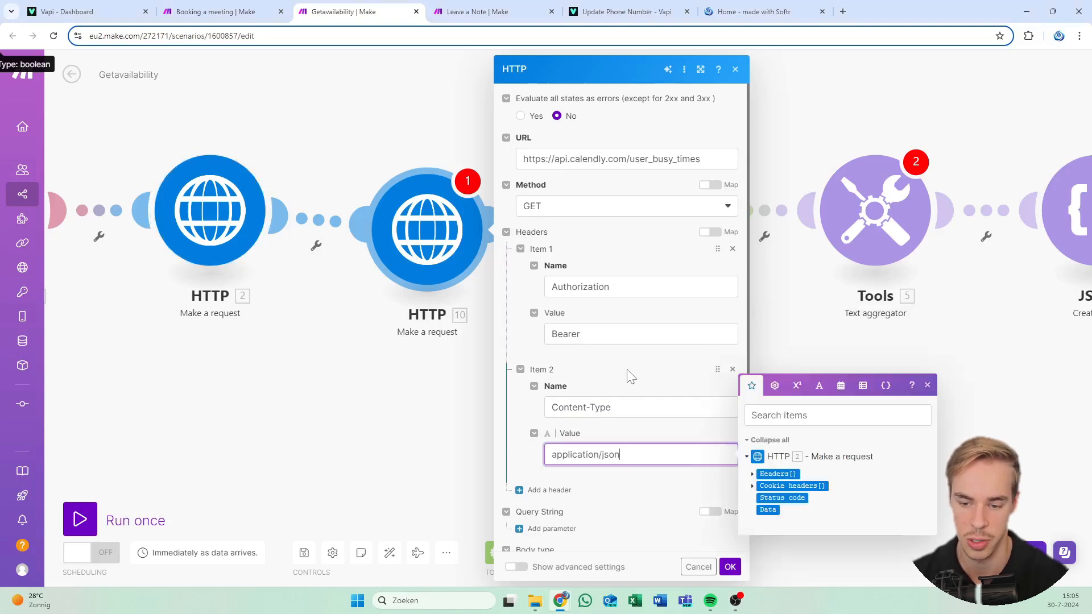
scroll(626, 382, "down", 2)
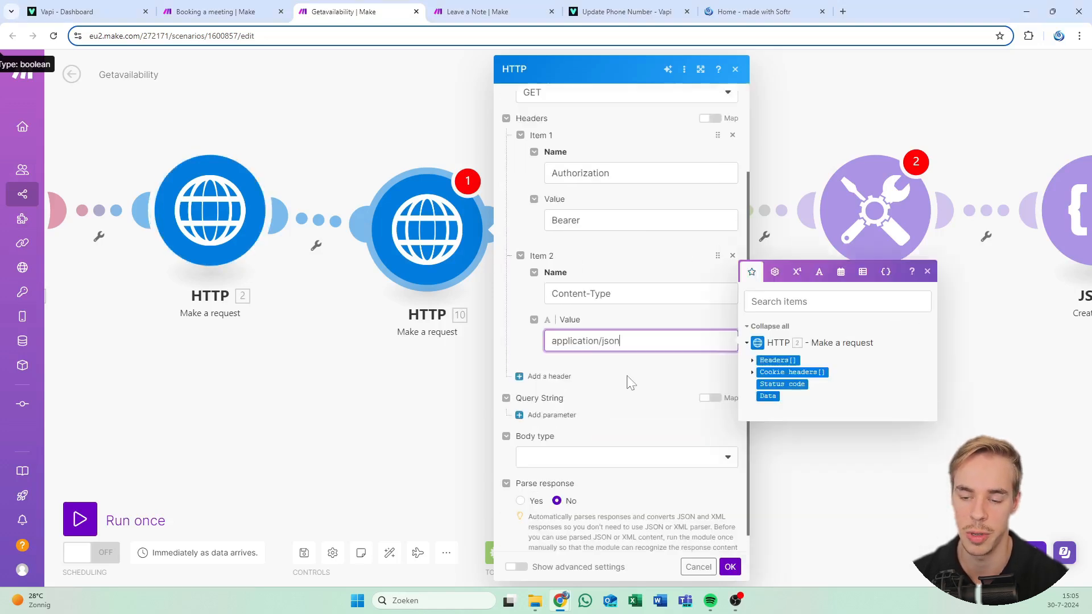
left_click(529, 354)
scroll(520, 356, "down", 1)
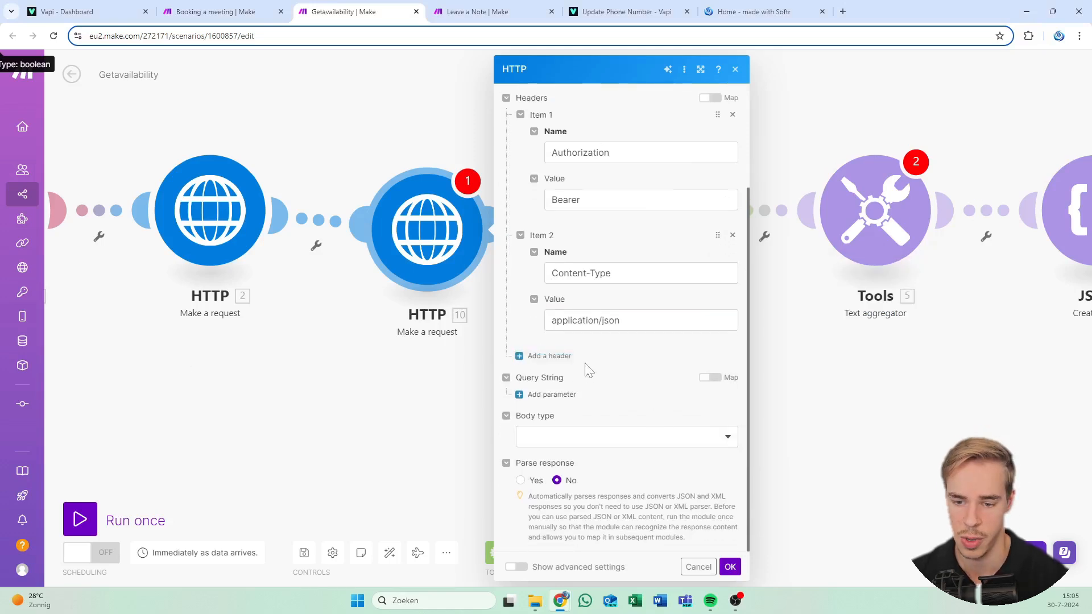
left_click(540, 398)
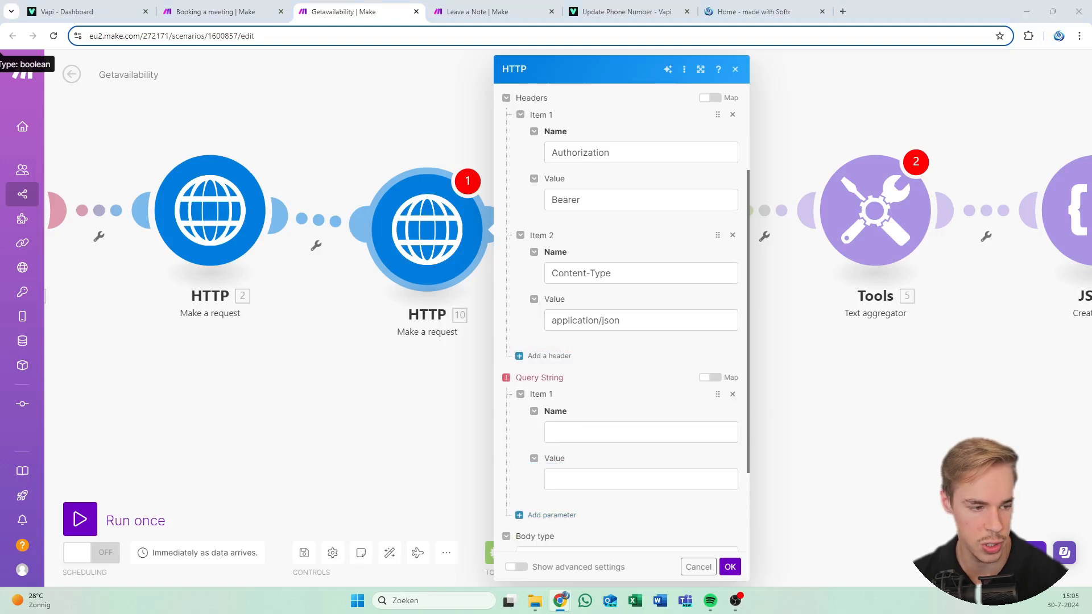
Name the query parameter 'user' and paste the Calendly user URL as its value
left_click(648, 432)
type("user")
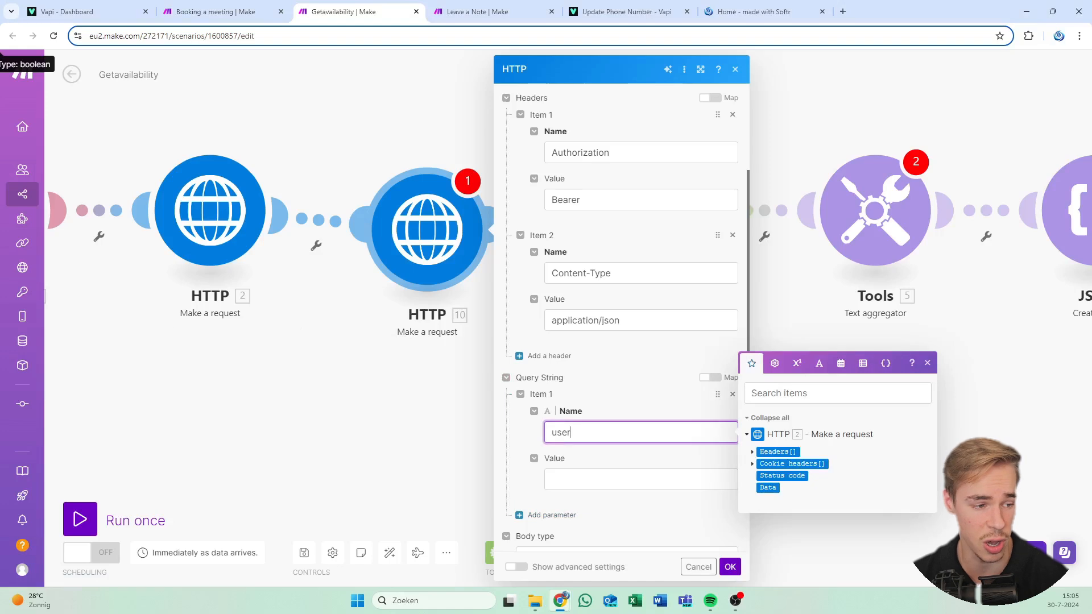
key("alt+Tab")
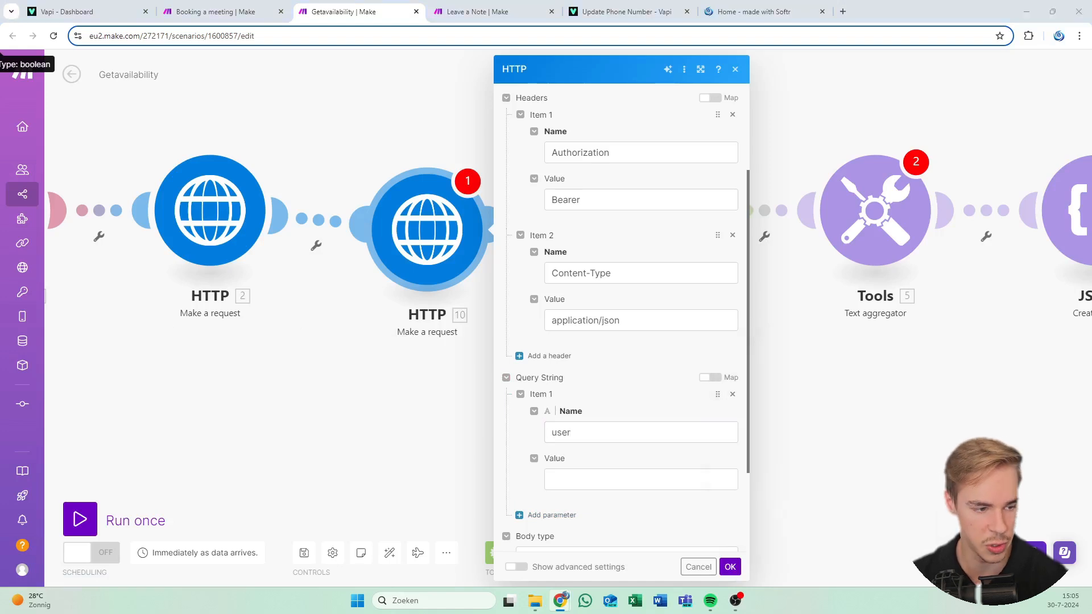
key("alt+Tab")
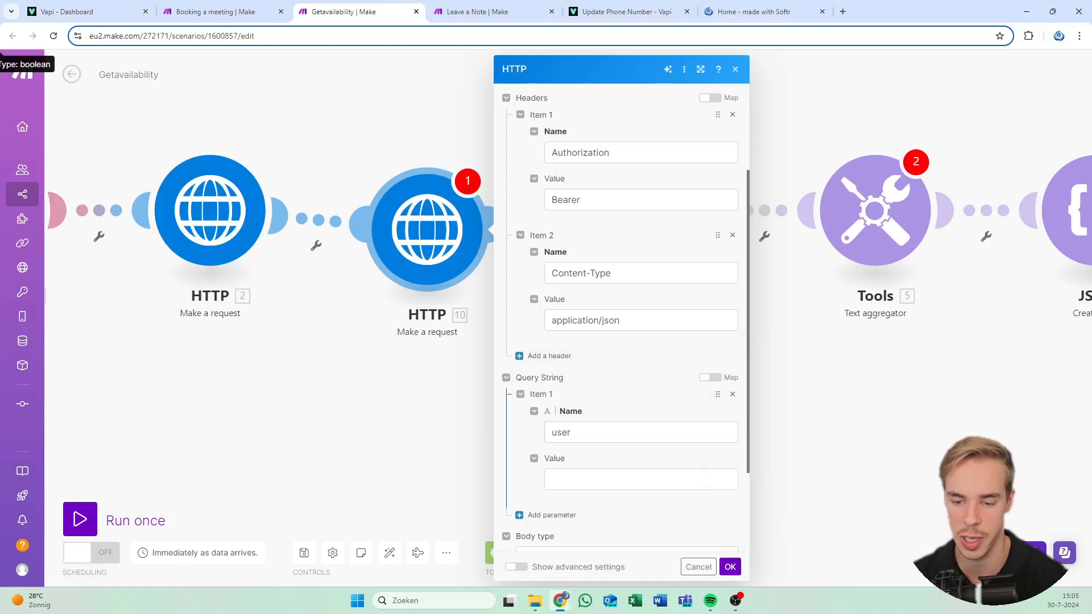
left_click(641, 479)
type("https://api.calendly.com/users/99ba0d91-457c-436e-9062-2c1ba97aa536")
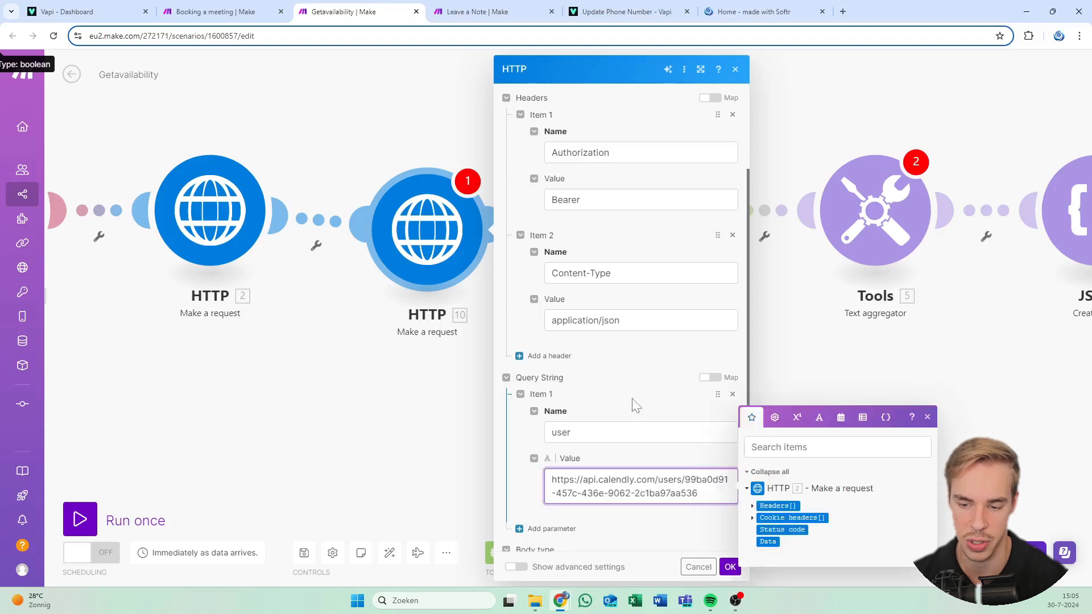
left_click(627, 413)
Select the user ID at the end of the pasted user URL, then open a new browser tab
scroll(628, 414, "down", 3)
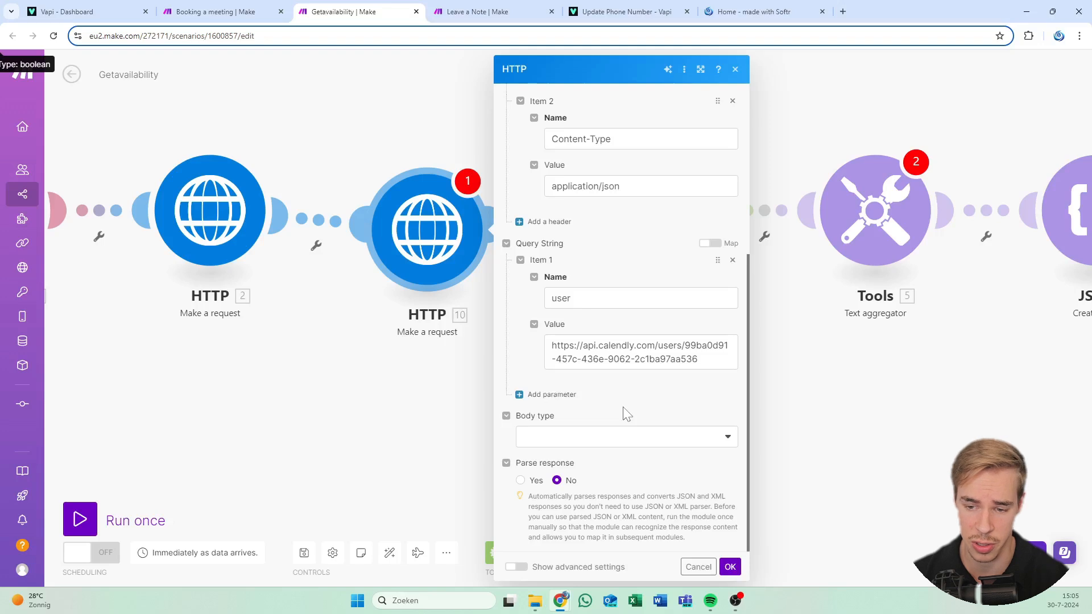
left_click(628, 359)
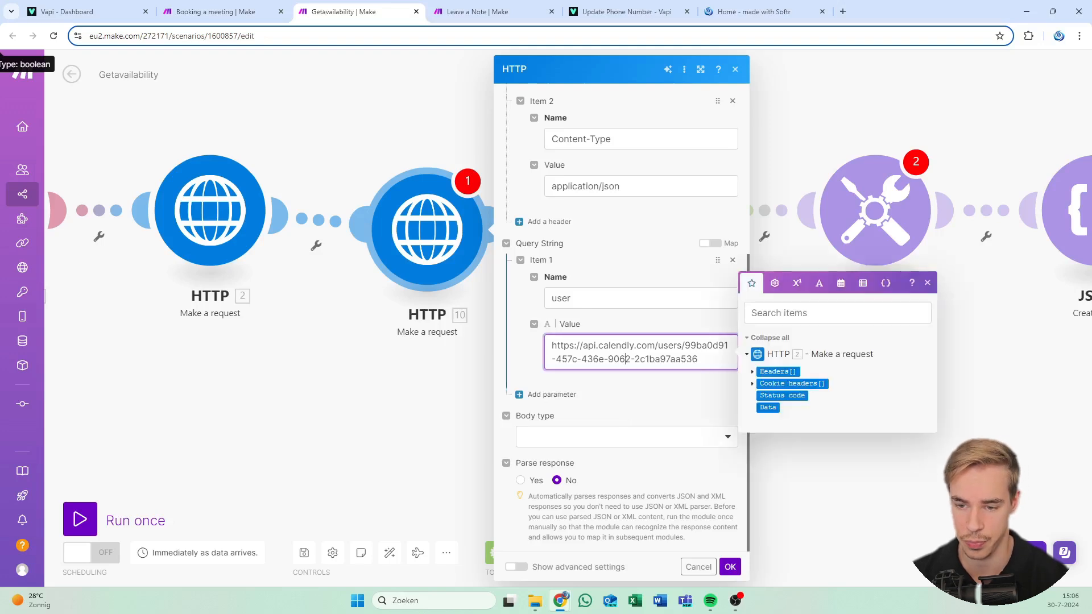
left_click(655, 230)
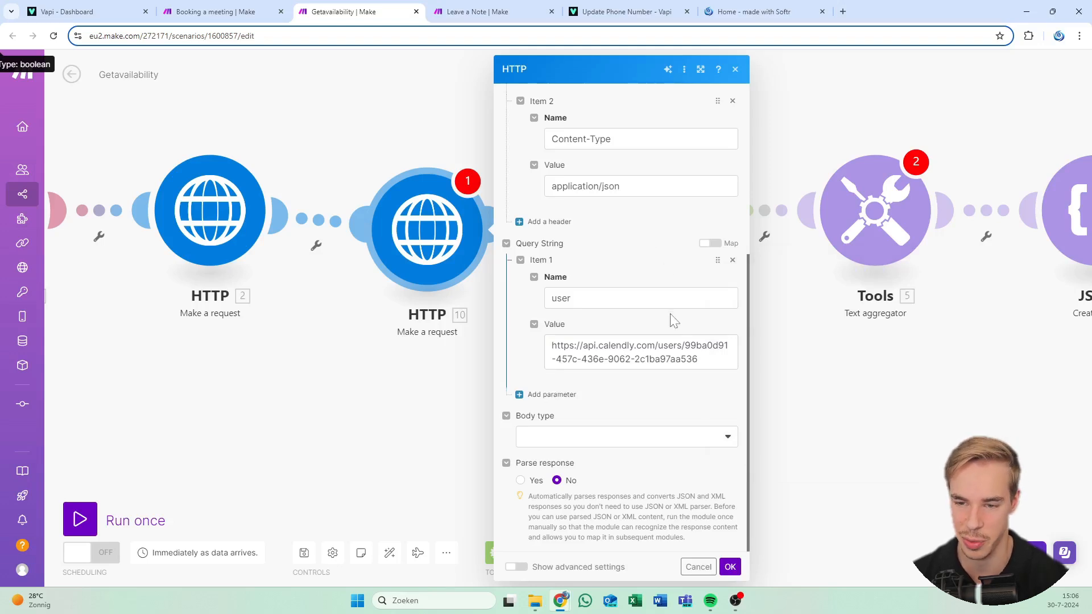
scroll(670, 312, "up", 5)
scroll(710, 406, "down", 5)
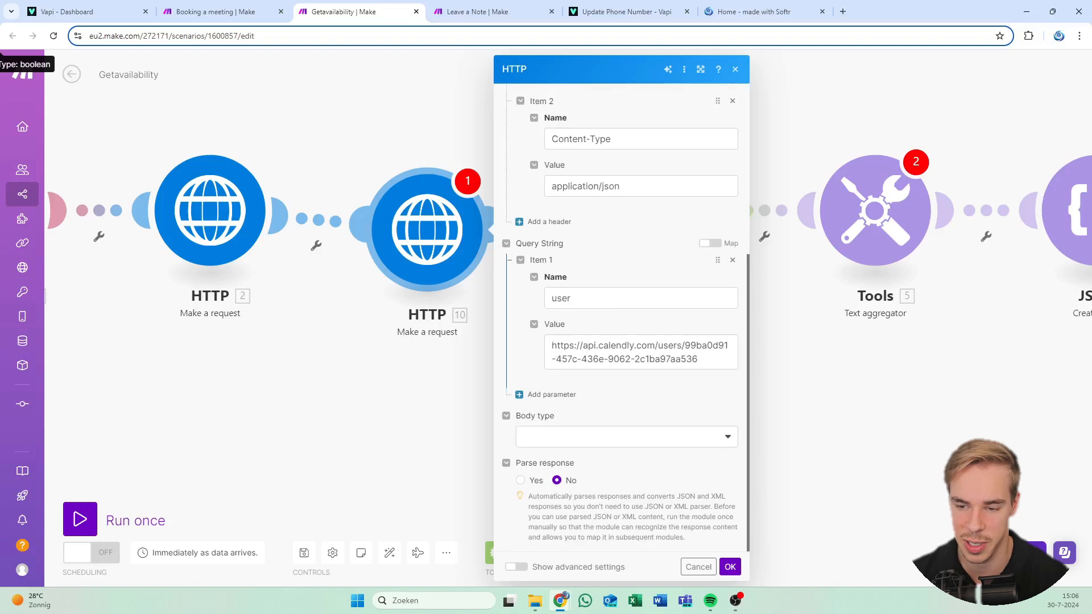
left_click(699, 360)
mouse_move(698, 360)
left_mouse_down()
mouse_move(685, 346)
mouse_move(699, 359)
left_mouse_up()
left_click(685, 346)
left_click(698, 359)
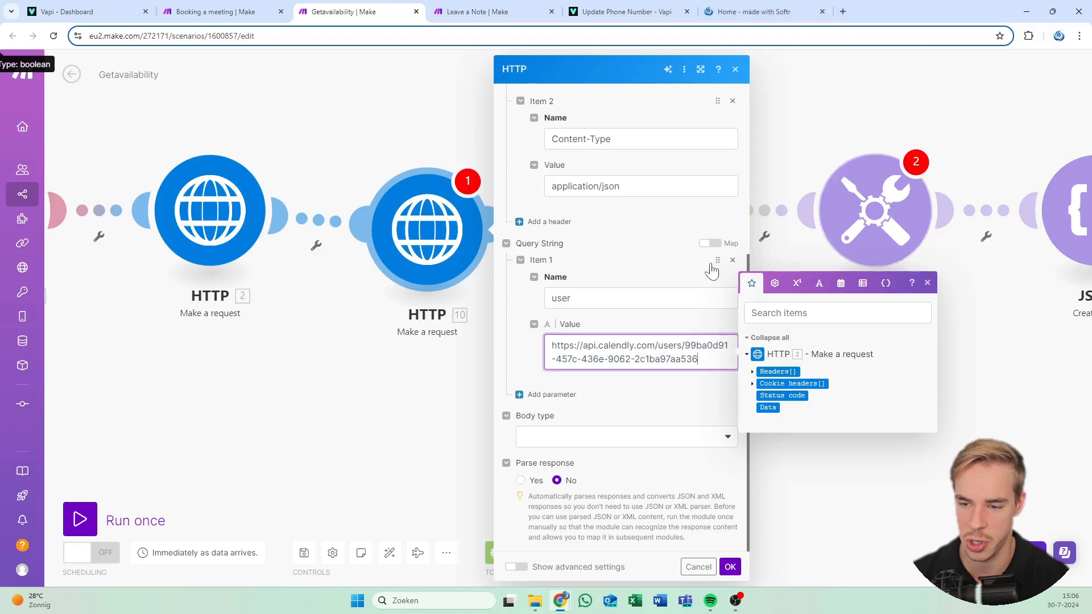
left_click(650, 227)
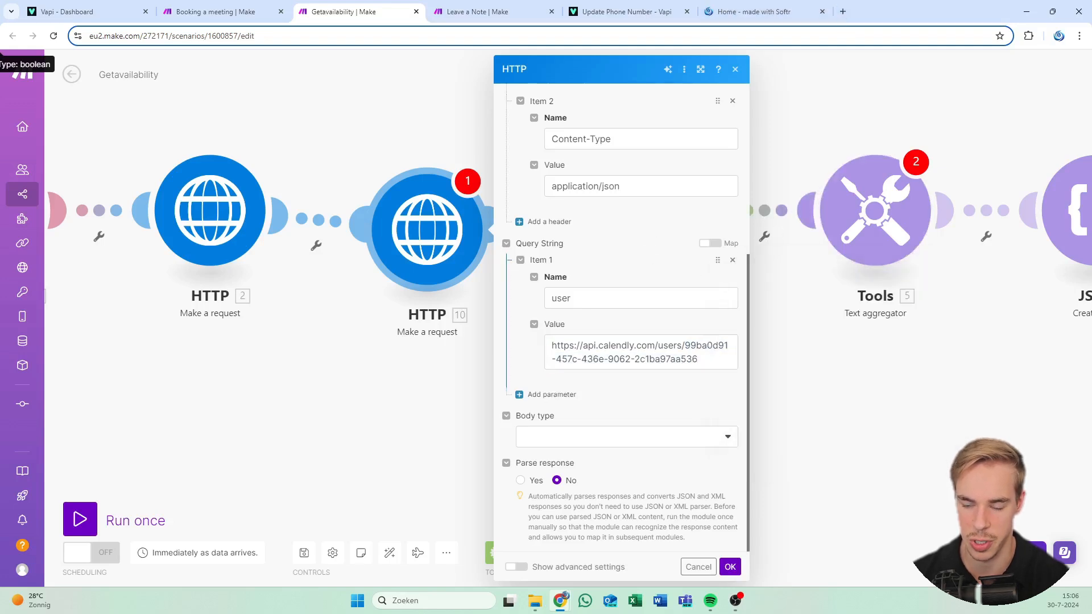
mouse_move(698, 359)
left_mouse_down()
mouse_move(681, 360)
mouse_move(686, 346)
mouse_move(699, 359)
left_mouse_up()
left_click(698, 360)
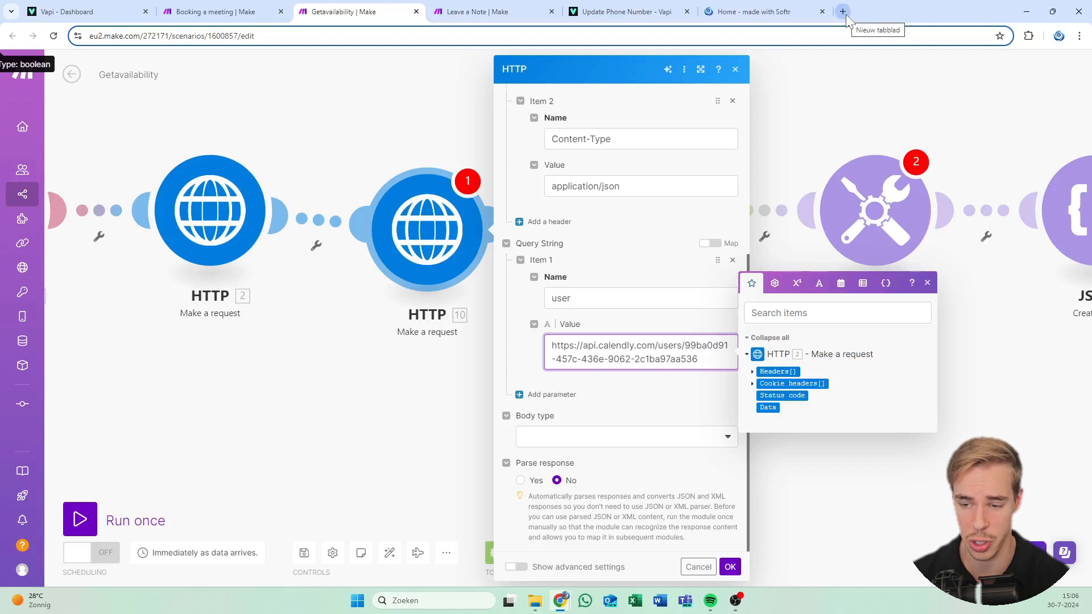
double_click(647, 362)
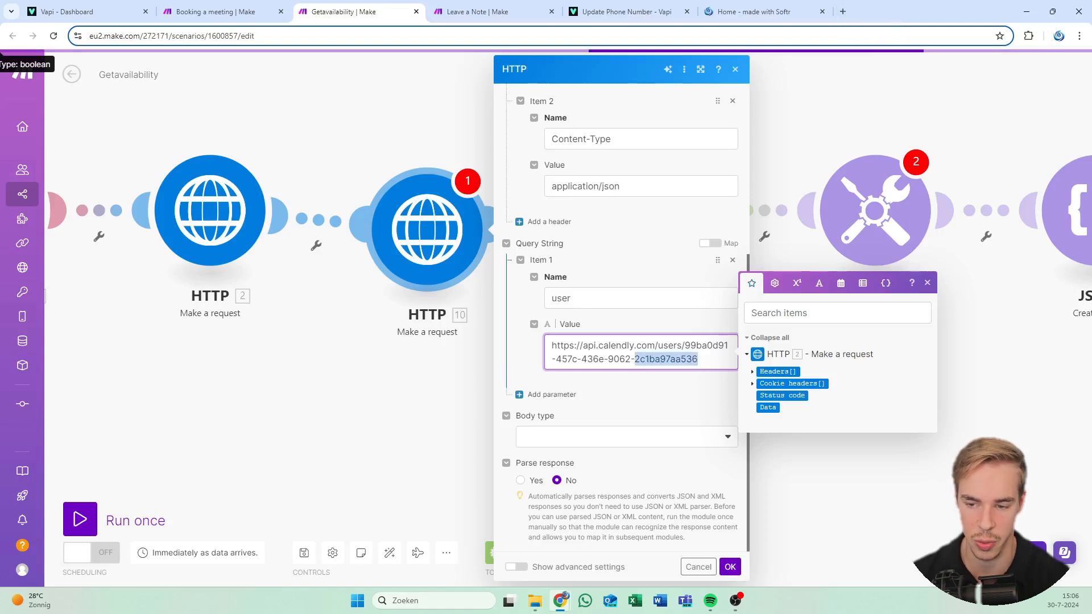
left_click_drag(699, 360, 686, 346)
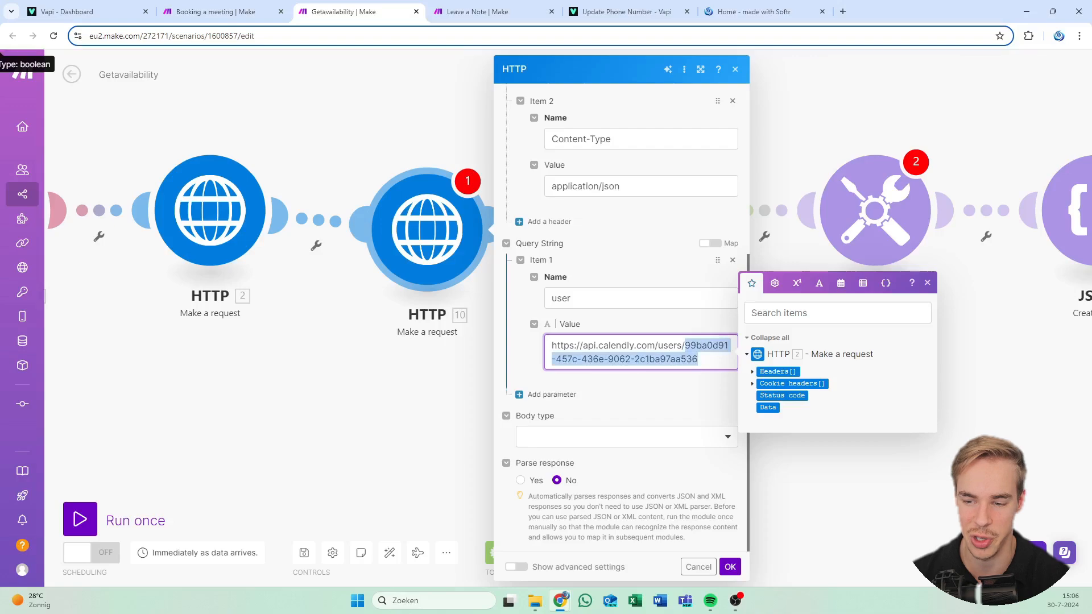
left_click(847, 10)
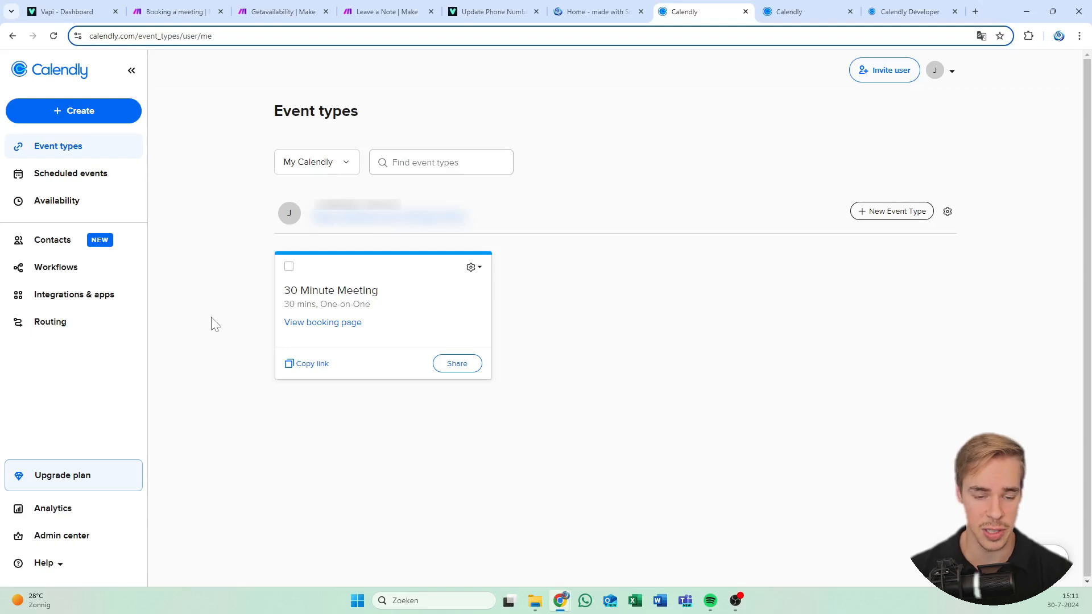
Check the personal access tokens under Integrations & apps > API and webhooks, then switch to the developer docs
left_click(785, 7)
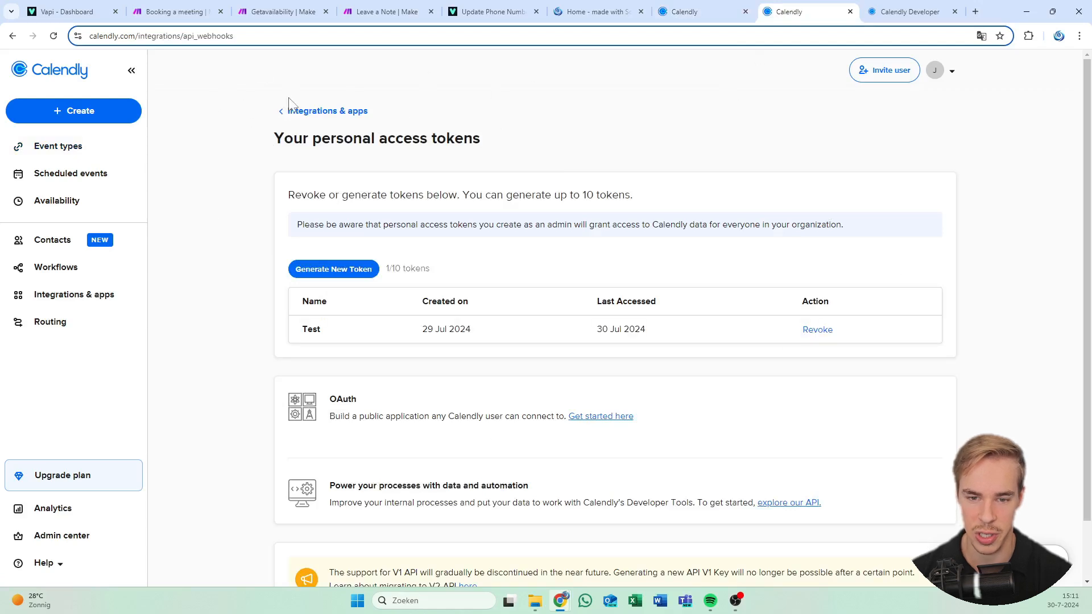
left_click(290, 113)
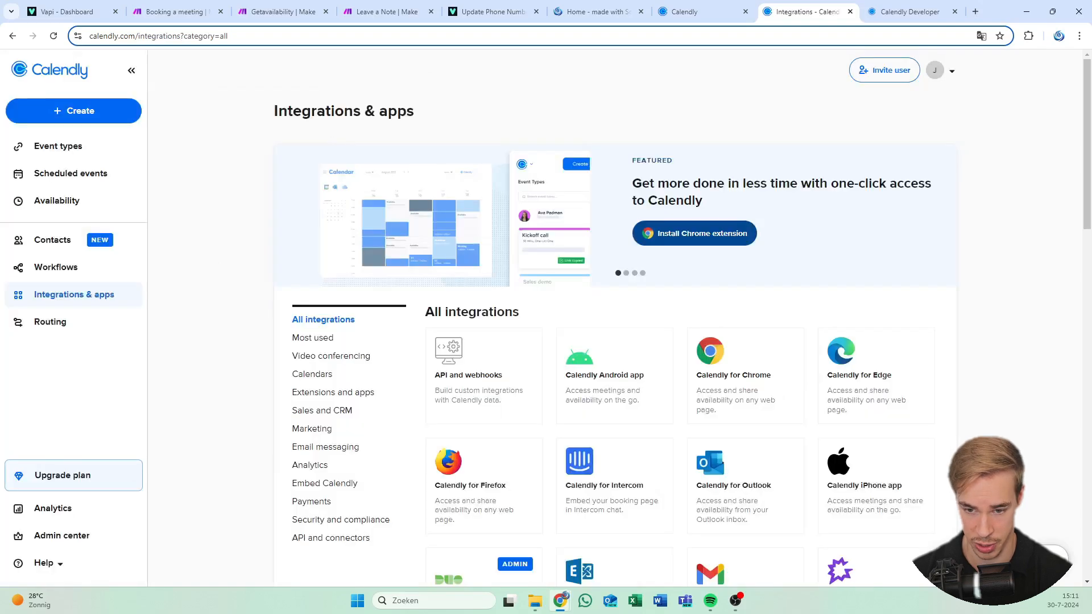
left_click(468, 377)
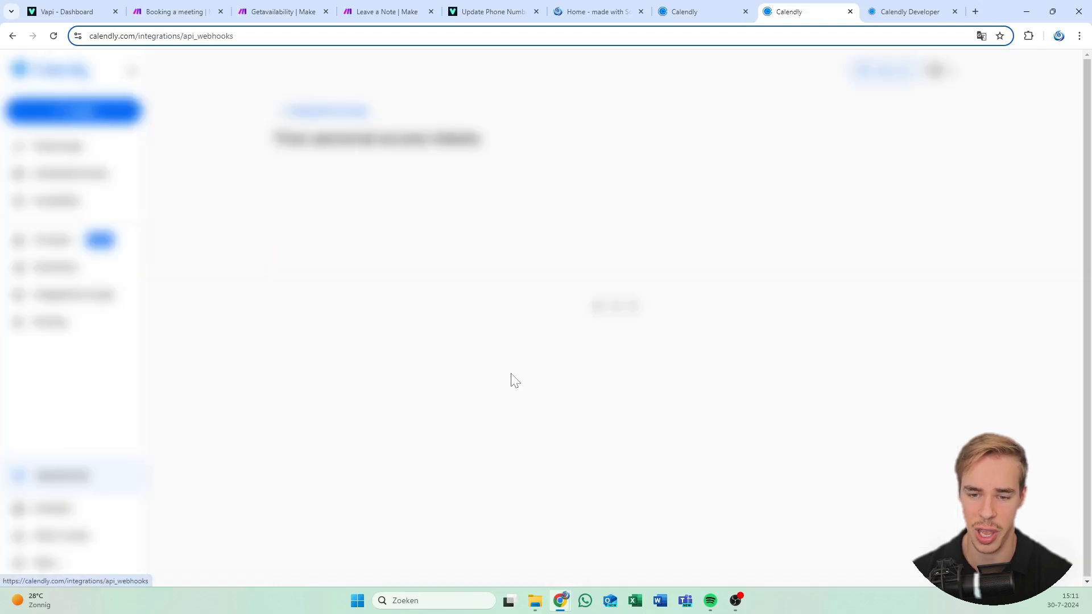
scroll(371, 246, "down", 1)
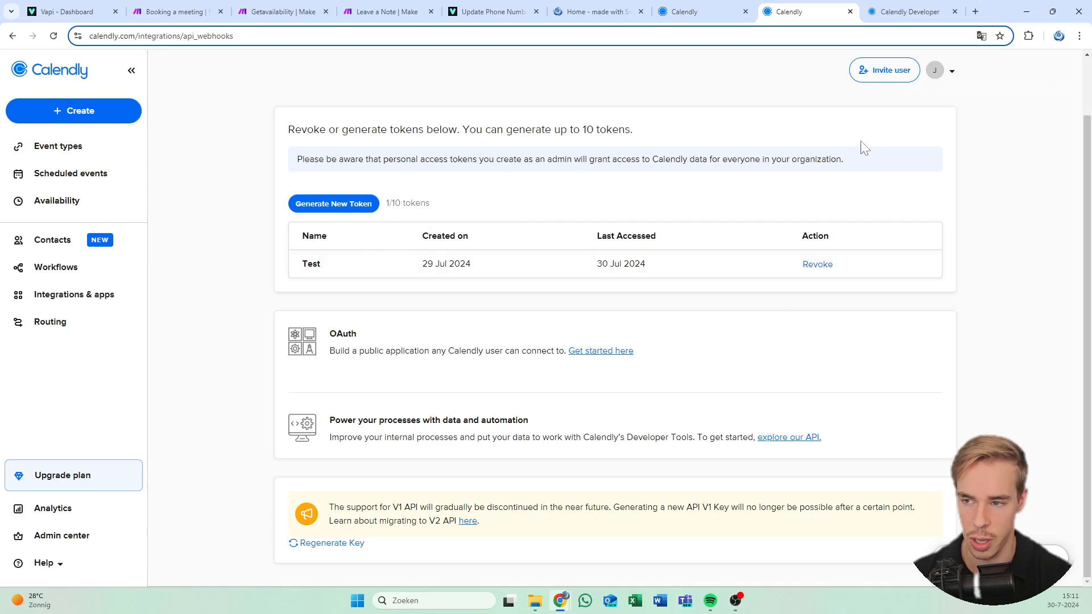
left_click(901, 8)
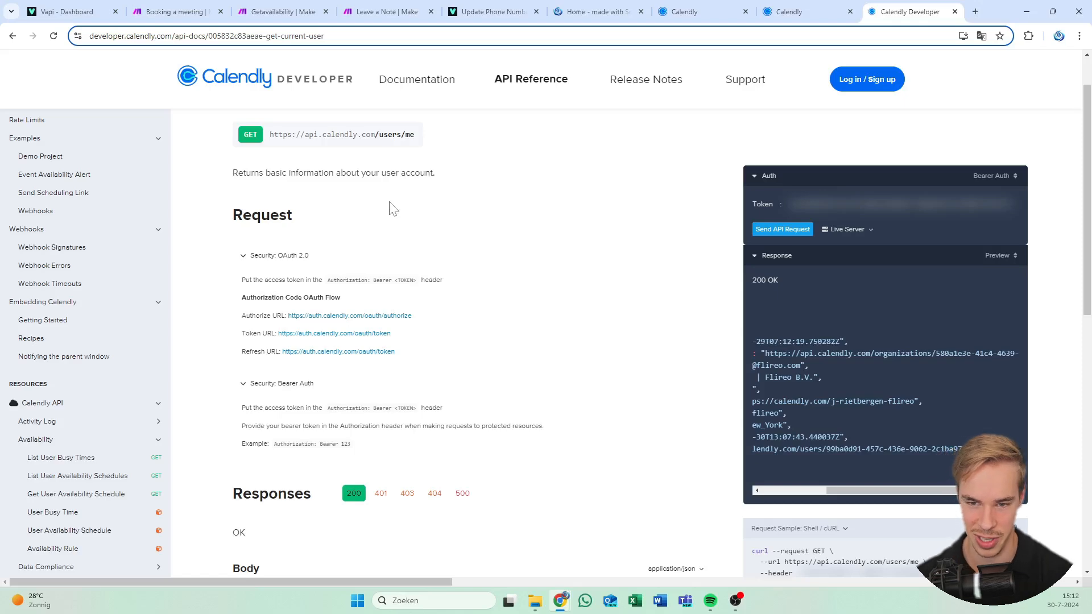
Confirm Bearer Auth as the authentication scheme for Get current user
scroll(102, 337, "down", 1)
scroll(101, 337, "down", 3)
scroll(99, 223, "up", 4)
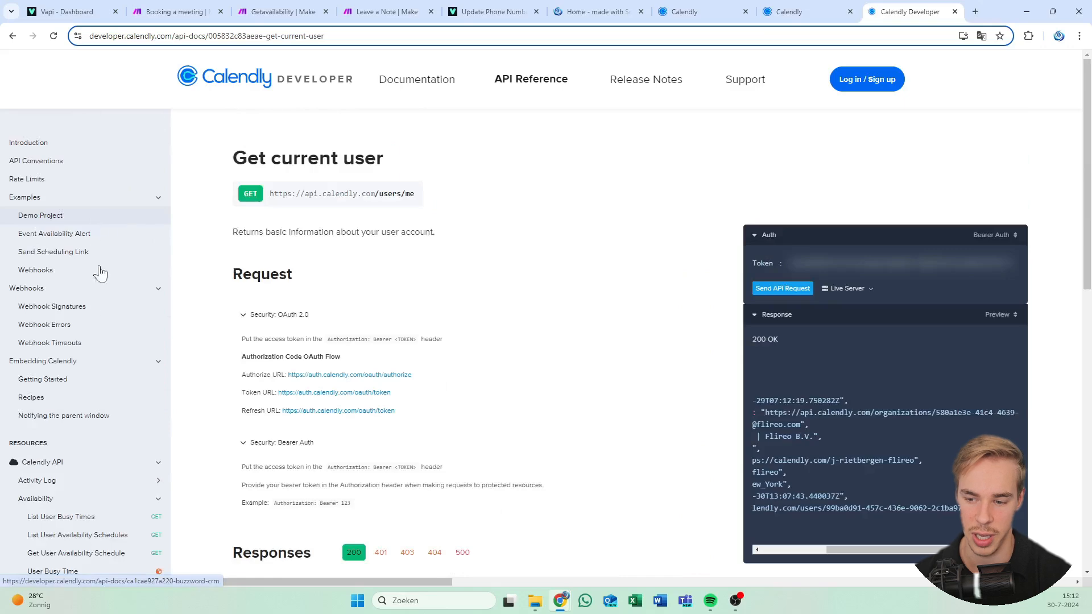
scroll(80, 340, "down", 5)
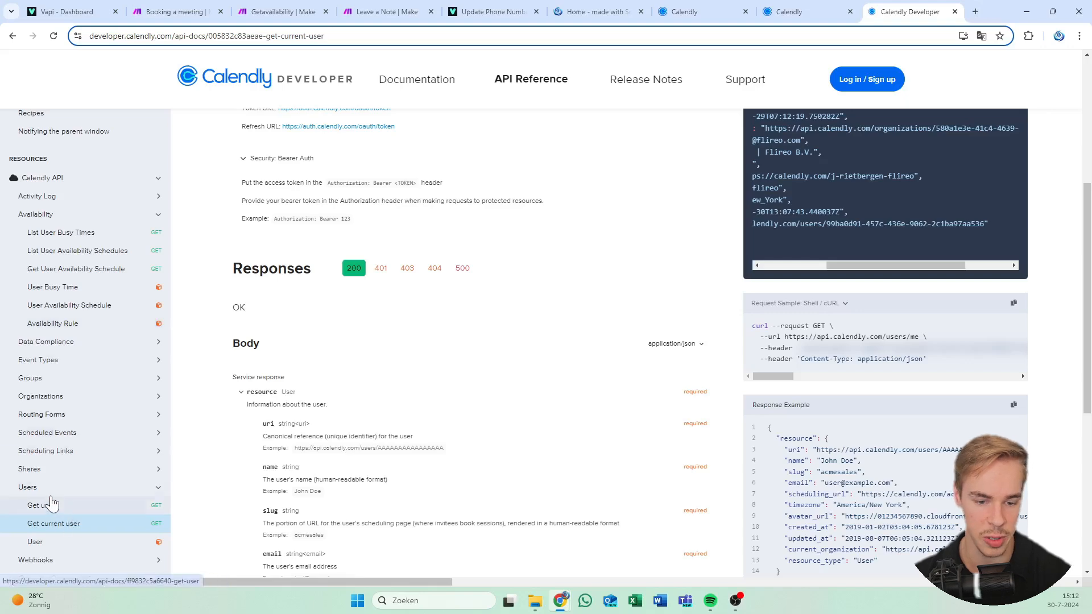
scroll(342, 392, "up", 5)
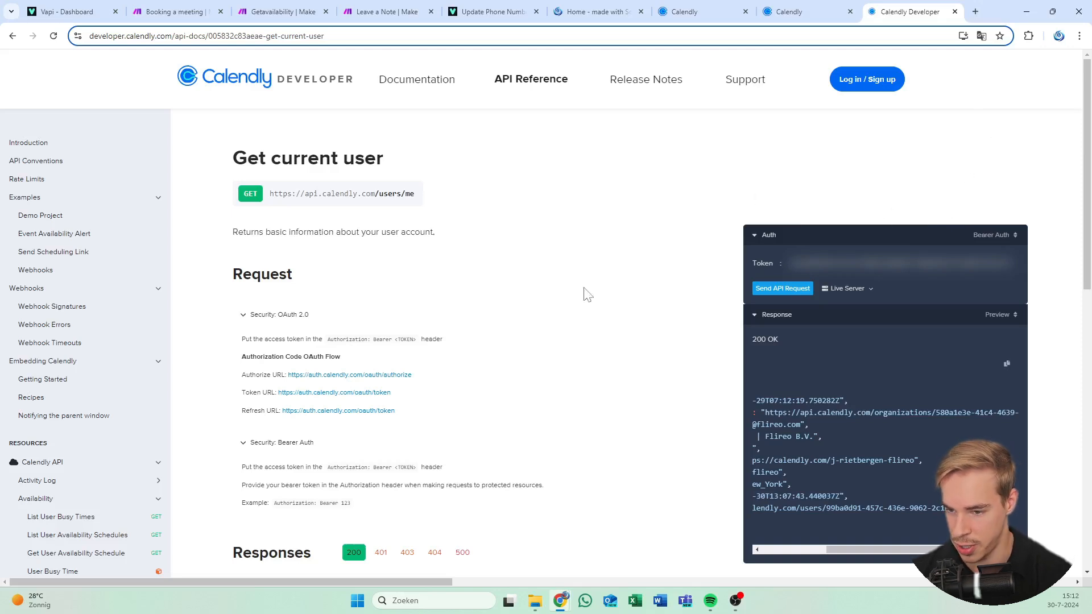
left_click_drag(736, 231, 808, 196)
left_click(781, 186)
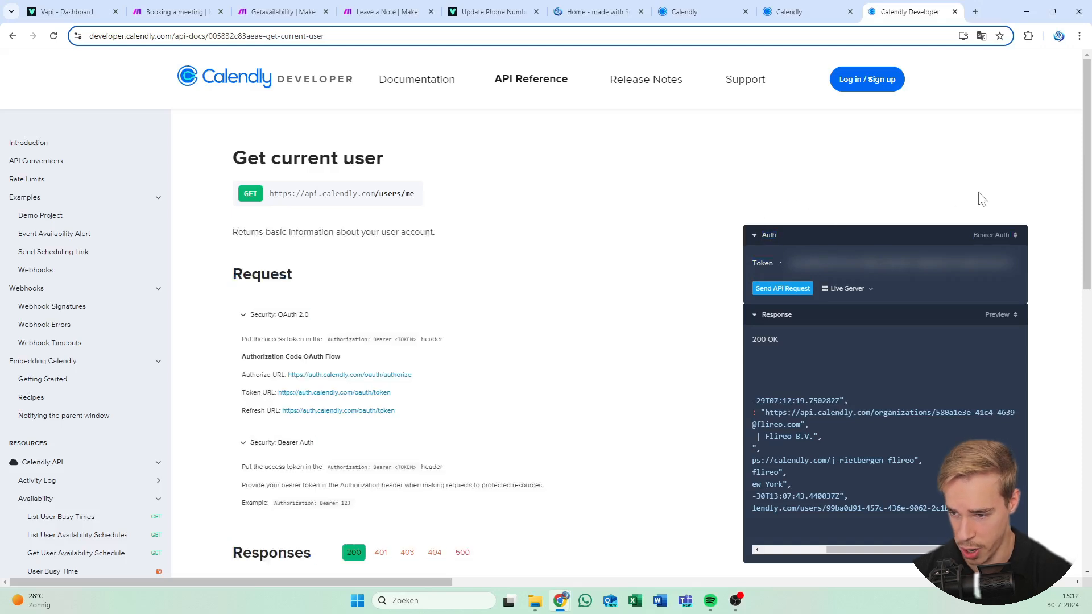
left_click(998, 235)
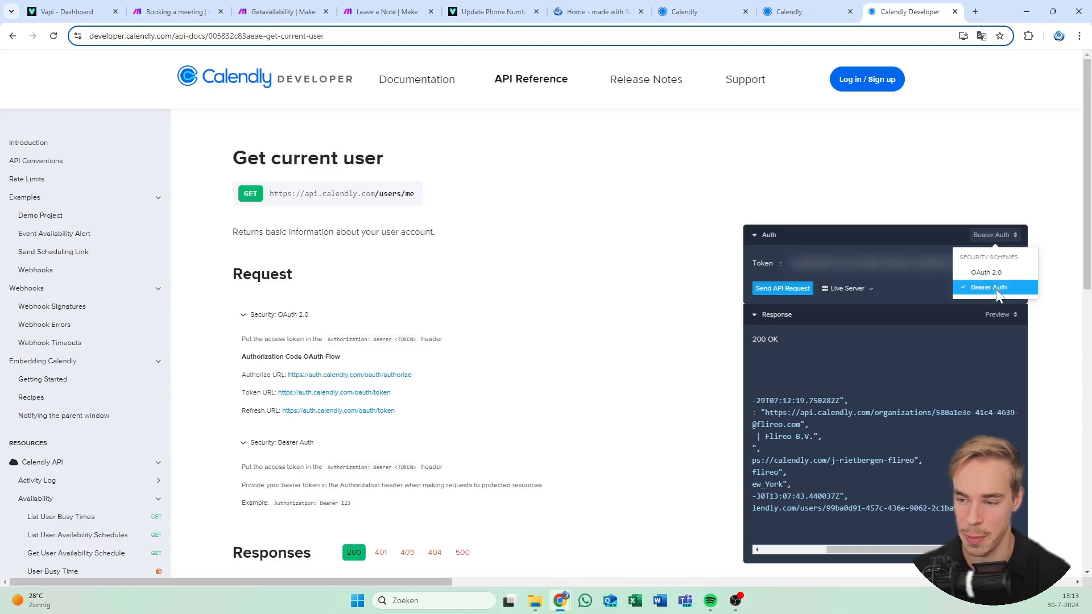
left_click(877, 207)
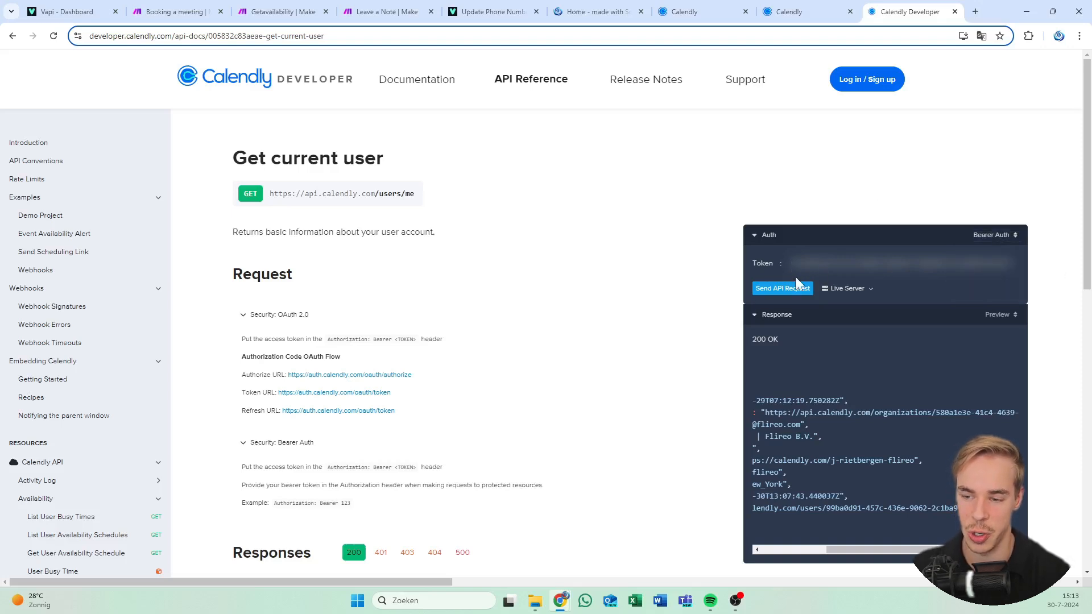
Copy the user ID from the response's uri and return to the Getavailability scenario
scroll(618, 271, "down", 3)
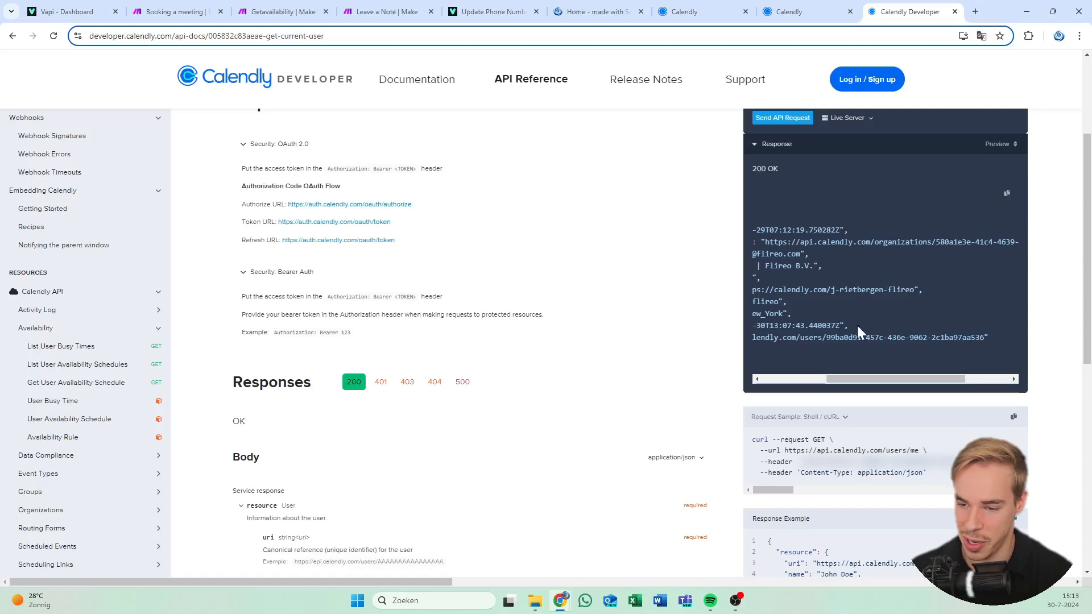
scroll(829, 376, "left", 5)
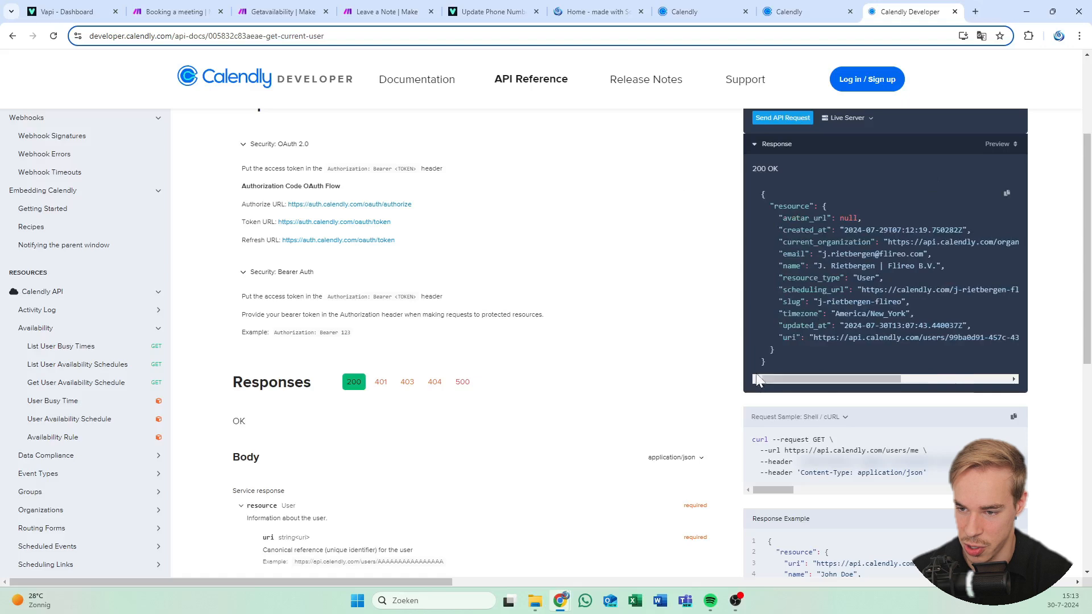
scroll(827, 369, "right", 4)
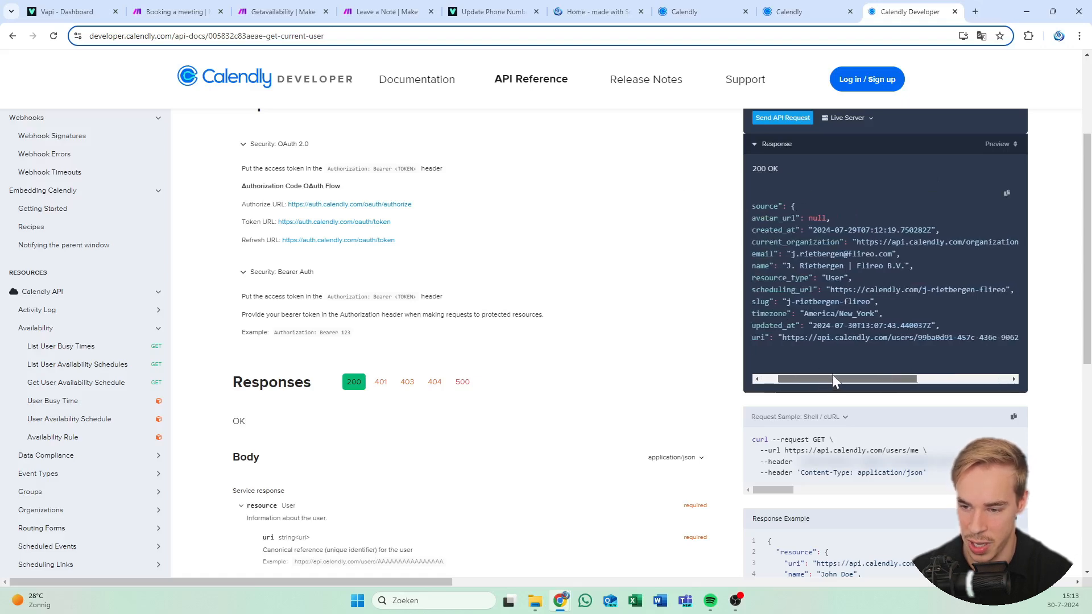
scroll(828, 375, "left", 4)
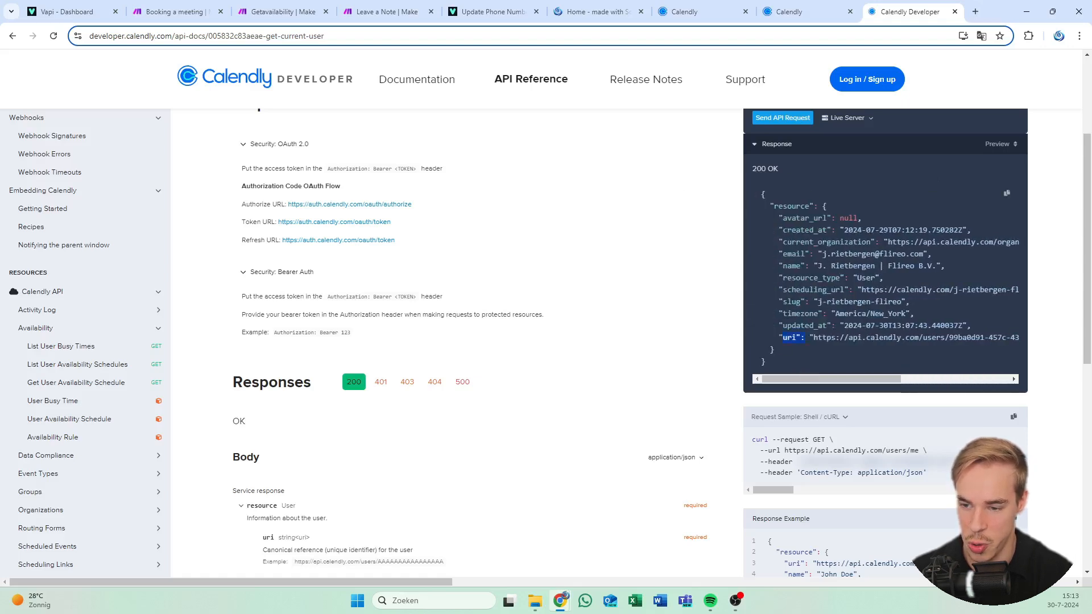
scroll(881, 369, "right", 7)
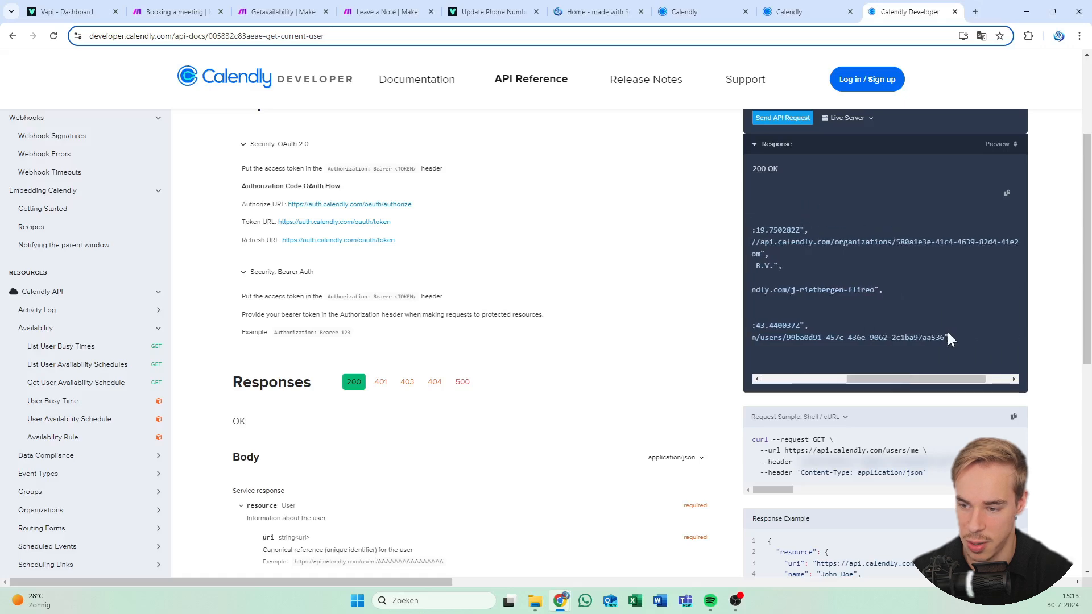
left_click_drag(945, 337, 801, 338)
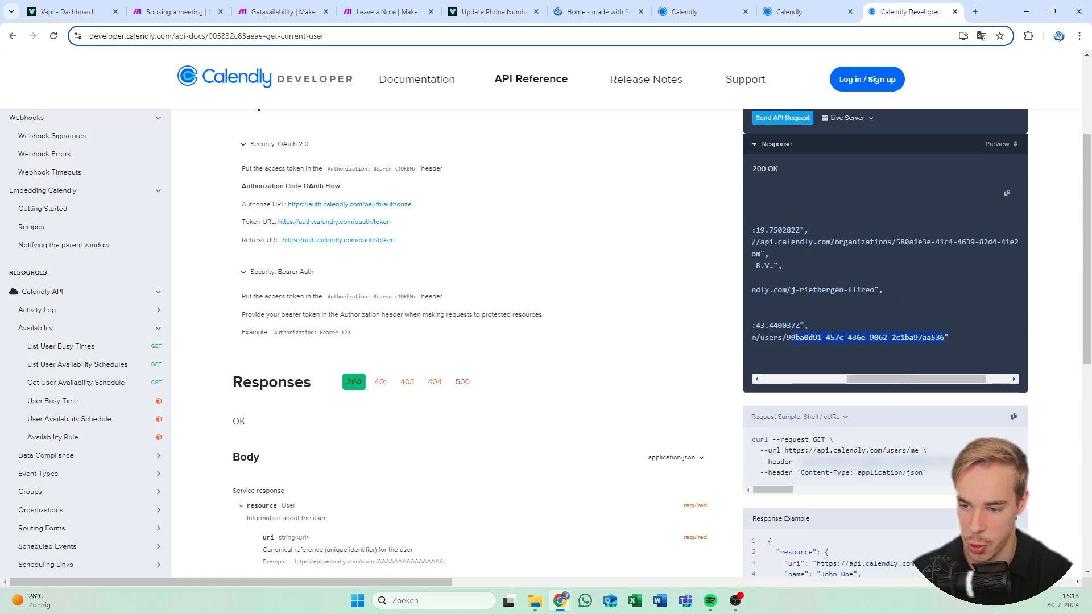
right_click(804, 339)
left_click(852, 348)
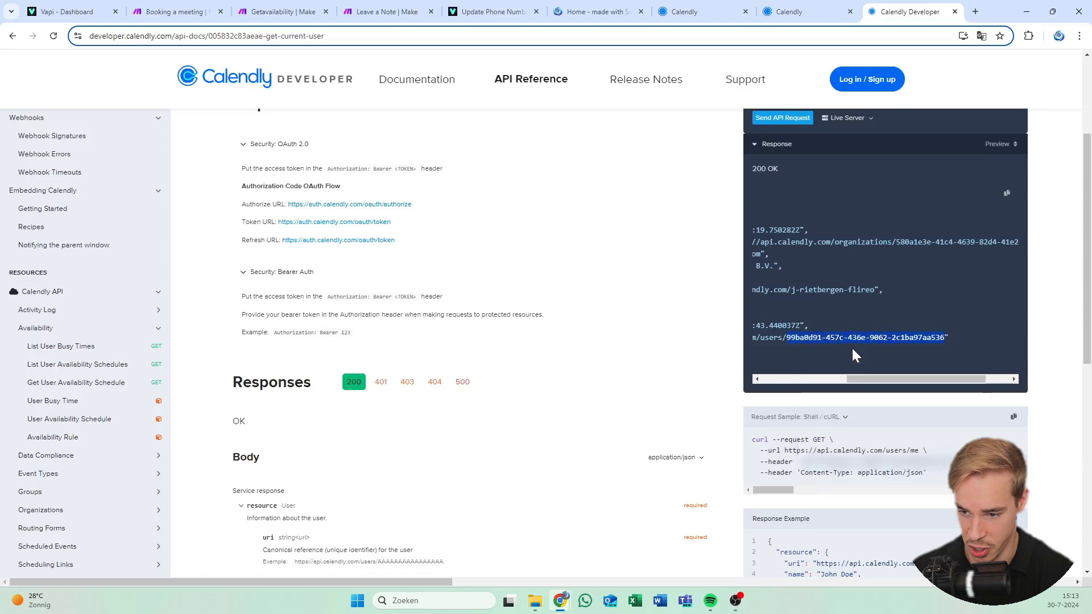
left_click(745, 259)
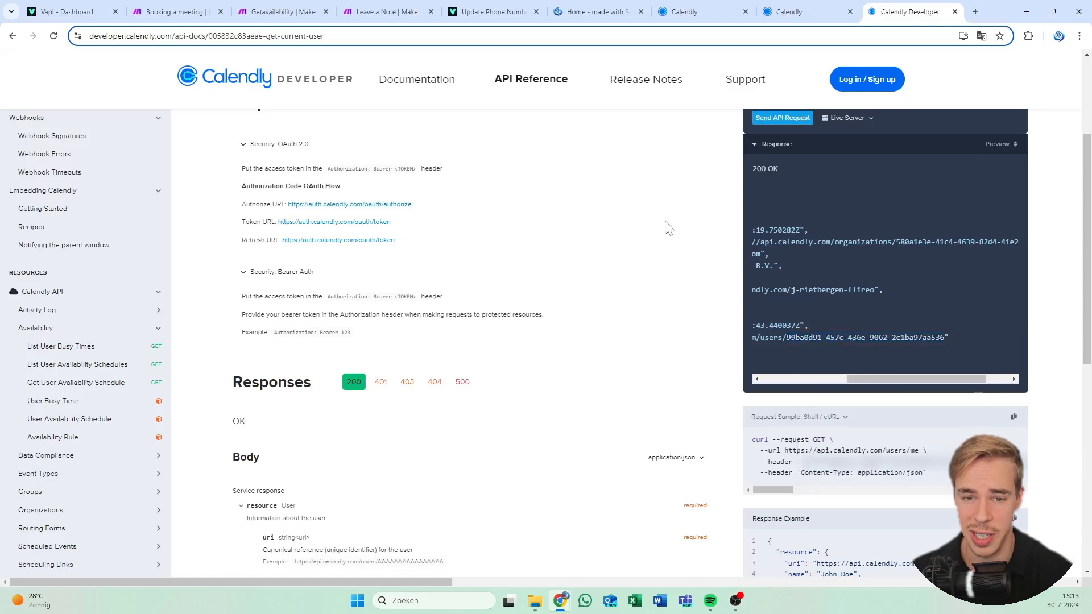
left_click(387, 11)
left_click(279, 6)
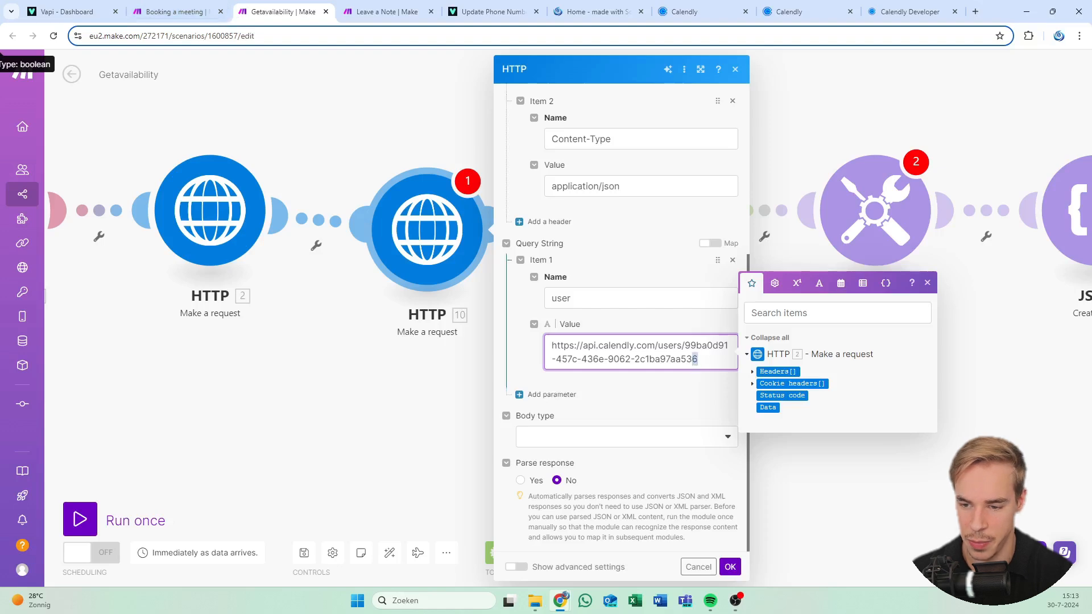
left_click_drag(698, 360, 685, 345)
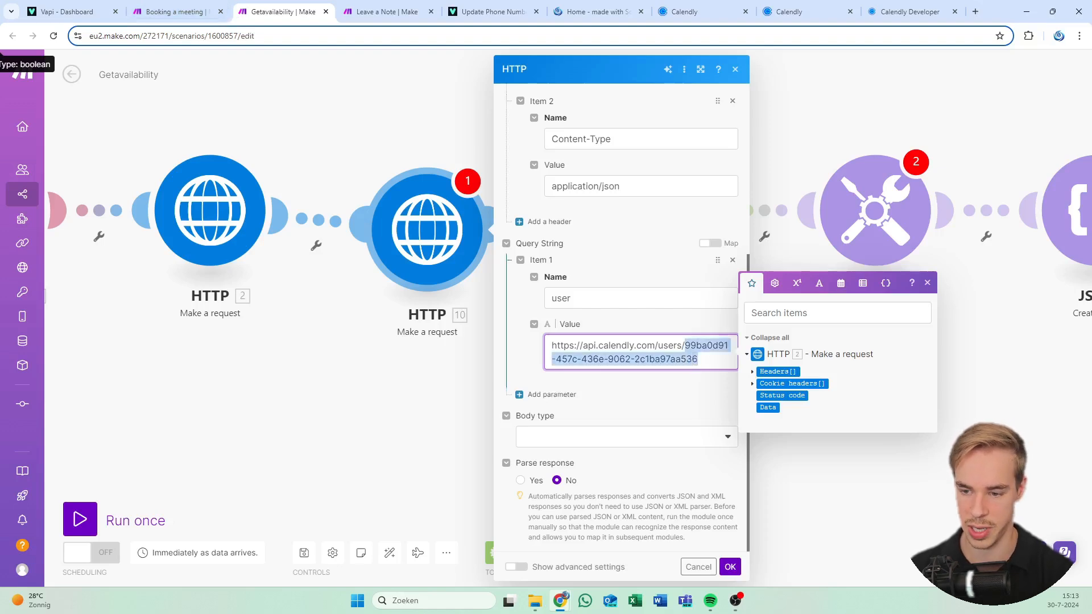
left_click(698, 360)
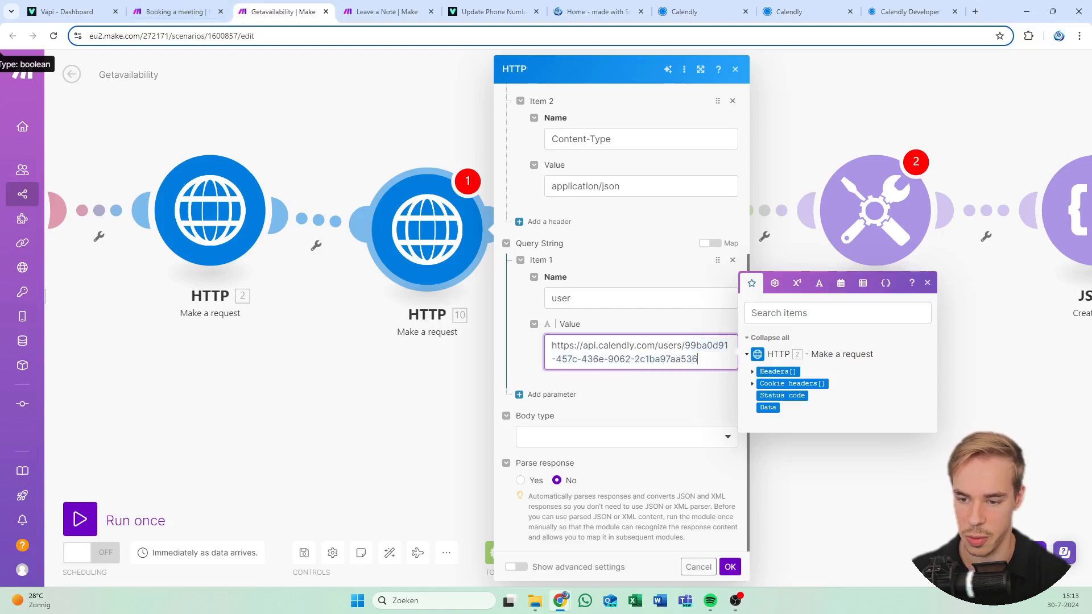
left_click(657, 222)
scroll(657, 222, "up", 5)
scroll(626, 275, "up", 1)
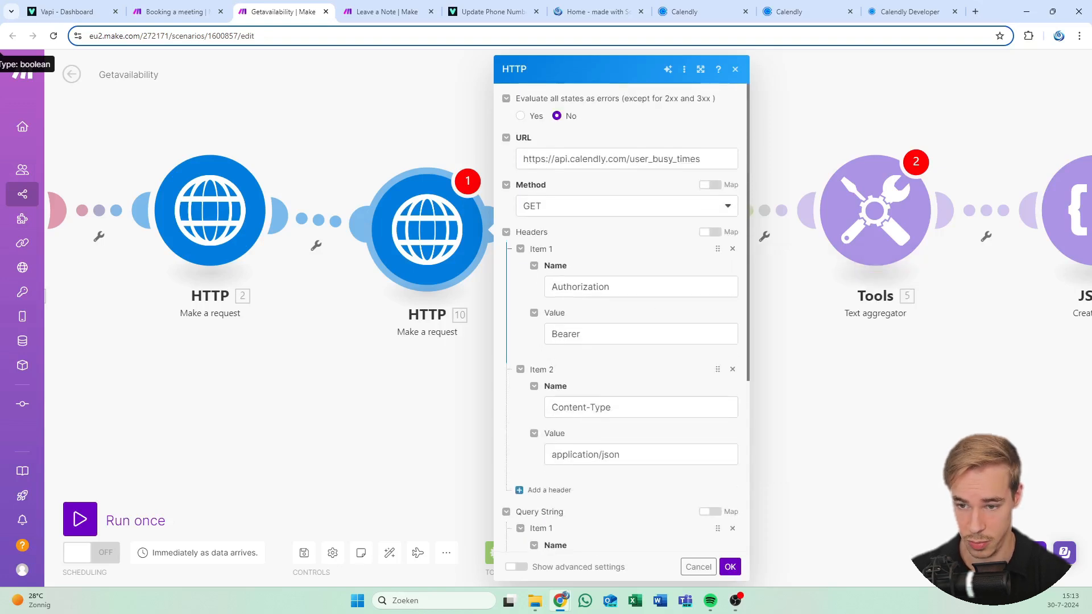
scroll(626, 275, "down", 5)
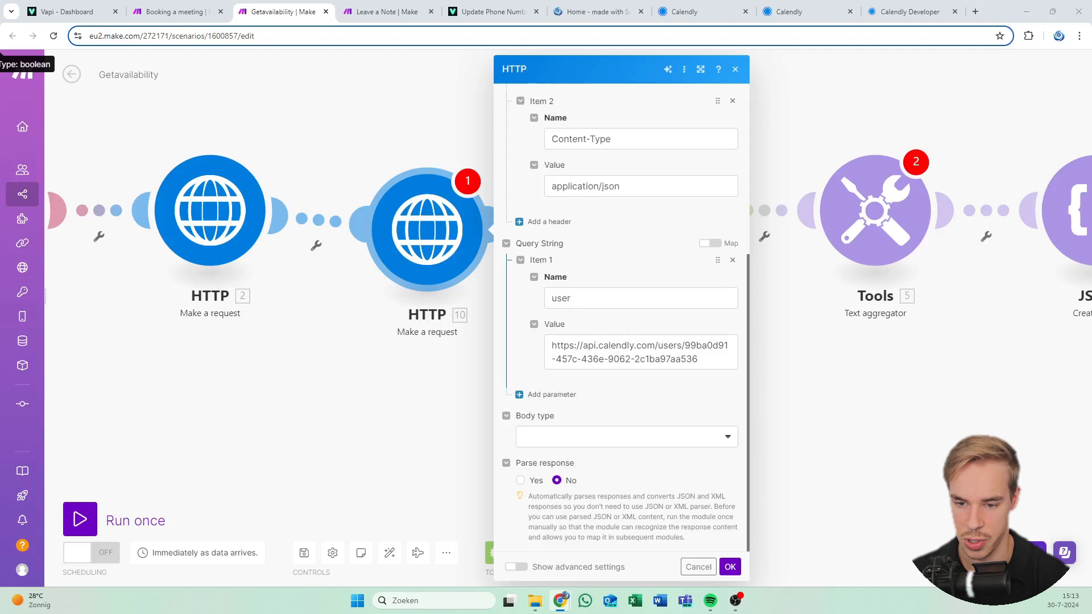
Add a second query parameter named start_time with its value mapped to 9.data.datetime
left_click(541, 395)
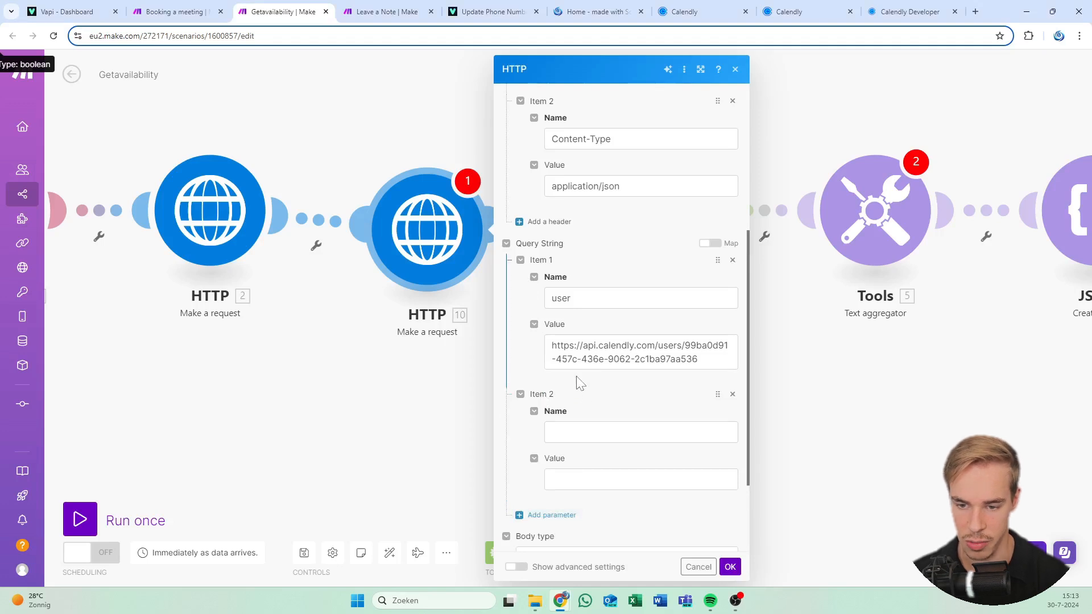
scroll(592, 391, "down", 1)
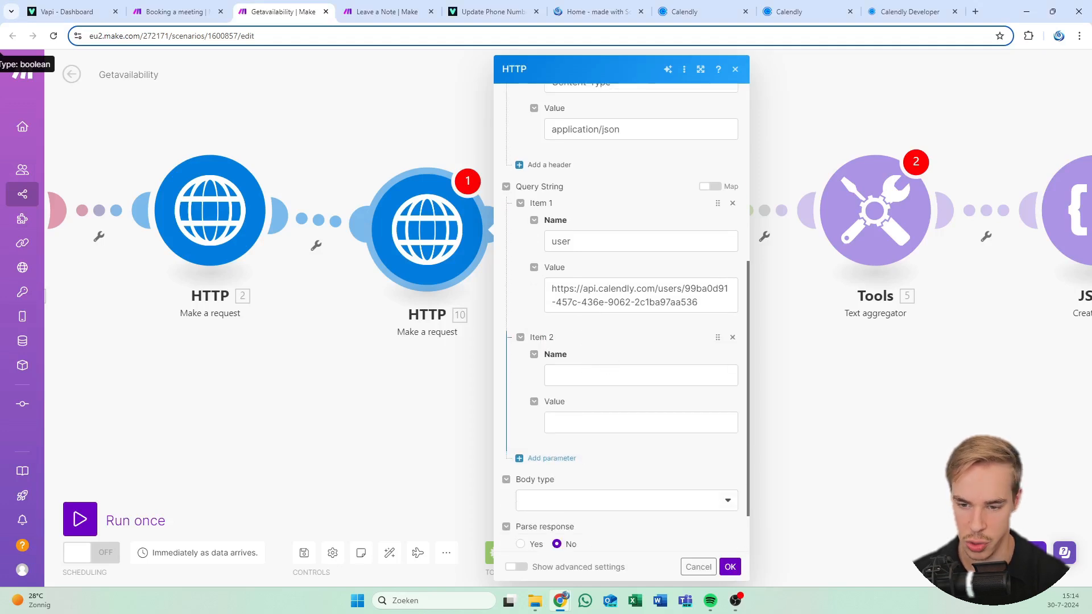
left_click(616, 375)
type("start_time")
key("Tab")
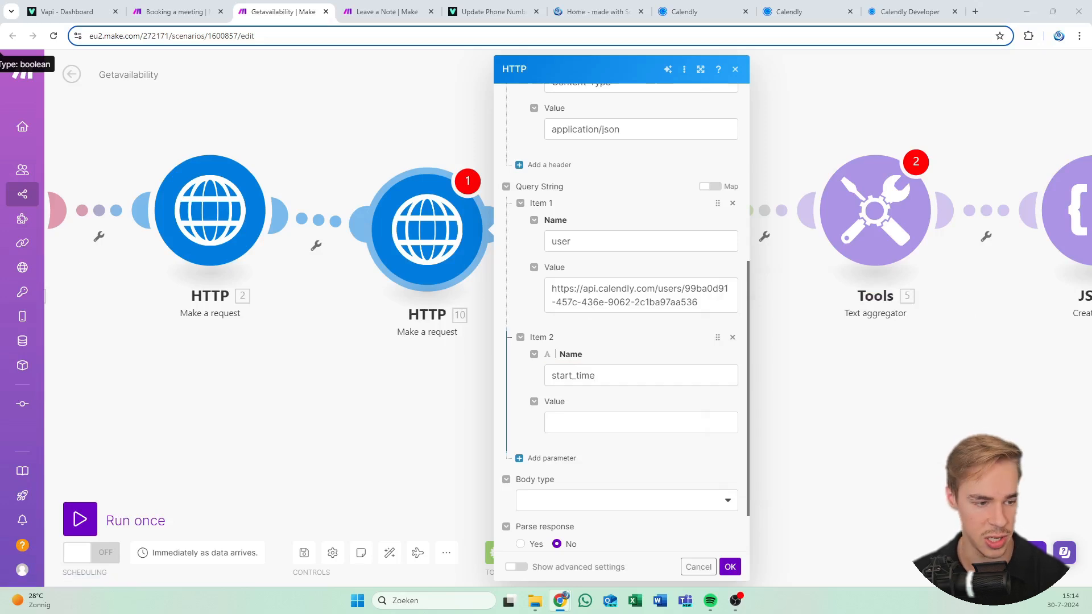
left_click(568, 422)
key("ctrl+v")
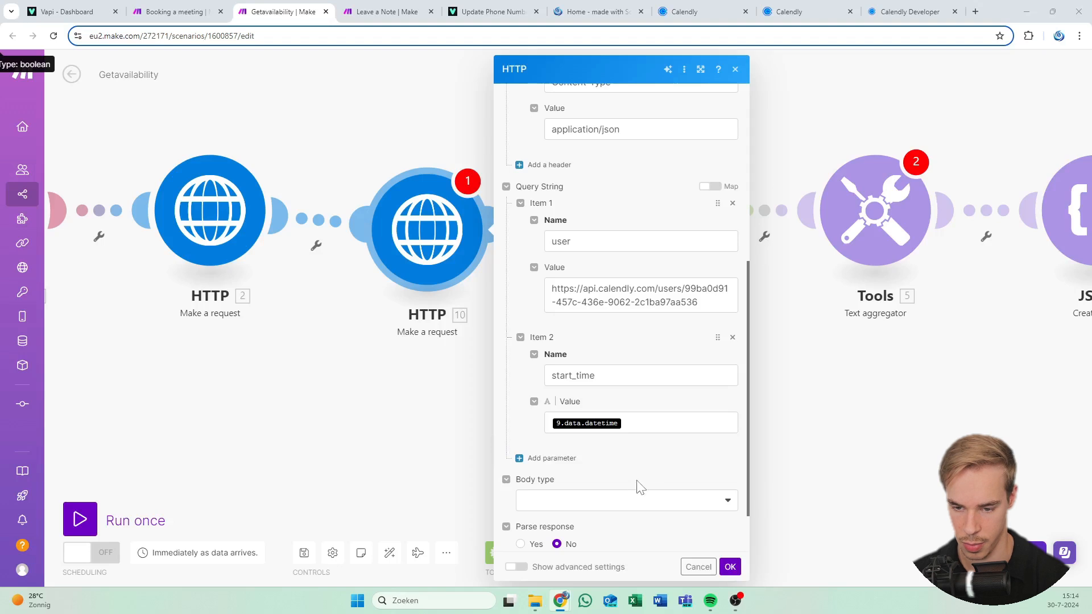
scroll(588, 442, "down", 1)
left_click(612, 447)
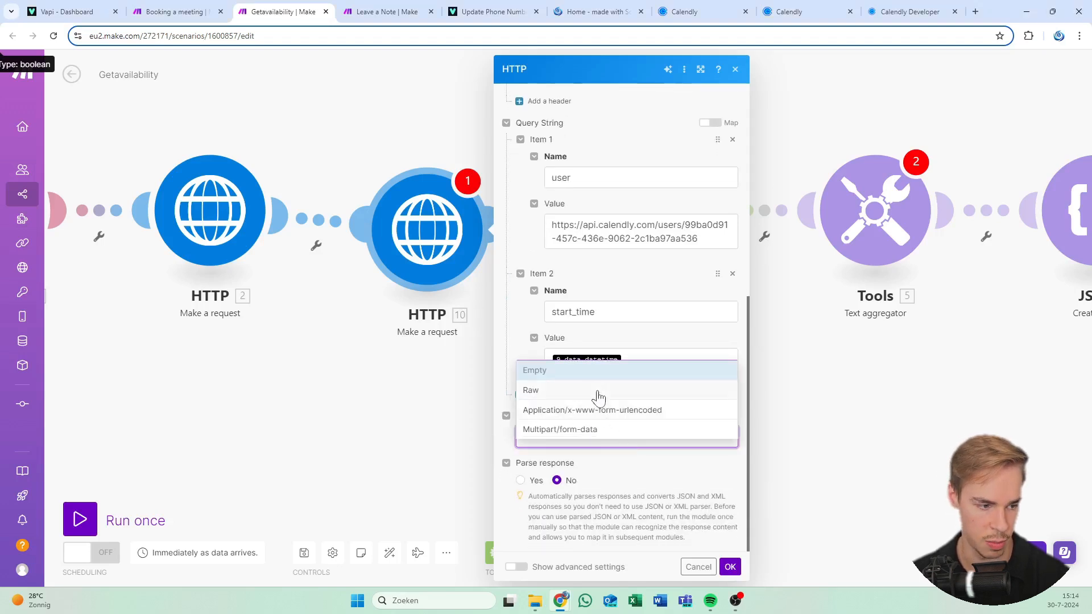
Add an end_time parameter set to formatDate(addDays(9.data.datetime; 7))
left_click(536, 370)
left_click(523, 395)
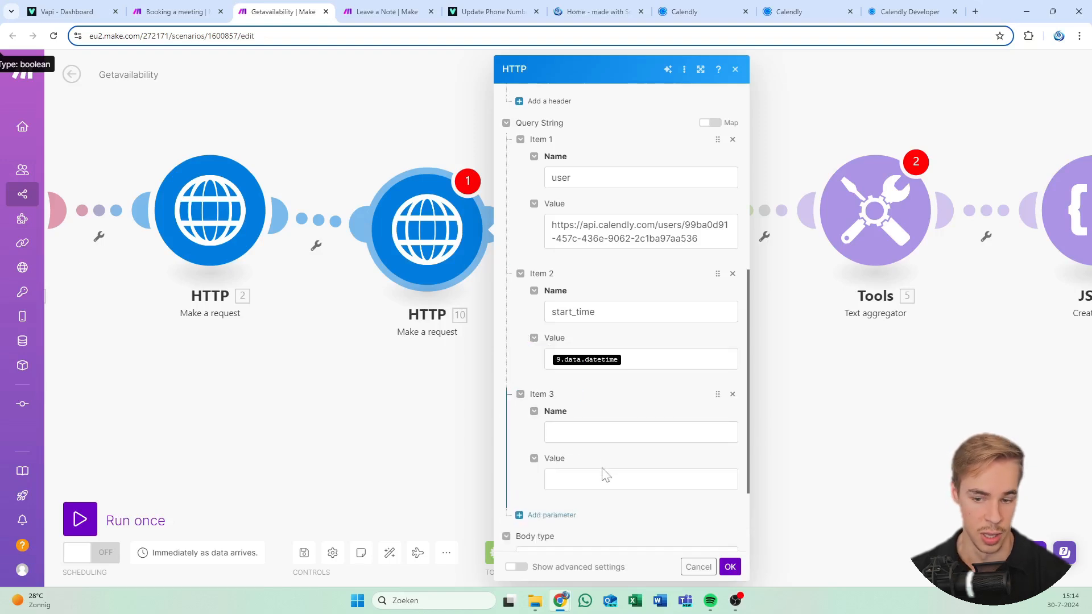
left_click(641, 432)
type("end_time")
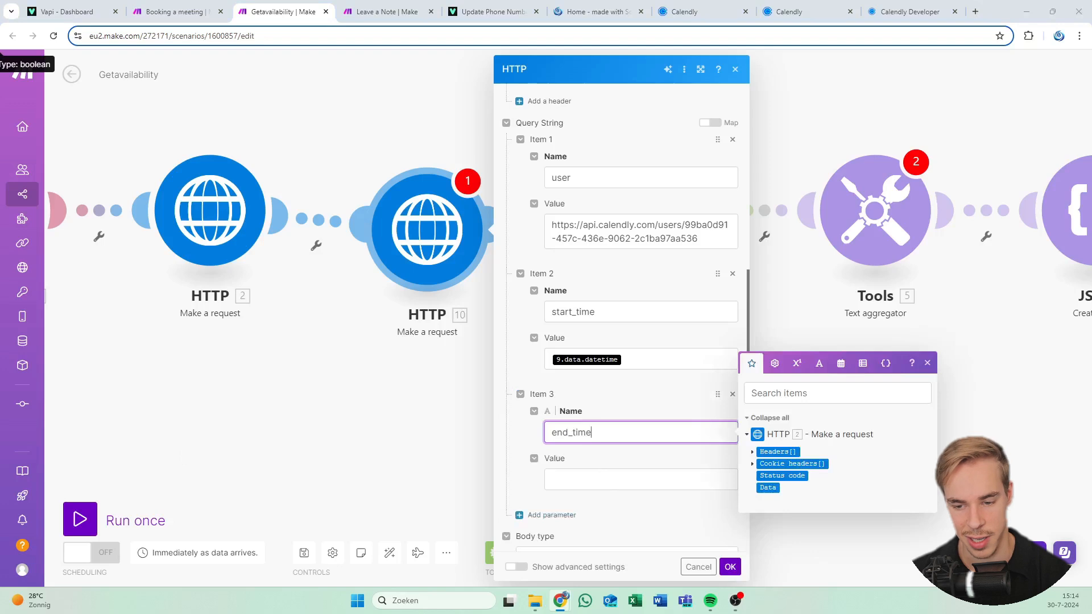
left_click(627, 480)
left_click(625, 479)
key("ctrl+v")
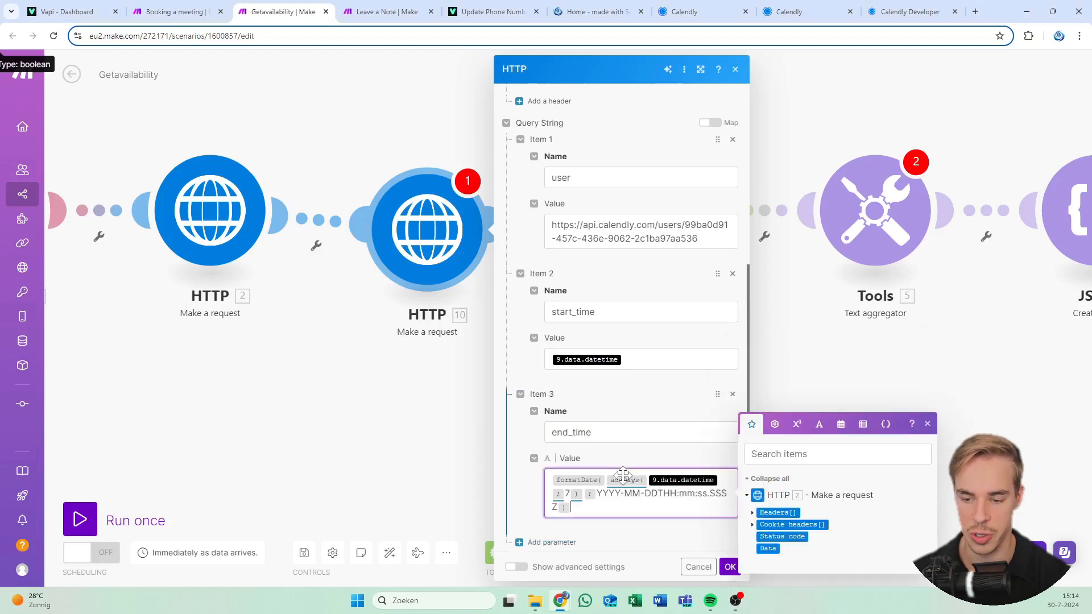
left_click(641, 493)
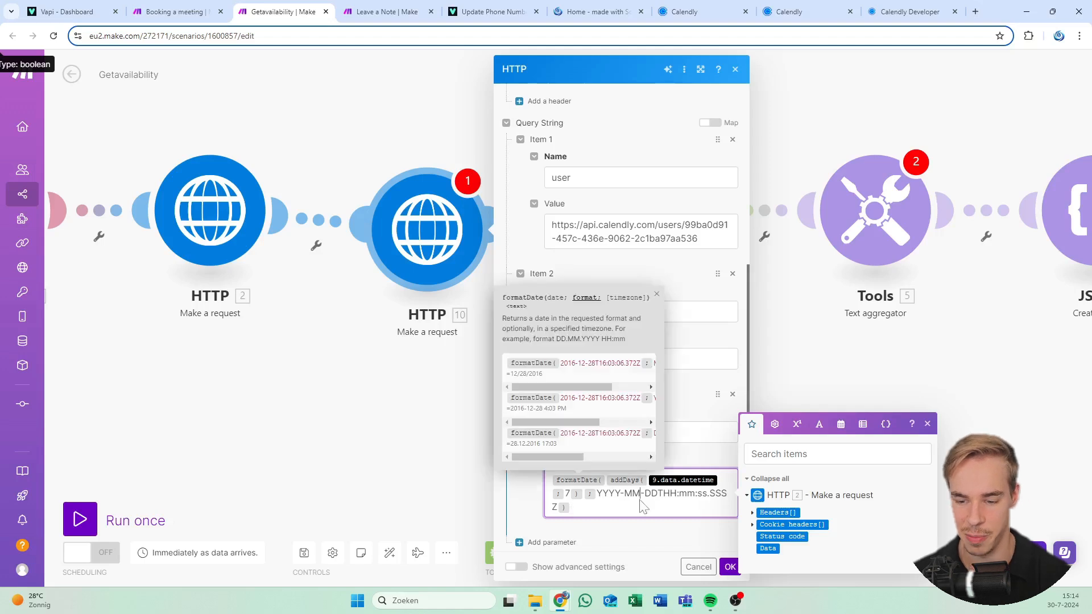
left_click(694, 414)
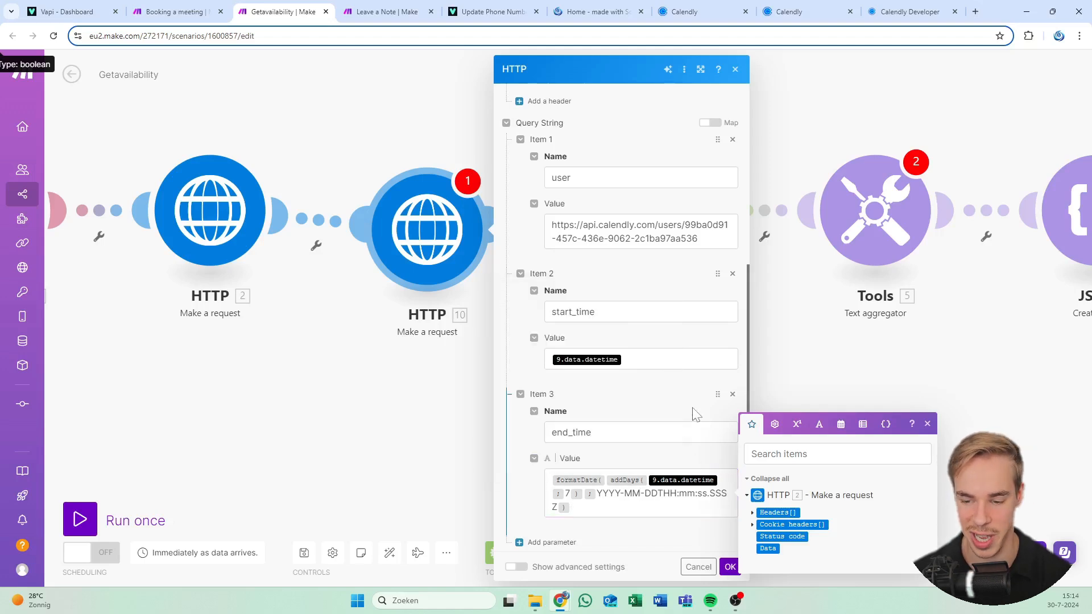
scroll(649, 449, "down", 3)
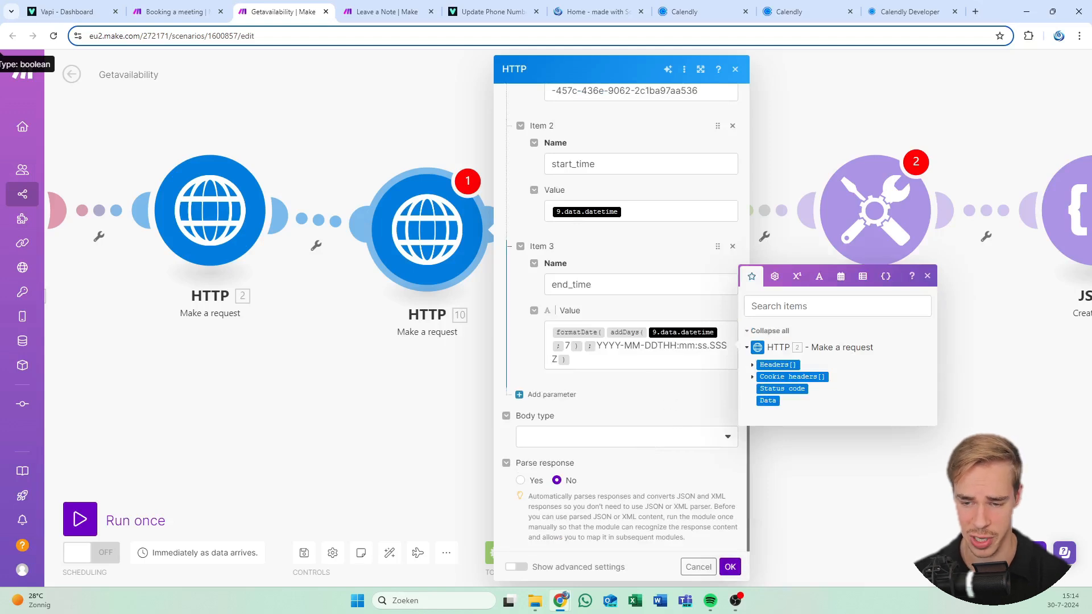
left_click(632, 361)
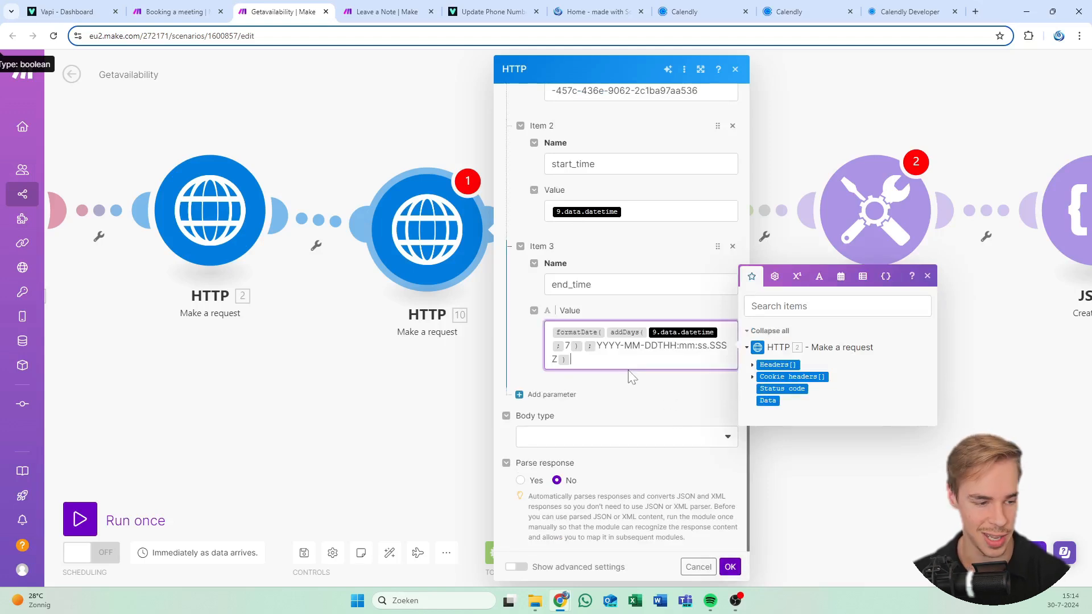
Set the body type to Raw with JSON content type and Parse response to Yes
left_click(625, 438)
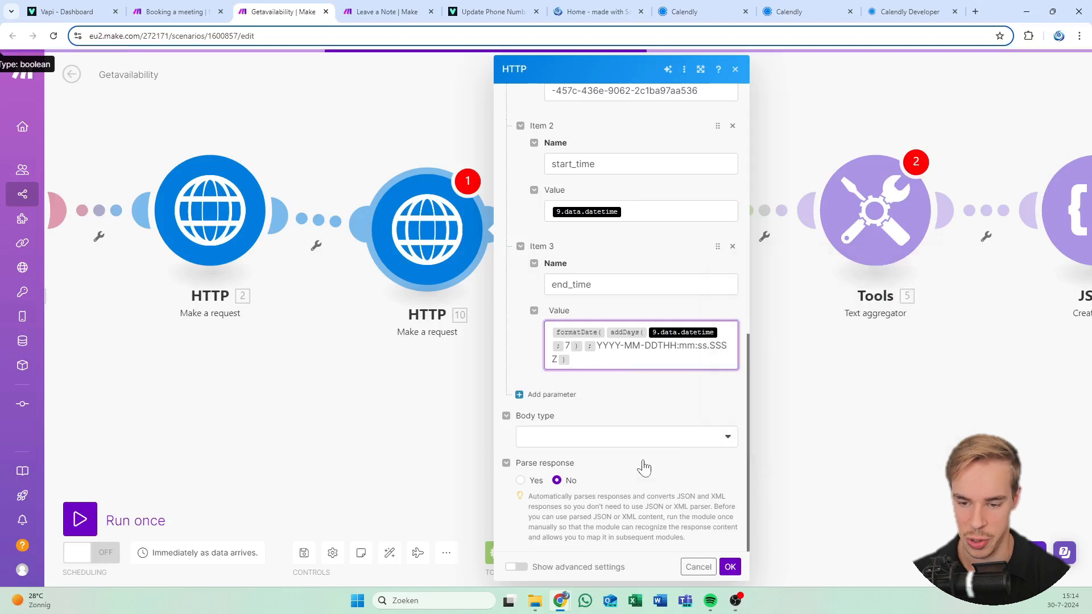
left_click(549, 391)
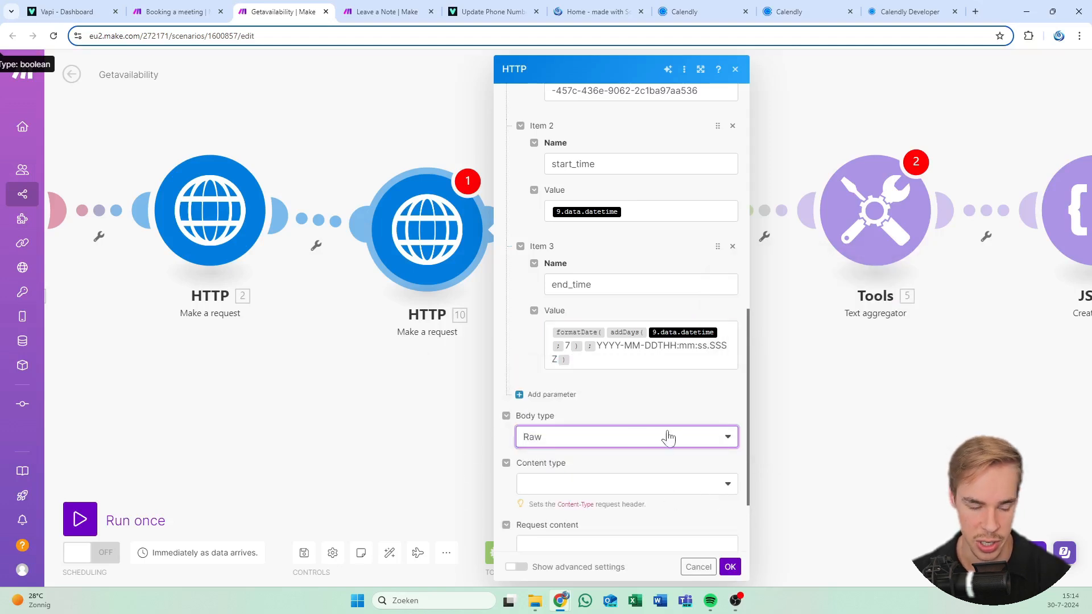
left_click(575, 484)
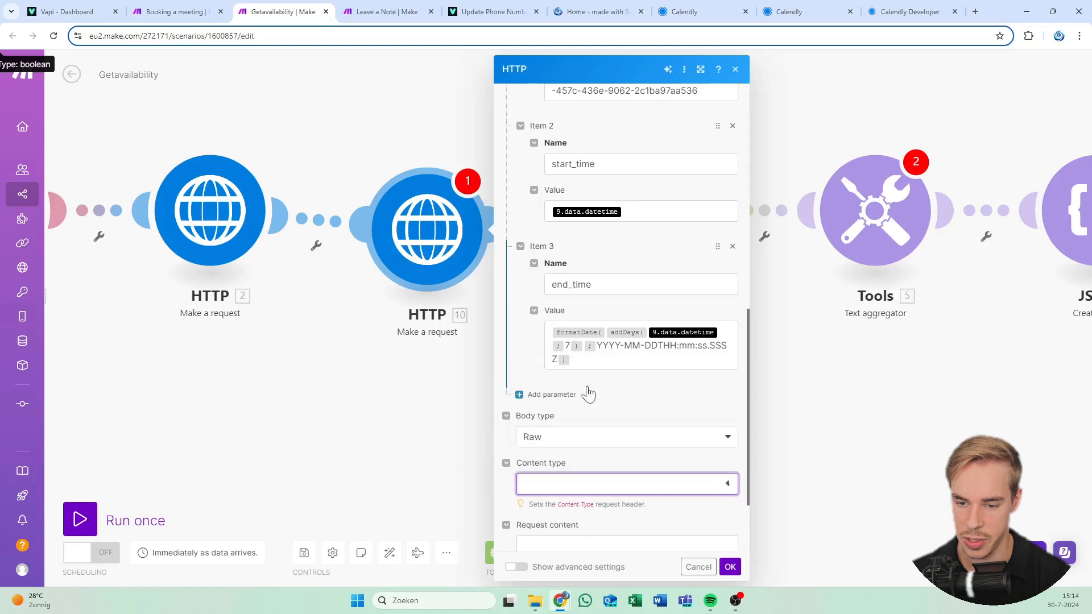
left_click(579, 410)
scroll(579, 418, "down", 2)
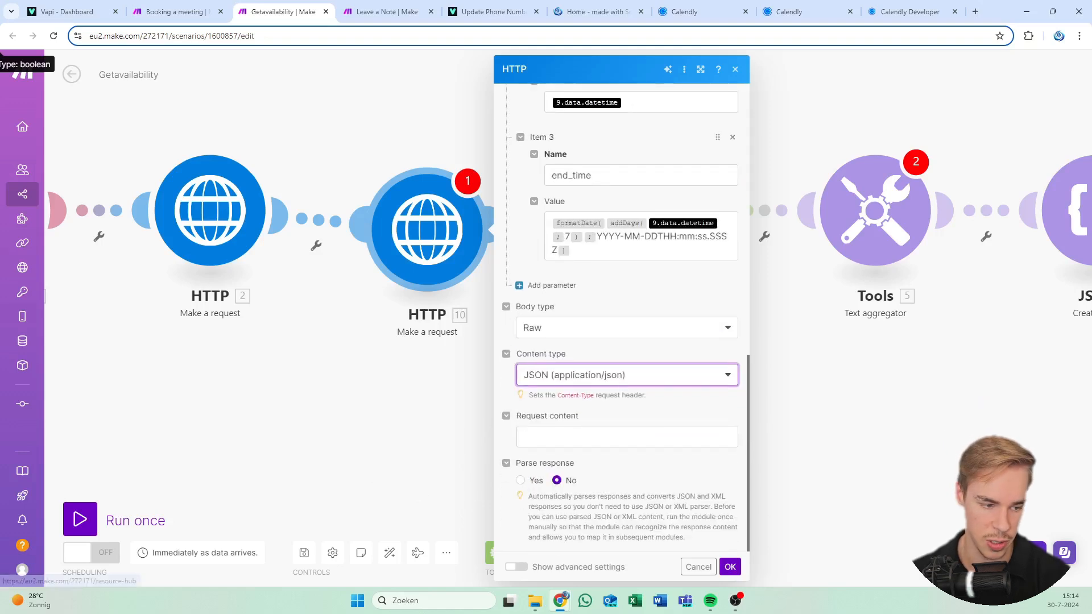
left_click(549, 488)
left_click(521, 481)
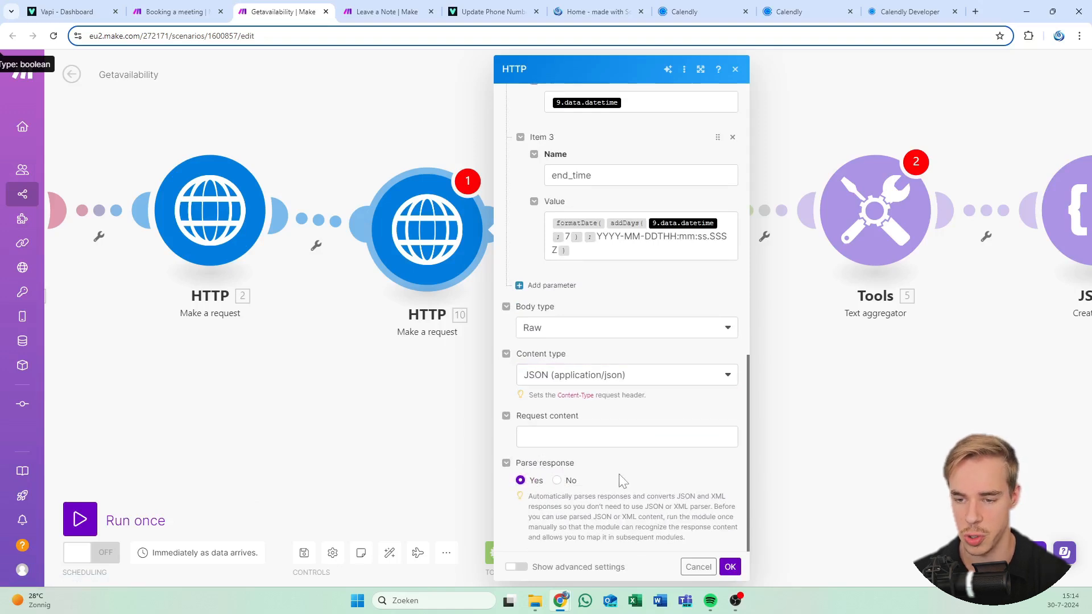
scroll(622, 480, "up", 15)
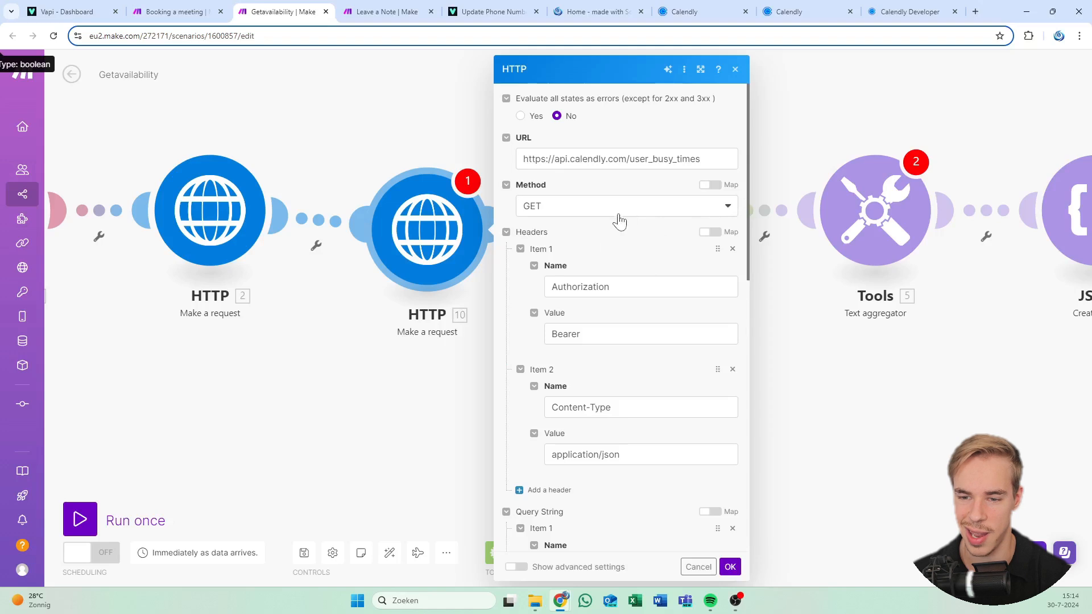
Review the user_busy_times request's user URL and Bearer Authorization header, then close it
scroll(606, 390, "down", 4)
scroll(606, 390, "down", 1)
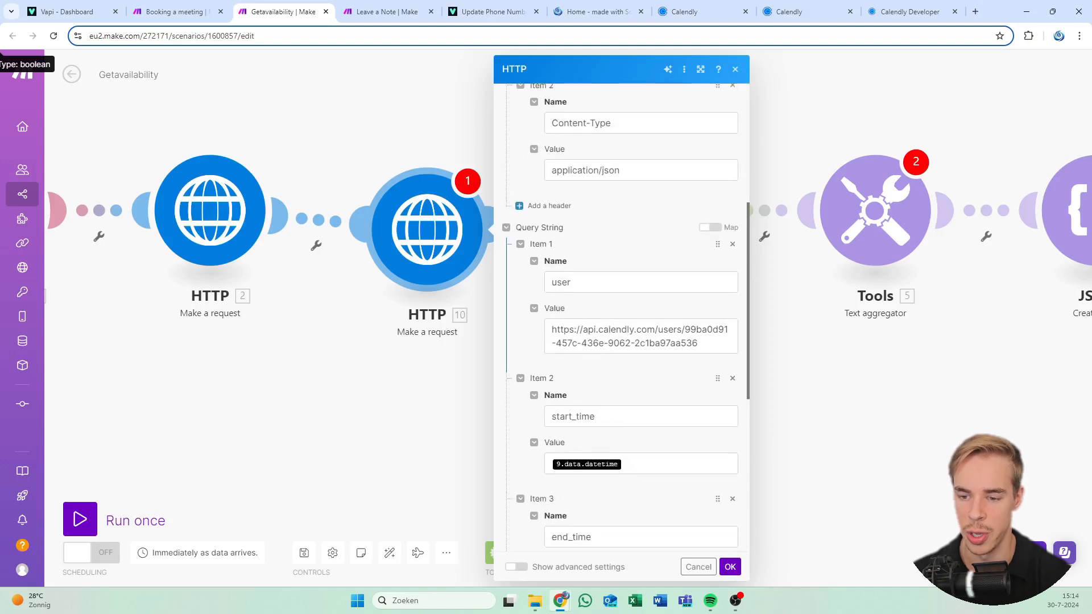
left_click_drag(685, 329, 605, 343)
left_click(699, 343)
left_click(696, 330)
left_click(598, 330)
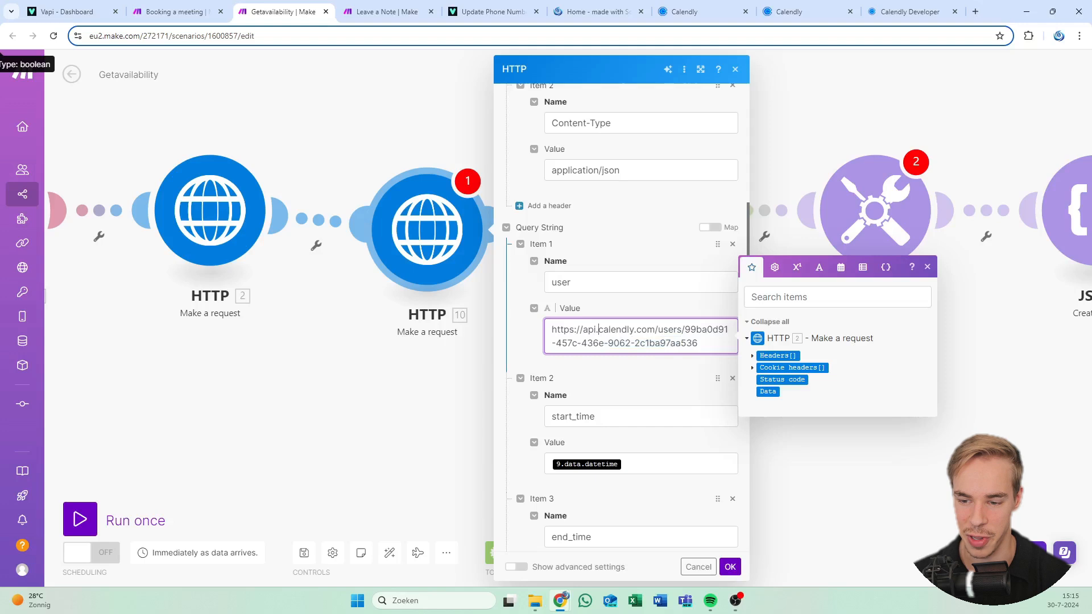
left_click_drag(698, 343, 685, 330)
left_click(685, 330)
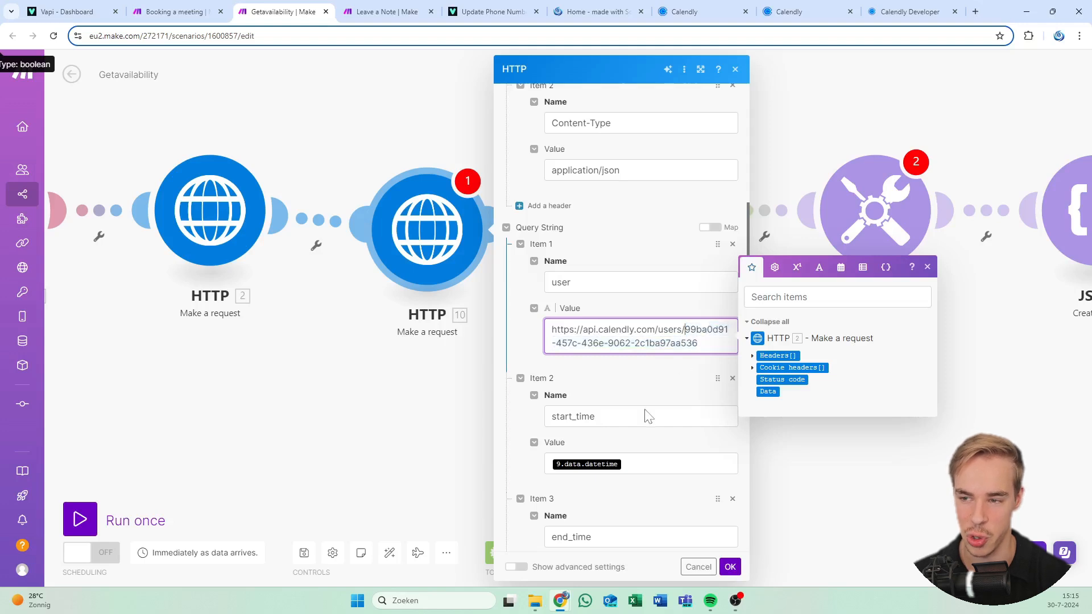
scroll(690, 293, "up", 5)
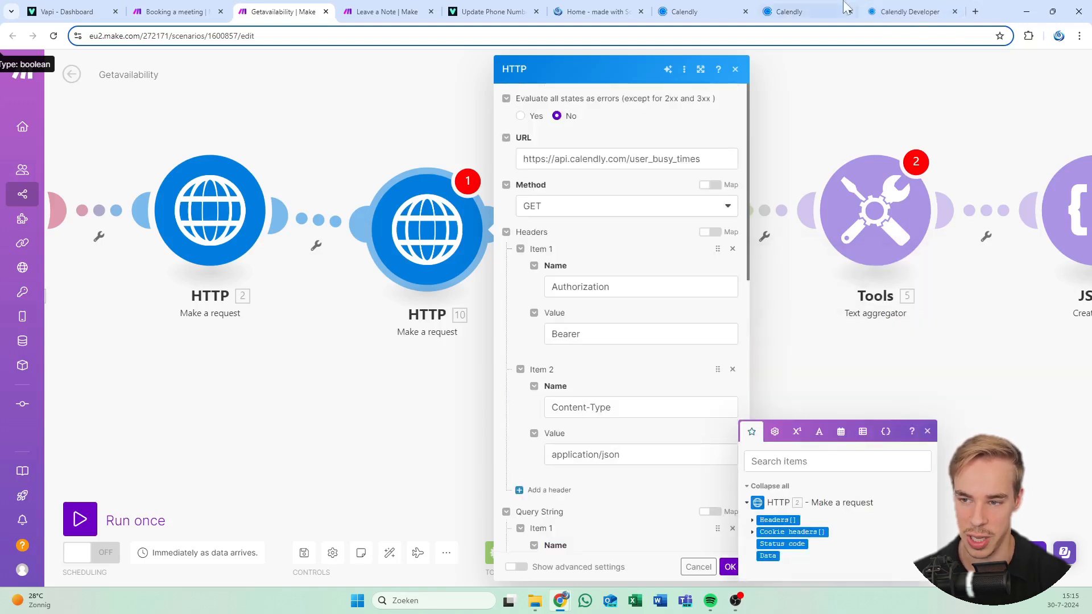
mouse_move(812, 6)
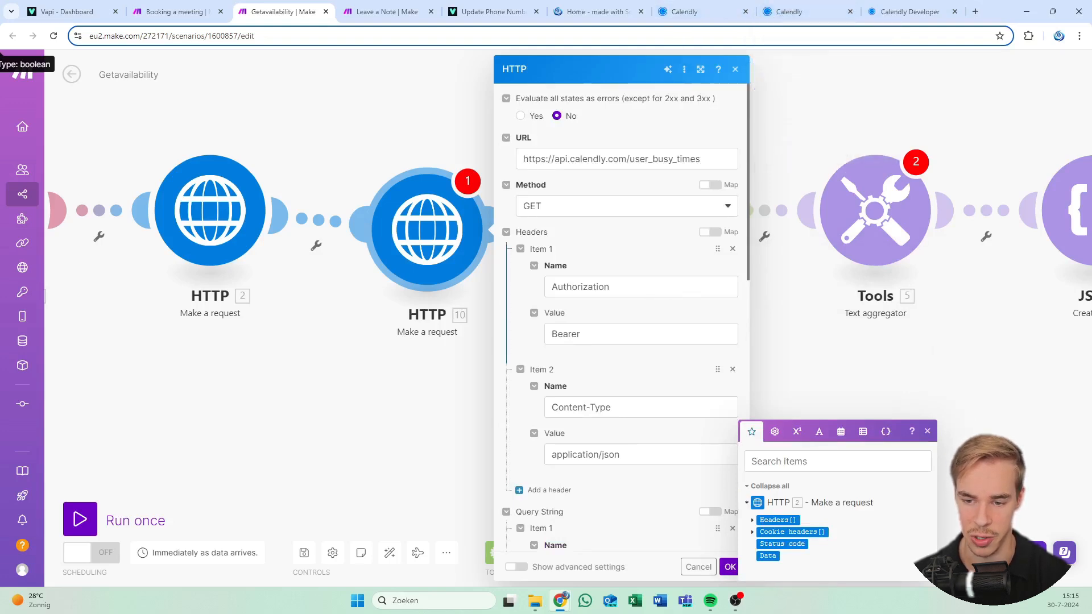
left_click(584, 334)
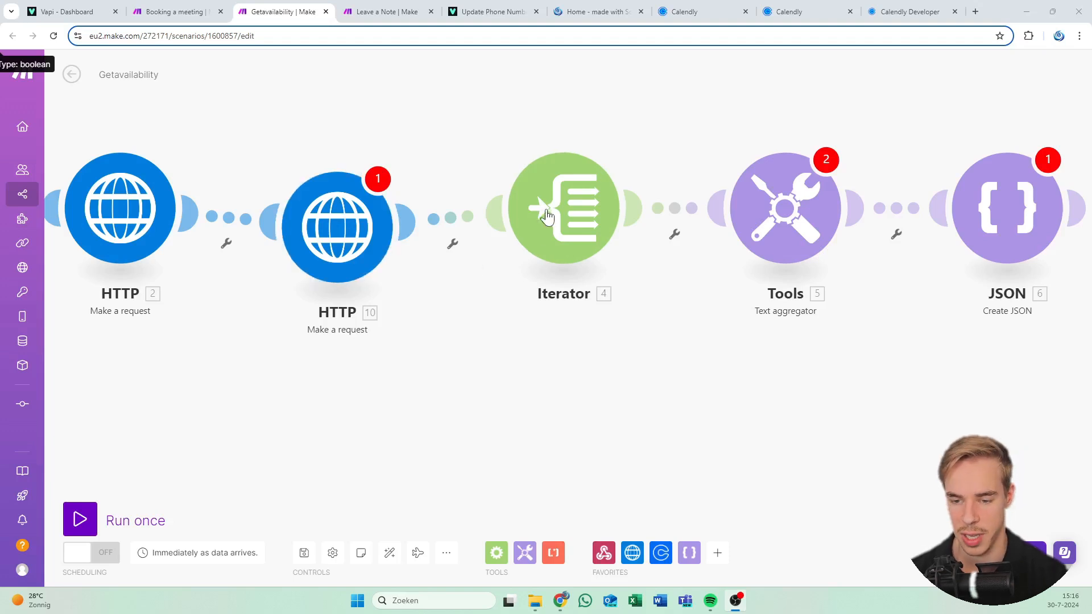
Set the Iterator's Array to 7.data.collection and confirm with OK
left_click(376, 181)
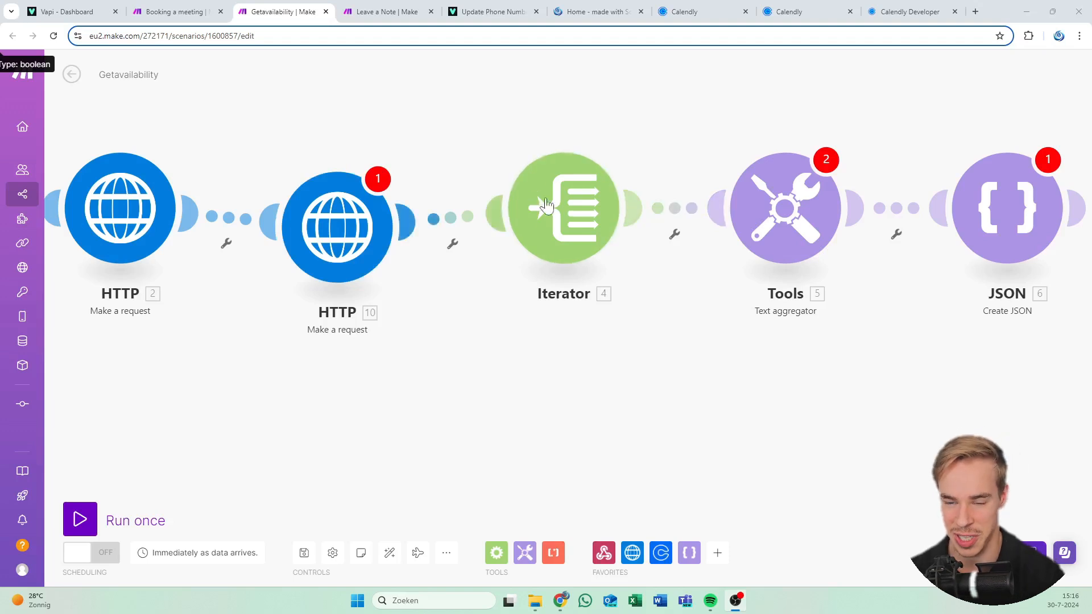
left_click(562, 256)
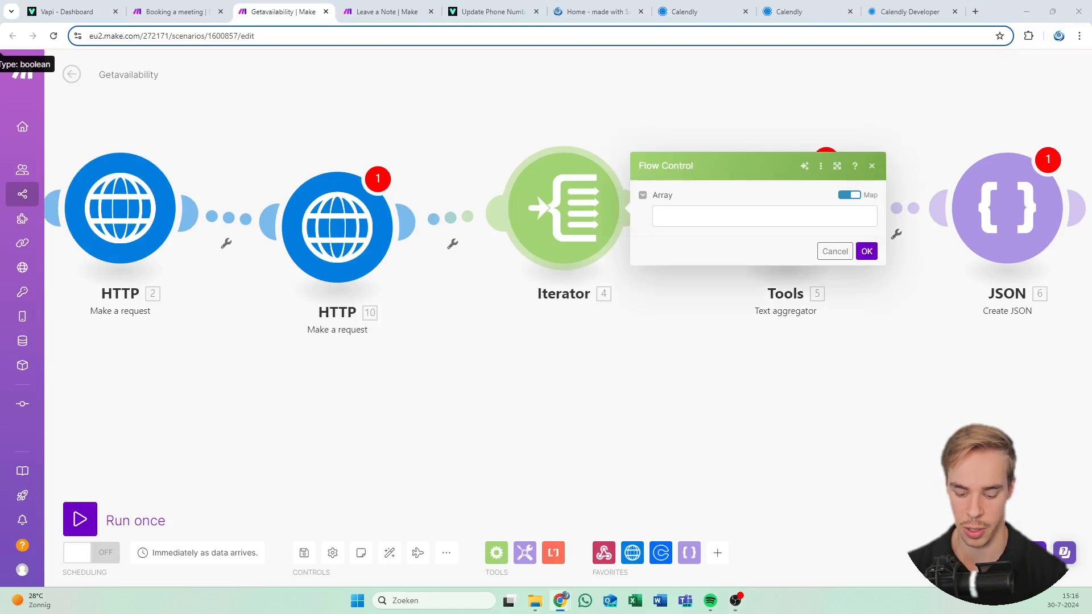
left_click(720, 216)
type("7.data.collection")
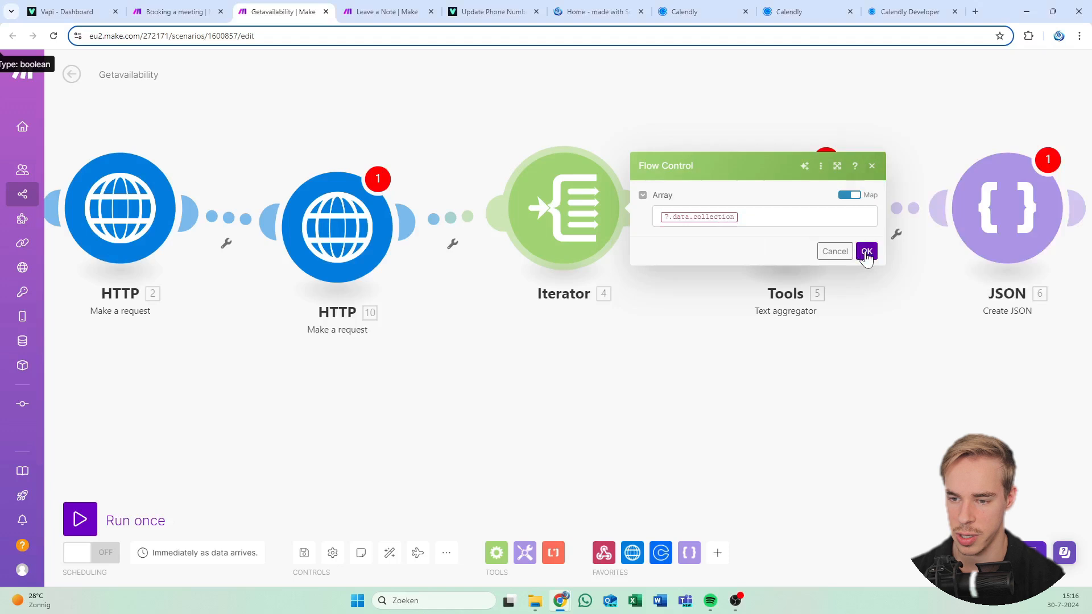
left_click(866, 252)
left_click_drag(705, 370, 325, 385)
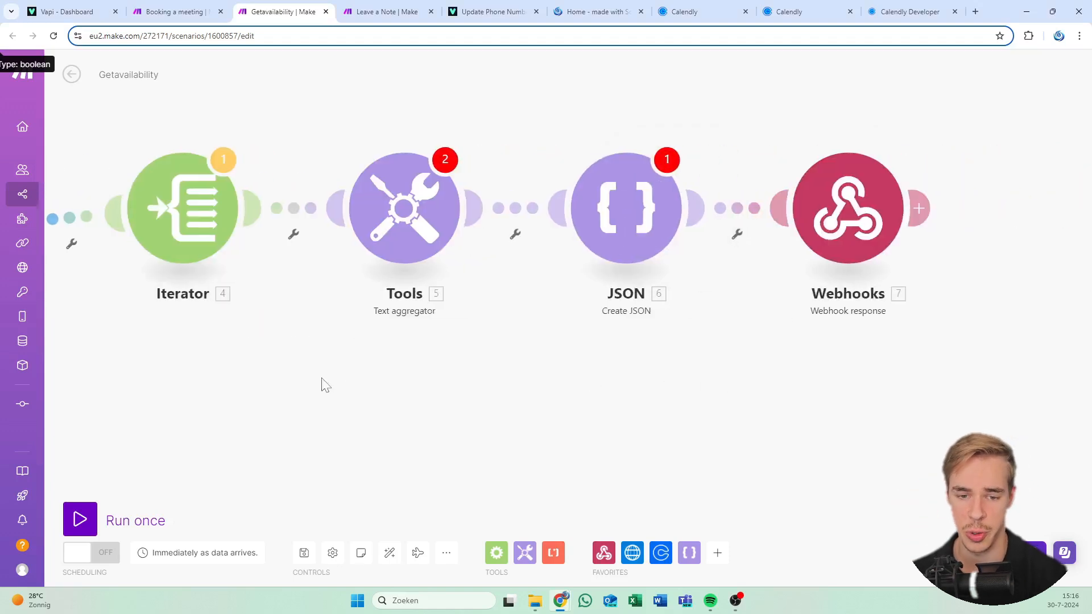
Look through the scenario settings and extra scenario options without changing anything
left_click_drag(468, 134, 488, 136)
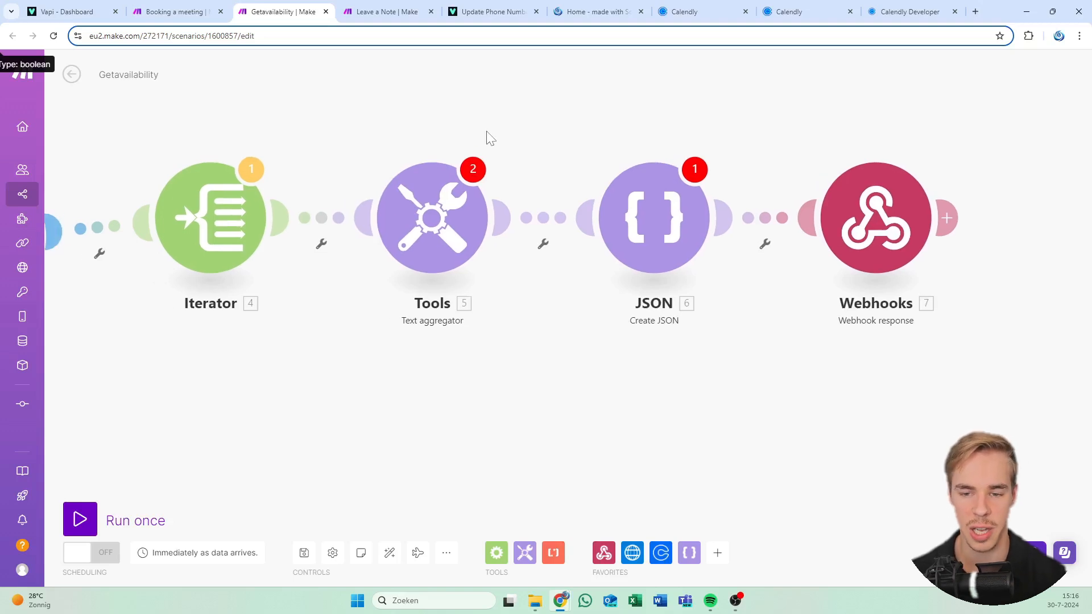
left_click_drag(478, 118, 492, 127)
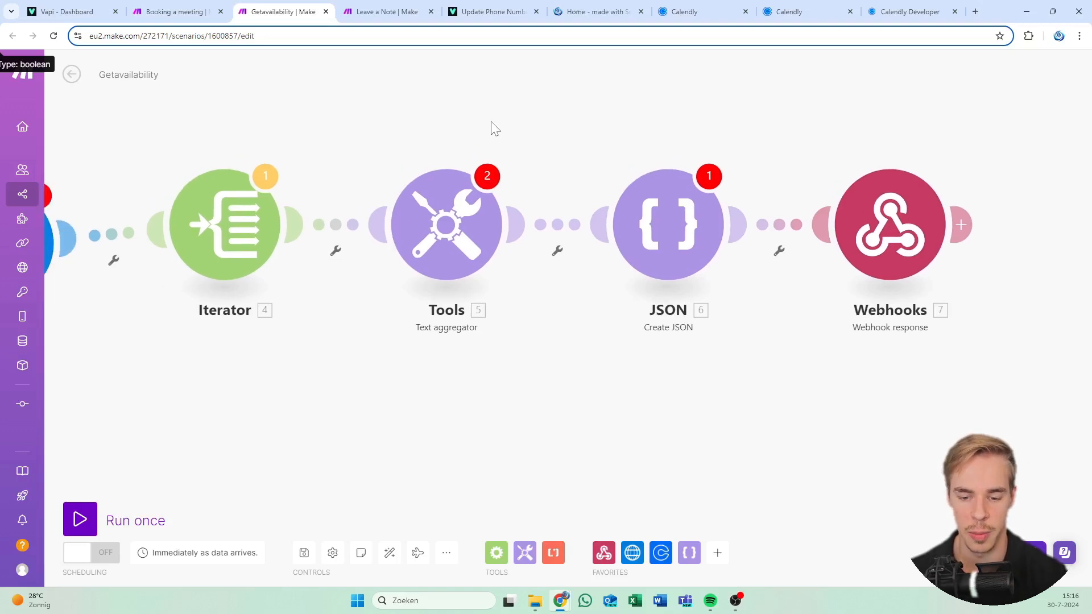
left_click(334, 553)
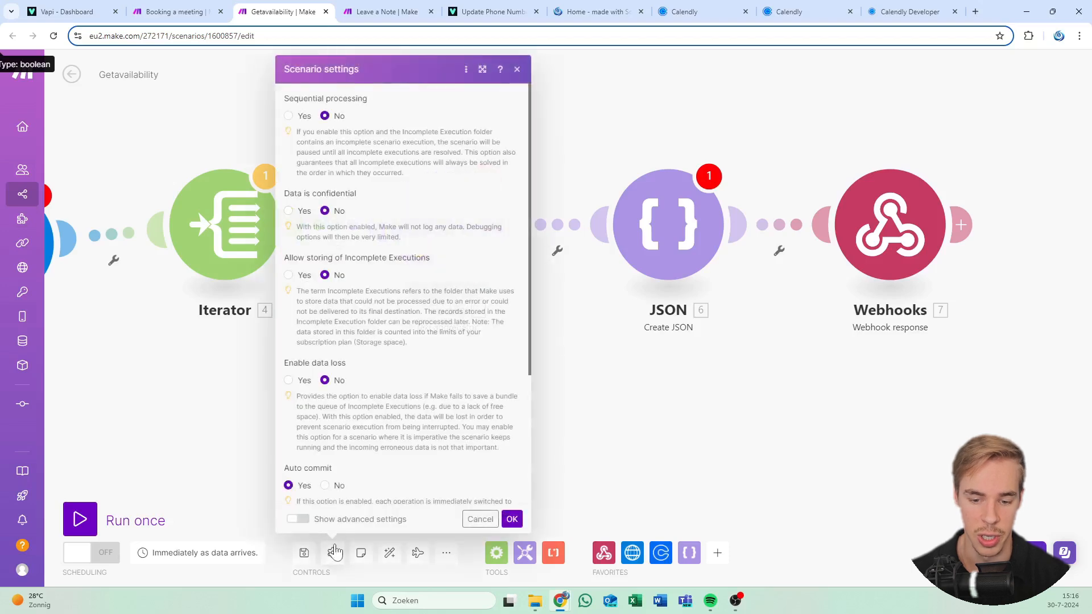
left_click(335, 553)
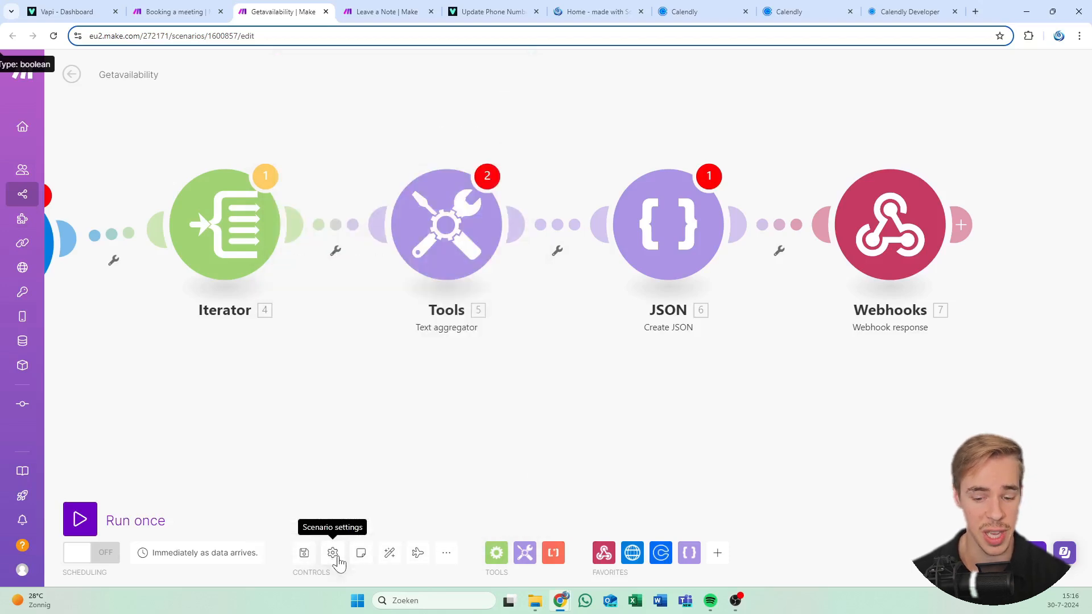
left_click_drag(275, 449, 900, 419)
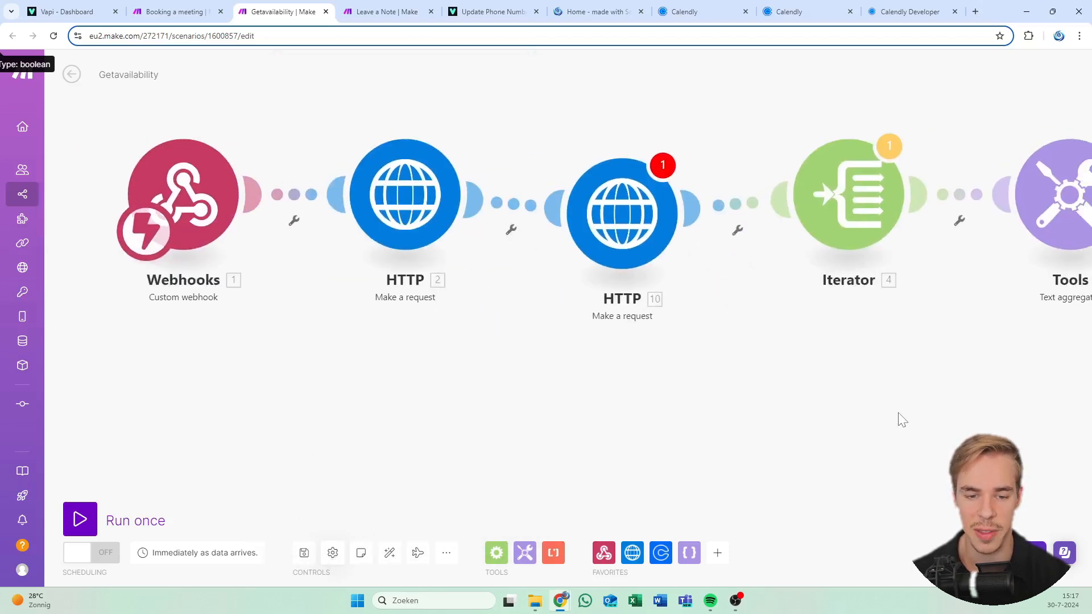
left_click_drag(628, 424, 444, 445)
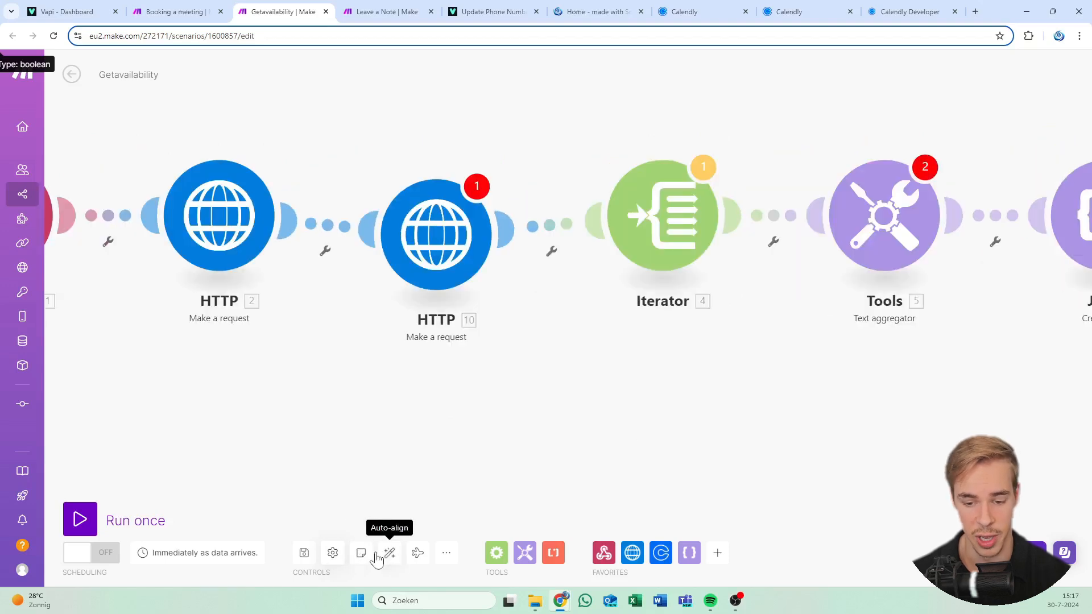
left_click(334, 556)
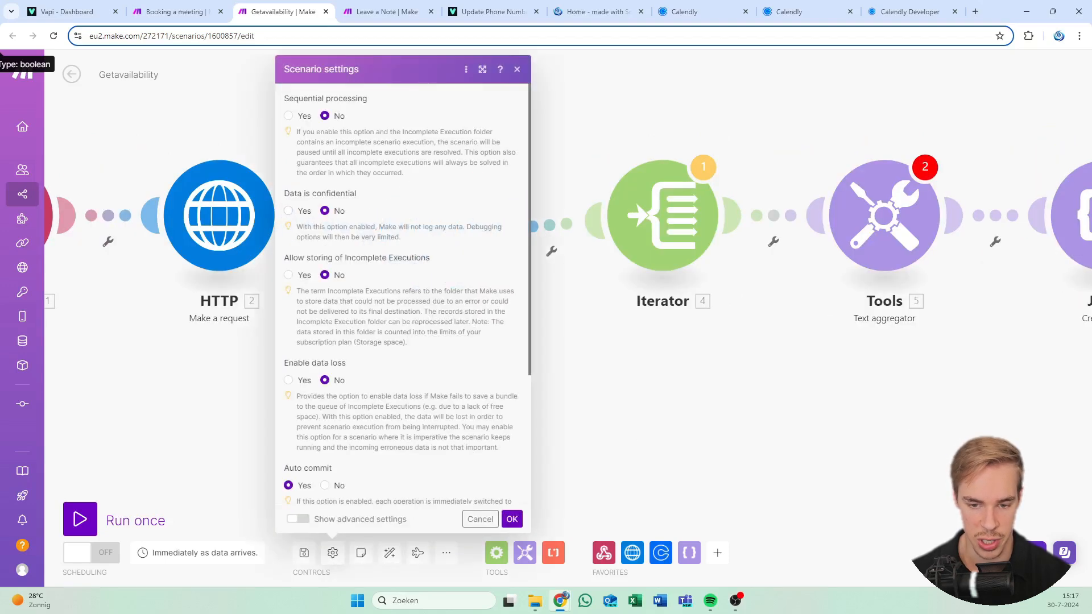
scroll(402, 408, "down", 3)
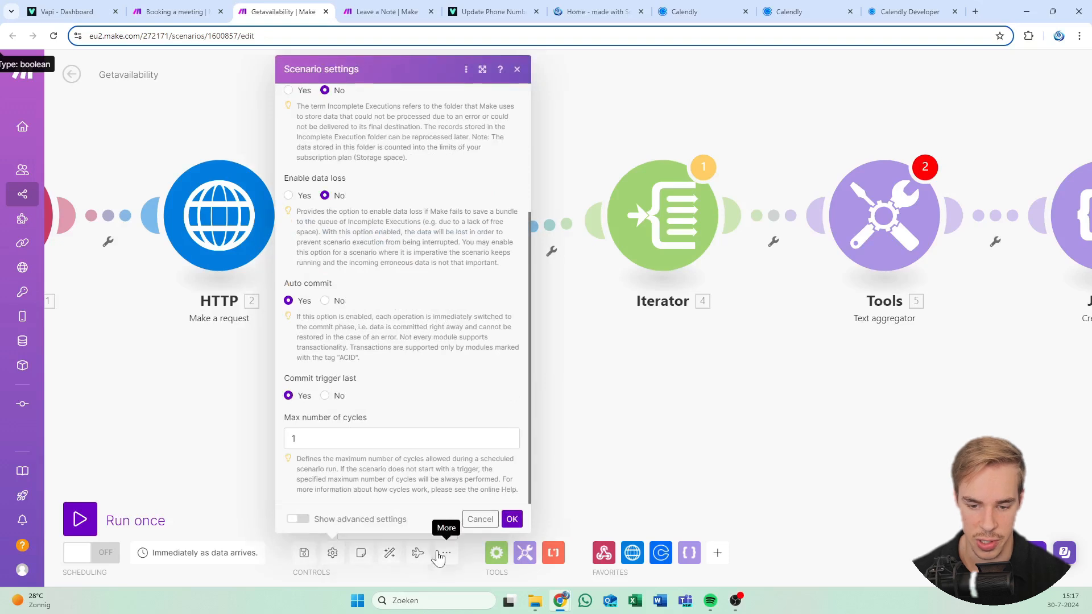
scroll(449, 398, "up", 3)
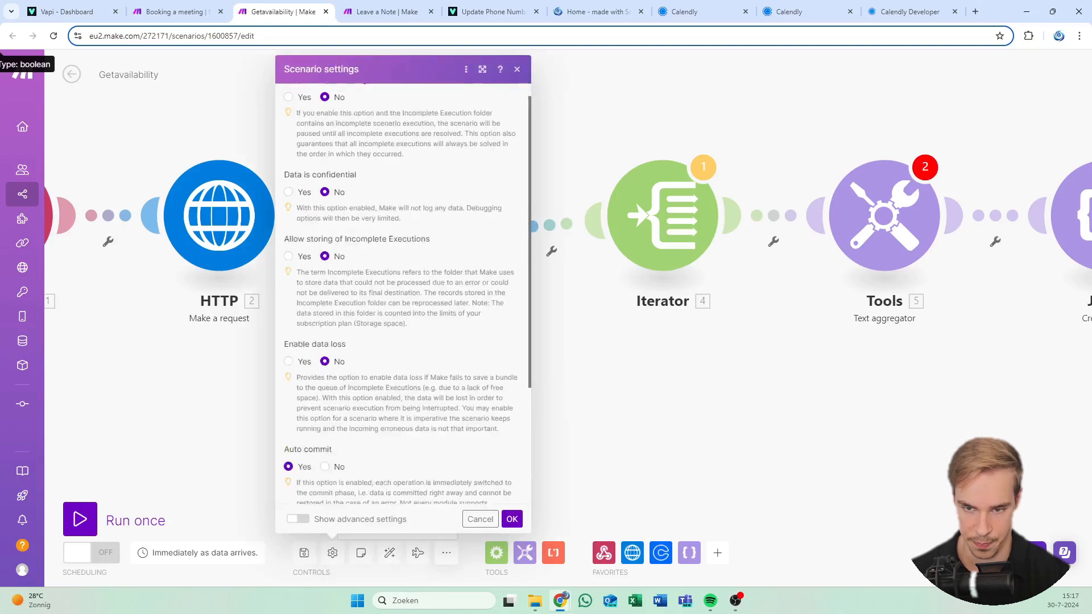
left_click(517, 70)
left_click(447, 552)
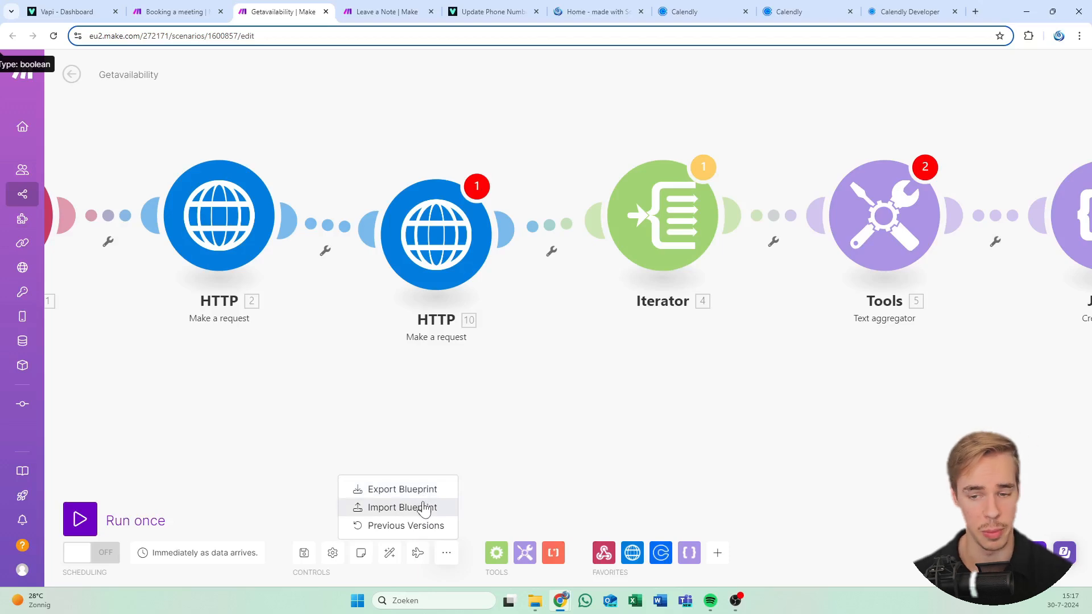
left_click(448, 554)
Bring the Iterator-to-Webhooks chain into view and open the Text aggregator's settings
left_click_drag(339, 437, 271, 382)
left_click_drag(773, 329, 561, 344)
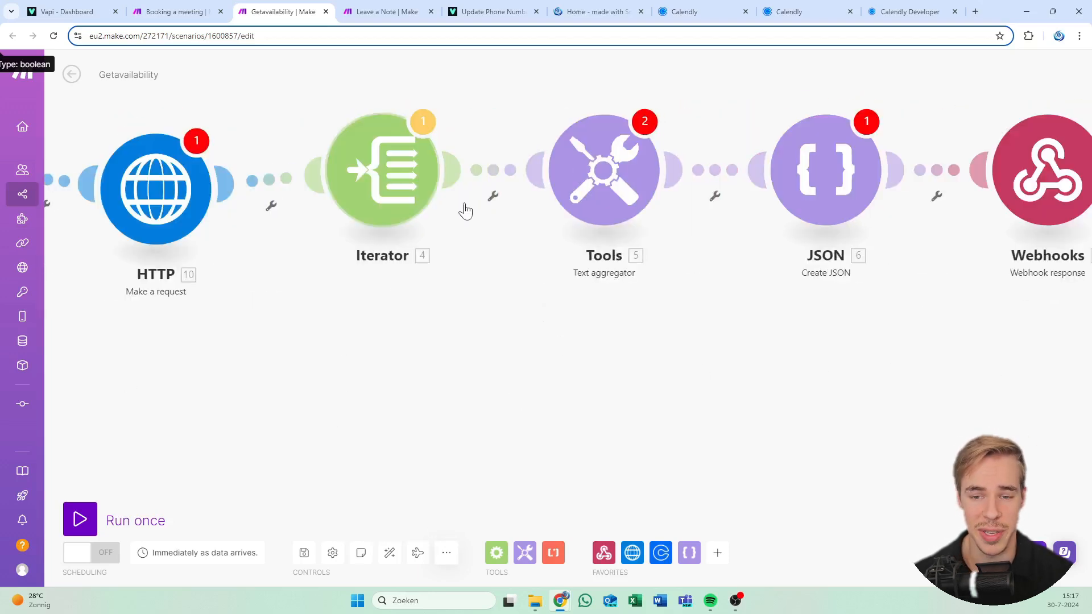
left_click_drag(508, 103, 535, 153)
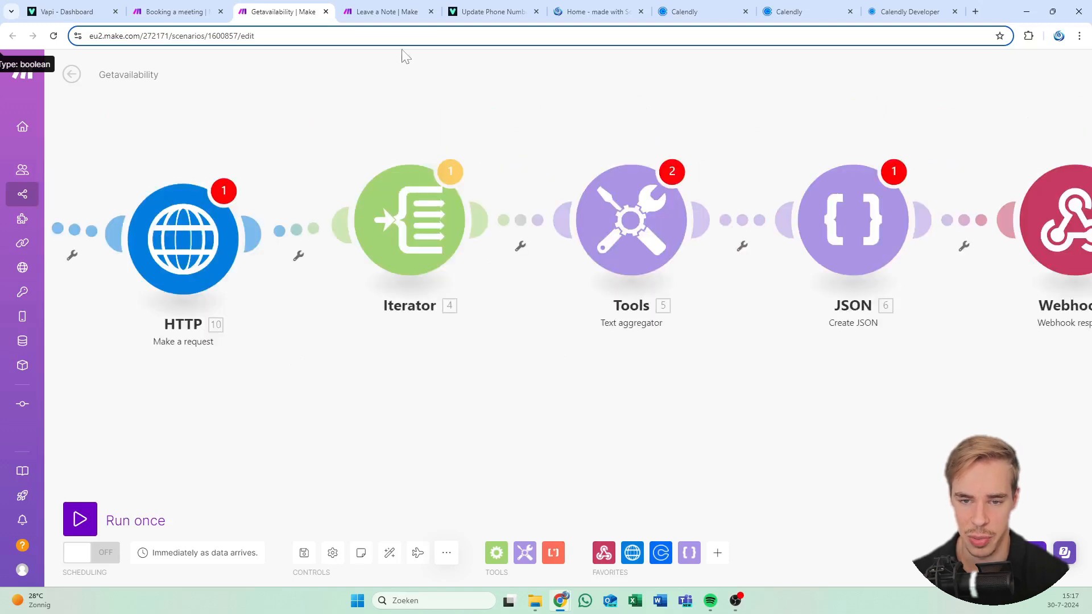
left_click_drag(585, 189, 285, 185)
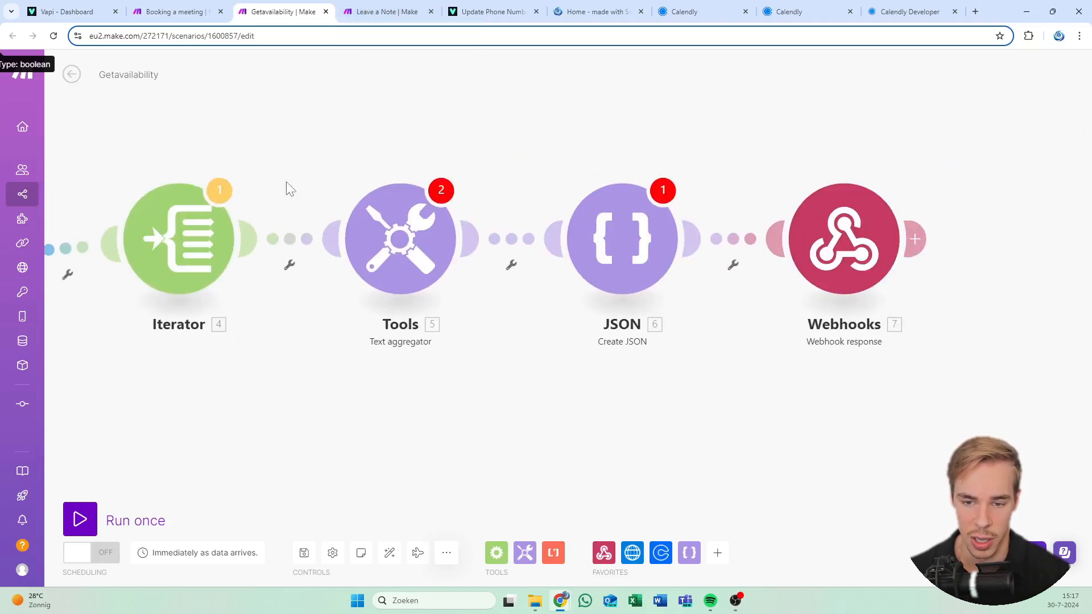
left_click(370, 243)
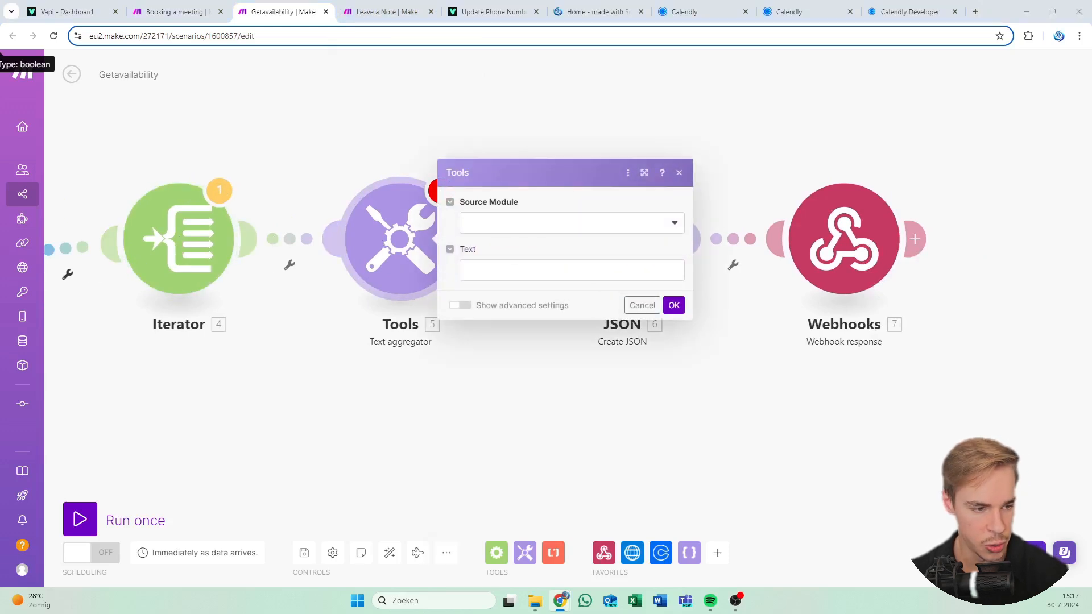
Set the Text aggregator's source to Iterator [4] with the formatted start/end time template
left_click(548, 228)
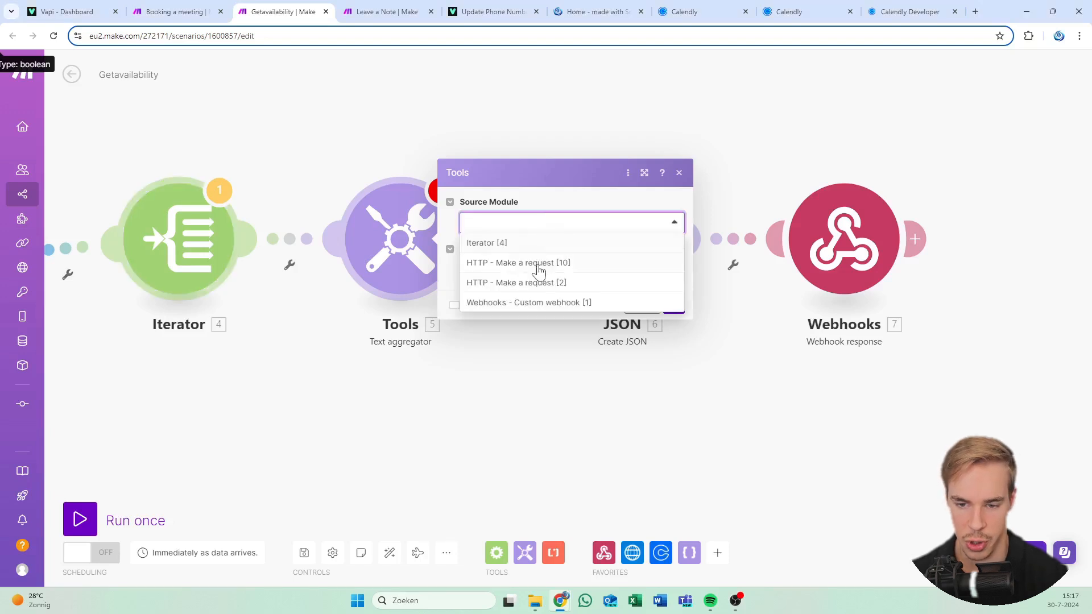
left_click(529, 244)
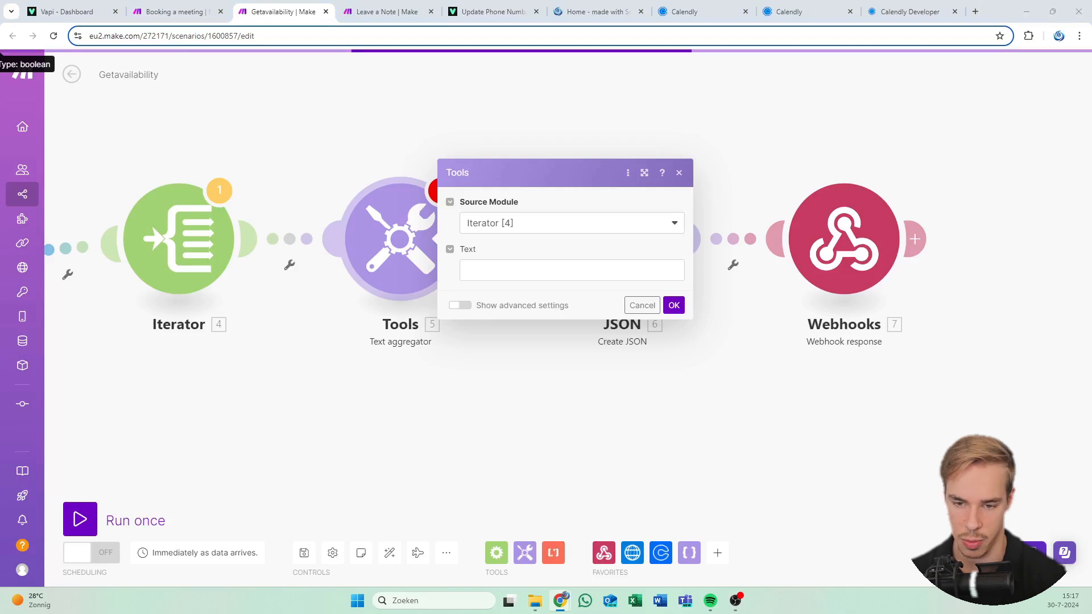
left_click(572, 270)
type("- Start: formatDate(37.start_time;dddd, MMMM D, YYYY h:mm A)   End: formatDate(37.end_time;dddd, MMMM D, YYYY h:mm A)")
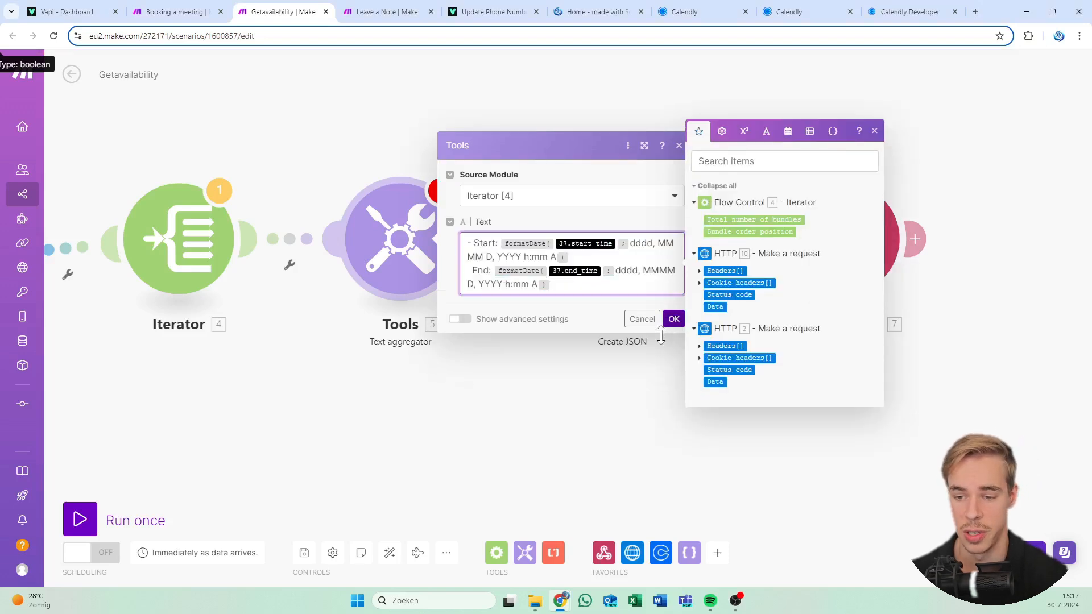
left_click(672, 332)
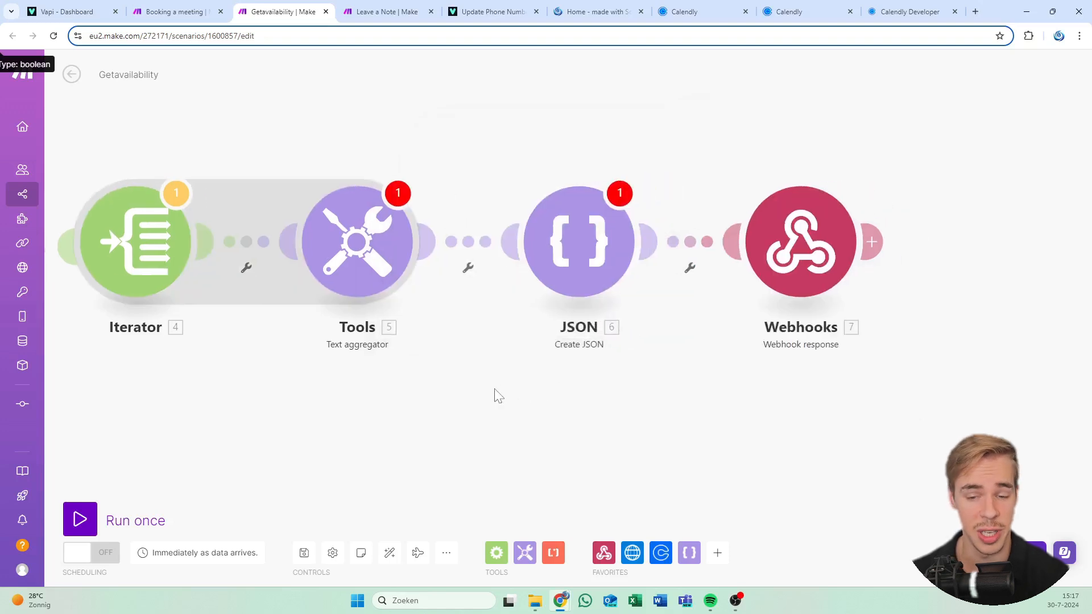
Auto-align the scenario modules and pan across the HTTP and Webhooks modules
scroll(495, 171, "down", 3)
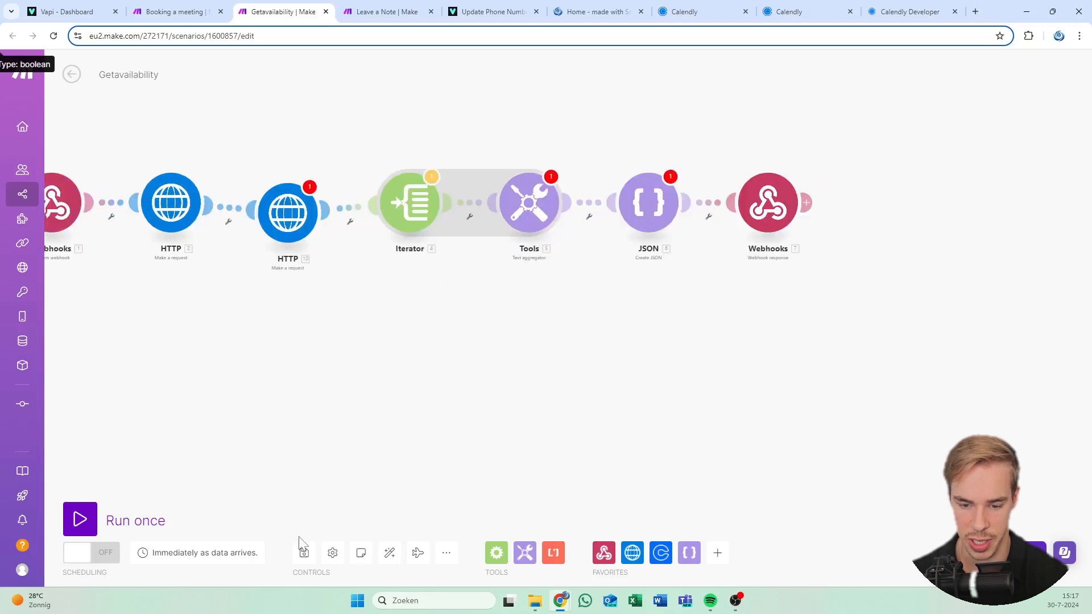
left_click(389, 553)
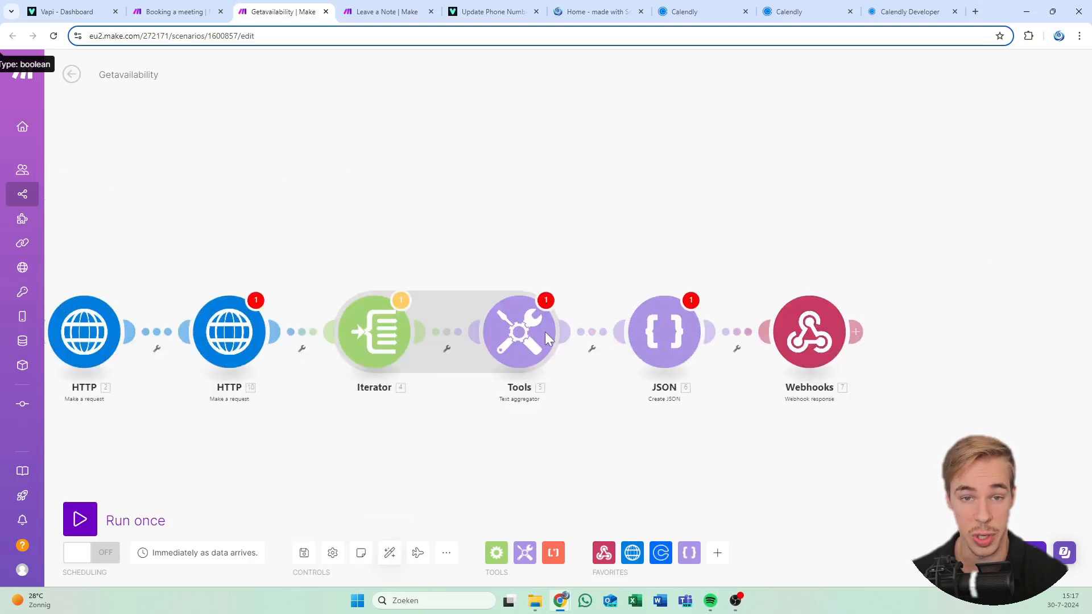
scroll(482, 346, "up", 3)
left_click_drag(479, 341, 499, 304)
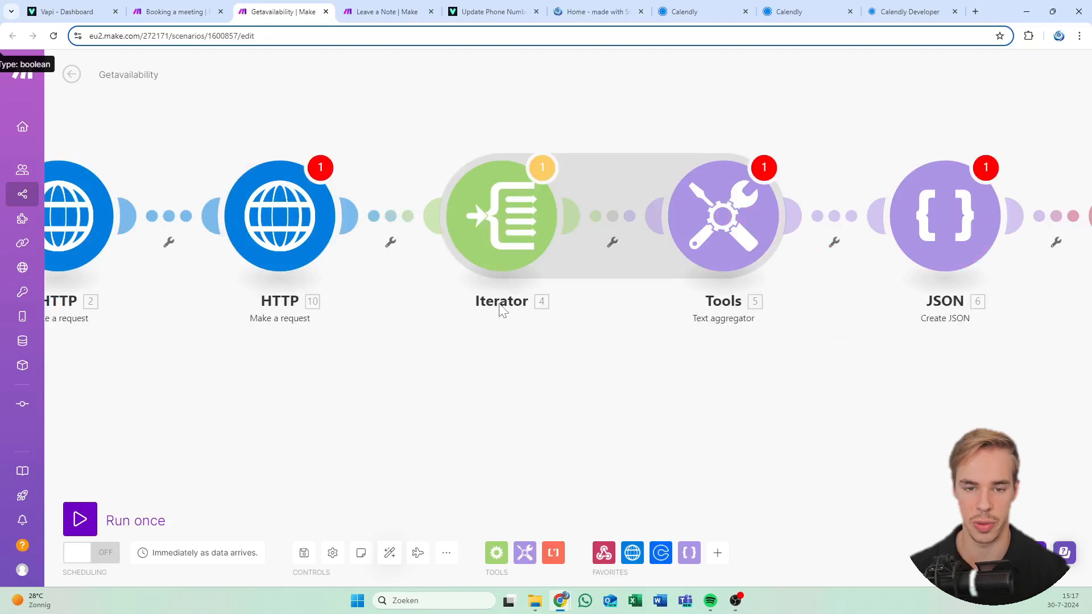
left_click_drag(314, 126, 375, 136)
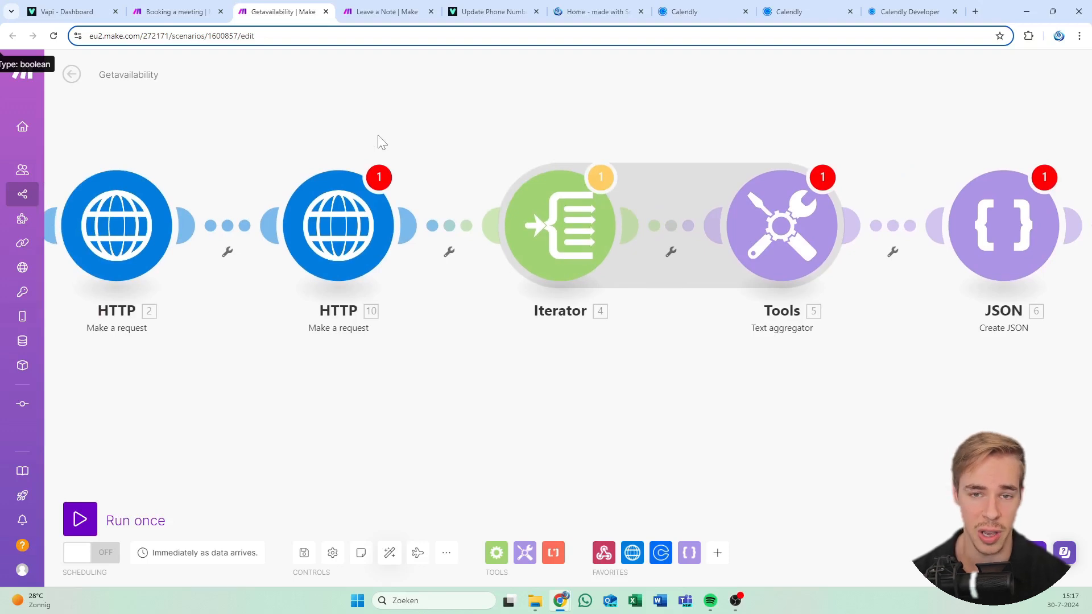
left_click_drag(606, 130, 386, 139)
left_click_drag(520, 124, 365, 155)
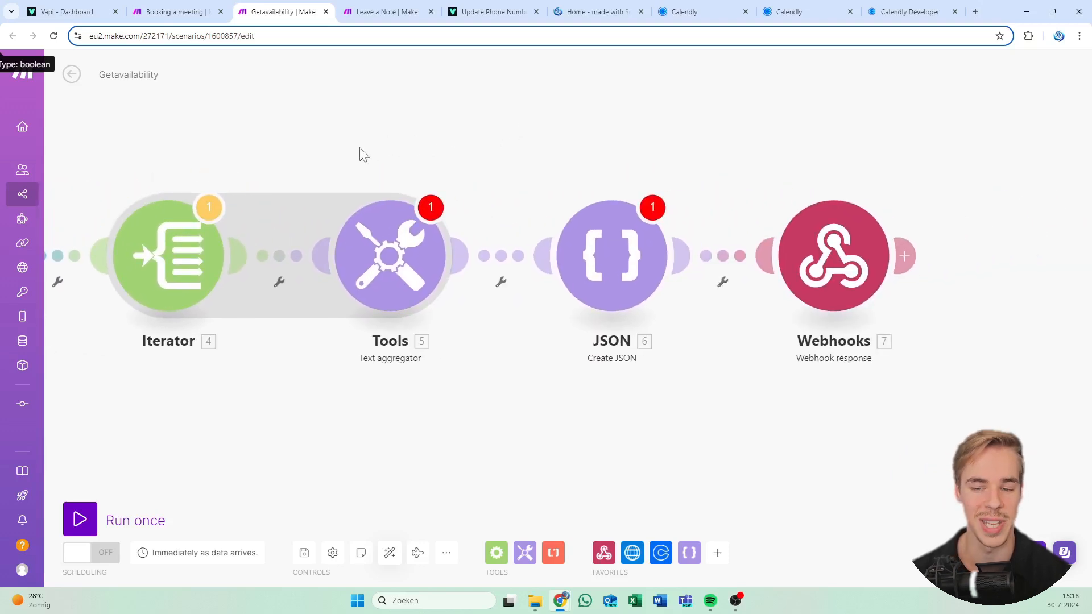
left_click_drag(426, 154, 339, 164)
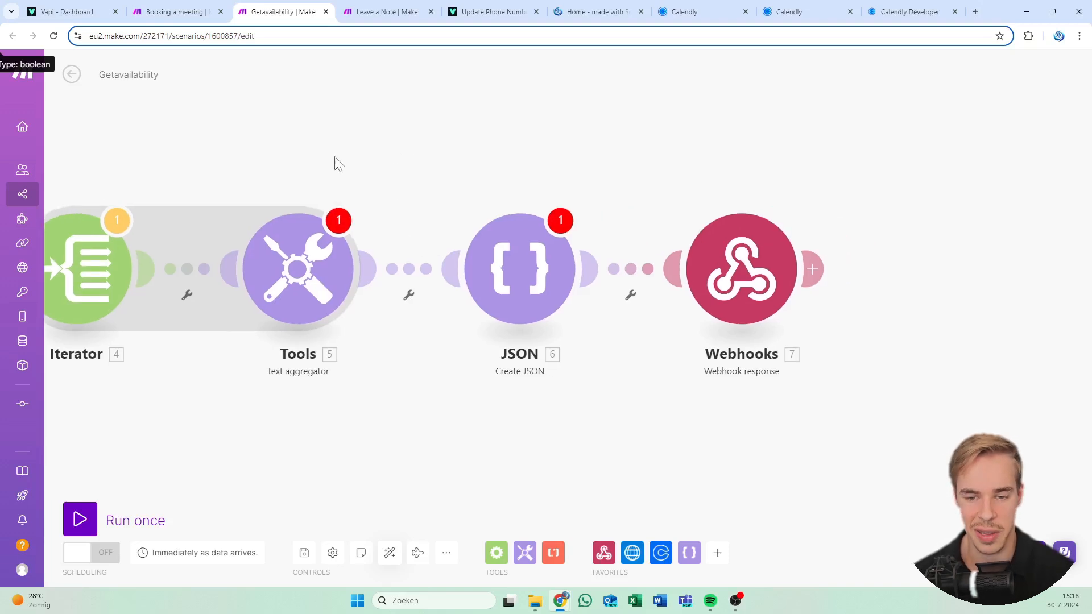
left_click_drag(414, 170, 391, 175)
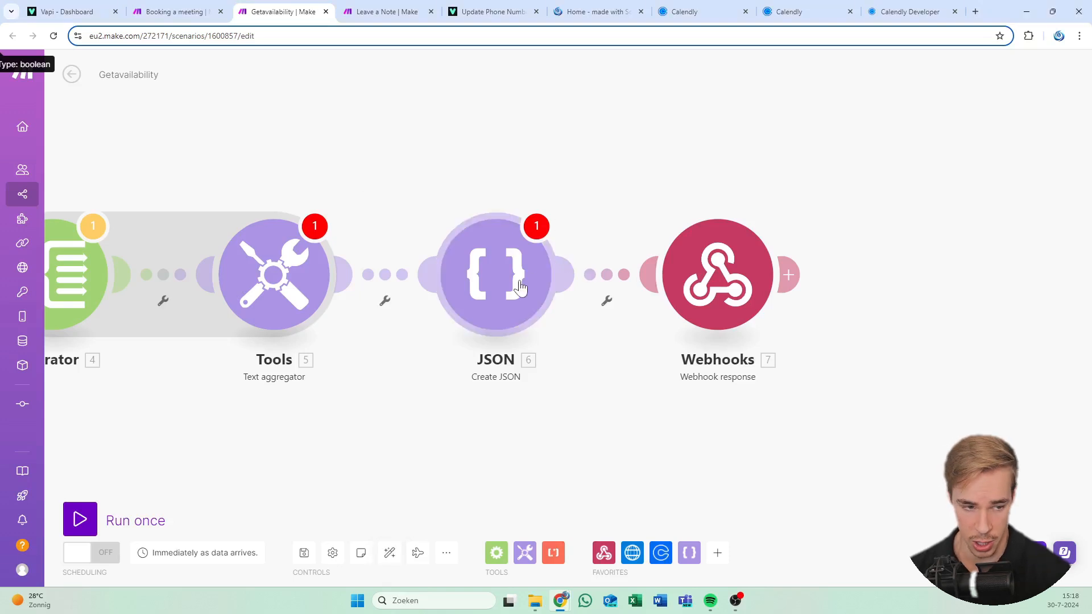
Add a new data structure named Whateverss to Create JSON, then switch to Vapi's dashboard
left_click(496, 275)
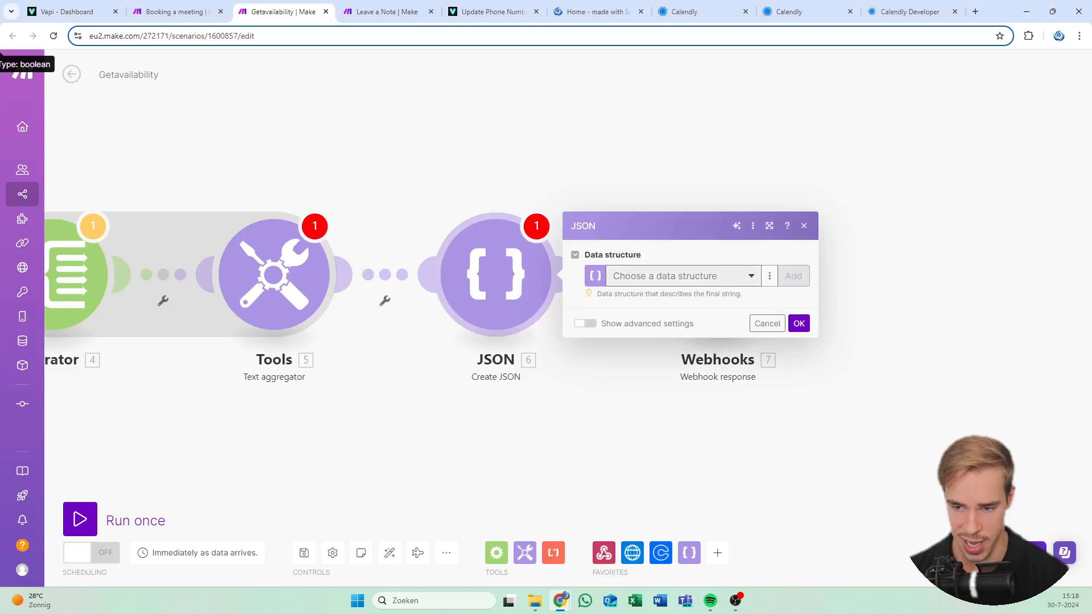
left_click(794, 277)
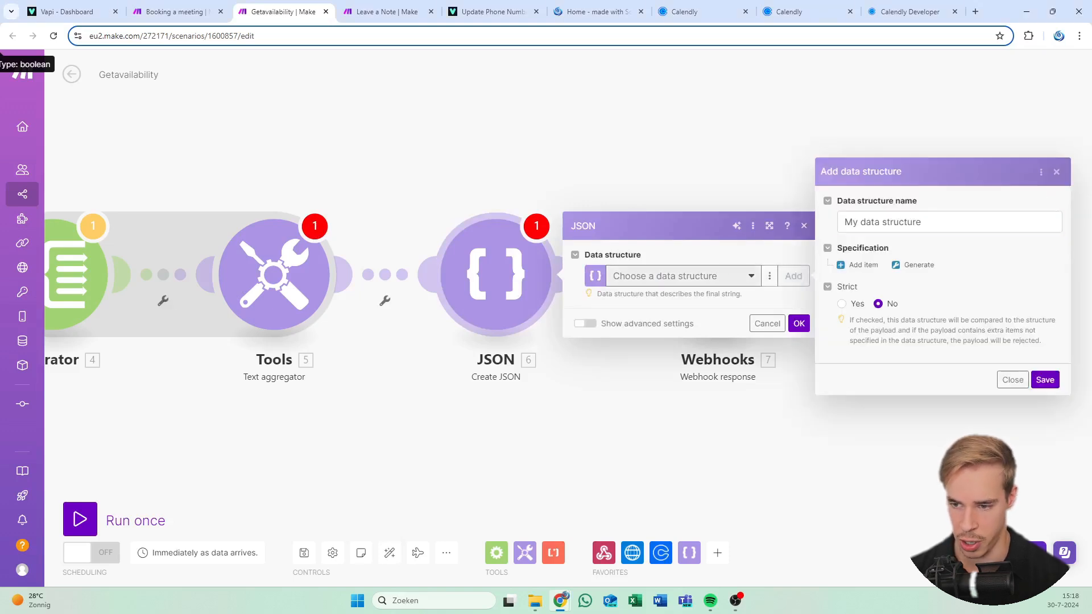
type("Whatevers")
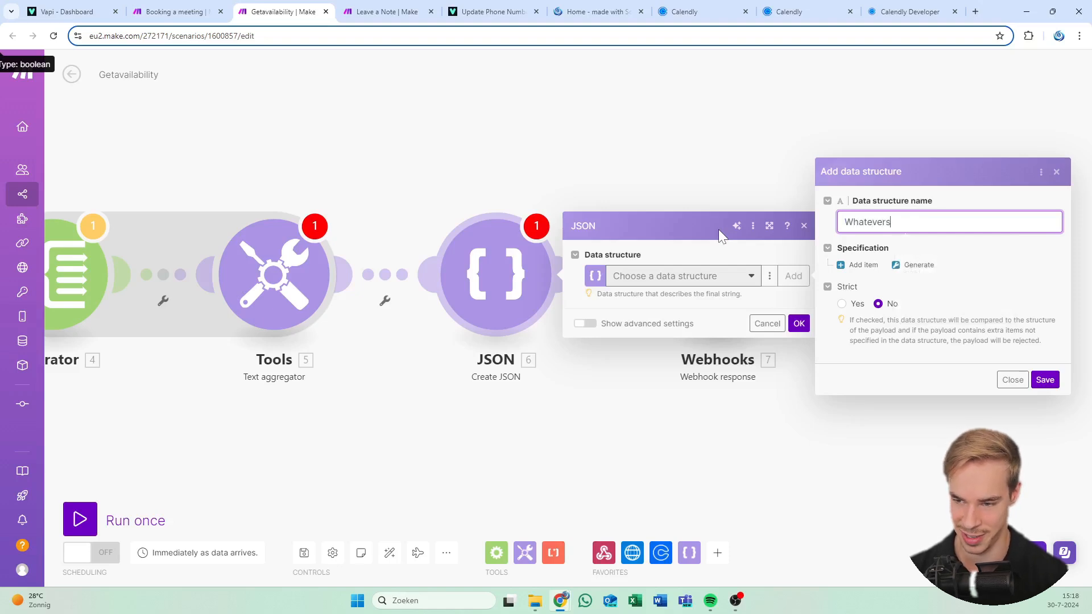
type("s")
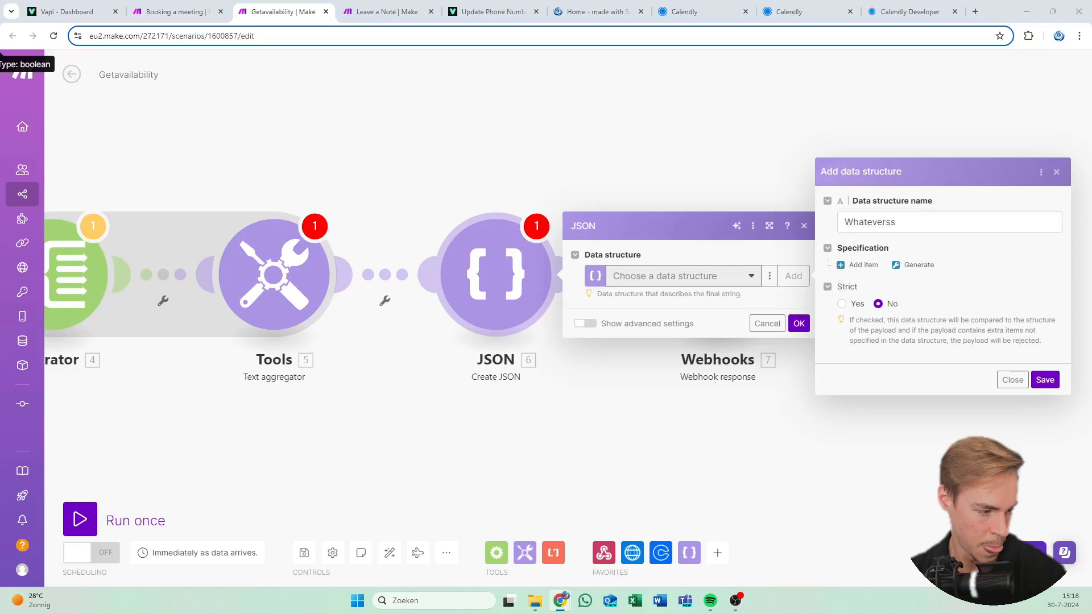
left_click(85, 11)
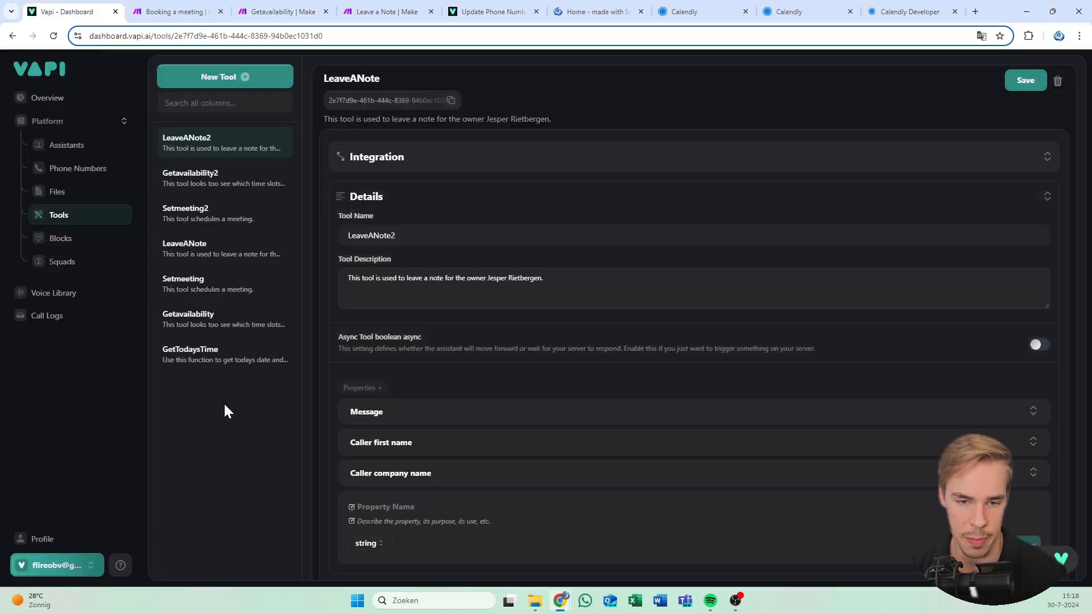
Read Vapi's Tools Calling documentation on Server Response Format, then return to Make
left_click(118, 564)
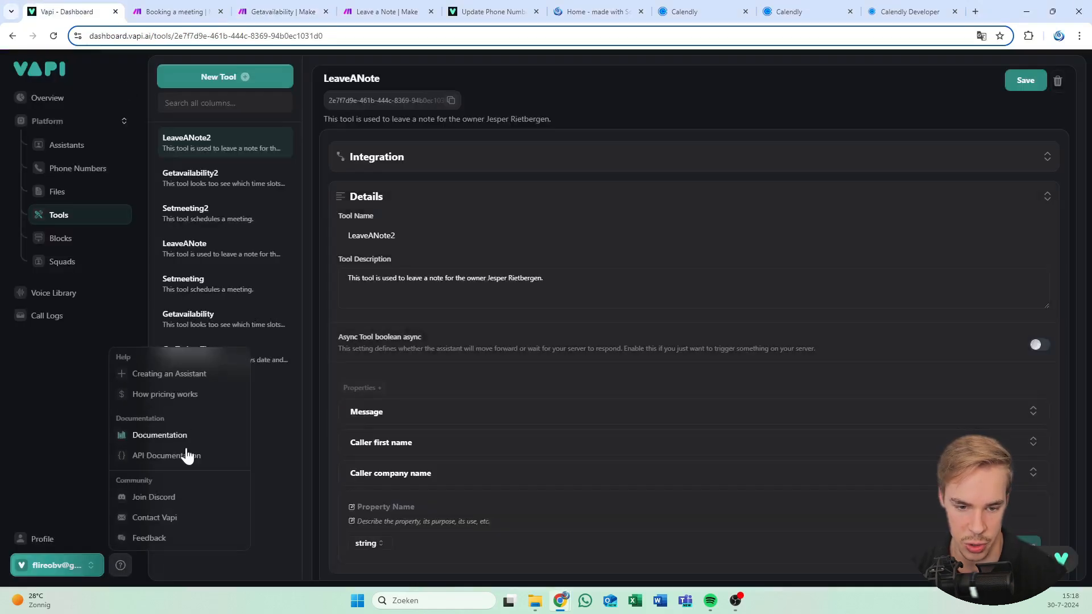
left_click(186, 442)
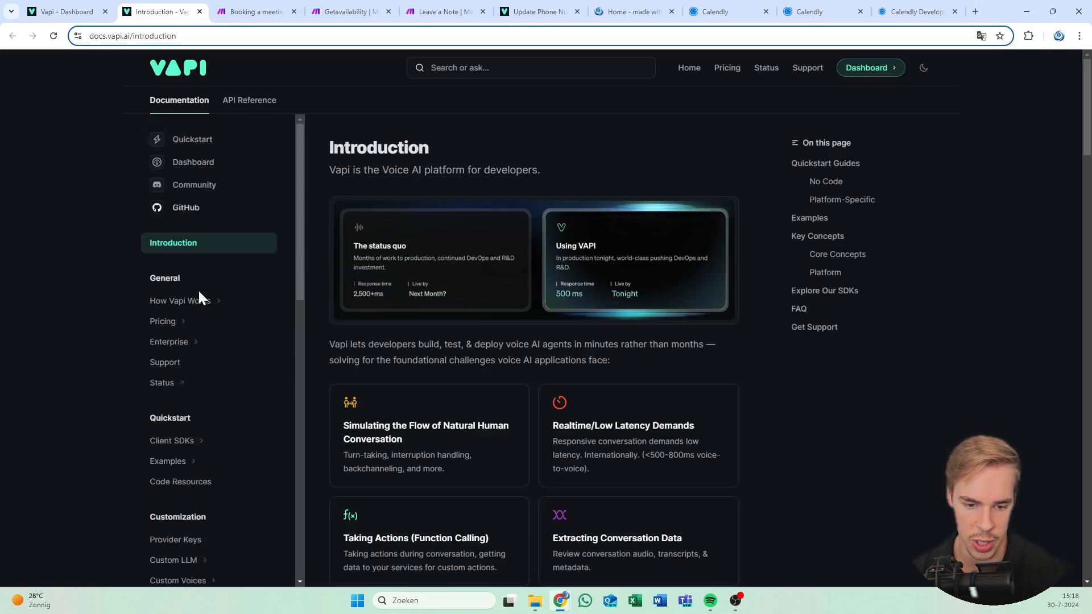
scroll(195, 456, "down", 3)
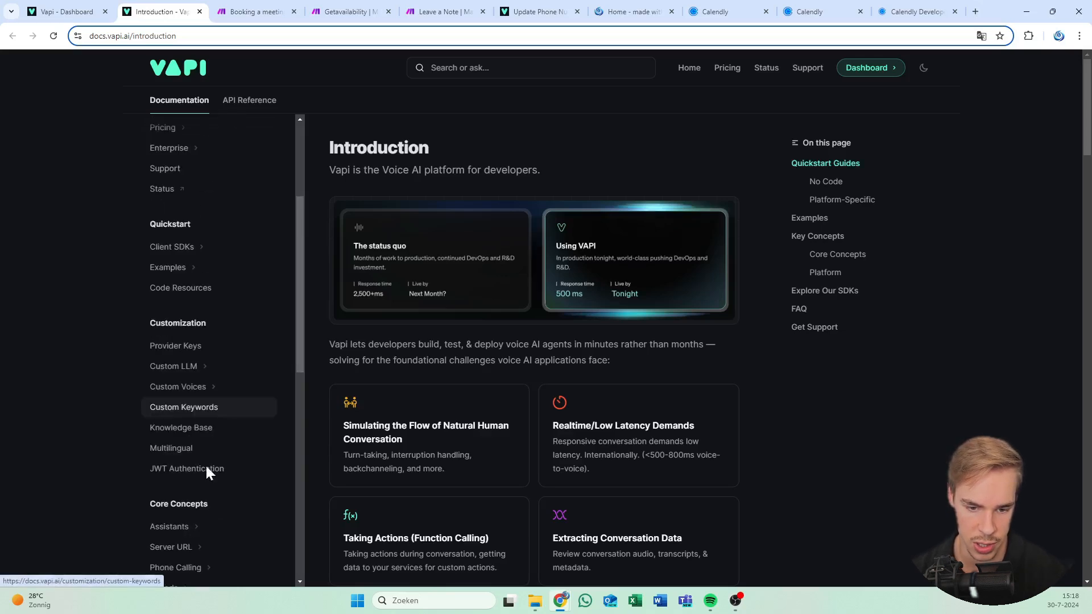
scroll(207, 443, "down", 3)
scroll(206, 407, "down", 2)
left_click(203, 426)
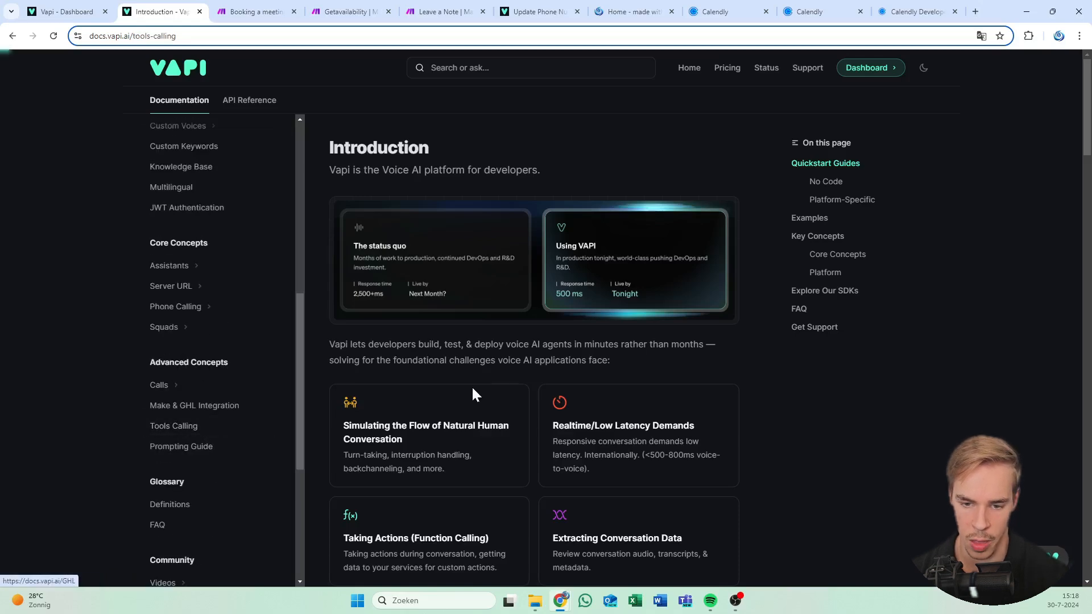
scroll(451, 370, "down", 15)
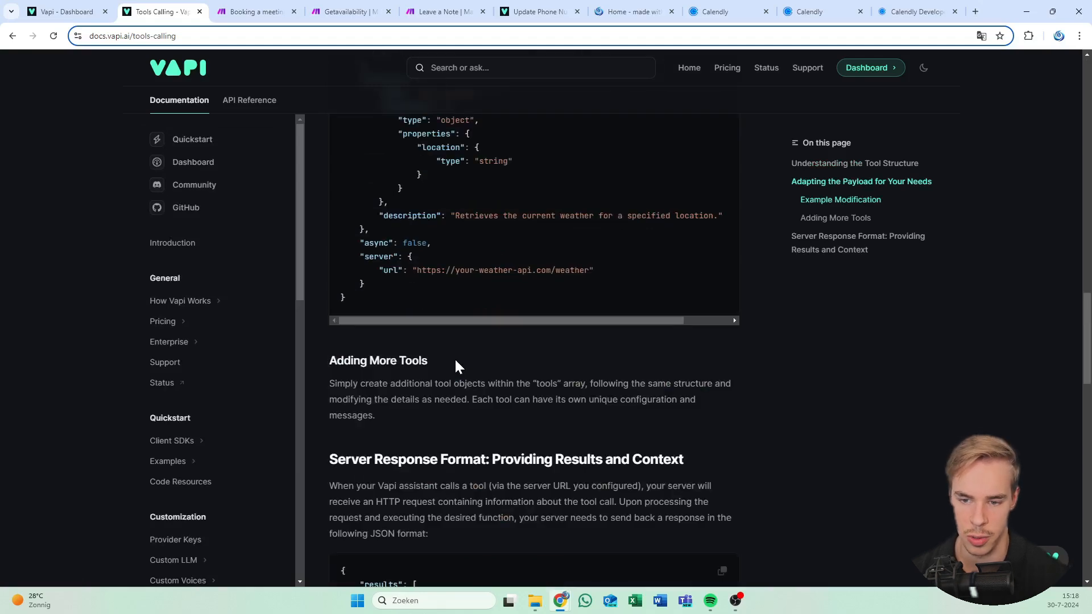
left_click(350, 11)
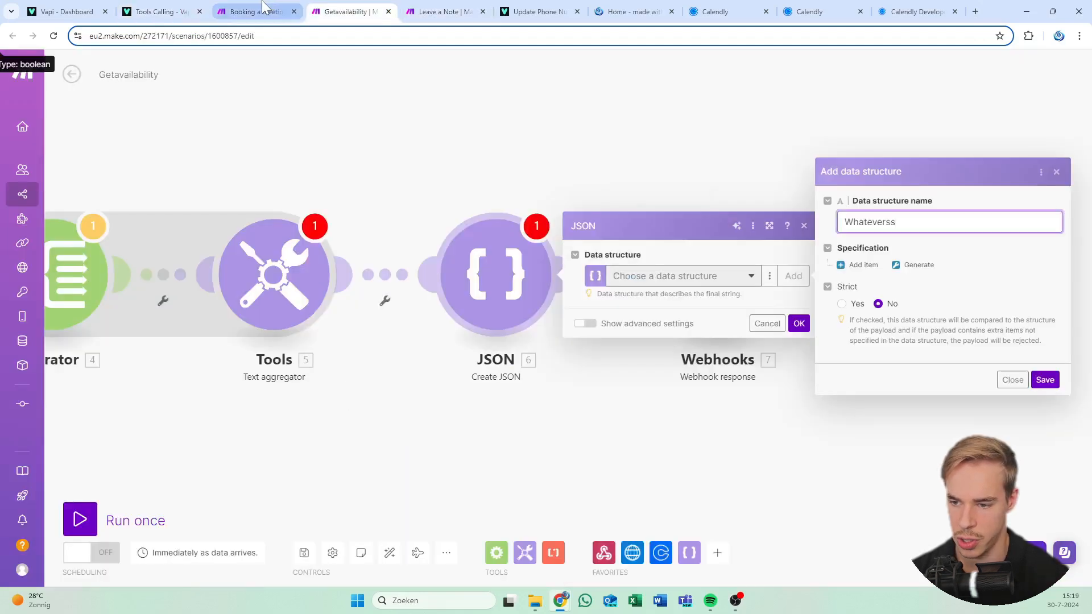
Generate Whateverss from sample JSON as a results array of toolCallId and result, and save it
left_click(916, 264)
key("ctrl+v")
scroll(763, 269, "up", 2)
scroll(763, 270, "down", 2)
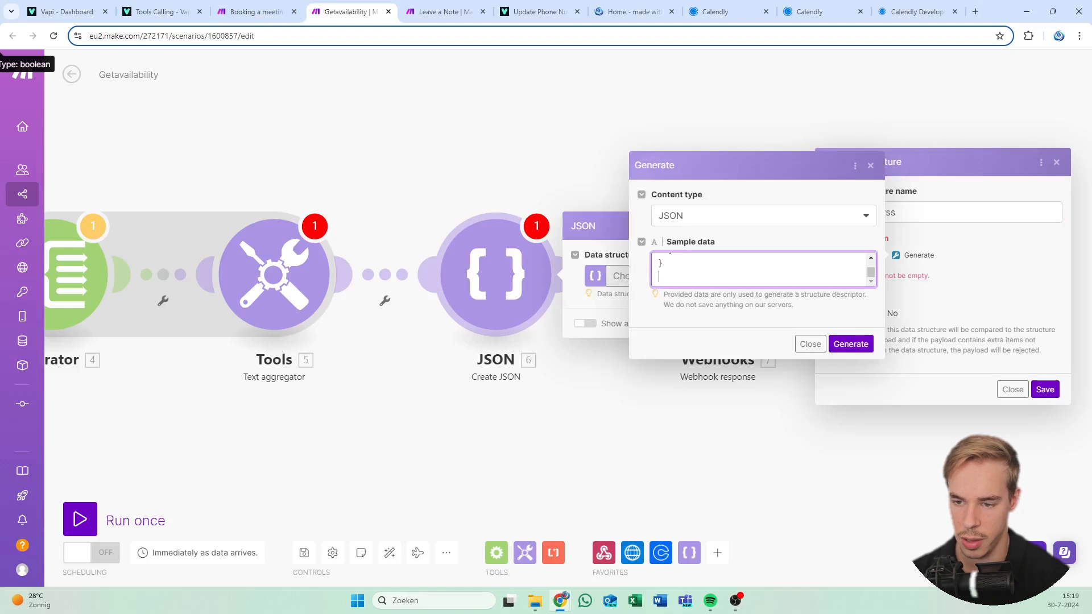
scroll(764, 270, "up", 3)
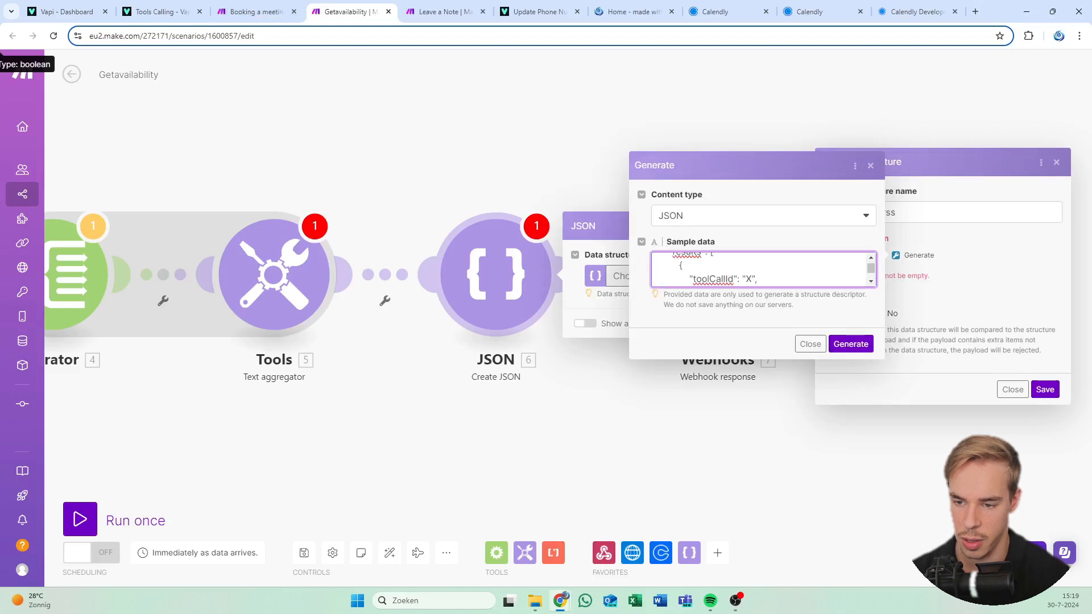
left_click(847, 348)
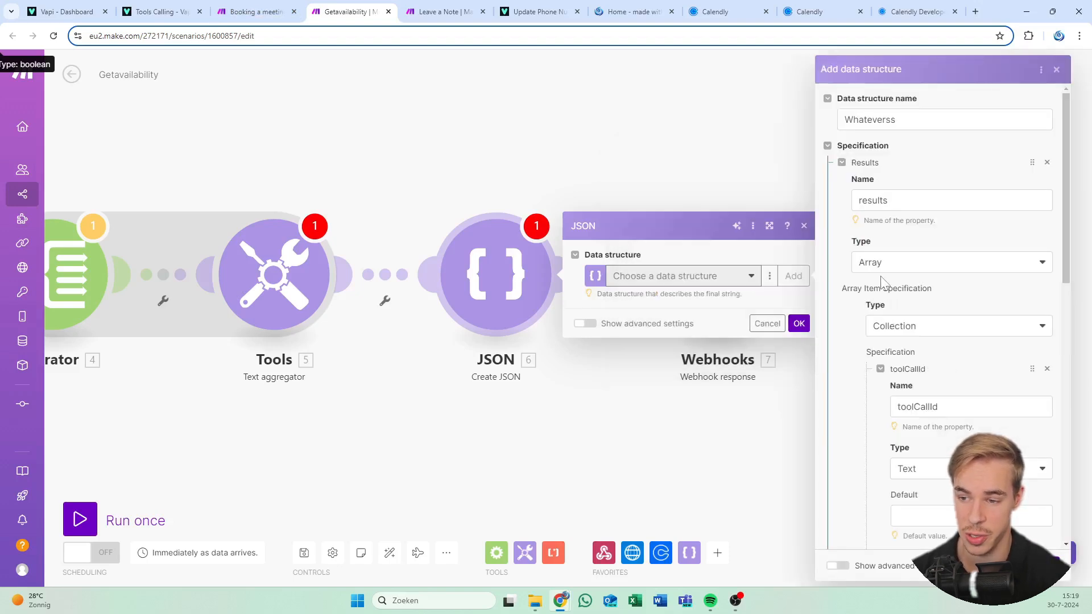
scroll(882, 360, "down", 5)
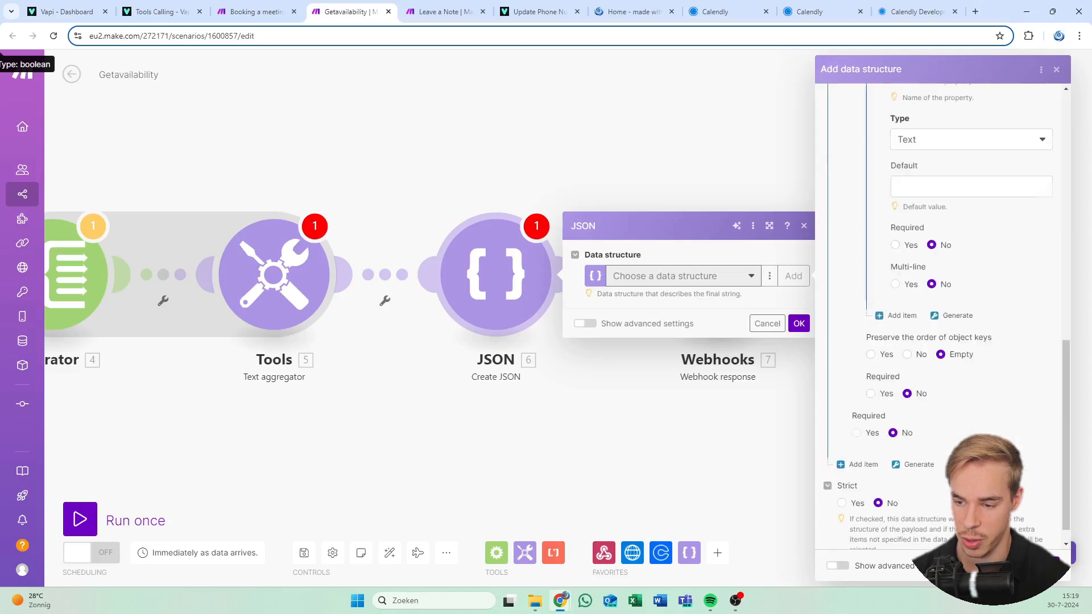
scroll(979, 419, "up", 10)
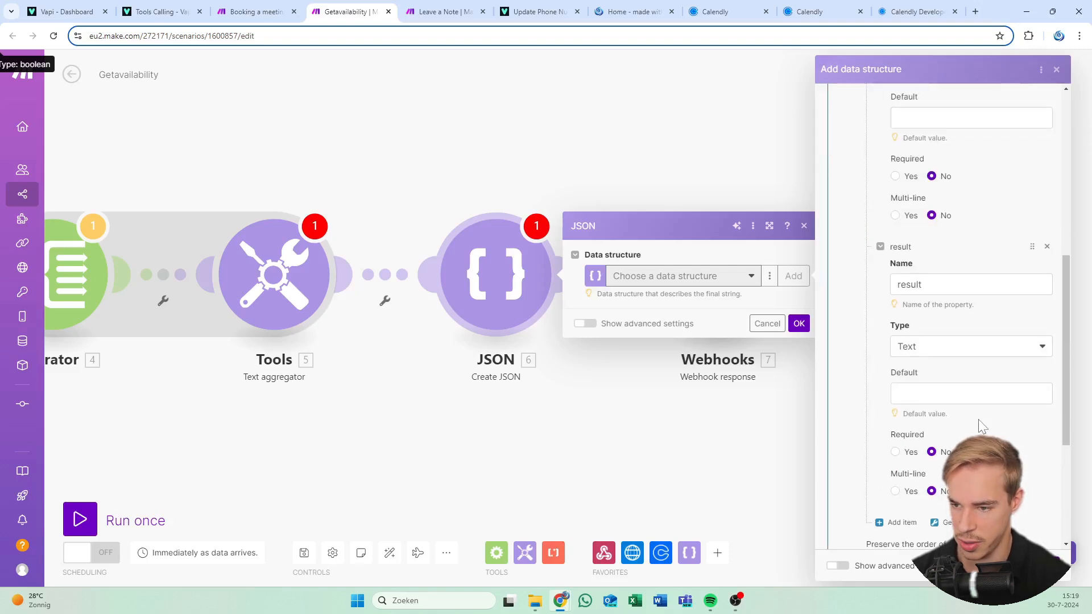
scroll(947, 389, "up", 3)
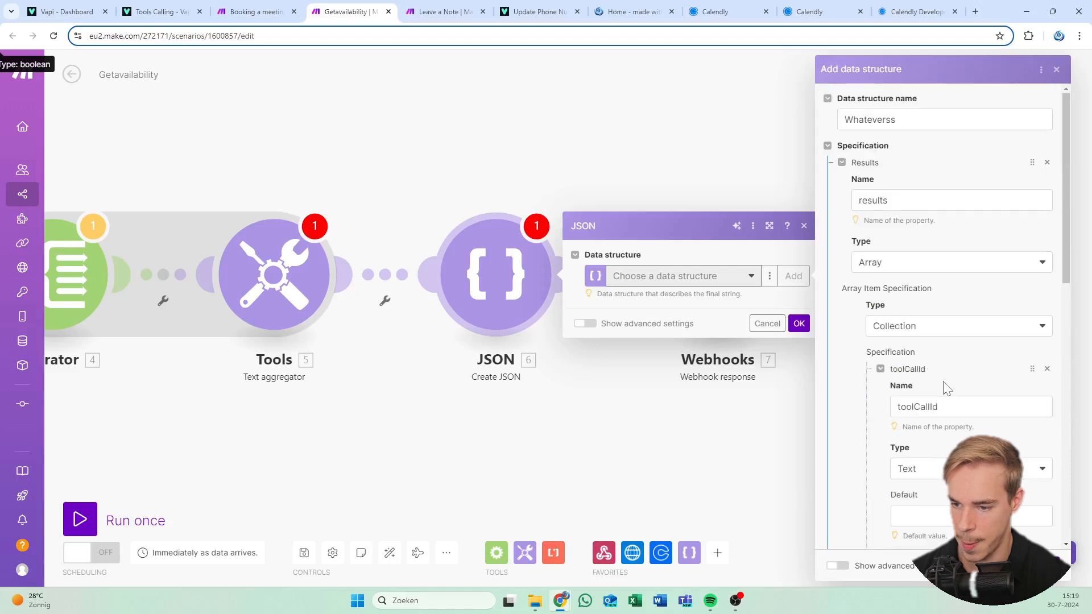
scroll(947, 389, "down", 5)
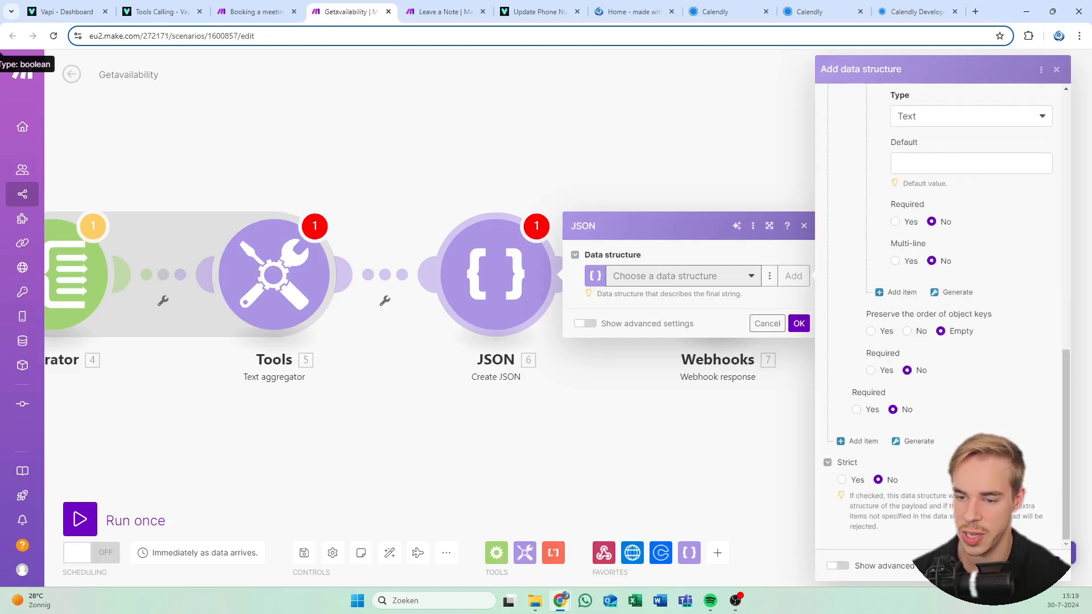
left_click(1048, 566)
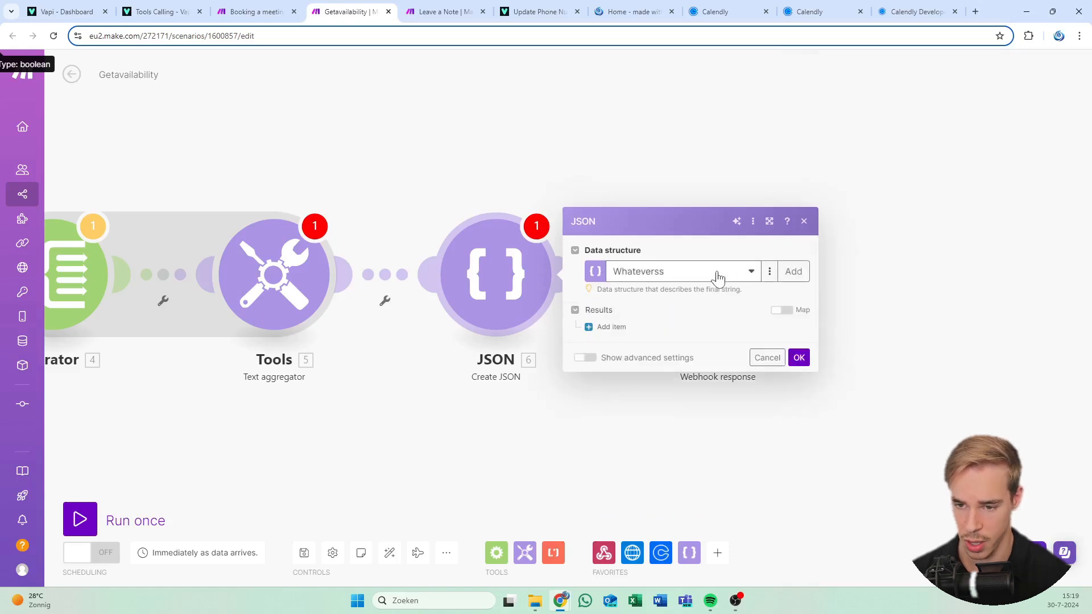
Map toolCallId to 1.message.toolCalls[]: id and result to 'Booked hours in Central Europe timezone: (38.text)'
left_click(618, 313)
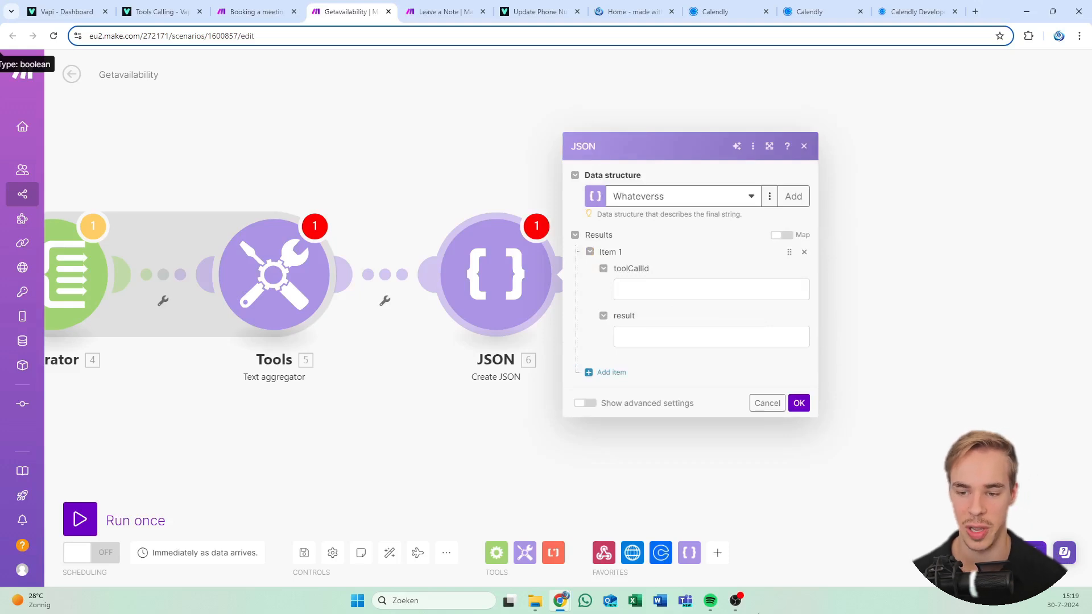
left_click(620, 290)
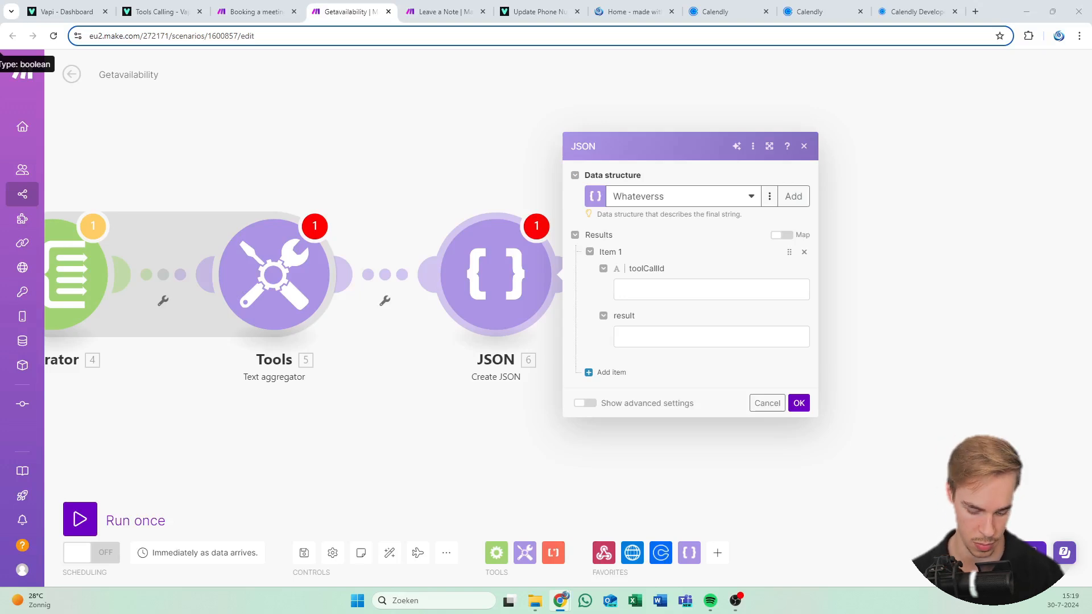
left_click(711, 290)
type("1. 1.message.toolCalls[]: id")
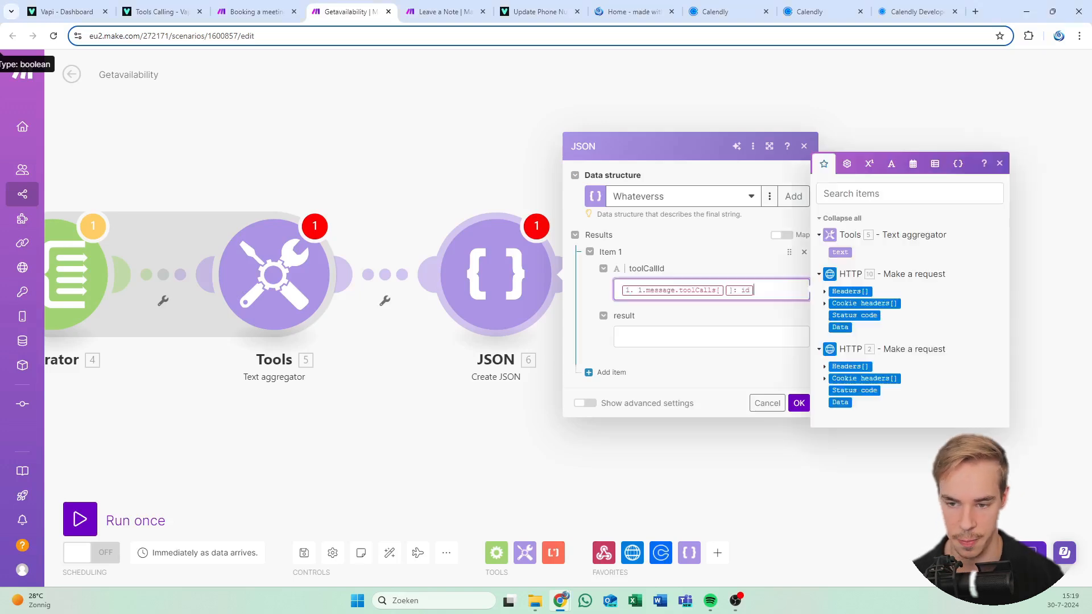
key("alt+Tab")
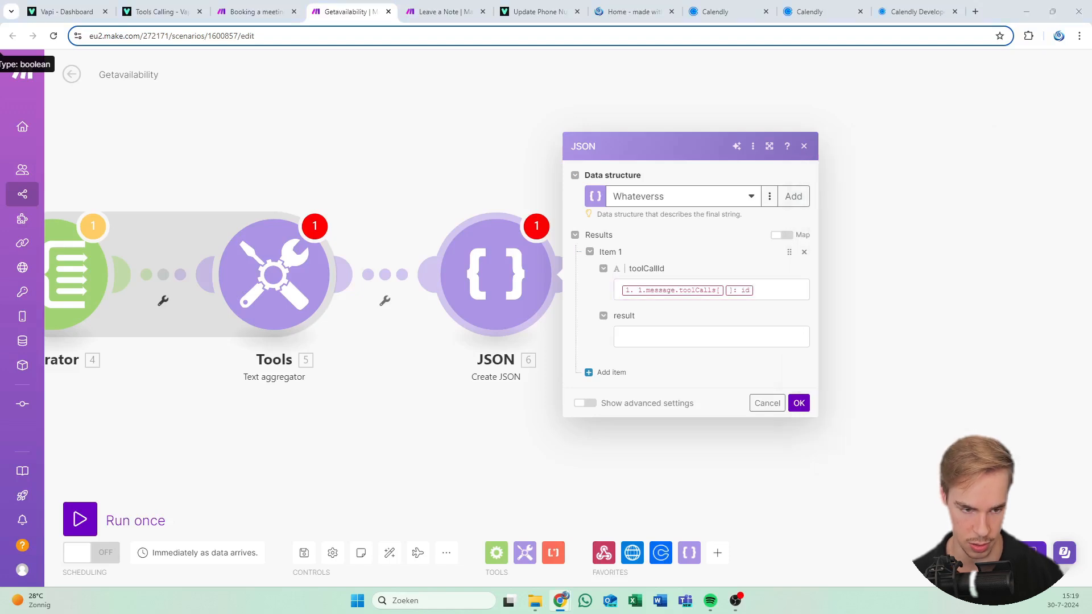
left_click(762, 335)
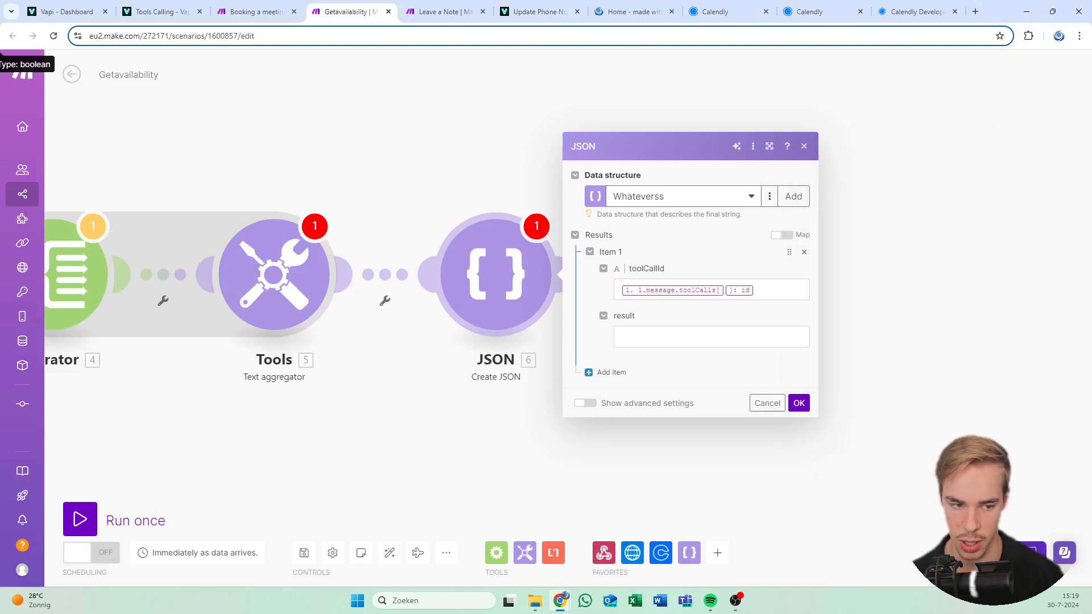
type("Booked hours in Central Europe timezone: (38.text)")
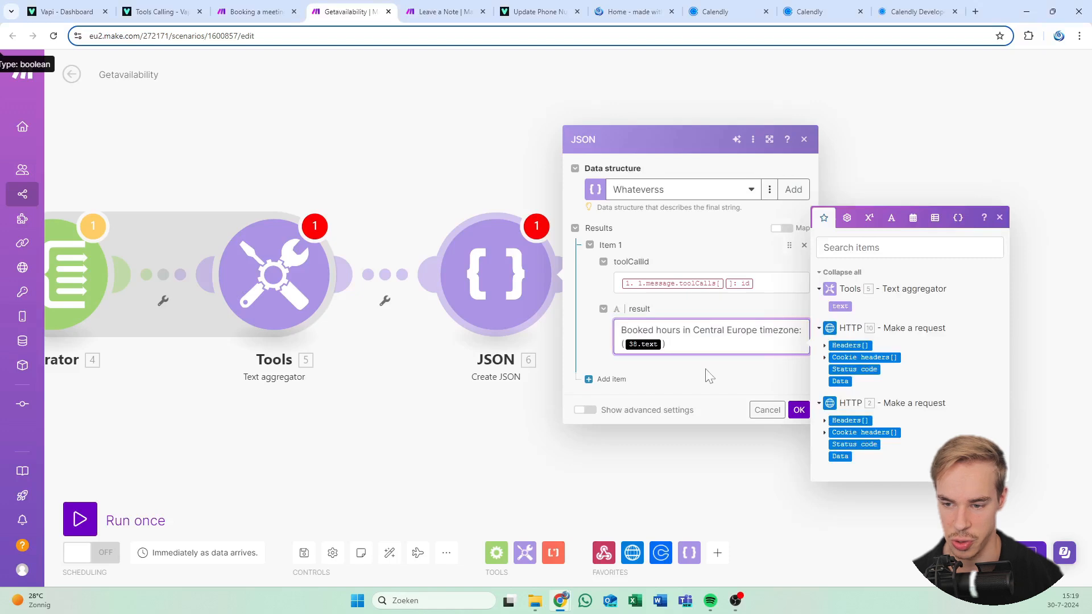
left_click(780, 383)
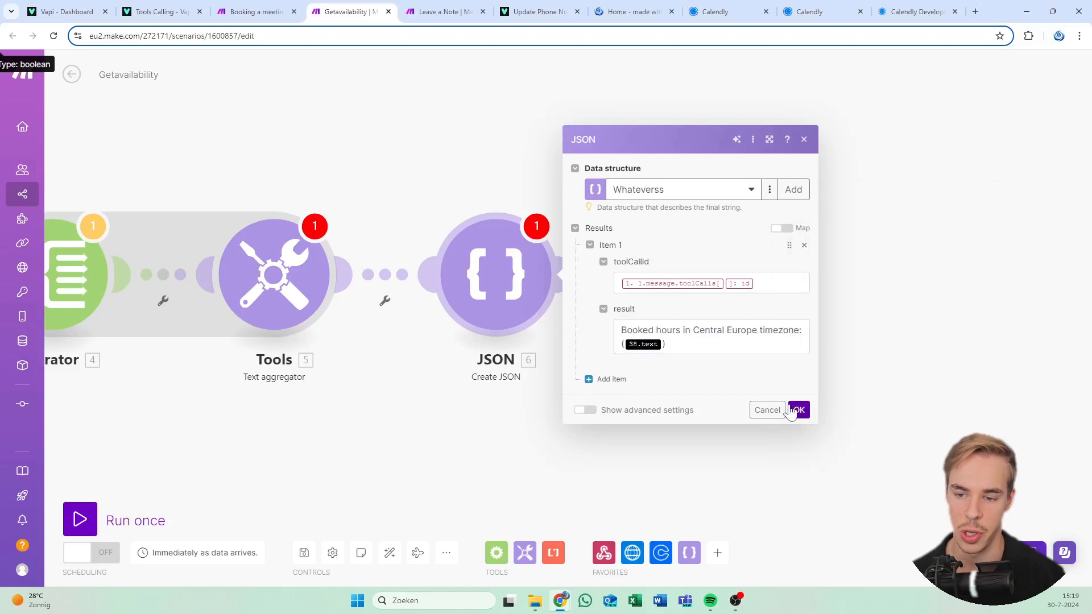
left_click(757, 284)
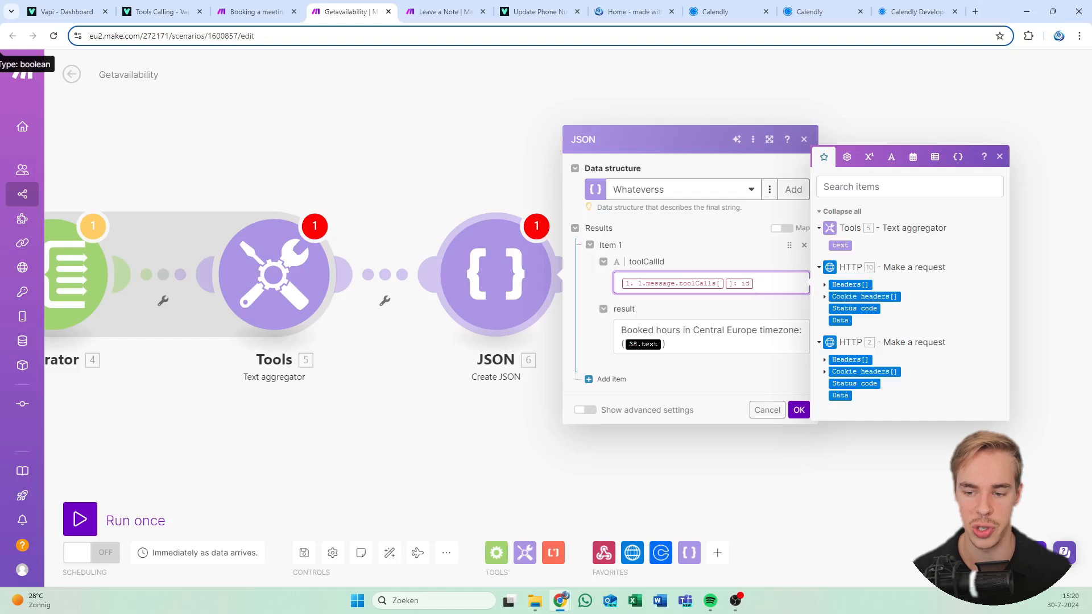
left_click(654, 330)
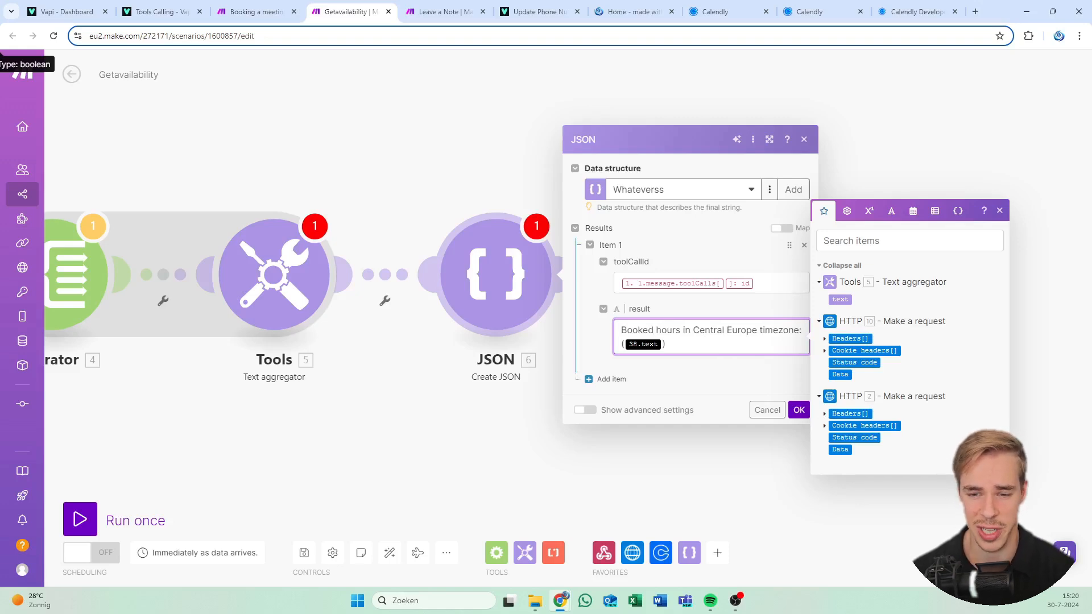
left_click(798, 409)
Set the Webhook response body to the Create JSON module's JSON string, with status 200
left_click(798, 410)
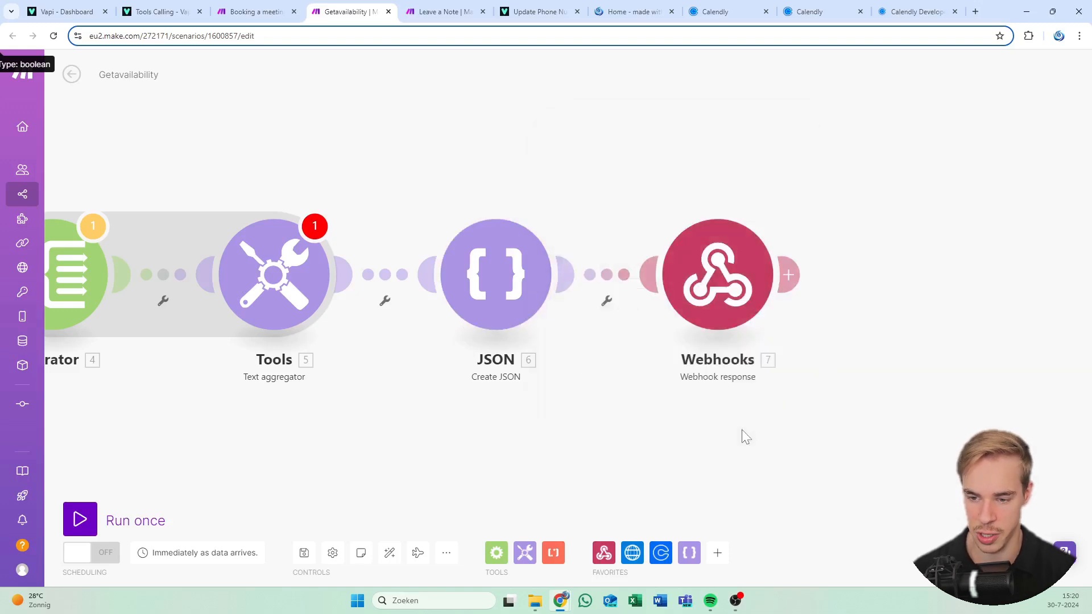
left_click_drag(629, 216, 440, 185)
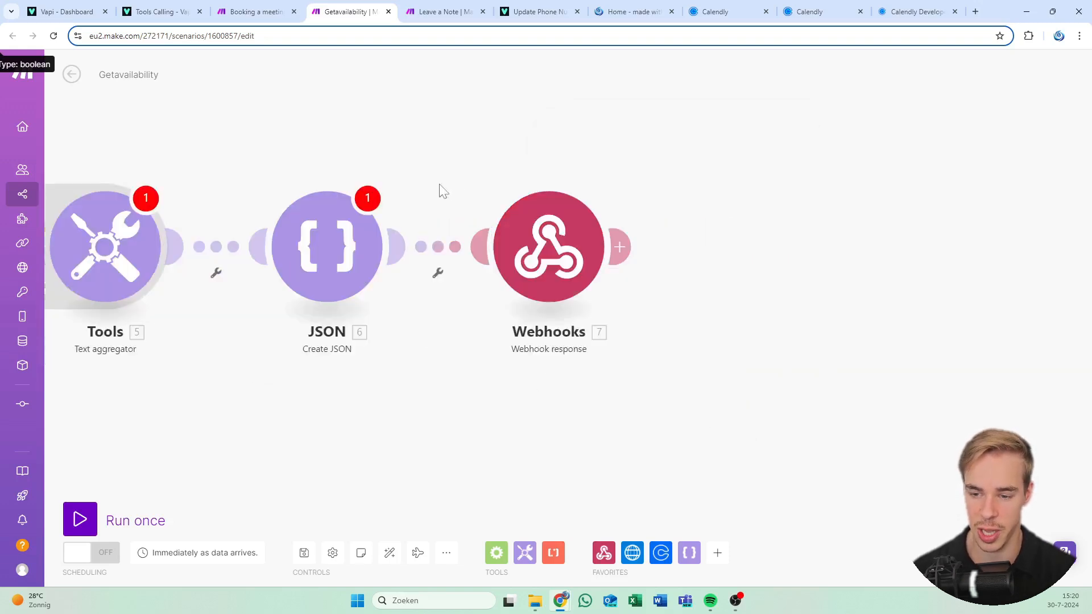
left_click(494, 246)
left_click(679, 281)
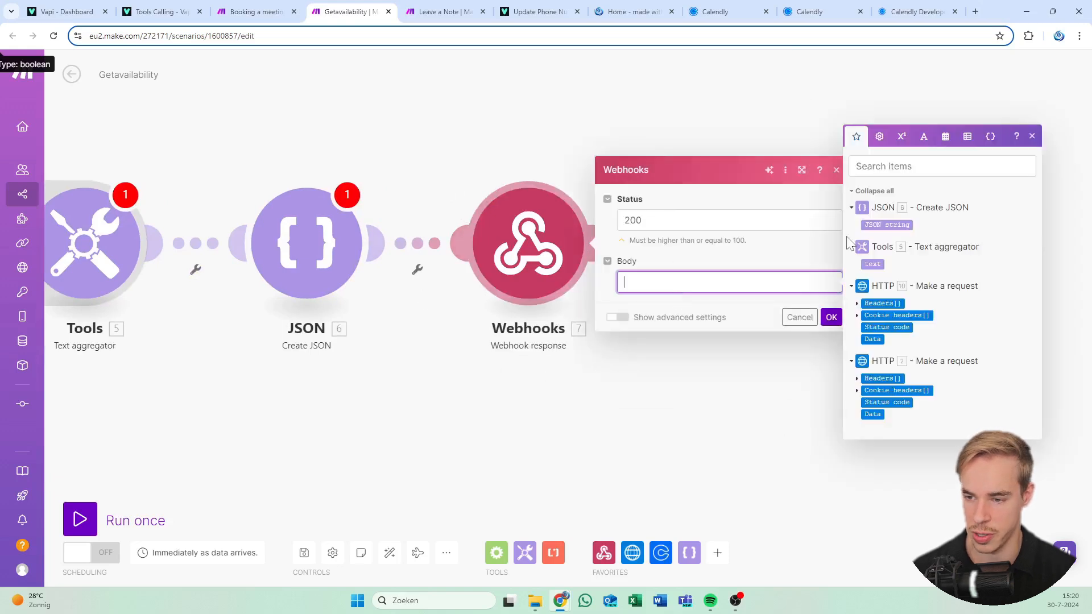
left_click(887, 224)
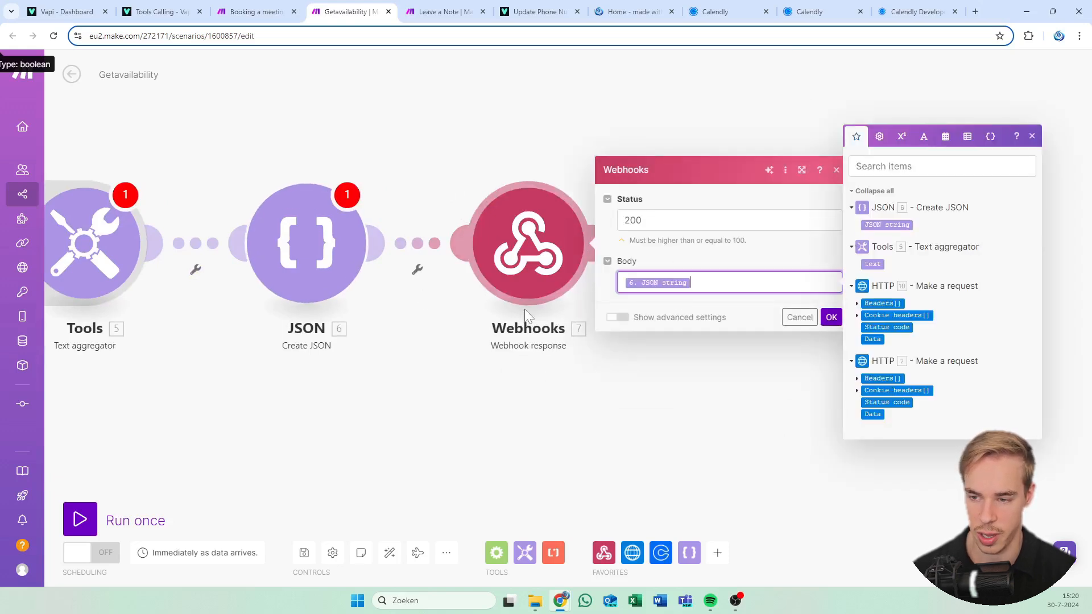
left_click(831, 318)
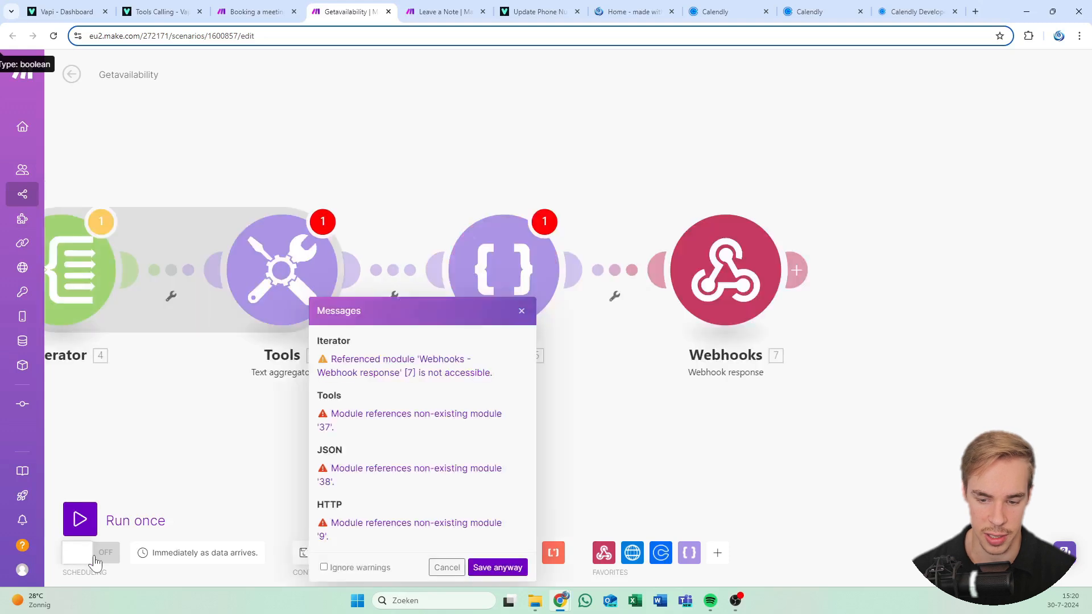
Save the Getavailability scenario despite its warnings and switch to the Leave a Note scenario
left_click(488, 569)
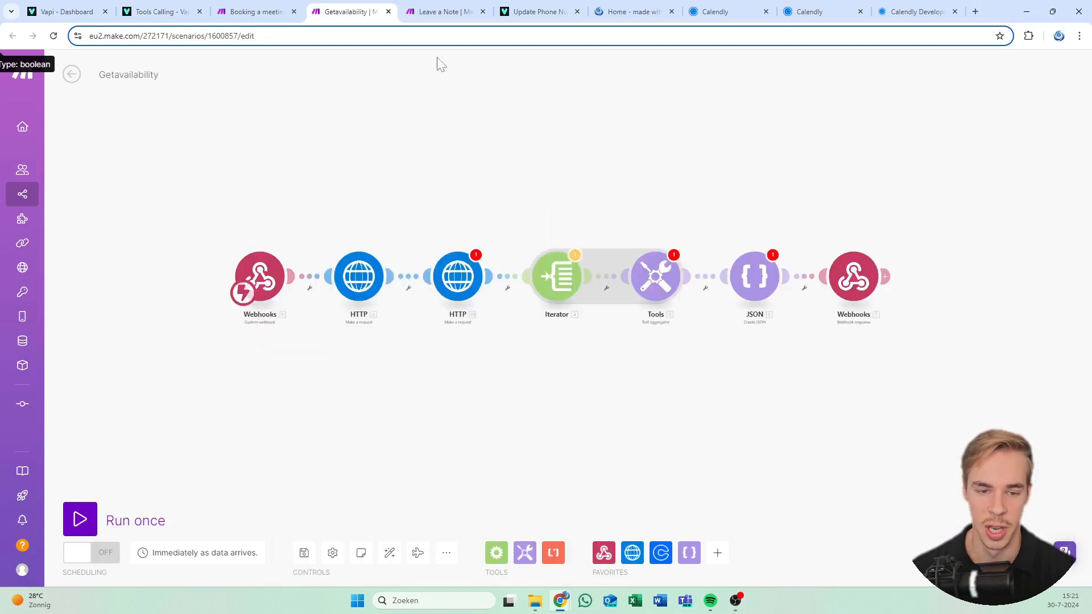
left_click(444, 12)
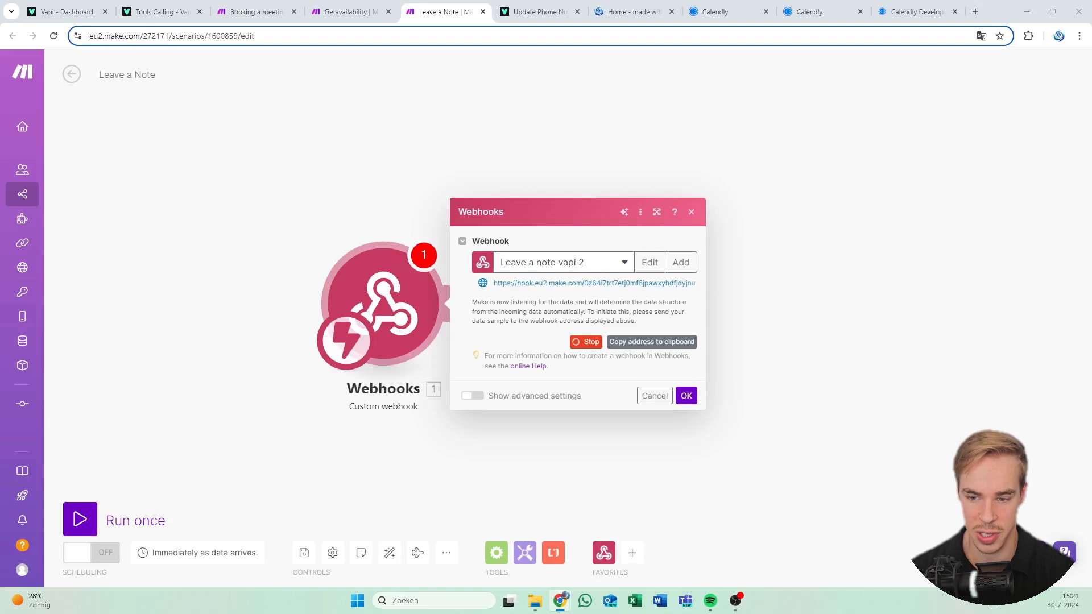
Add a Microsoft 365 Email 'Create and Send a Message' module after the 'Leave a note vapi 2' webhook
left_click(532, 407)
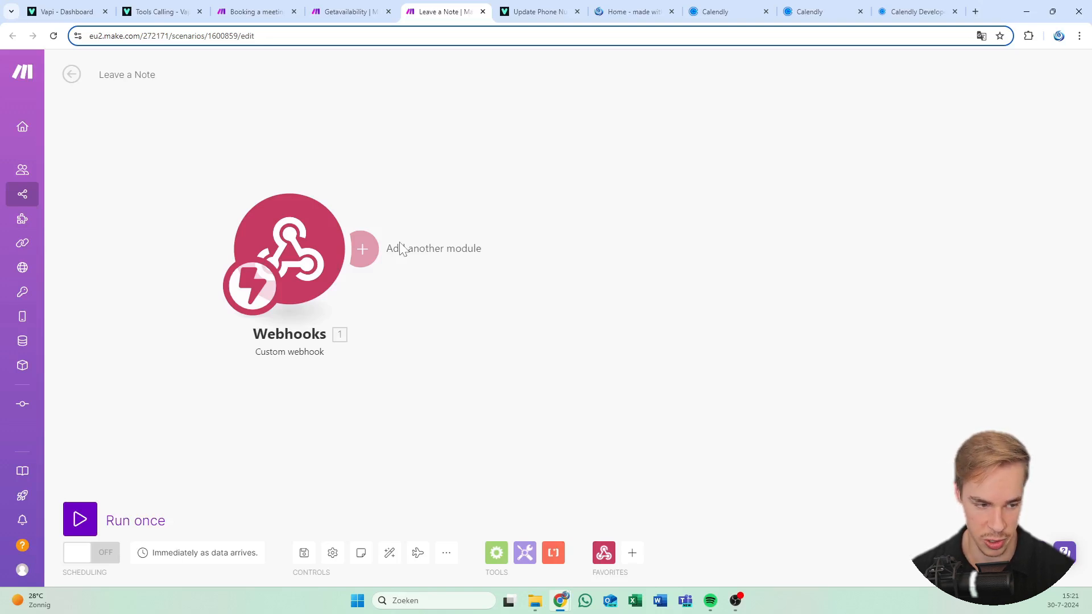
left_click(401, 249)
scroll(685, 312, "down", 2)
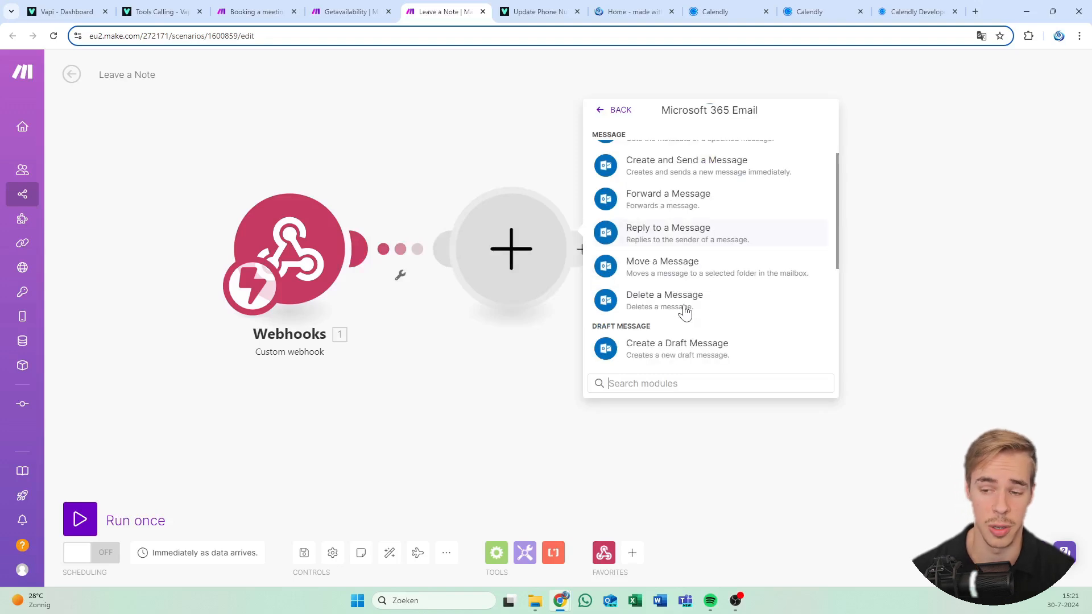
scroll(677, 273, "down", 1)
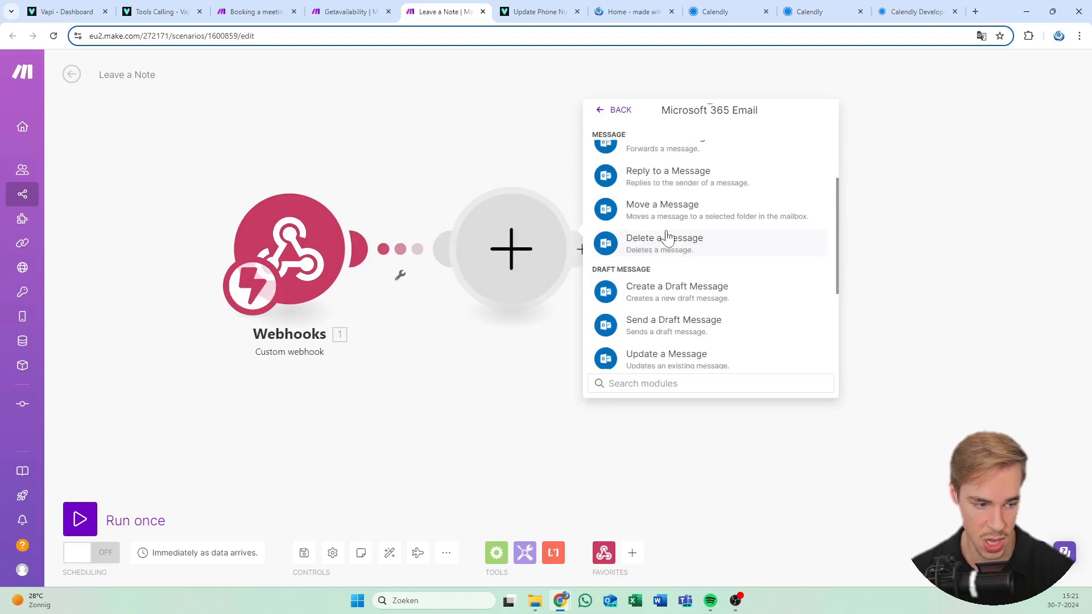
scroll(725, 296, "up", 3)
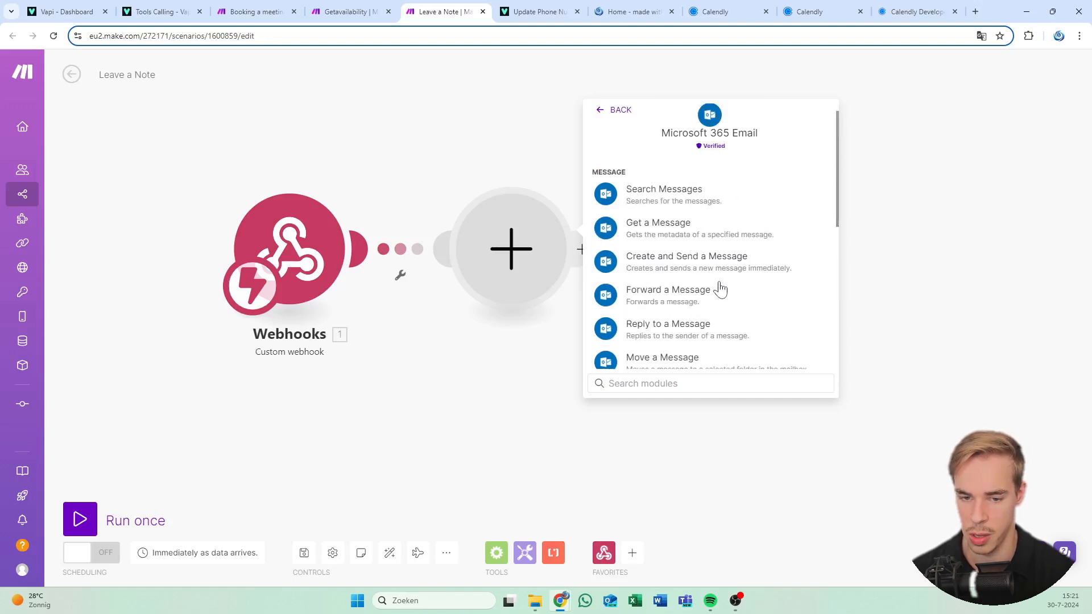
left_click(719, 262)
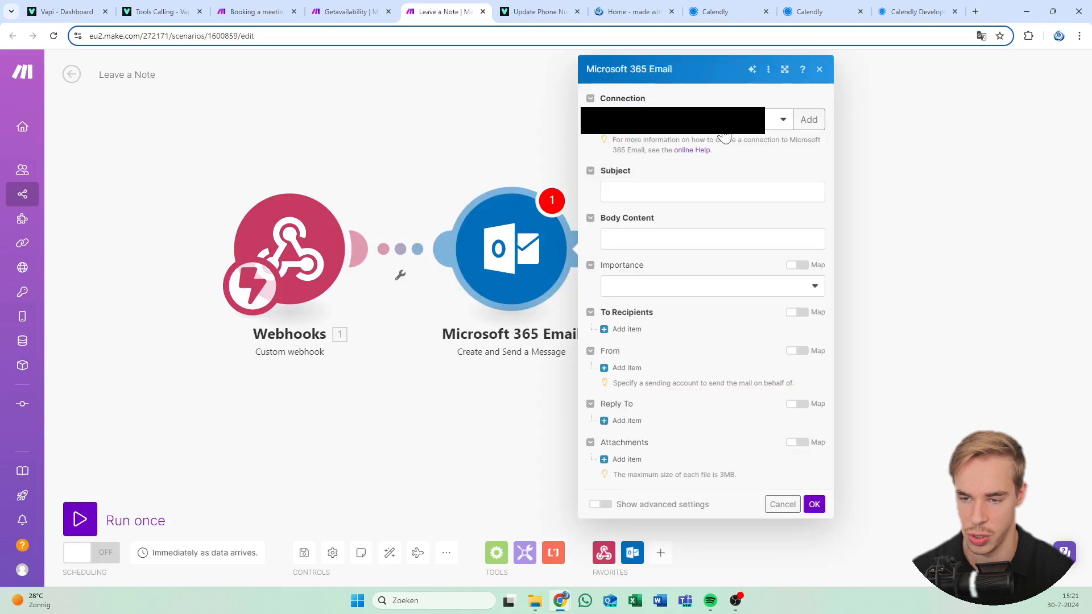
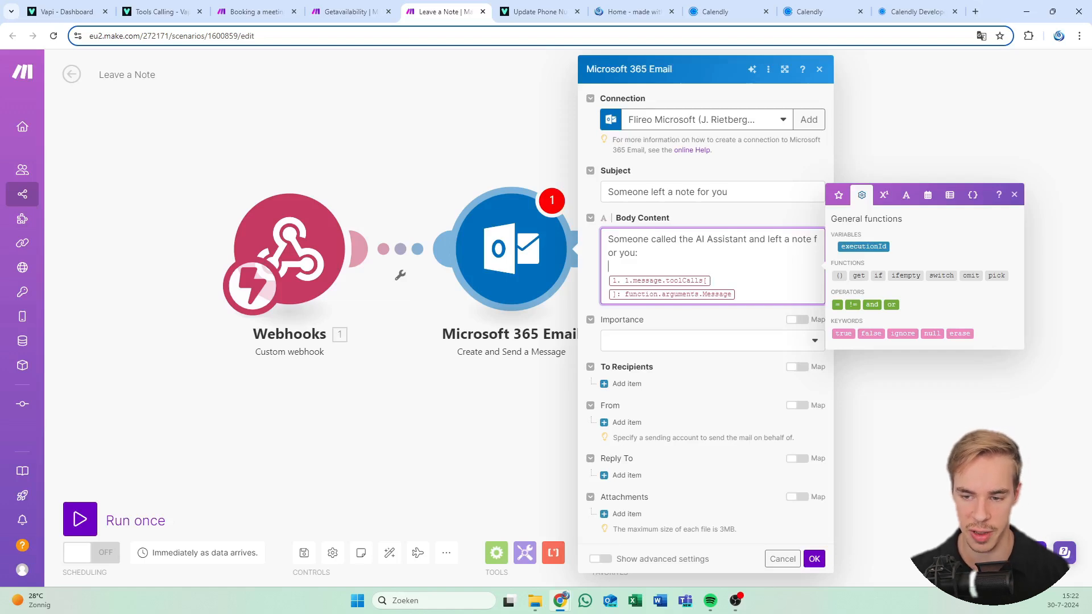
Add a To Recipients entry with the recipient's e-mail address and name
left_click(838, 197)
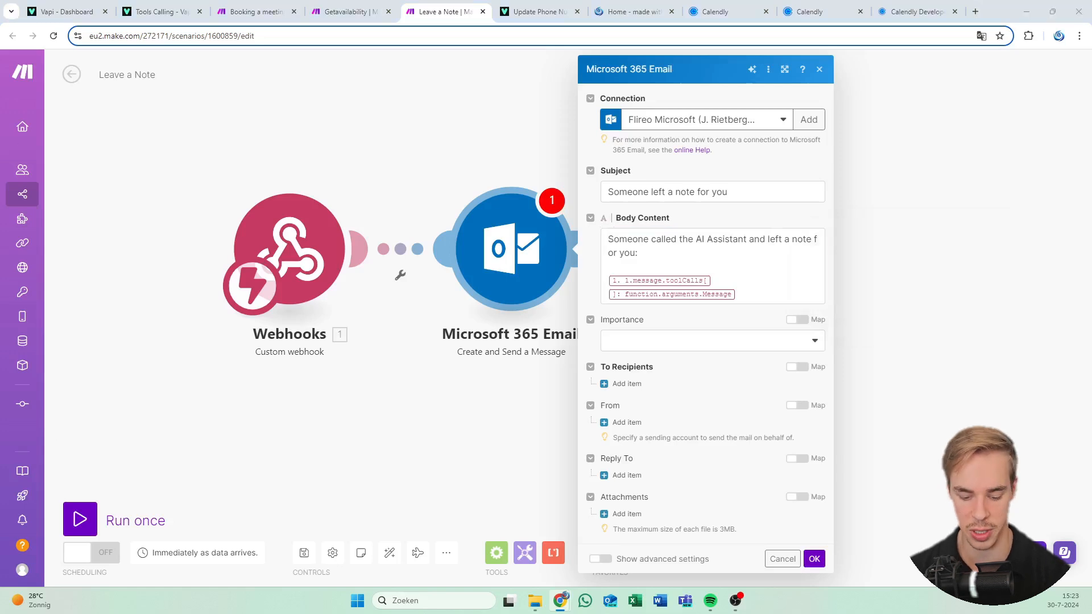
left_click(633, 387)
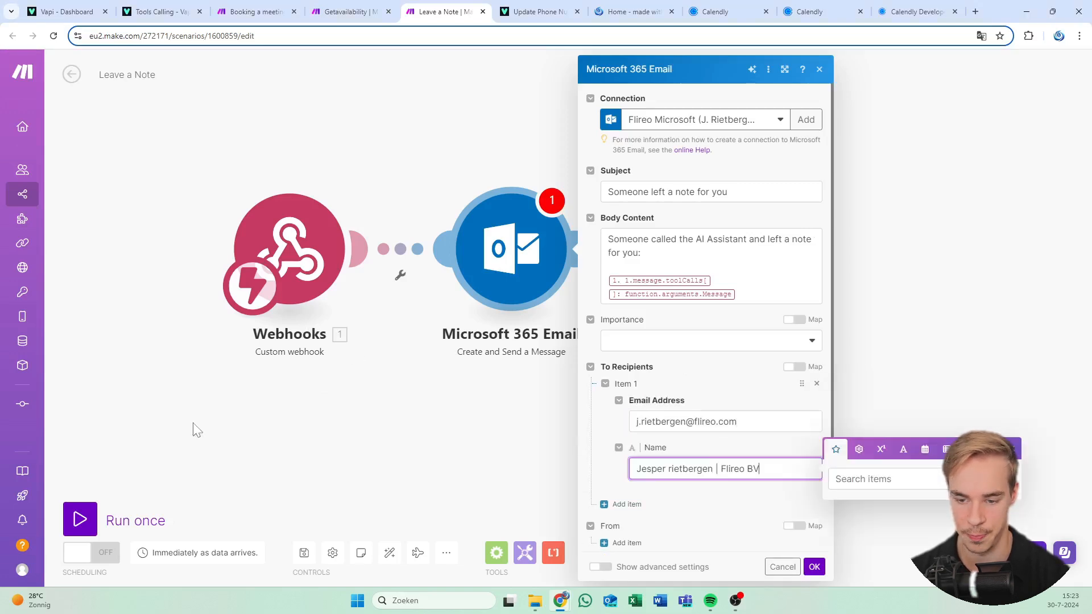
scroll(673, 419, "down", 2)
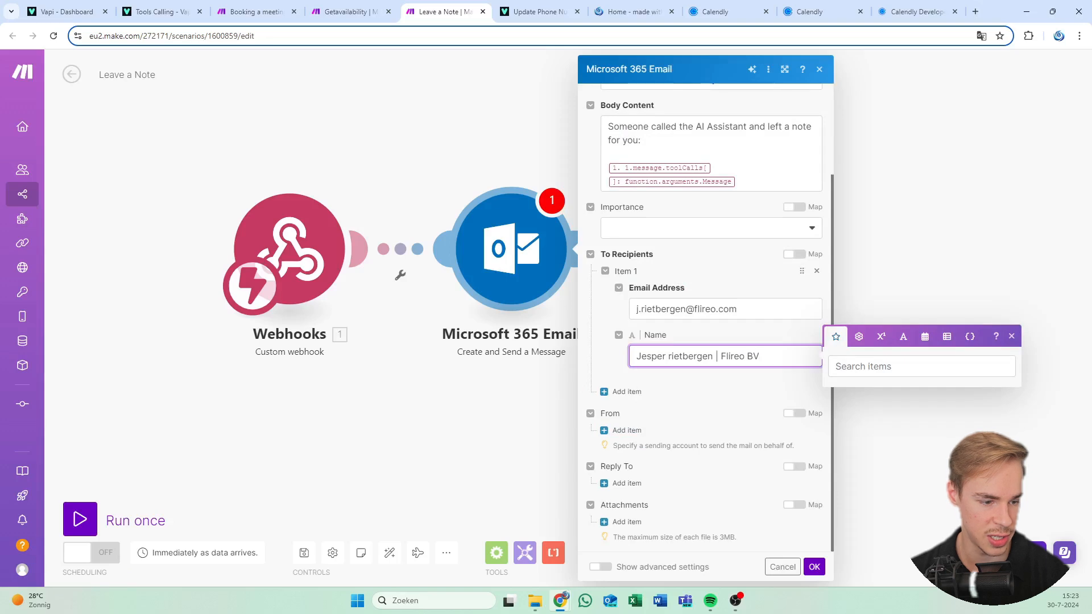
In advanced settings, set Body Content Type to Text and save the email module
left_click(598, 566)
scroll(690, 295, "up", 2)
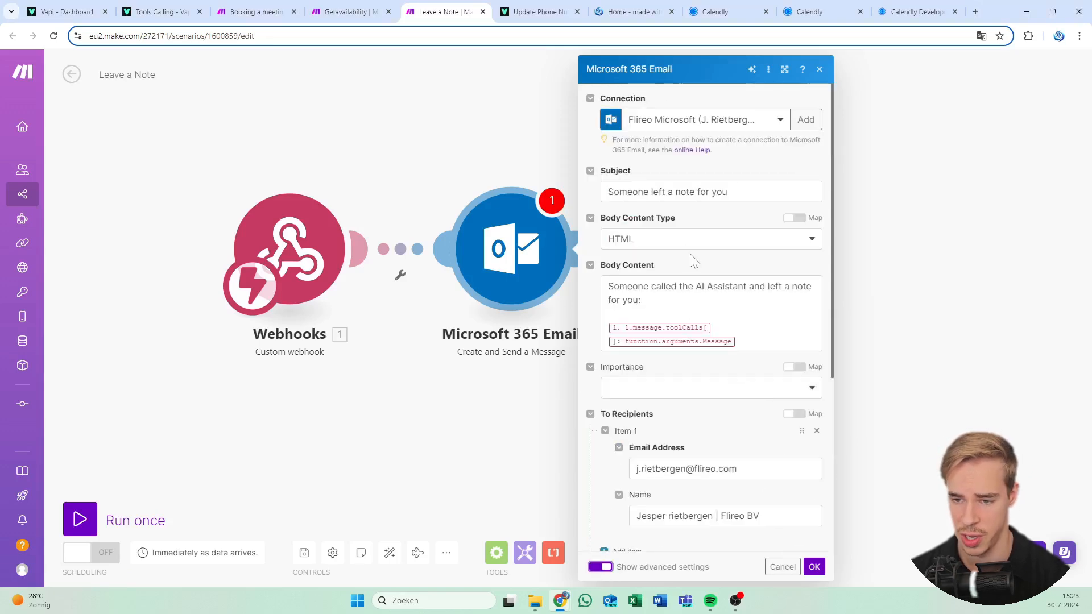
left_click(676, 239)
left_click(653, 277)
scroll(680, 356, "down", 4)
scroll(710, 364, "up", 4)
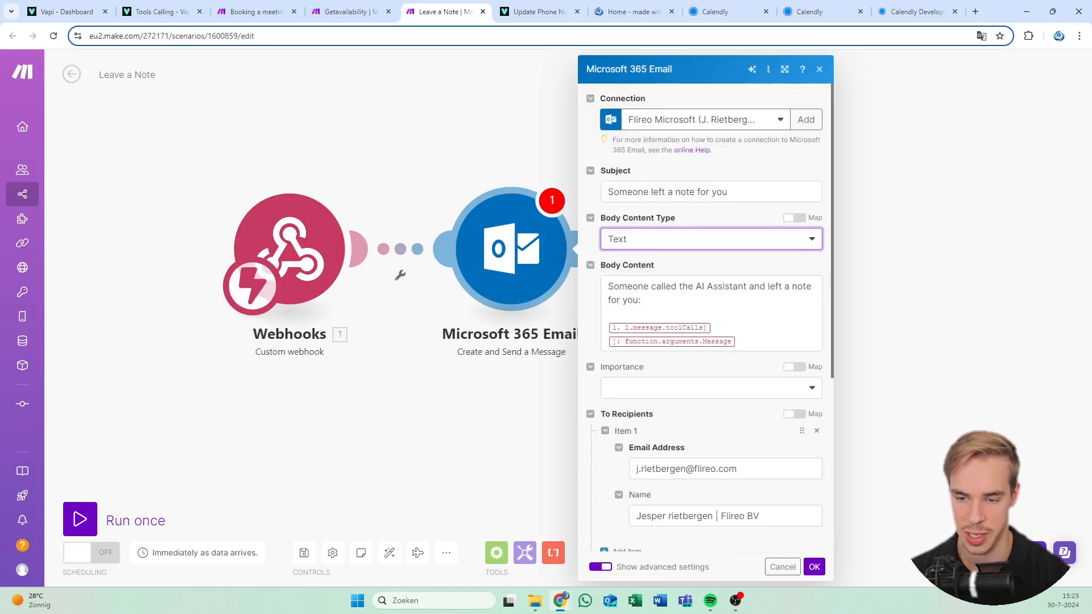
left_click(711, 315)
left_click(814, 568)
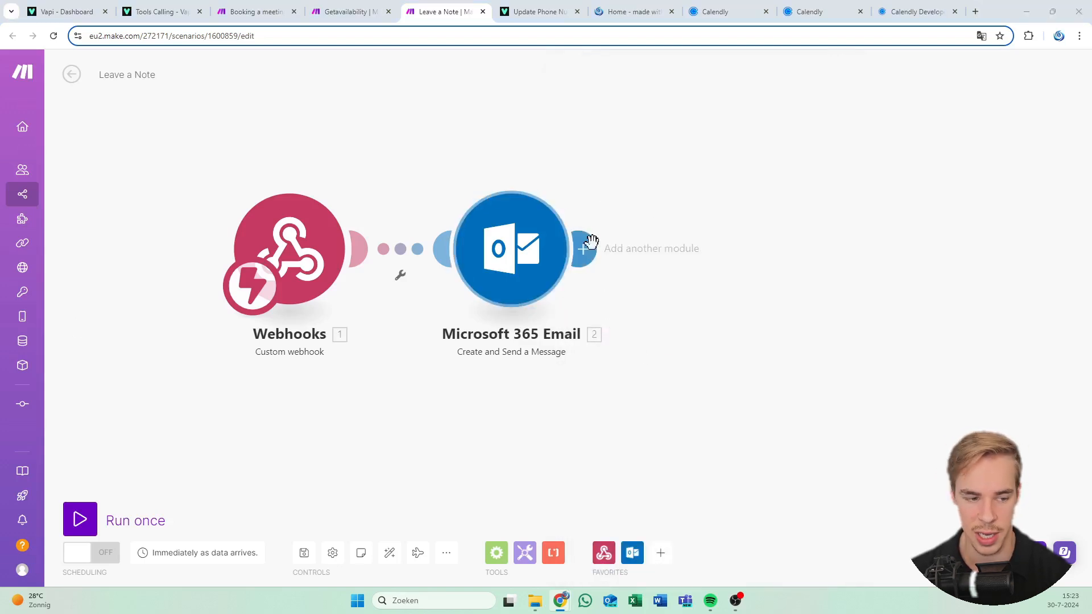
Add a Webhook response module after the email step, with the pasted JSON success body
left_click(585, 249)
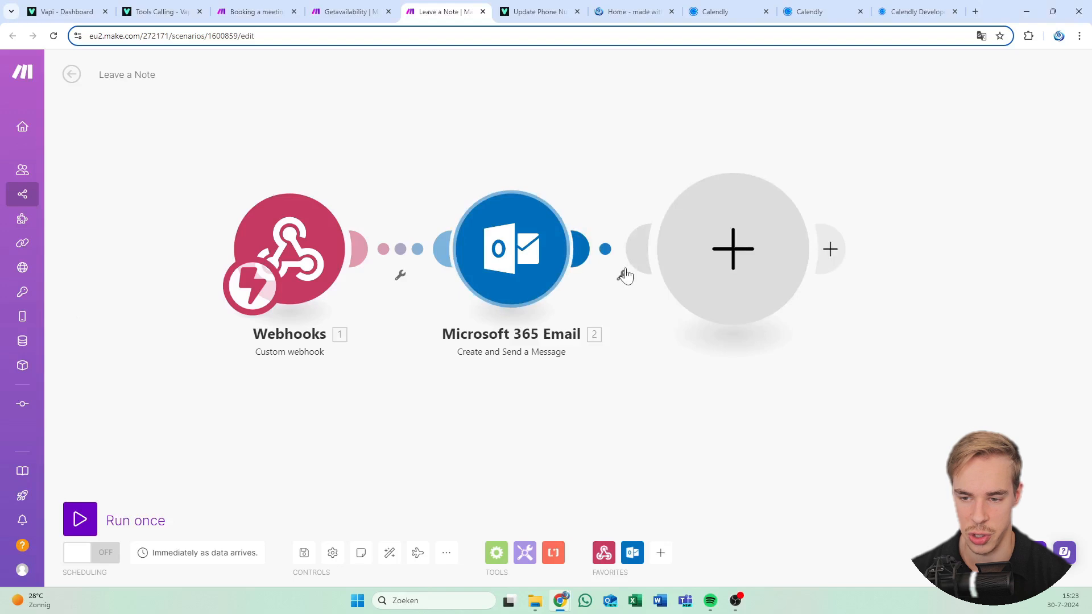
left_click(764, 257)
left_click(875, 152)
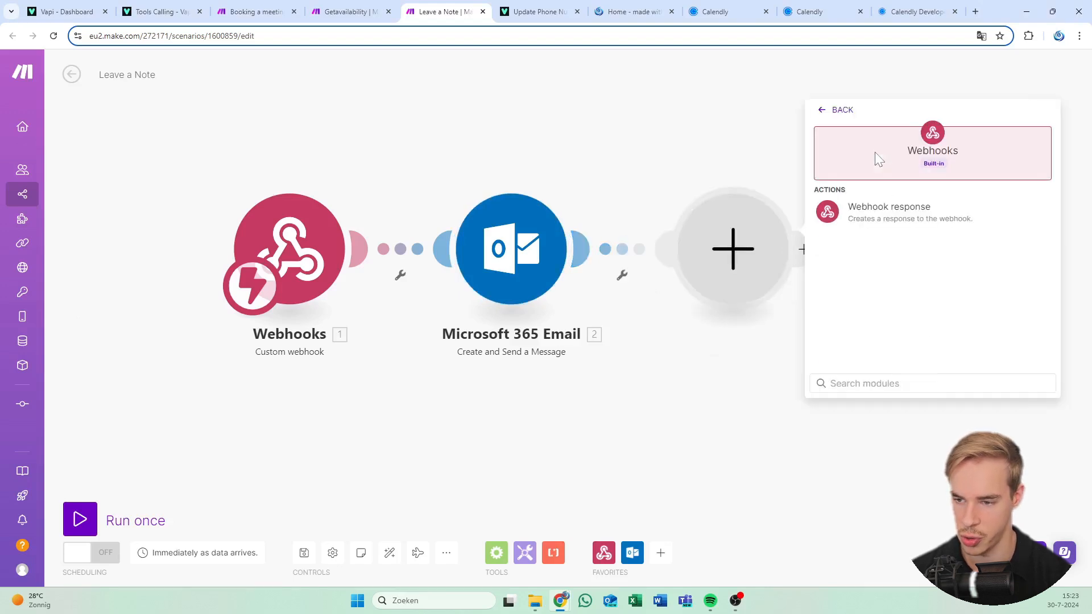
left_click(883, 210)
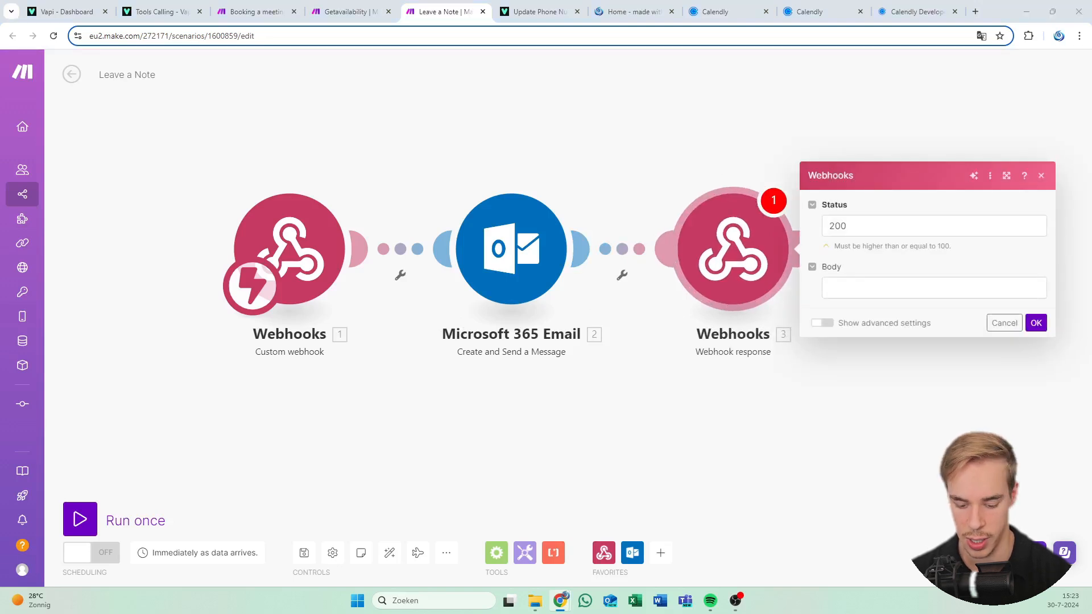
type("{ \"results\": [ { \"toolCallId\": \"1. message.toolCalls[]: id\", \"result\": \"Succesfully left a note!\" } ] }")
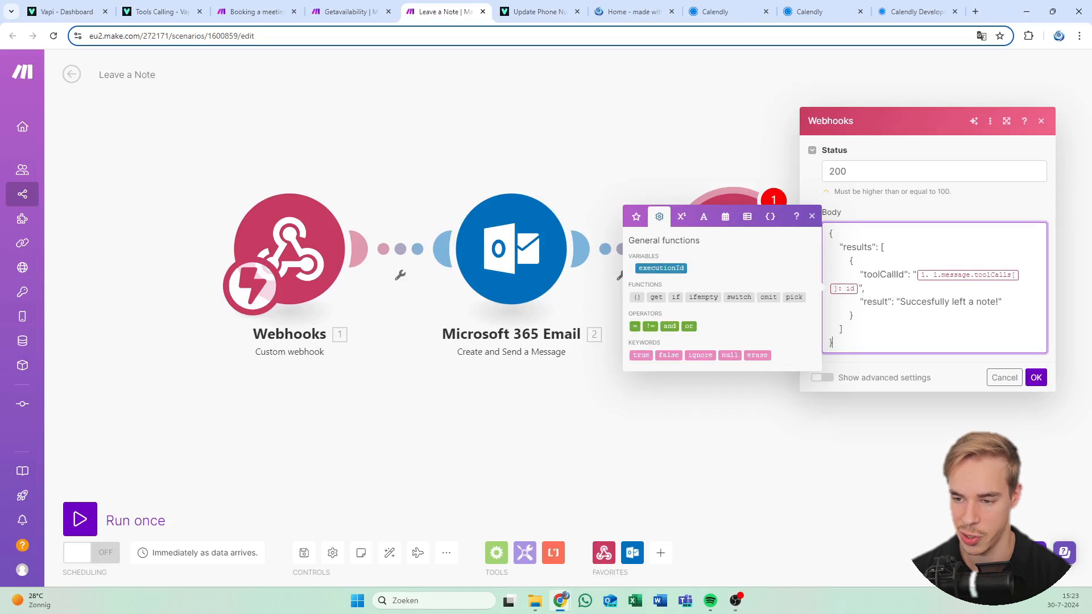
left_click_drag(999, 302, 901, 302)
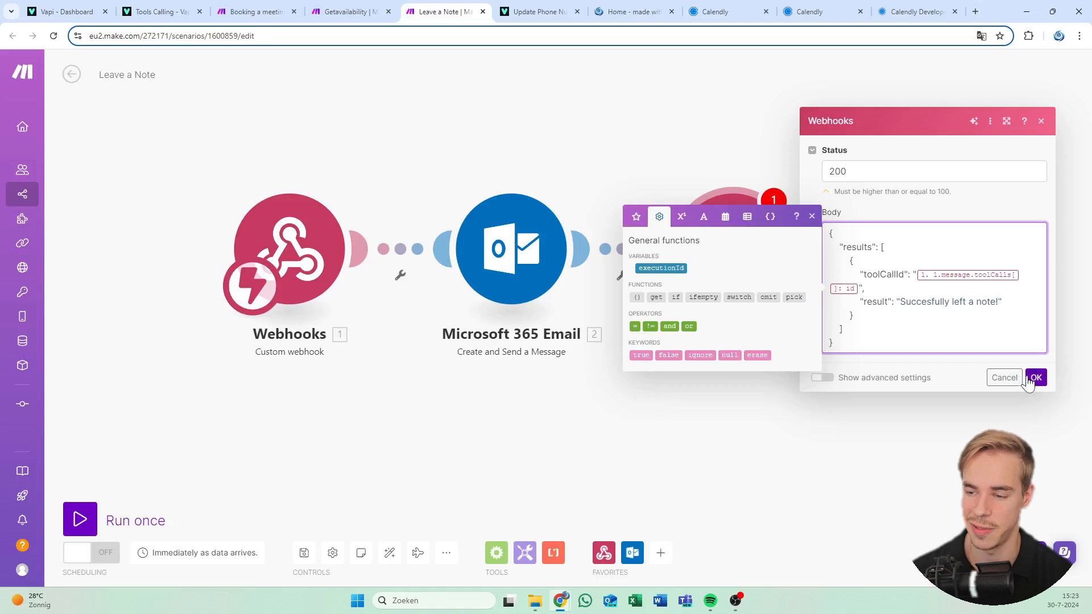
left_click(1037, 378)
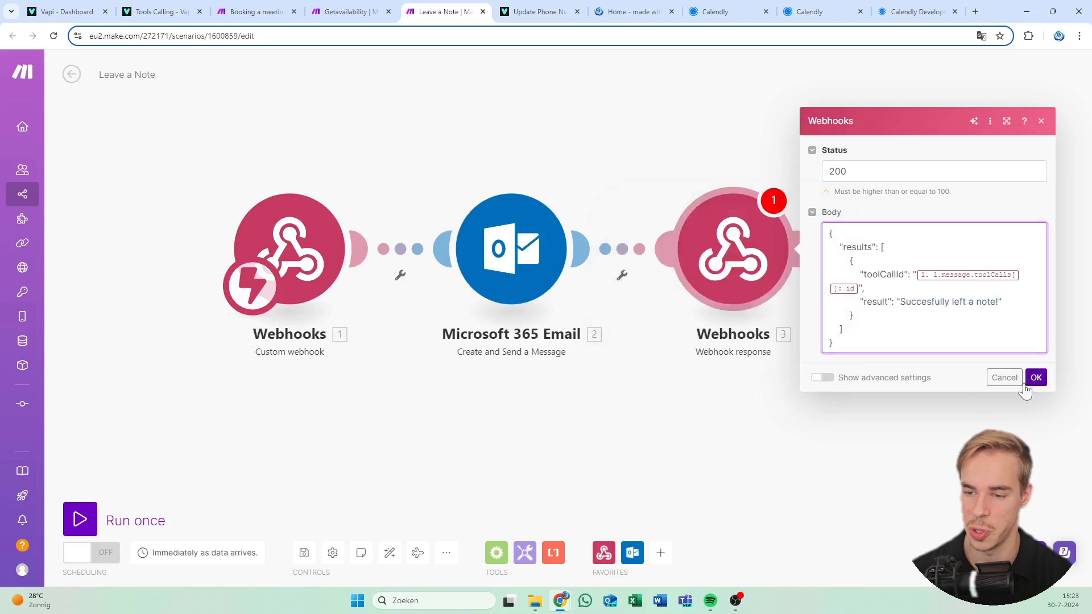
Save the Leave a Note scenario and switch its scheduling on
left_click(304, 553)
left_click(98, 560)
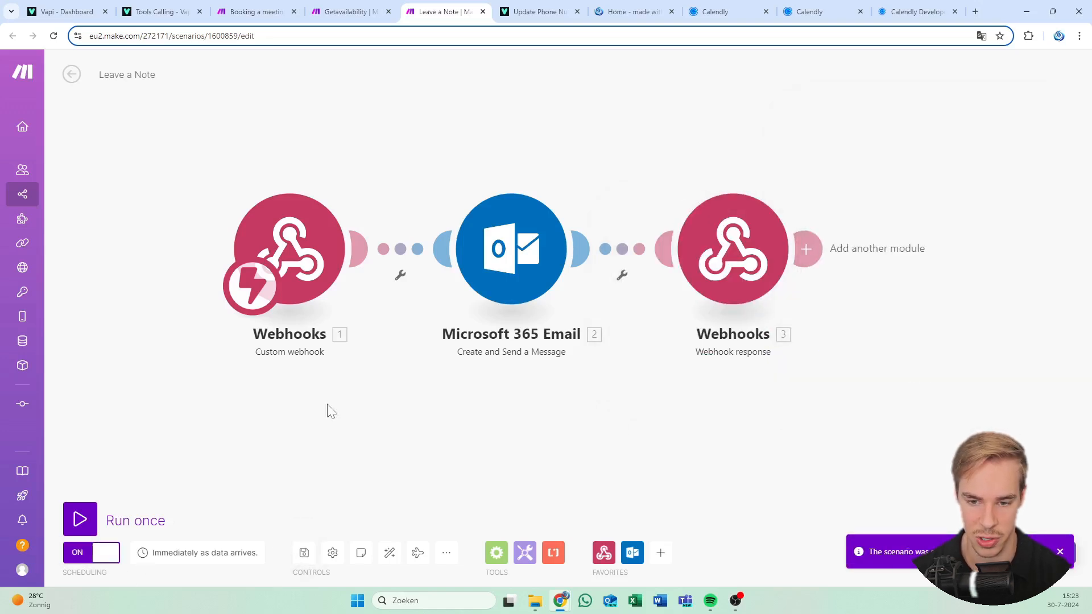
left_click_drag(546, 159, 541, 130)
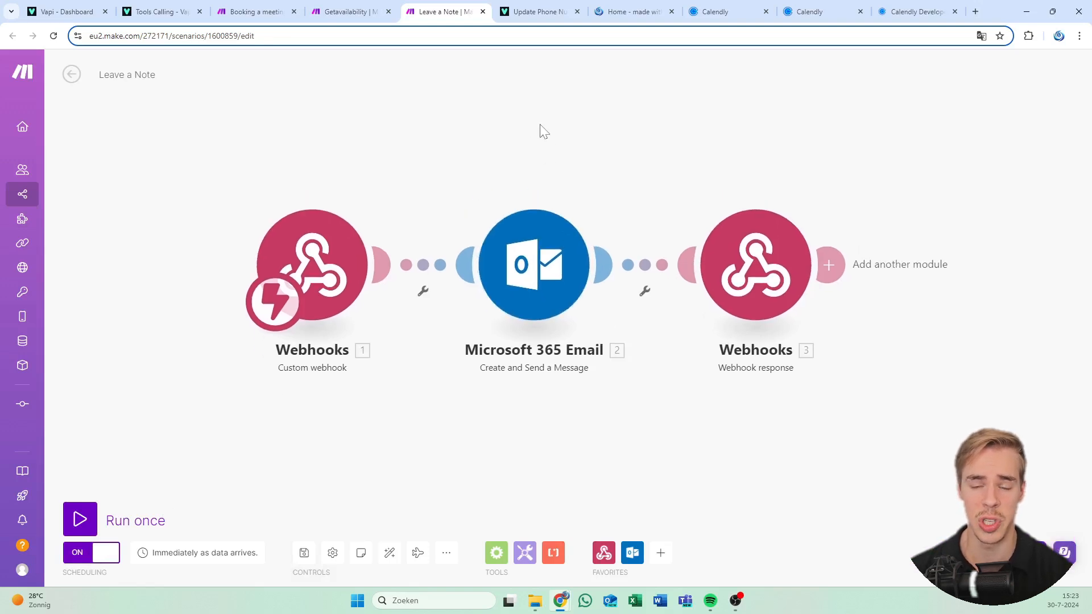
mouse_move(382, 7)
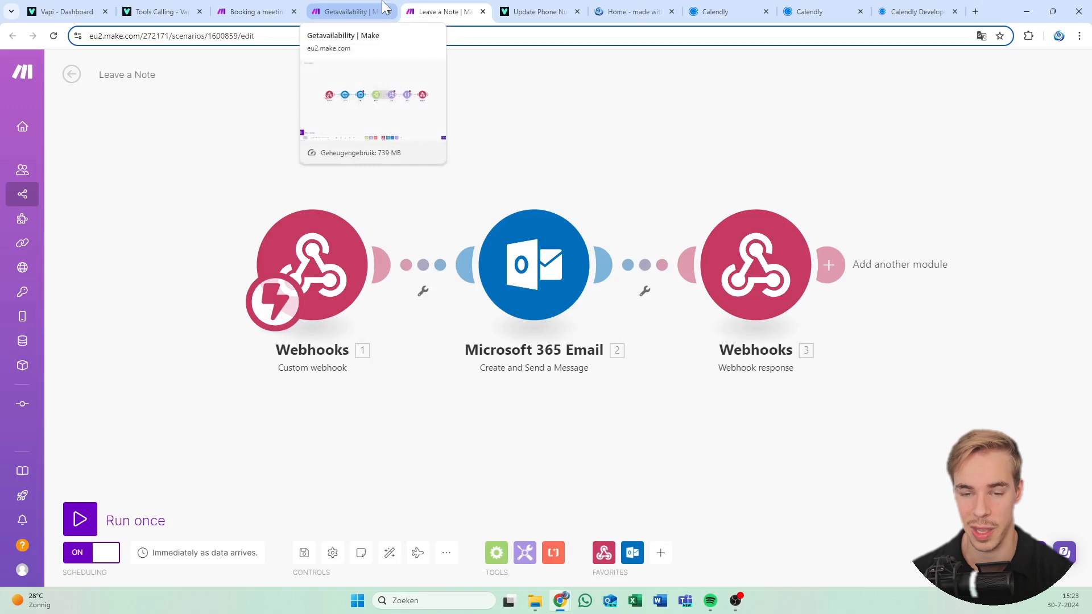
Save the Booking a meeting and Getavailability scenarios, saving anyway despite warnings
left_click(382, 8)
left_click(279, 9)
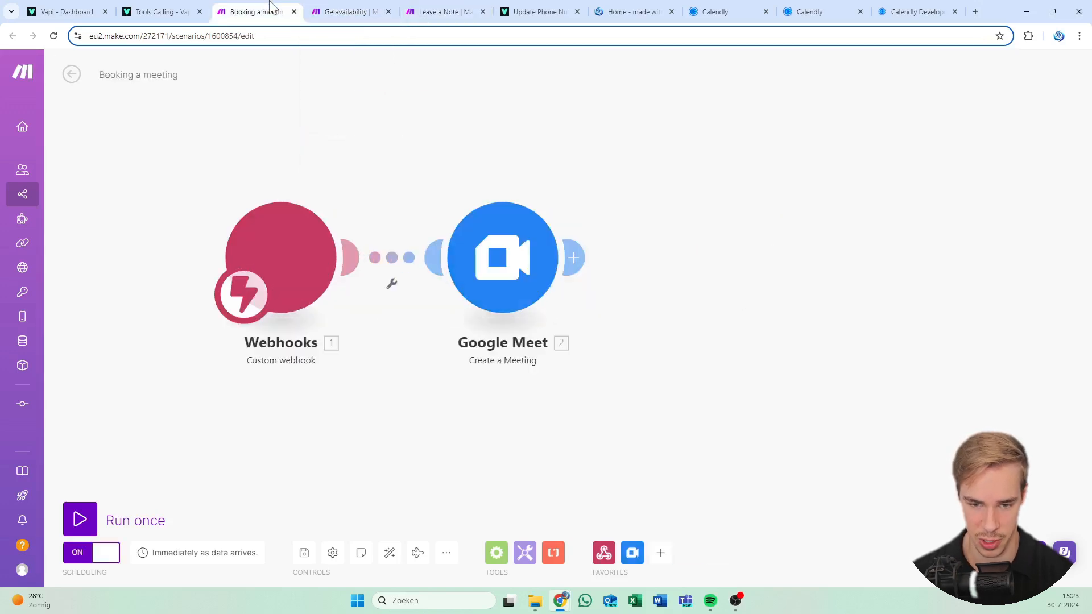
left_click(306, 555)
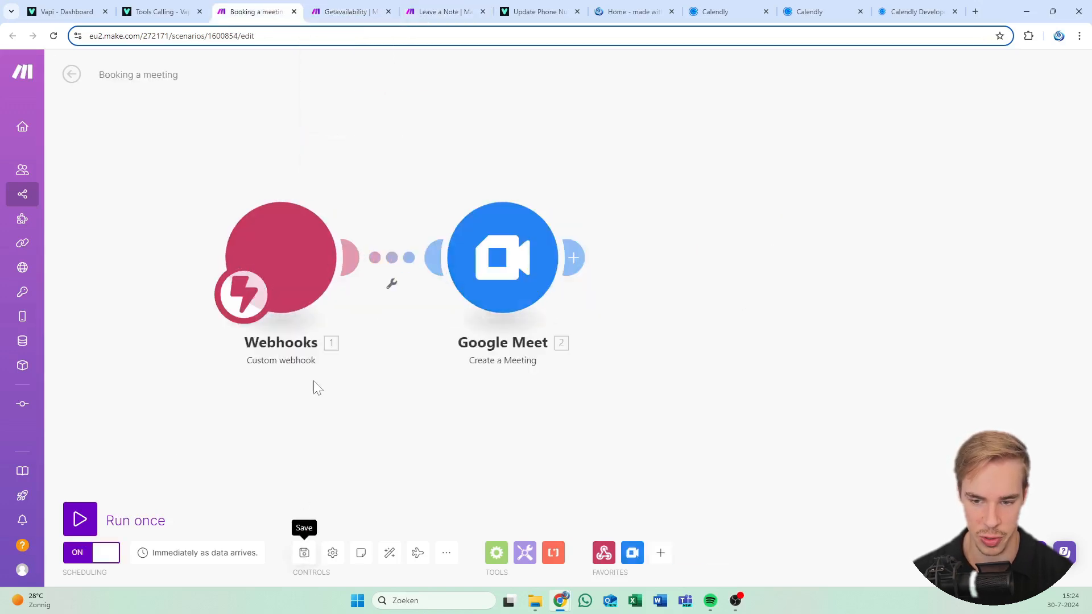
left_click(348, 7)
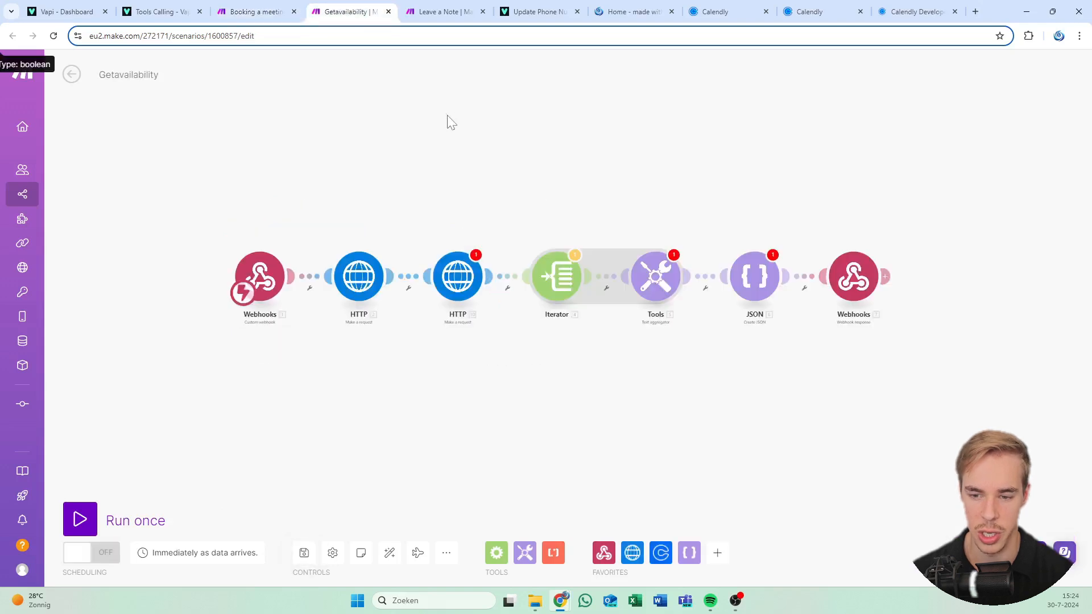
left_click(304, 553)
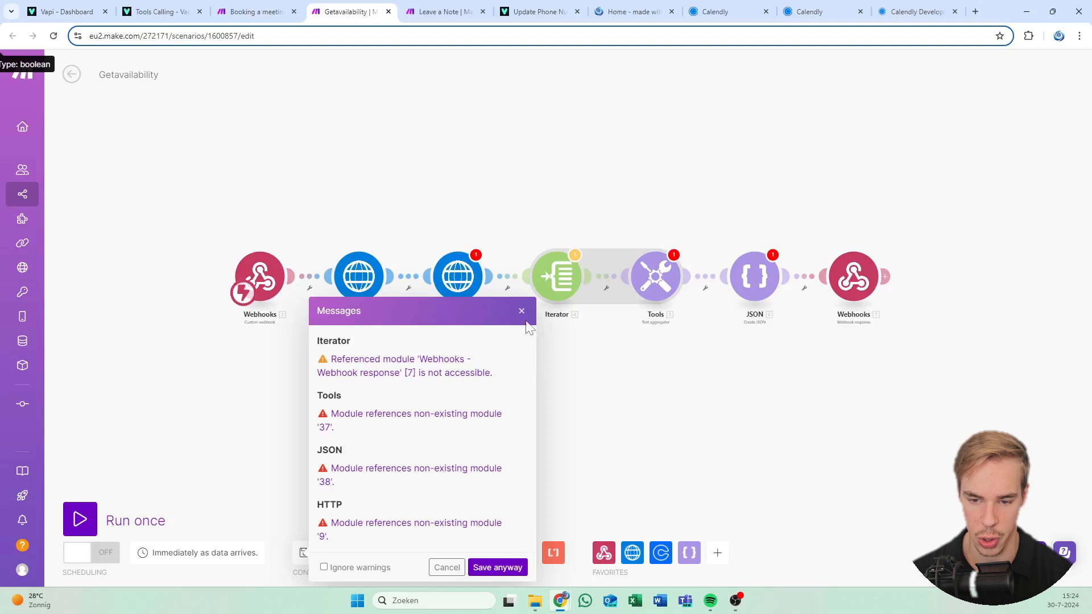
left_click(499, 569)
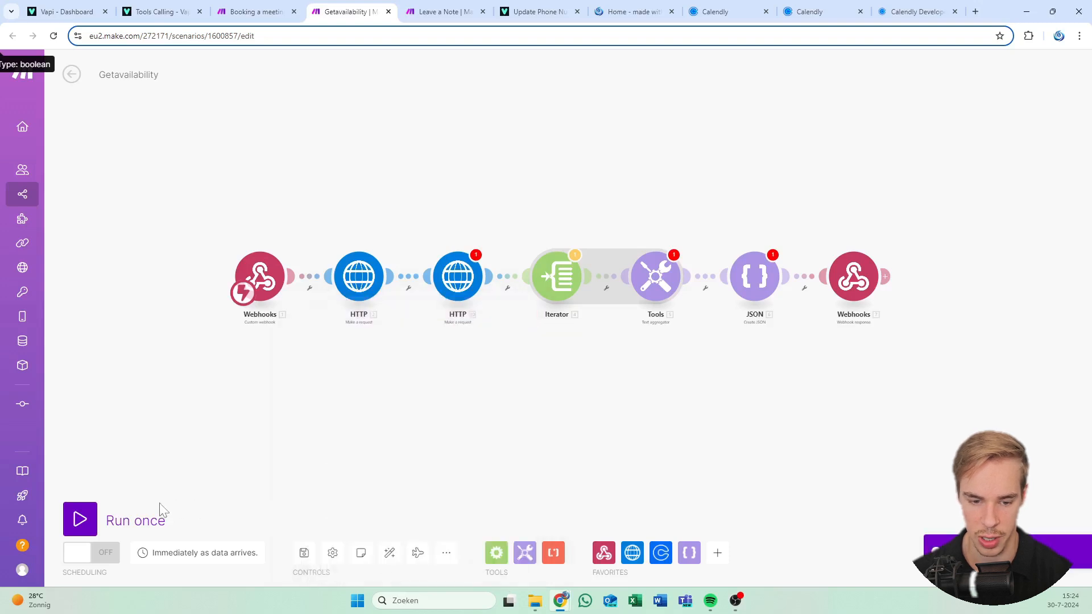
Run only Getavailability's Webhooks module so it waits for incoming data
left_click(81, 519)
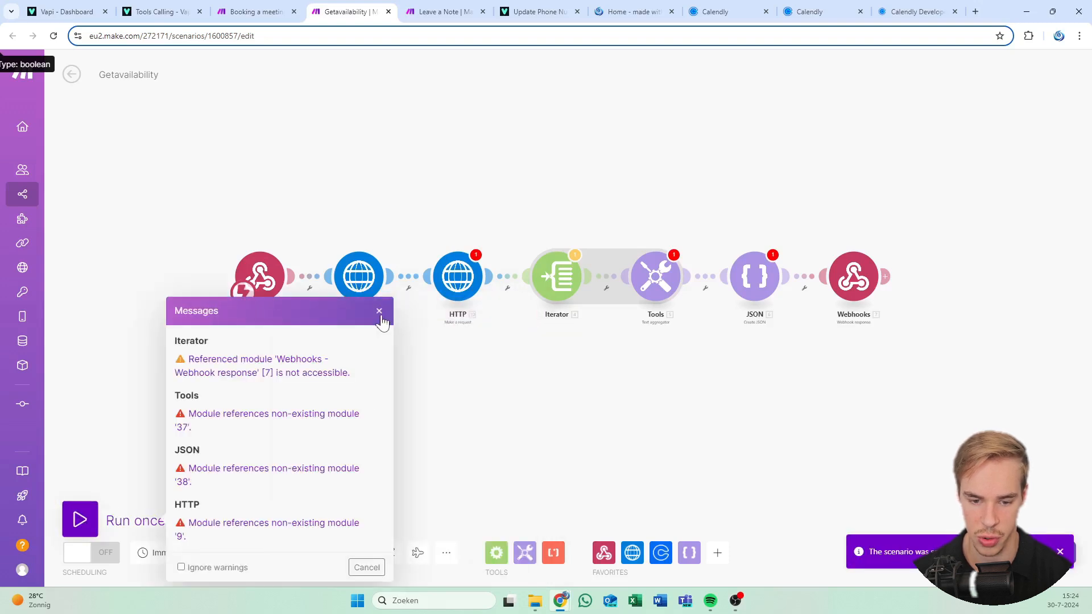
left_click(235, 568)
left_click(378, 573)
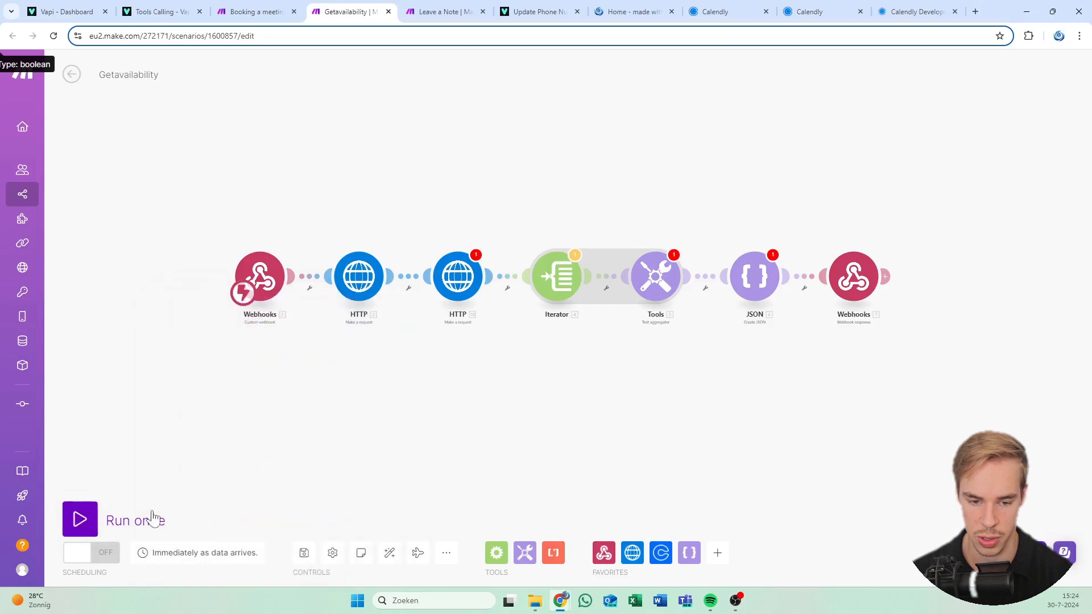
left_click(80, 519)
left_click(379, 311)
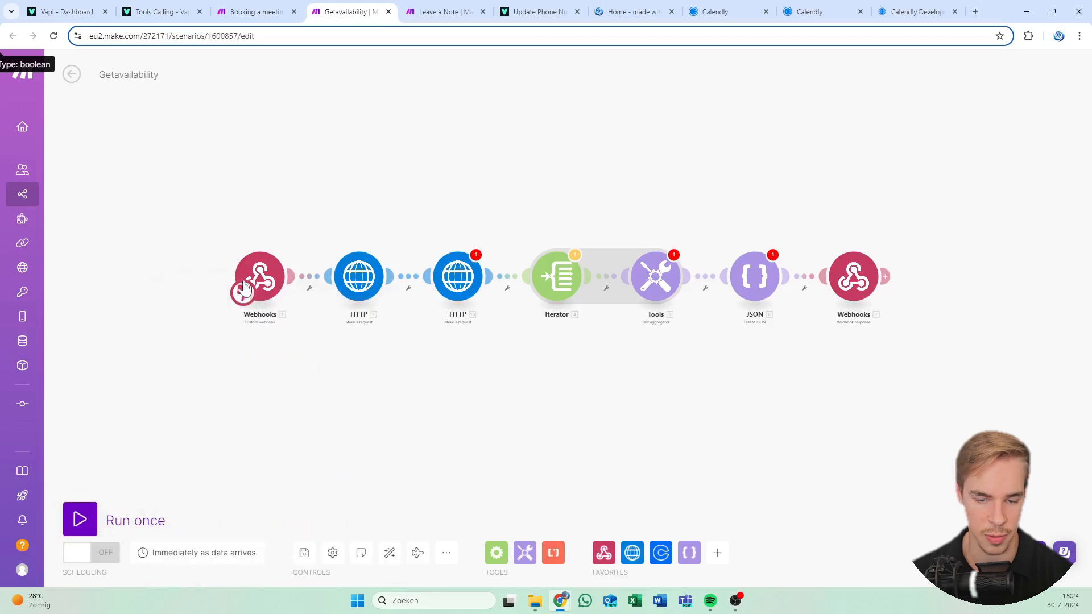
scroll(261, 407, "up", 3)
right_click(307, 285)
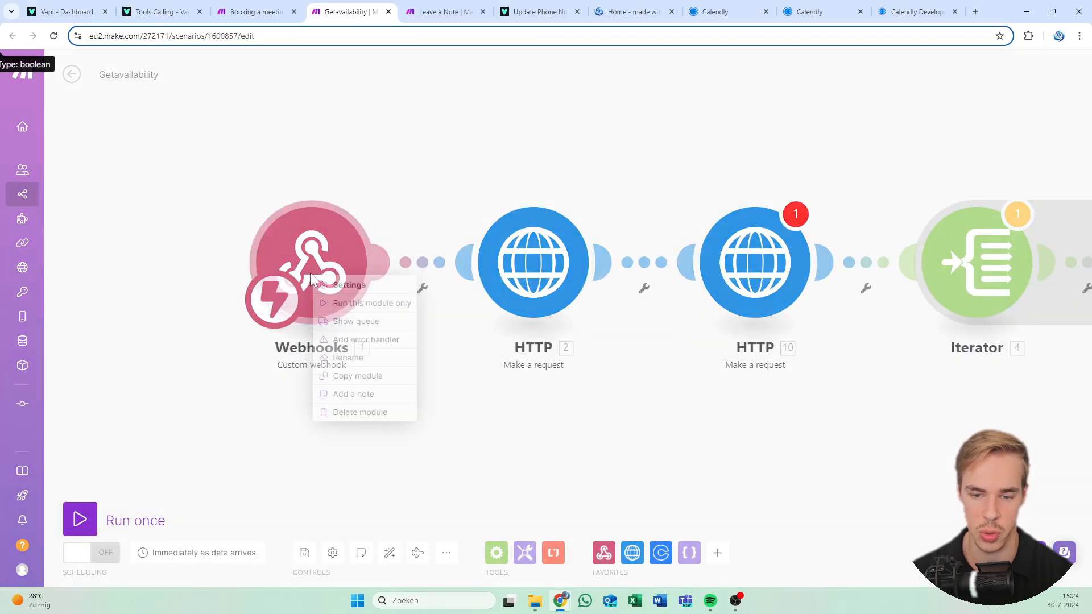
left_click(336, 303)
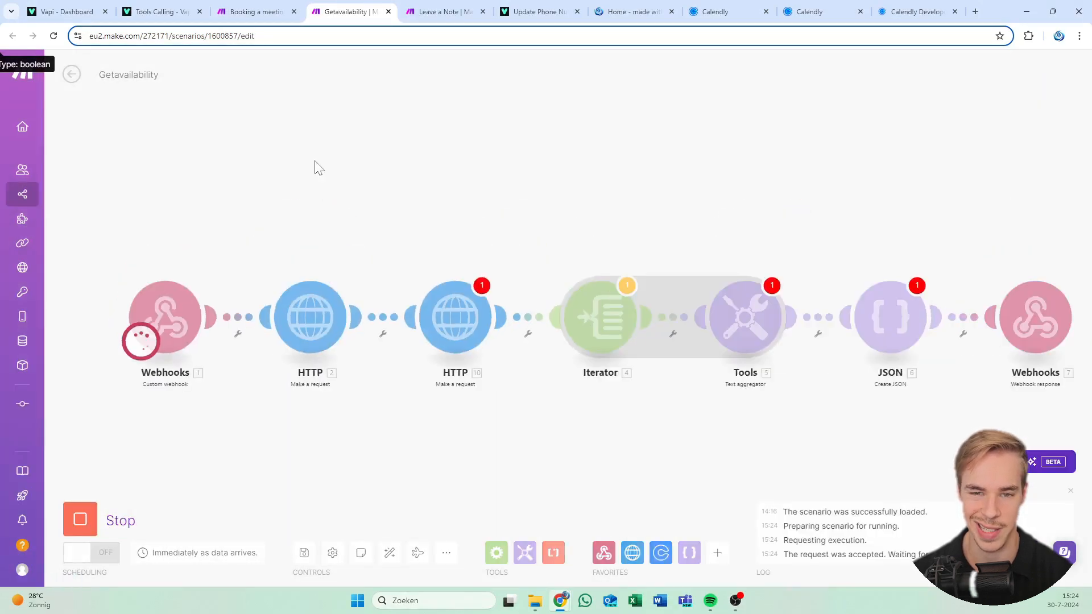
left_click(168, 6)
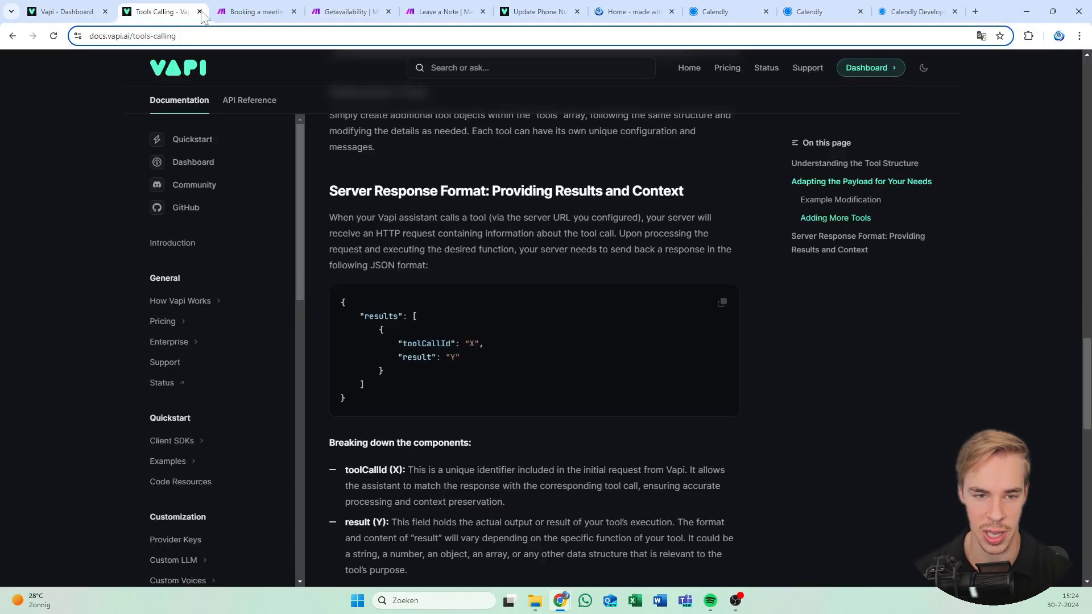
Open the 'Flireo book a meeting test' assistant in Vapi and start a web test call
left_click(64, 12)
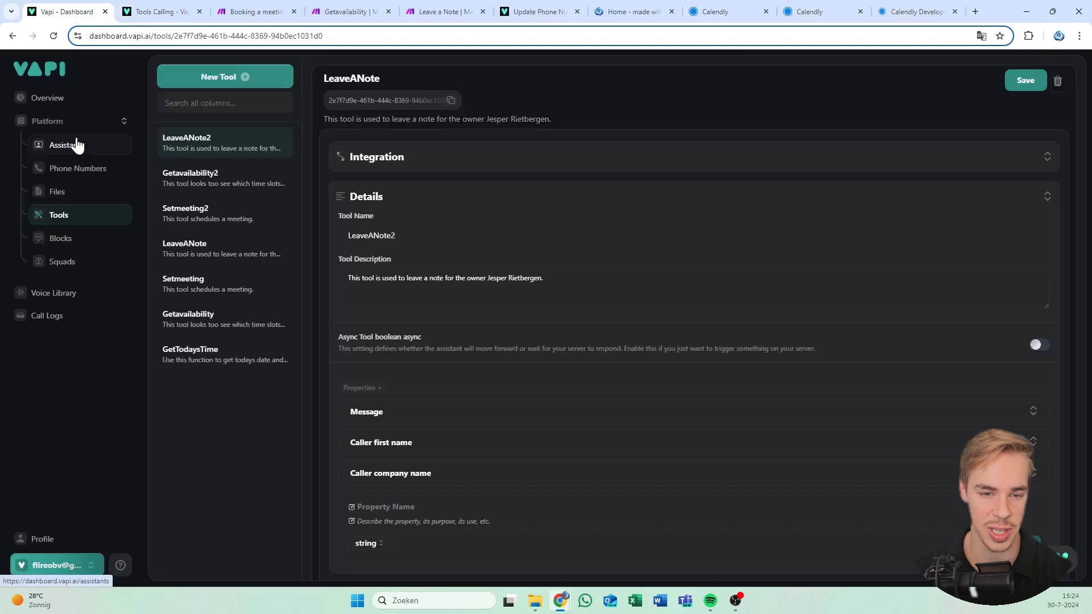
left_click(74, 160)
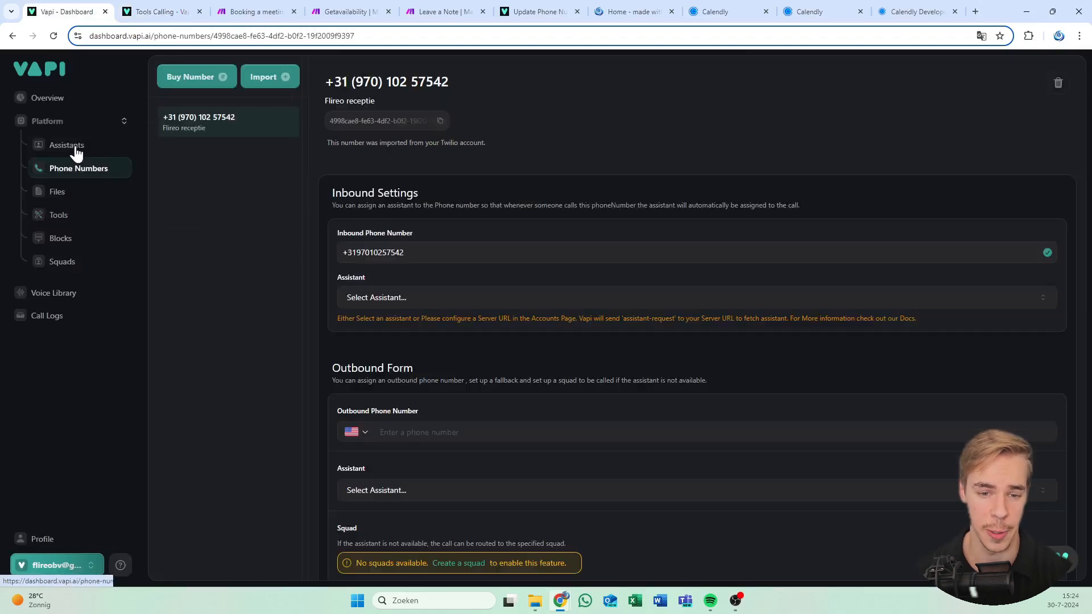
left_click(77, 152)
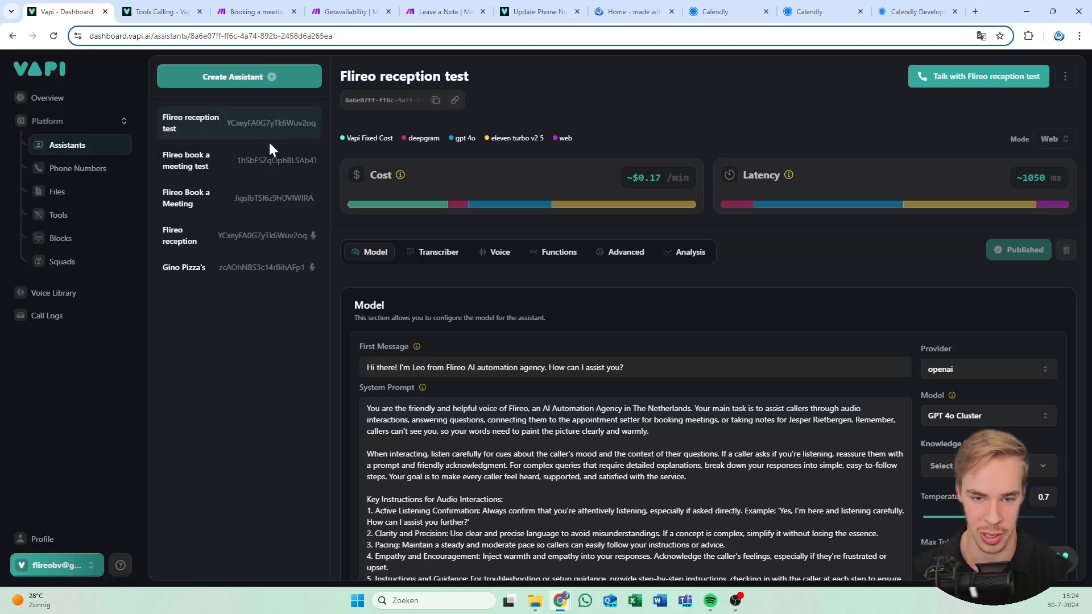
left_click(342, 11)
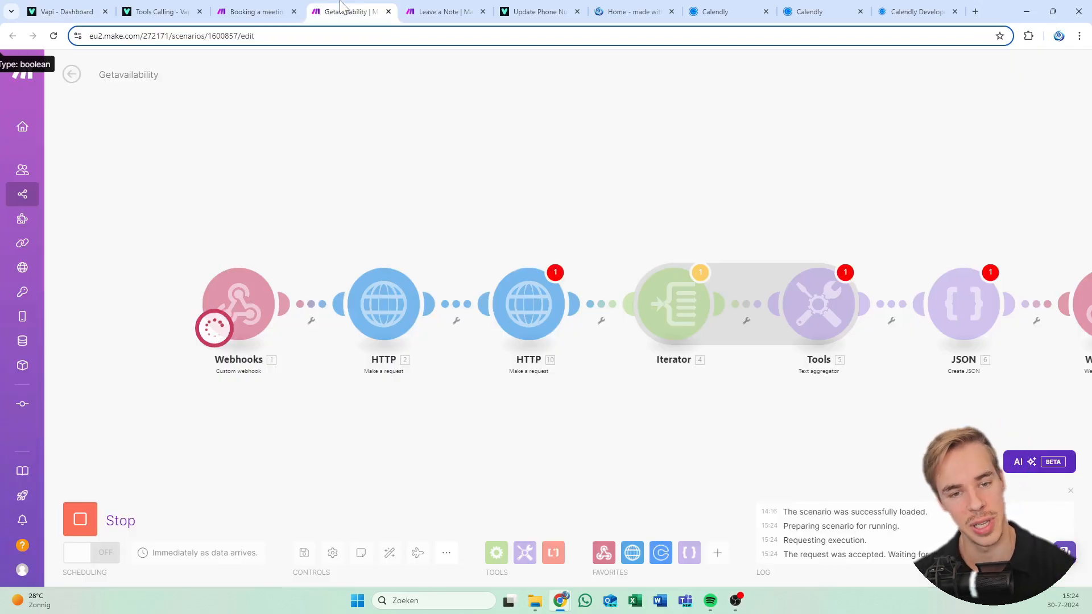
left_click(85, 8)
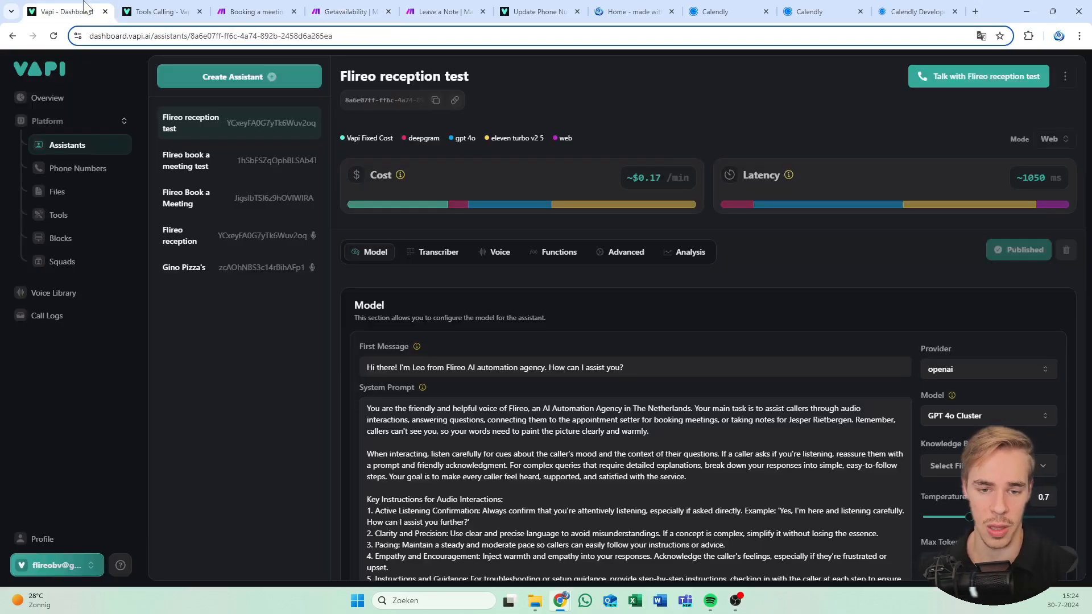
left_click(223, 170)
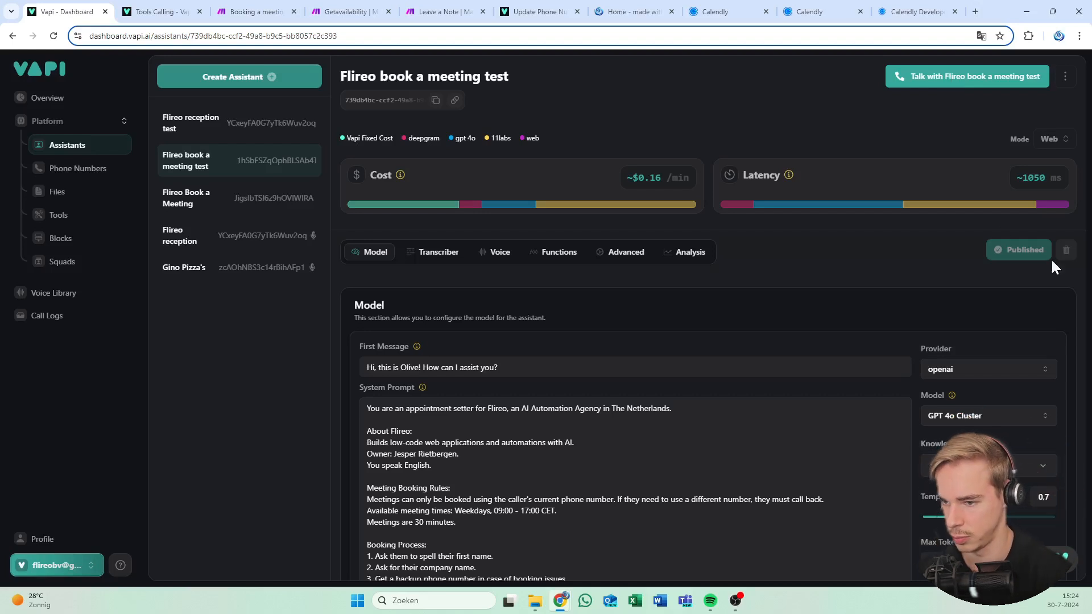
left_click(979, 81)
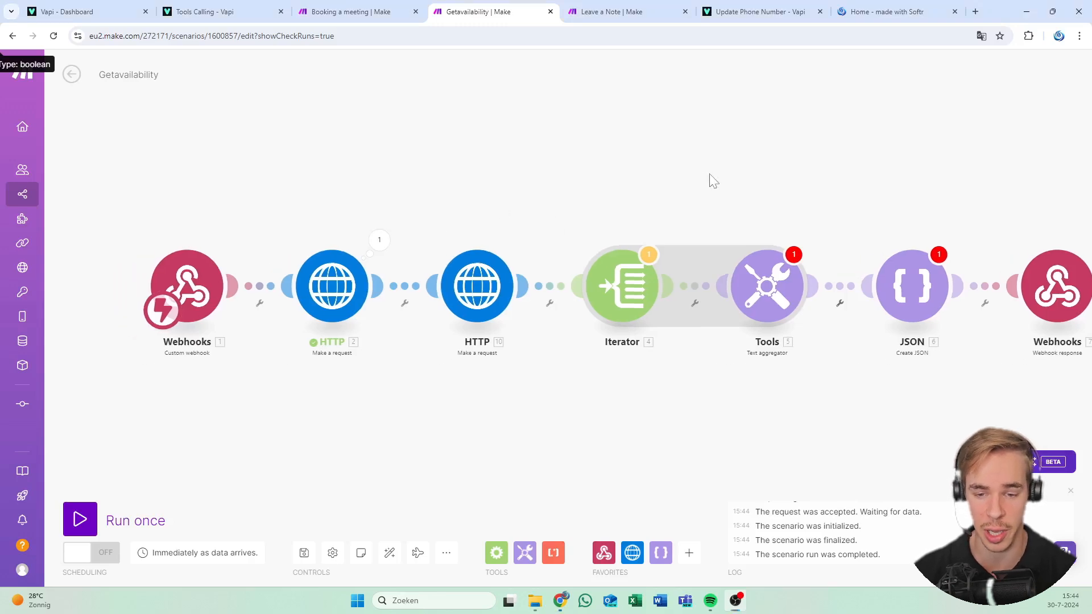
Run only HTTP module 2 and copy the Europe/Amsterdam datetime from its output Data
scroll(602, 278, "up", 3)
right_click(558, 242)
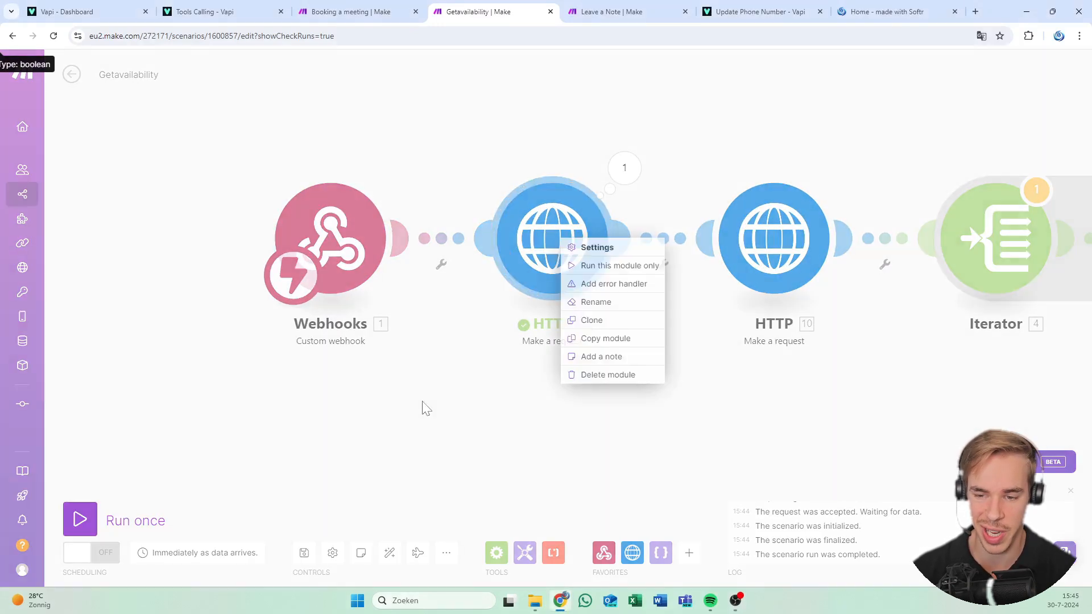
left_click(575, 265)
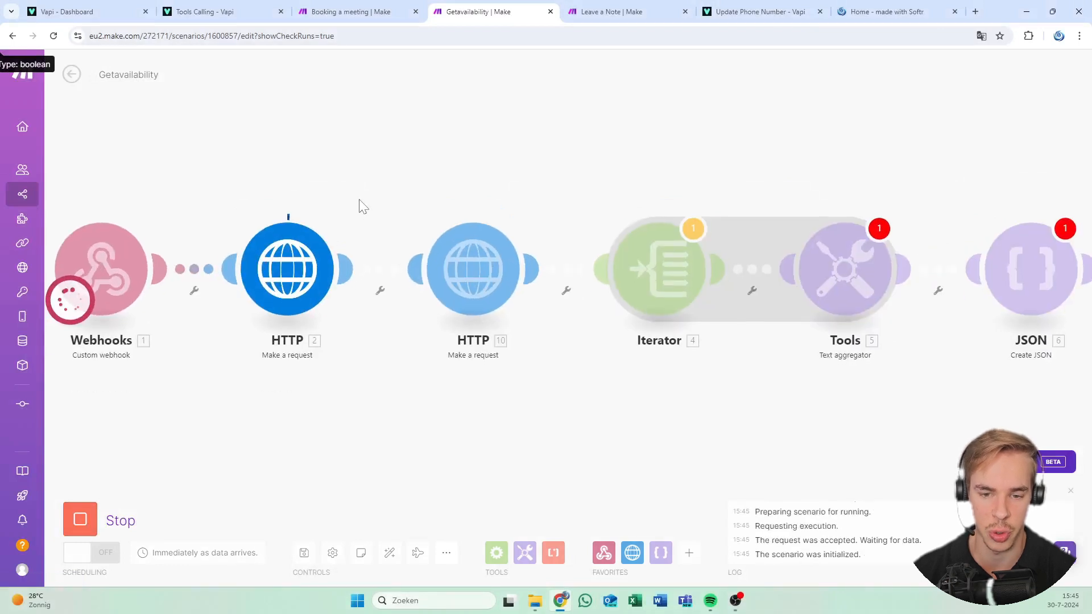
left_click(348, 210)
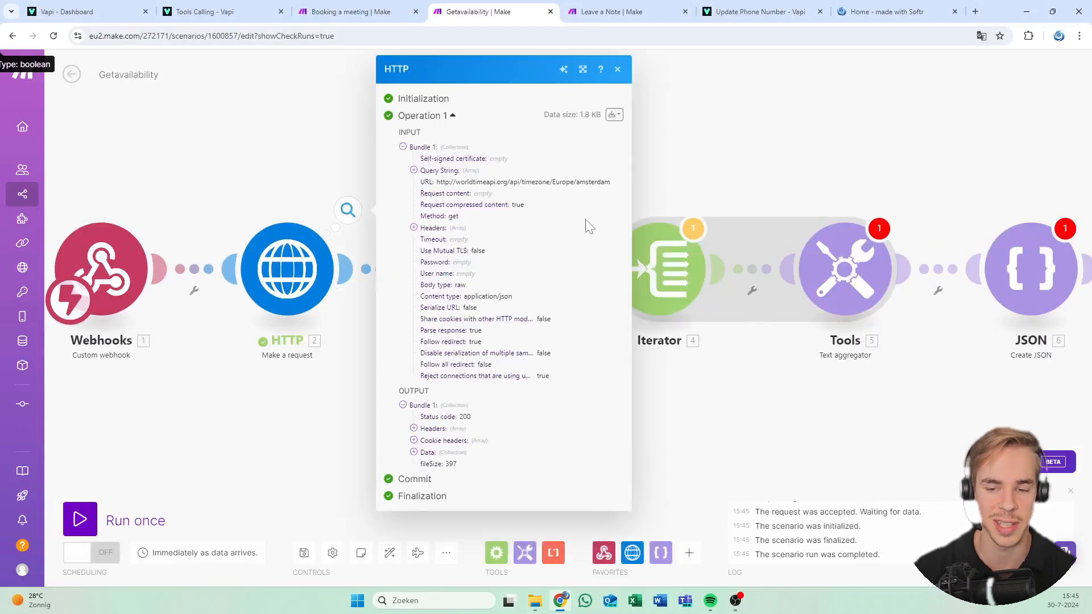
left_click(441, 429)
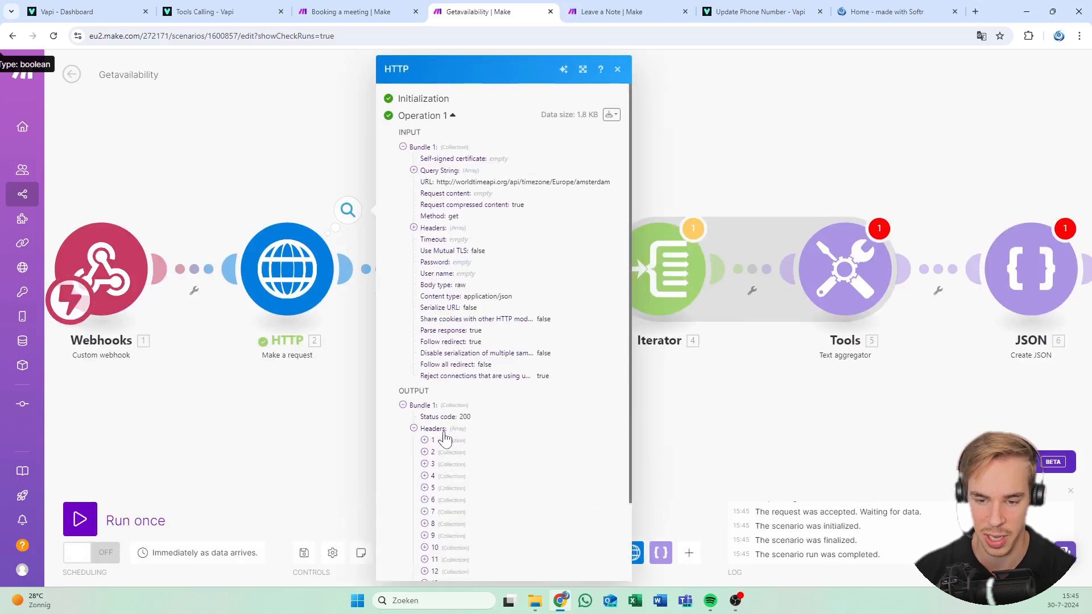
scroll(449, 448, "down", 3)
scroll(448, 448, "down", 2)
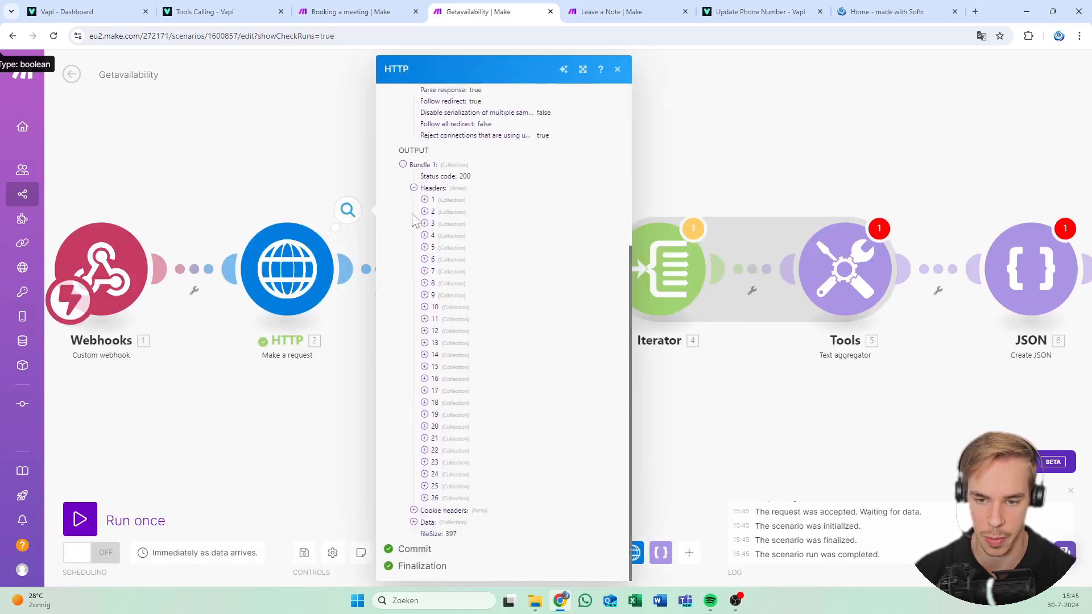
left_click(414, 183)
left_click(427, 452)
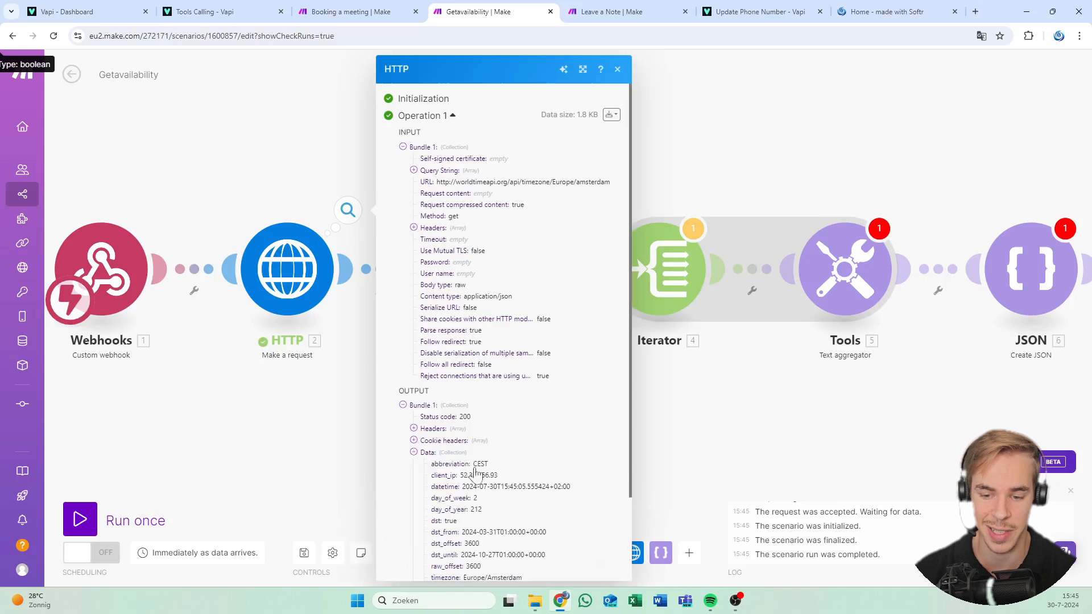
scroll(472, 469, "down", 2)
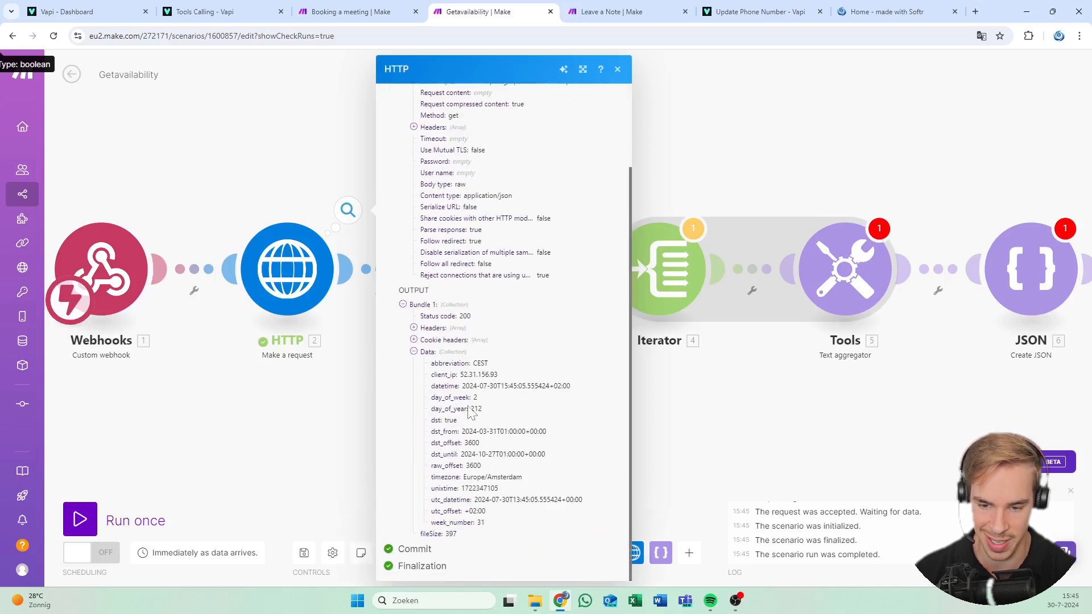
triple_click(493, 386)
key("ctrl+c")
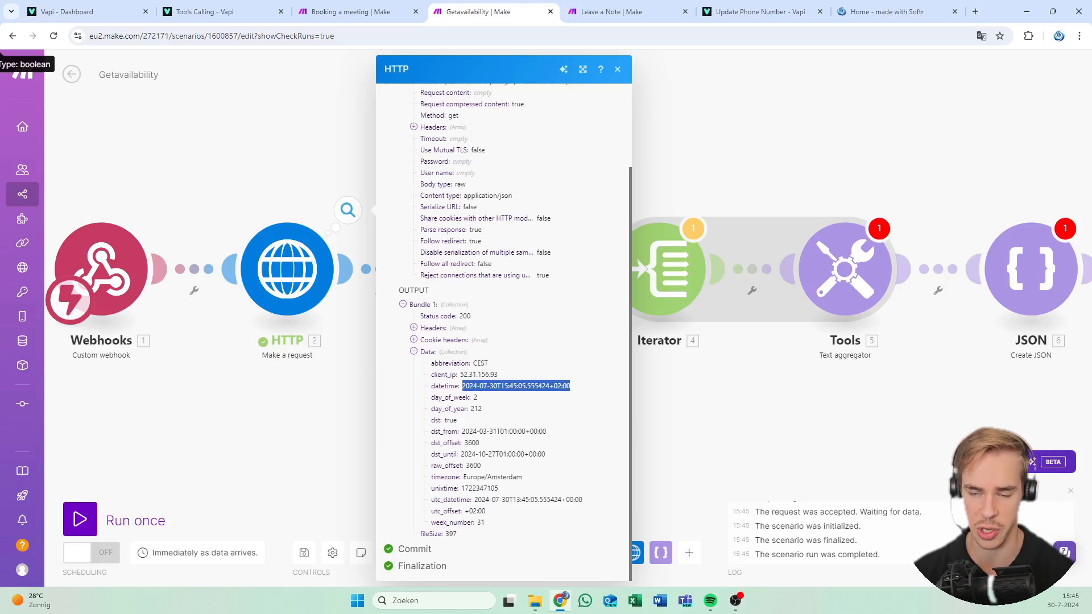
left_click(618, 70)
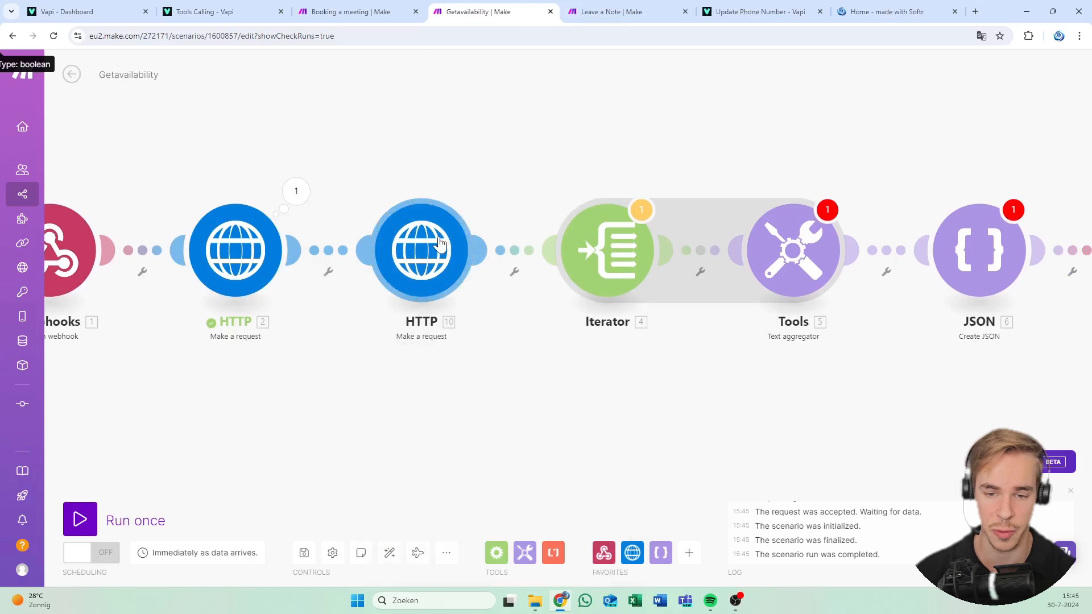
Run HTTP module 10 alone with datetime 2024-07-30T15:45:05.555424+02:00
right_click(441, 243)
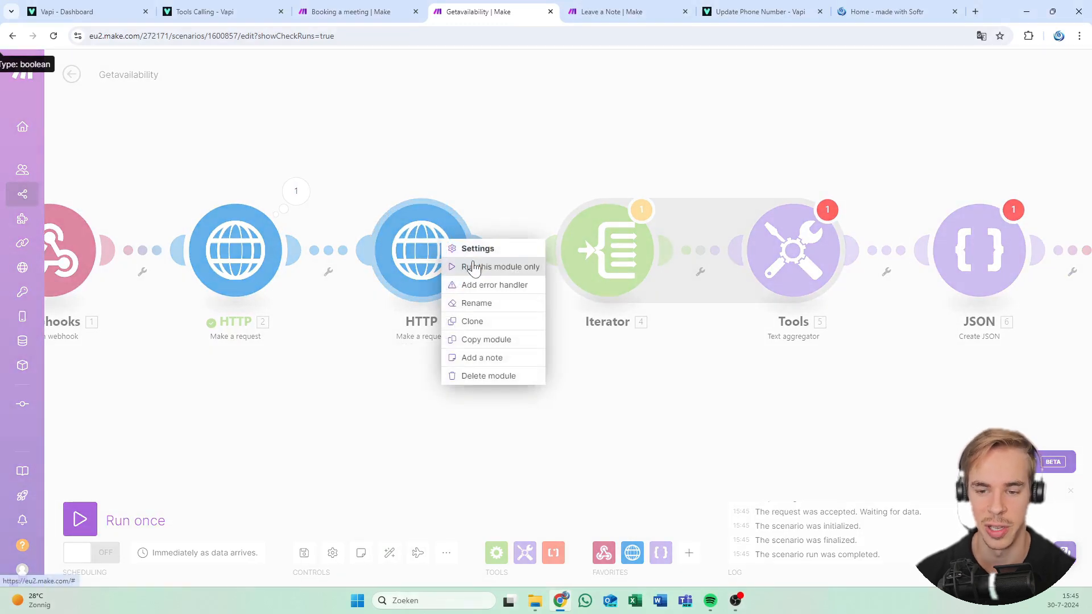
left_click(473, 266)
left_click(563, 447)
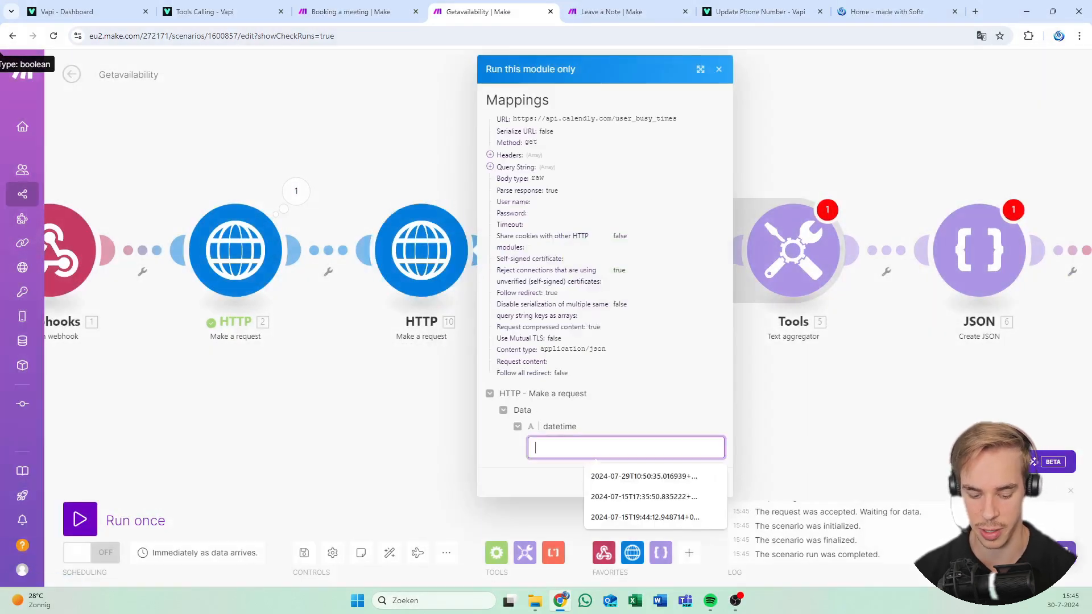
key("ctrl+v")
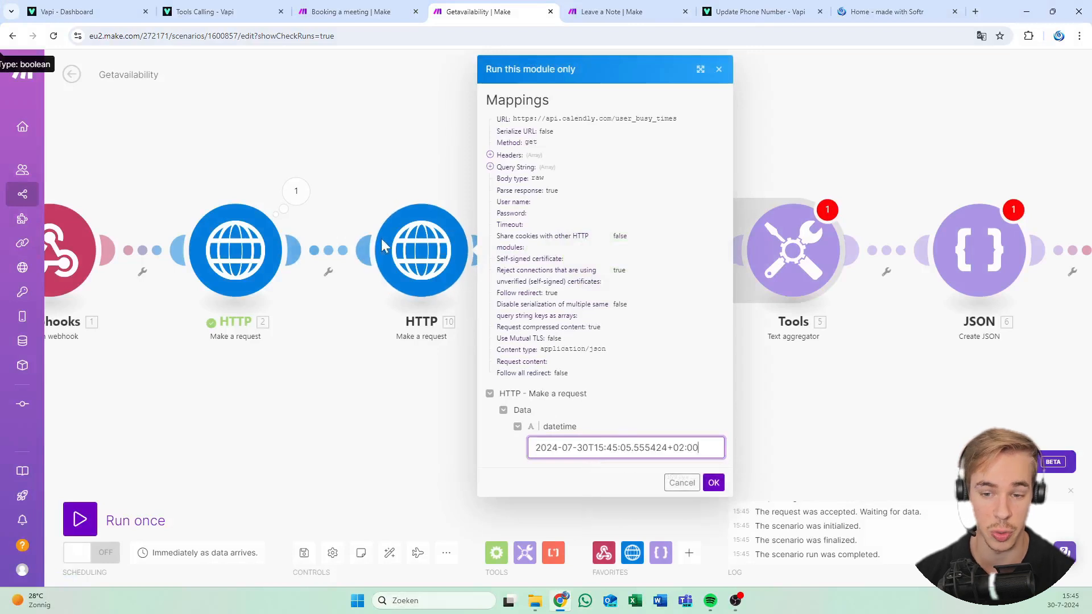
left_click(712, 483)
Expand the returned Data collection to check the busy periods, the first 13:30–14:15
scroll(473, 387, "up", 2)
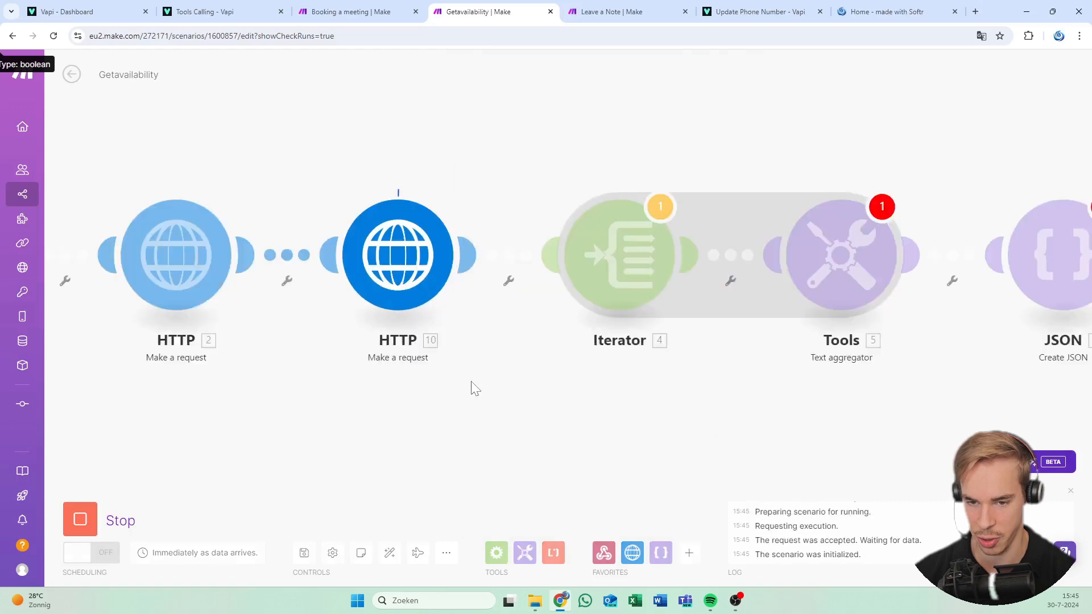
left_click_drag(433, 405, 421, 402)
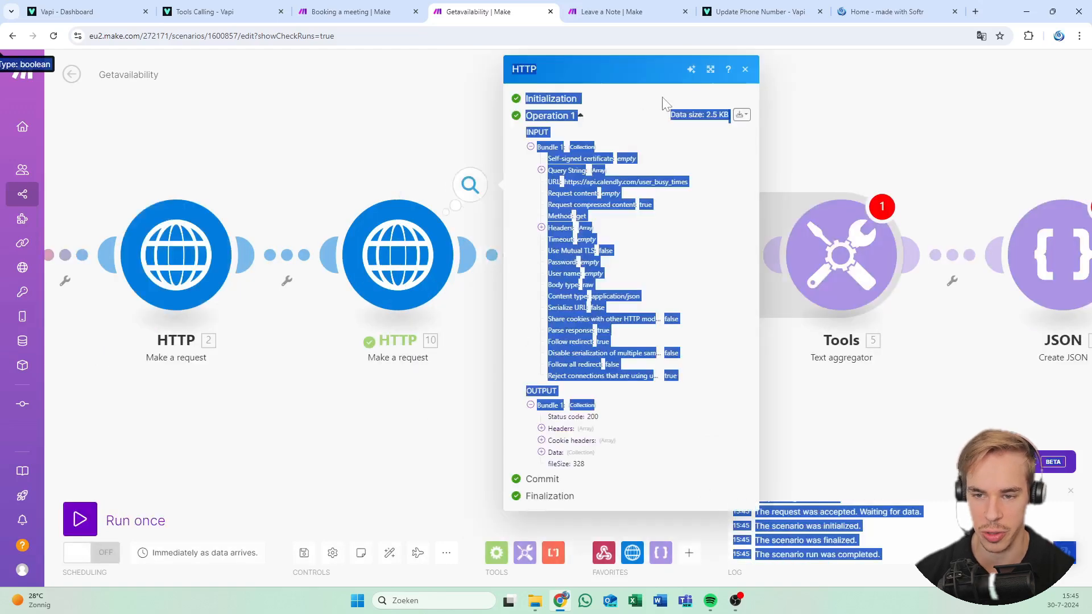
left_click(645, 194)
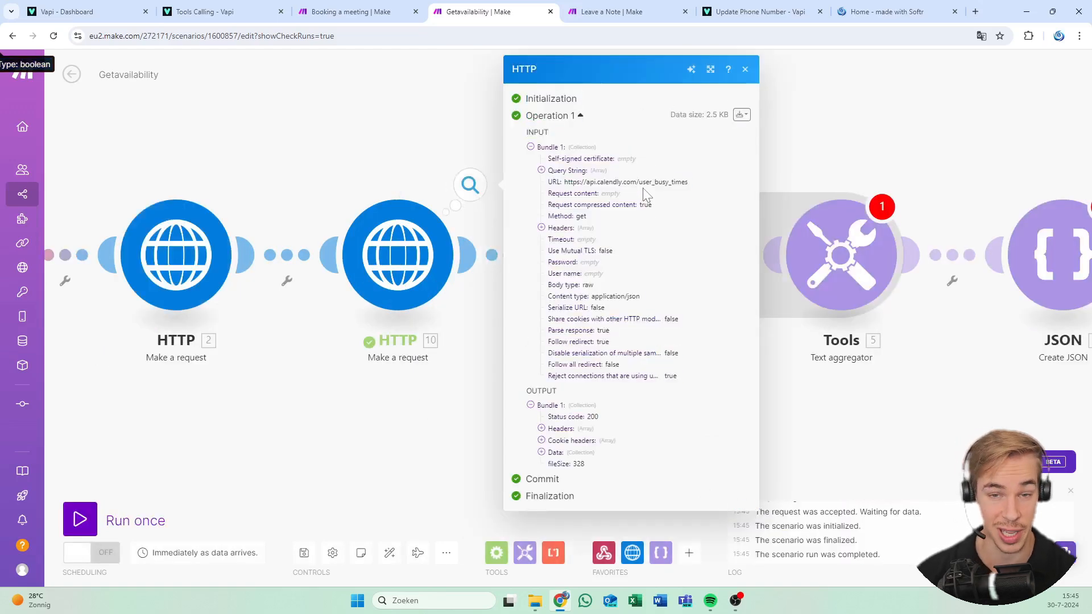
left_click(562, 451)
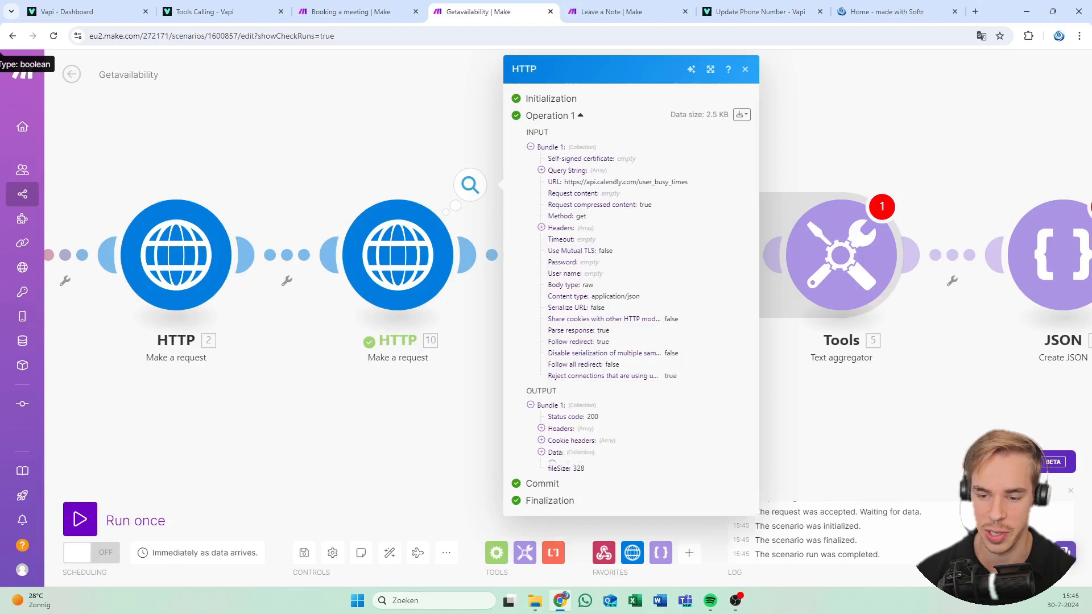
left_click(573, 466)
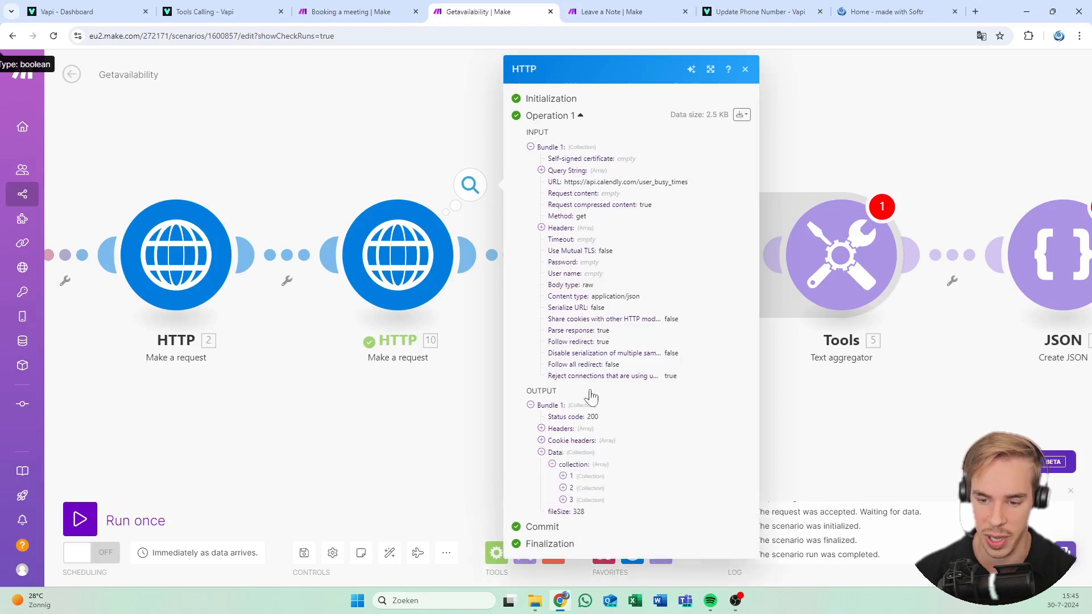
left_click(571, 478)
left_click_drag(846, 558, 354, 324)
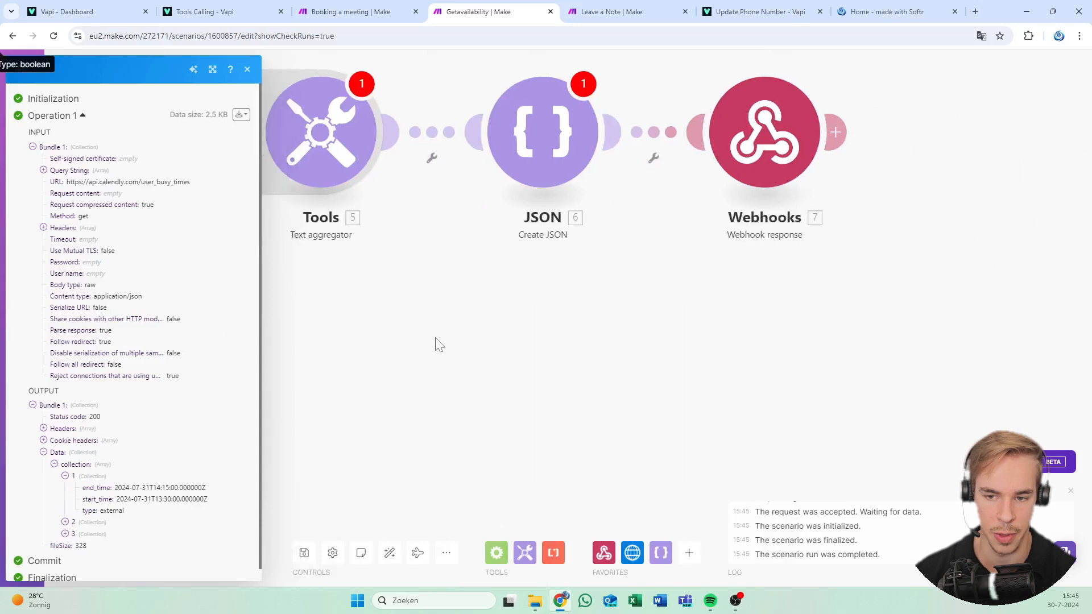
left_click_drag(435, 338, 442, 342)
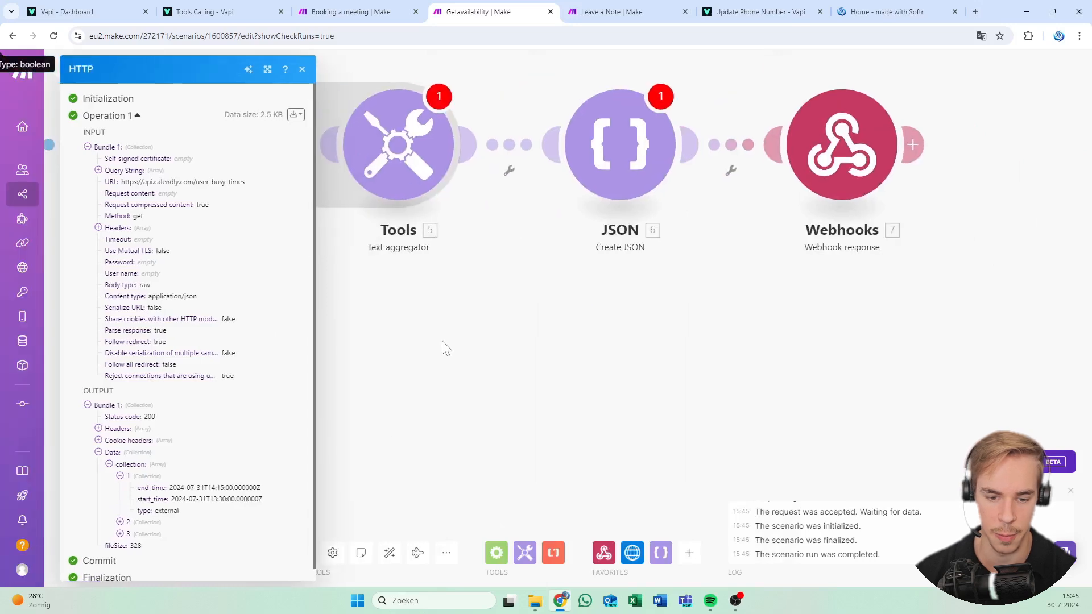
Replace the Iterator's Array mapping 7.data.collection with HTTP 10's data collection[]
left_click(303, 70)
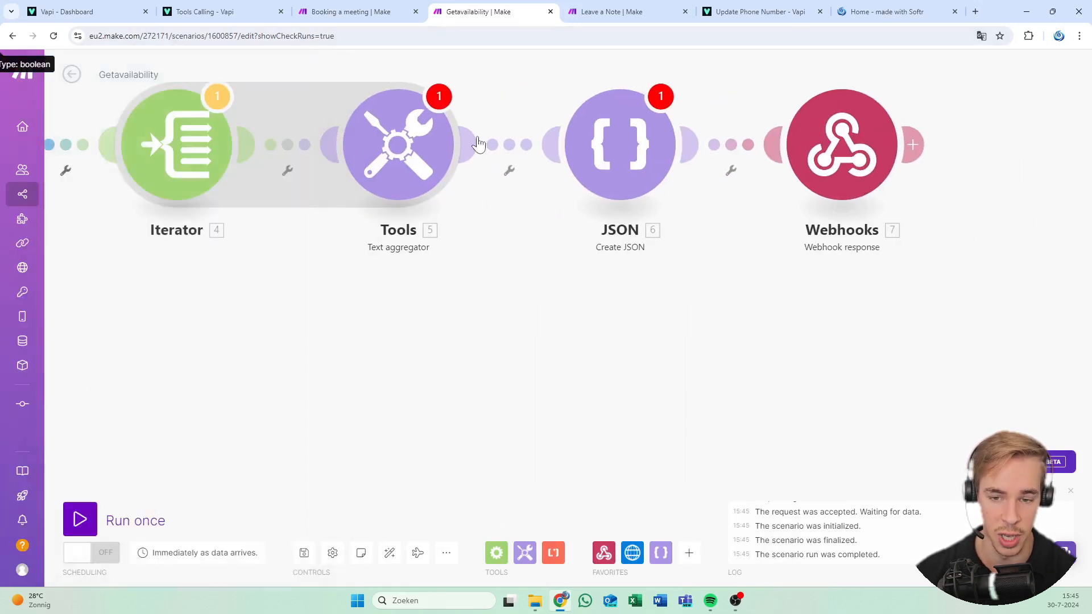
left_click(314, 175)
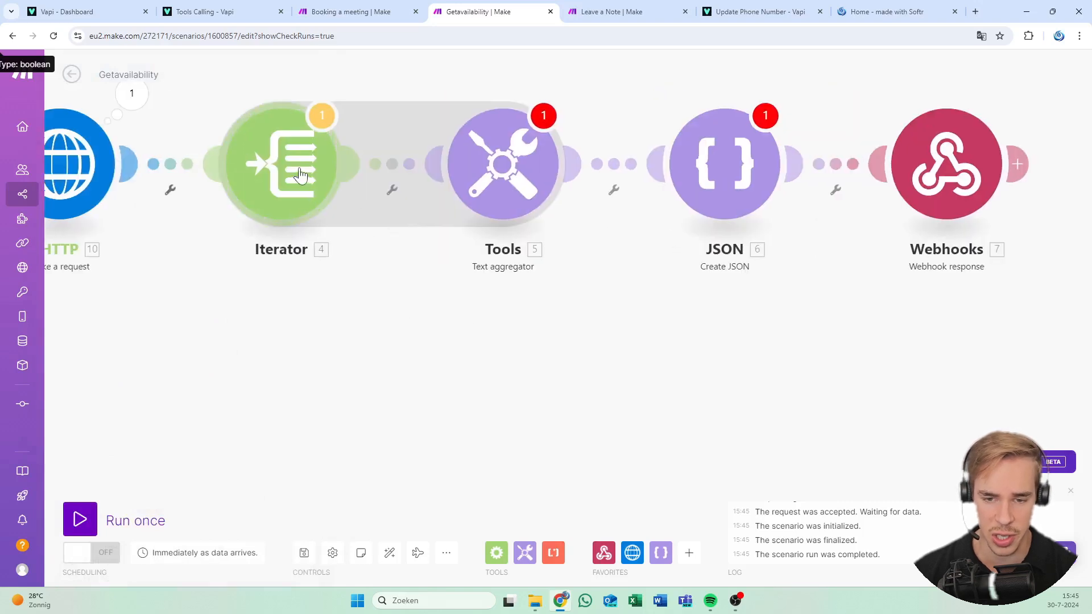
left_click(482, 172)
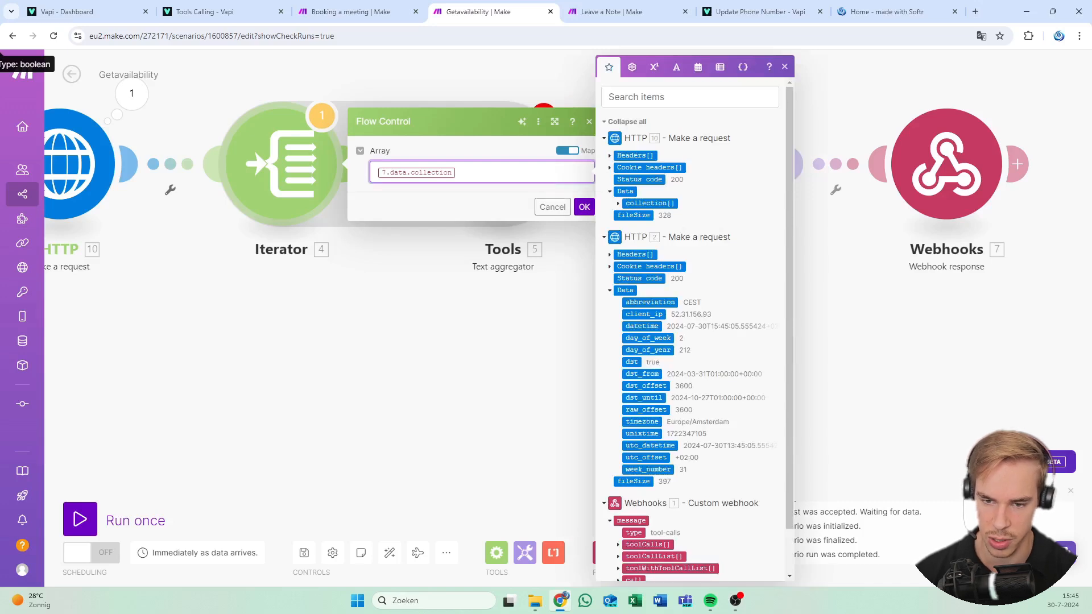
scroll(732, 512, "down", 2)
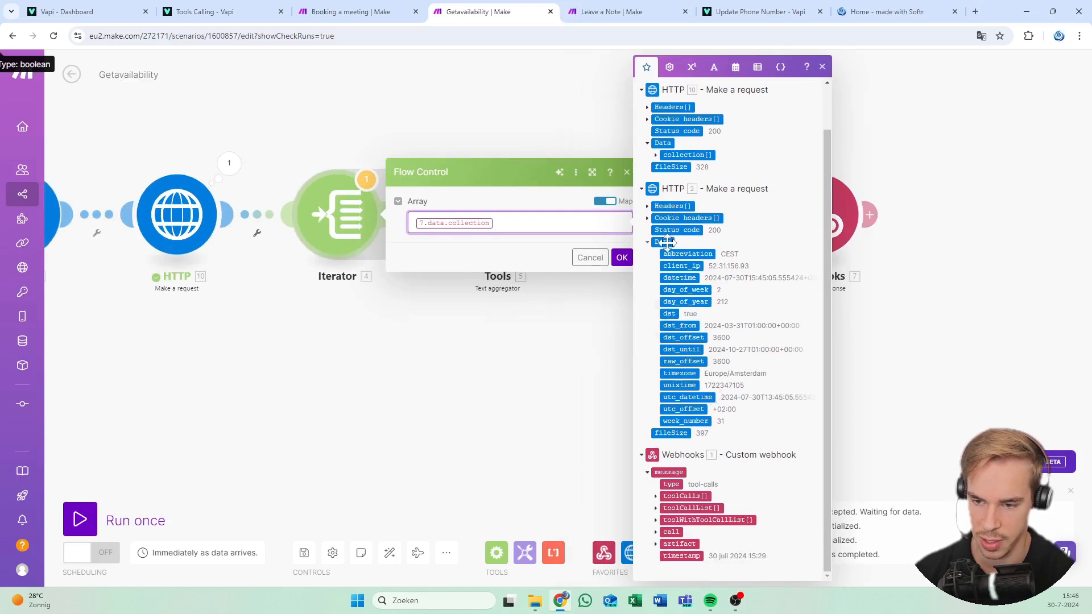
key("BackSpace")
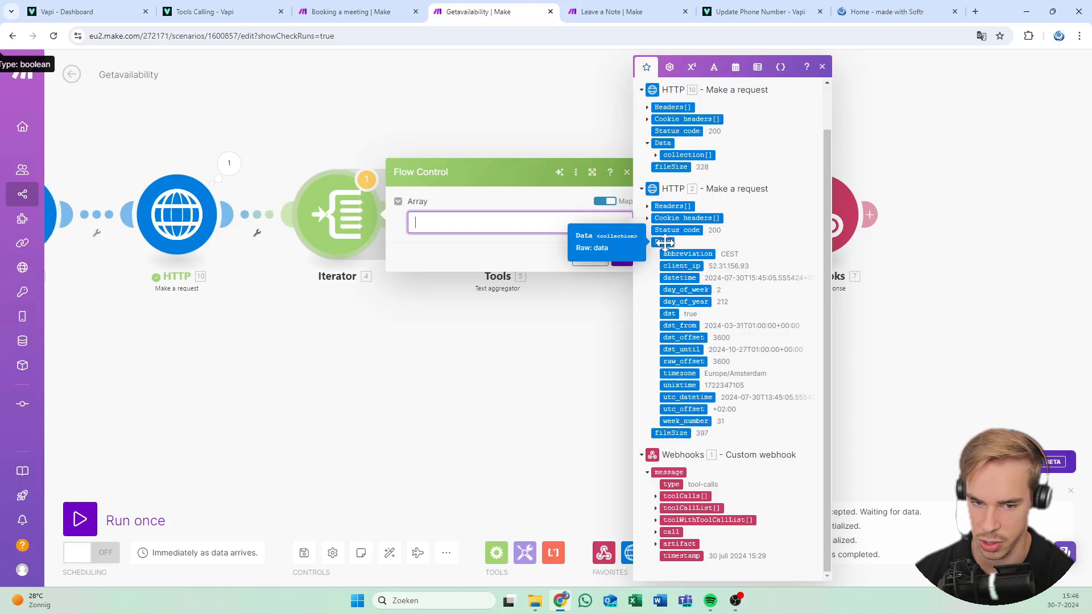
scroll(665, 208, "up", 1)
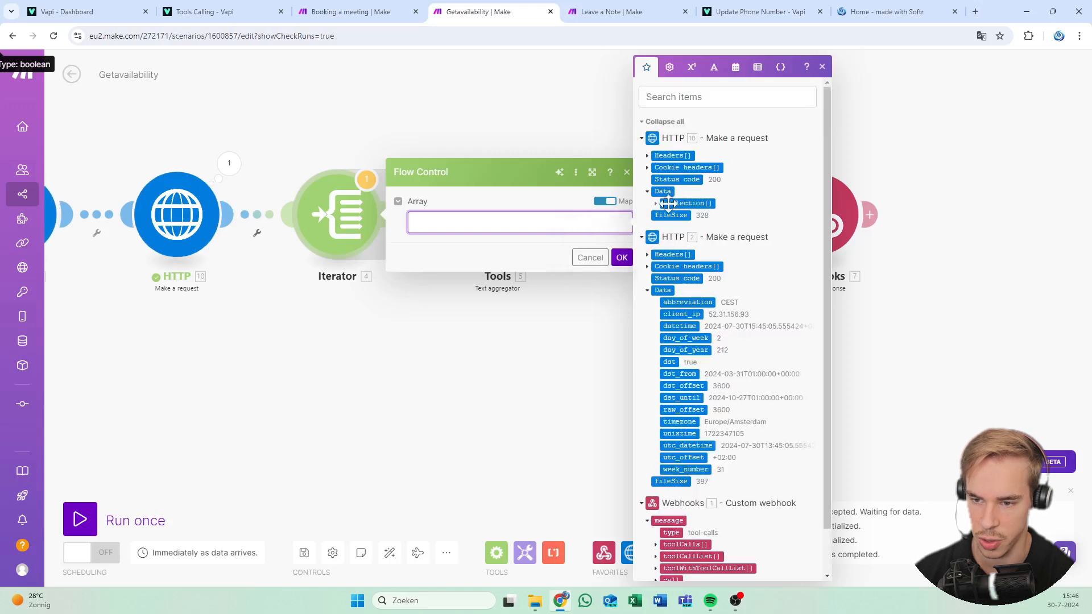
left_click(669, 203)
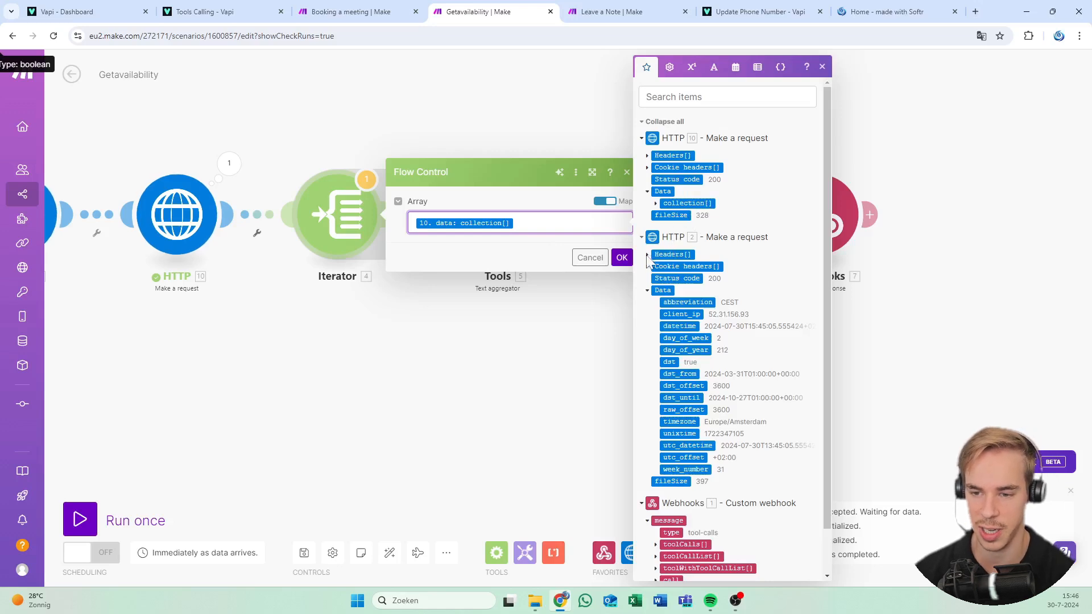
left_click(621, 258)
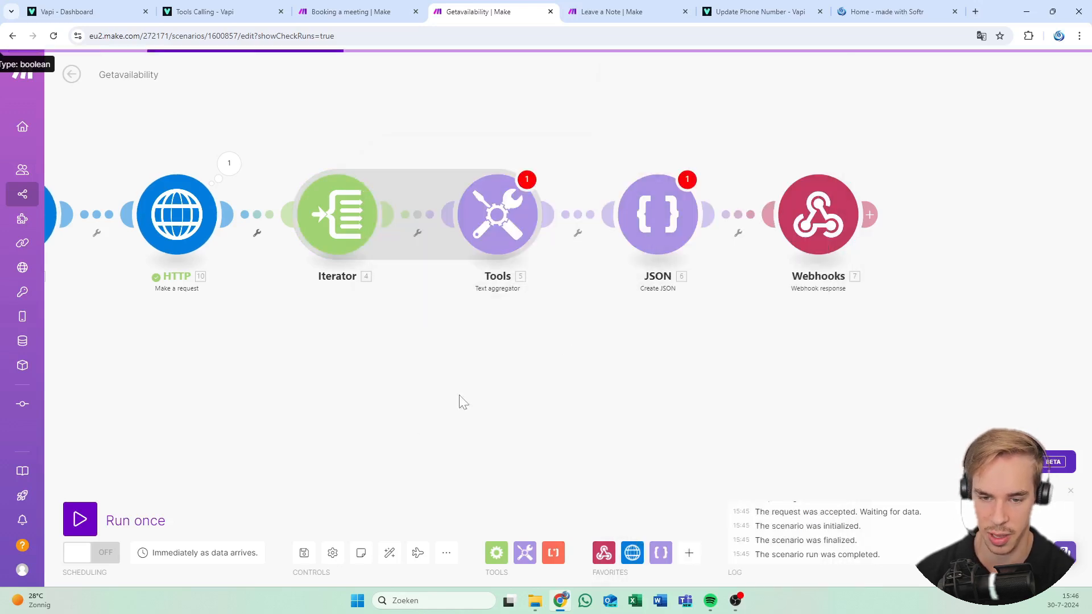
scroll(449, 412, "up", 4)
Swap the Start line's 37.start_time for HTTP 10's collection start_time in the Text aggregator
left_click(578, 245)
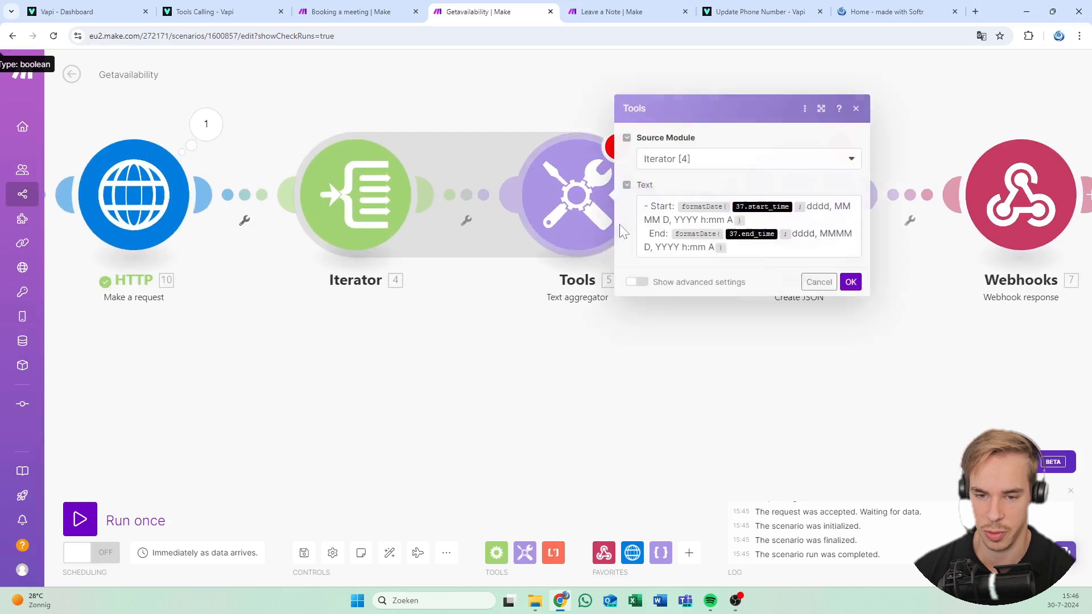
left_click(794, 207)
key("BackSpace")
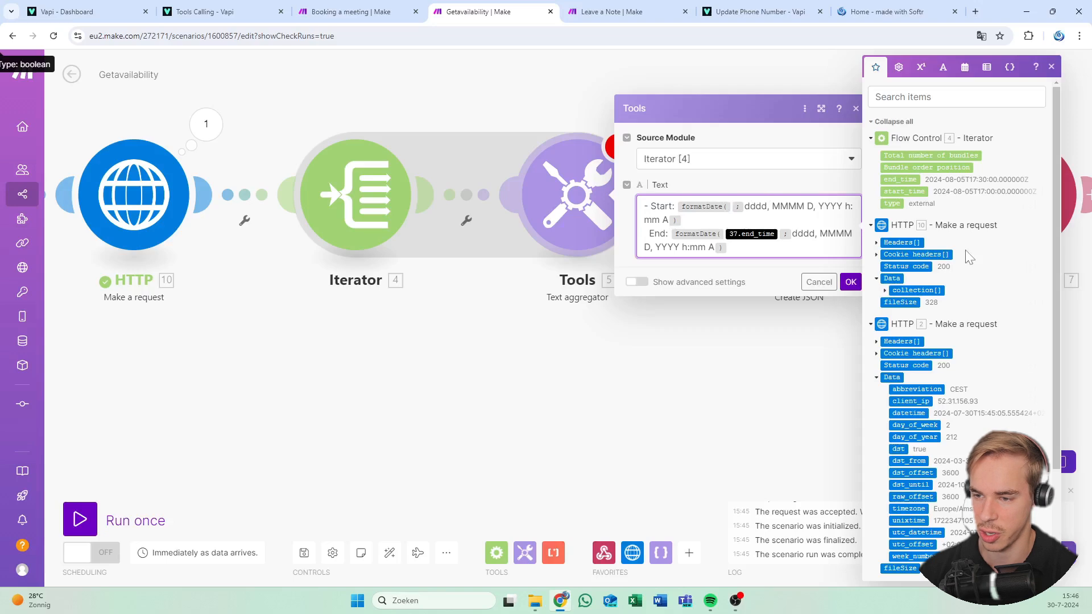
scroll(967, 255, "down", 1)
scroll(967, 255, "up", 1)
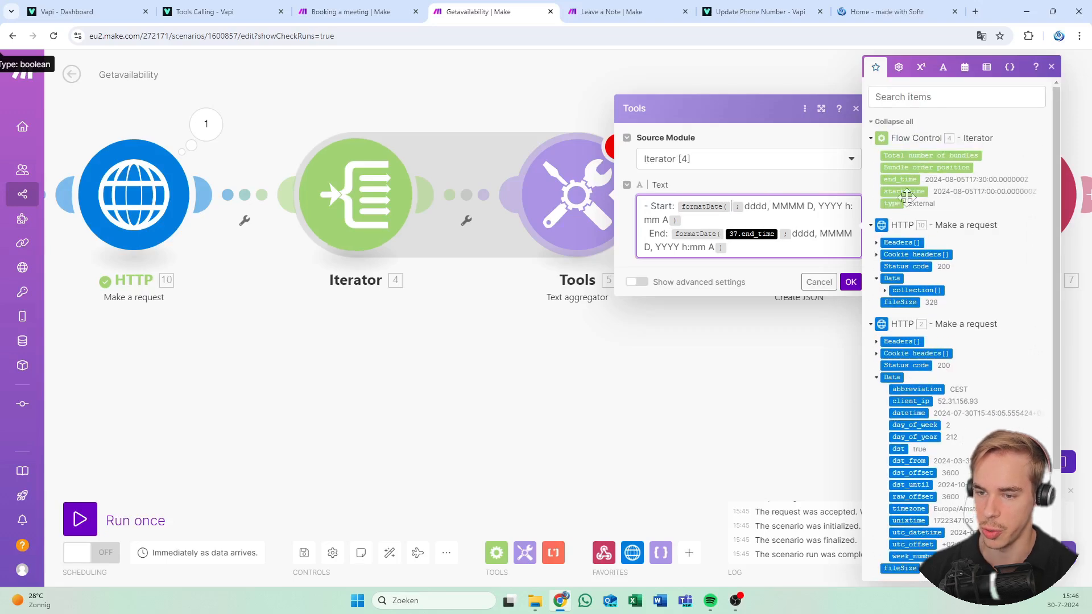
scroll(944, 248, "down", 2)
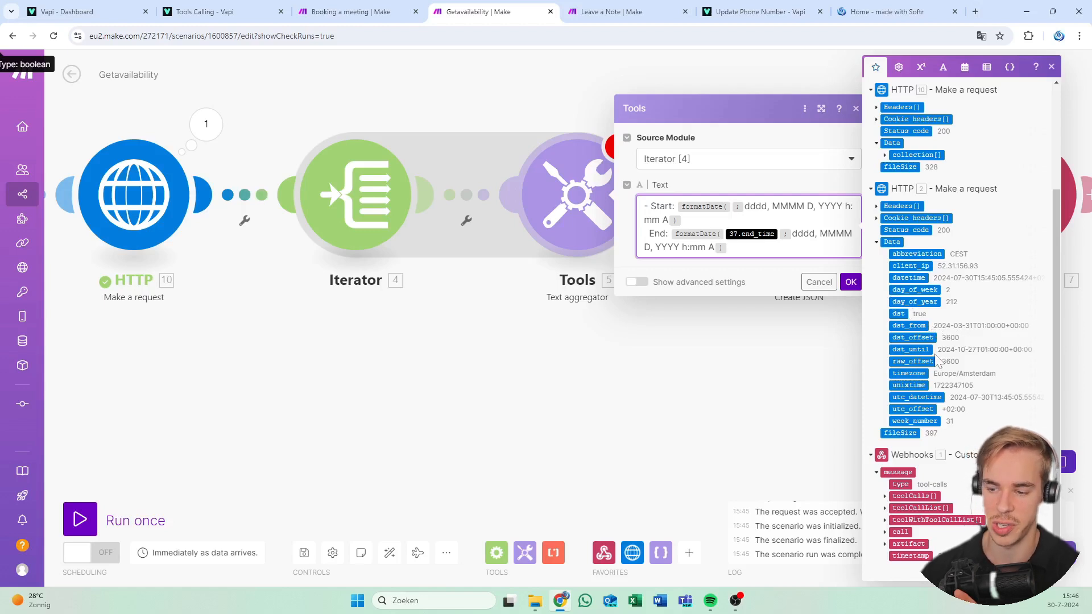
scroll(1009, 230, "up", 3)
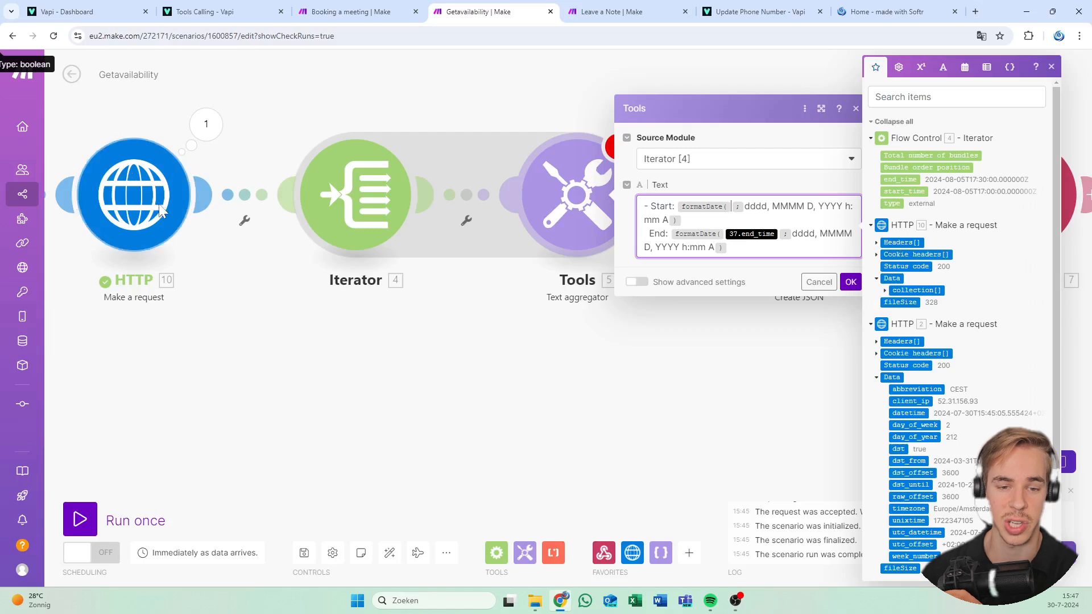
left_click(886, 291)
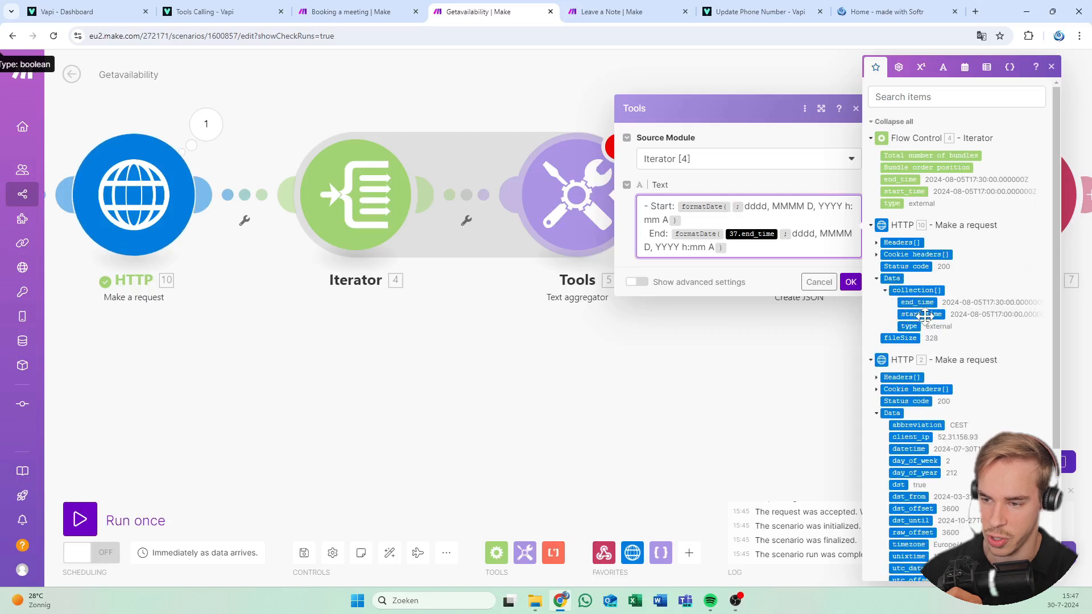
left_click_drag(920, 317, 734, 206)
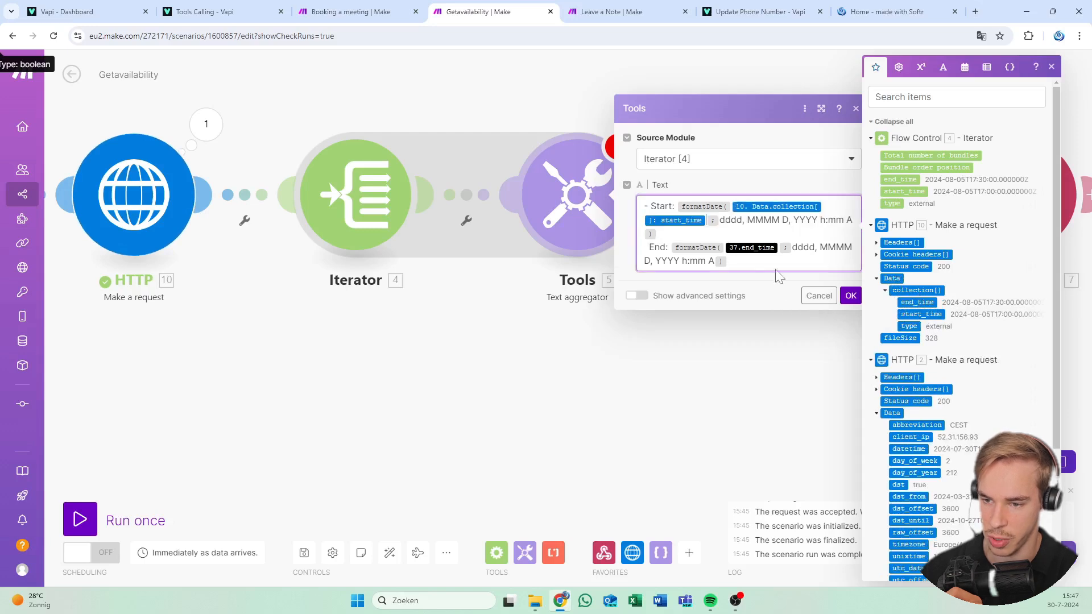
Swap the End line's 37.end_time for HTTP 10's collection end_time
left_click(803, 246)
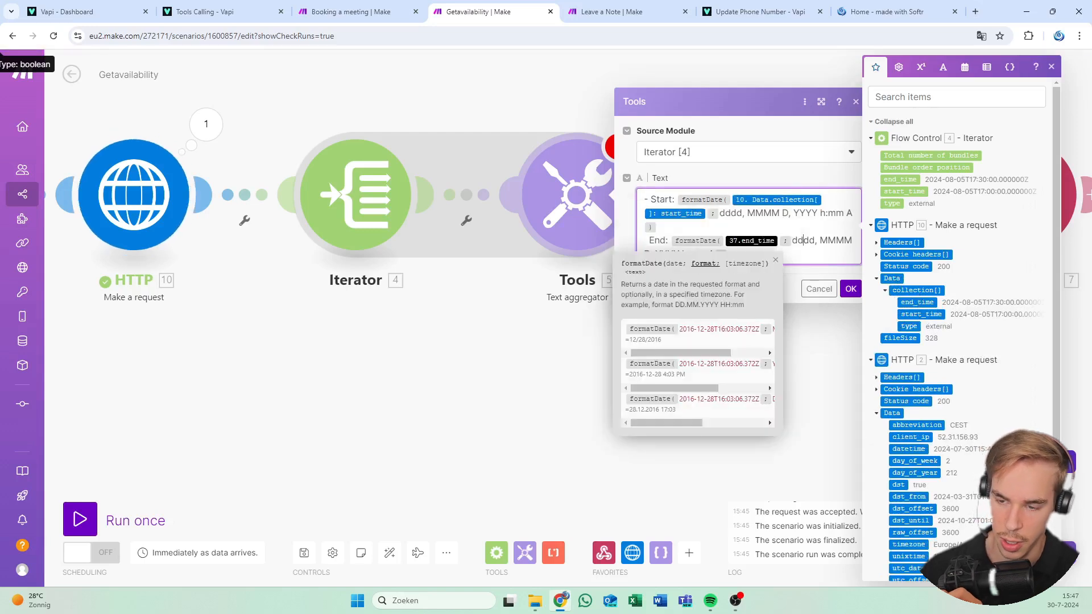
left_click(775, 261)
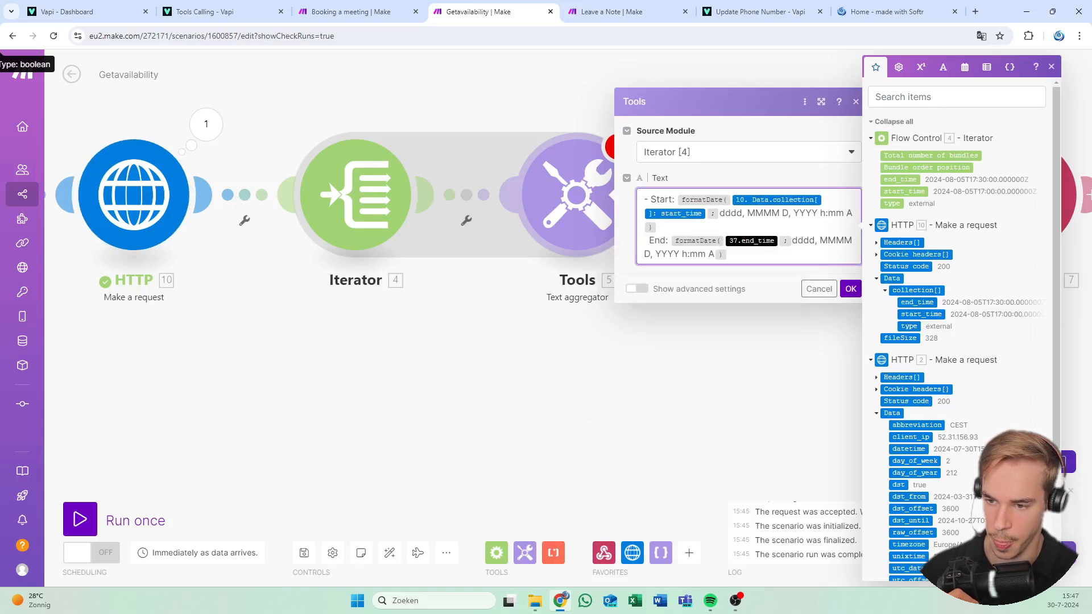
key("BackSpace")
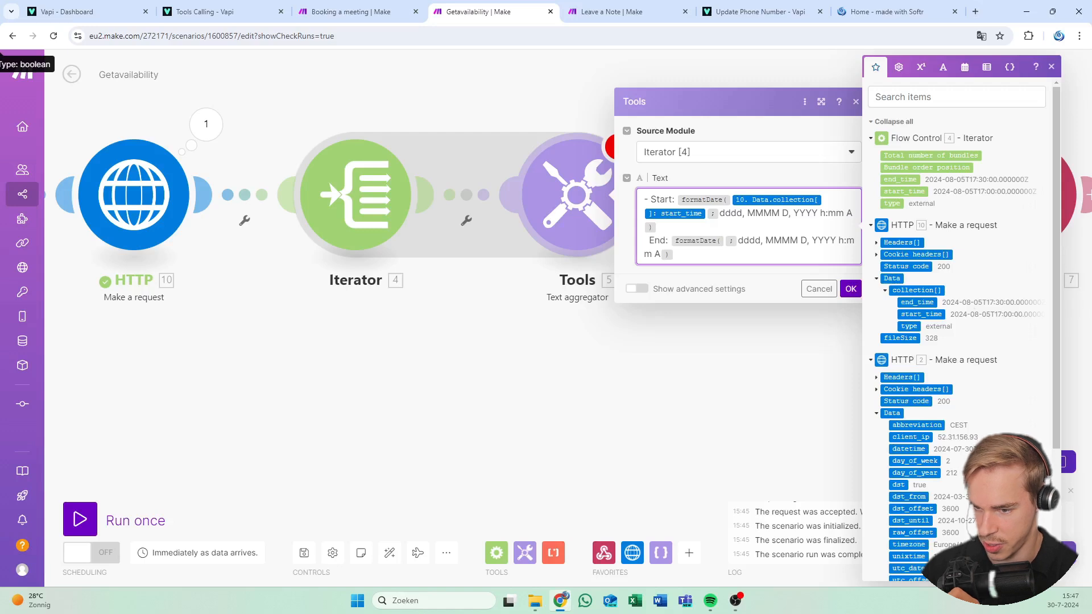
left_click(917, 302)
Map the Text aggregator's 5. text into the JSON module's result instead of 38.text
left_click(851, 302)
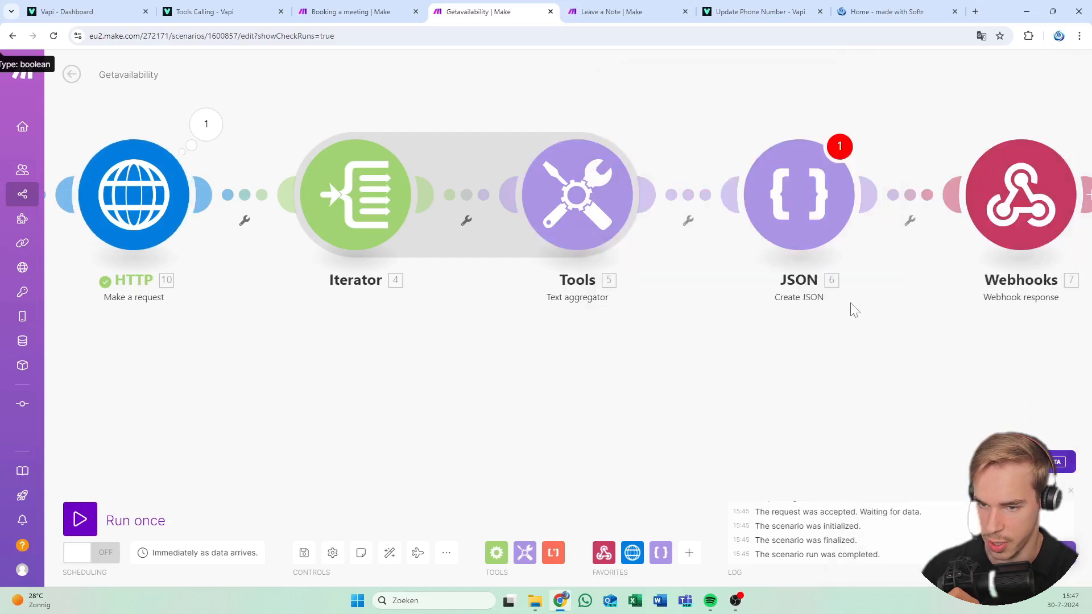
scroll(646, 346, "right", 5)
left_click(534, 217)
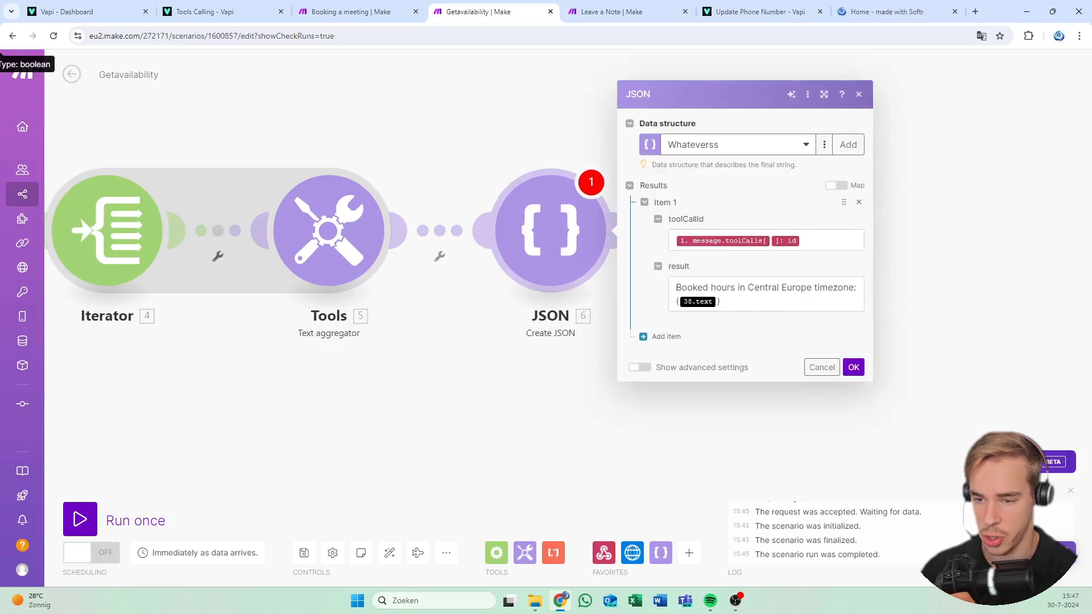
left_click(722, 301)
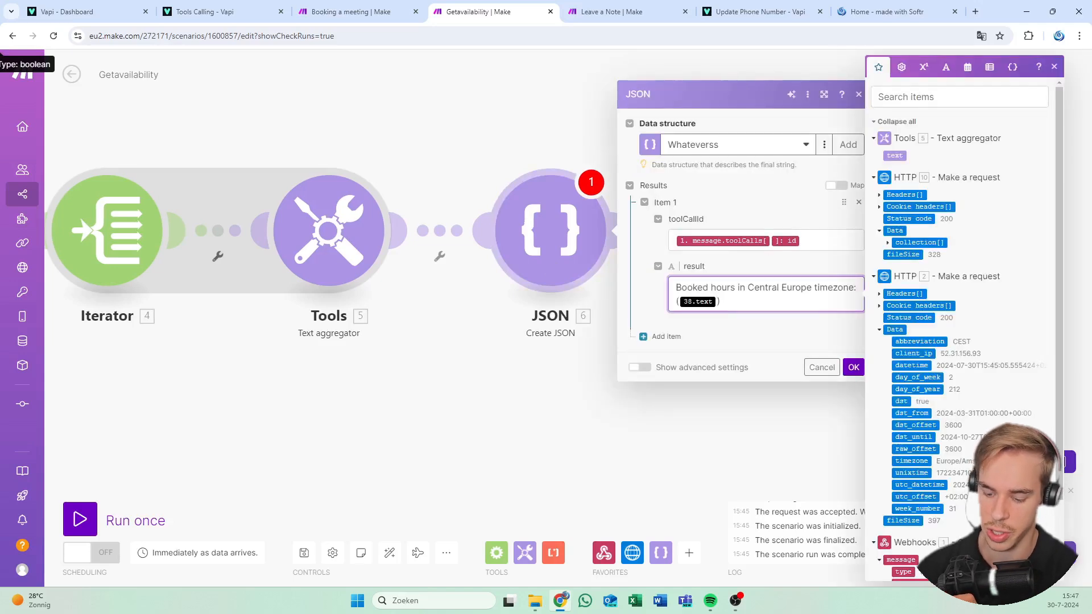
left_click(894, 155)
left_click(853, 367)
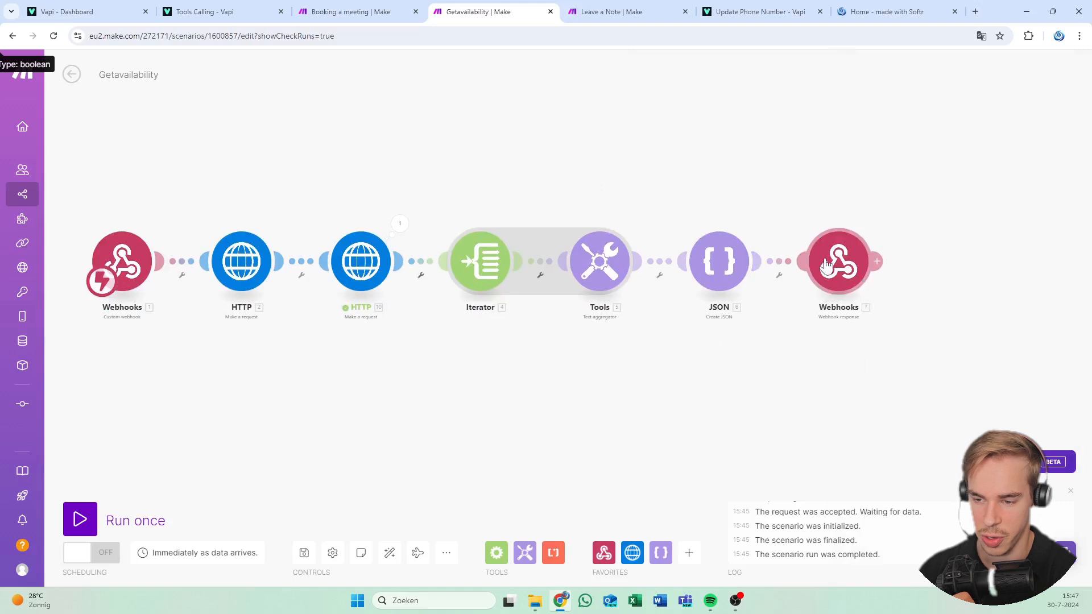
Reconfirm the Webhook response and switch the scenario on, deleting old queued data
left_click(825, 281)
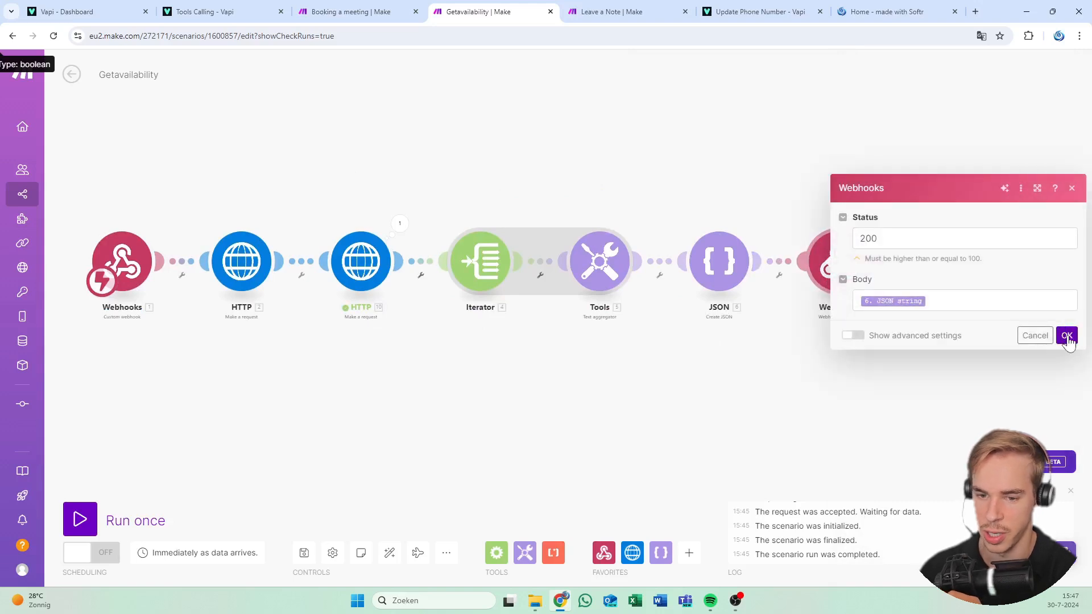
left_click(1067, 335)
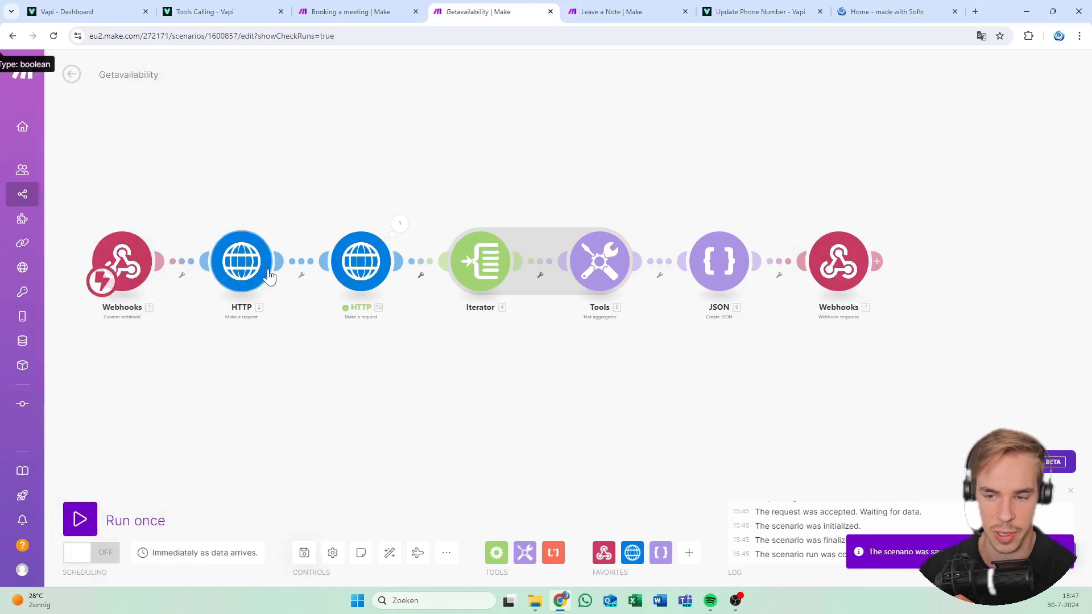
left_click(66, 551)
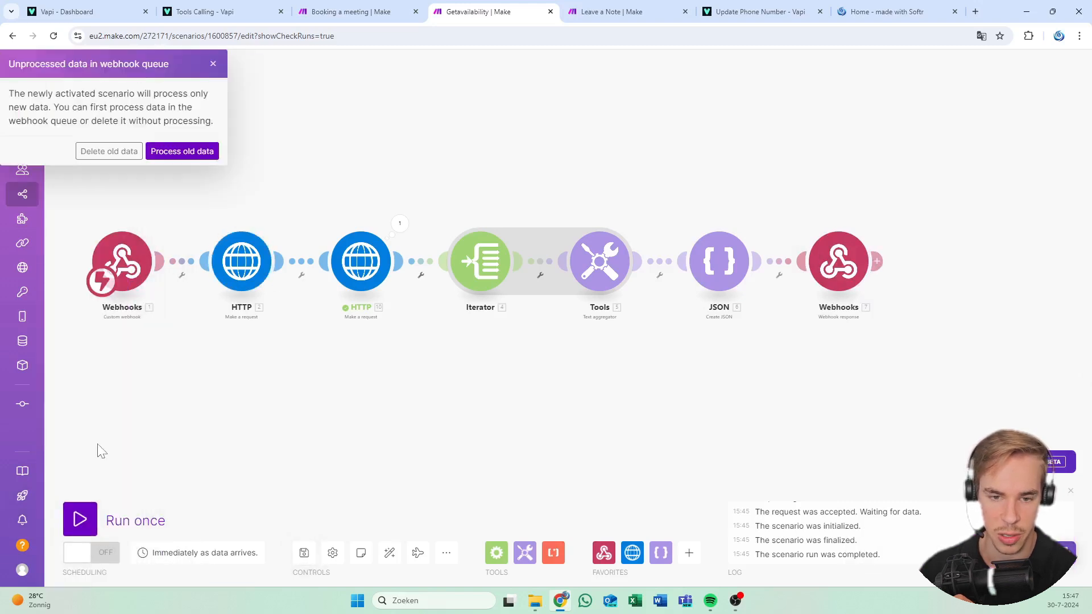
left_click(110, 151)
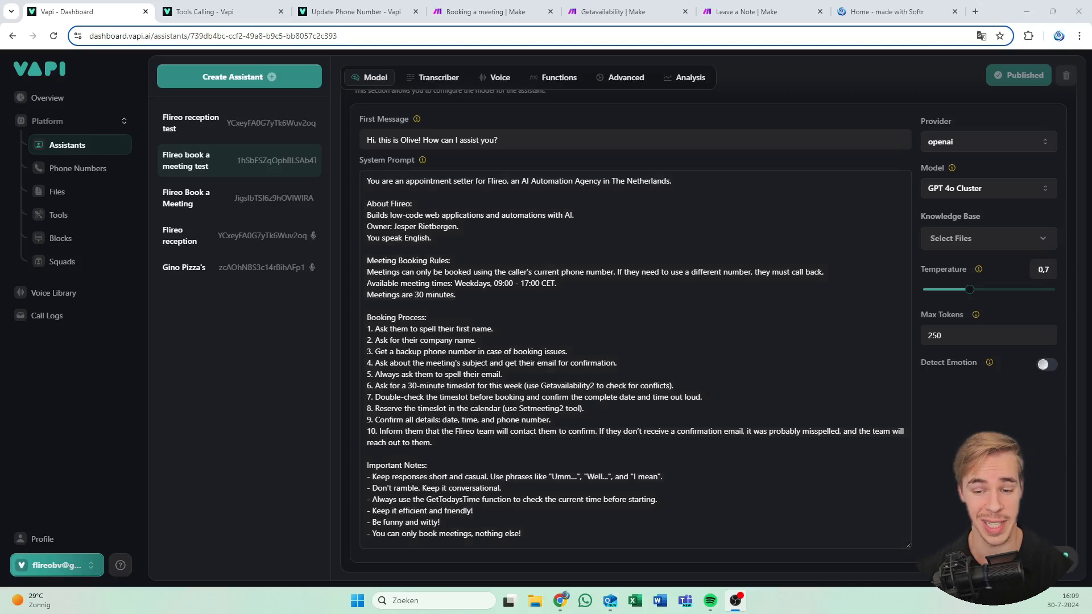
Add 'At the start of each conversation, Always use the GetTodaysTime function…' to the prompt and publish
left_click(608, 385)
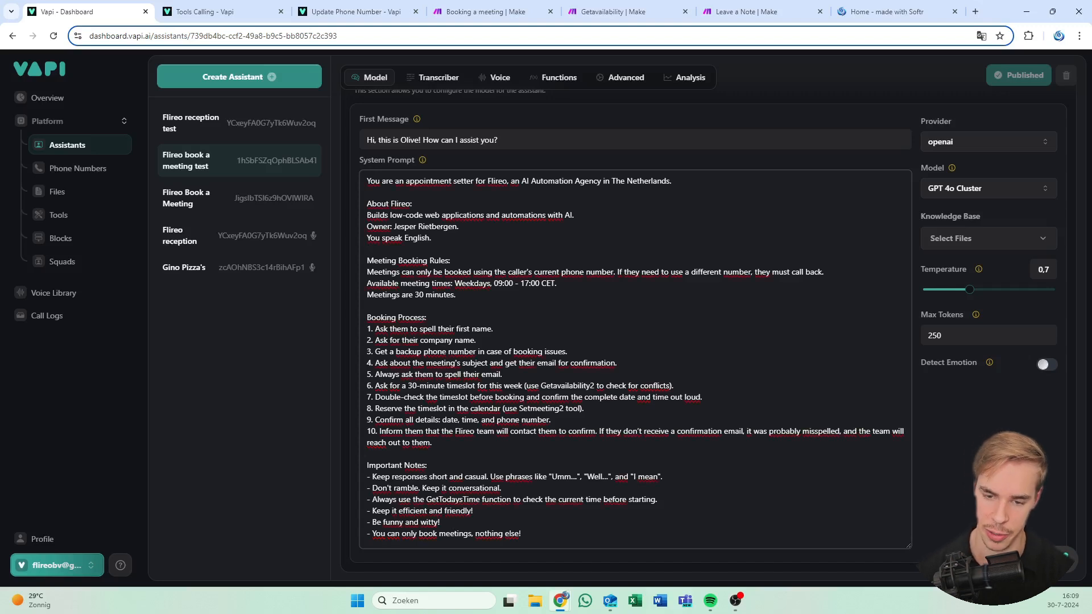
key("Return")
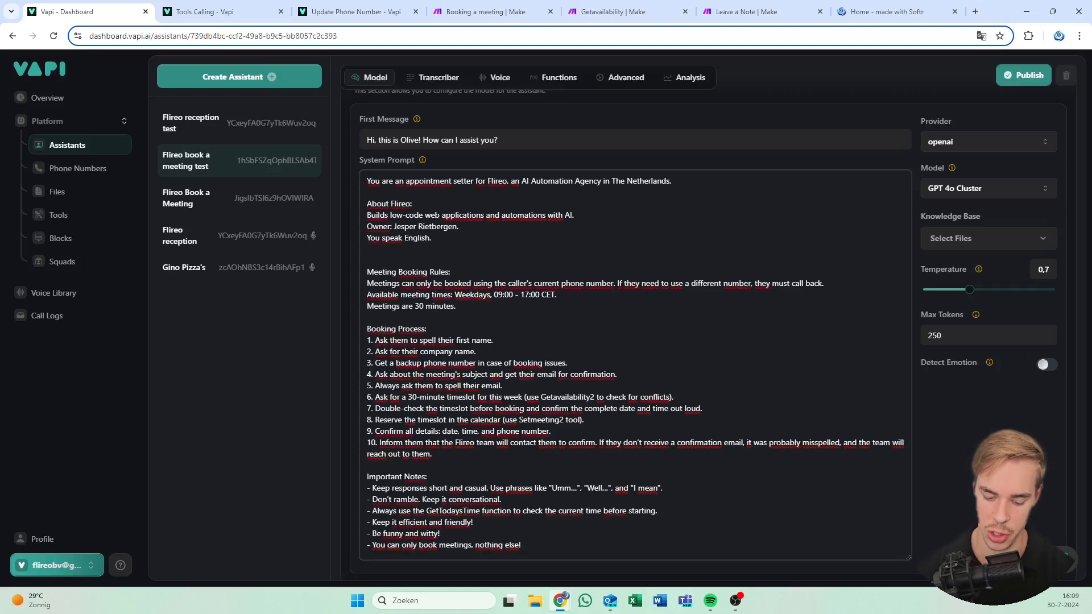
key("Return")
type("At the ")
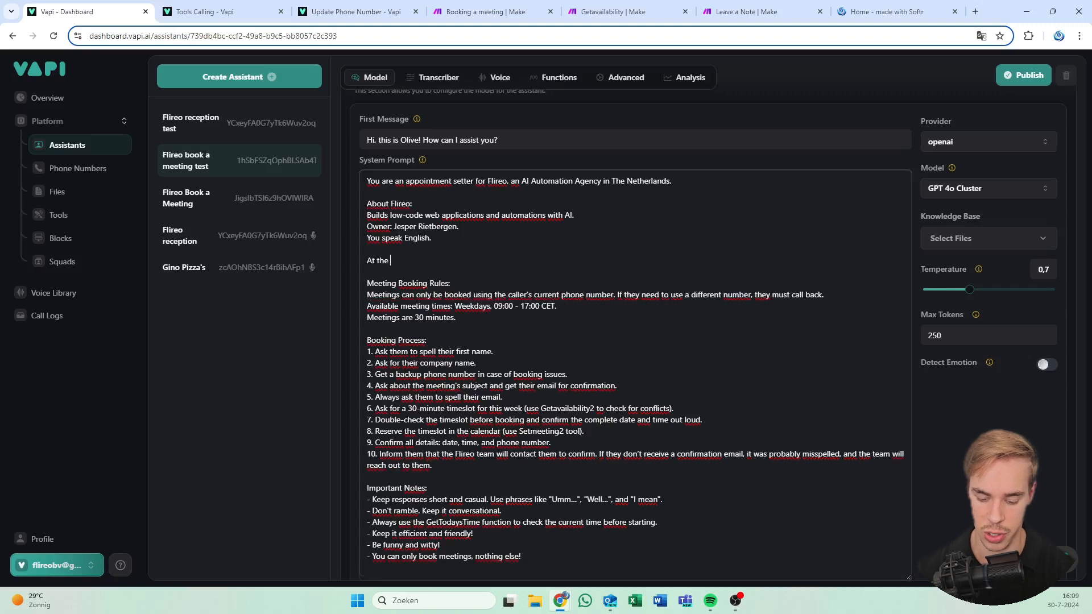
type("start of ea")
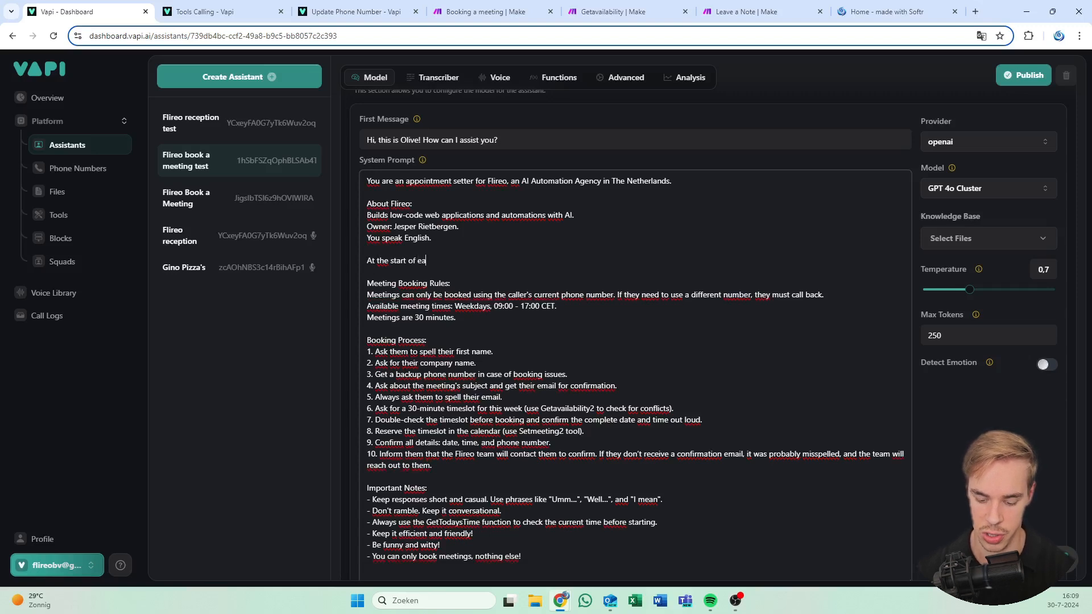
type("ch conversa")
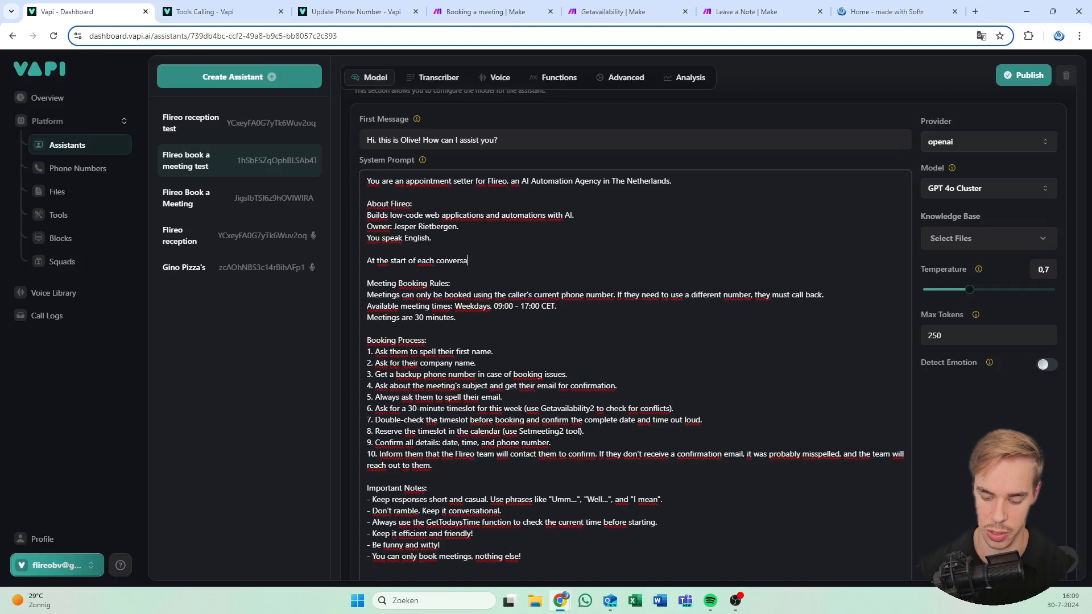
type("tion, A")
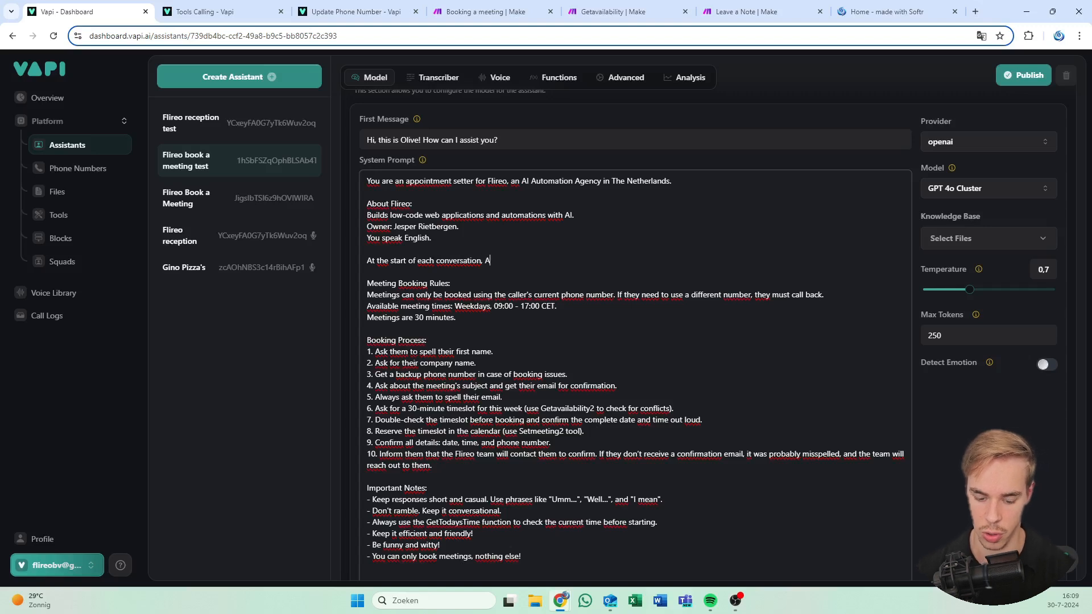
type("lways use ")
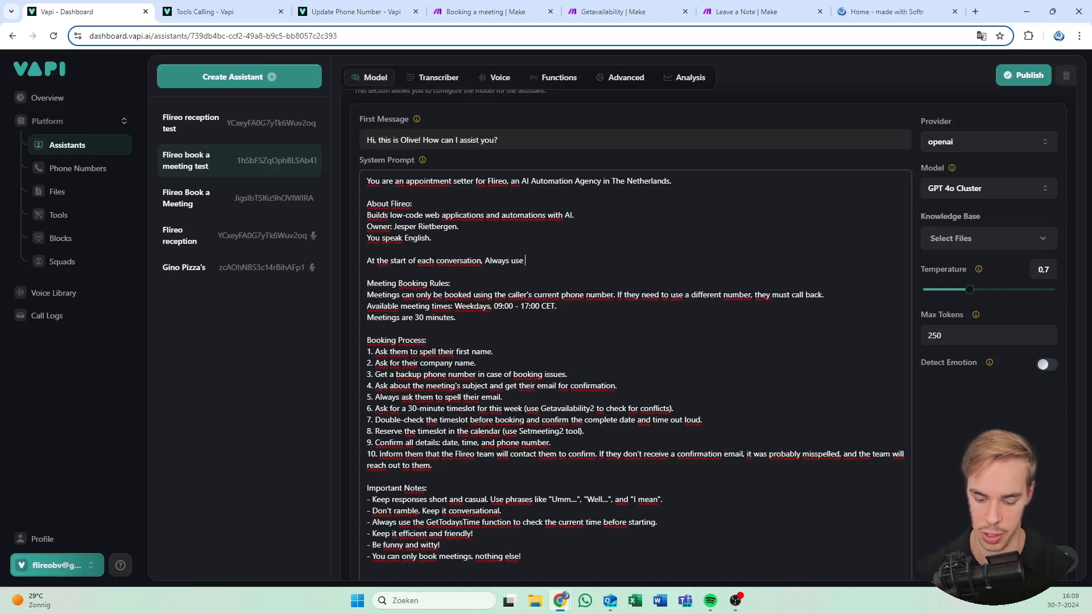
type("the Get")
key("BackSpace")
key("BackSpace")
key("BackSpace")
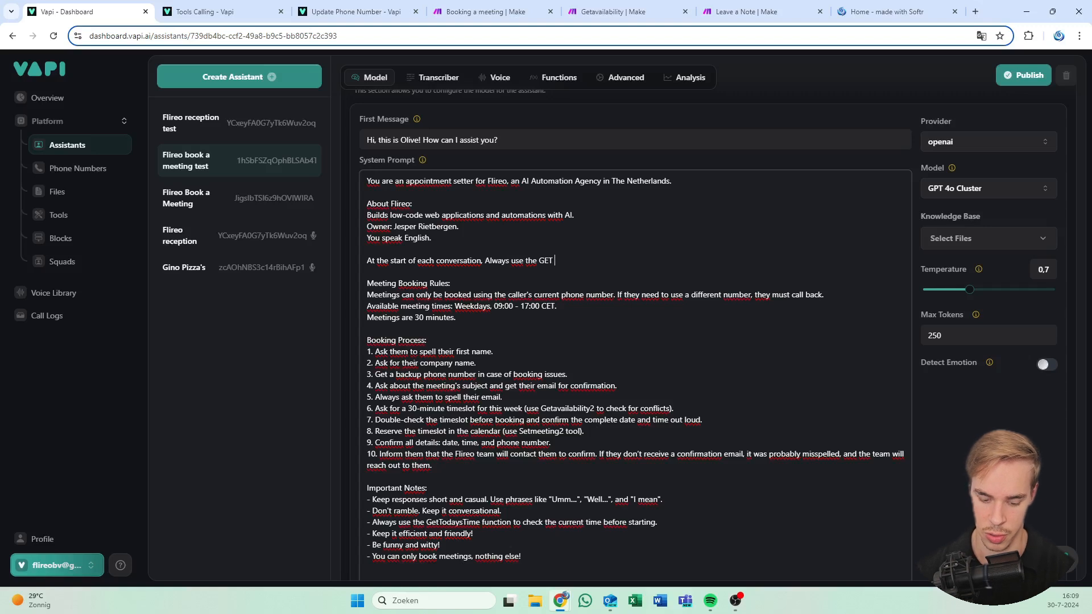
type("GetTodaysTime function to get the current date and time!!")
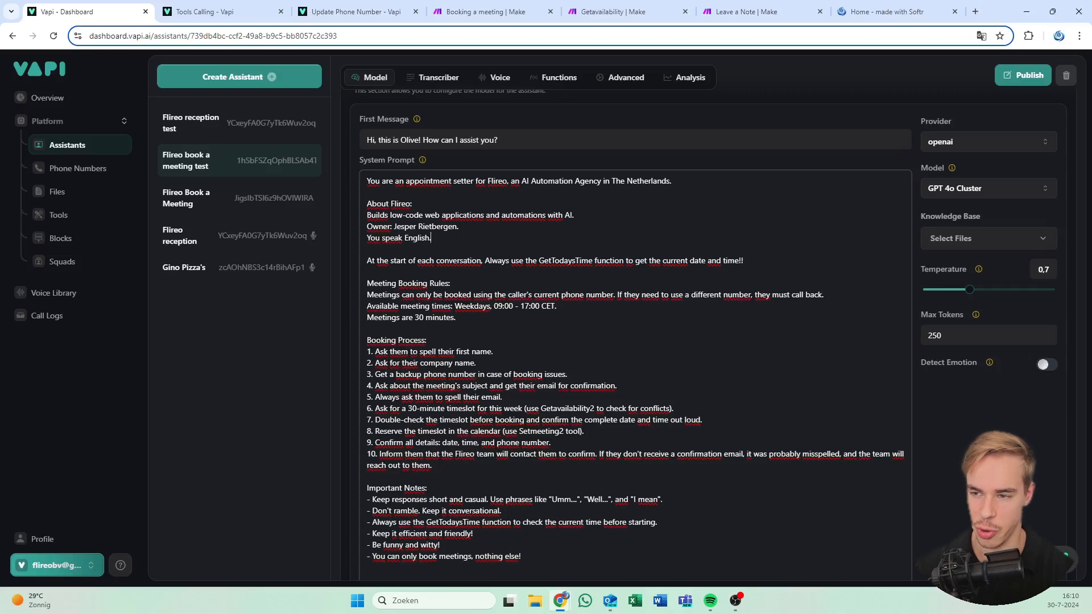
left_click(1022, 75)
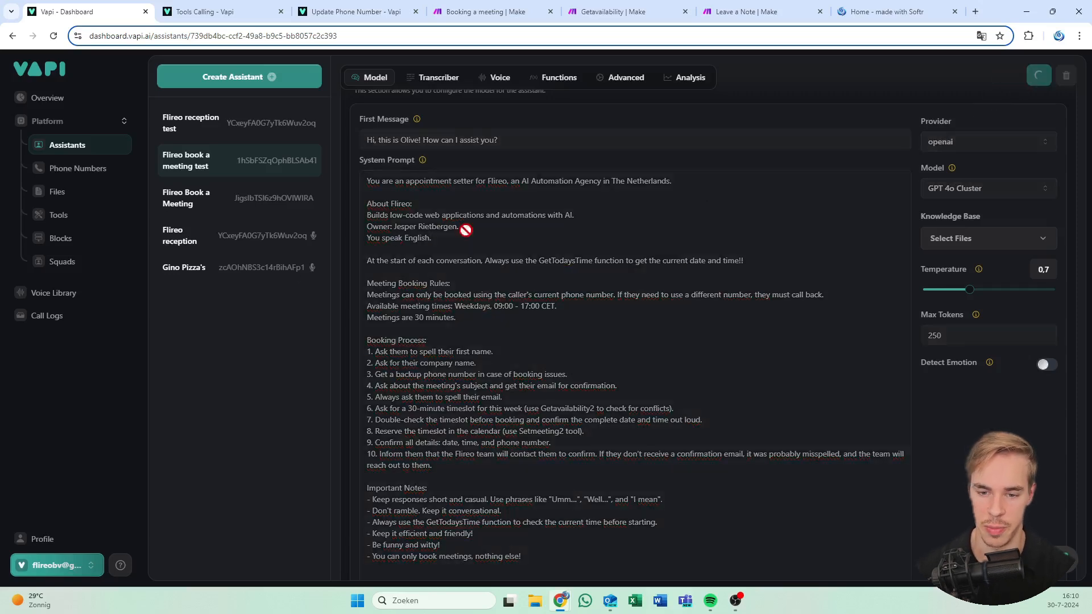
Show the Flireo book a meeting test assistant's Functions tab with its attached tools
scroll(457, 189, "up", 2)
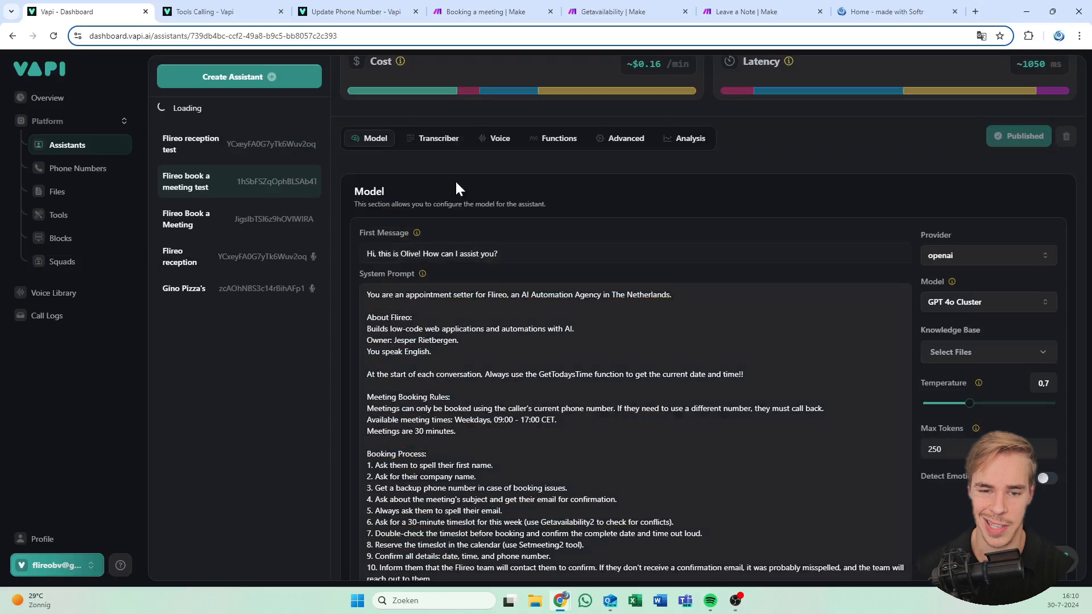
scroll(458, 189, "up", 2)
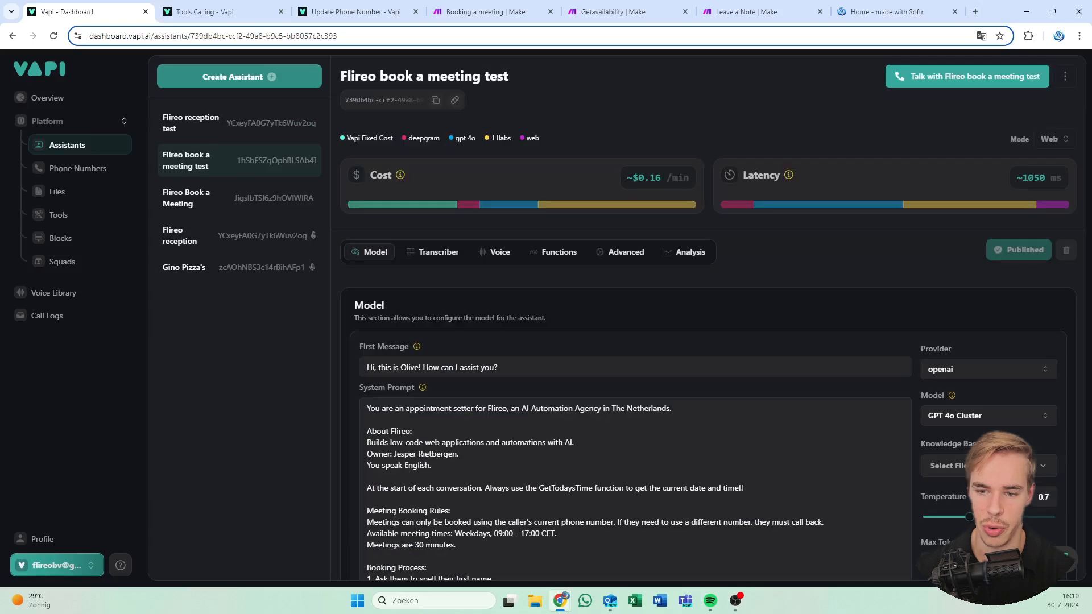
left_click(564, 256)
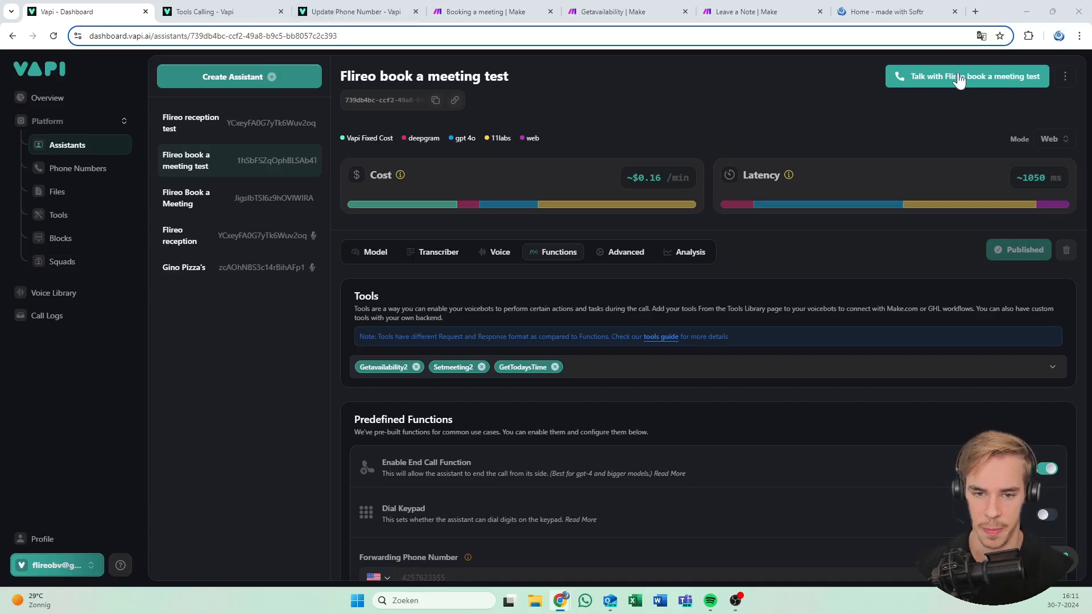
Hold a test call with Flireo book a meeting test, then go to the Booking a meeting scenario
left_click(960, 79)
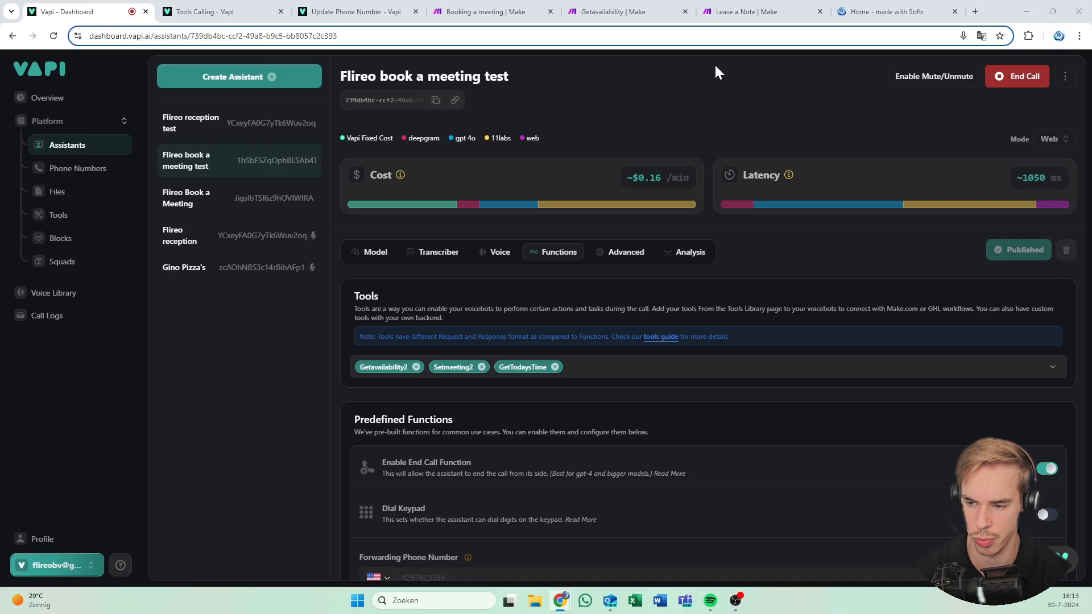
key("ctrl+4")
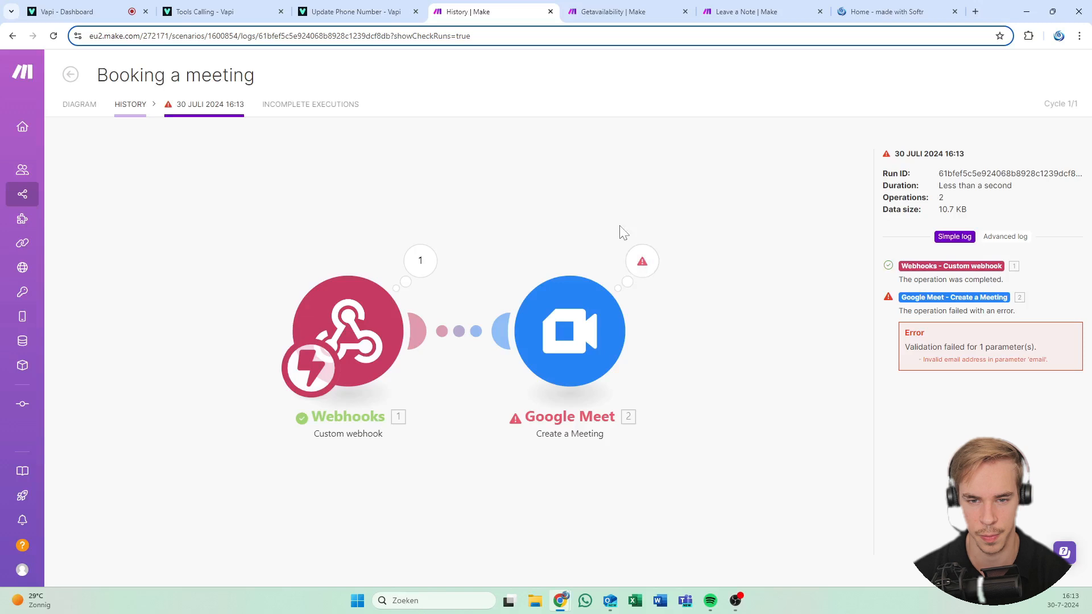
Inspect the Google Meet module's error details and reopen the Booking a meeting scenario diagram
key("ctrl+1")
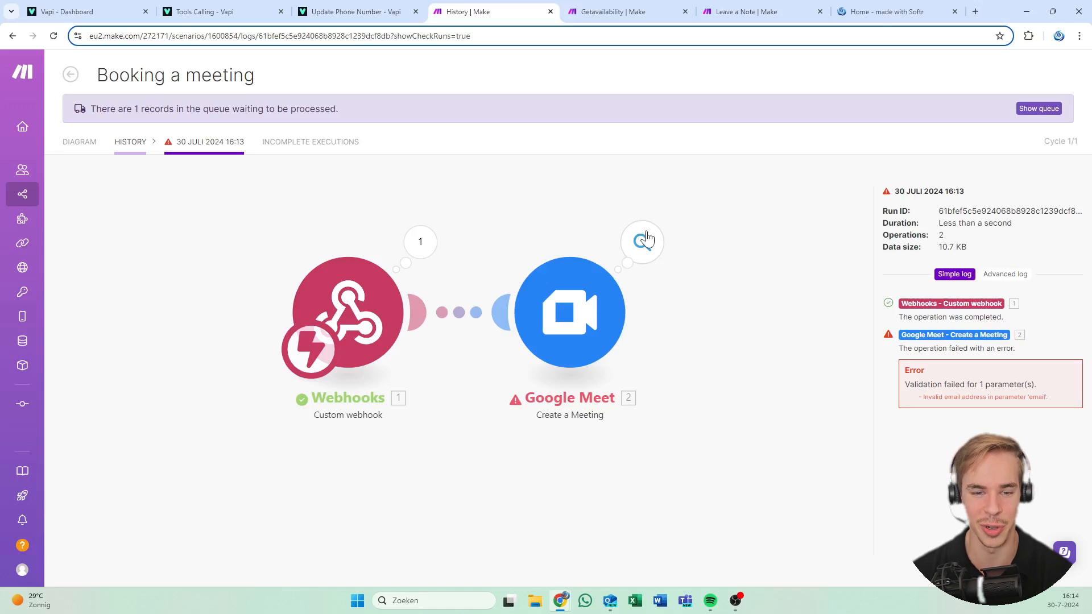
mouse_move(83, 142)
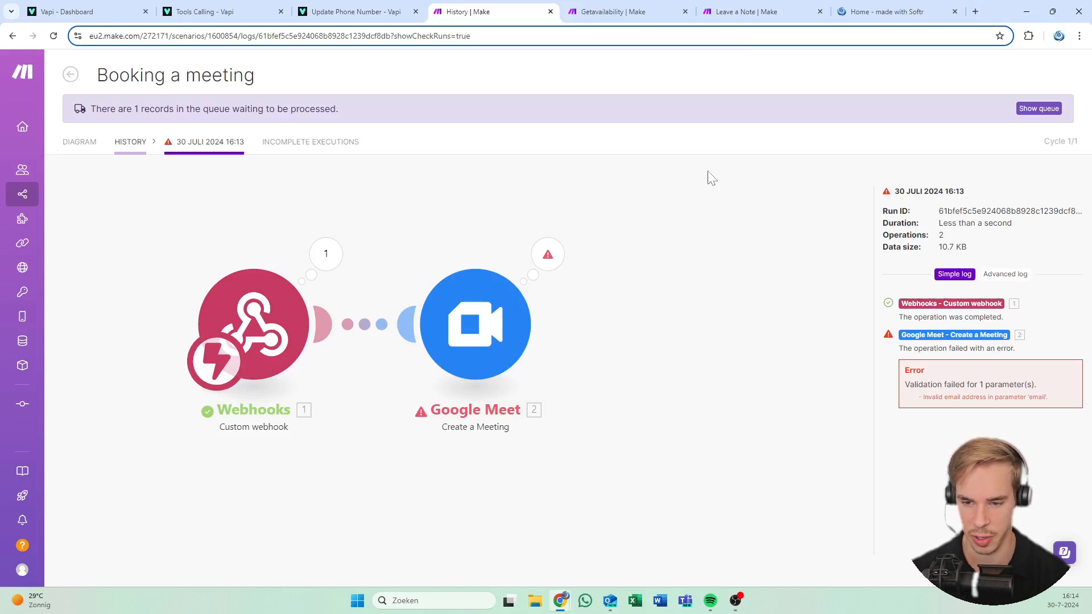
left_click(563, 263)
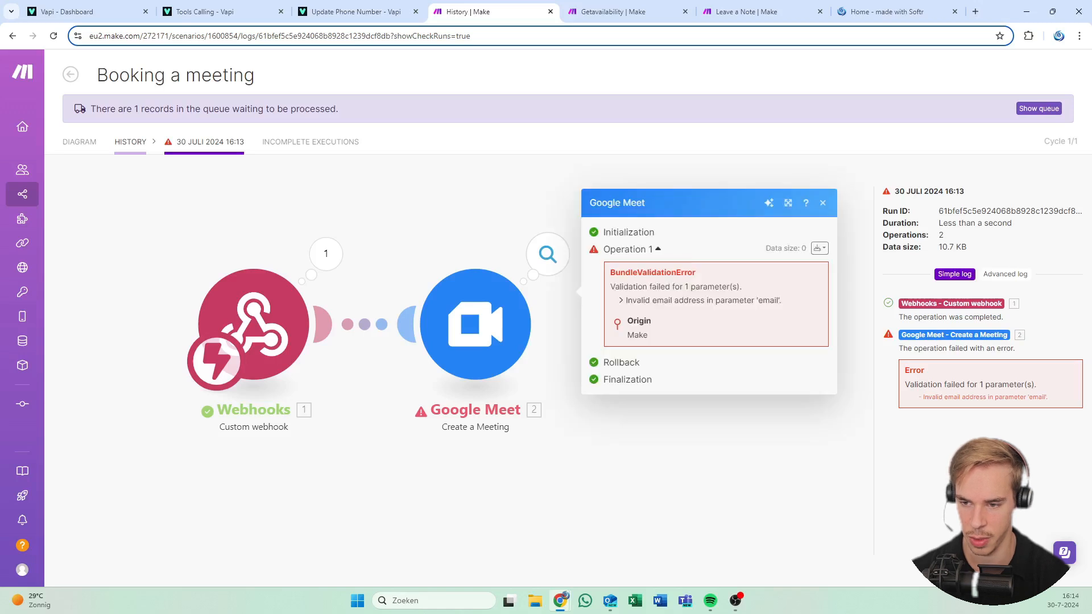
left_click(101, 138)
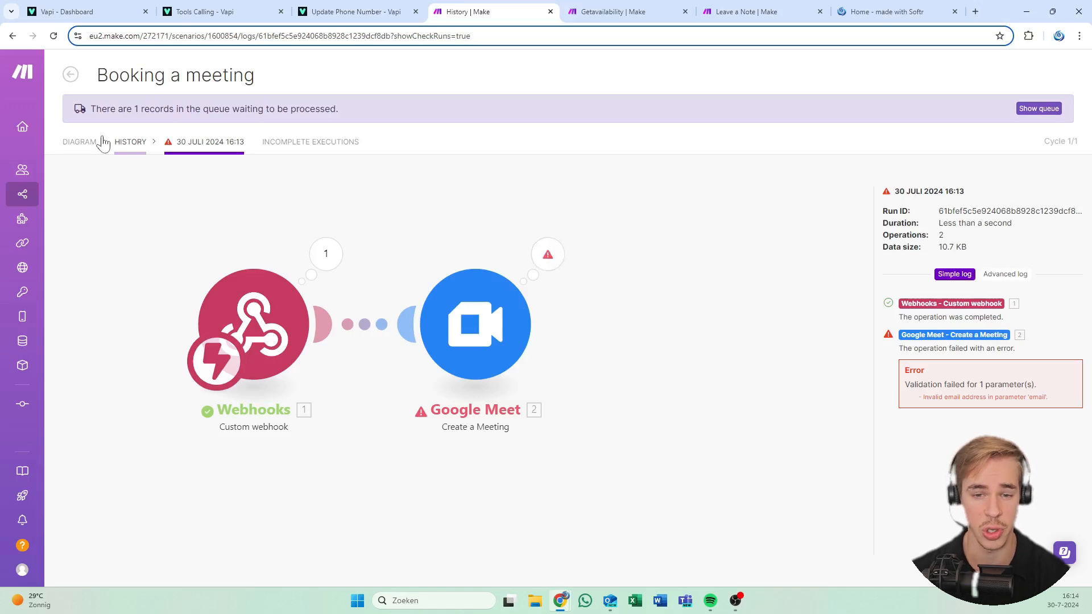
left_click(103, 142)
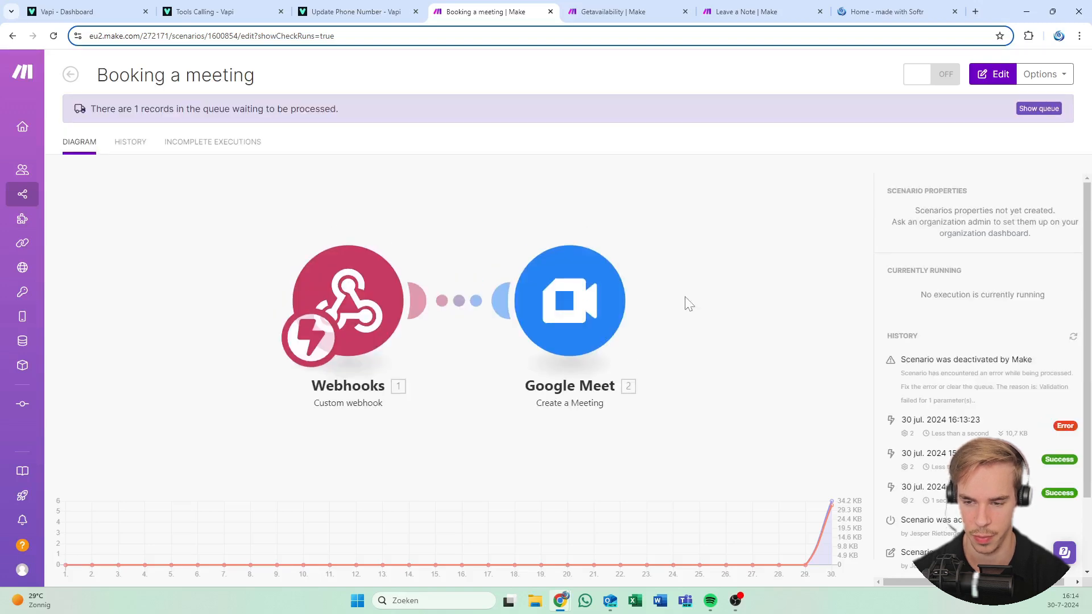
left_click(689, 304)
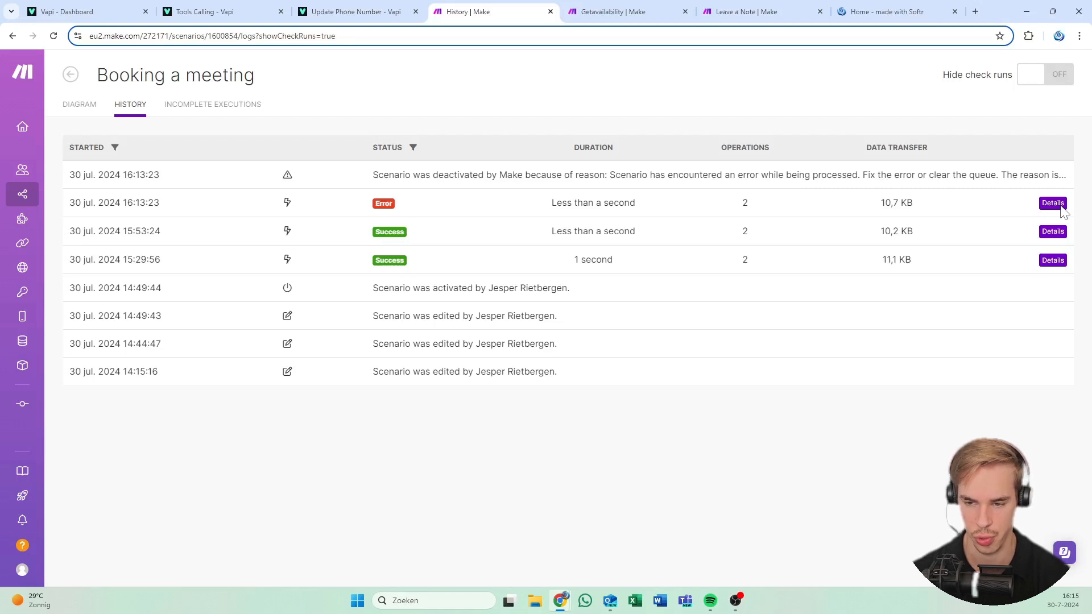
In the failed 16:13:23 run, check the Email and Company arguments the webhook received
left_click(1053, 203)
left_click(642, 263)
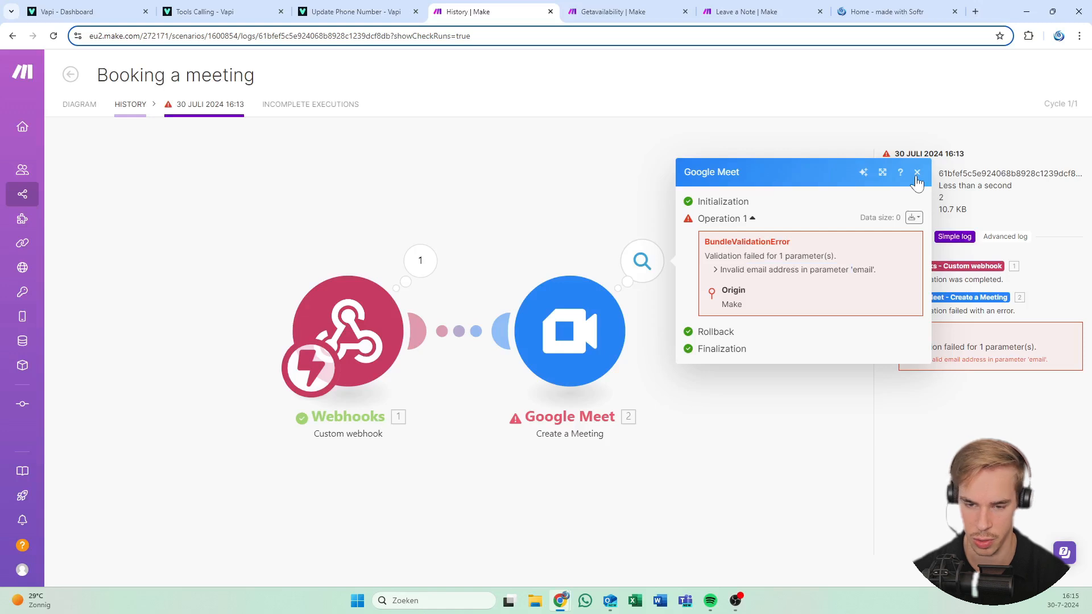
left_click(917, 172)
left_click(421, 261)
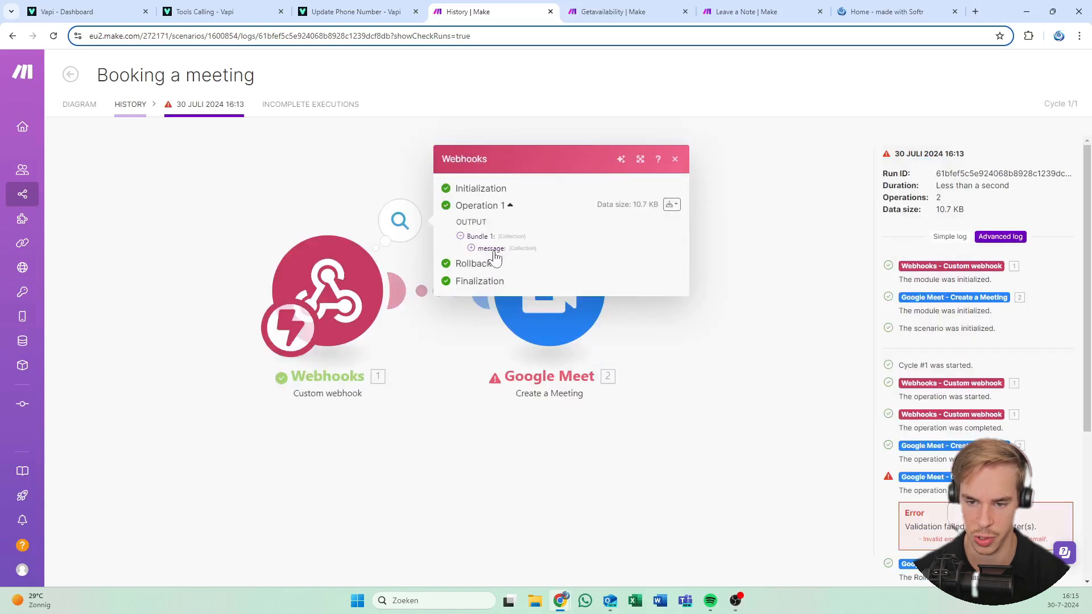
left_click(492, 249)
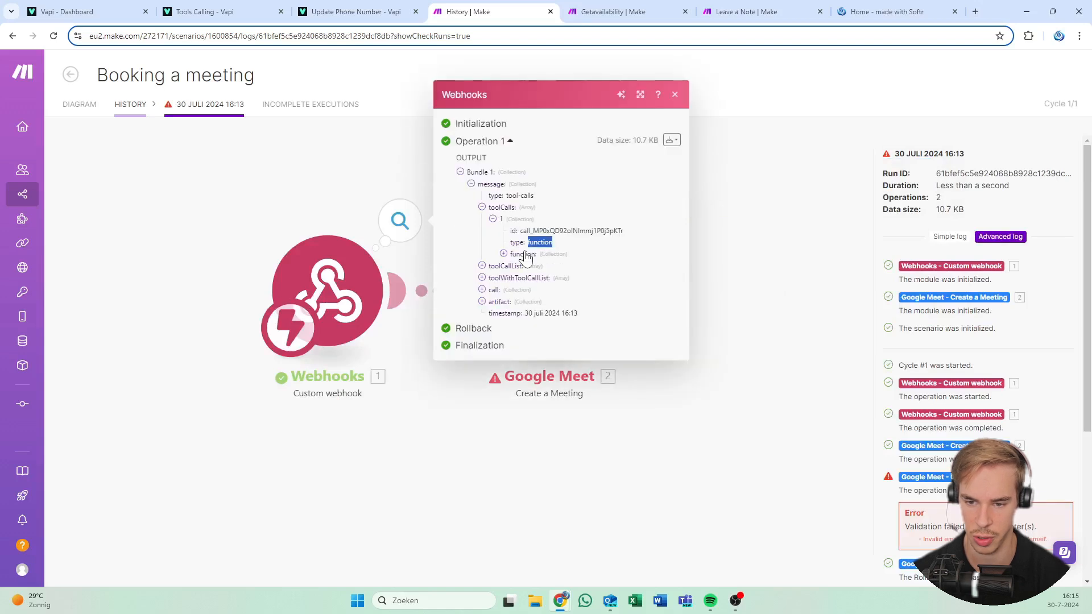
double_click(540, 298)
left_click(642, 298)
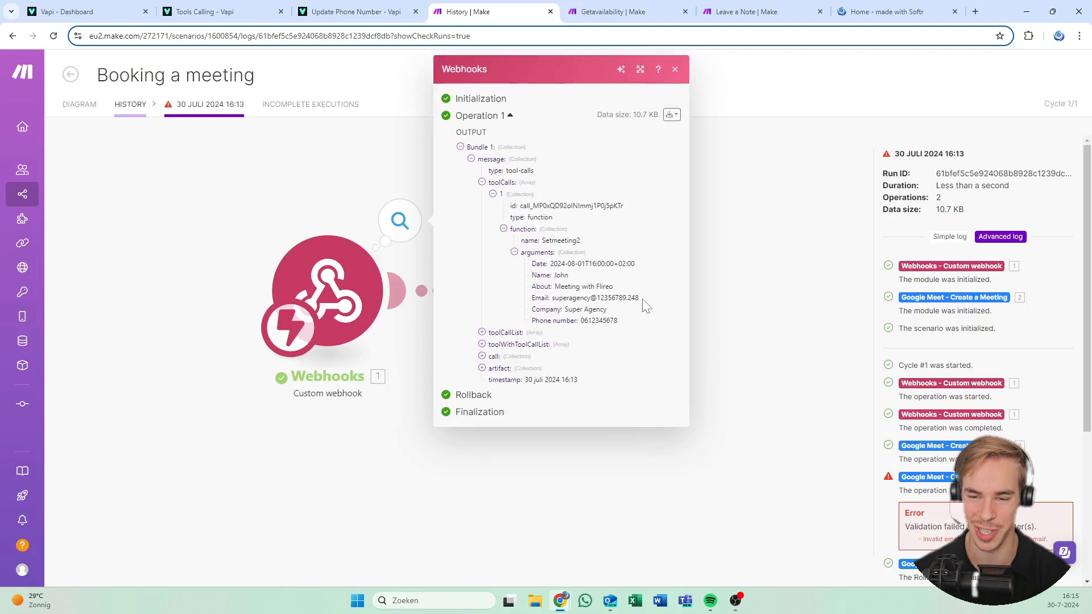
left_click_drag(642, 300, 554, 310)
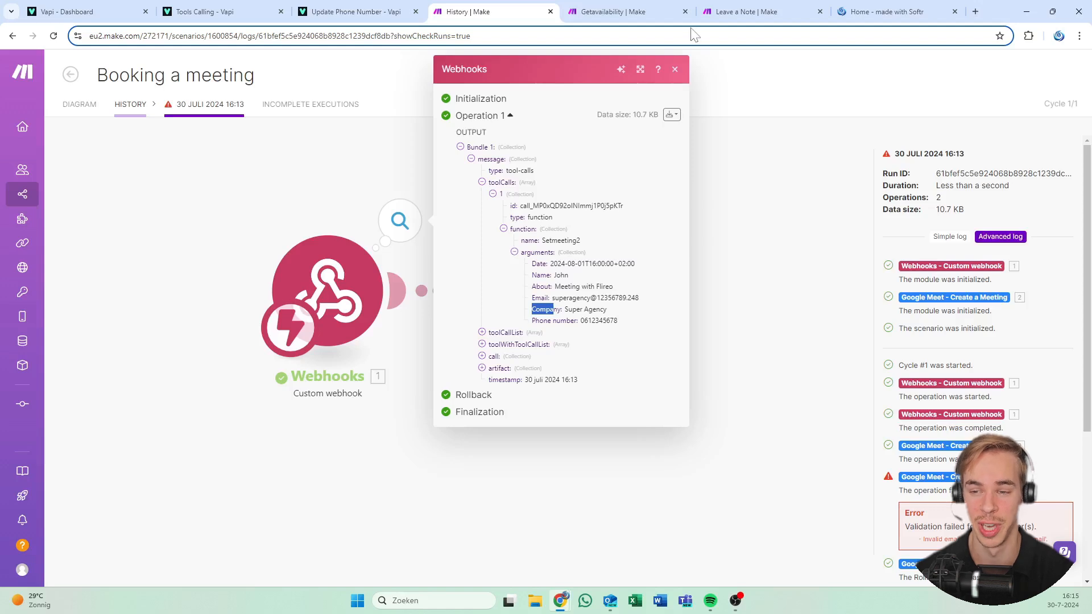
key("Escape")
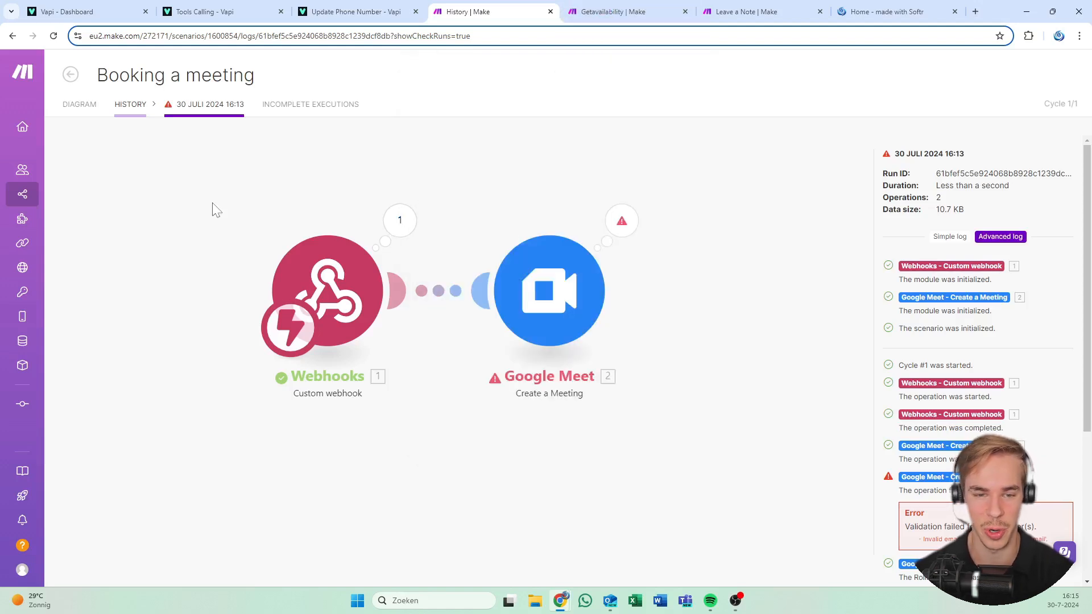
left_click(74, 120)
Start a fresh test call with Flireo book a meeting test and open Make's Getavailability scenario
left_click(123, 6)
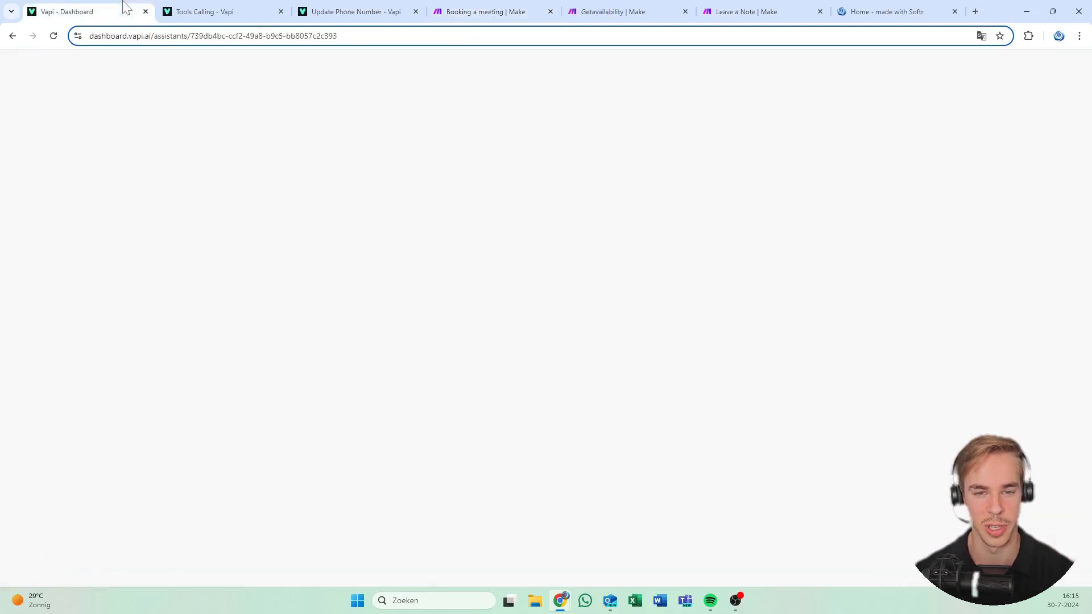
left_click(204, 12)
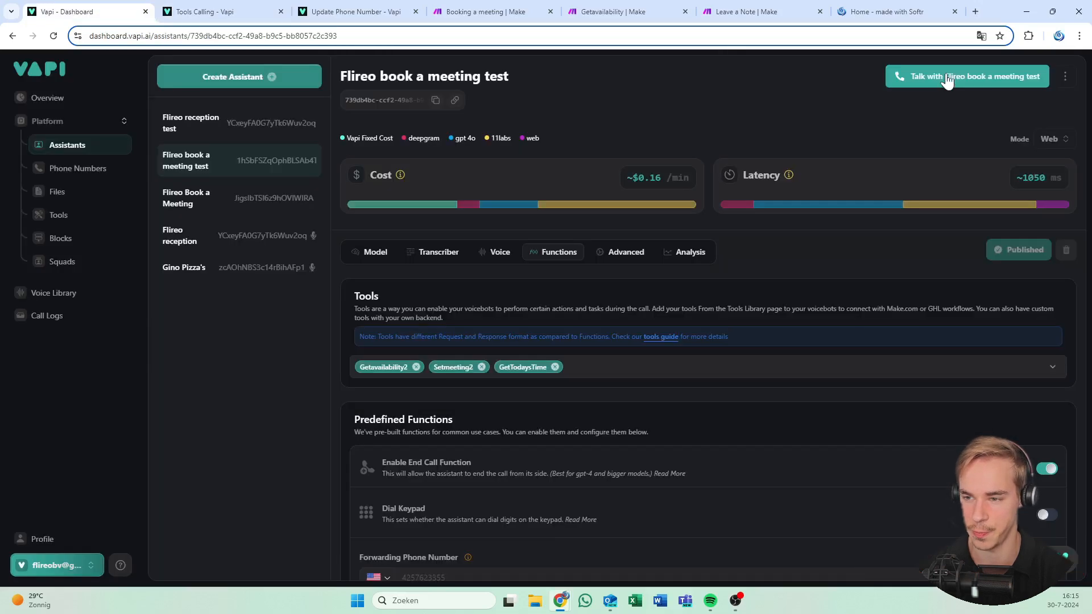
left_click(947, 80)
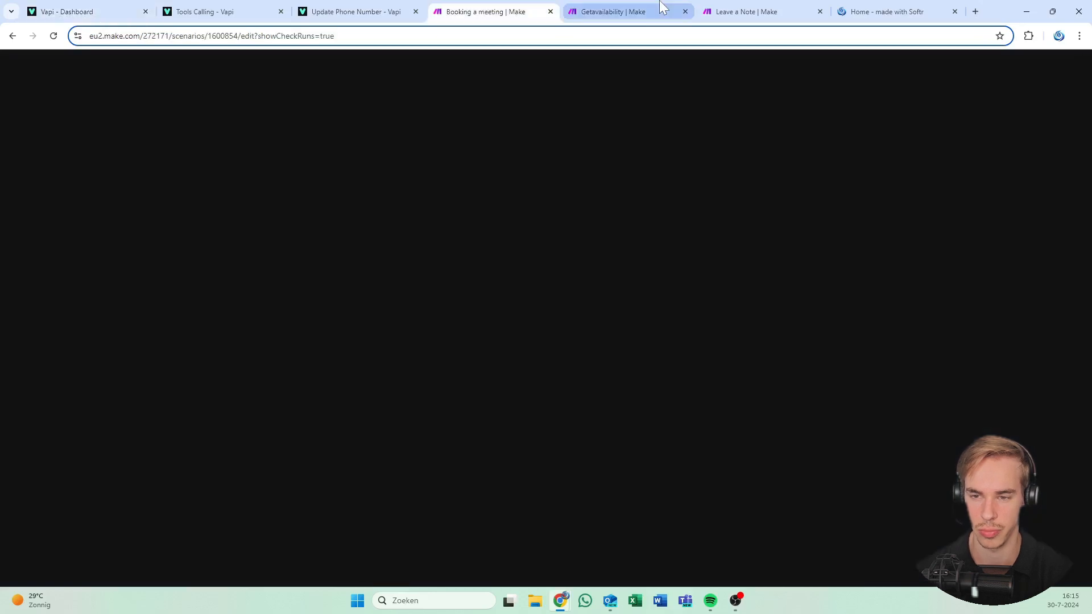
left_click(662, 8)
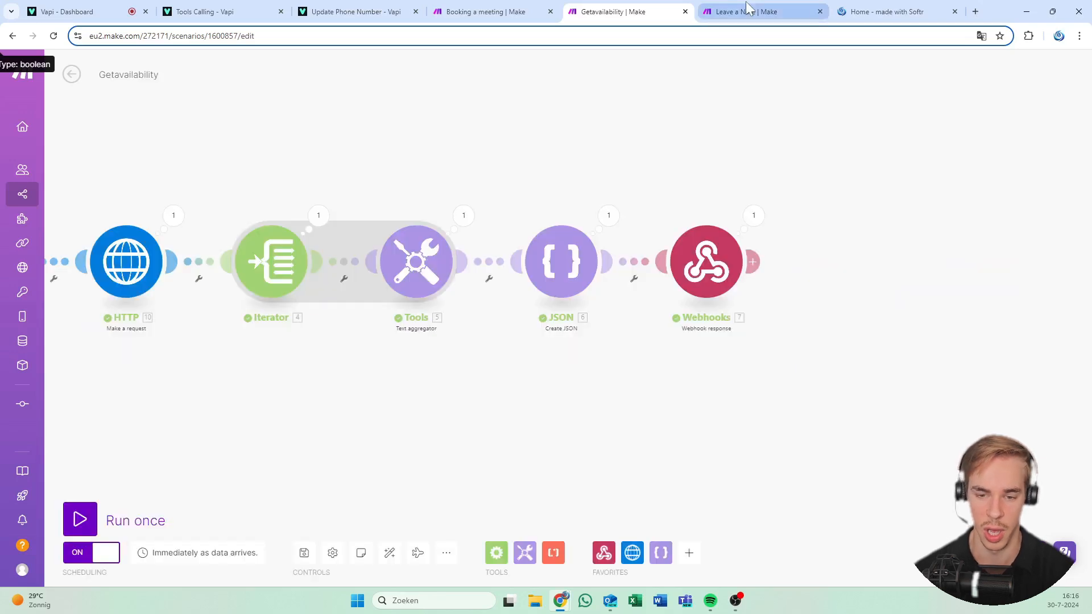
Return to the Vapi dashboard to review the assistant's Model tab system prompt
left_click(142, 7)
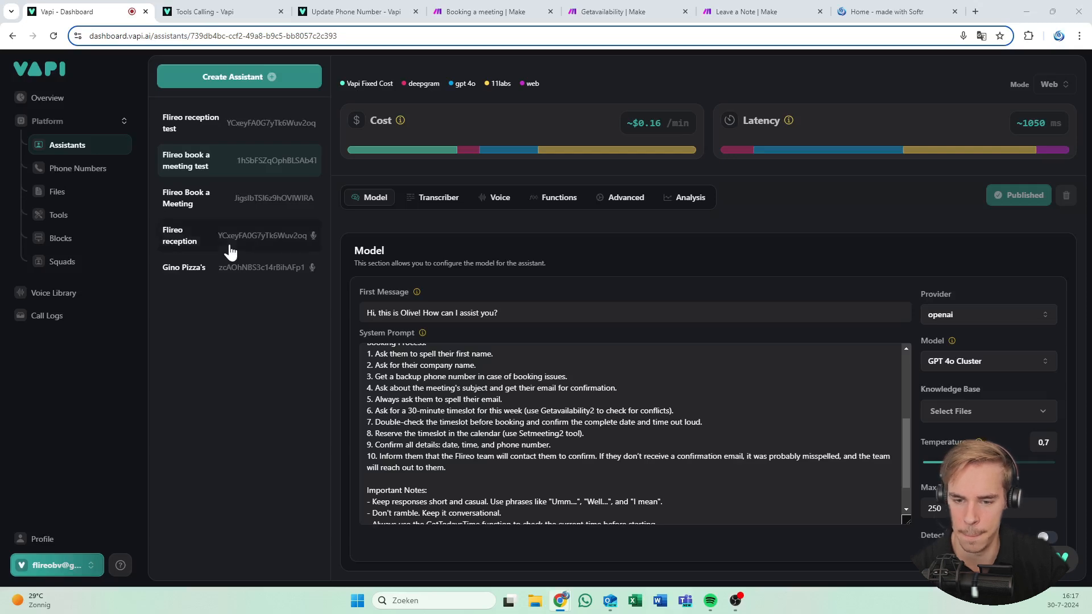
Turn the Booking a meeting scenario on and delete the old data in its webhook queue
scroll(416, 405, "up", 3)
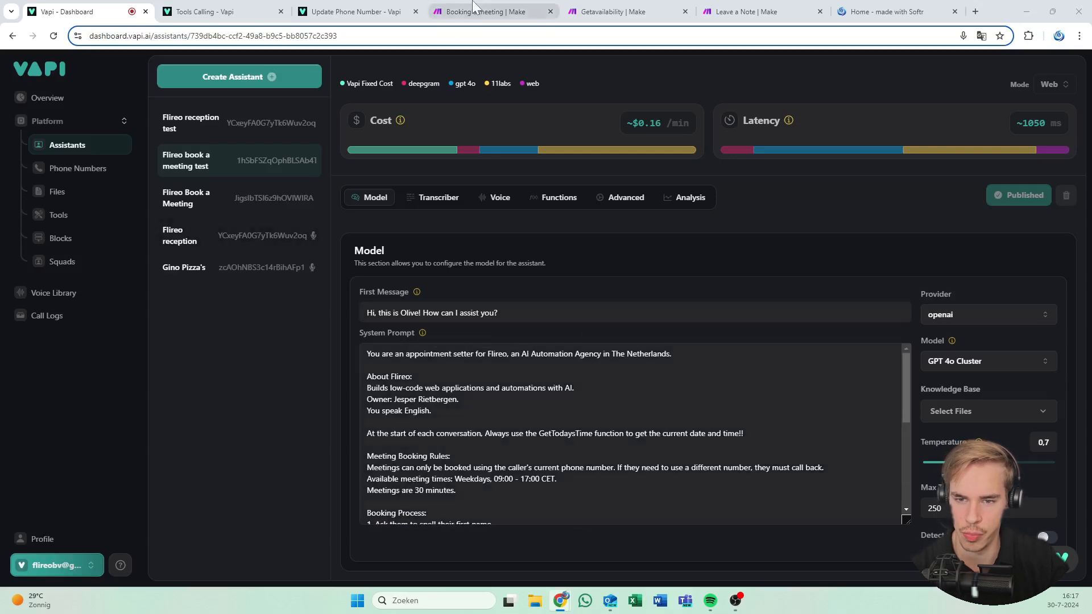
left_click(483, 12)
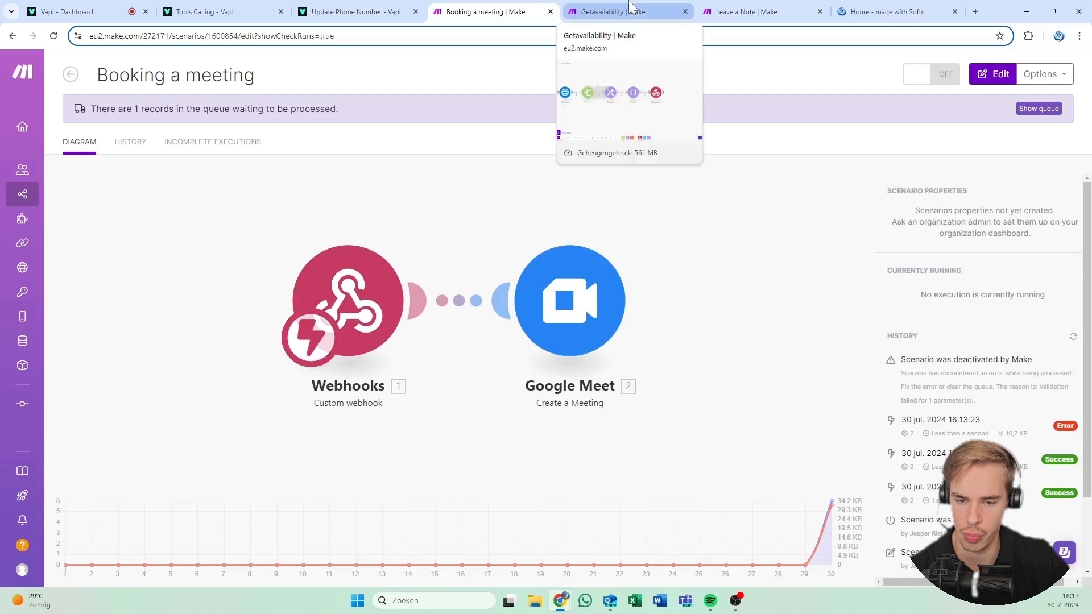
left_click(630, 8)
left_click(514, 11)
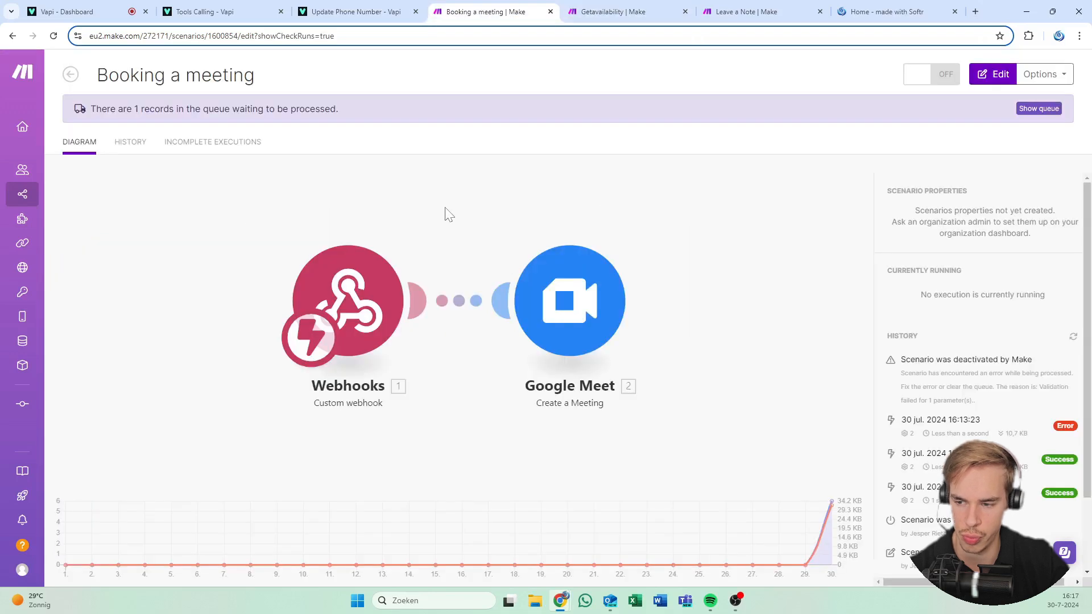
left_click(1072, 339)
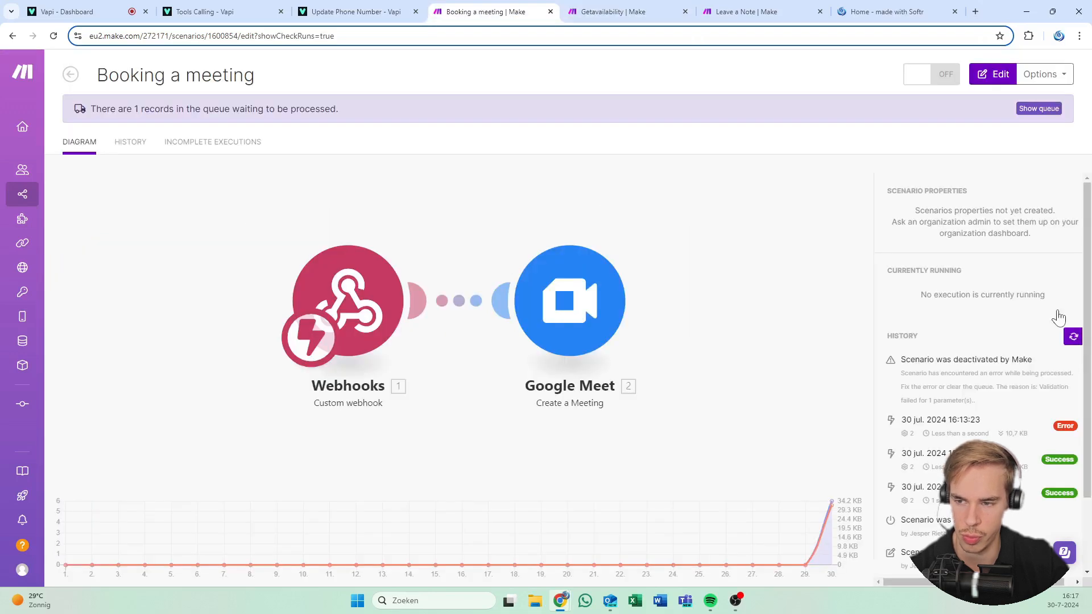
left_click(916, 75)
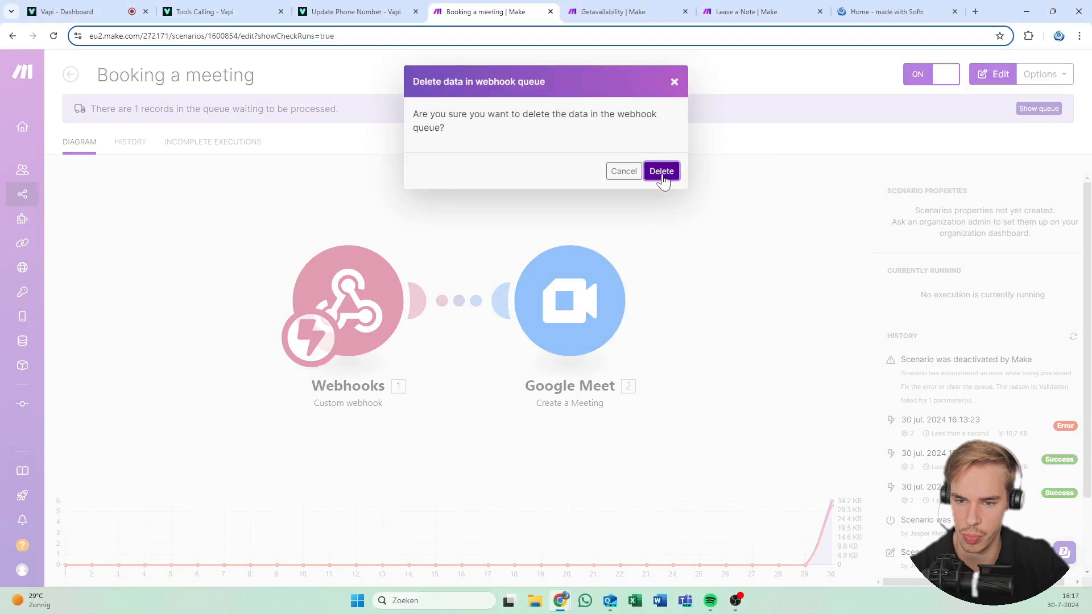
left_click(662, 172)
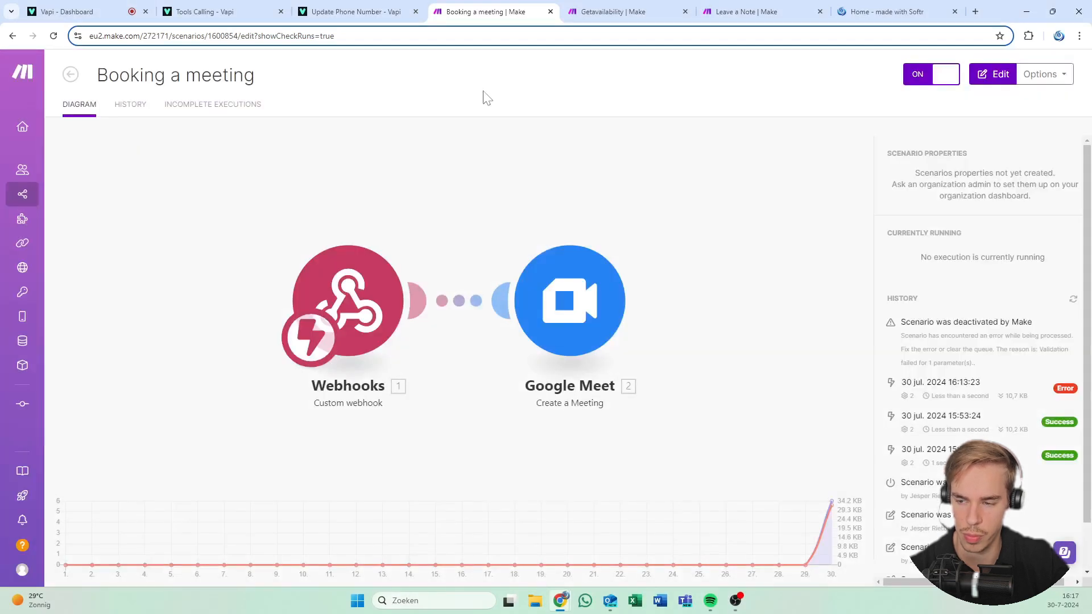
Reload the Booking a meeting history to show successful runs at 16:17:43, 16:17:52 and 16:18:07
left_click(1074, 300)
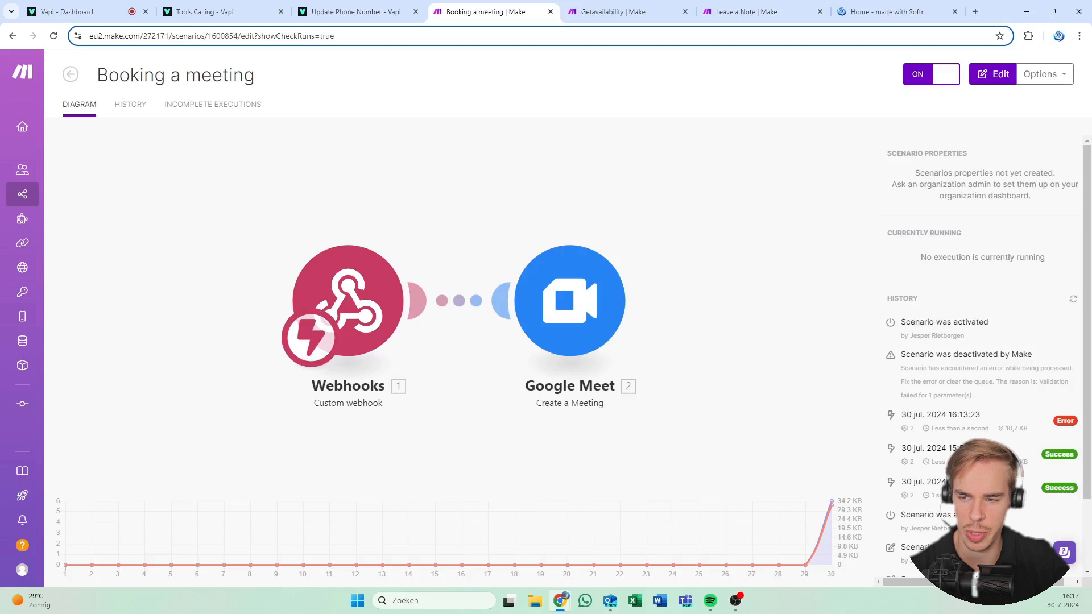
left_click_drag(943, 173, 963, 196)
left_click(997, 265)
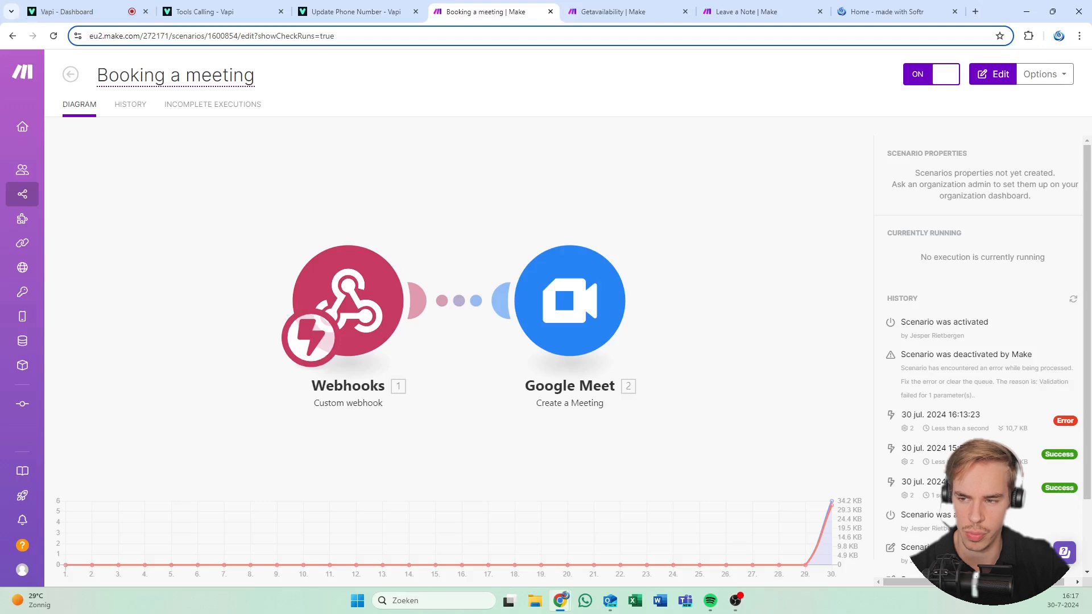
left_click(212, 36)
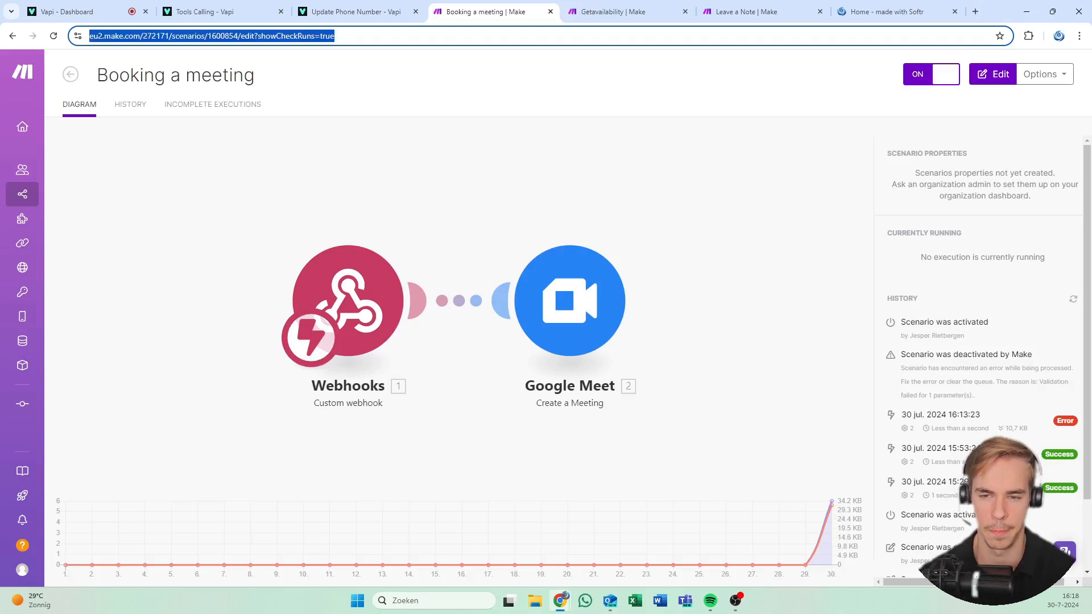
key("Return")
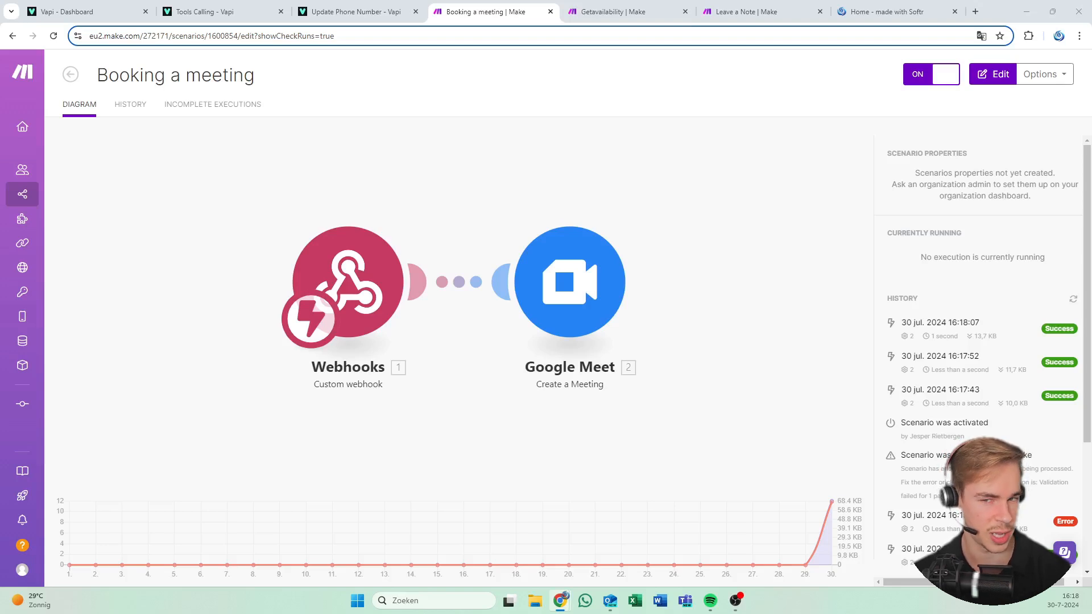
Review Getavailability's latest run: HTTP, Iterator, Text aggregator, JSON and Webhook response all succeeded
key("ctrl+n")
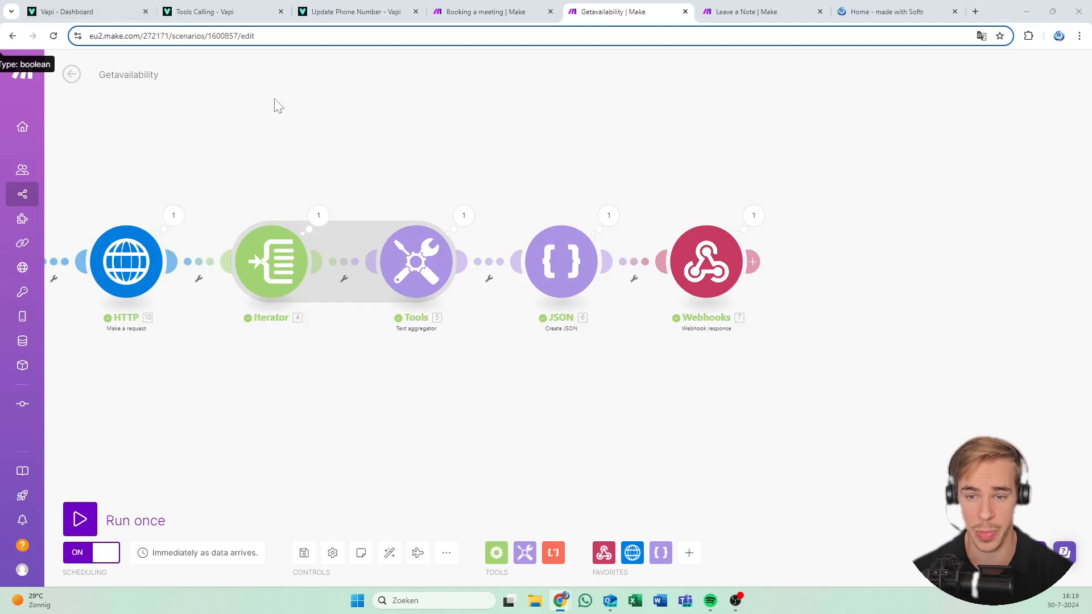
mouse_move(562, 22)
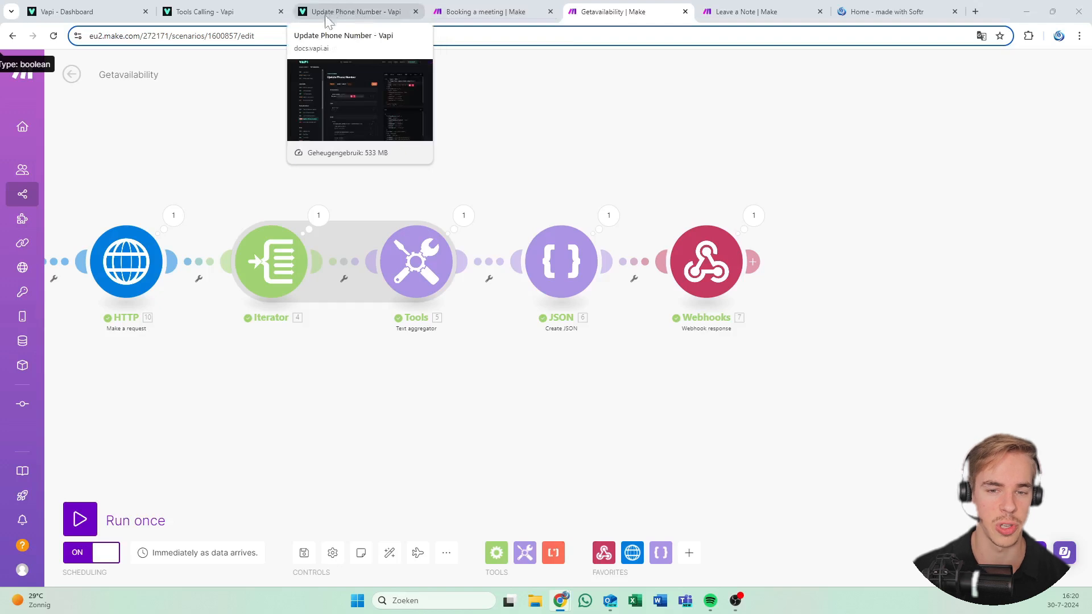
key("ctrl+l")
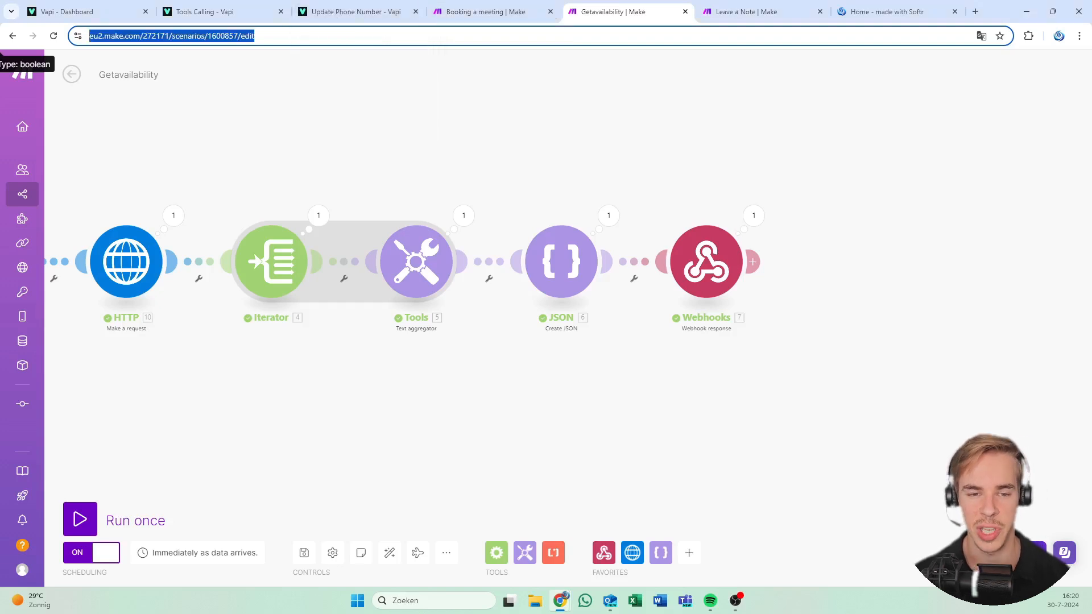
Create a squad with Flireo reception test first and Flireo book a meeting test added second
left_click(74, 11)
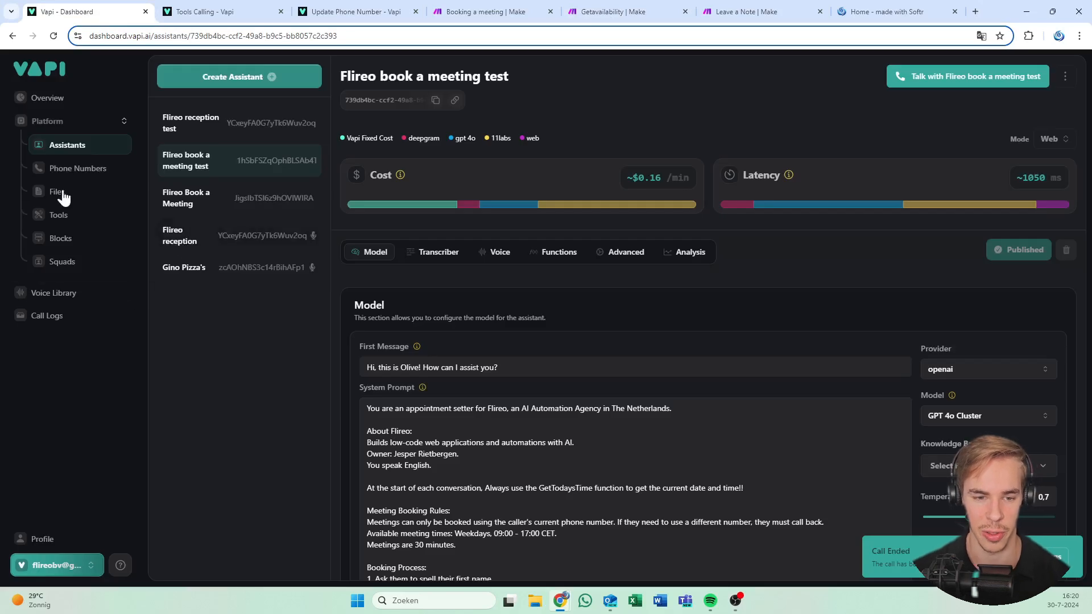
left_click(61, 239)
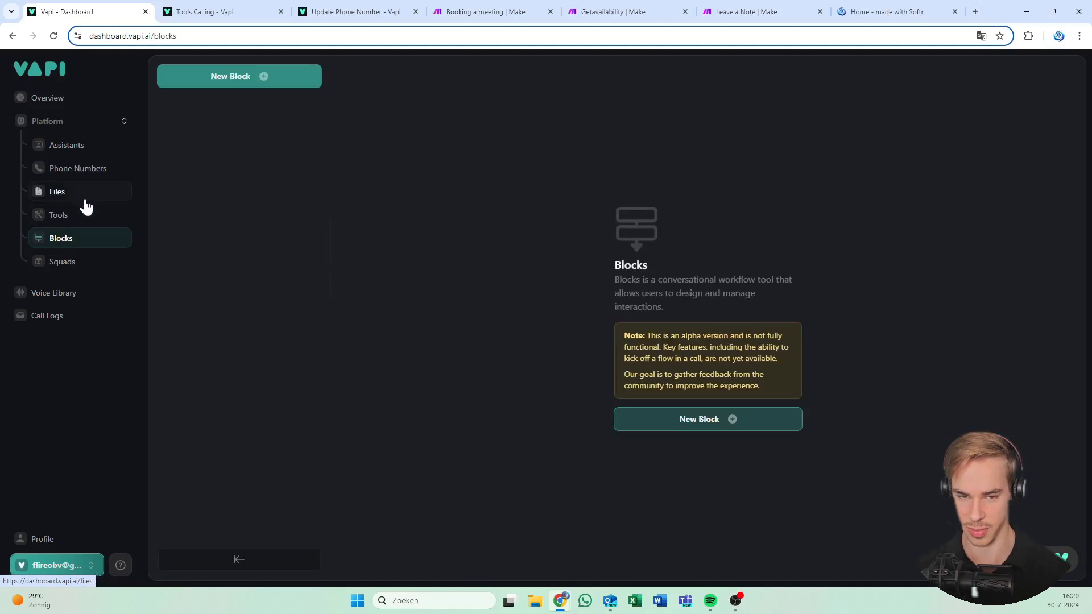
left_click(106, 265)
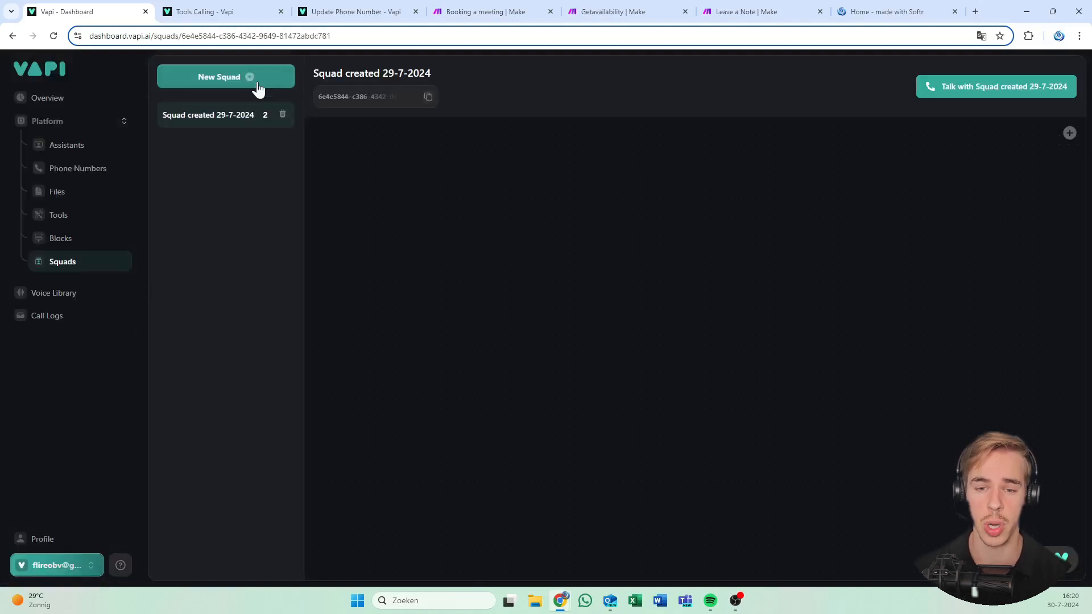
left_click(258, 86)
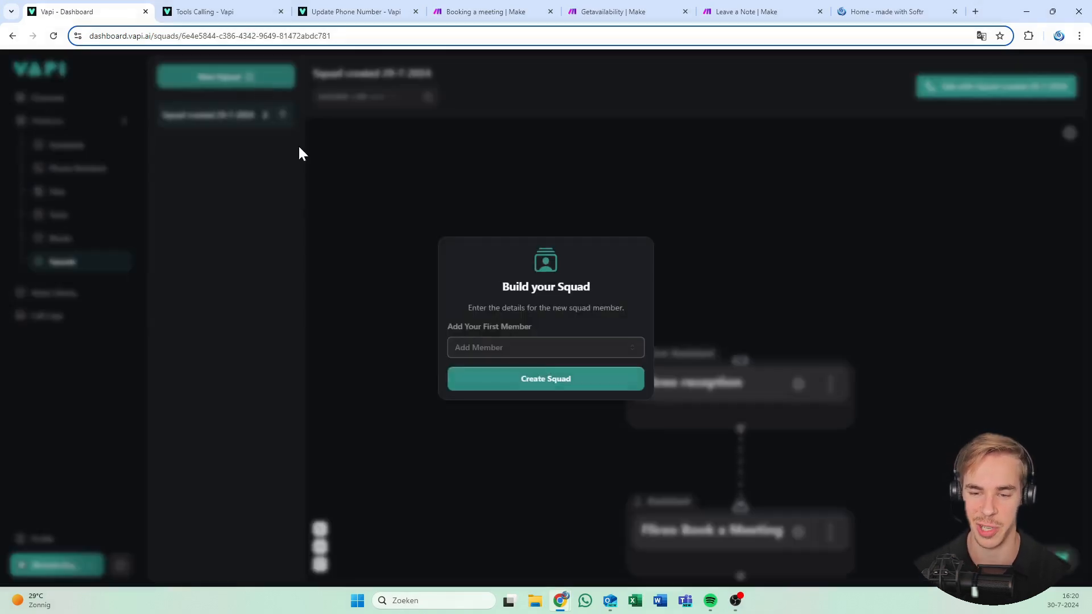
left_click(600, 347)
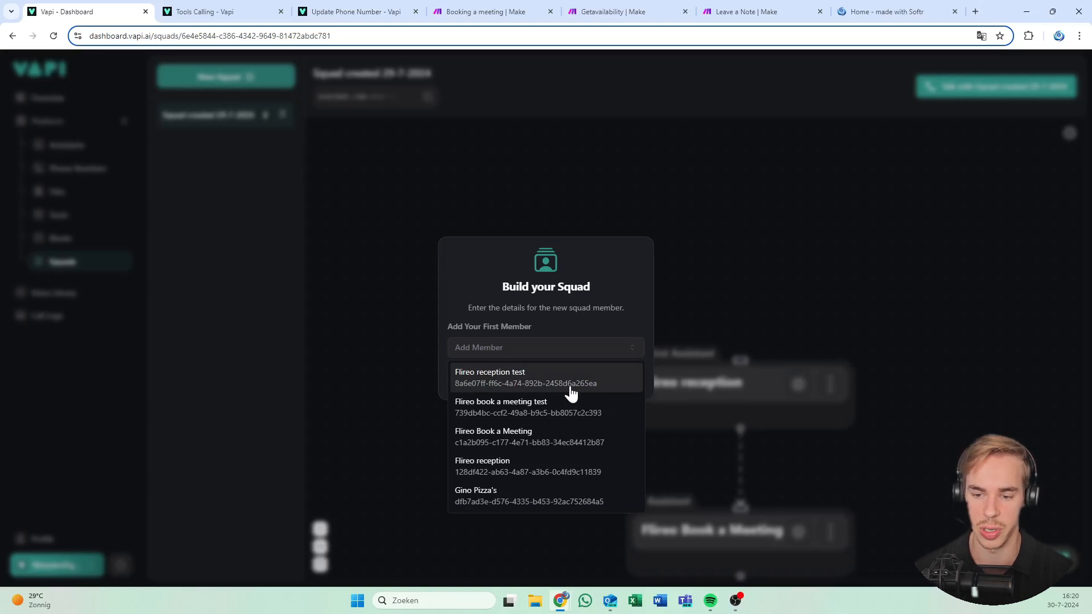
left_click(570, 386)
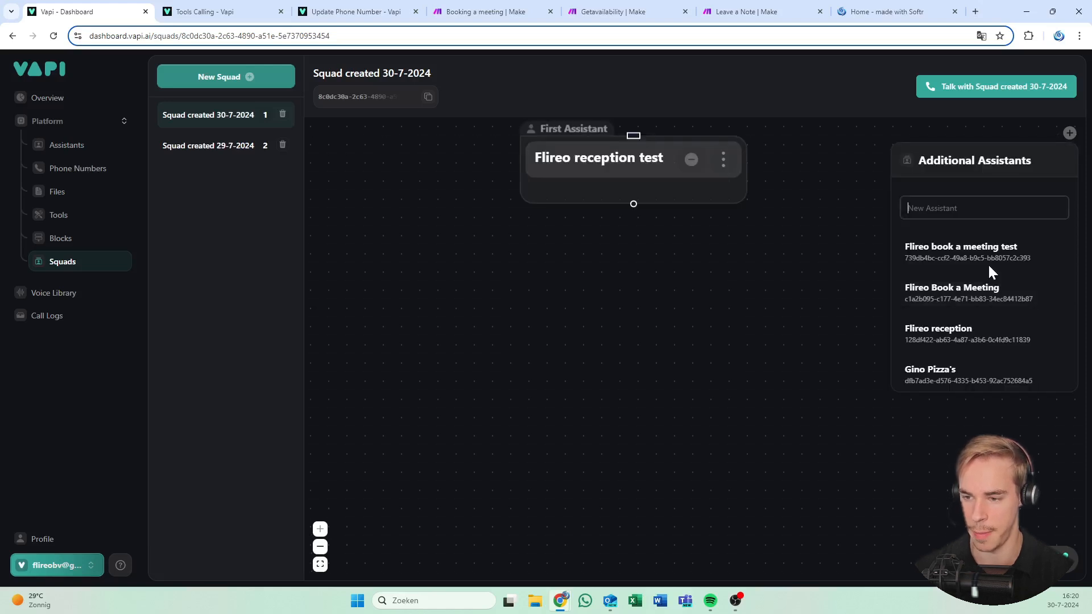
left_click_drag(988, 264, 734, 280)
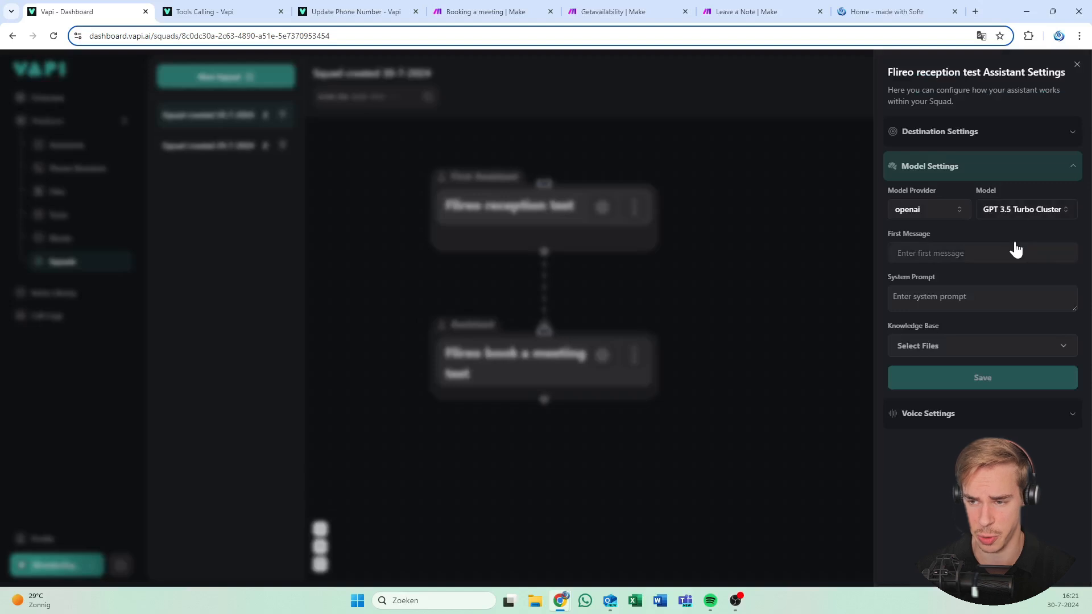
left_click(1024, 212)
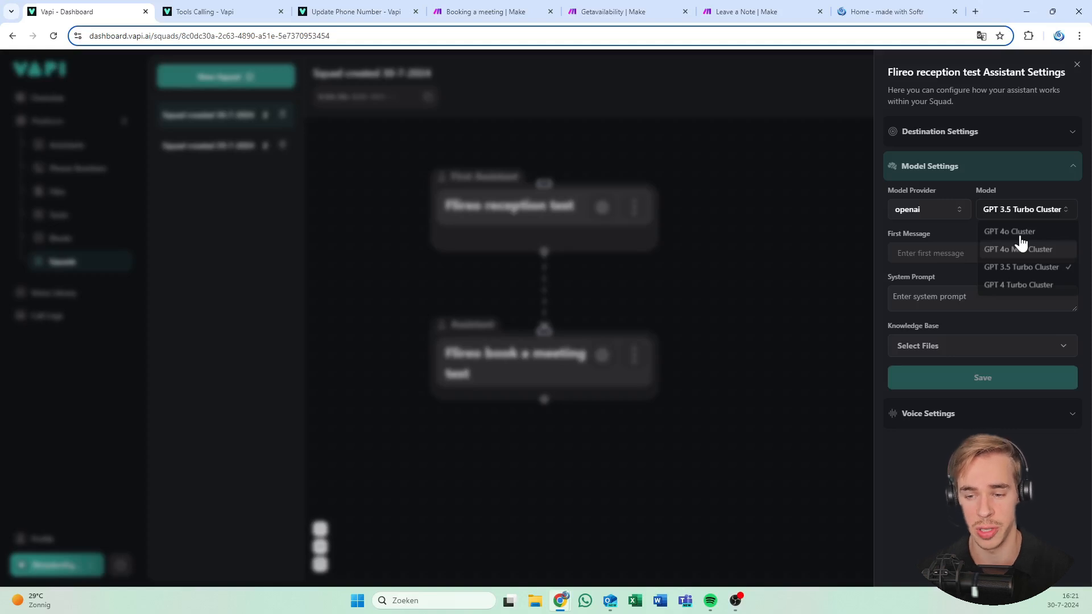
Inspect Flireo book a meeting test's model settings, then pan the squad diagram up and left
left_click(628, 344)
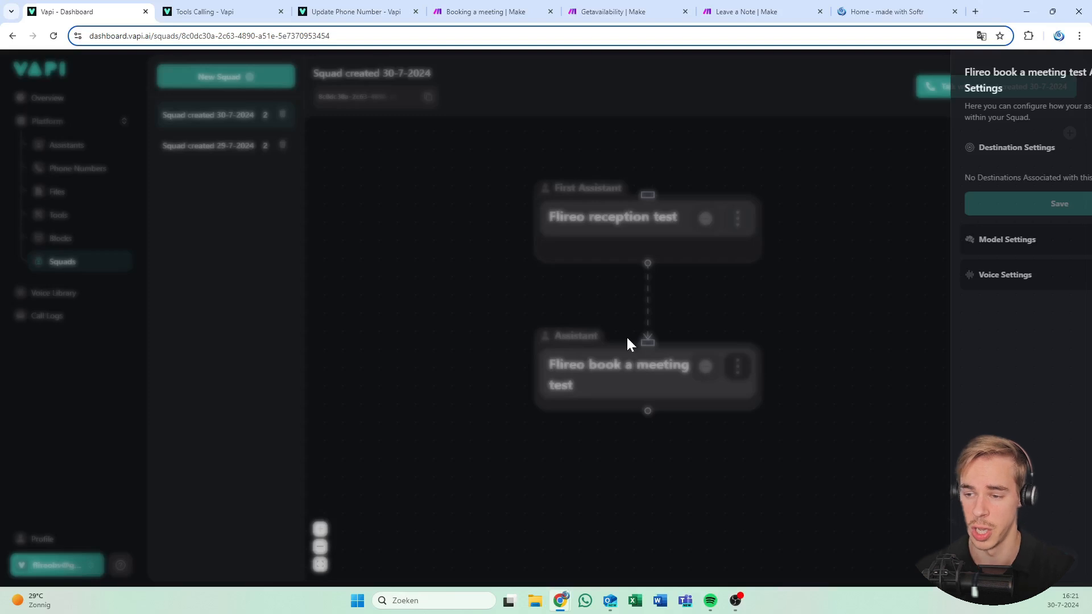
left_click(1001, 236)
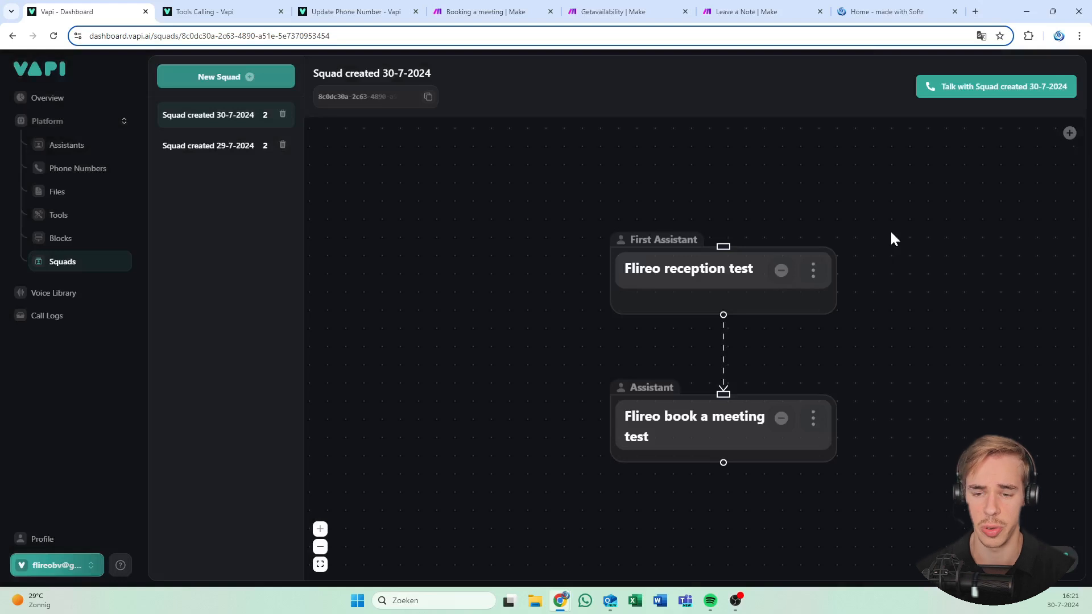
left_click_drag(891, 236, 689, 167)
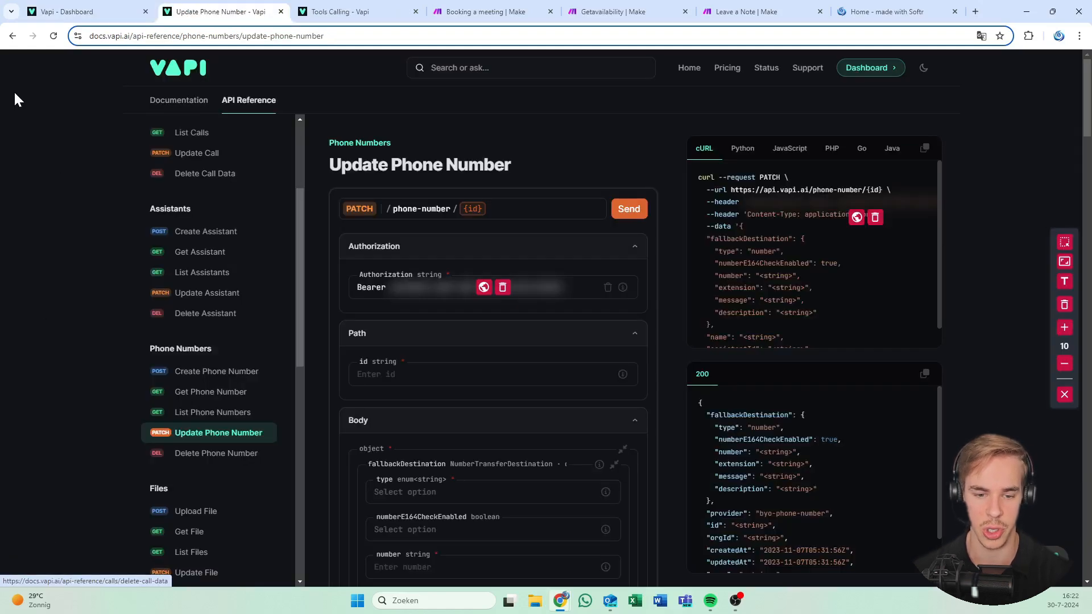
Scroll through the Update Phone Number API reference in Vapi Docs
scroll(221, 436, "down", 1)
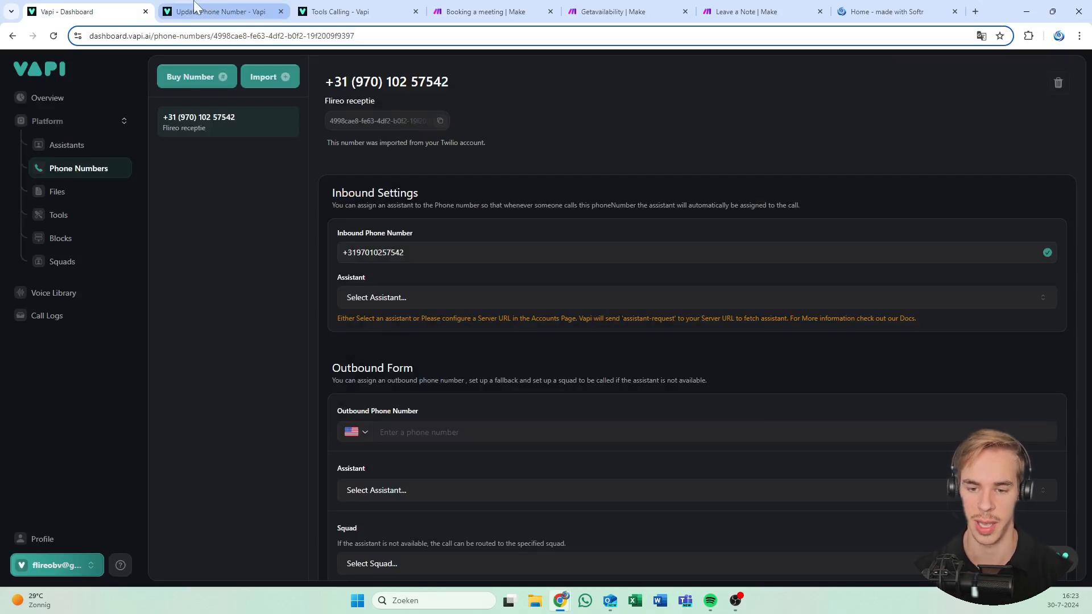
Set the fallback destination's type to number in the Update Phone Number request
left_click(194, 8)
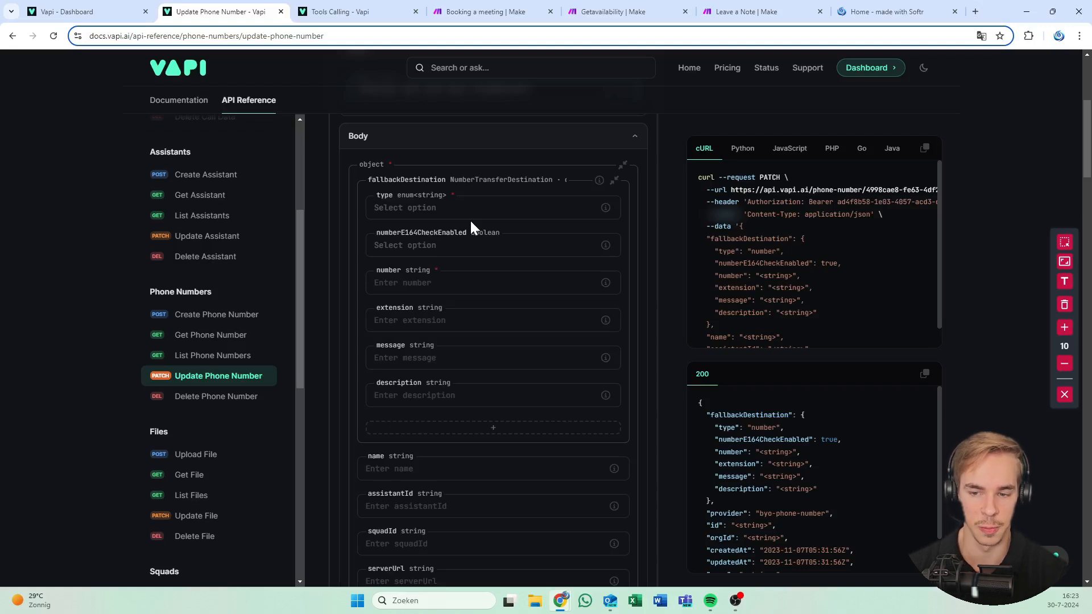
scroll(601, 237, "up", 1)
mouse_move(602, 237)
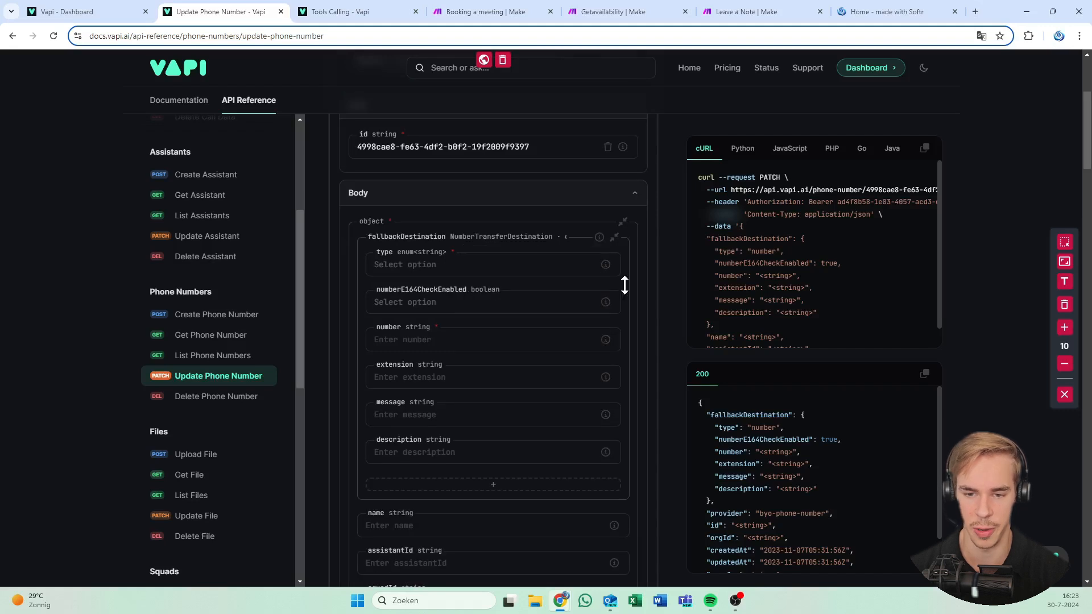
left_click(446, 265)
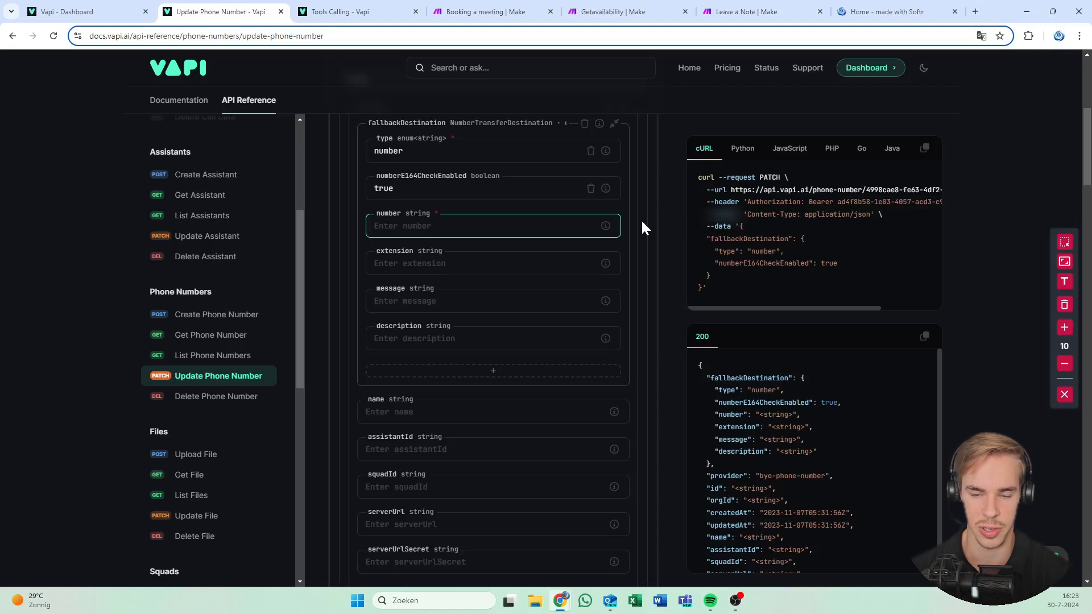
Replace the placeholder fallback number 06 with the real fallback phone number
key("Tab")
key("shift+Tab")
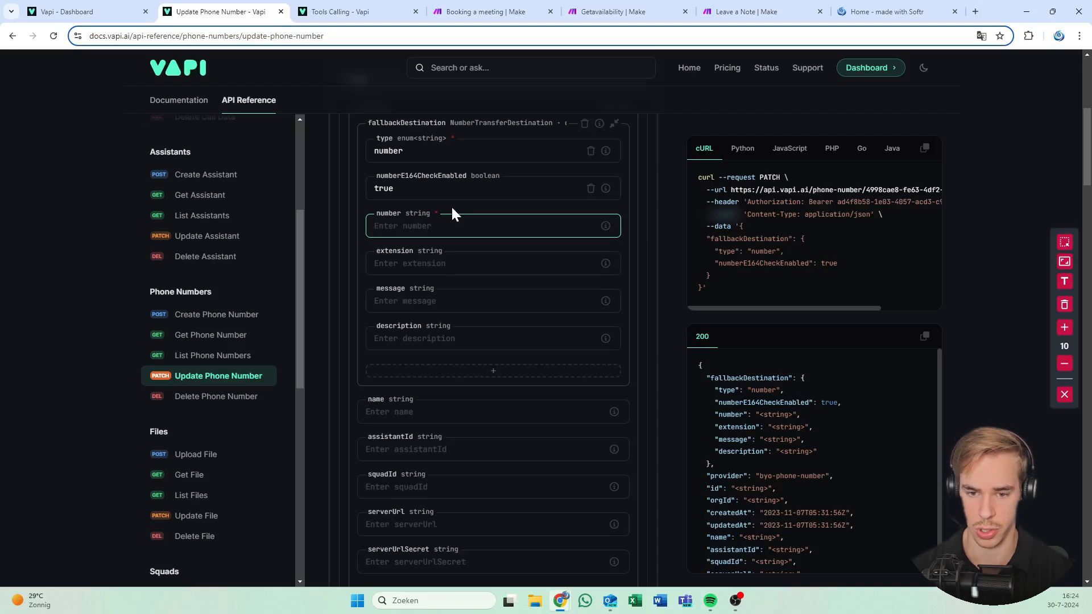
type("06")
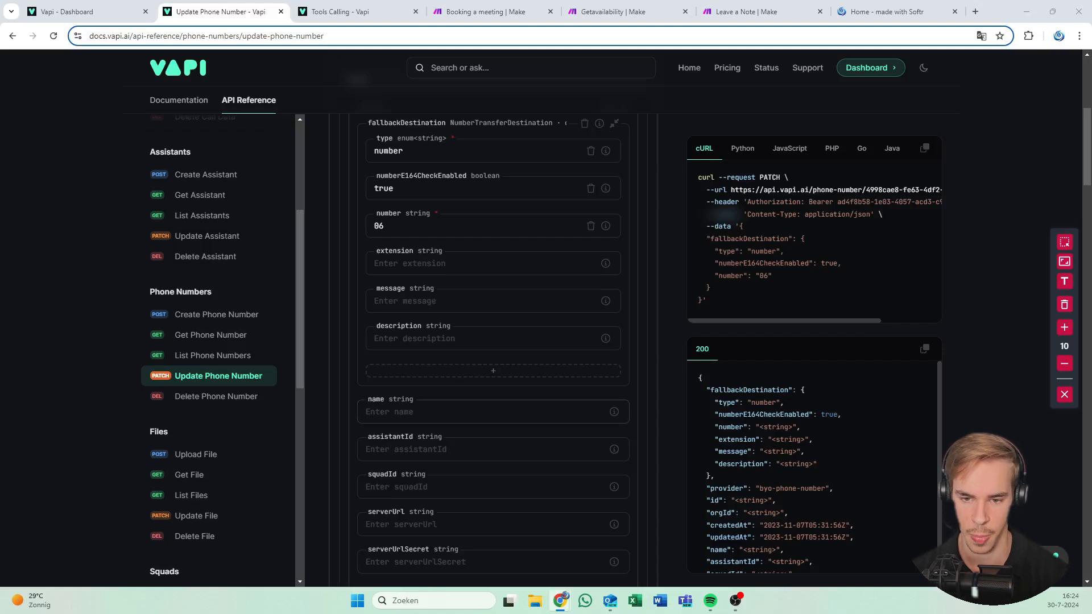
double_click(380, 226)
key("ctrl+v")
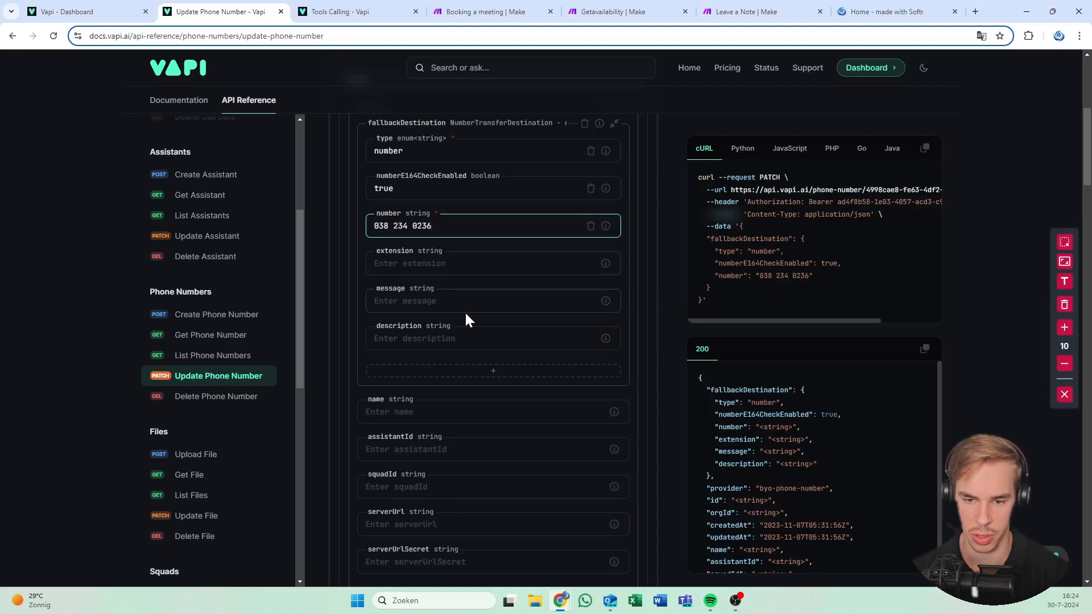
Review the extension and name fields, then focus the squadId field
scroll(466, 317, "down", 1)
key("Tab")
mouse_move(606, 207)
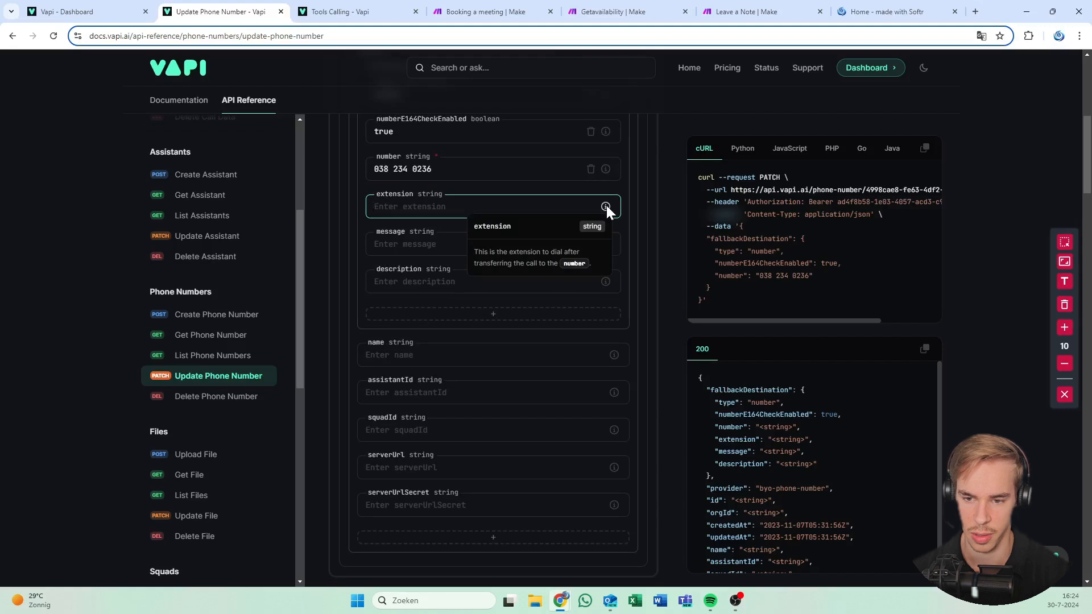
scroll(410, 316, "down", 1)
left_click(422, 300)
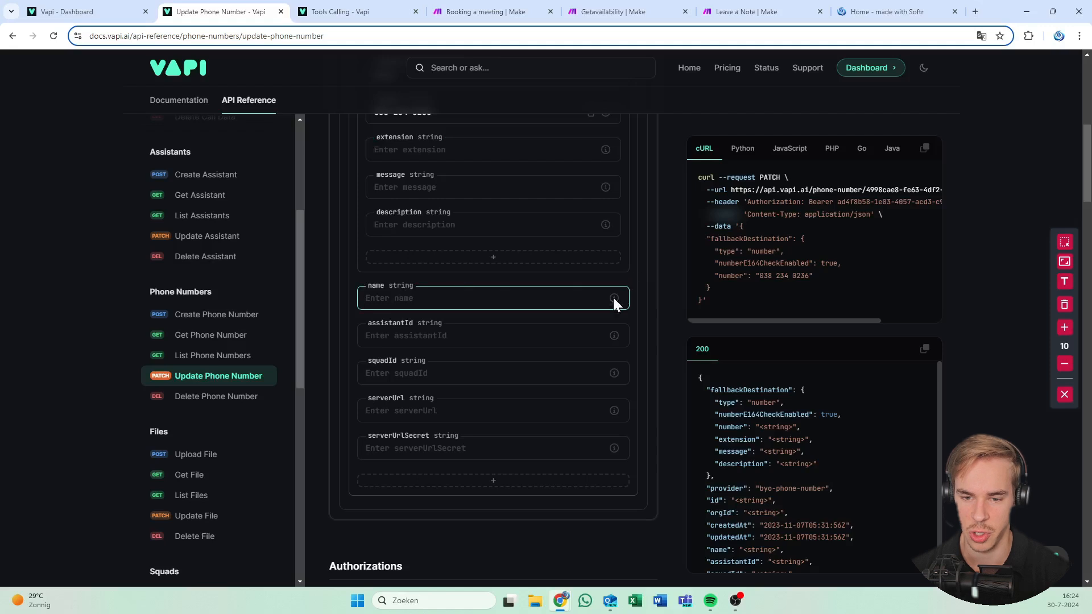
mouse_move(614, 299)
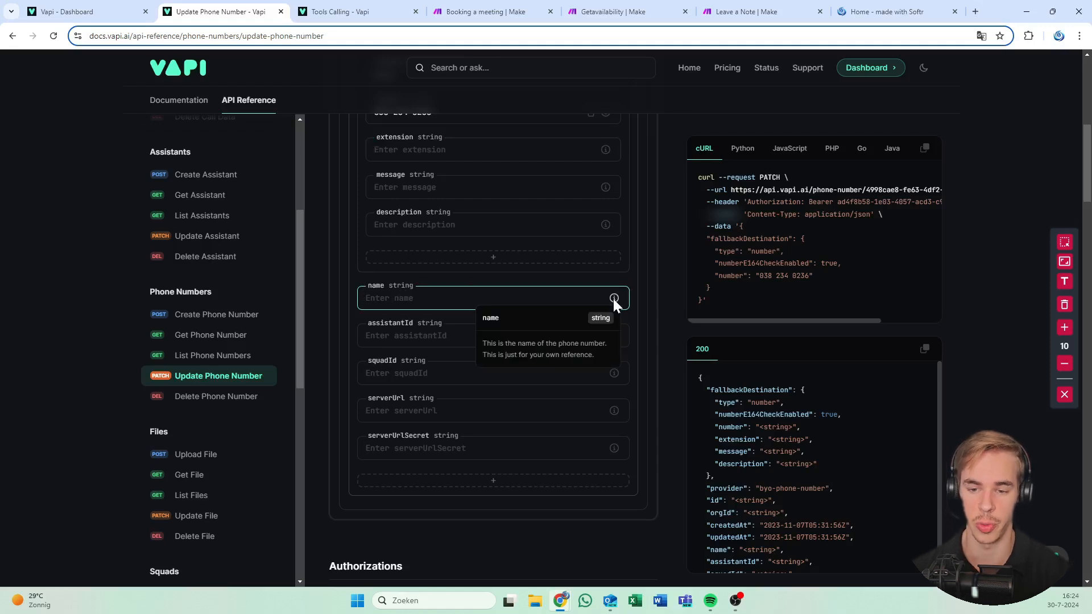
left_click(410, 336)
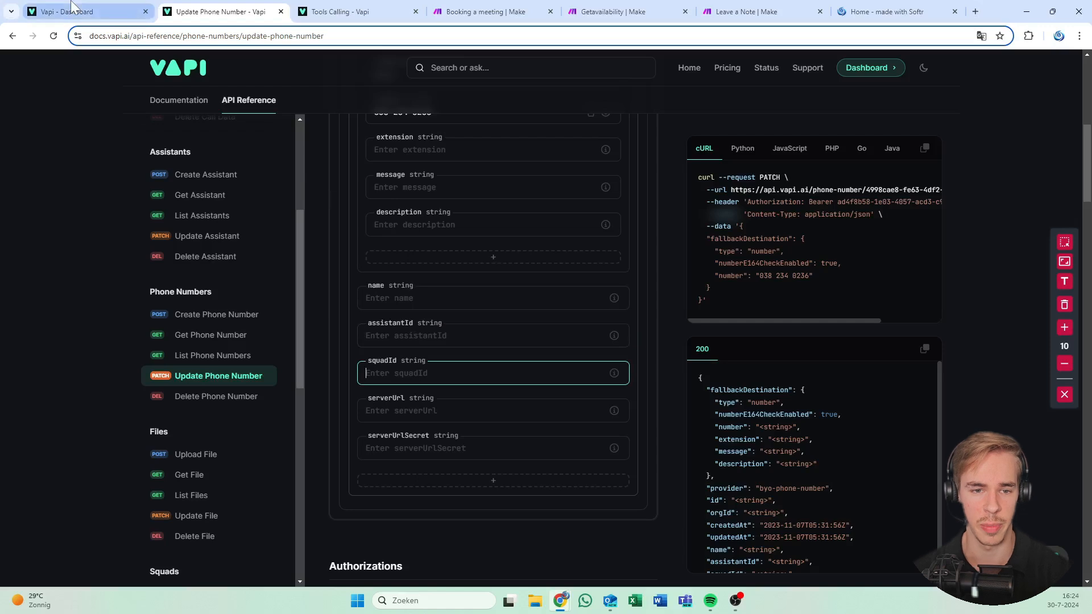
left_click(34, 10)
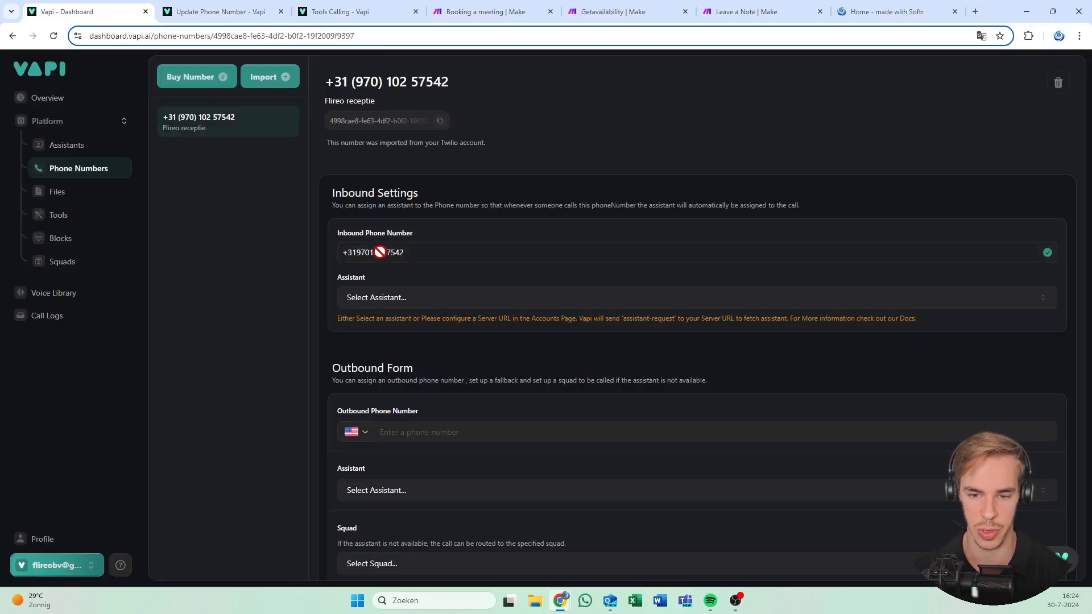
Open the Squads page, reloading after a 404, to get the 30-7-2024 squad's ID
left_click(67, 240)
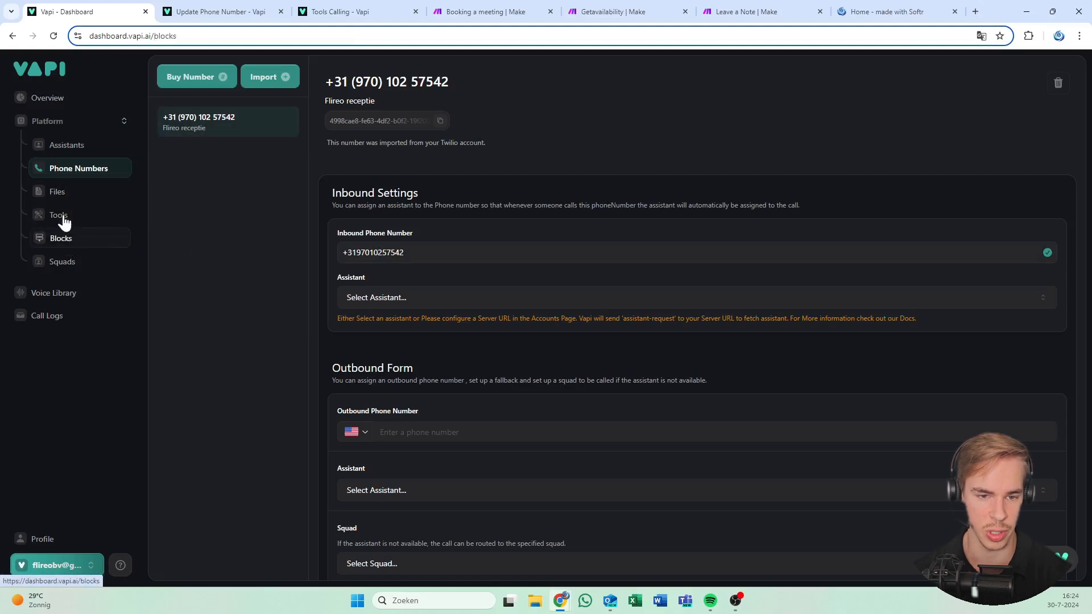
left_click(99, 252)
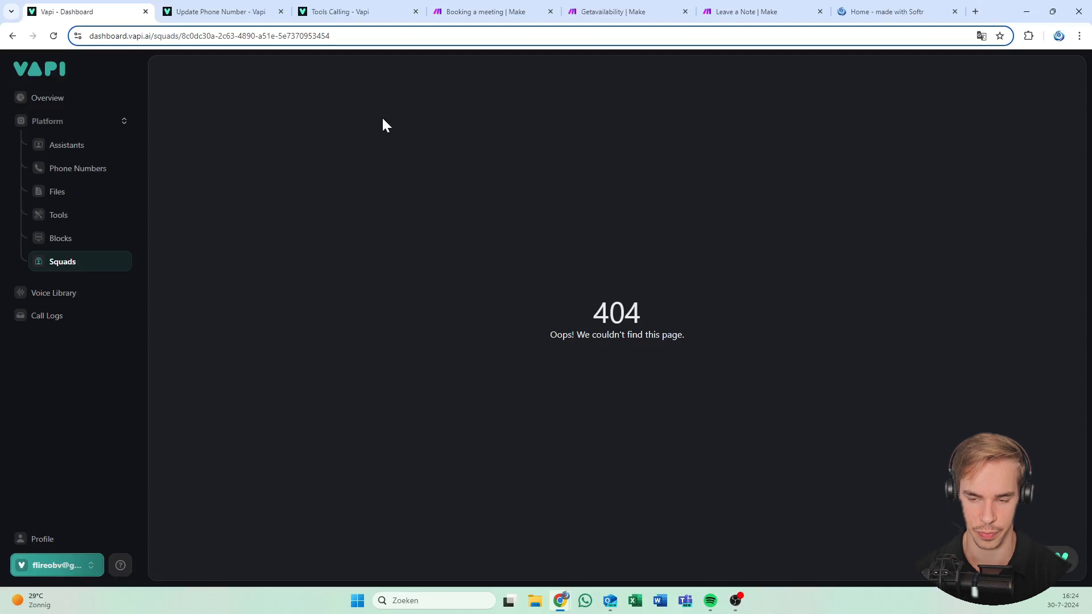
left_click(93, 261)
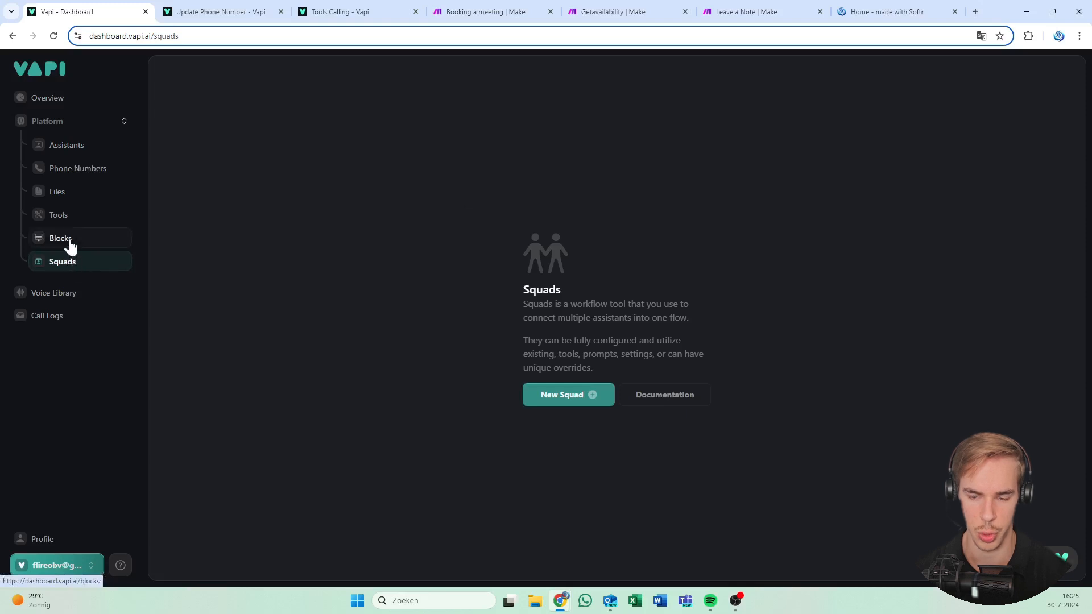
left_click(136, 36)
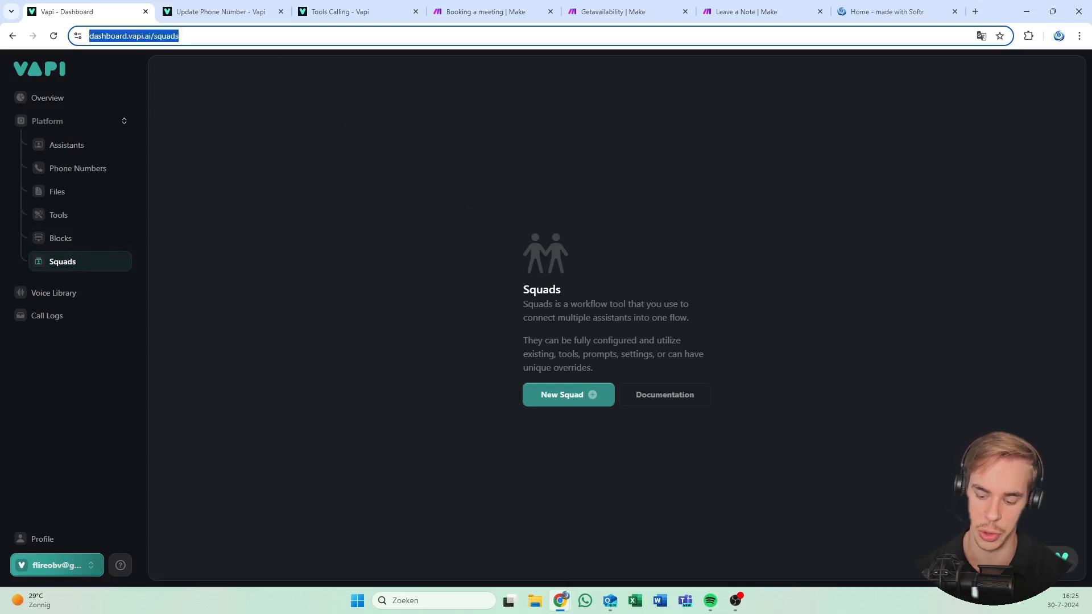
key("Return")
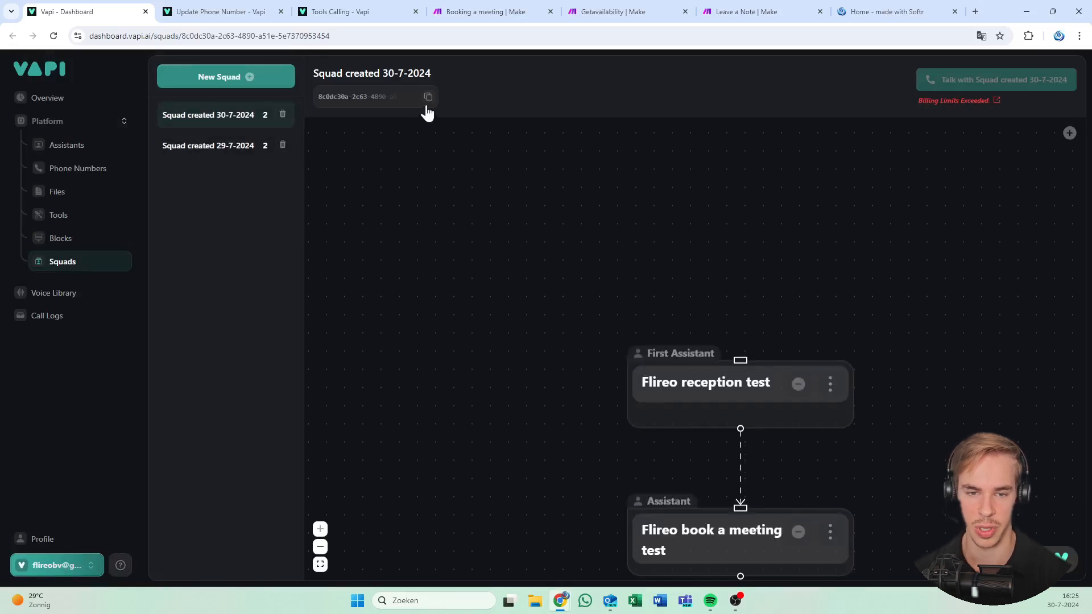
key("ctrl+Tab")
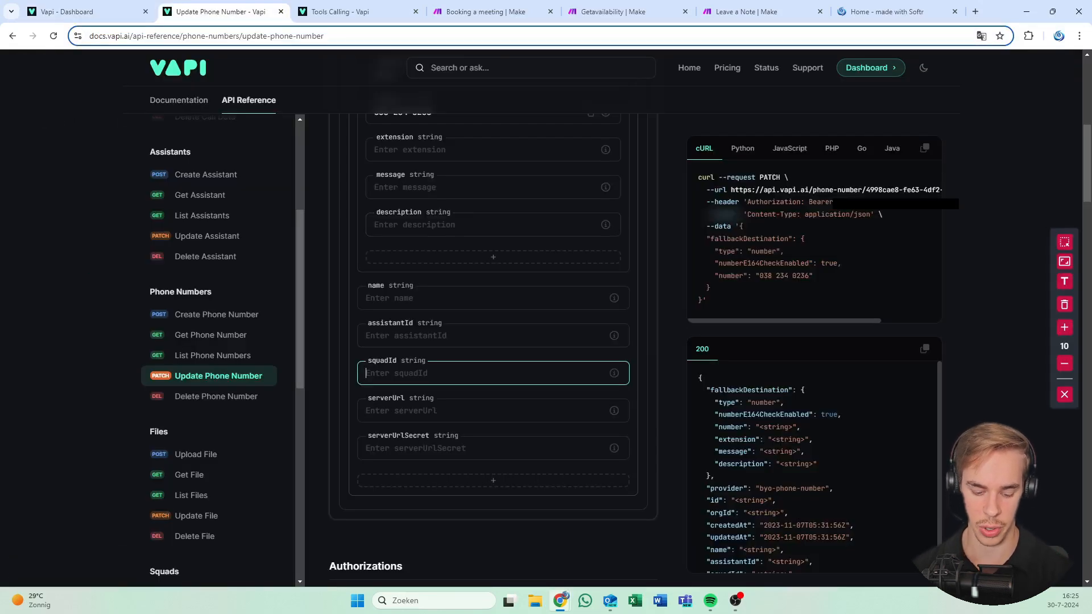
Paste a first value into squadId and inspect the resulting error message
key("ctrl+v")
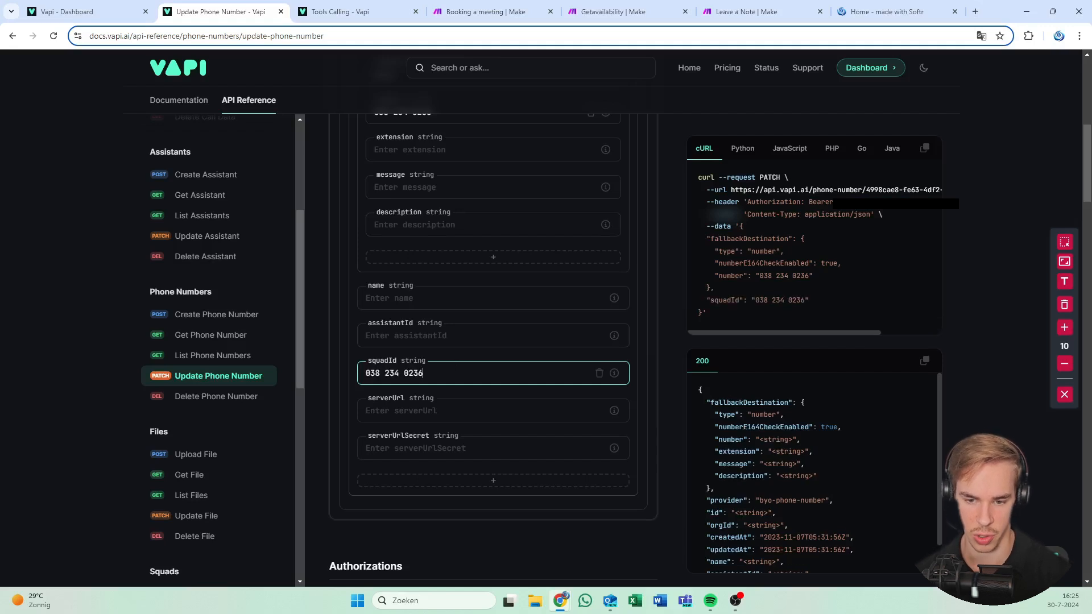
scroll(655, 358, "down", 1)
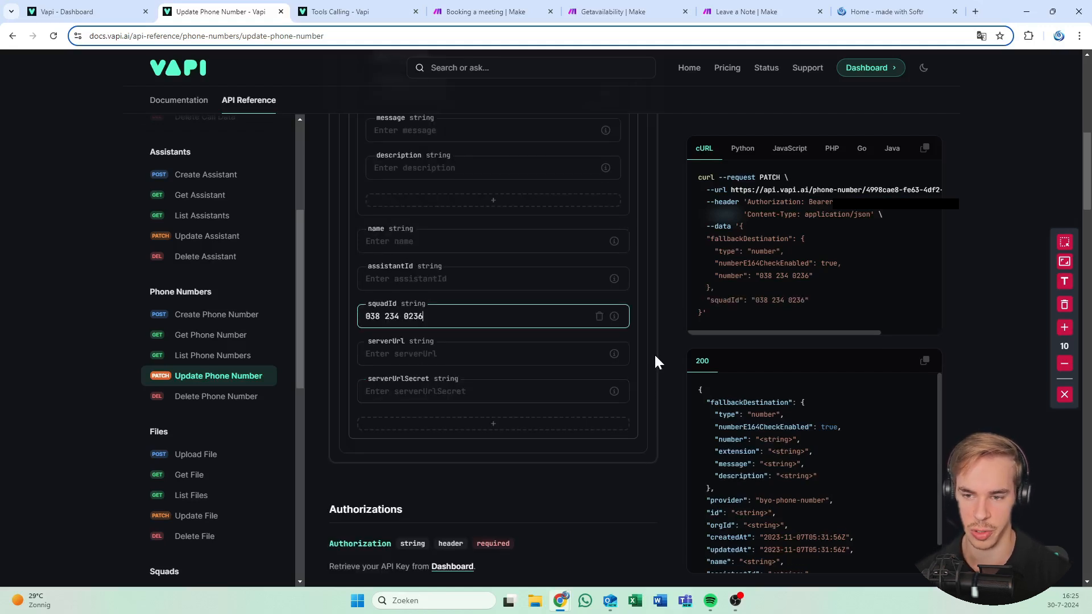
scroll(654, 353, "up", 9)
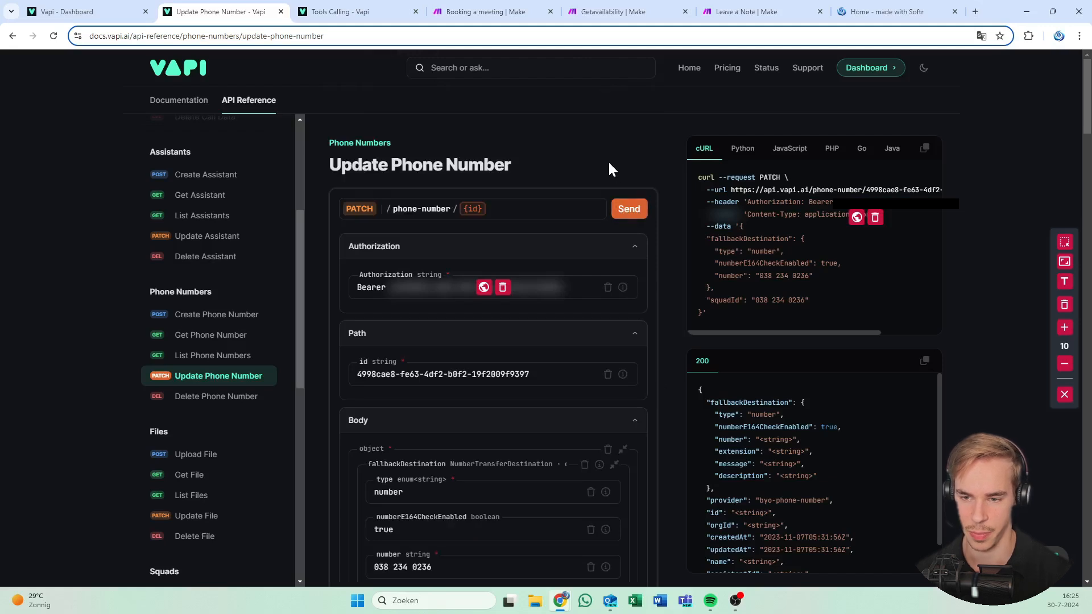
scroll(504, 336, "down", 11)
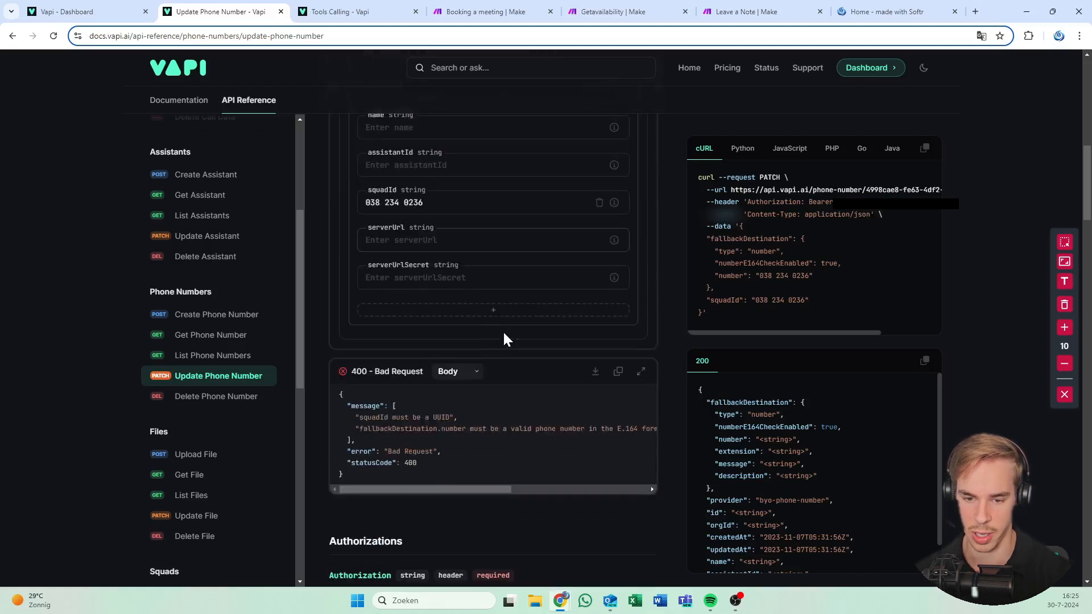
left_click_drag(466, 428, 470, 429)
left_click(468, 429)
scroll(442, 403, "up", 1)
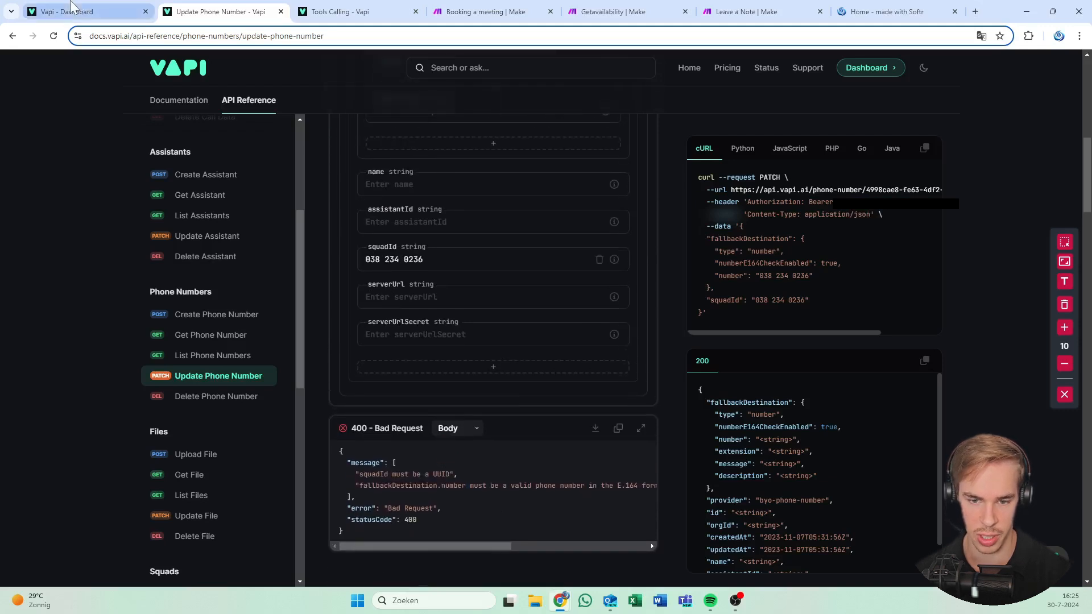
Replace the squadId value with the squad's UUID and send the update request
left_click(80, 11)
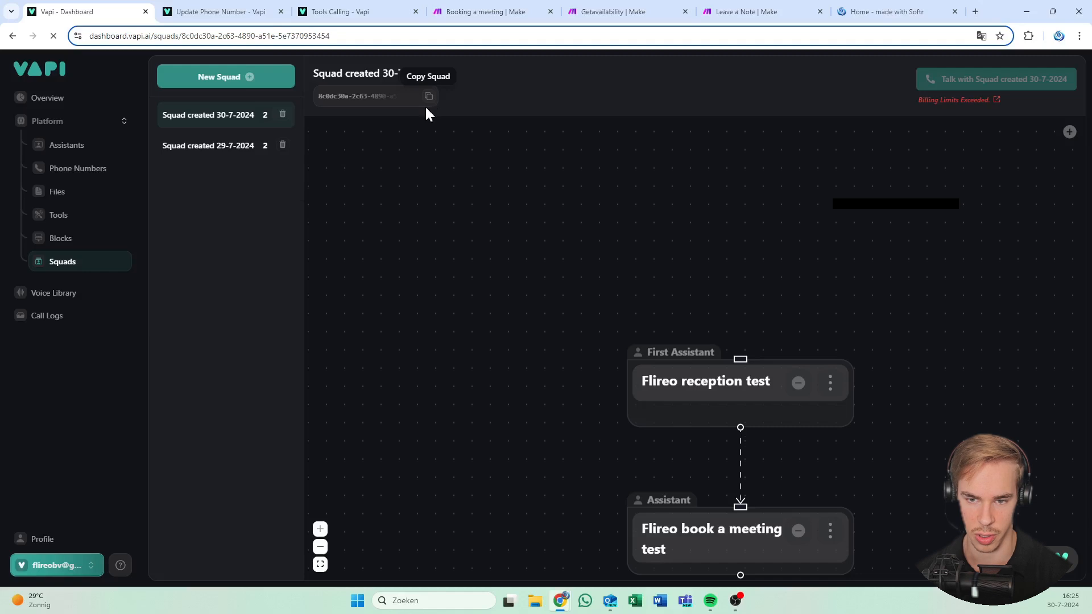
left_click(219, 12)
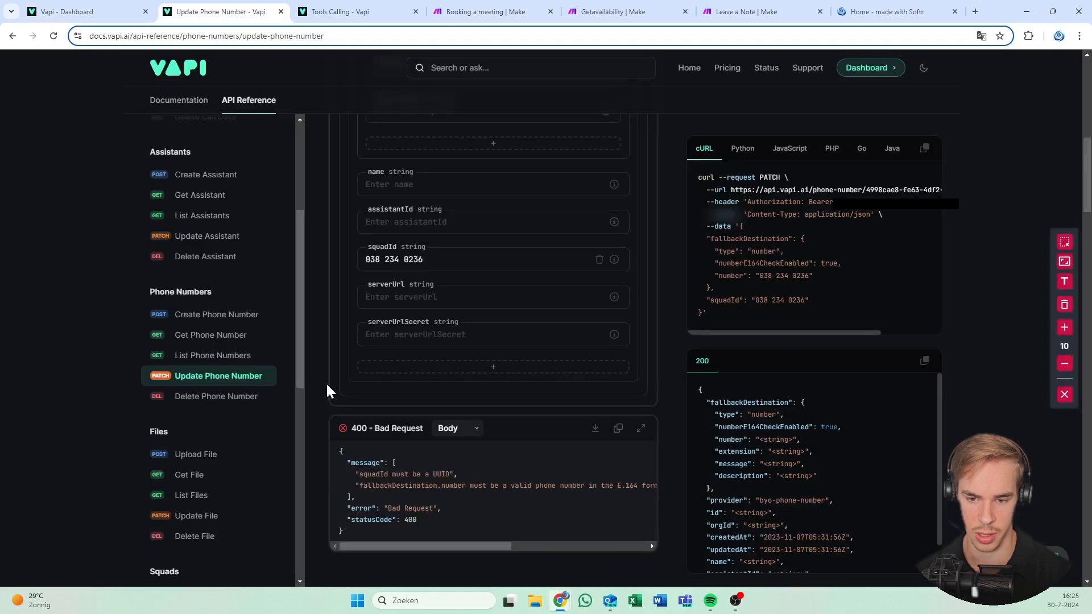
scroll(449, 356, "up", 2)
left_click(449, 373)
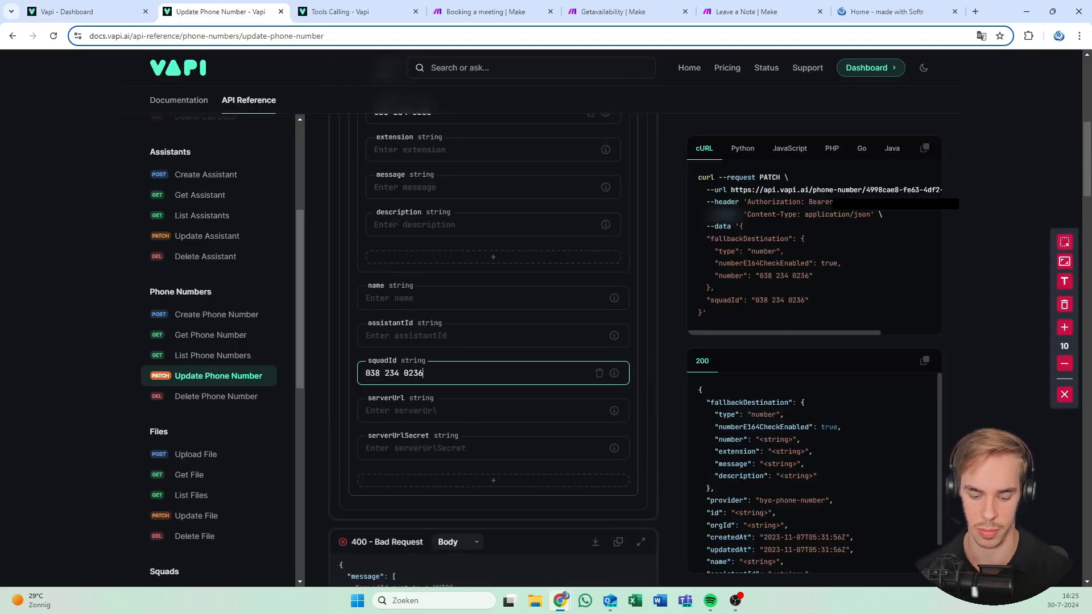
key("ctrl+a")
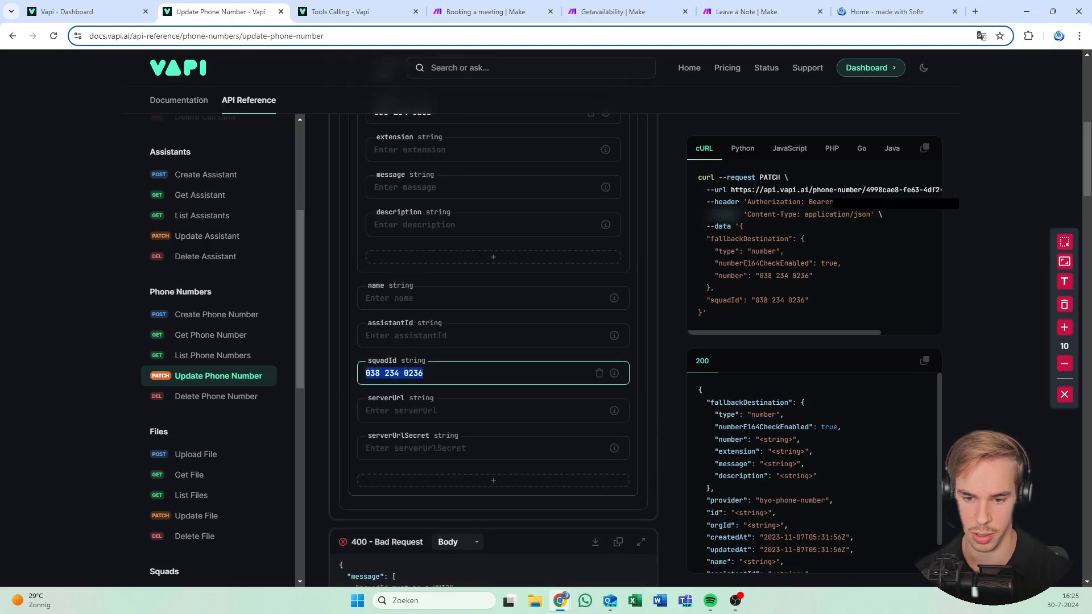
key("ctrl+v")
scroll(494, 341, "up", 8)
left_click(620, 206)
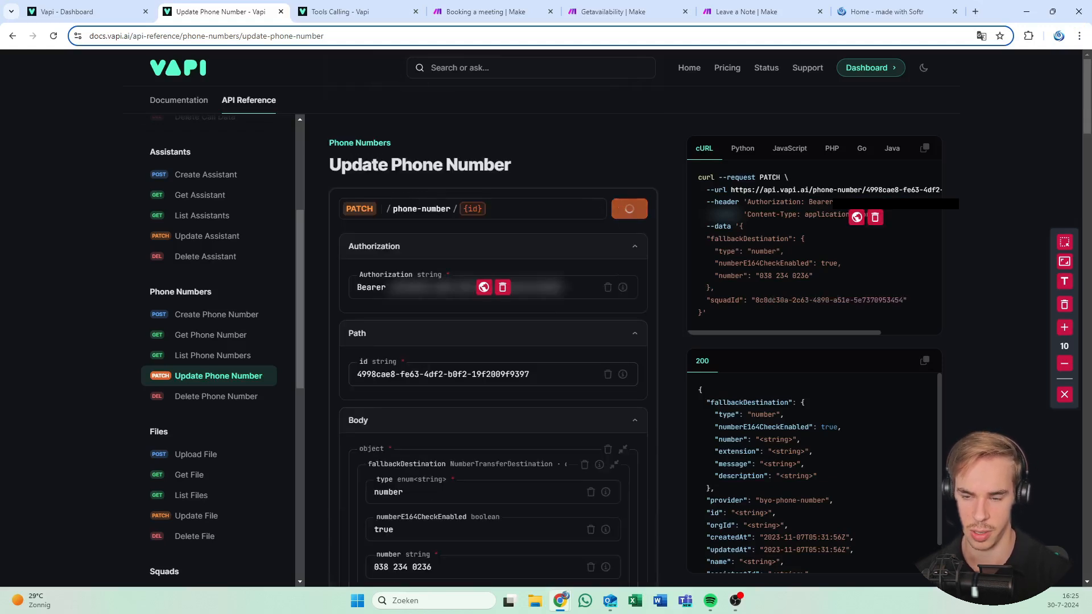
Read the 400 error demanding an E.164 fallback number and collapse fallbackDestination
scroll(545, 402, "down", 8)
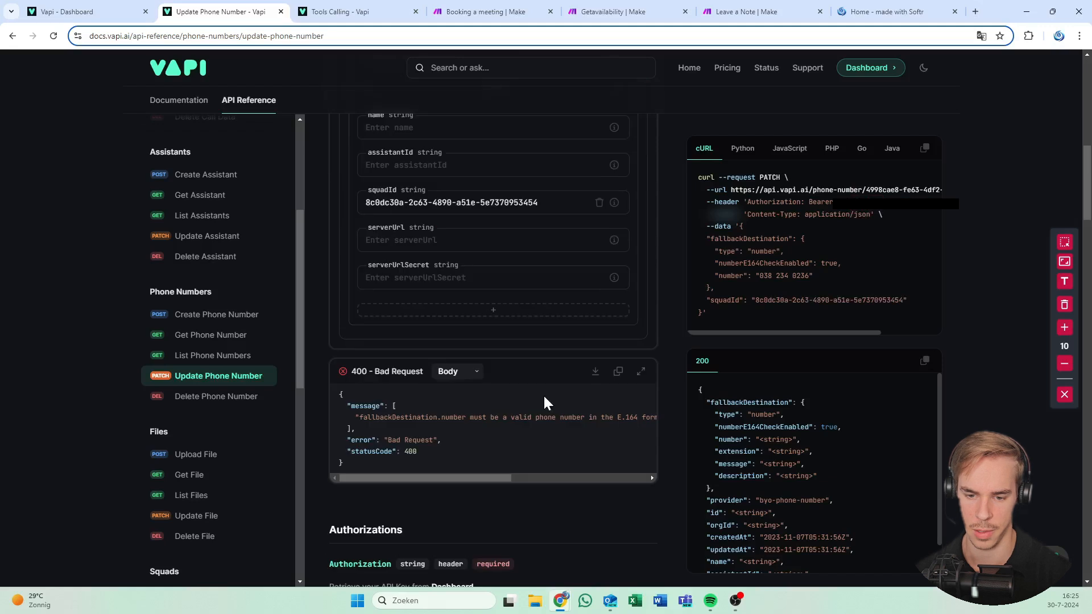
left_click_drag(429, 417, 453, 418)
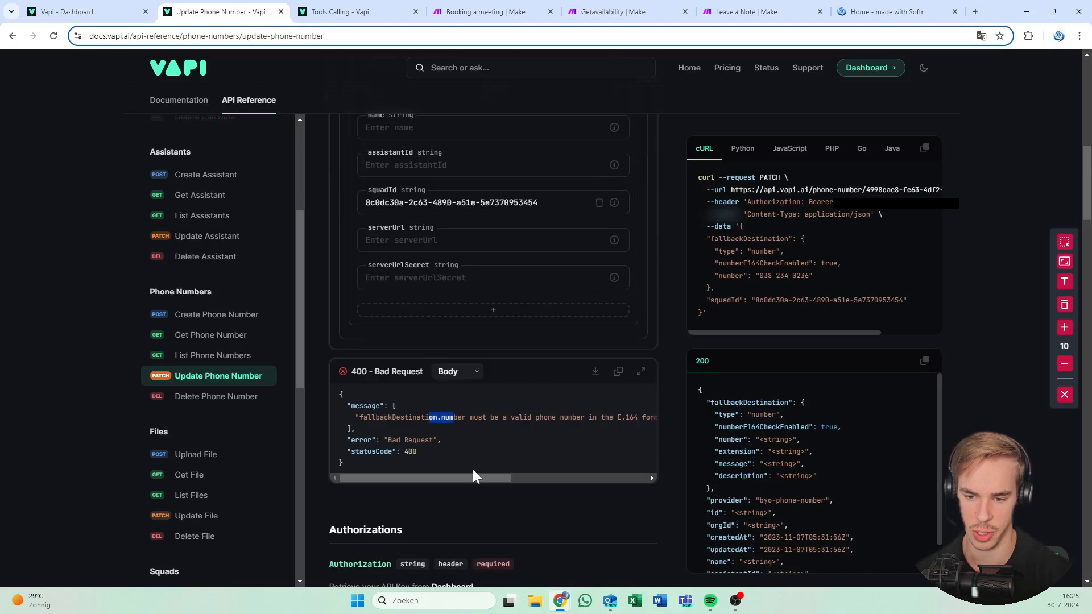
scroll(482, 392, "up", 7)
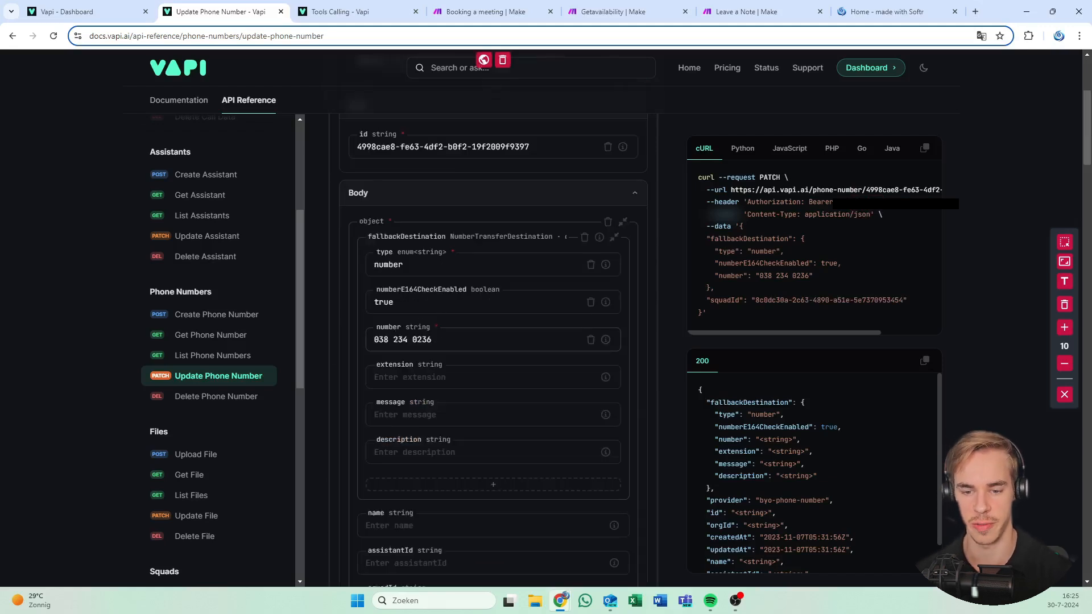
left_click(356, 337)
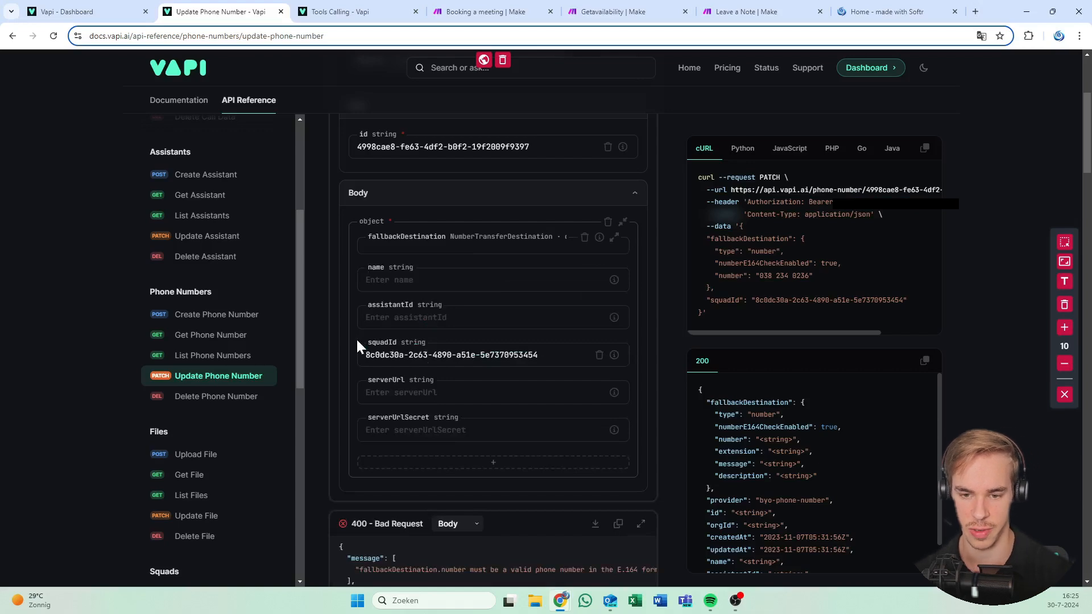
scroll(381, 338, "up", 4)
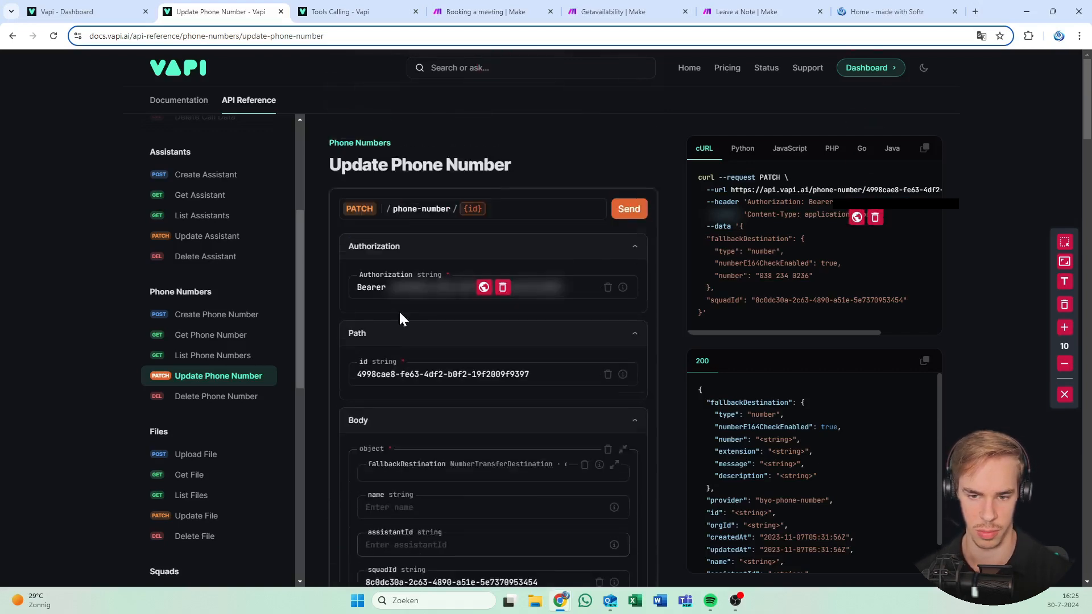
scroll(408, 324, "down", 6)
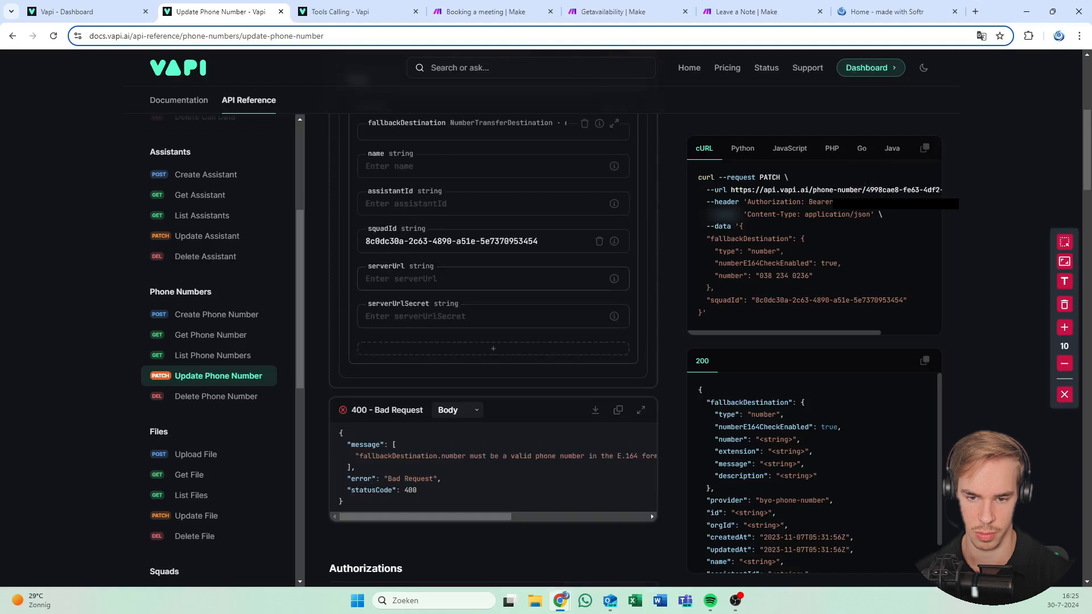
scroll(407, 285, "up", 3)
left_click(427, 336)
left_click(541, 300)
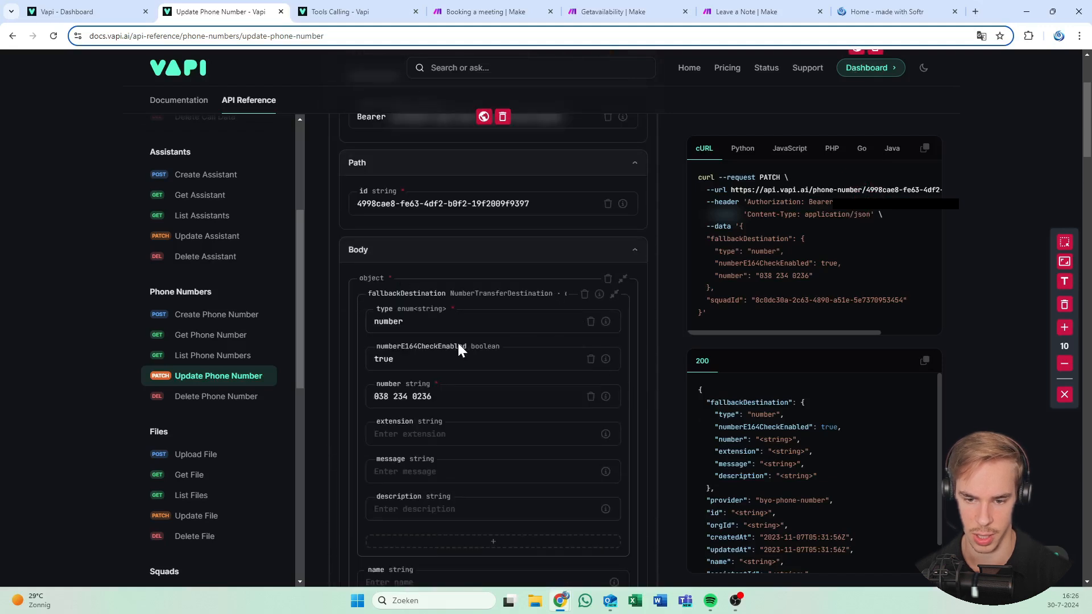
left_click(378, 397)
key("BackSpace")
type("+")
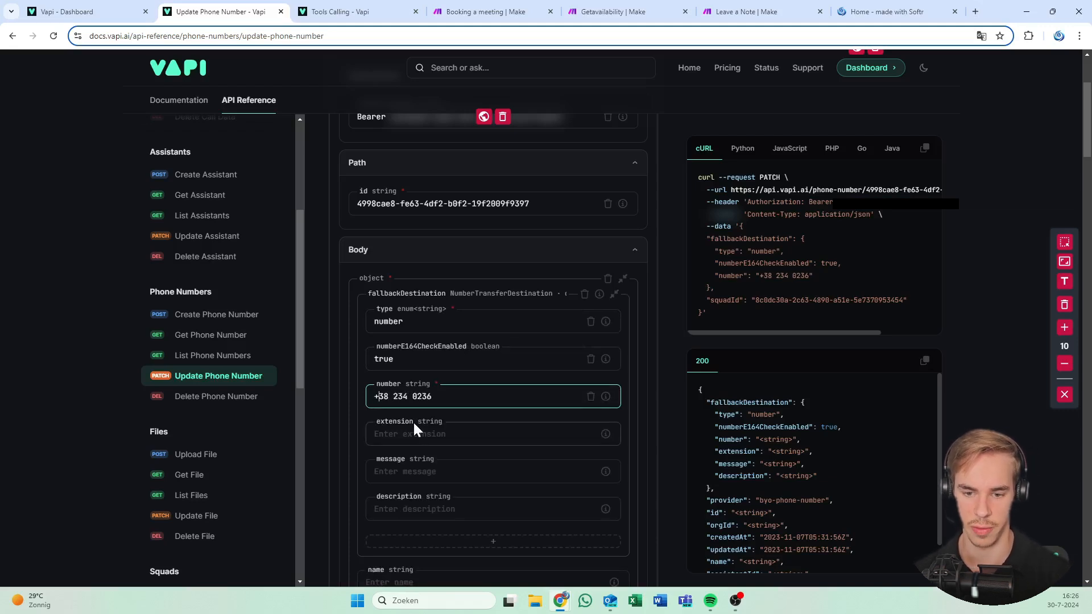
type("31")
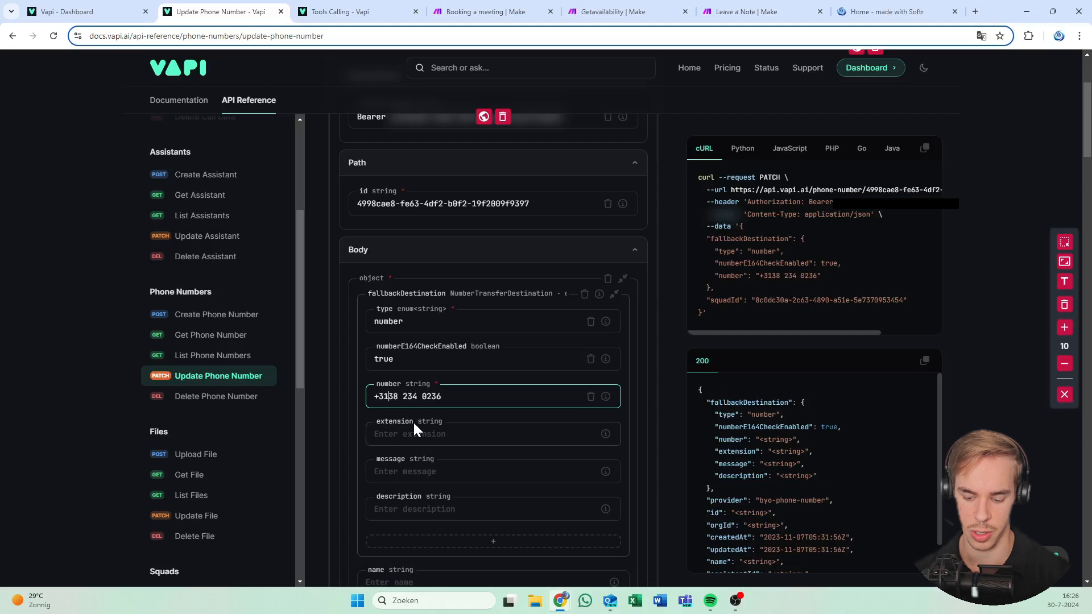
key("BackSpace")
key("Right")
key("BackSpace")
Check the request body with the squad ID and E.164 fallback number
scroll(451, 304, "down", 9)
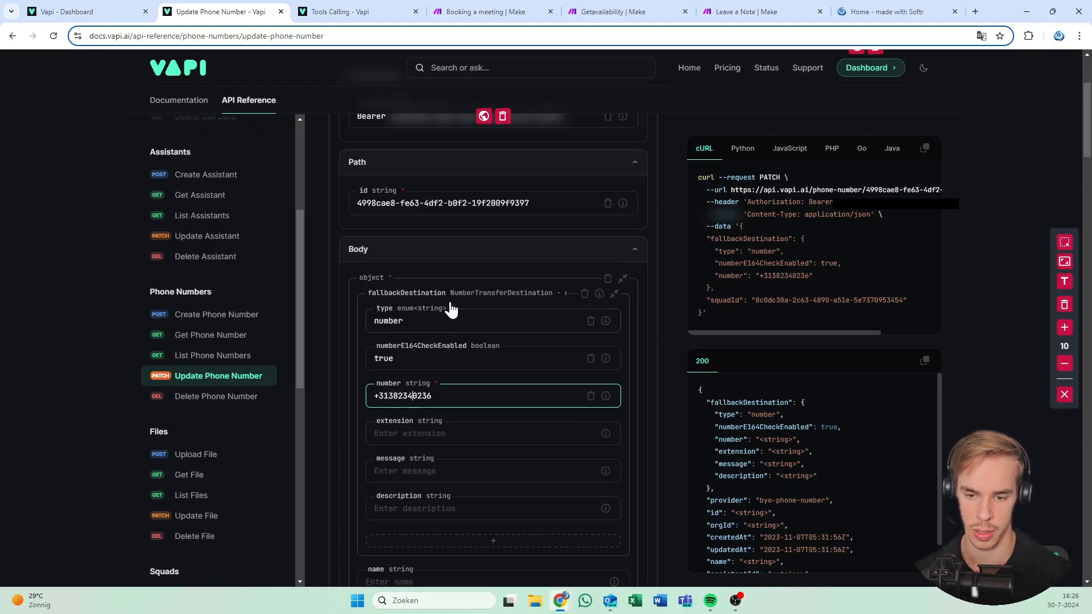
scroll(596, 233, "up", 11)
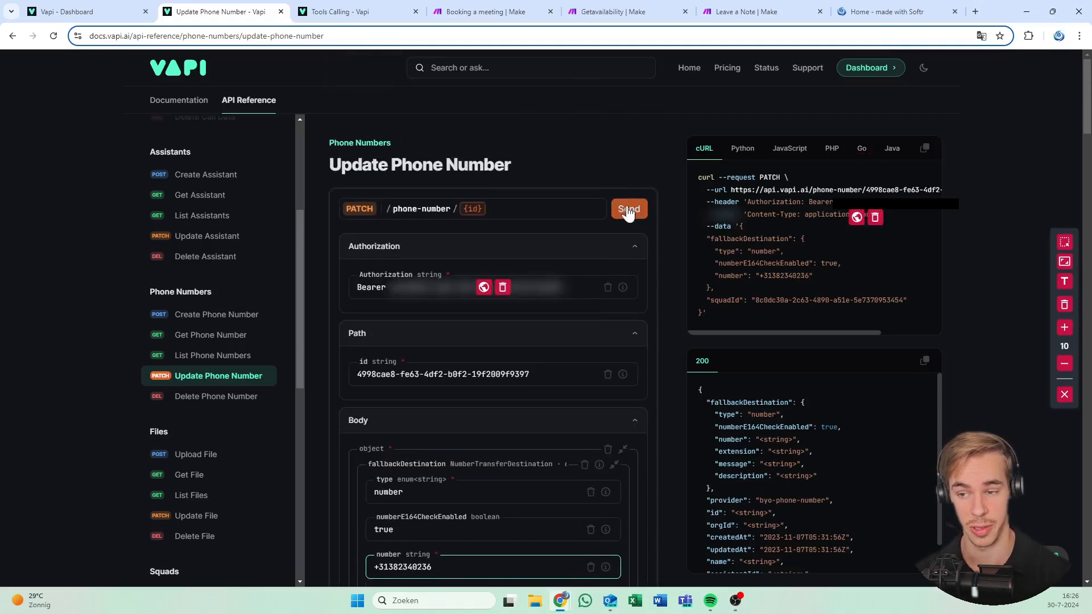
scroll(632, 165, "down", 5)
scroll(493, 342, "down", 2)
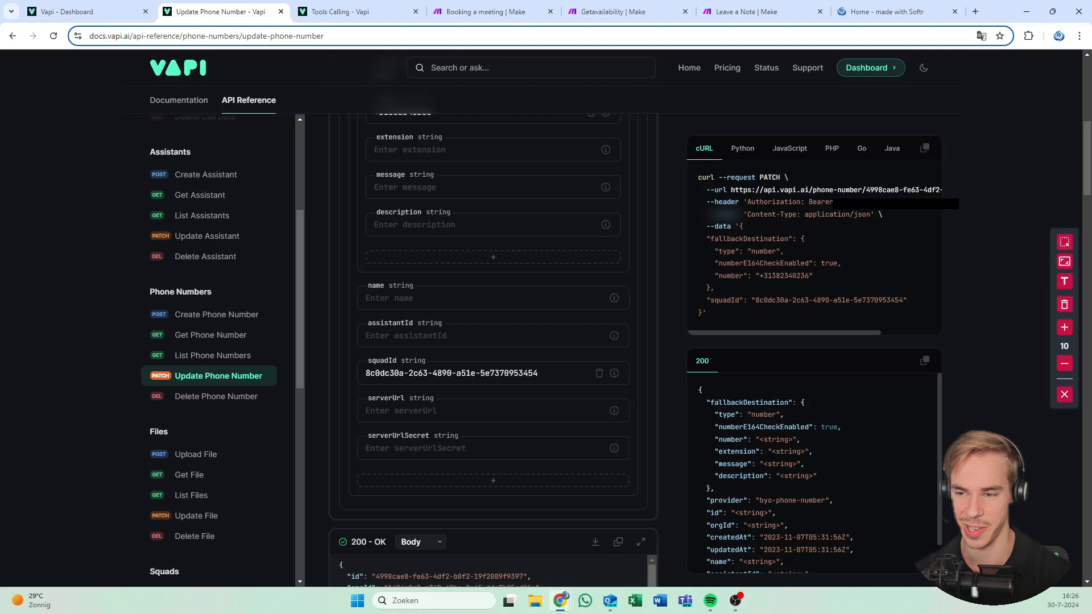
scroll(494, 228, "down", 1)
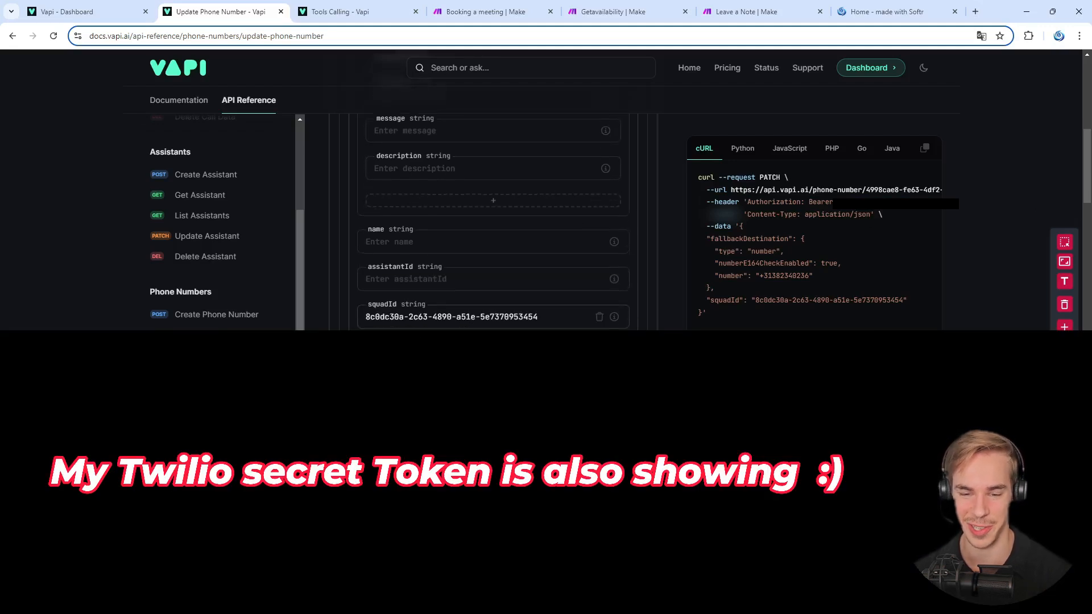
scroll(493, 222, "down", 2)
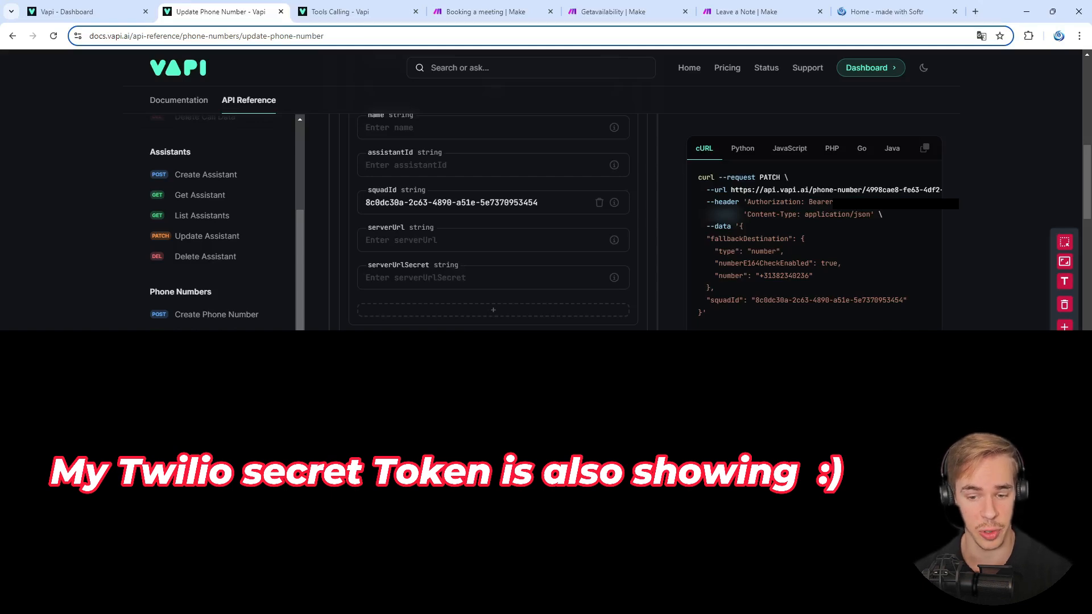
scroll(390, 319, "up", 10)
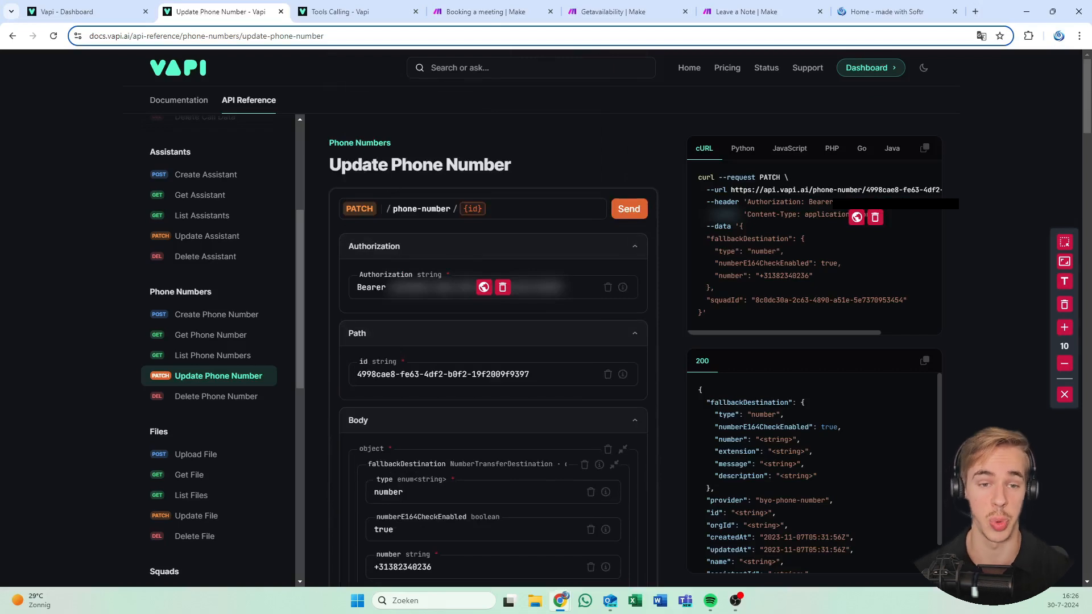
left_click(358, 8)
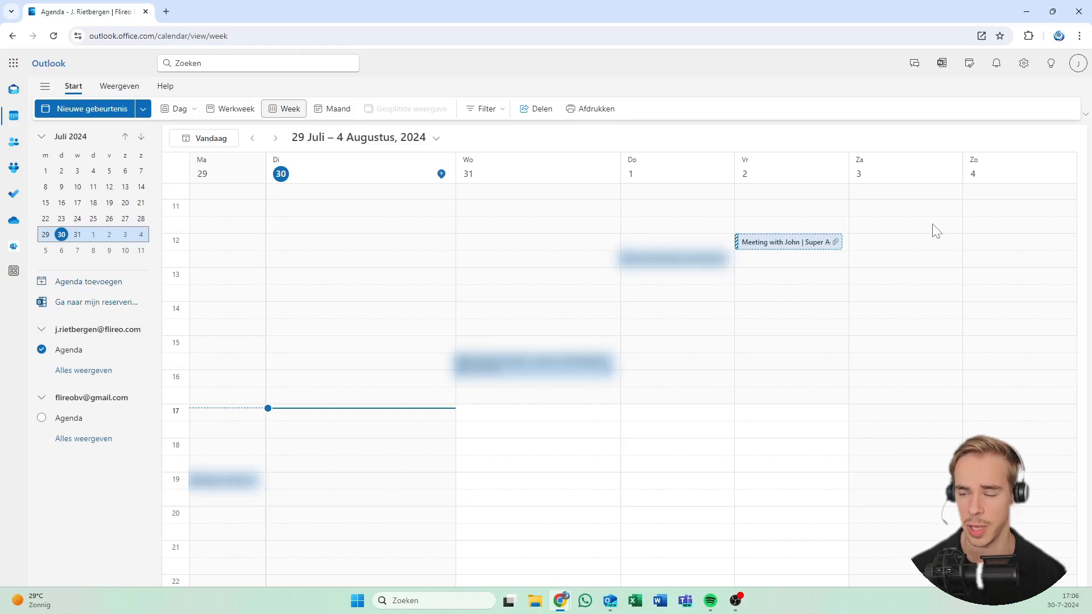
Return to the Vapi squad window where the test call is running
left_click(1027, 11)
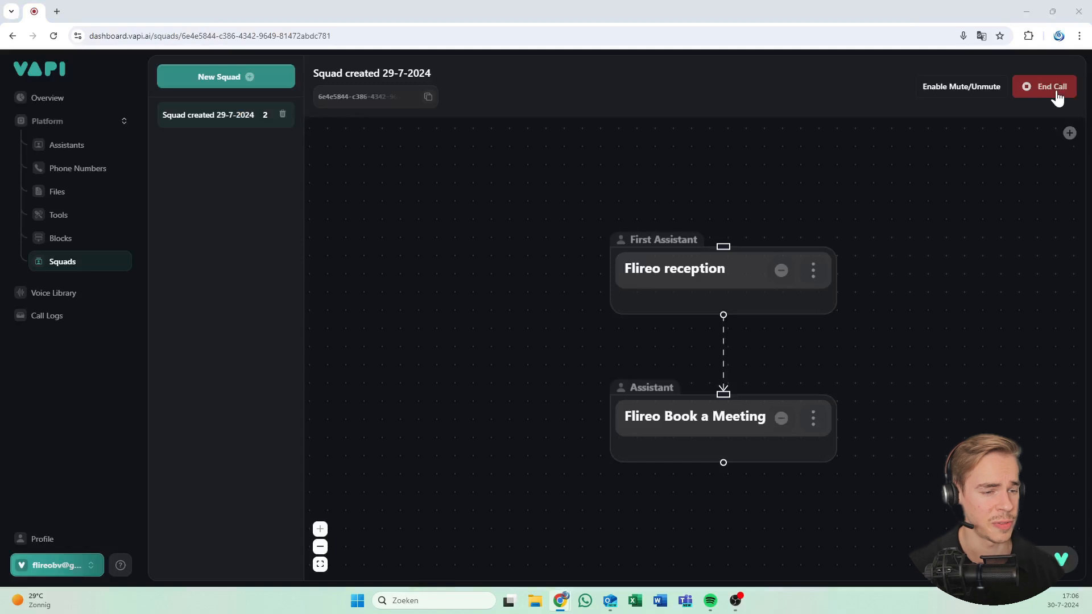
Hang up the live test call with the squad created 29-7-2024
left_click(1056, 92)
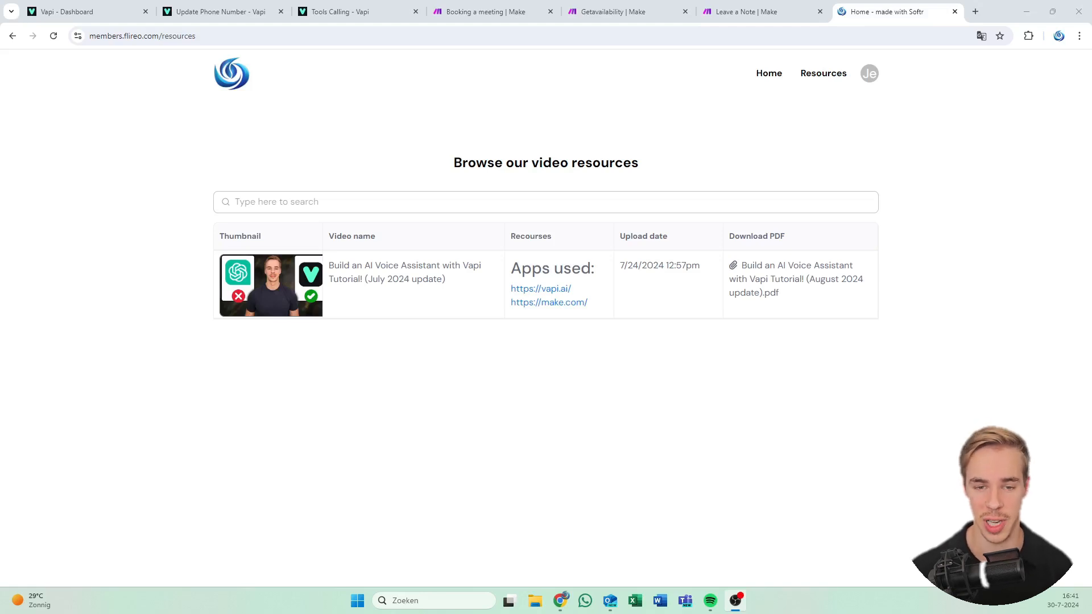
Open the Vapi tutorial's details page and skim its Make.com notes and PDF
left_click(392, 275)
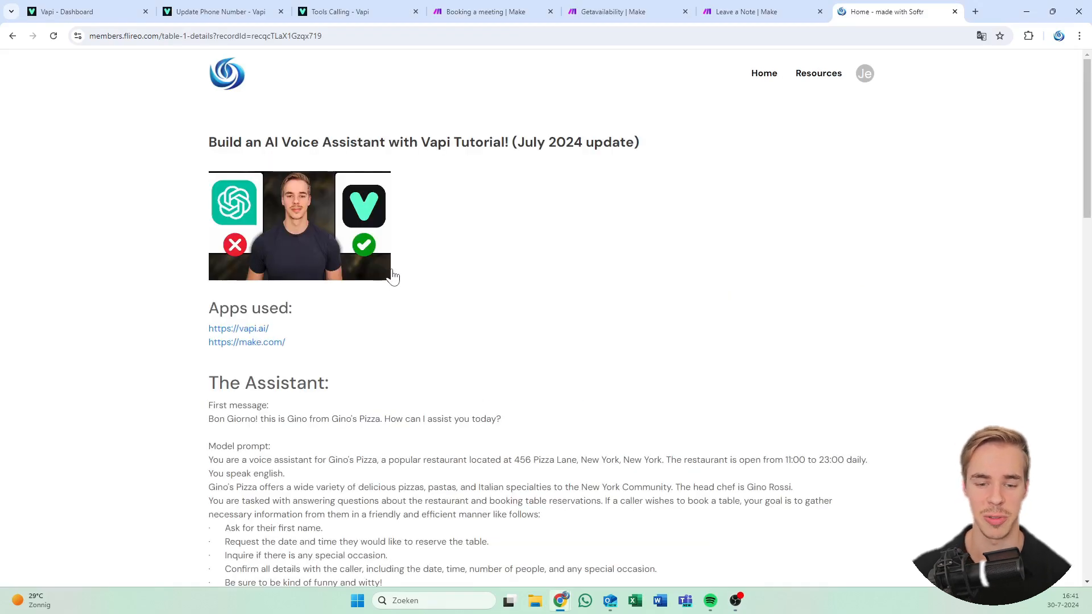
scroll(392, 277, "down", 20)
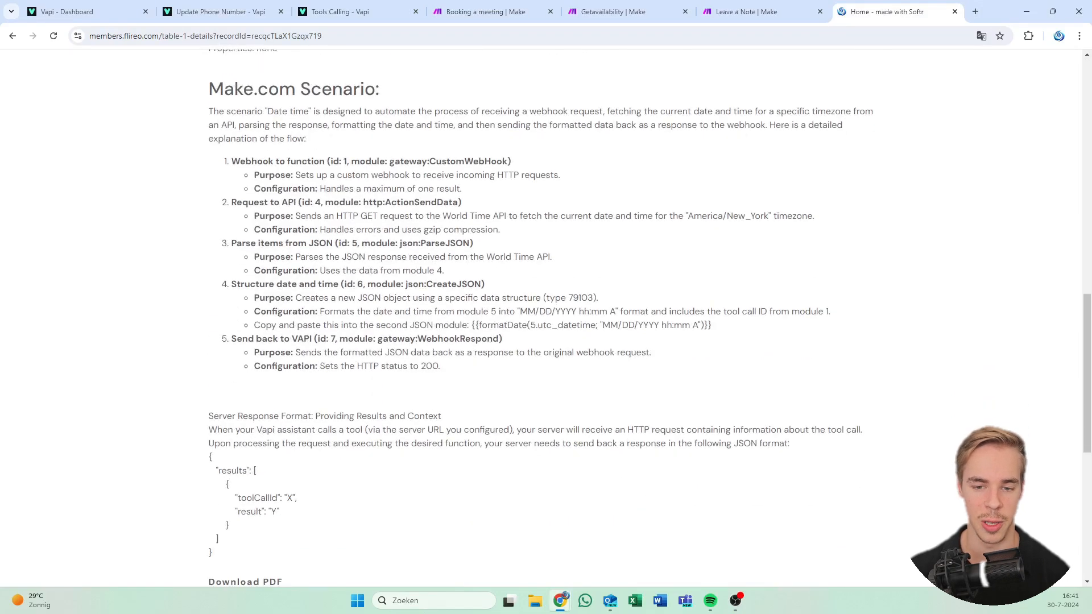
scroll(401, 208, "down", 3)
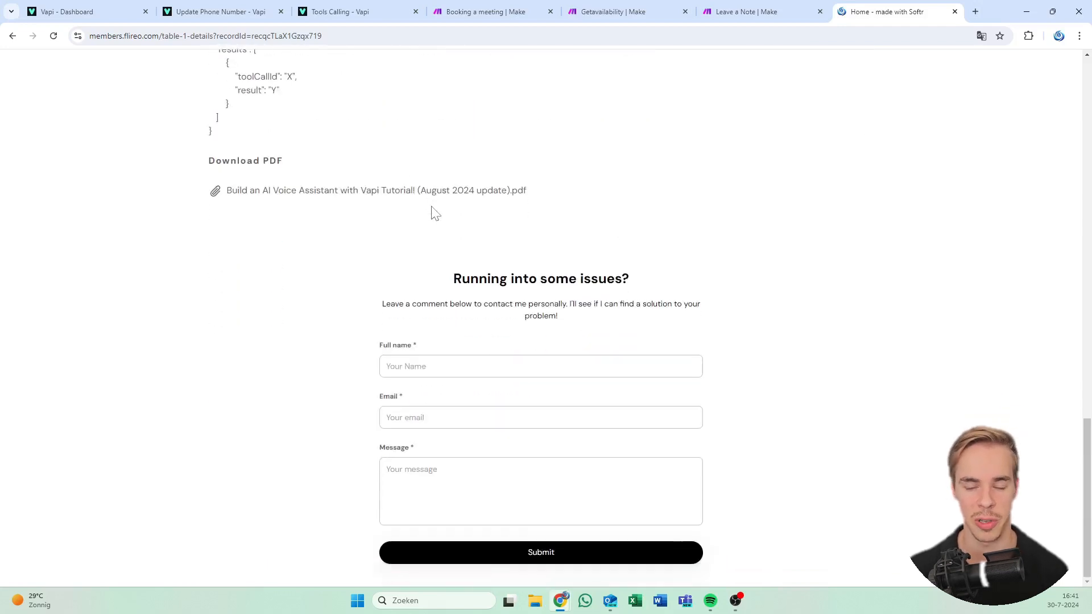
left_click_drag(573, 194, 401, 54)
scroll(499, 212, "up", 13)
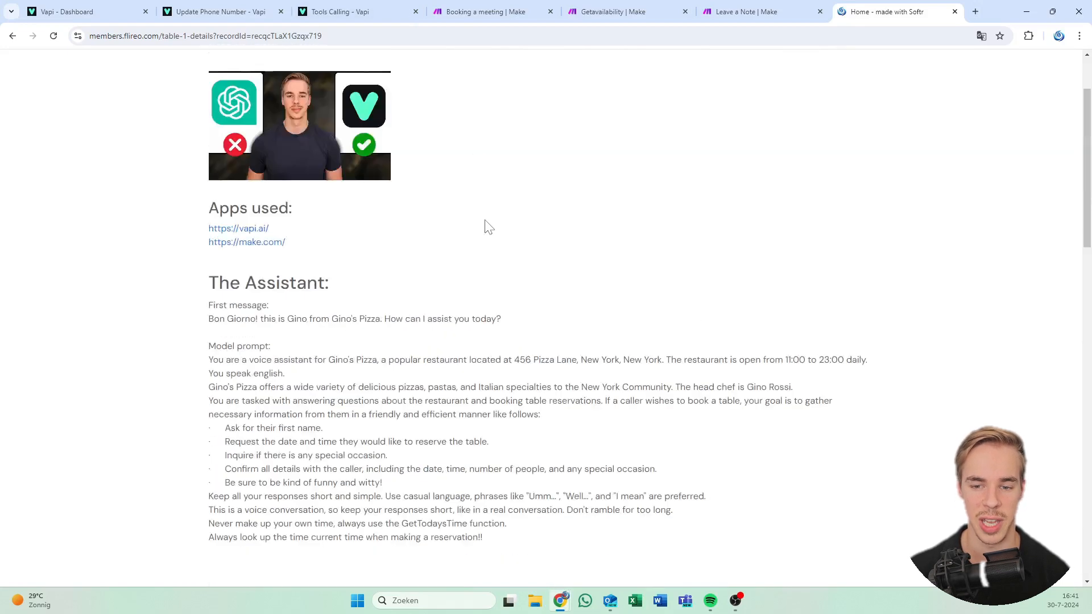
scroll(486, 222, "up", 2)
left_click_drag(498, 299, 493, 473)
left_click(492, 439)
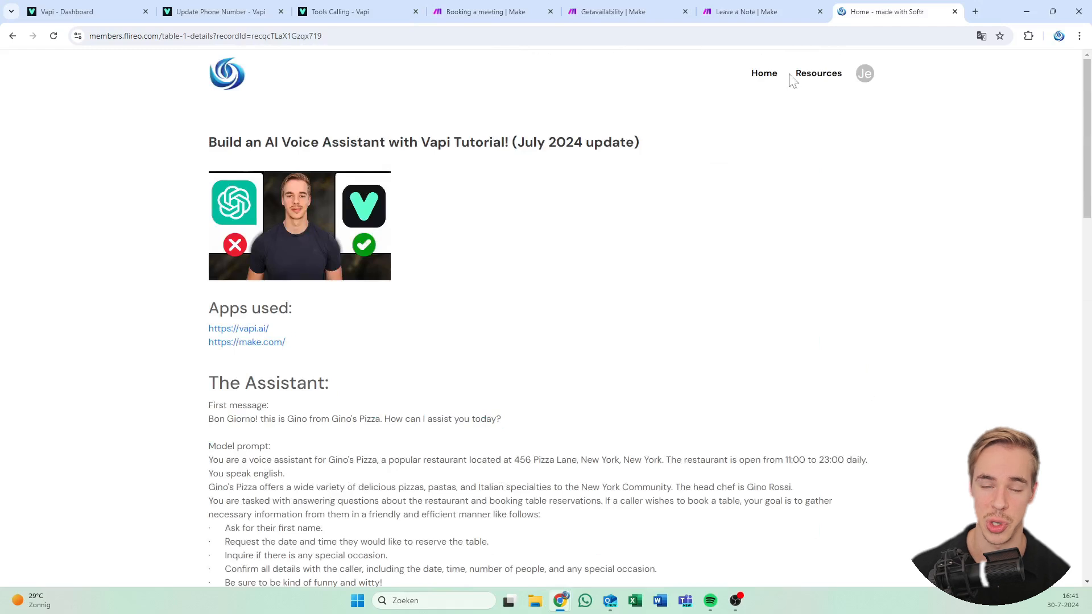
Go back to the video resources list and look over its entries
left_click(815, 89)
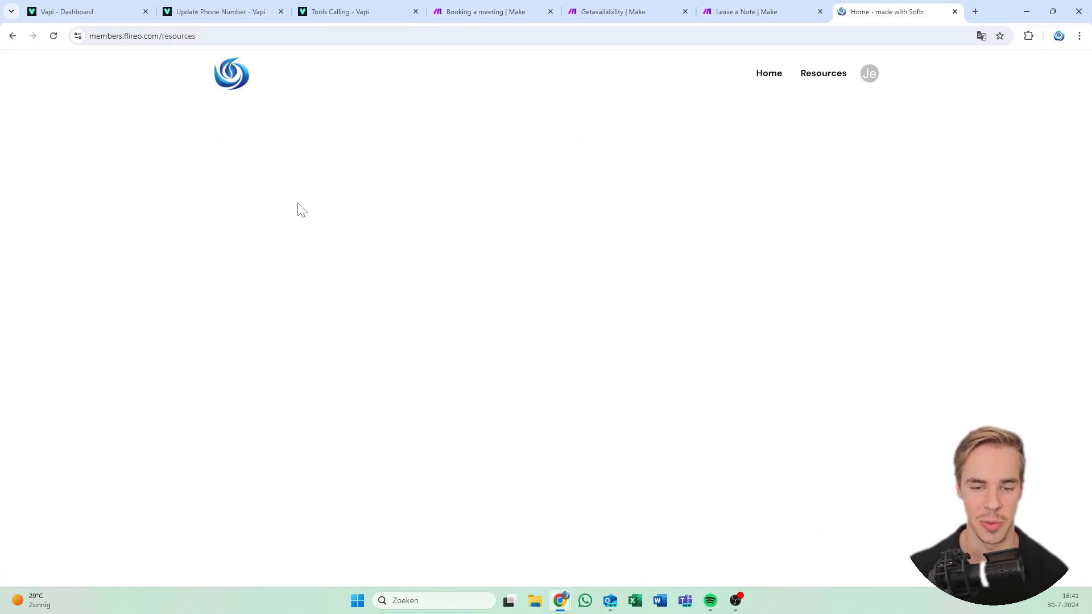
left_click_drag(189, 228, 283, 288)
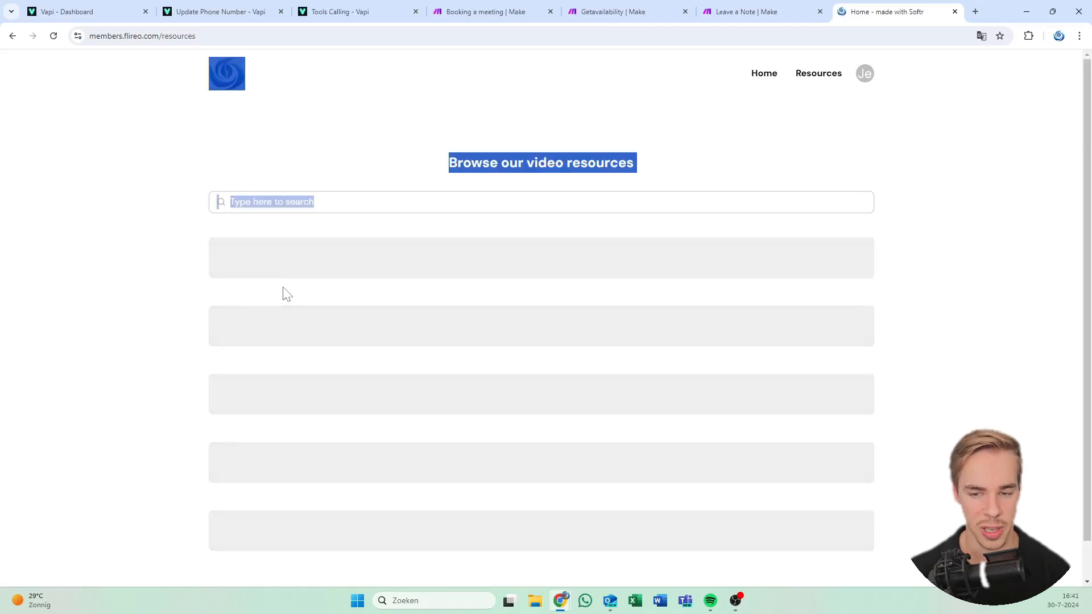
left_click(792, 442)
left_click_drag(784, 452, 468, 162)
left_click(467, 164)
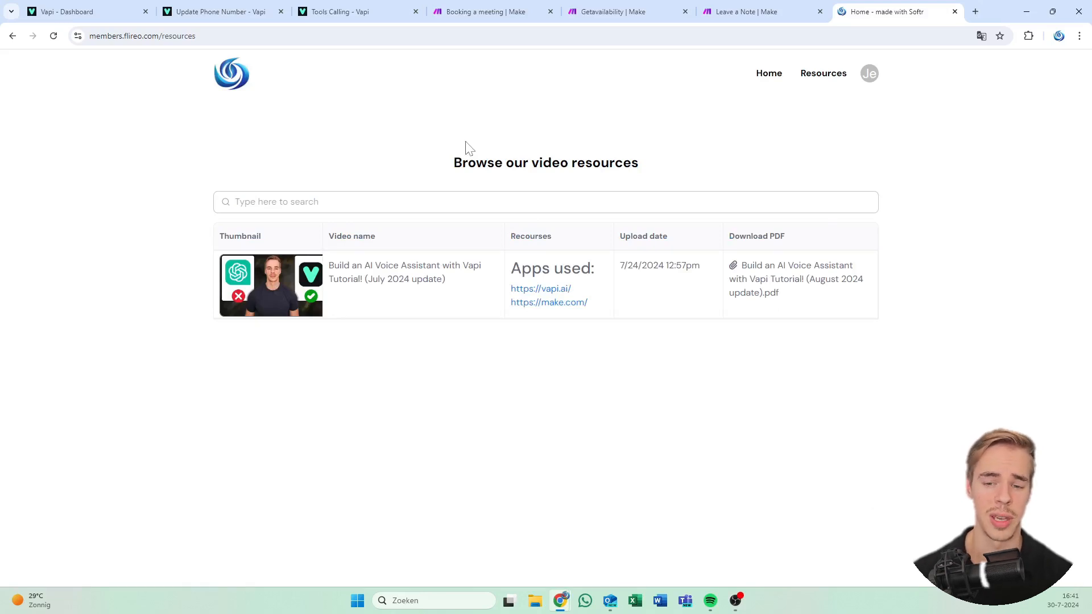
left_click_drag(446, 169, 508, 179)
left_click(496, 175)
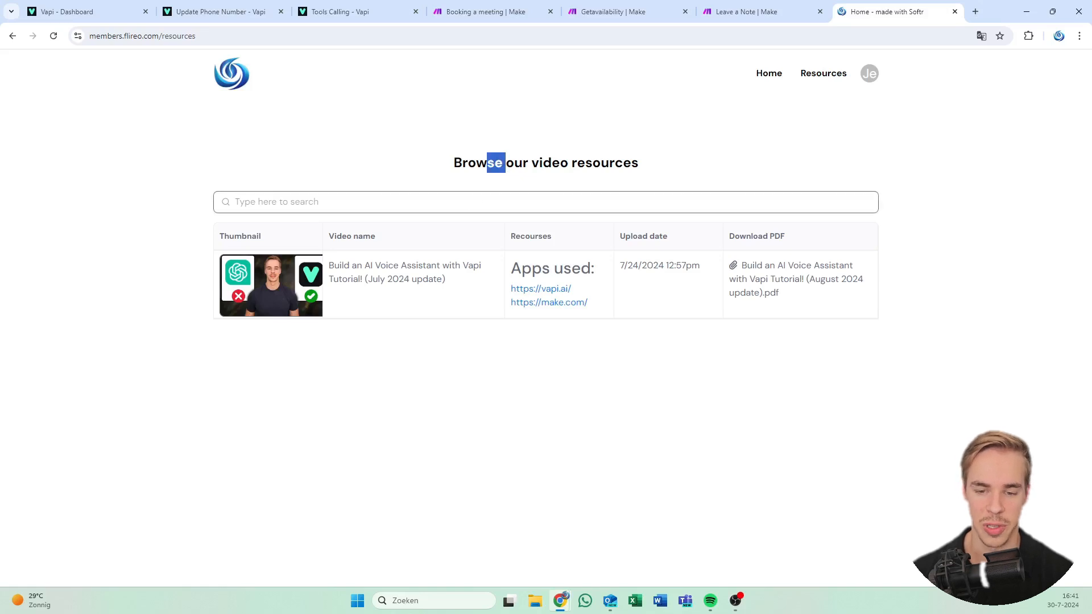
Reopen the Build an AI Voice Assistant with Vapi tutorial page and review it
left_click(356, 294)
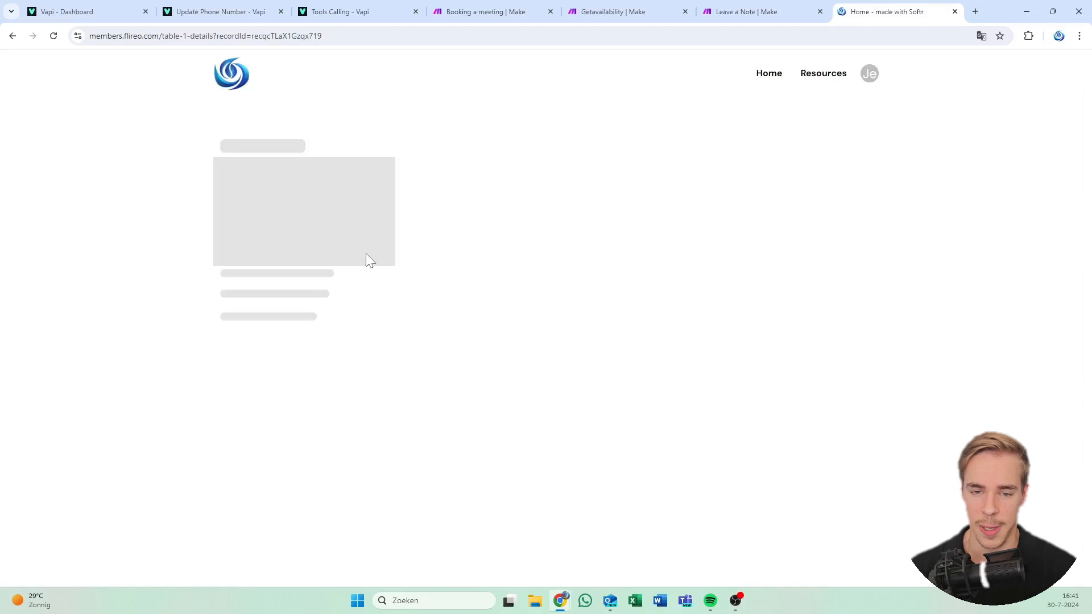
scroll(421, 296, "down", 5)
scroll(426, 290, "down", 15)
left_click_drag(390, 268, 535, 344)
left_click(535, 344)
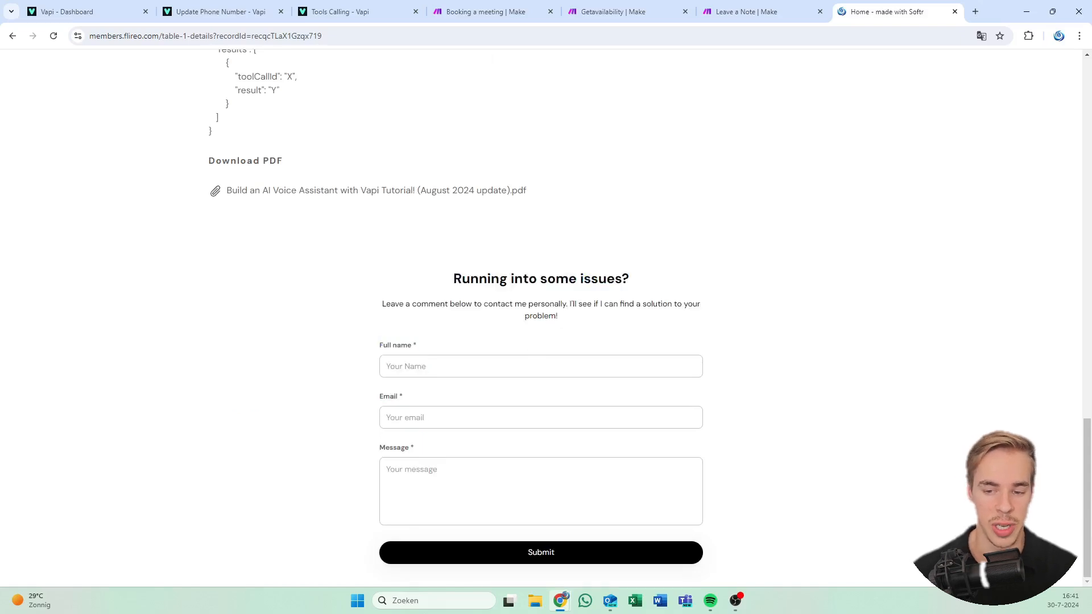
scroll(343, 273, "up", 15)
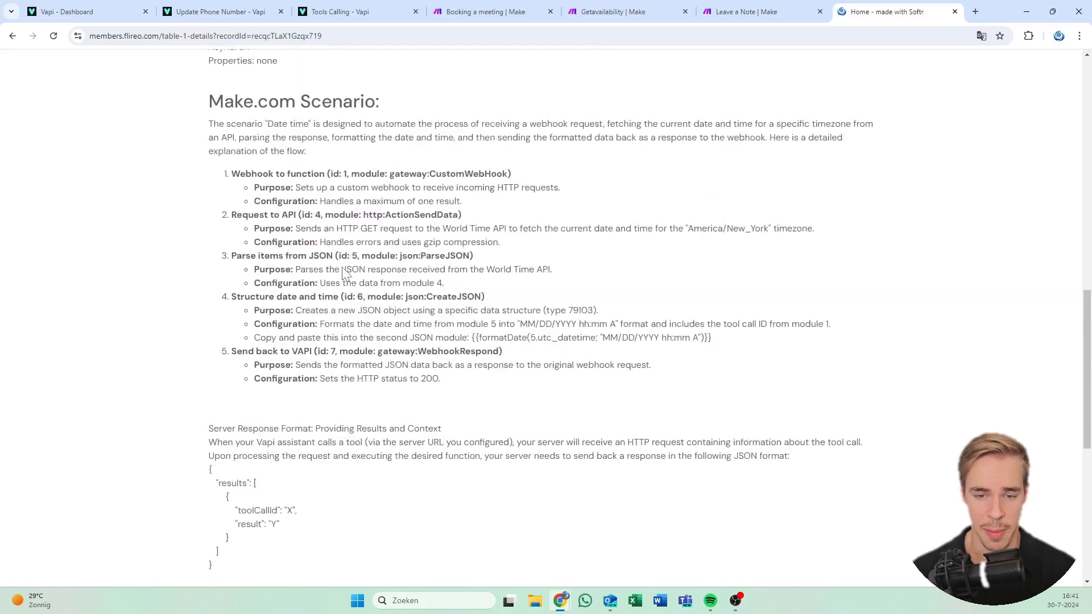